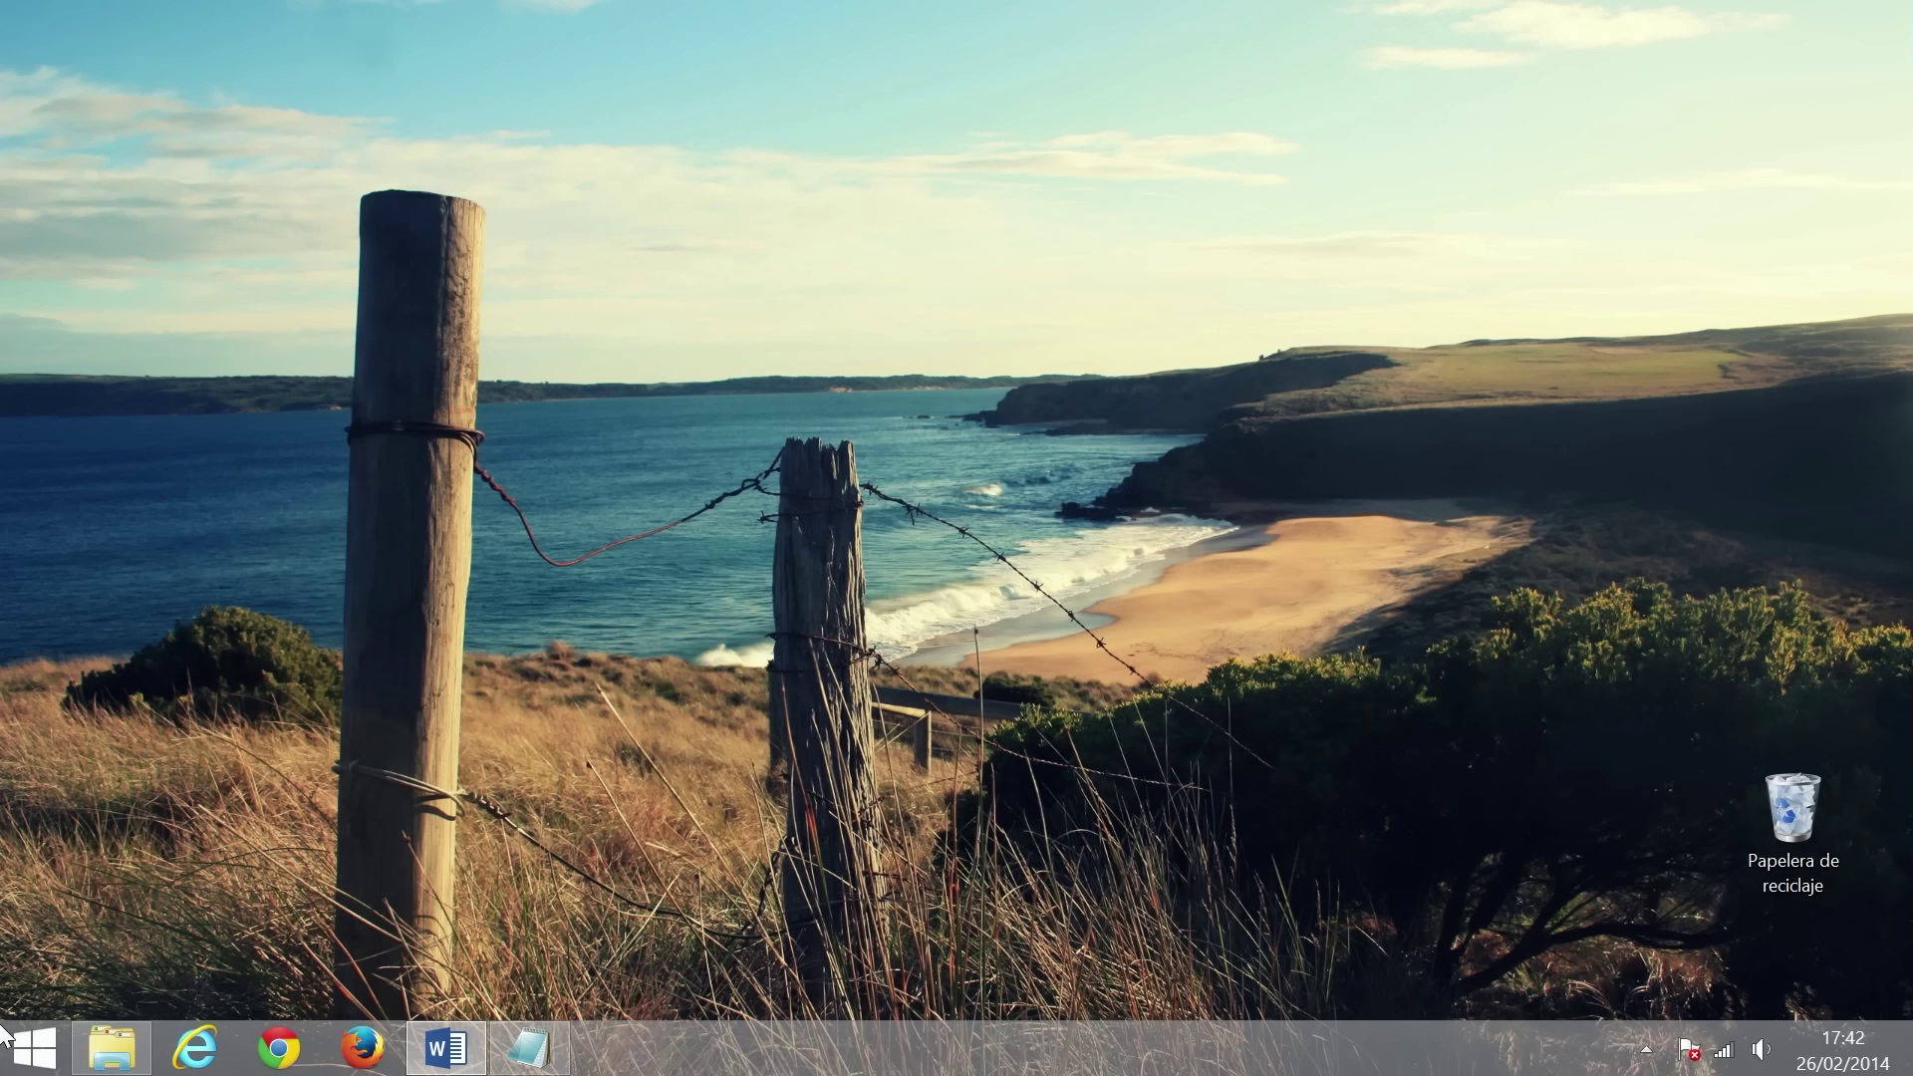
# - Restore the Word window and undo the last two edits
pyautogui.click(449, 1046)
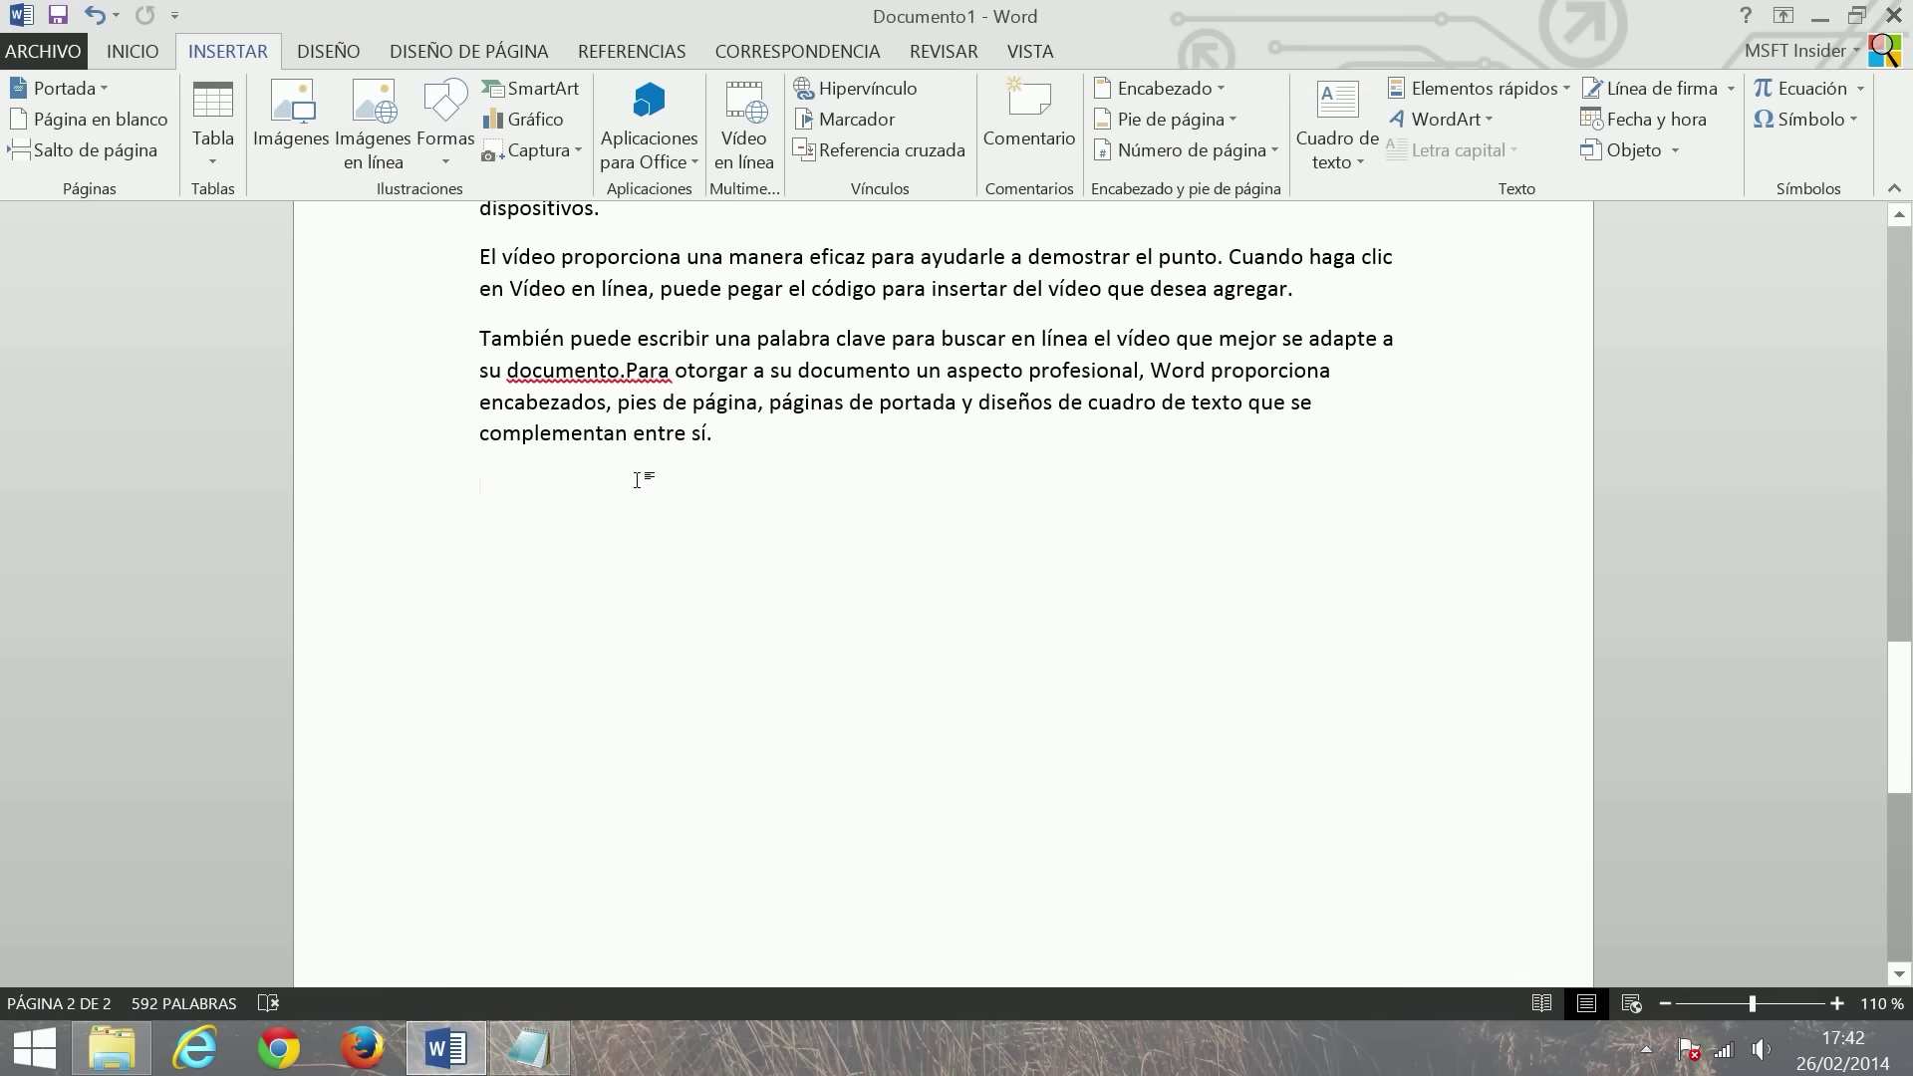
pyautogui.hotkey('ctrl', 'z')
pyautogui.hotkey('ctrl', 'z')
pyautogui.hotkey('ctrl', 'z')
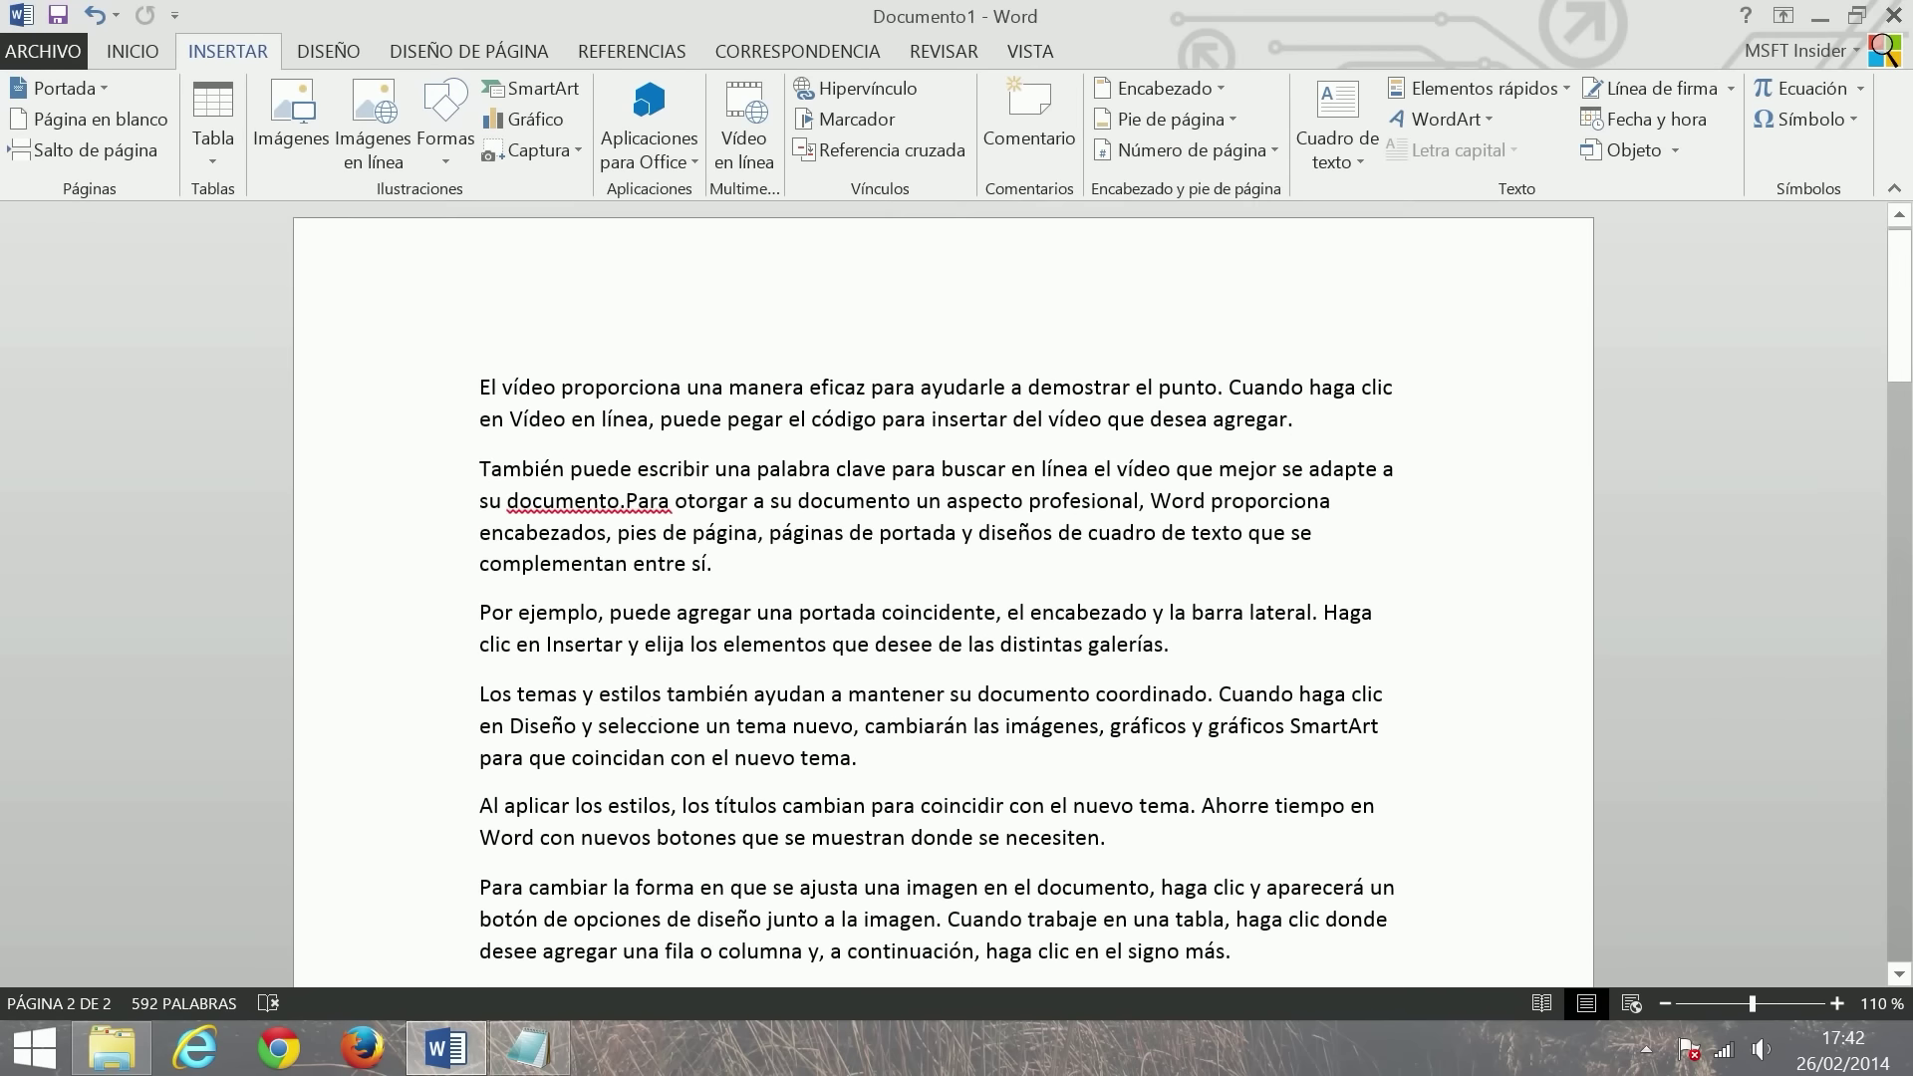
pyautogui.hotkey('ctrl', 'z')
pyautogui.hotkey('ctrl', 'z')
pyautogui.hotkey('ctrl', 'z')
pyautogui.hotkey('ctrl', 'z')
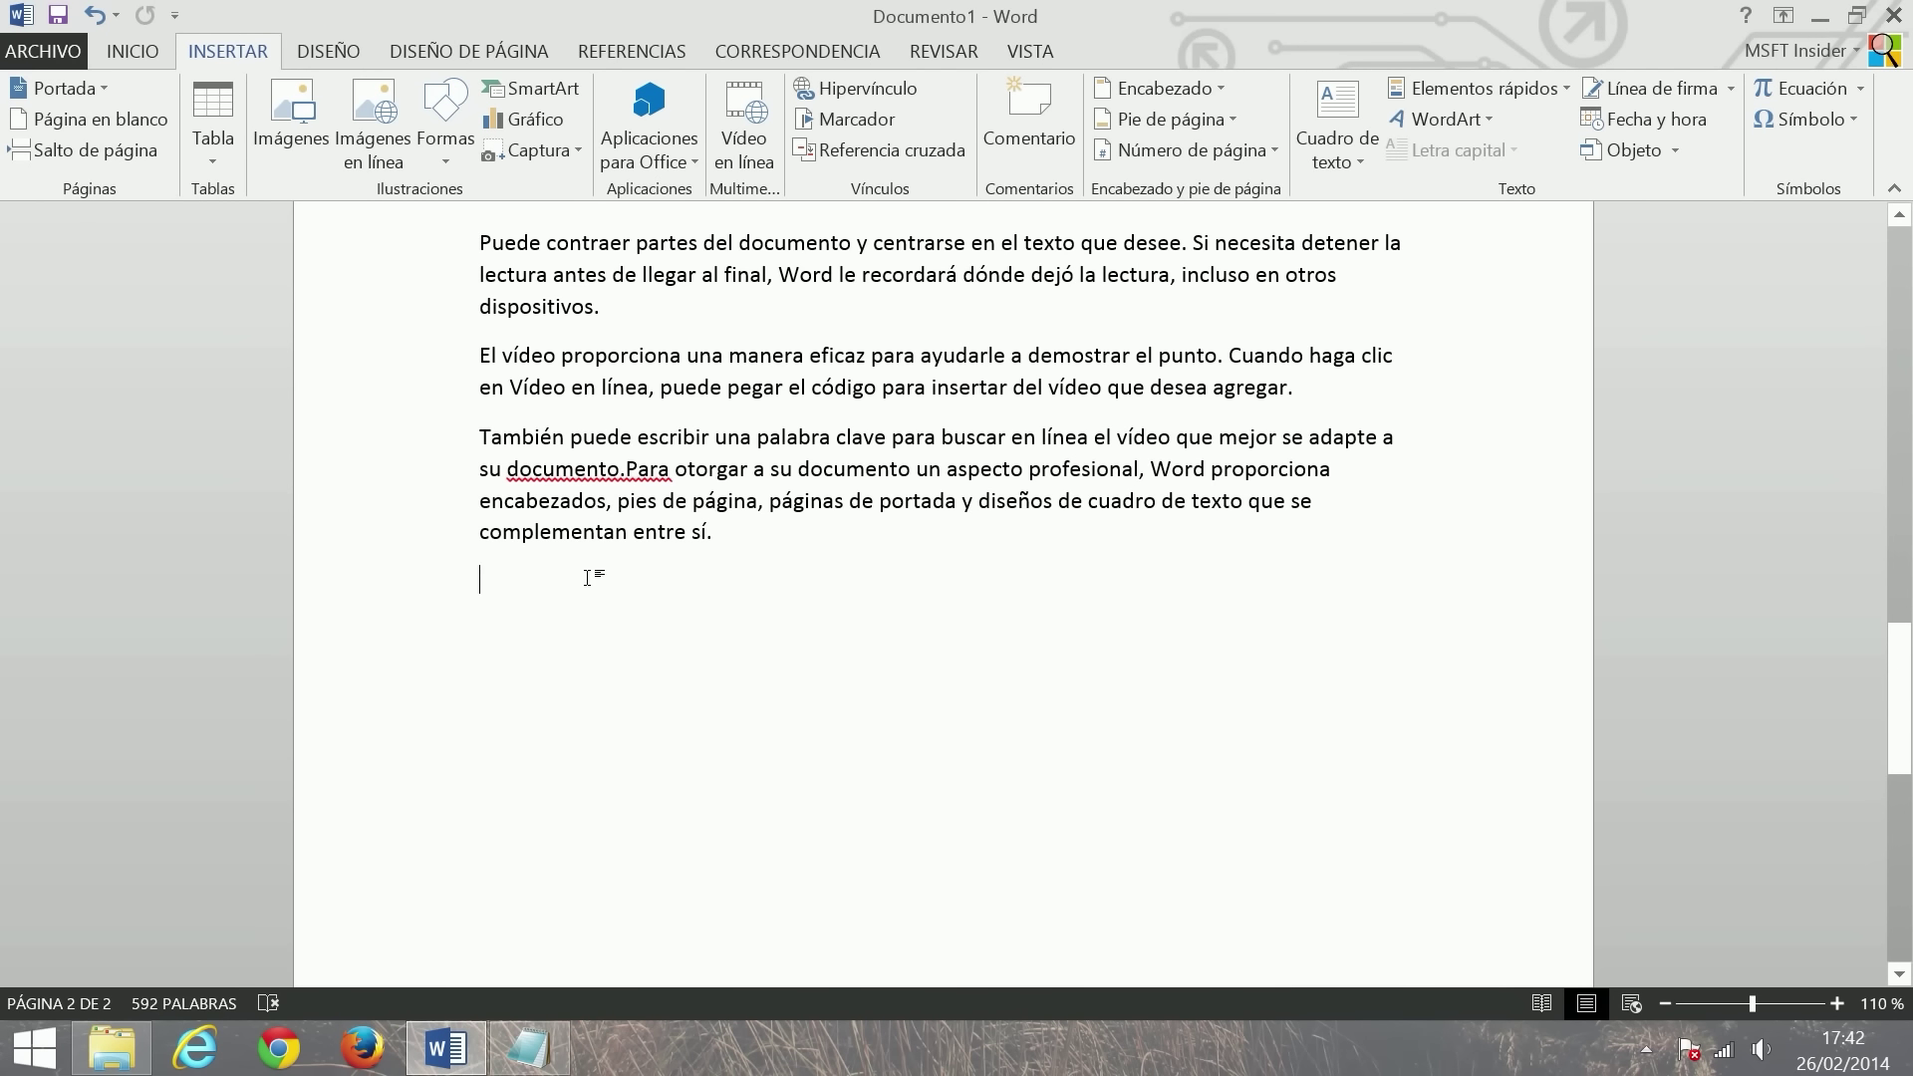
# - Push blank lines onto a new page and generate six sample paragraphs with =rand(6,2)
pyautogui.press('Return')
pyautogui.press('Return')
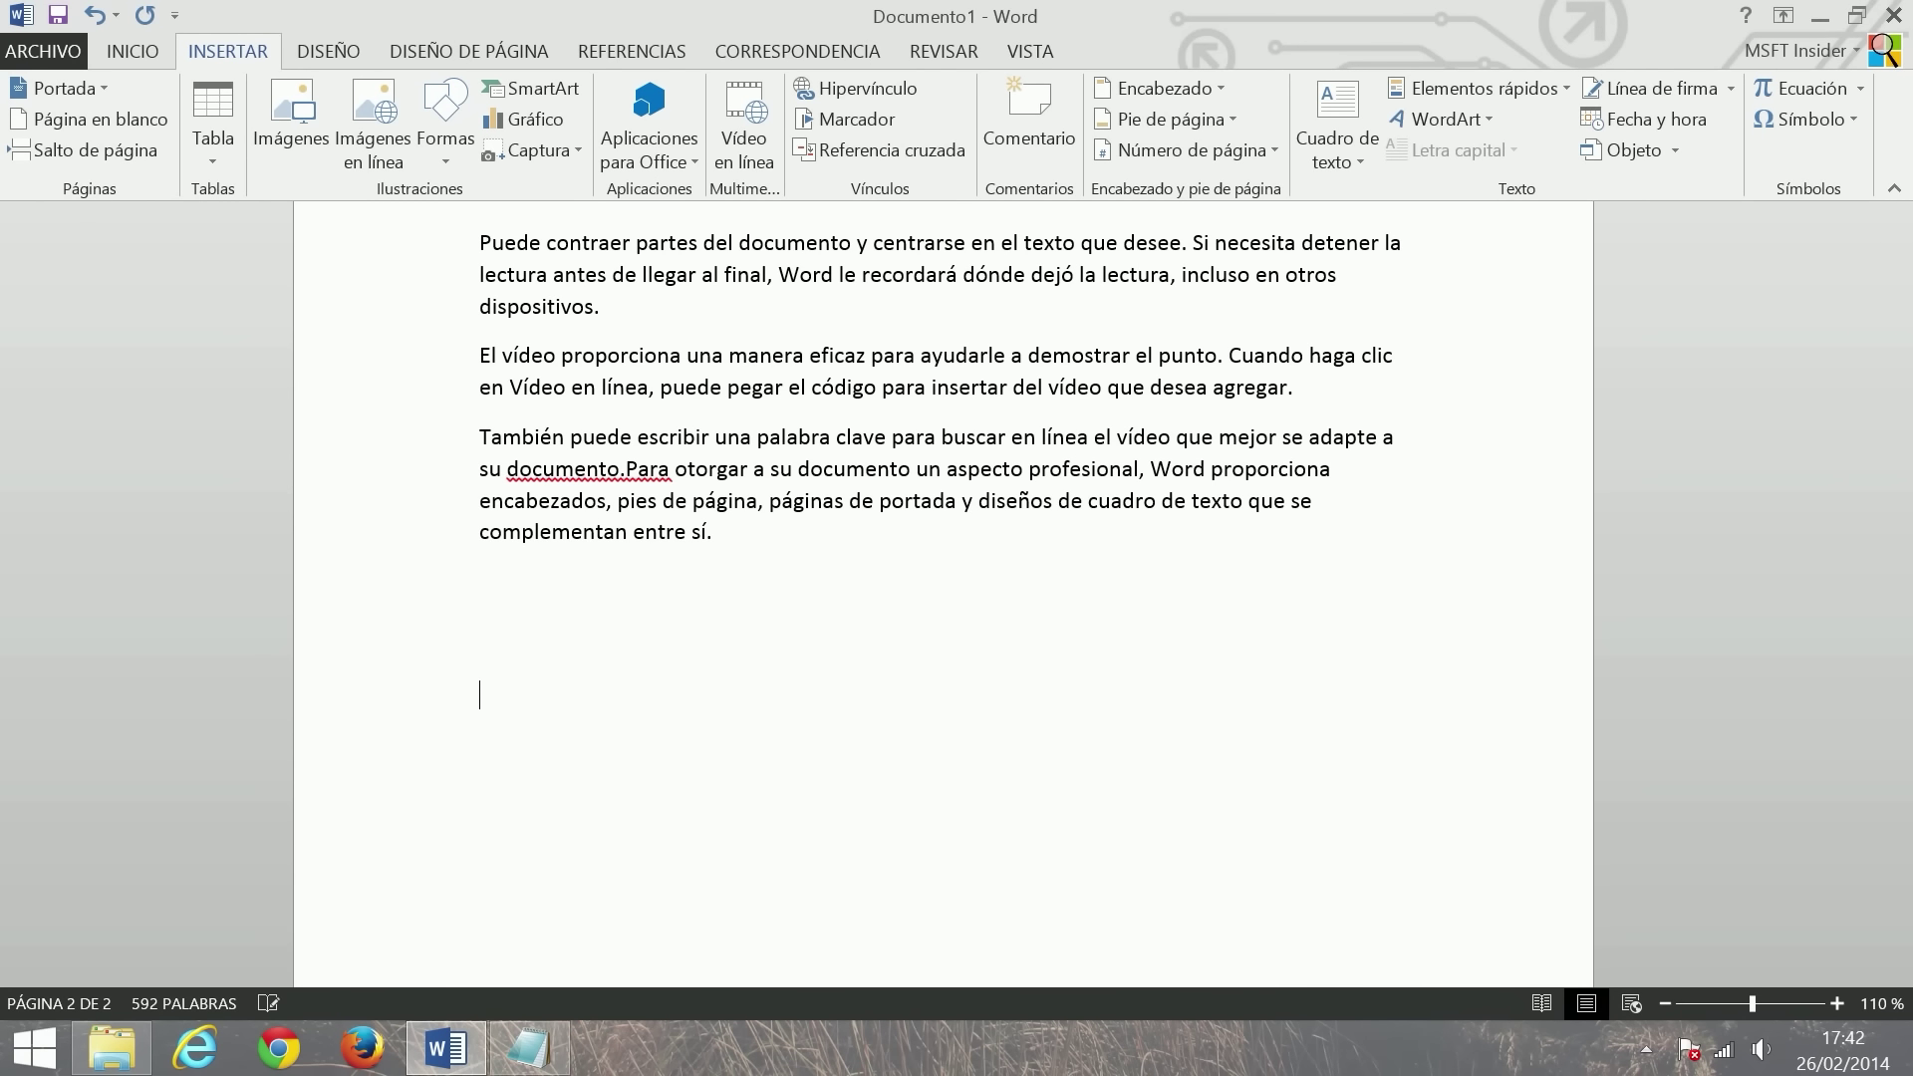
pyautogui.press('Return')
pyautogui.press('Return')
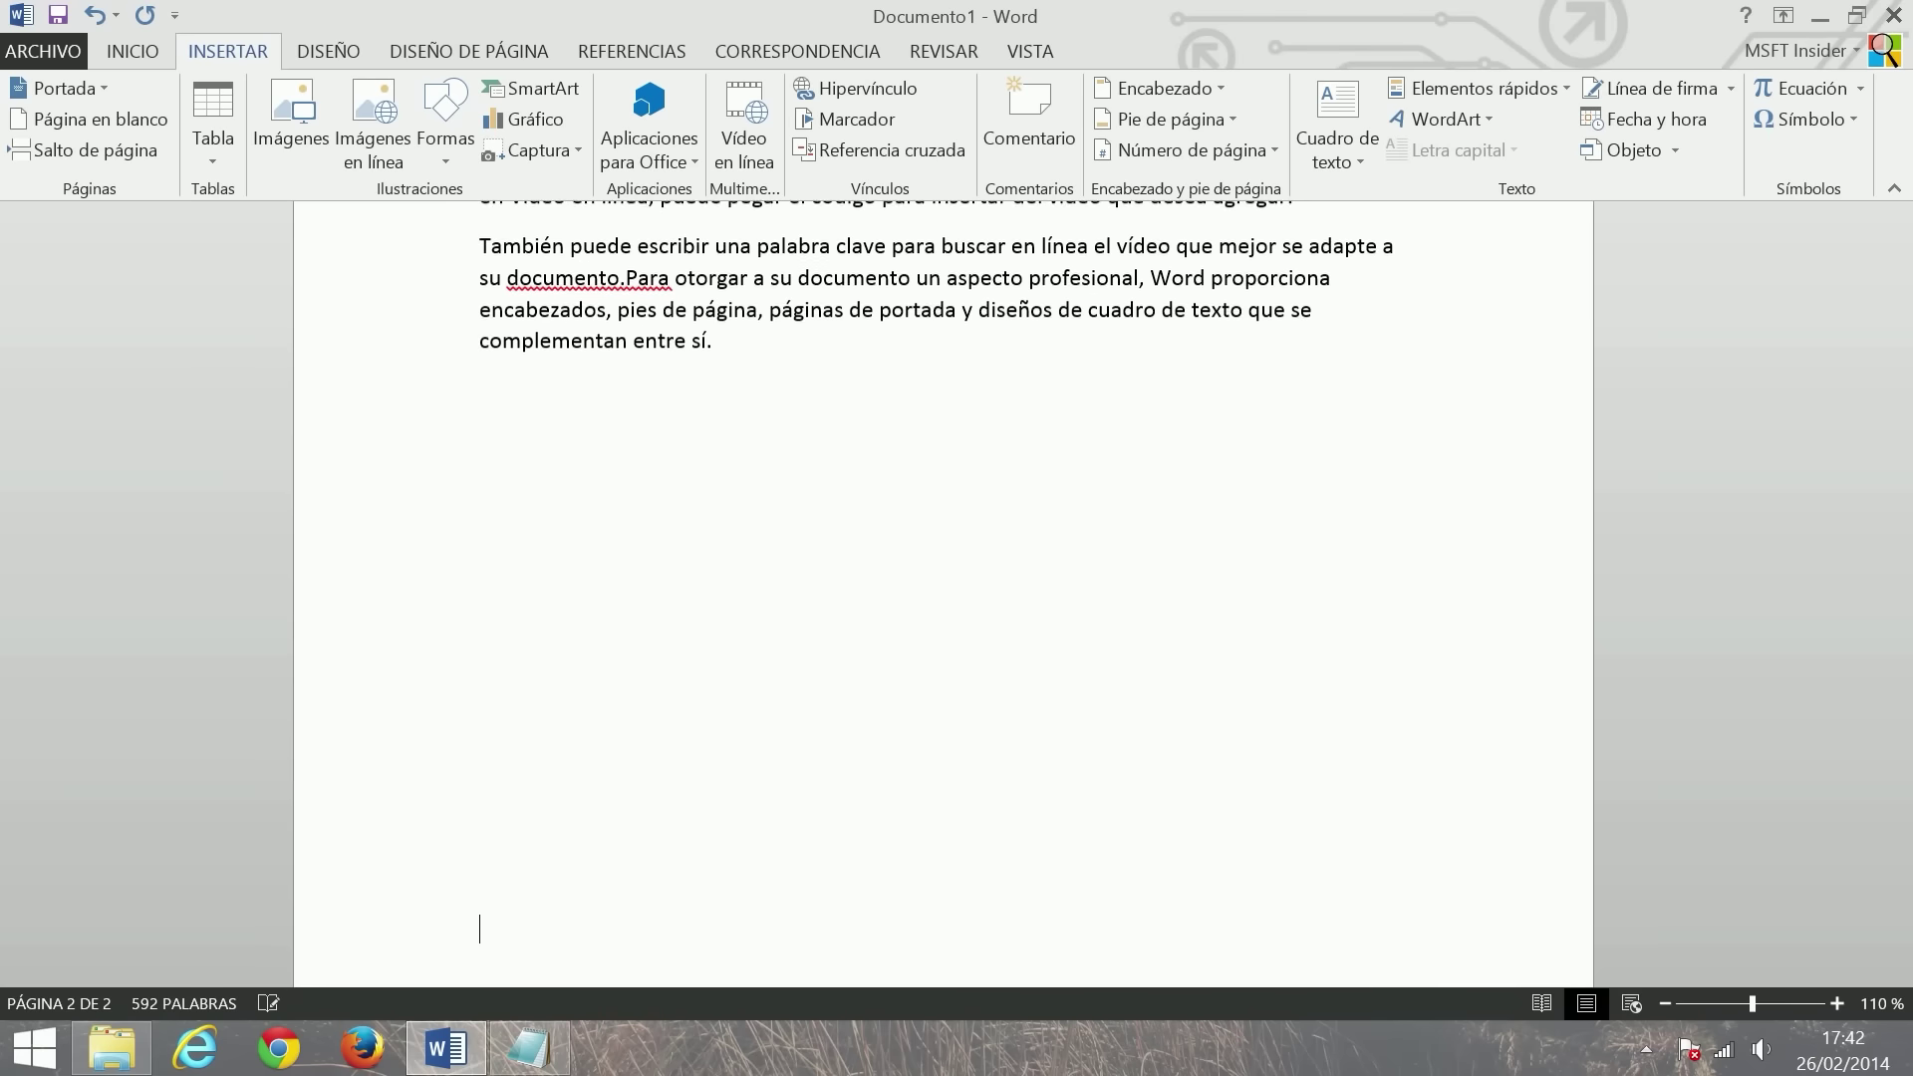
pyautogui.press('Return')
pyautogui.press('Return')
pyautogui.press('Return')
pyautogui.press('Return')
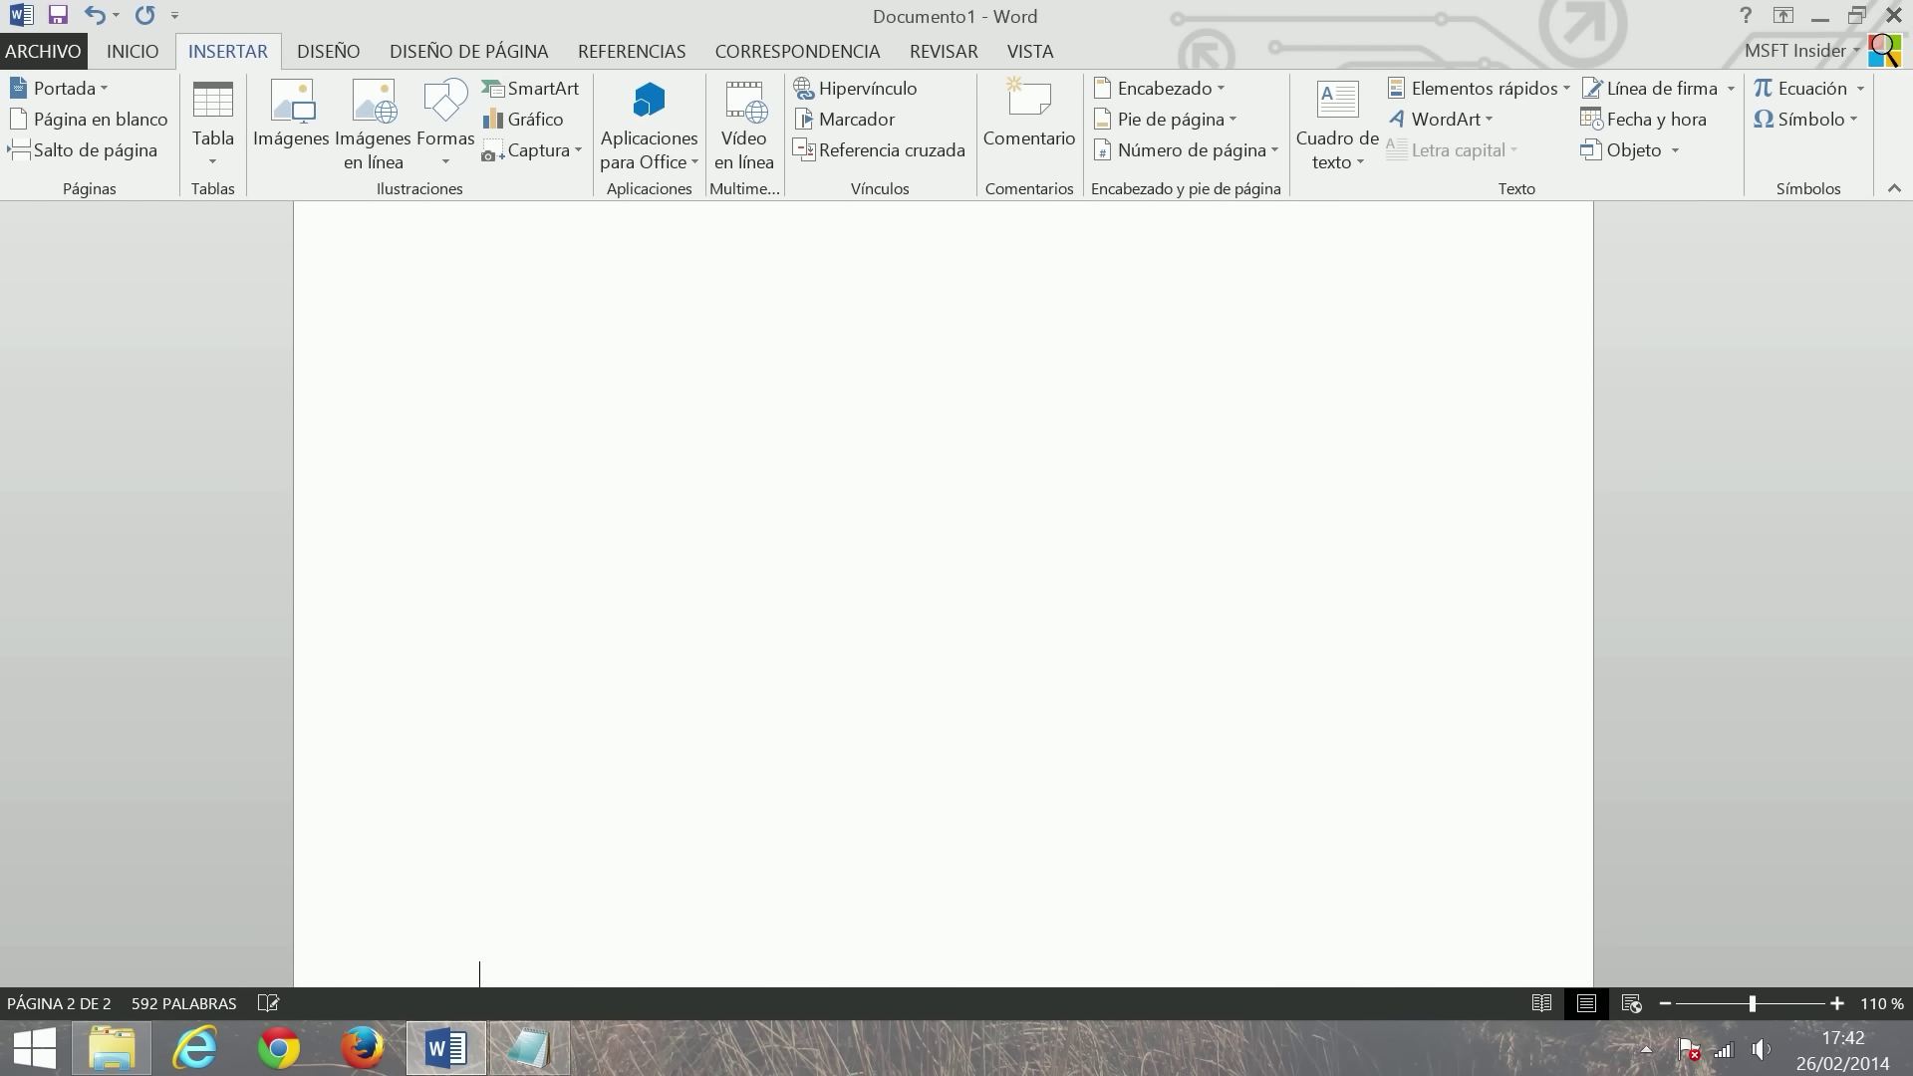
pyautogui.press('Return')
pyautogui.press('Return')
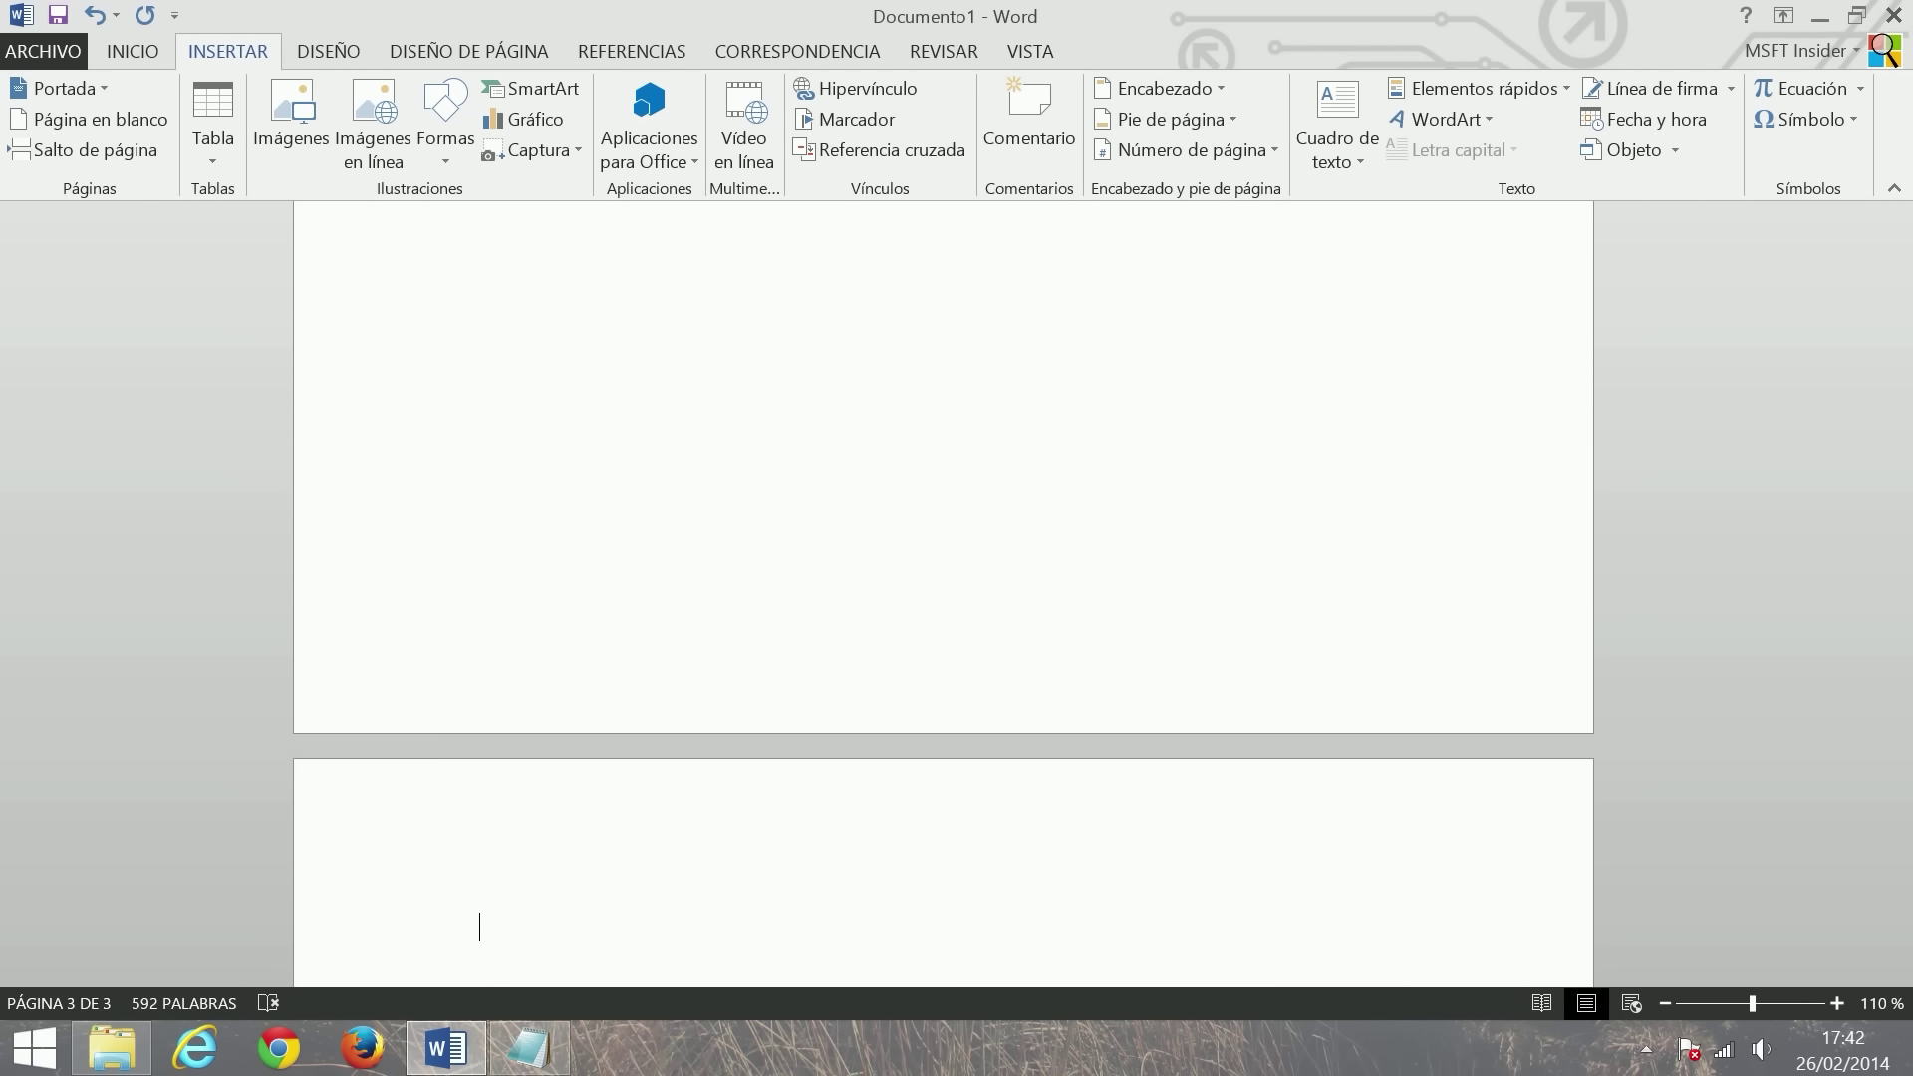
pyautogui.write('=rand(')
pyautogui.write('6,2)')
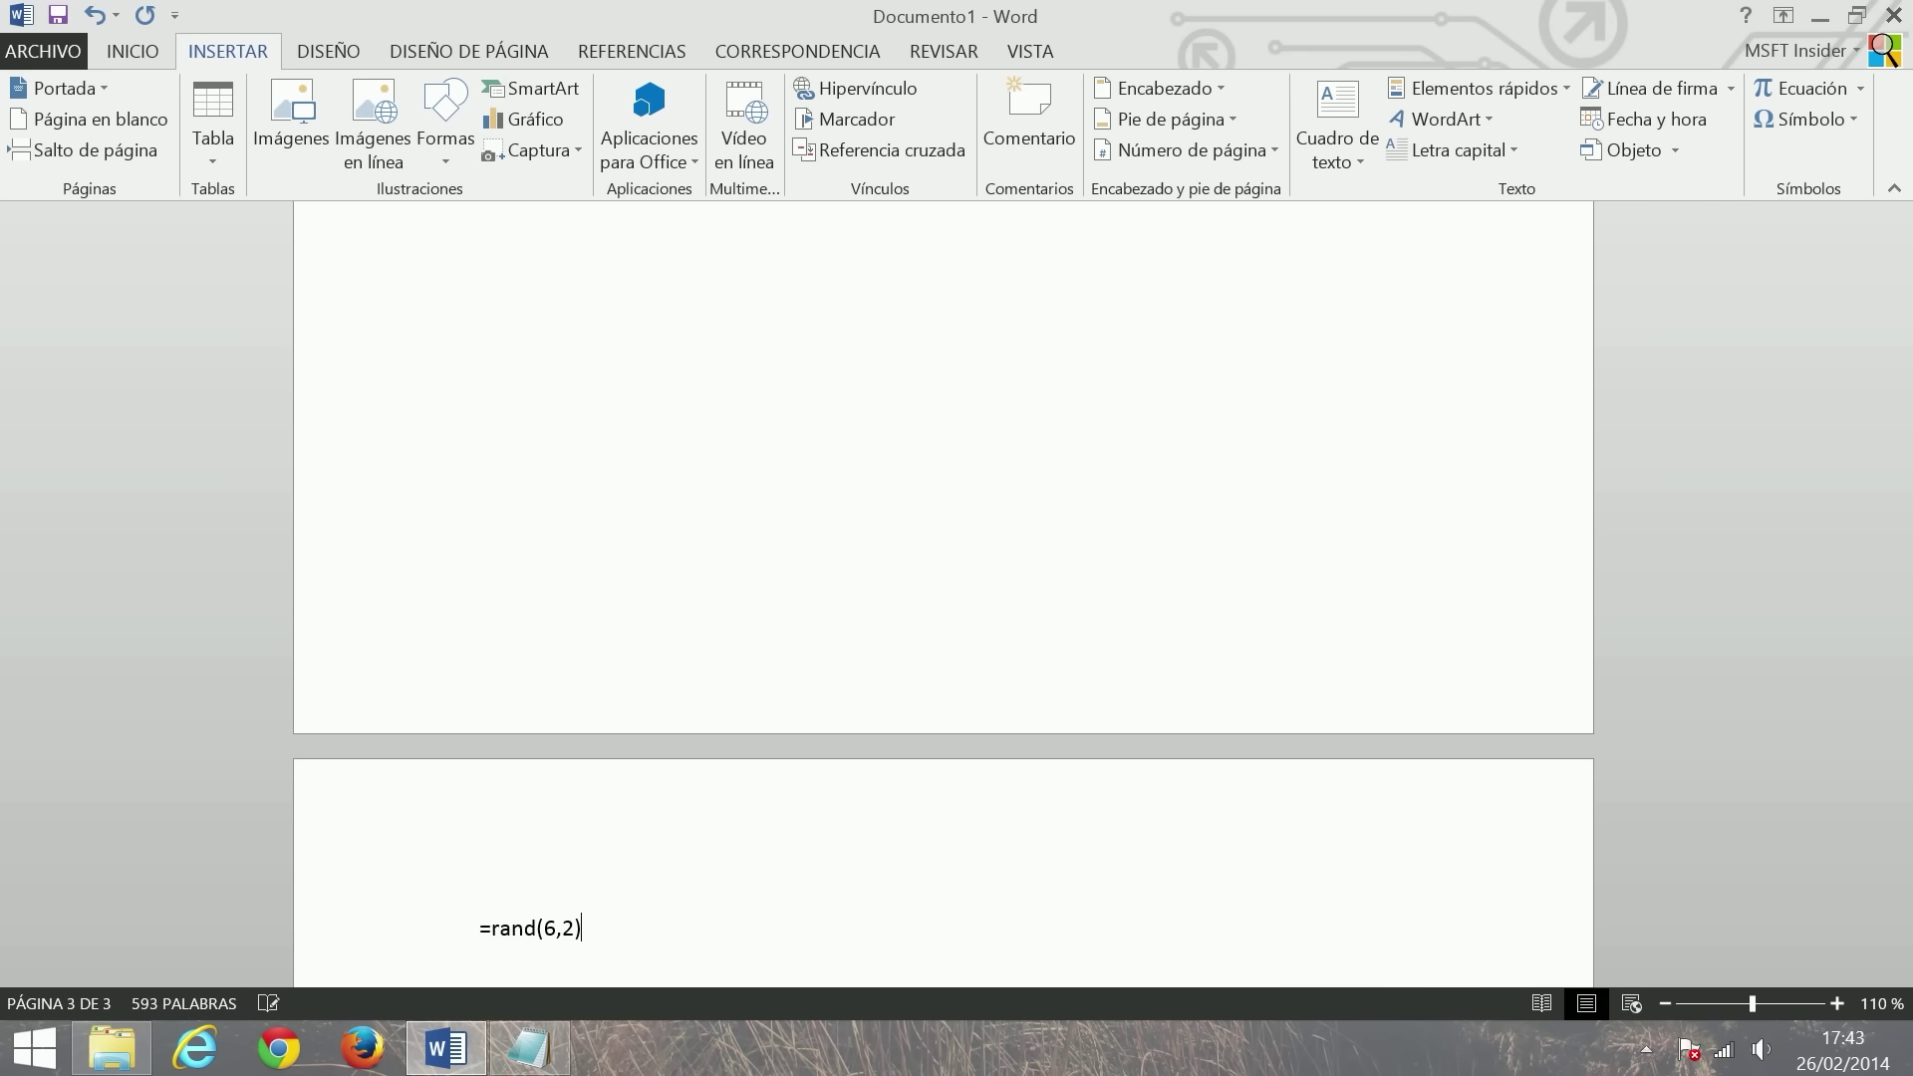
pyautogui.press('Return')
# - Insert a page break on an empty line below the page 2 text
pyautogui.scroll(2, 943, 593)
pyautogui.scroll(5, 943, 593)
pyautogui.scroll(3, 944, 593)
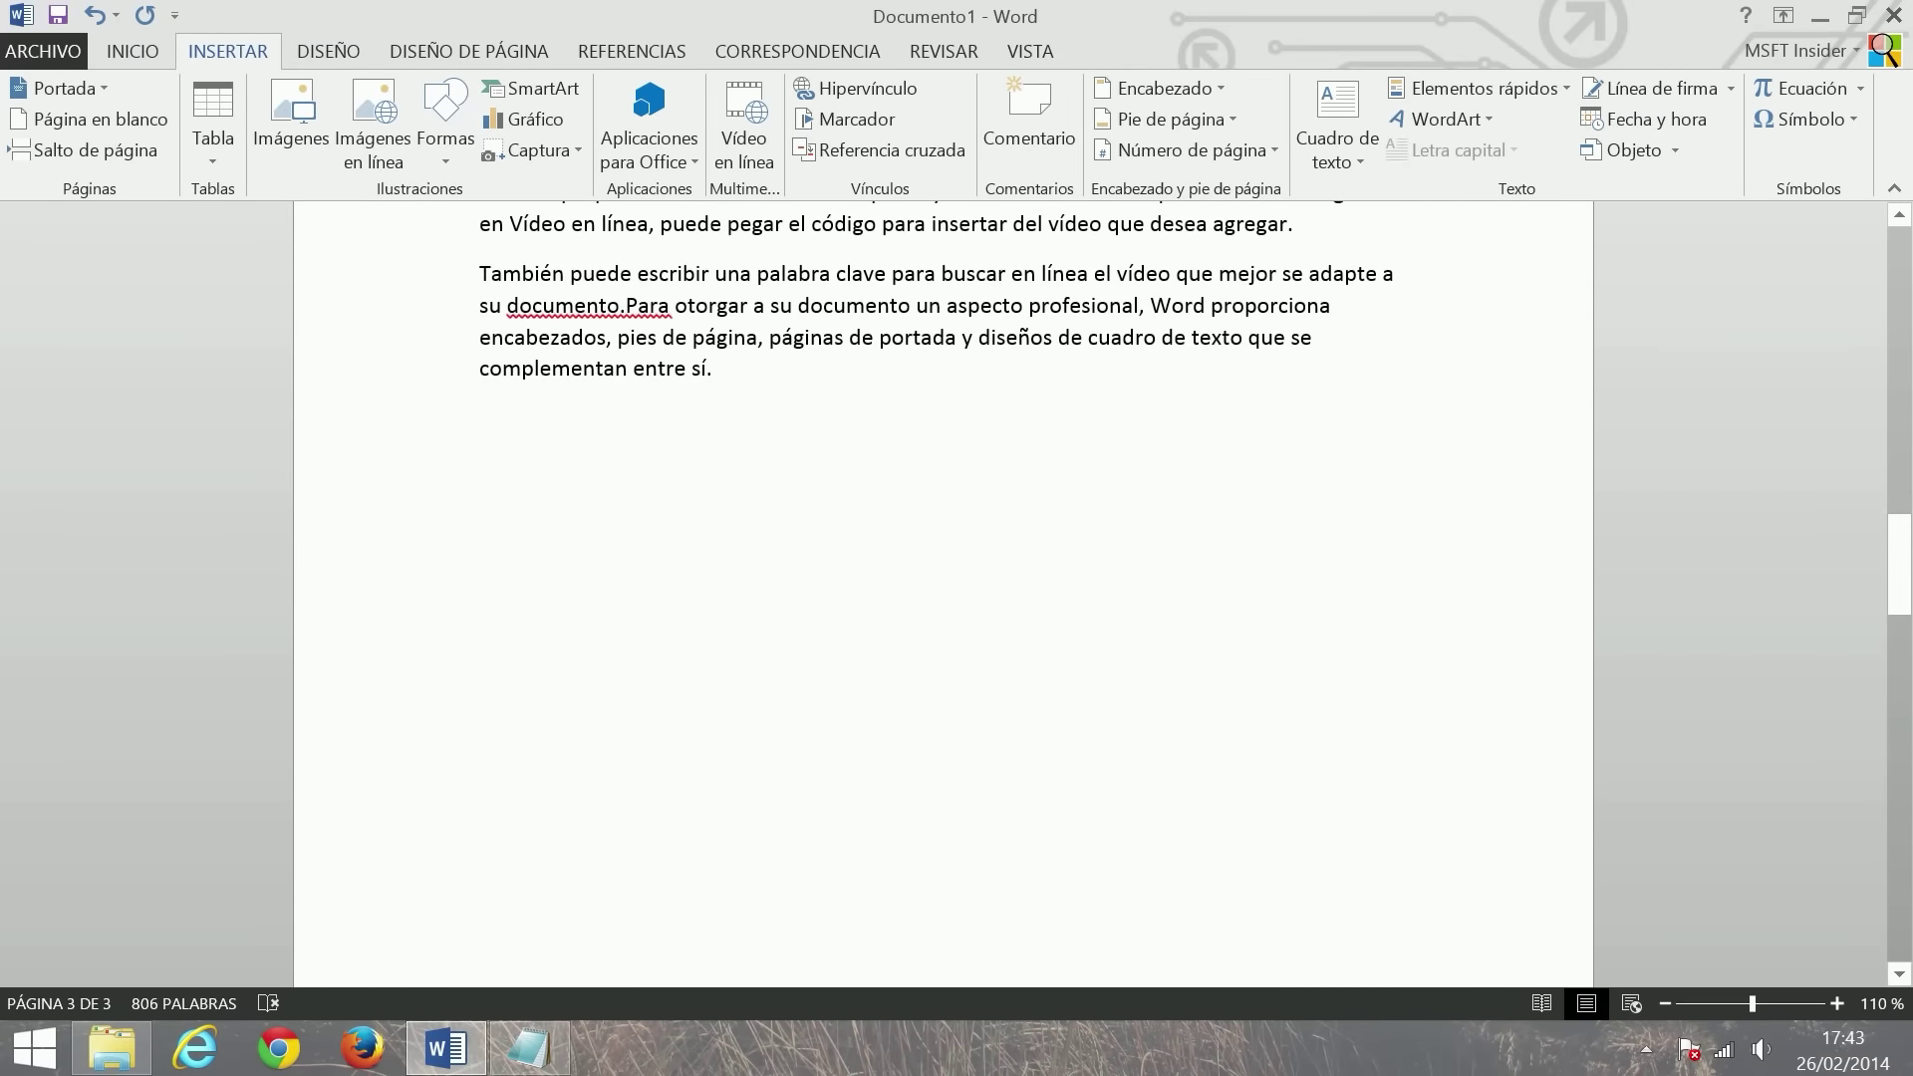
pyautogui.scroll(2, 944, 593)
pyautogui.scroll(5, 944, 592)
pyautogui.scroll(9, 944, 593)
pyautogui.scroll(-3, 943, 592)
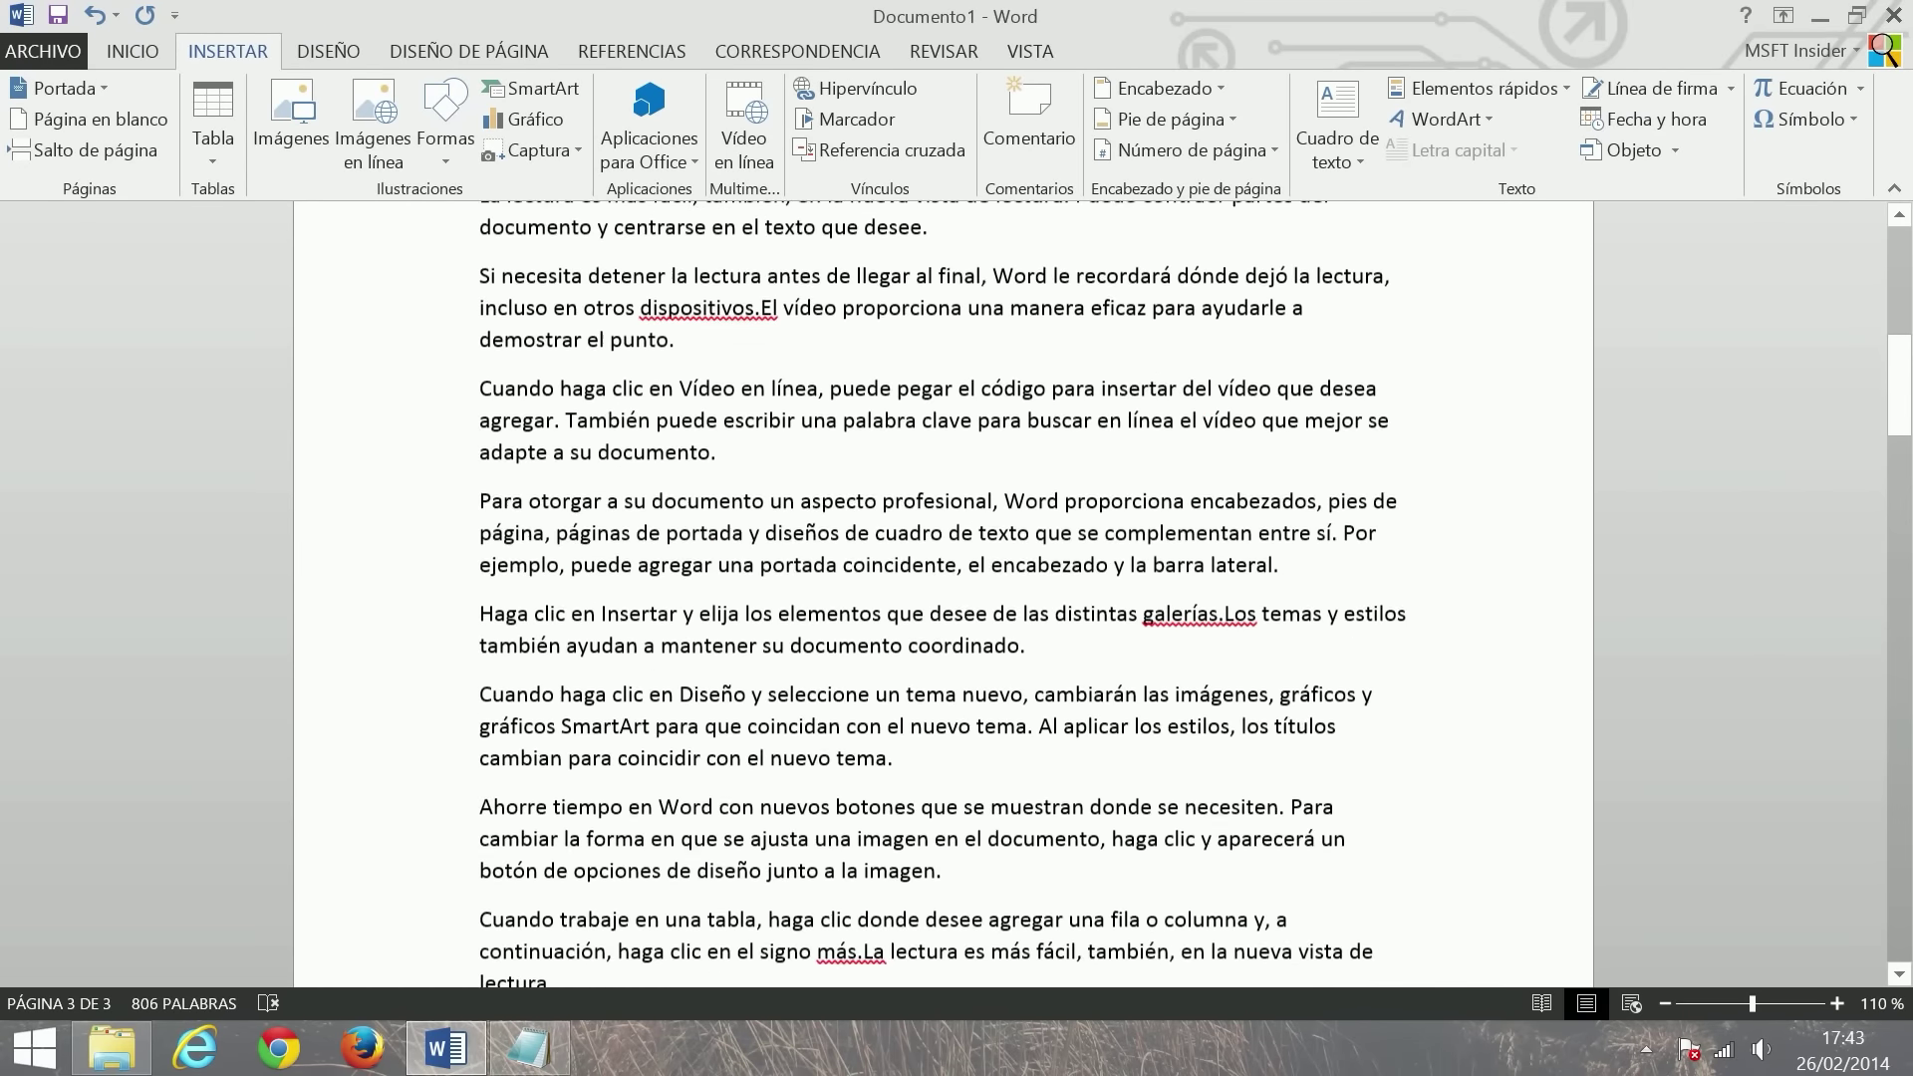
pyautogui.scroll(-8, 944, 593)
pyautogui.scroll(-4, 760, 516)
pyautogui.click(760, 516)
pyautogui.press('Return')
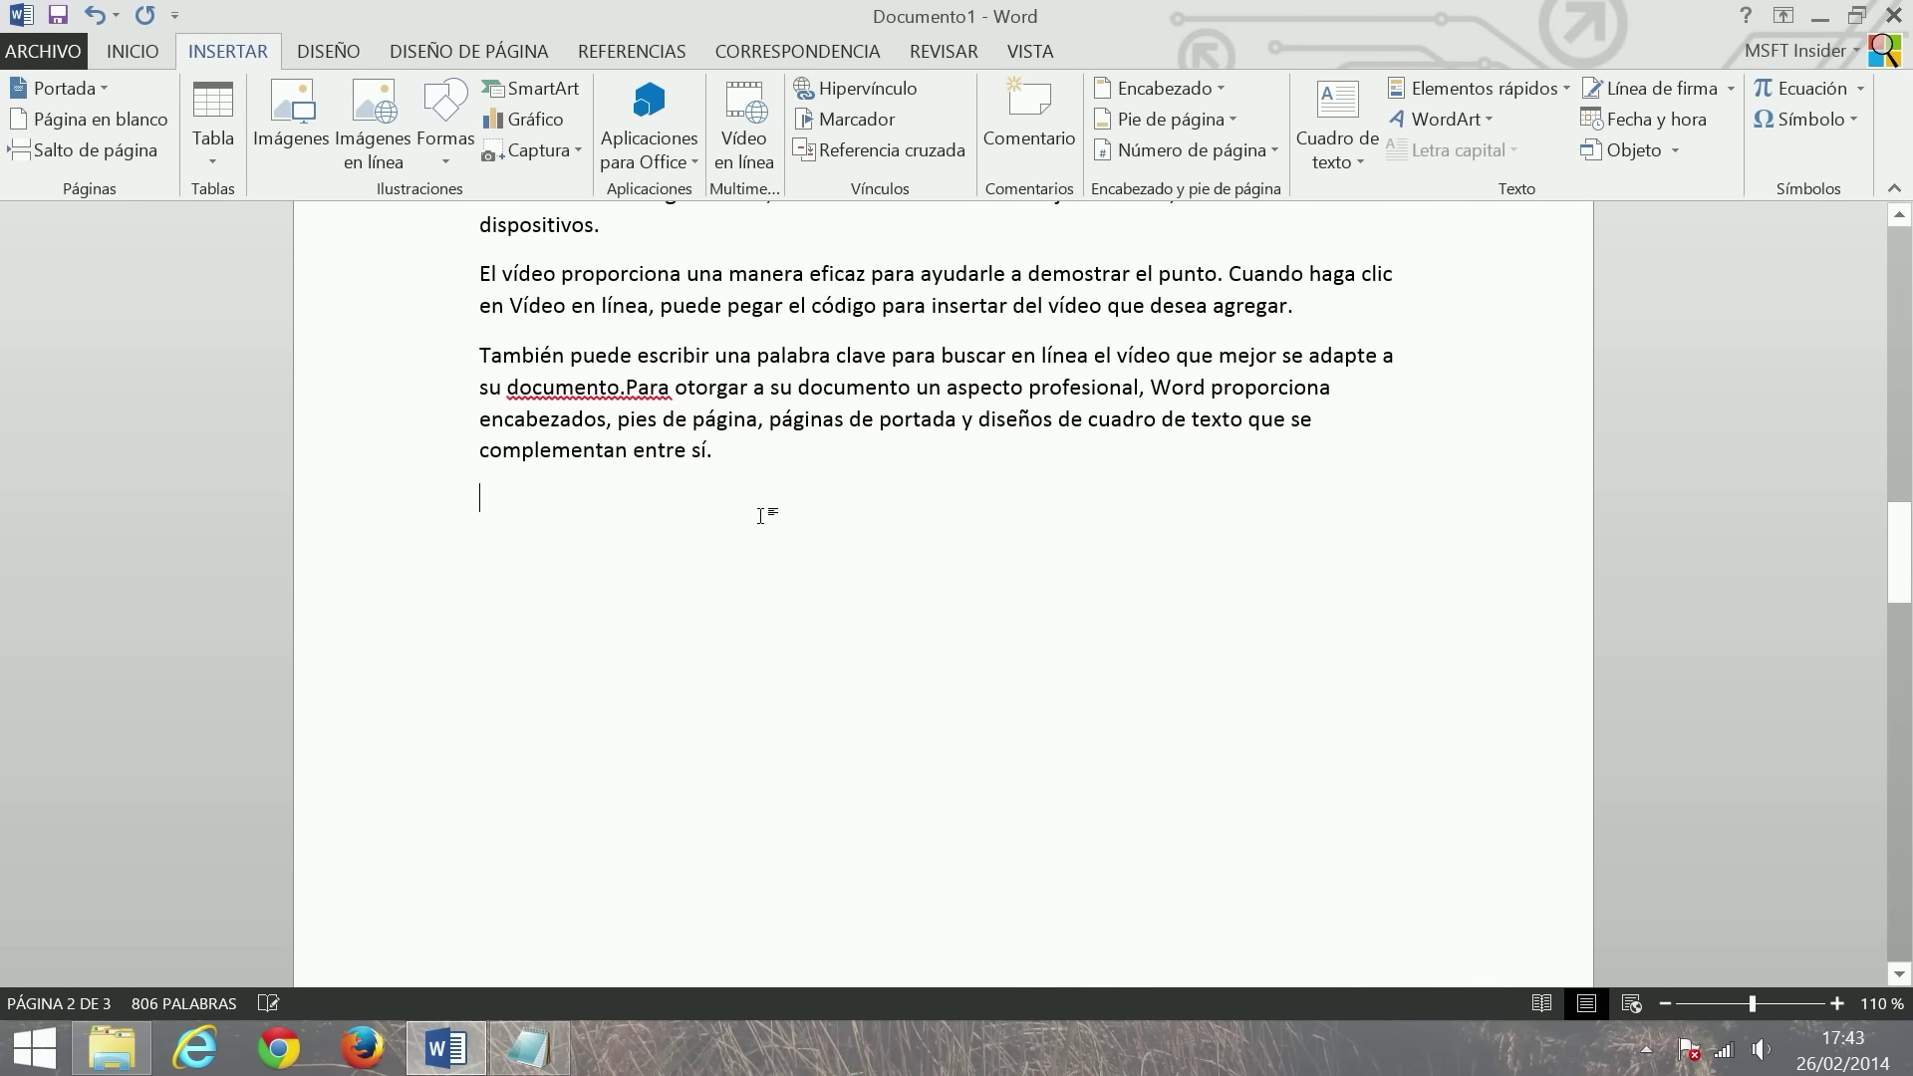
pyautogui.hotkey('ctrl', 'Return')
pyautogui.scroll(-5, 944, 592)
pyautogui.scroll(-5, 943, 593)
pyautogui.scroll(10, 943, 593)
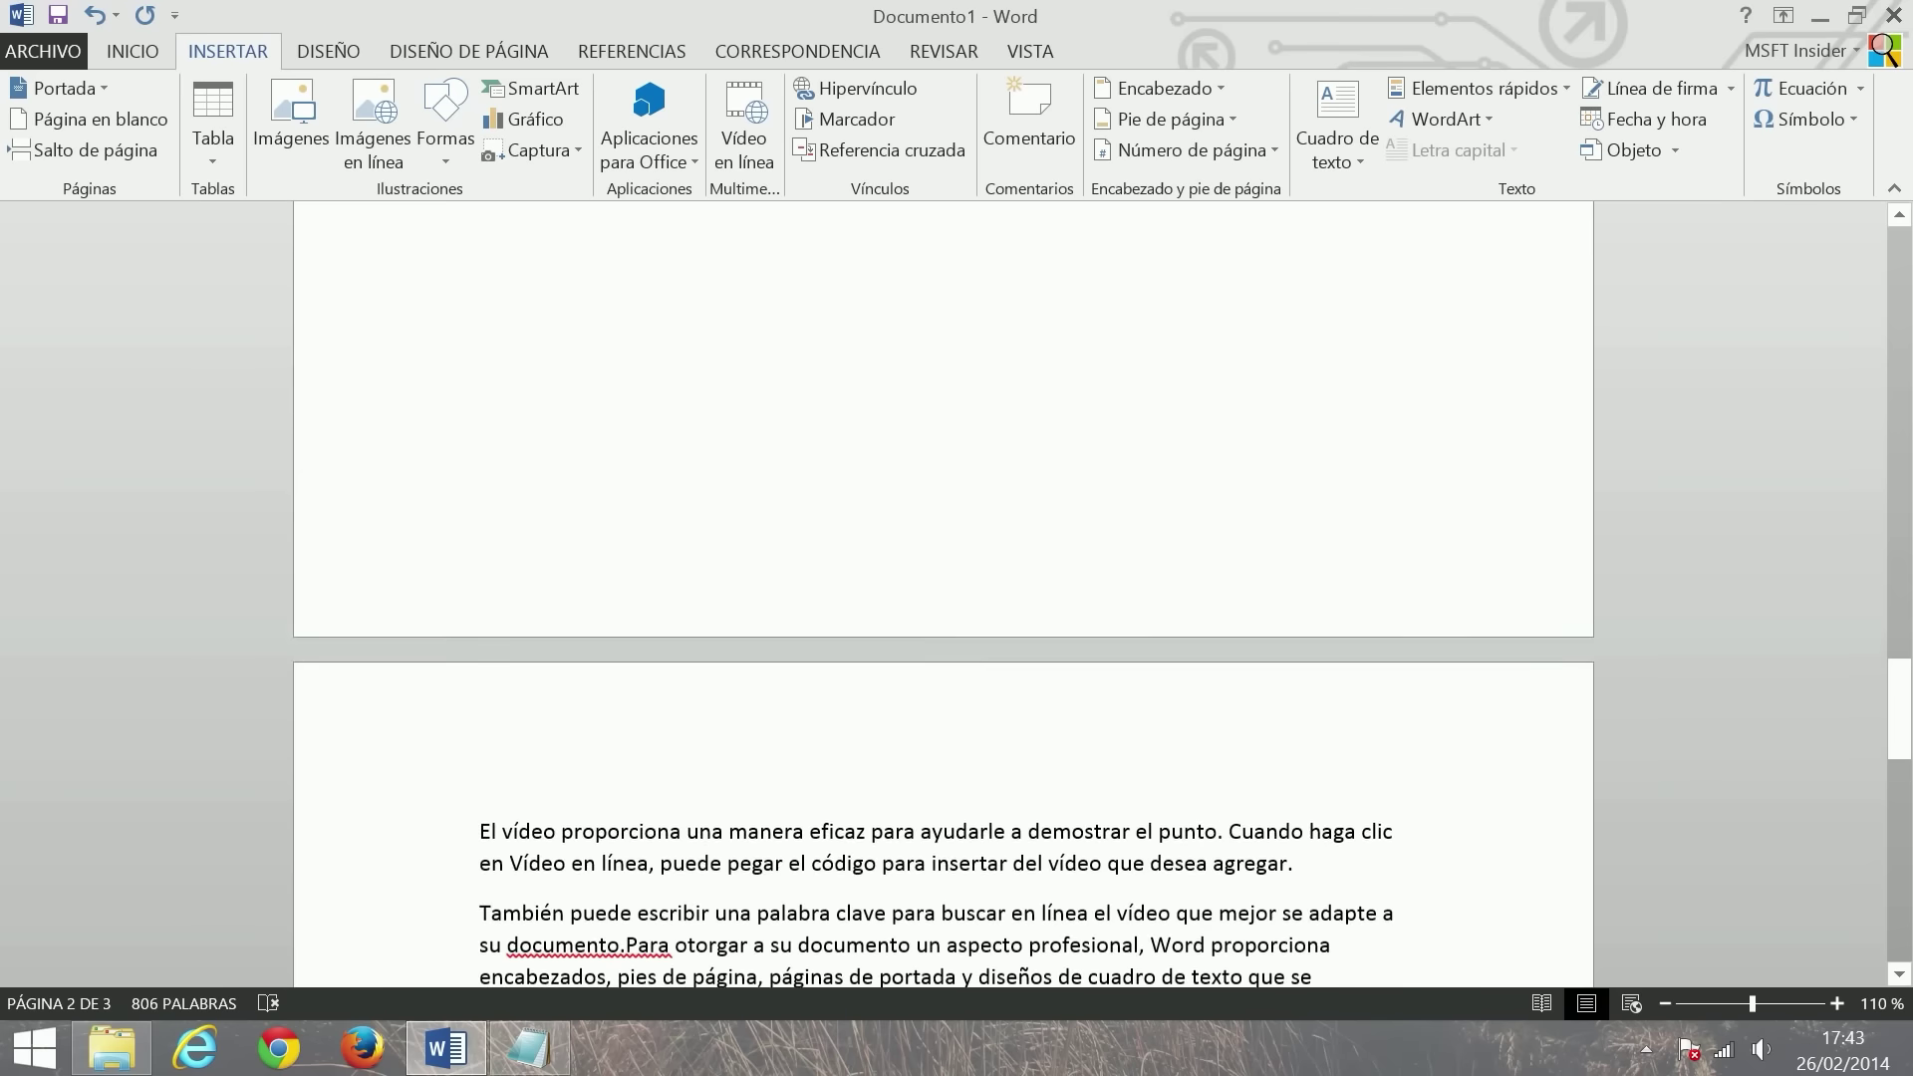
pyautogui.scroll(5, 943, 592)
pyautogui.scroll(4, 648, 583)
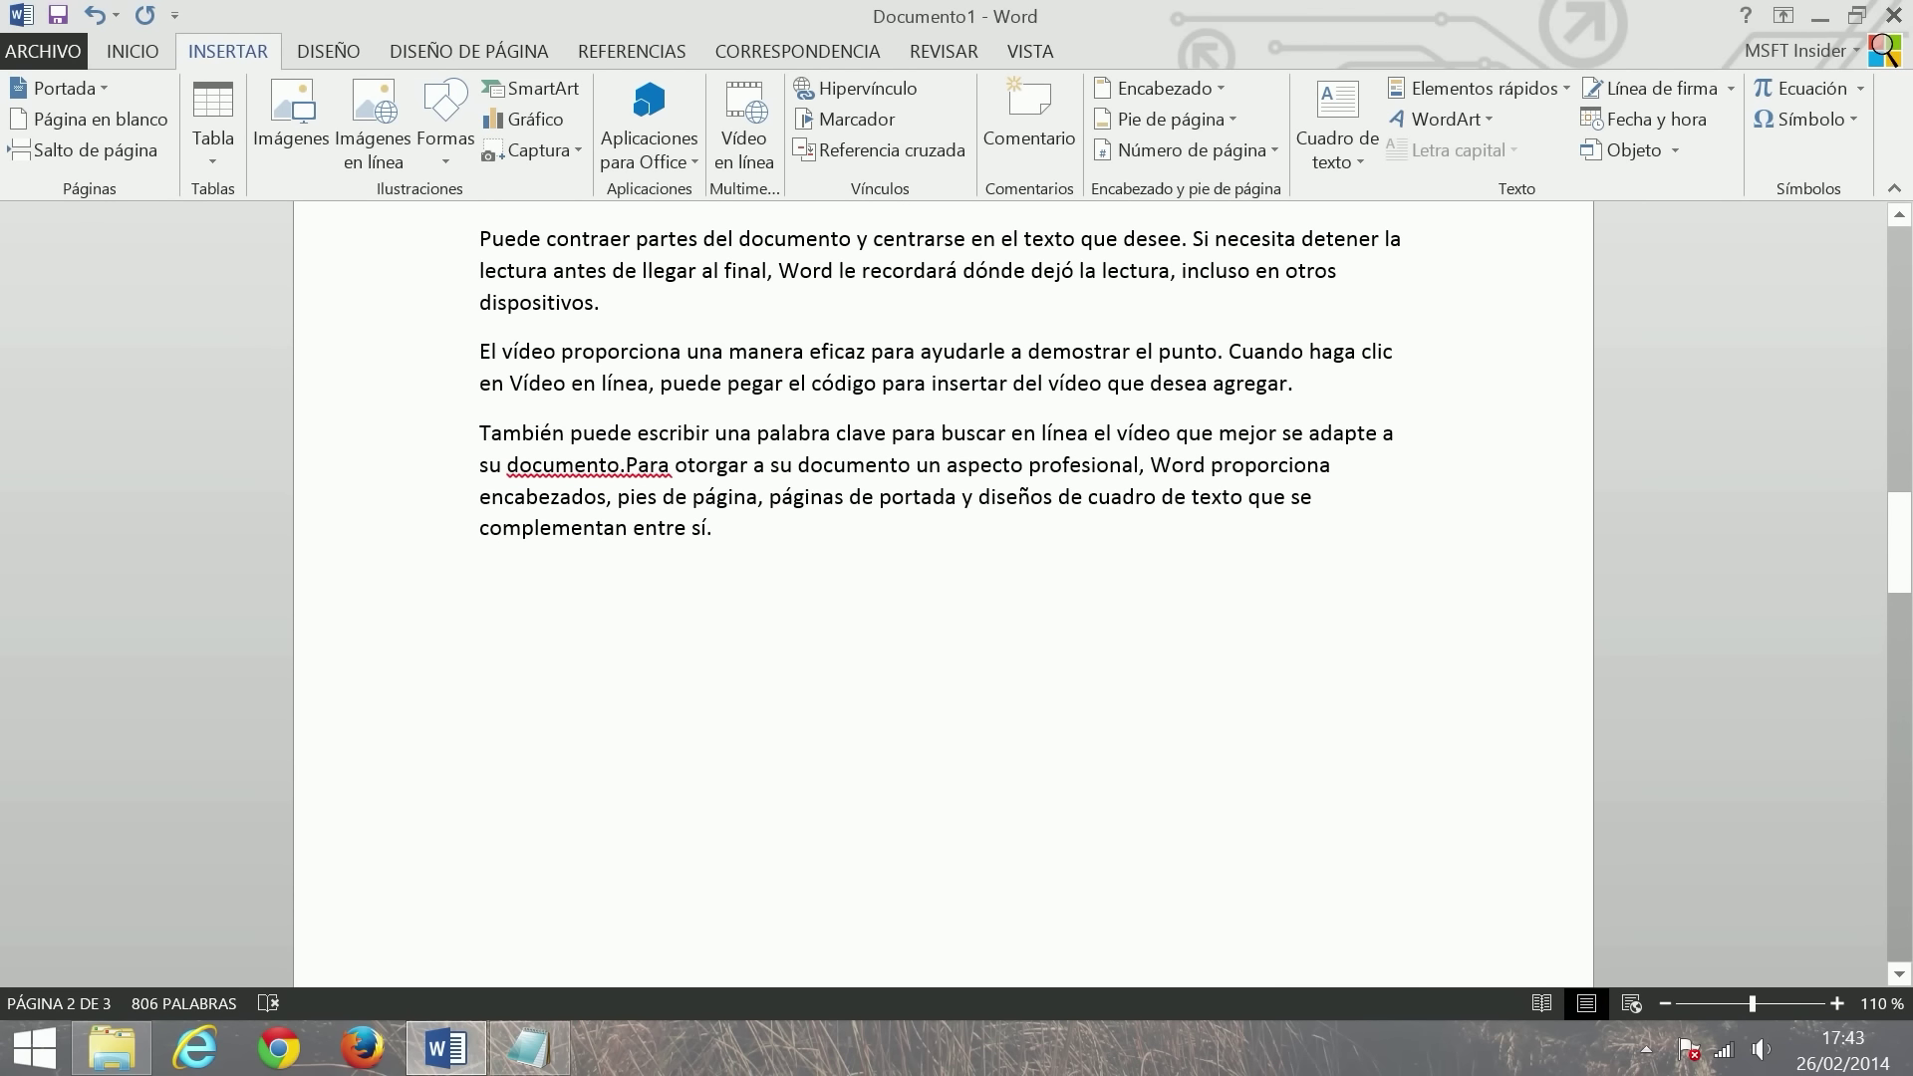
# - Generate three sample paragraphs below the page 2 text with =rand(3,2)
pyautogui.write('=rand(')
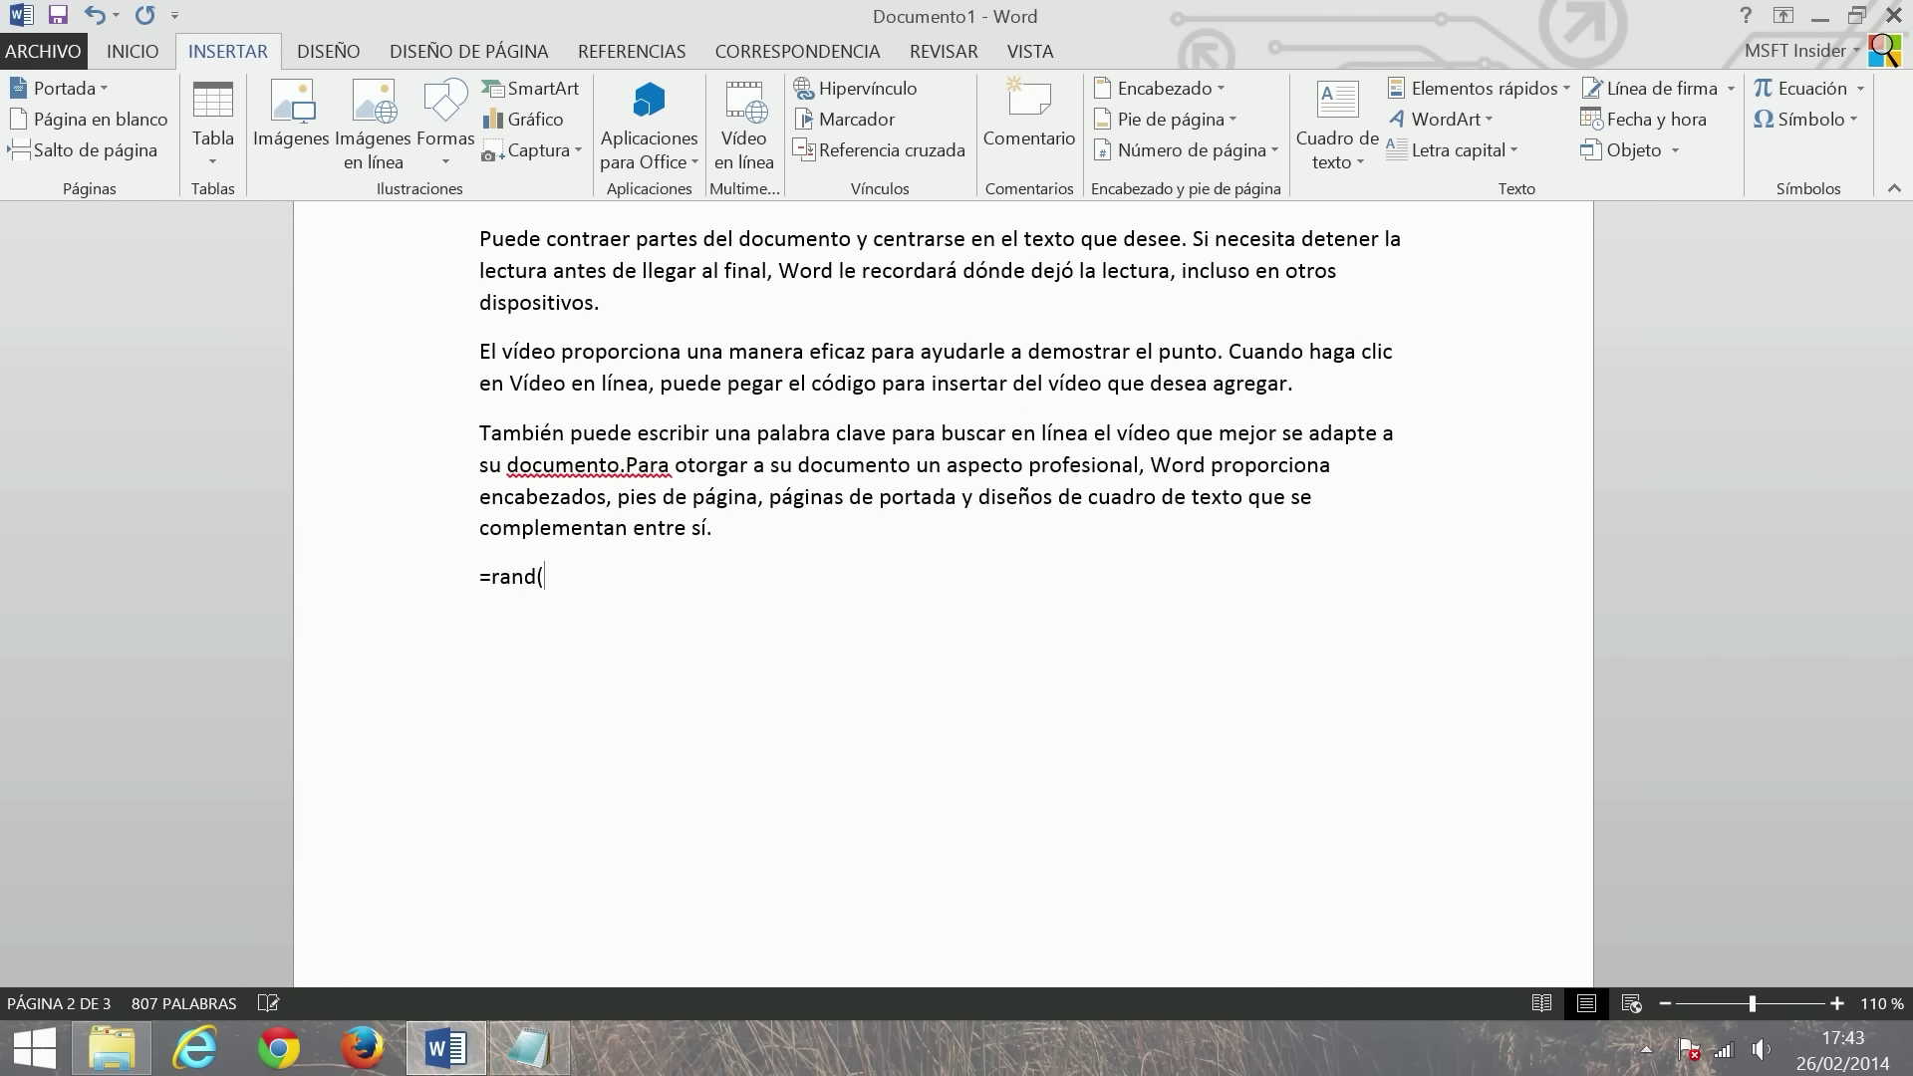
pyautogui.write('3,2)')
pyautogui.press('Return')
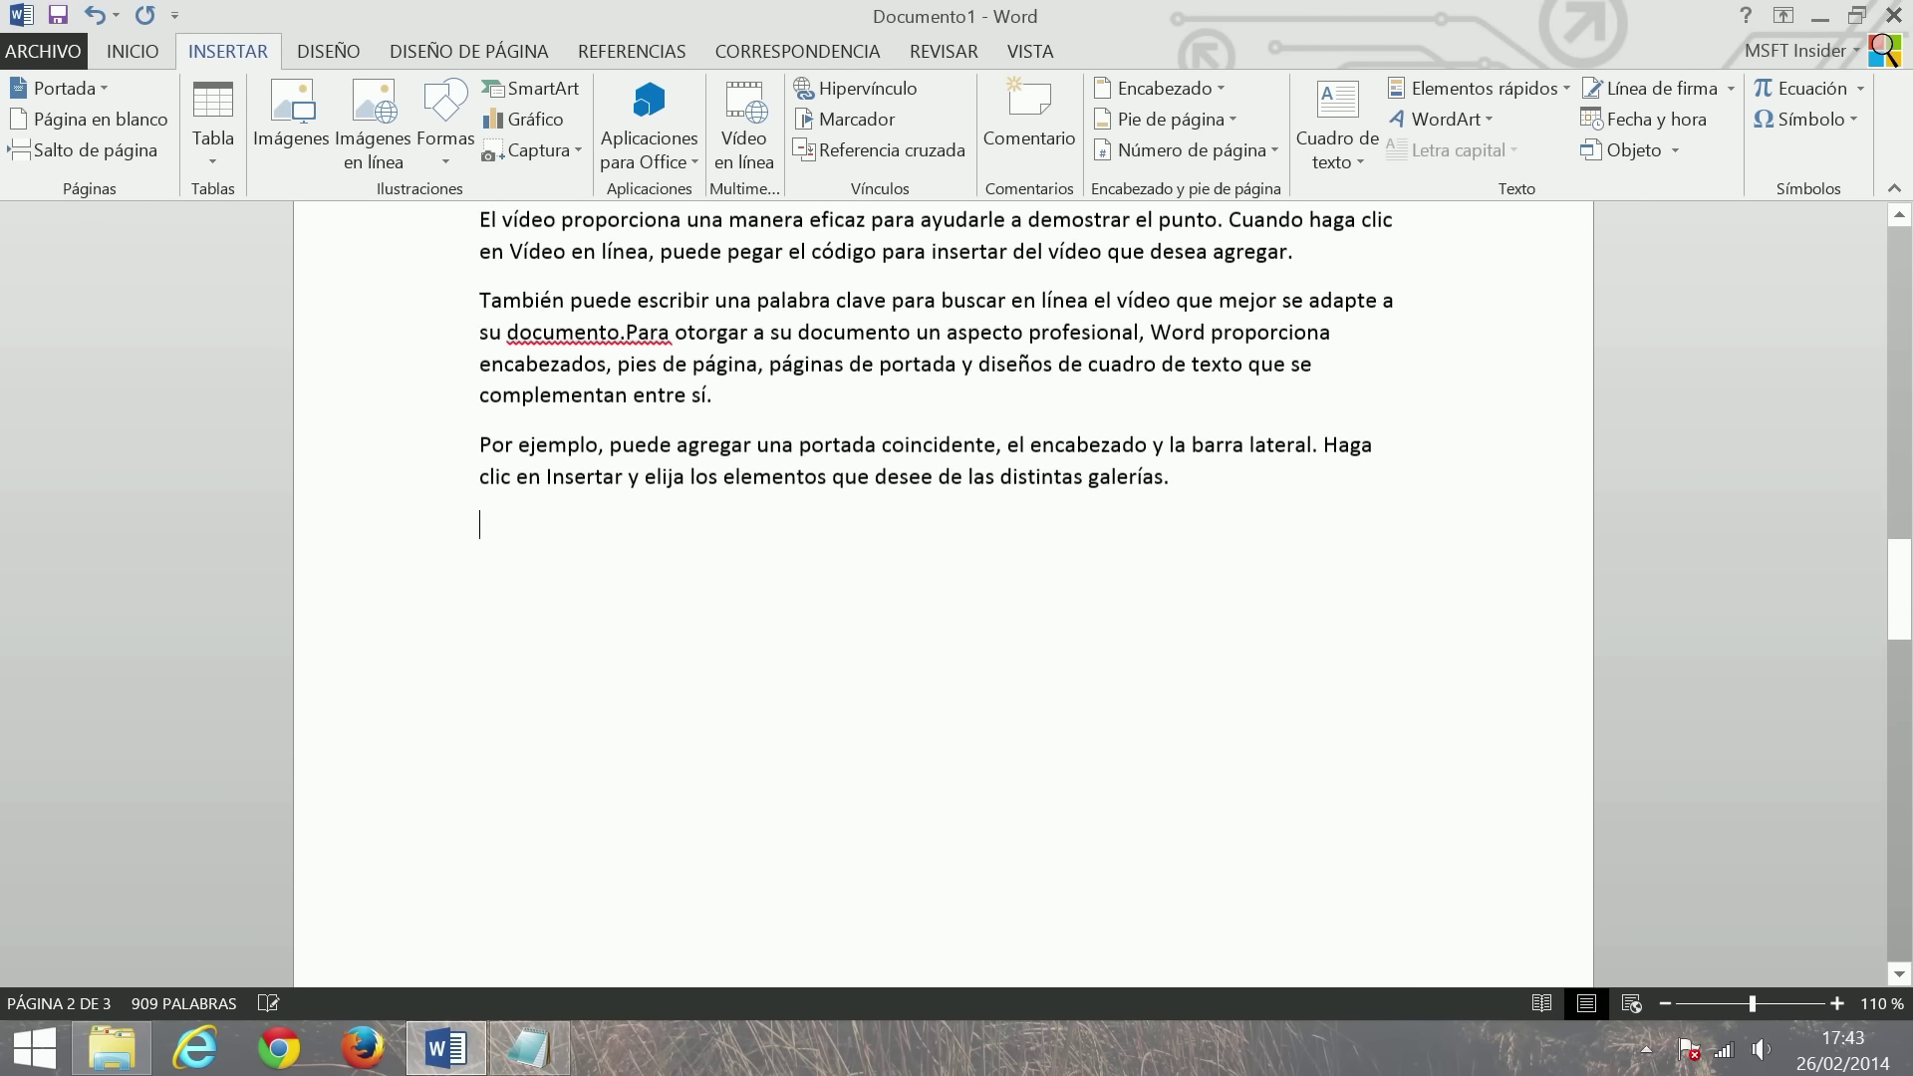
pyautogui.press('Return')
pyautogui.press('Return')
pyautogui.press('Return')
pyautogui.press('Return')
pyautogui.press('Return')
pyautogui.press('Return')
pyautogui.press('Return')
pyautogui.press('Return')
pyautogui.press('Return')
pyautogui.press('Return')
pyautogui.press('Return')
pyautogui.press('Return')
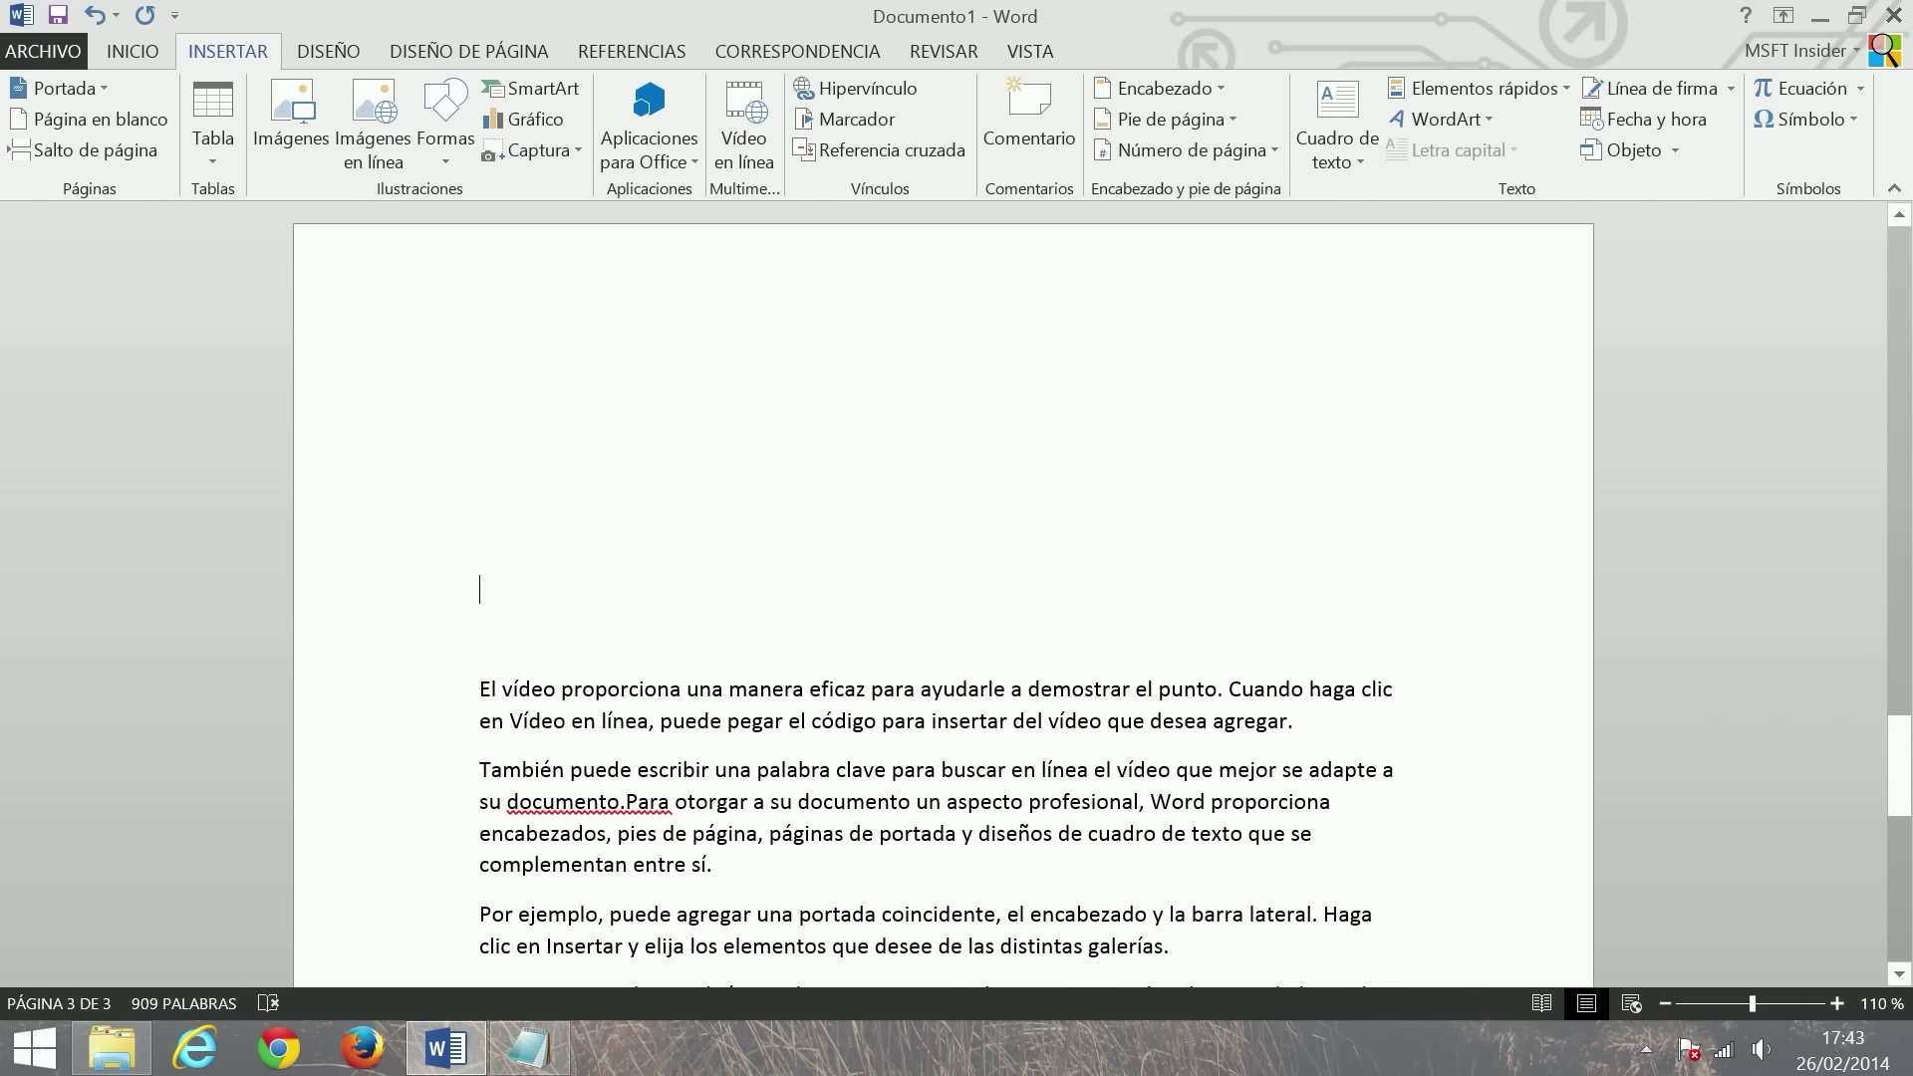
pyautogui.hotkey('shift', 'Up')
pyautogui.hotkey('shift', 'Up')
pyautogui.hotkey('shift', 'Up')
pyautogui.press('Left')
# - Delete the empty paragraphs at the top of page 3
pyautogui.scroll(5, 943, 588)
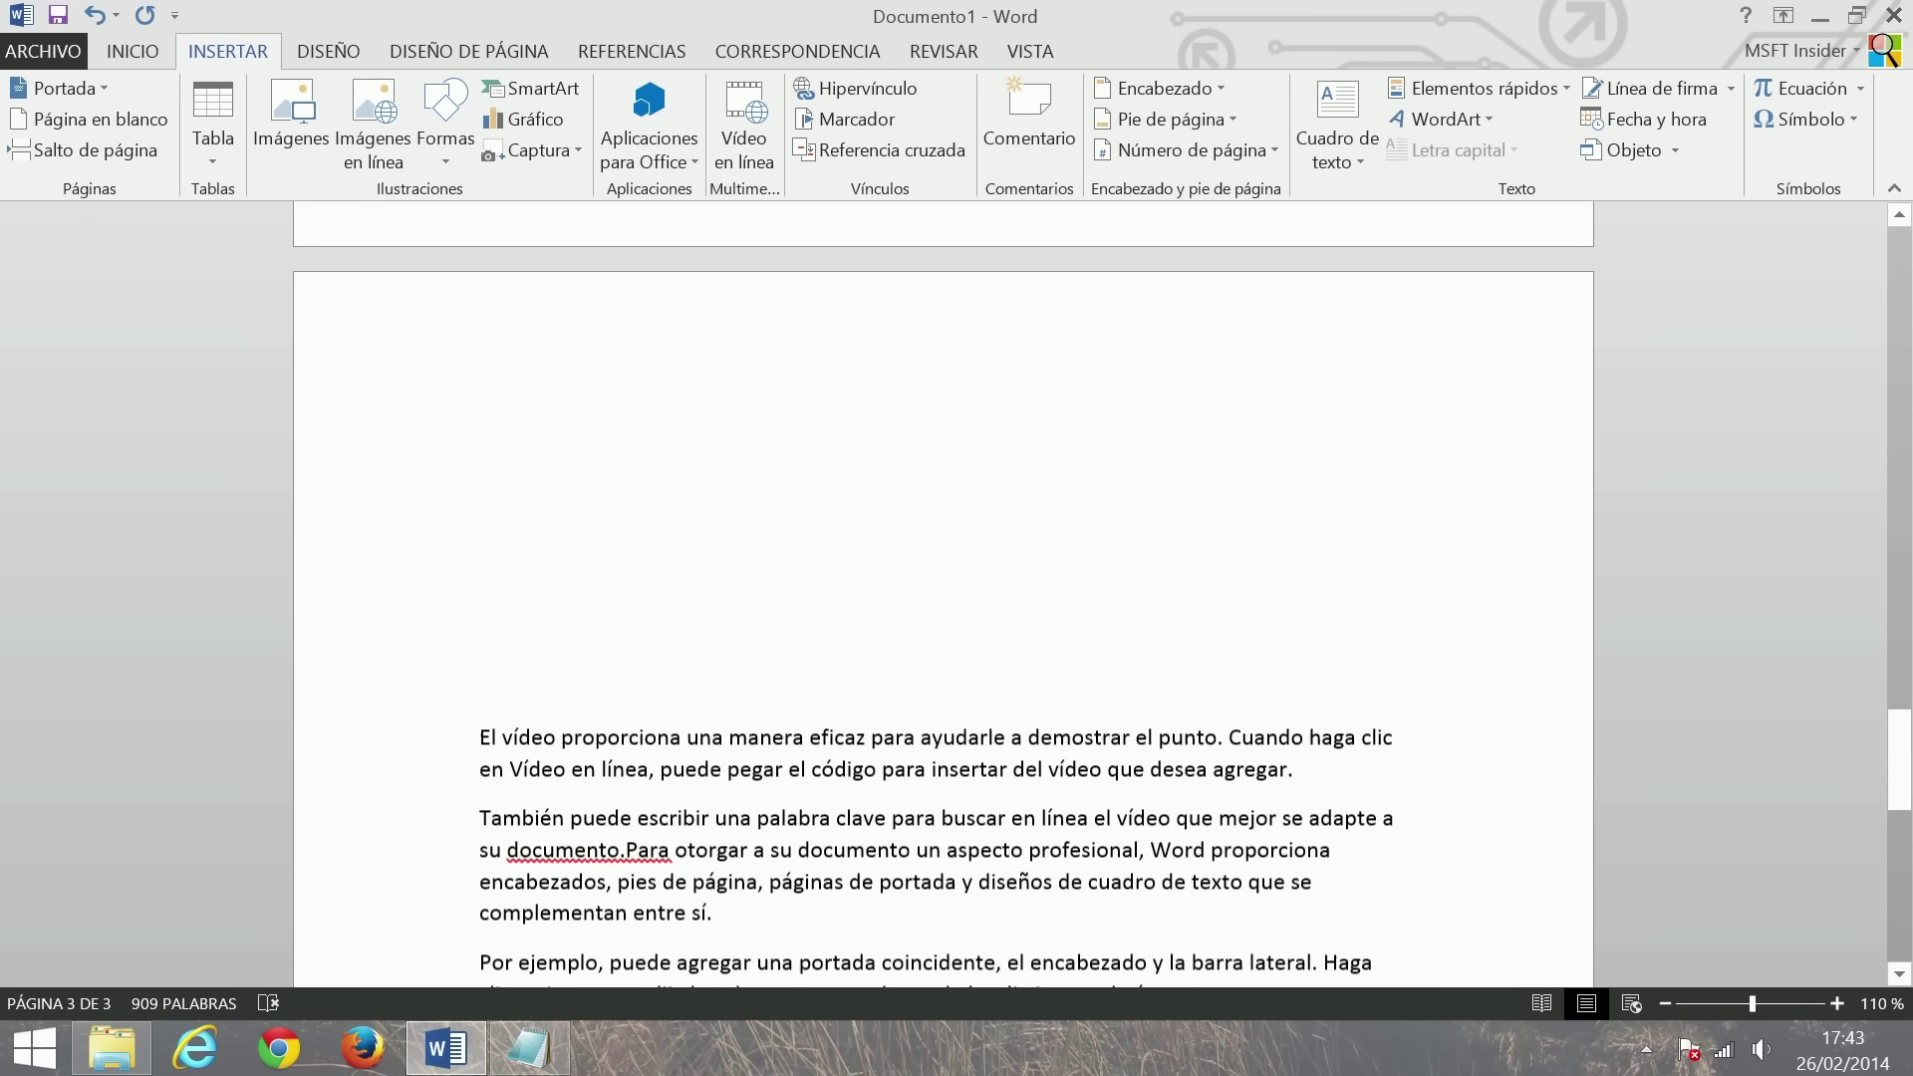
pyautogui.scroll(-5, 944, 587)
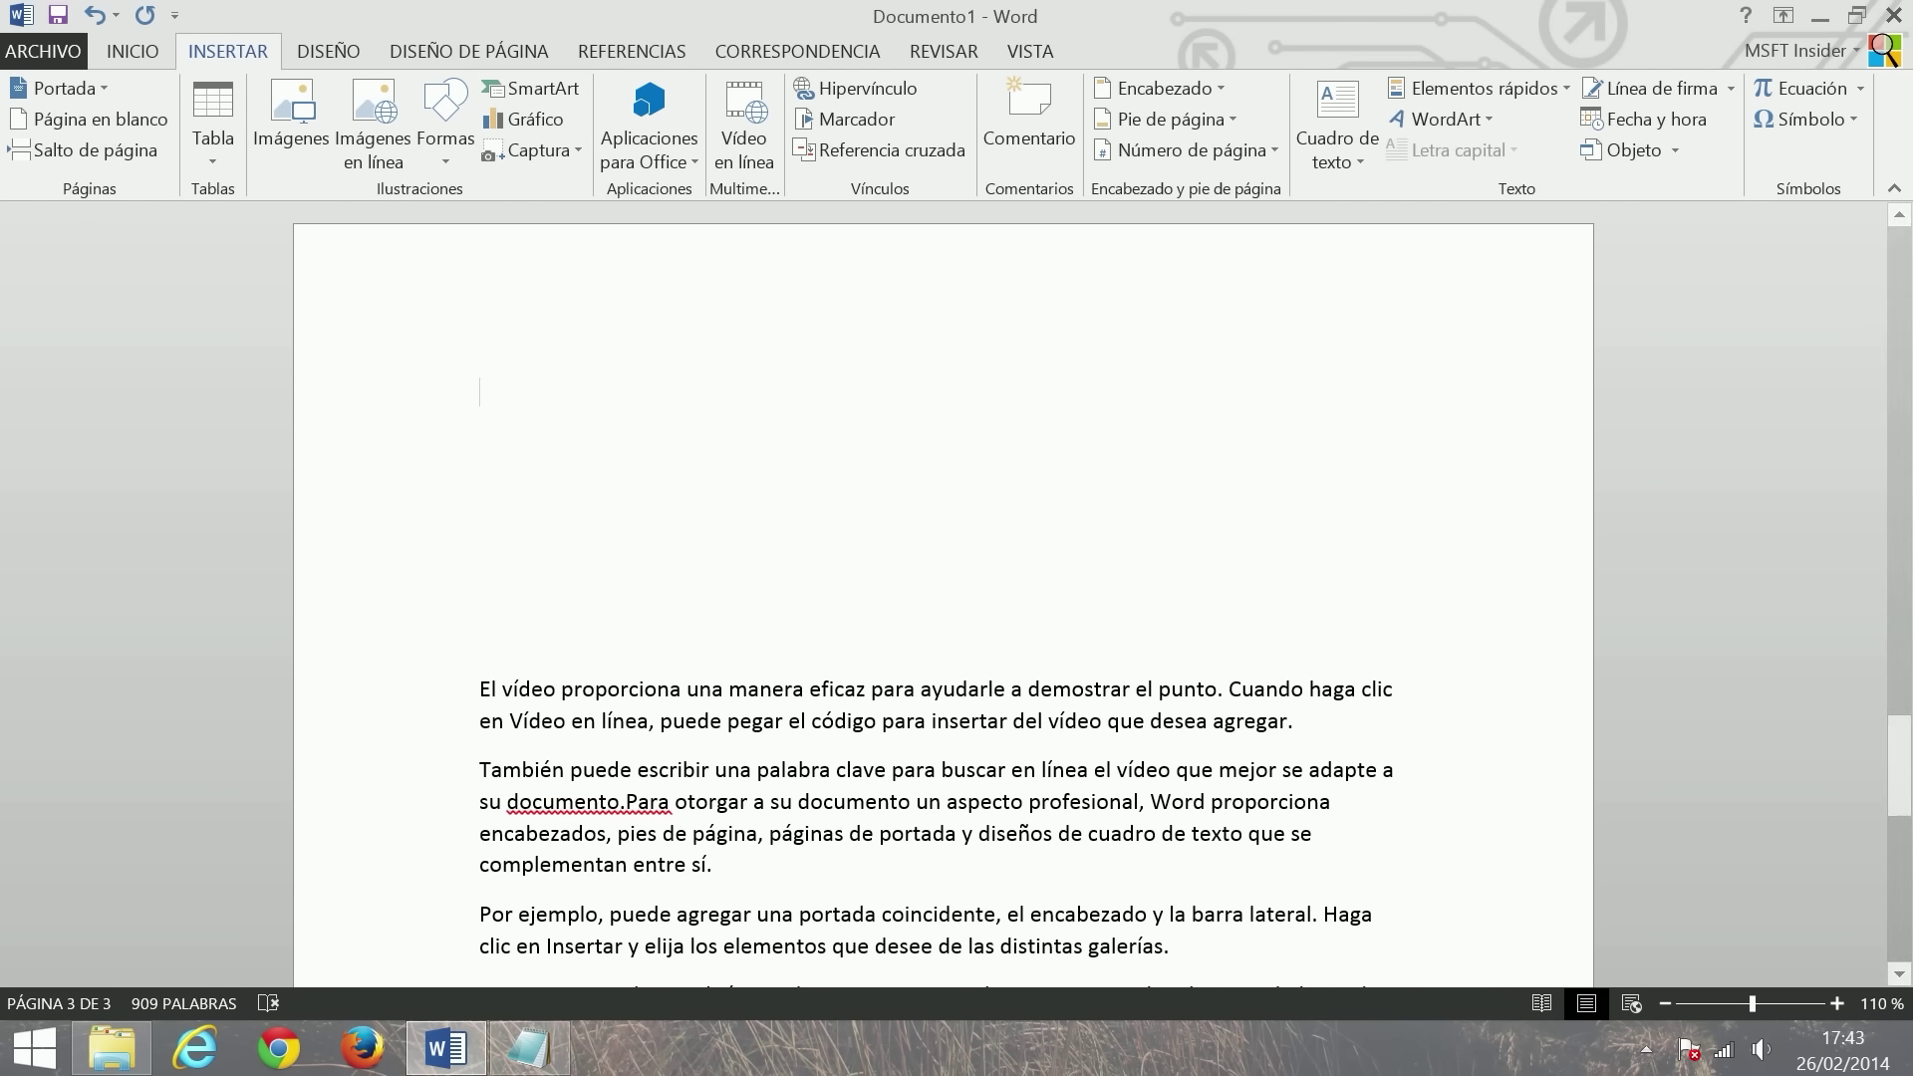
pyautogui.moveTo(486, 597)
pyautogui.mouseDown()
pyautogui.moveTo(480, 638)
pyautogui.moveTo(486, 384)
pyautogui.mouseUp()
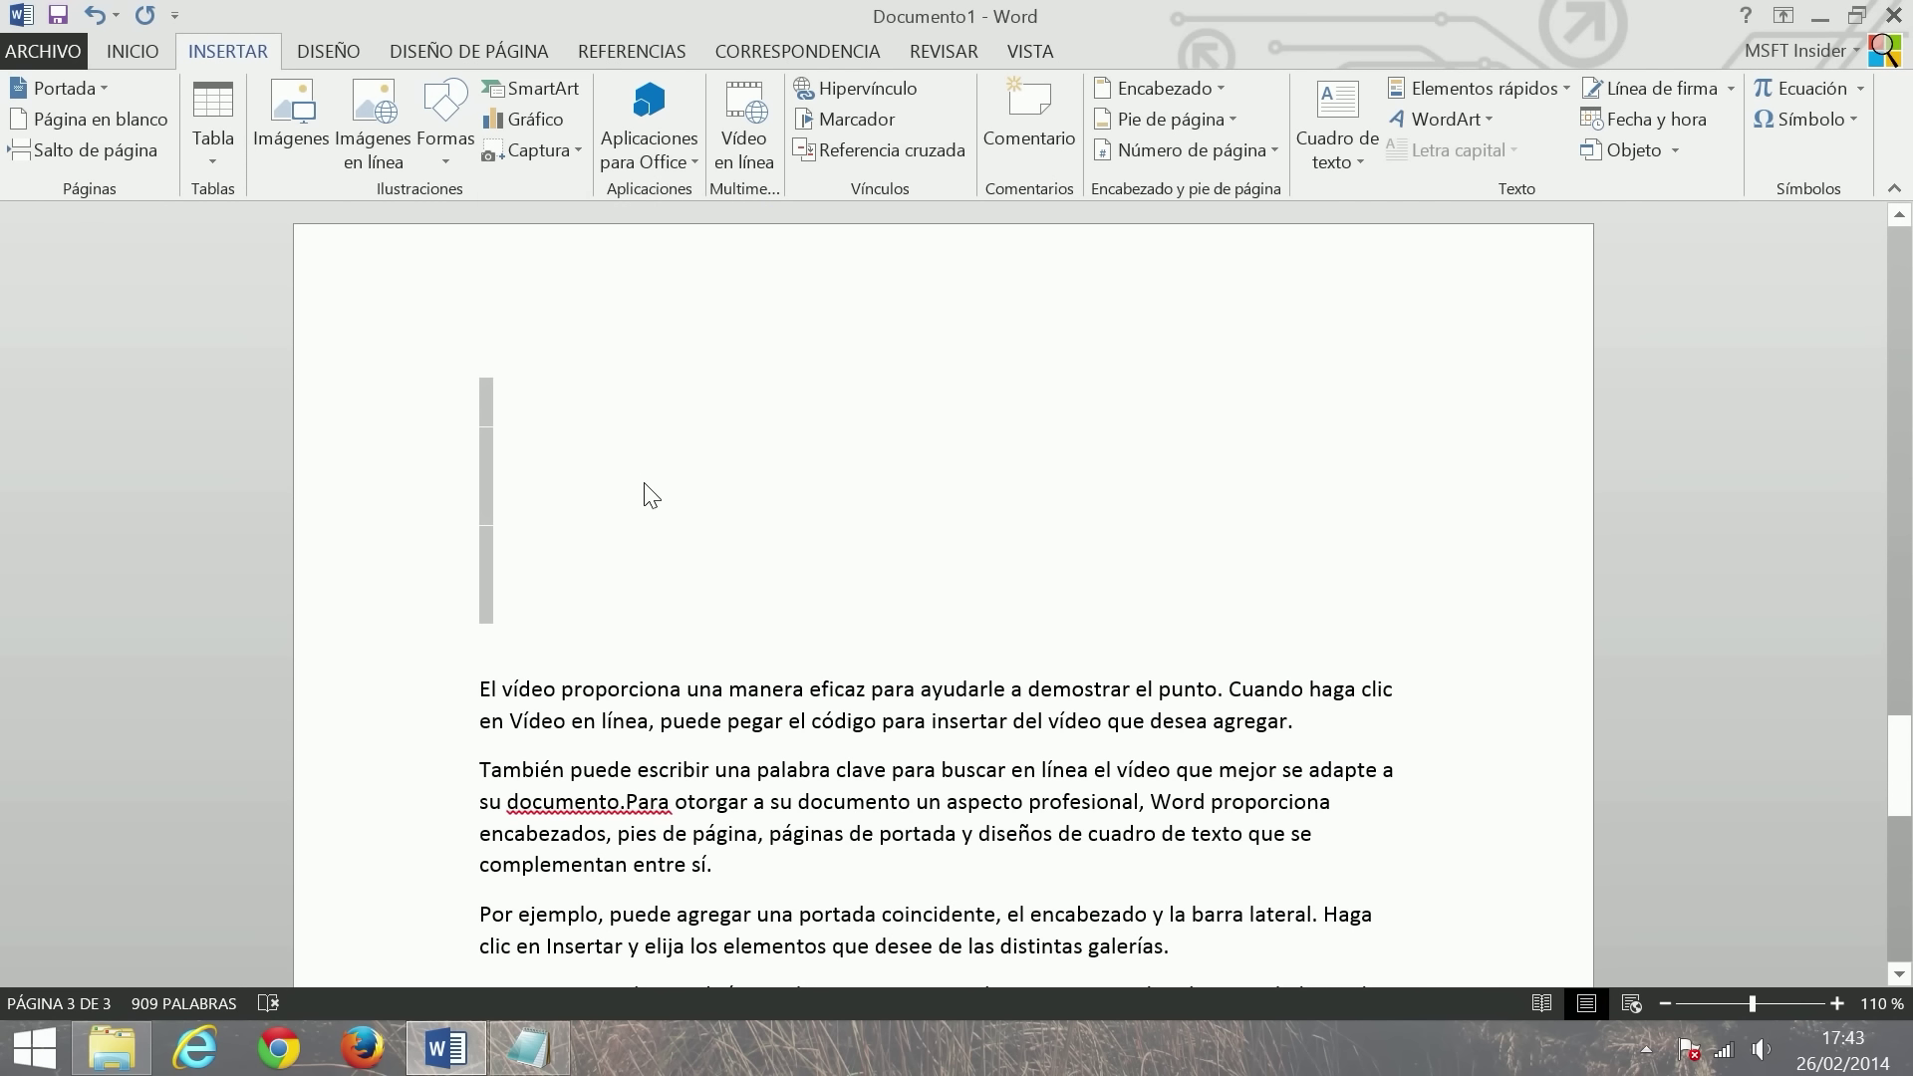
pyautogui.press('Delete')
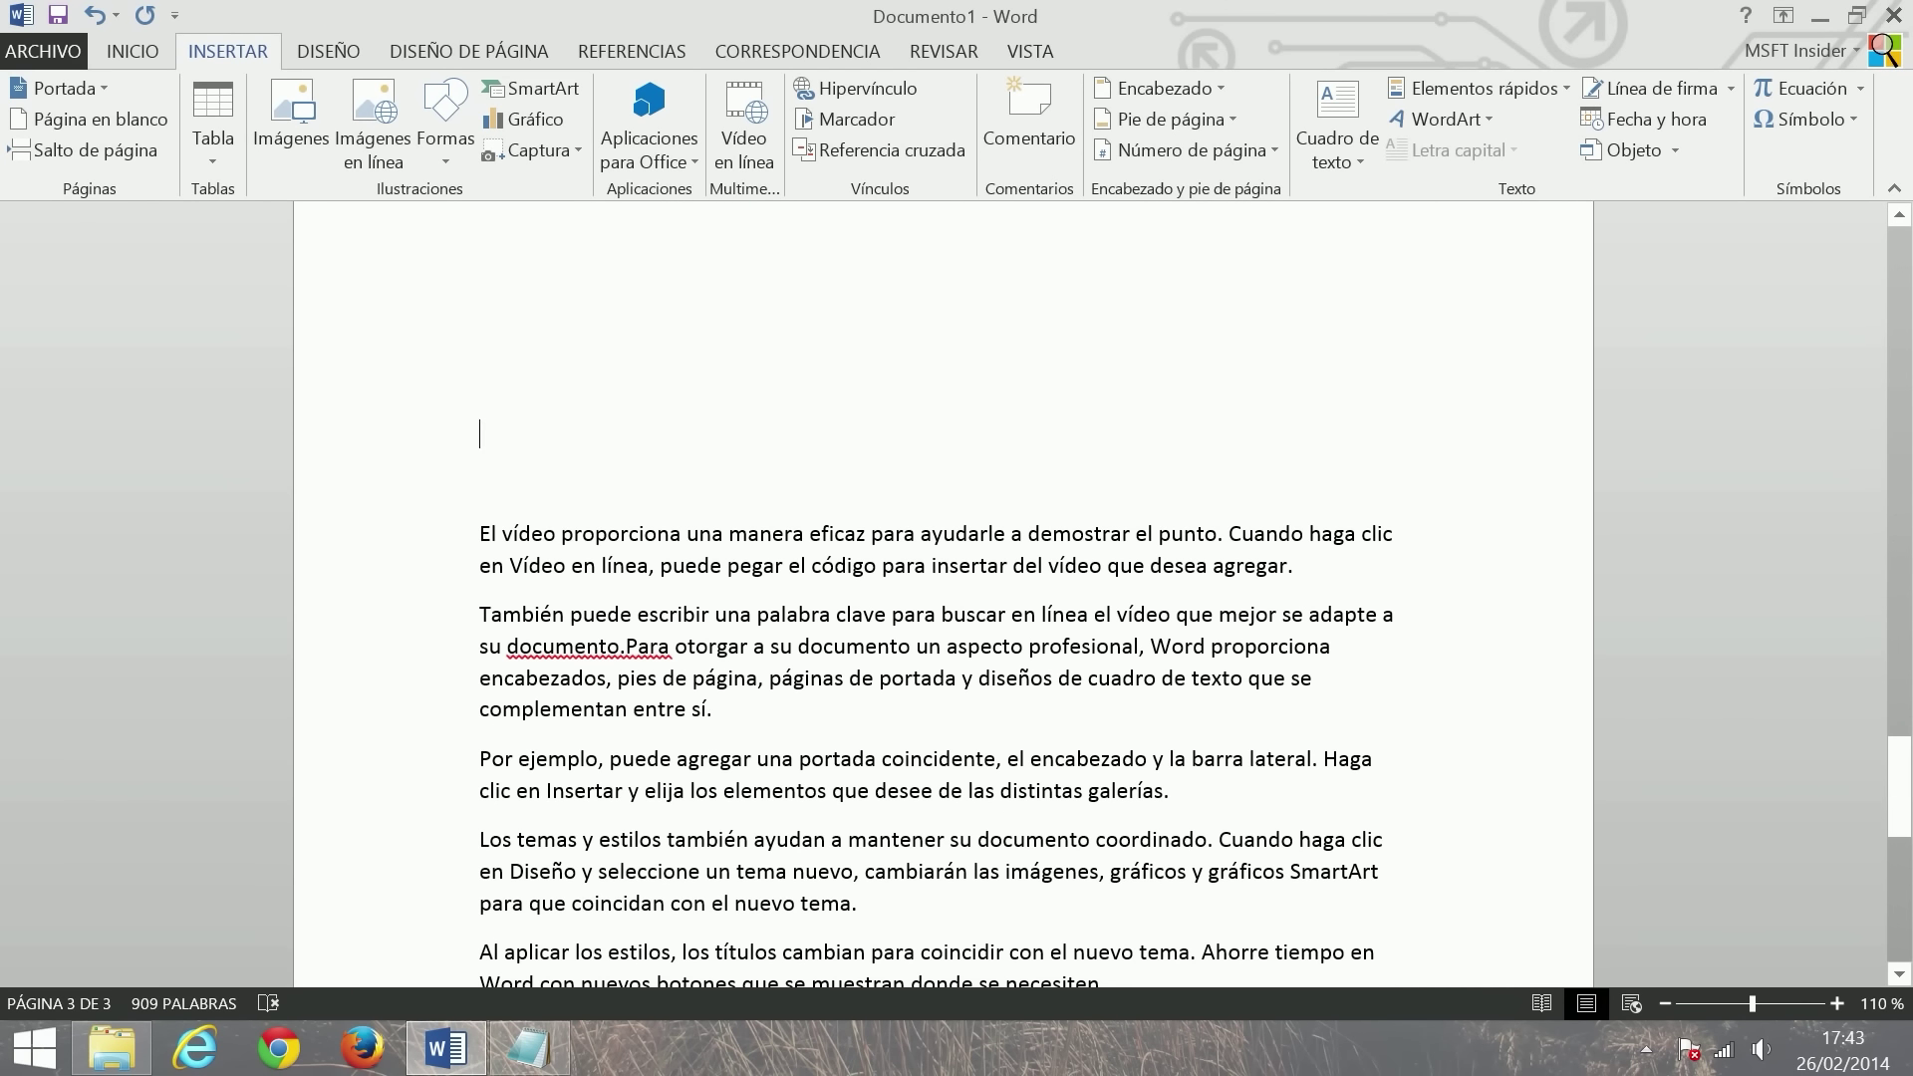
# - Delete all remaining page 3 text and leftover empty lines, leaving two pages
pyautogui.scroll(-5, 564, 448)
pyautogui.hotkey('ctrl', 'shift', 'End')
pyautogui.scroll(5, 481, 496)
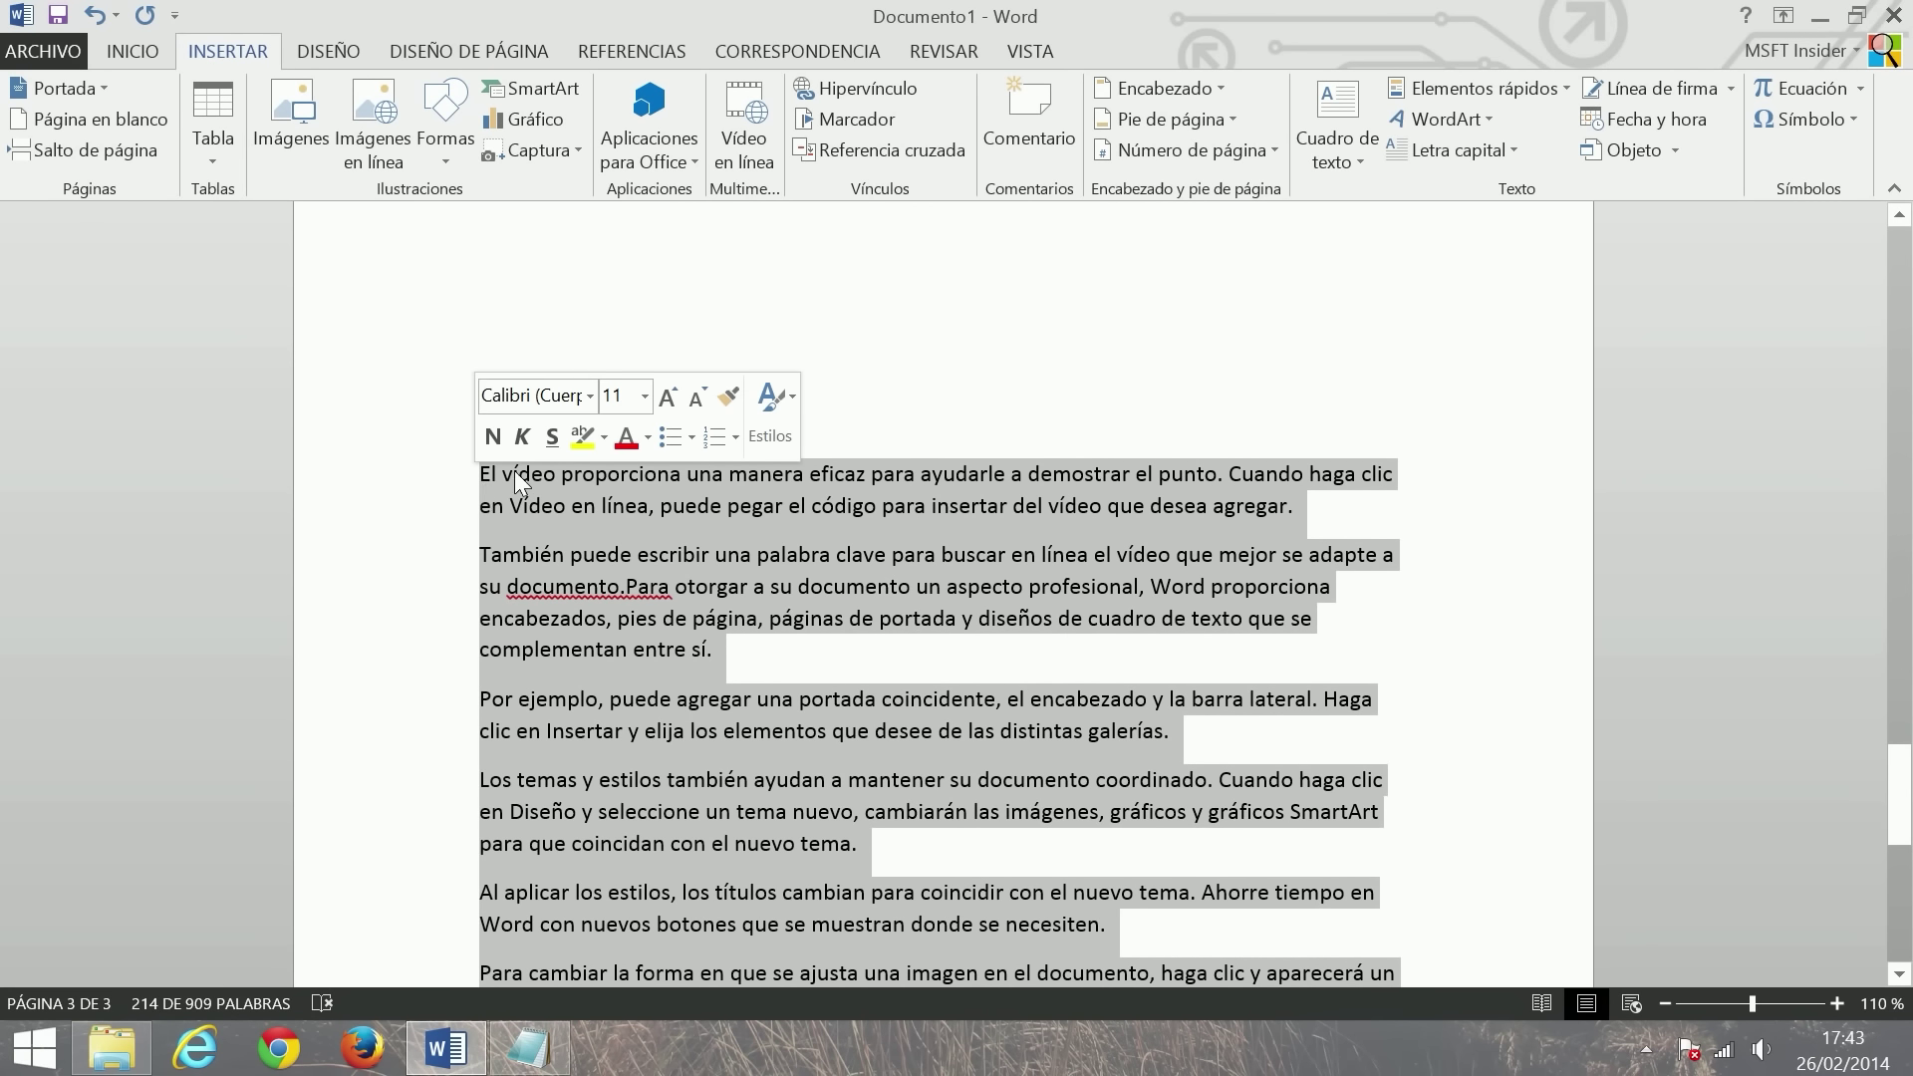
pyautogui.press('Delete')
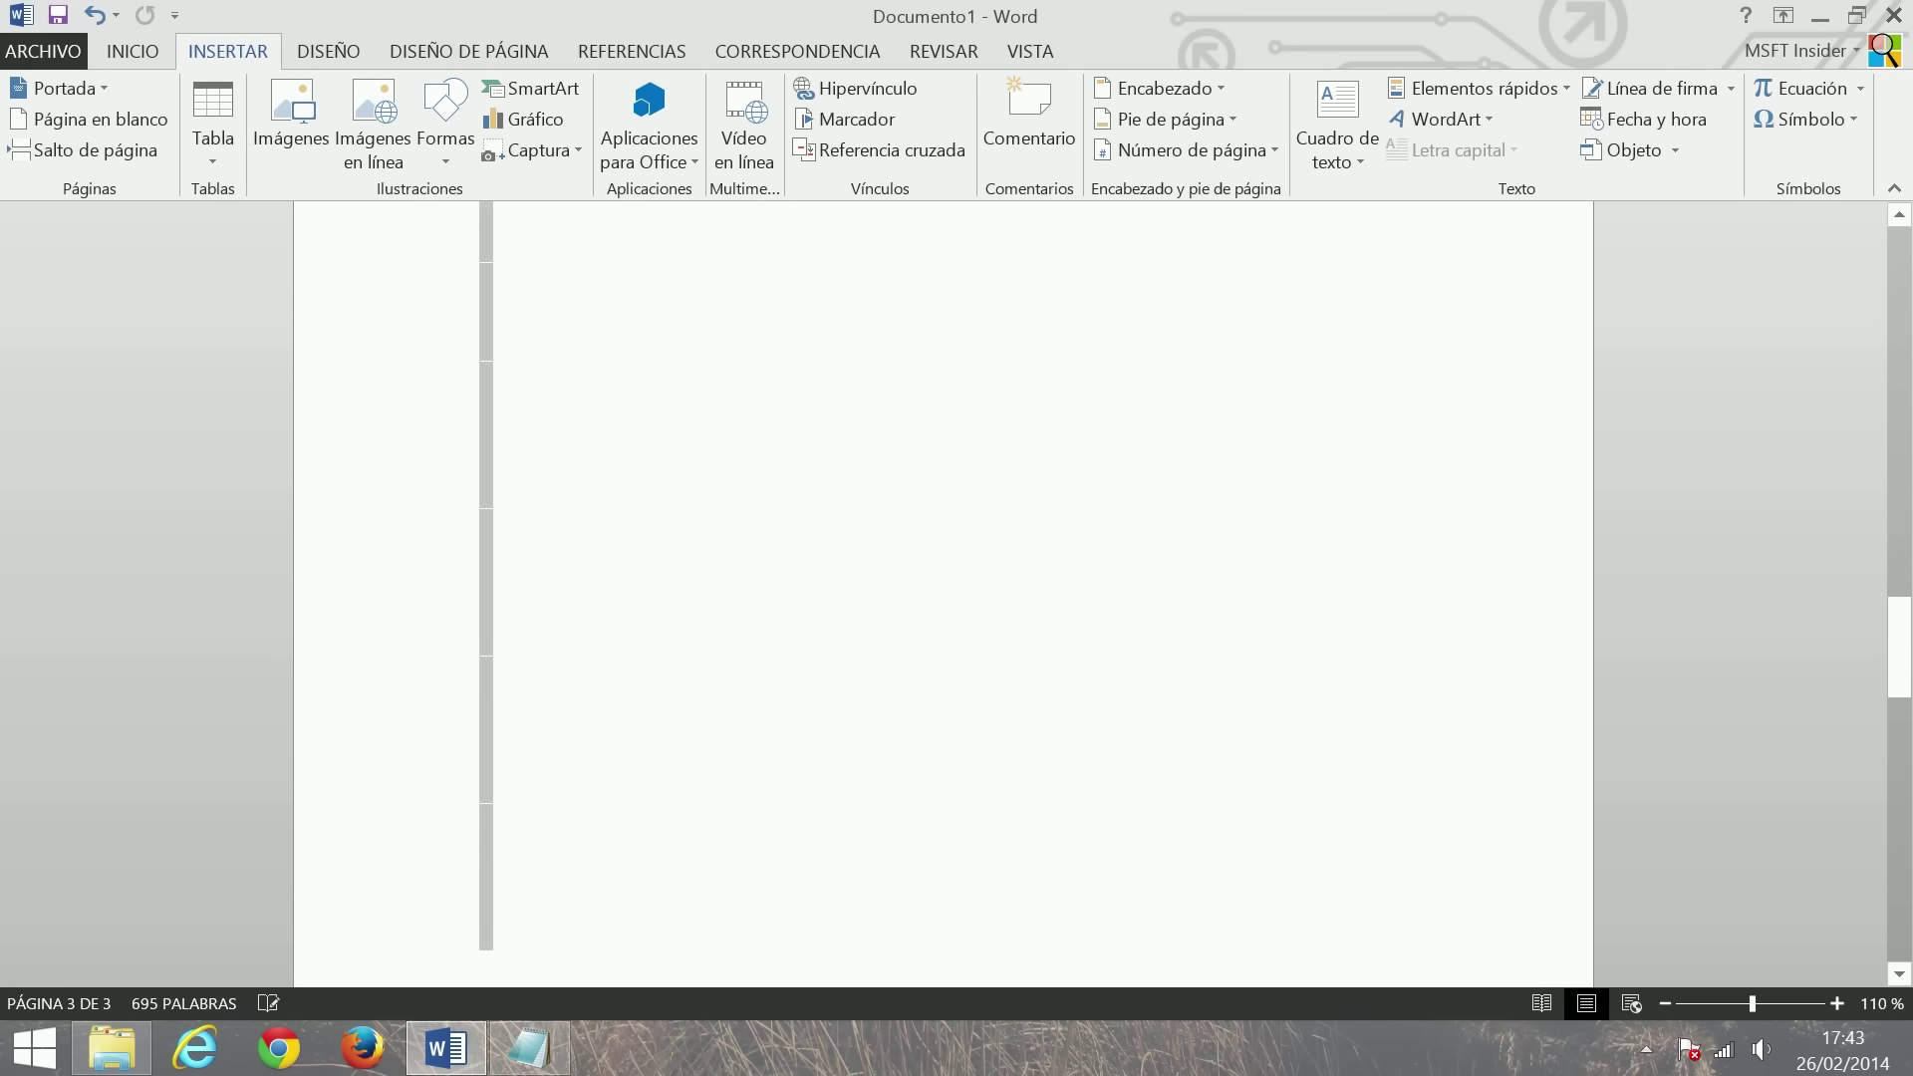
pyautogui.scroll(5, 584, 619)
pyautogui.press('BackSpace')
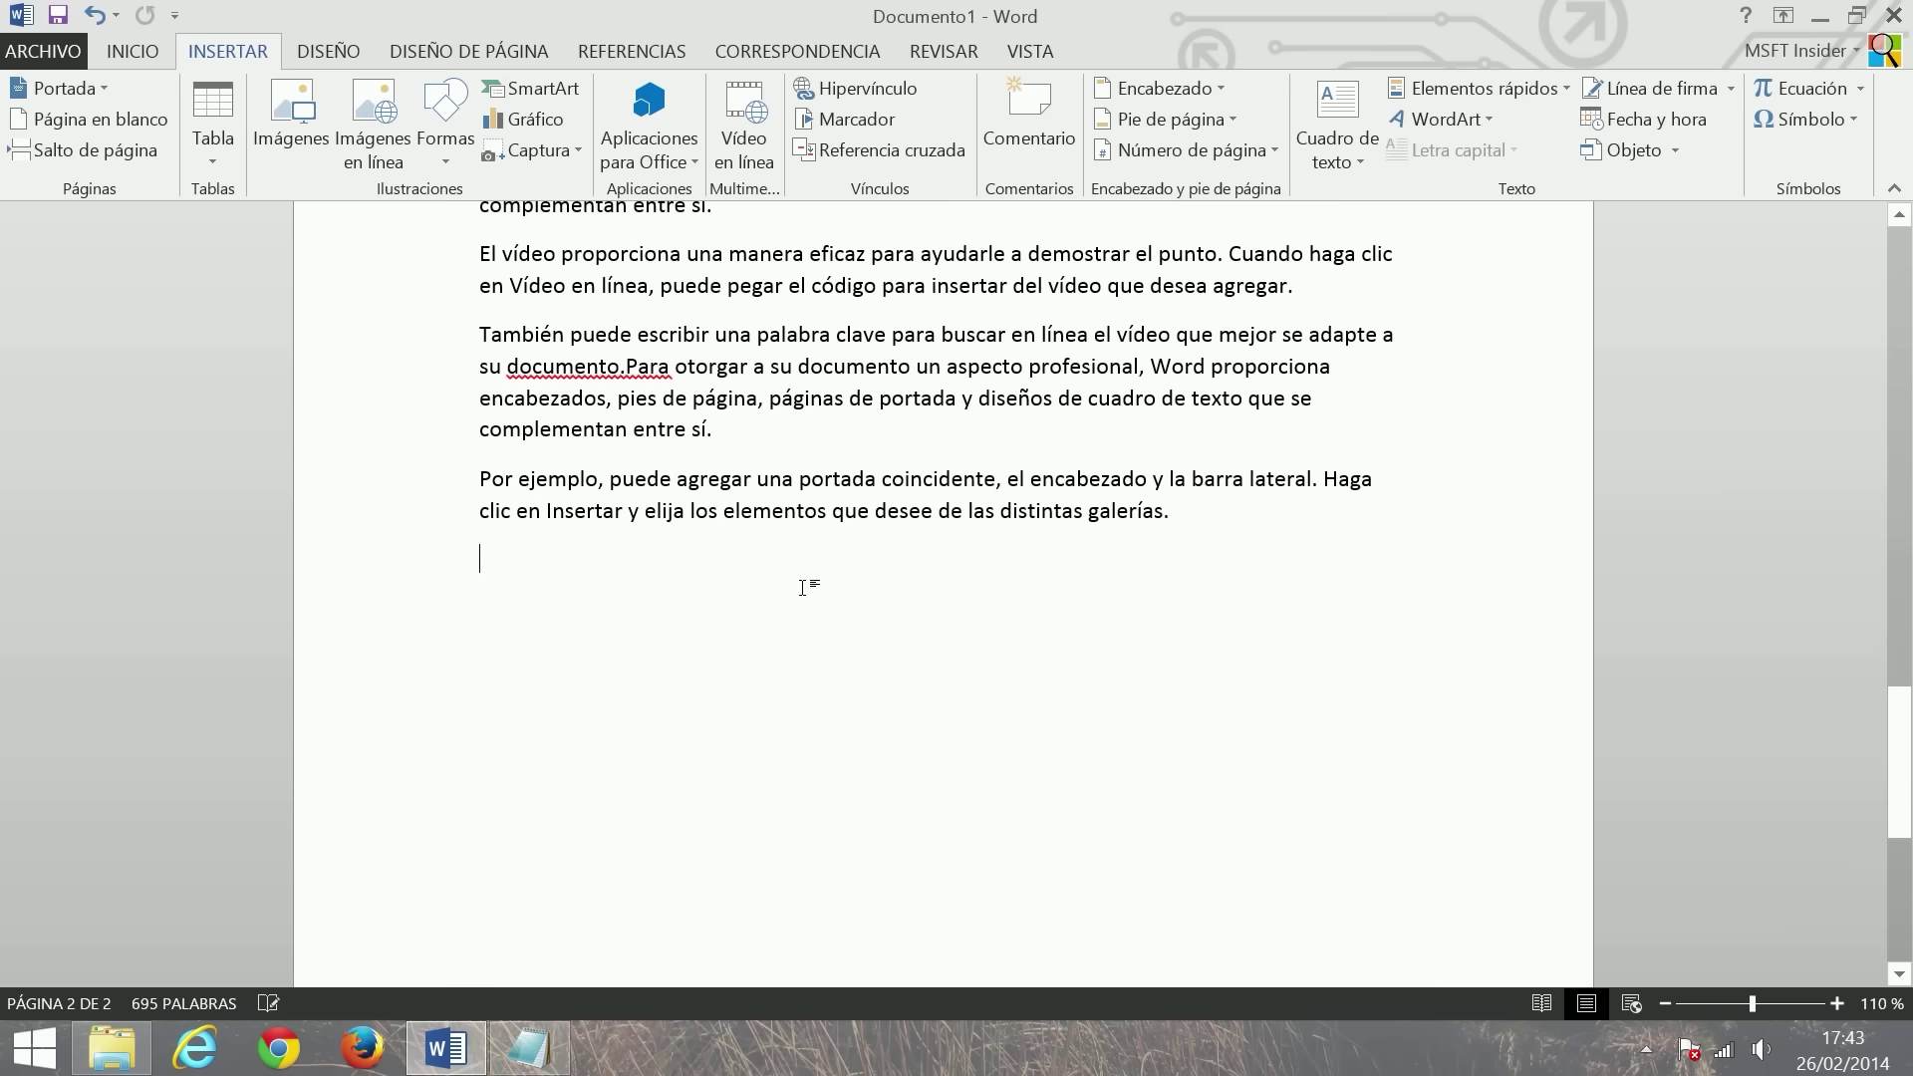
pyautogui.press('BackSpace')
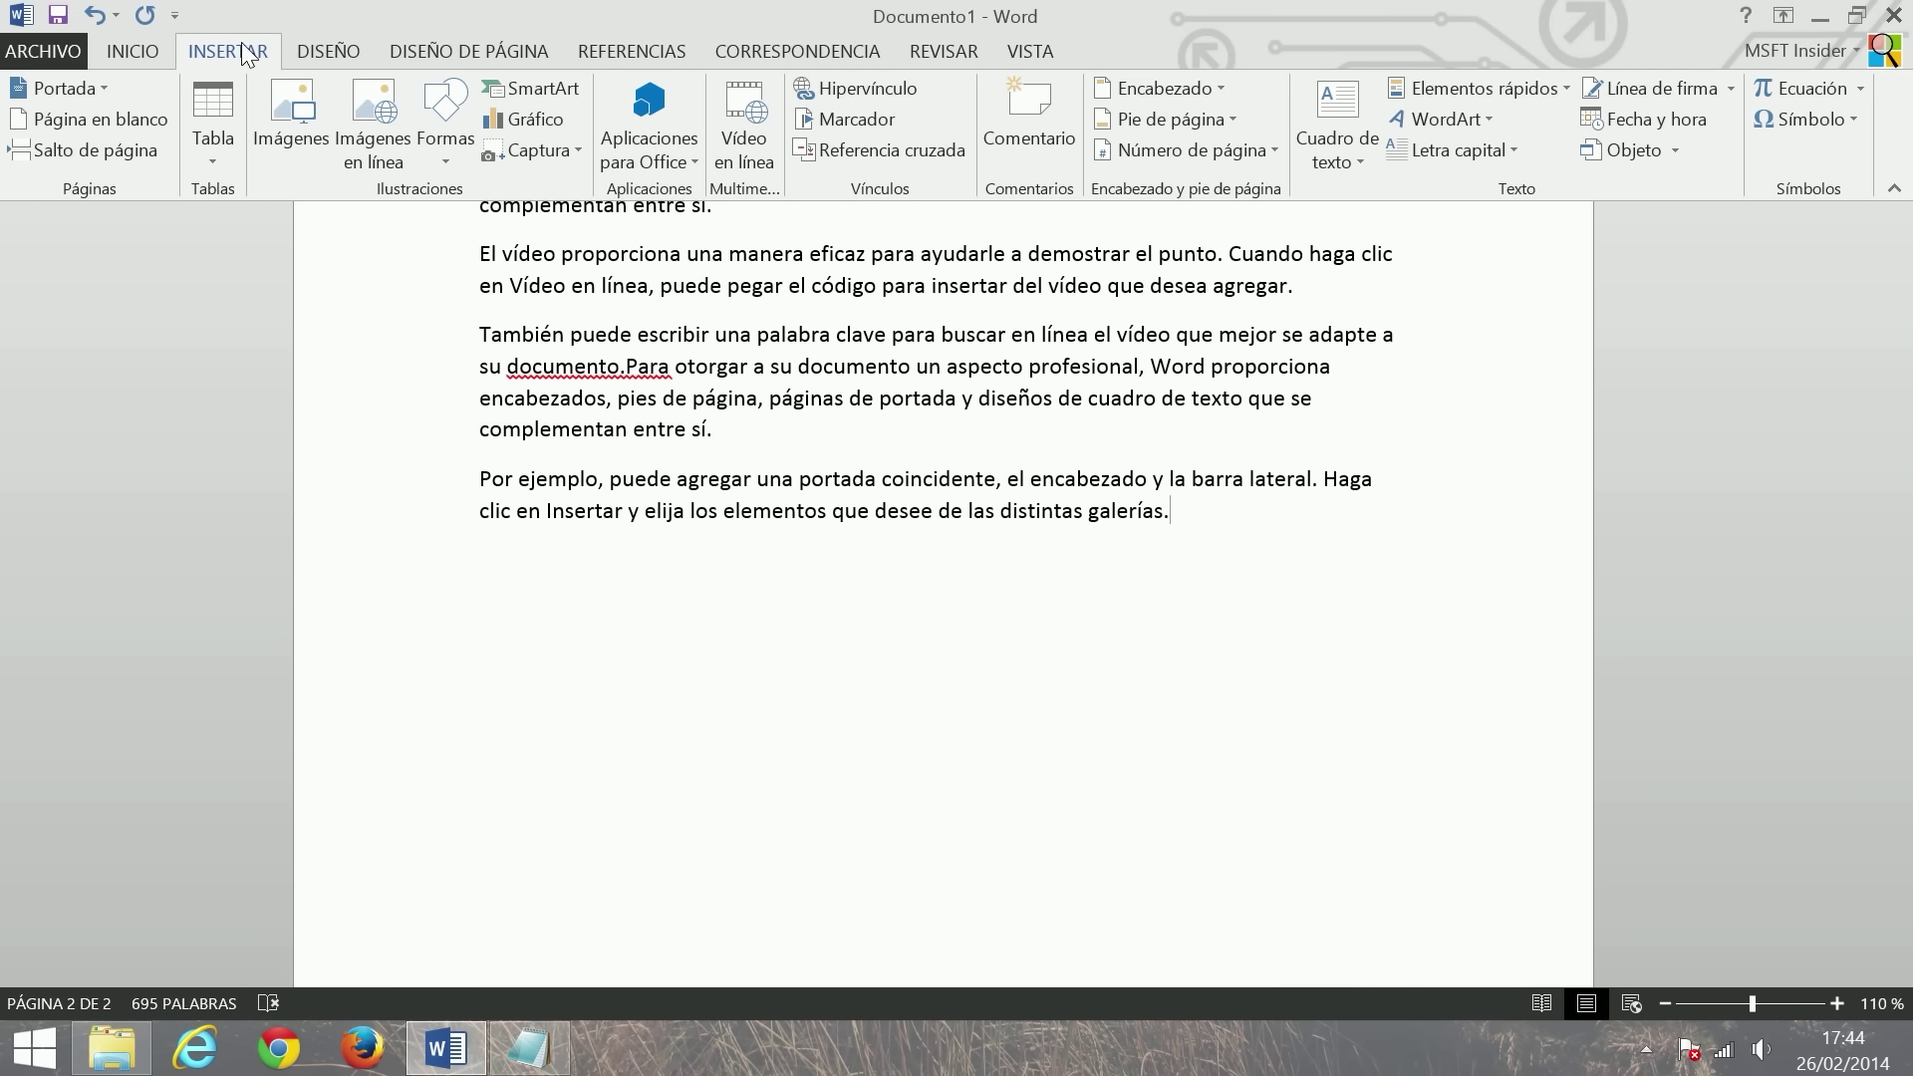
# - Generate seven sample paragraphs with =rand(7,2) after the page 2 text
pyautogui.click(104, 147)
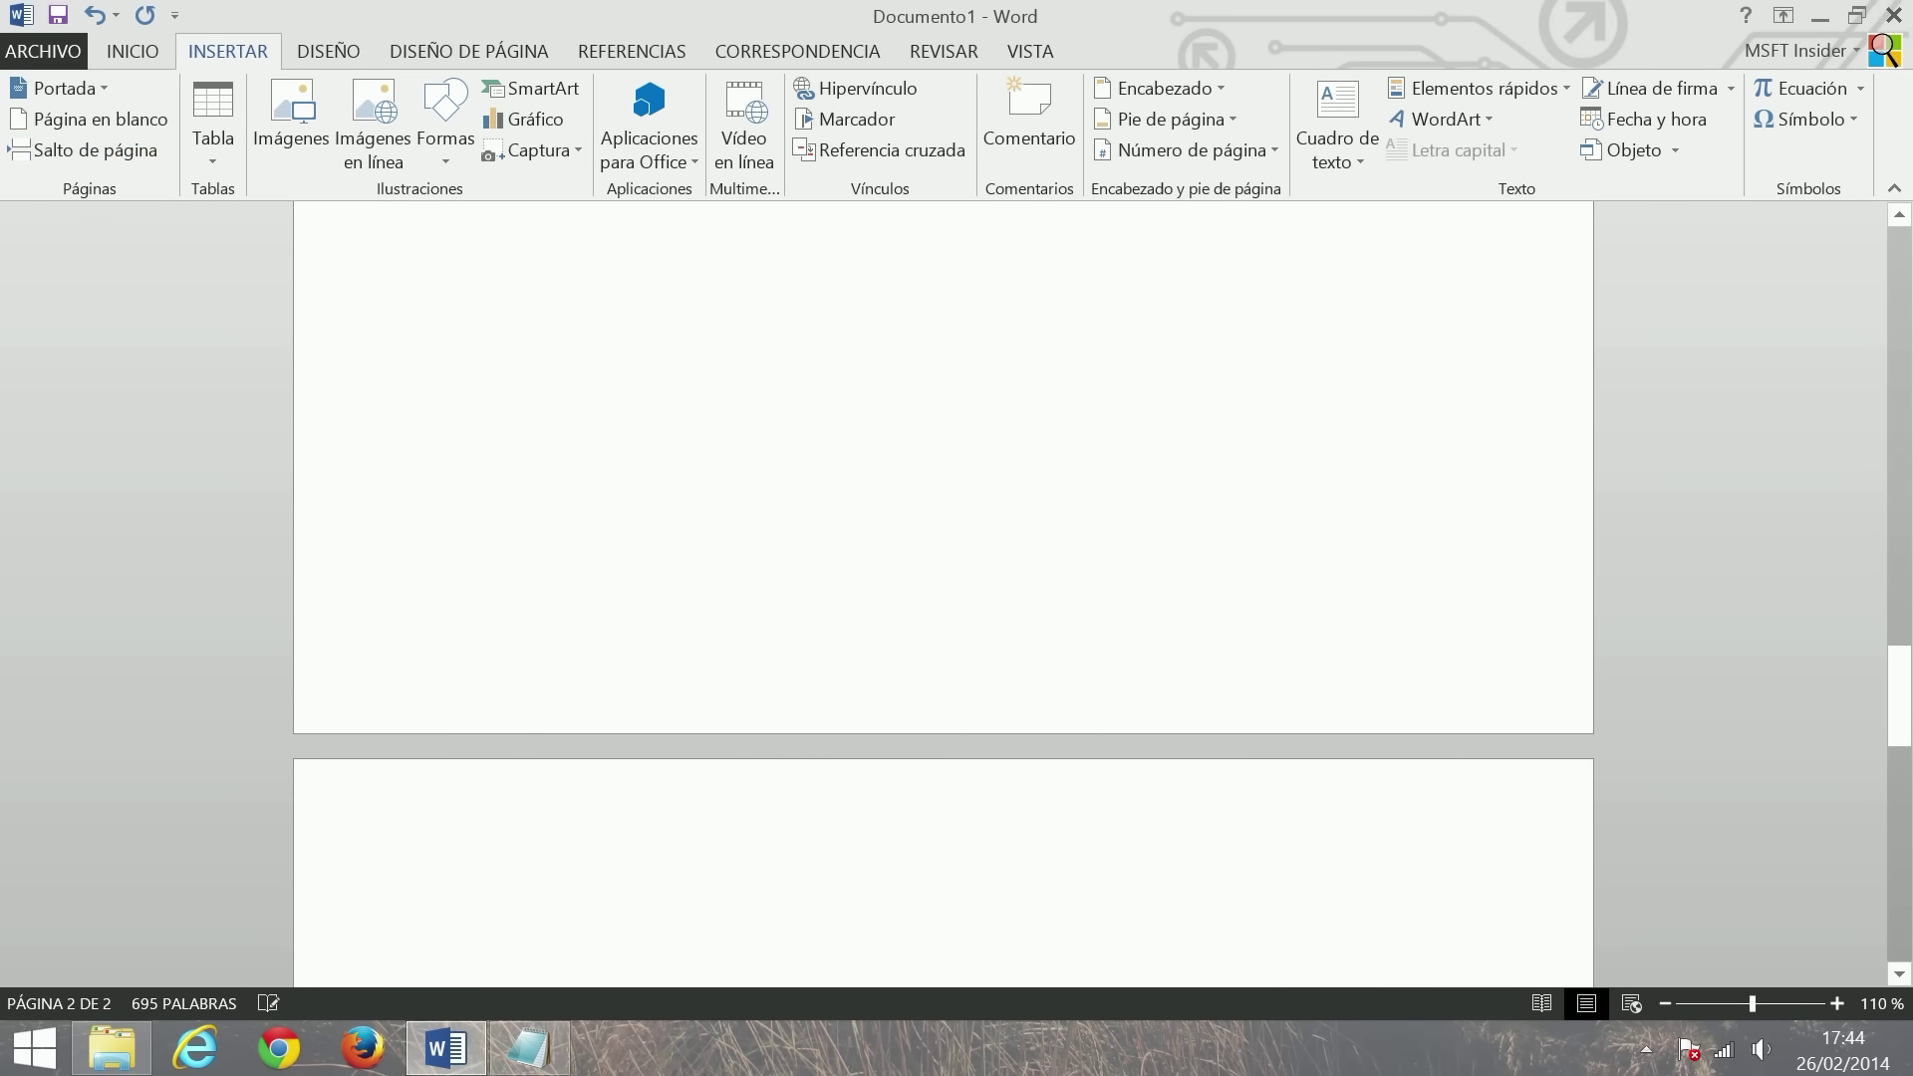
pyautogui.write('=')
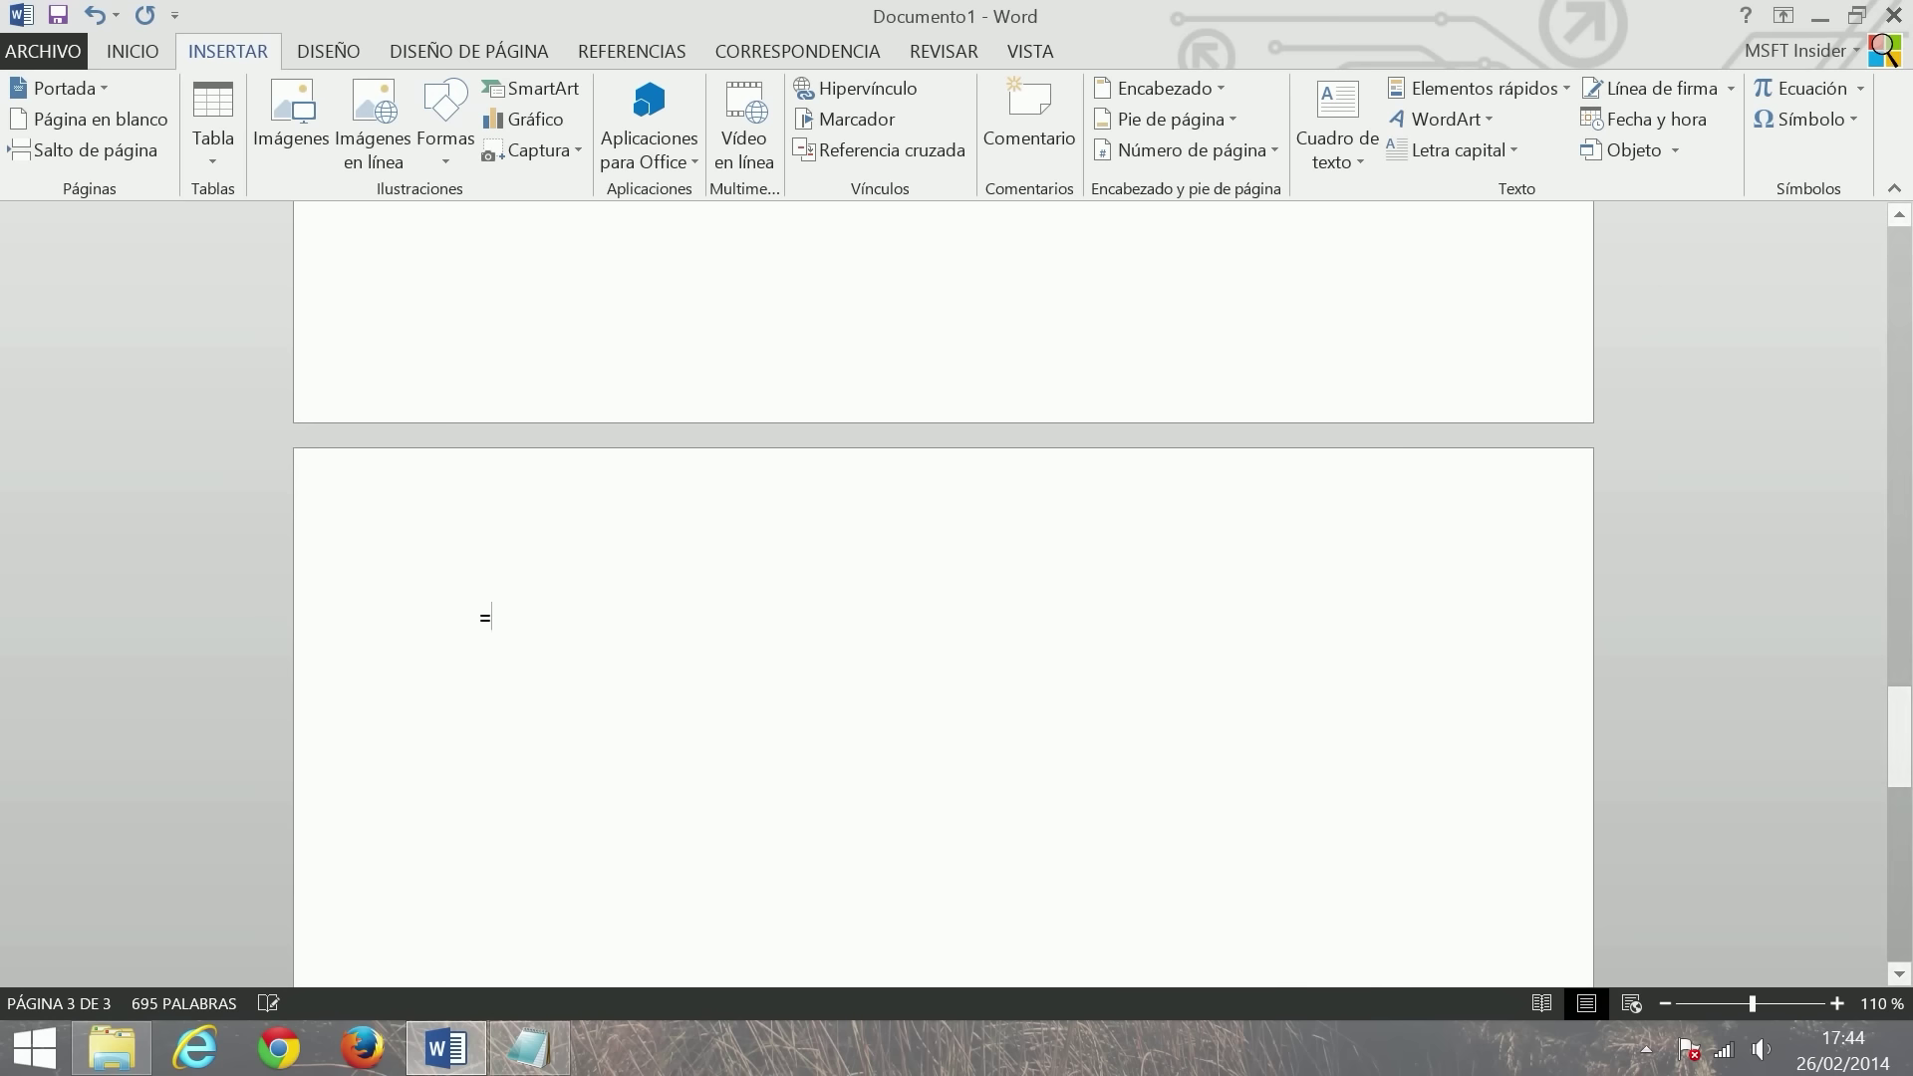
pyautogui.write('rand(')
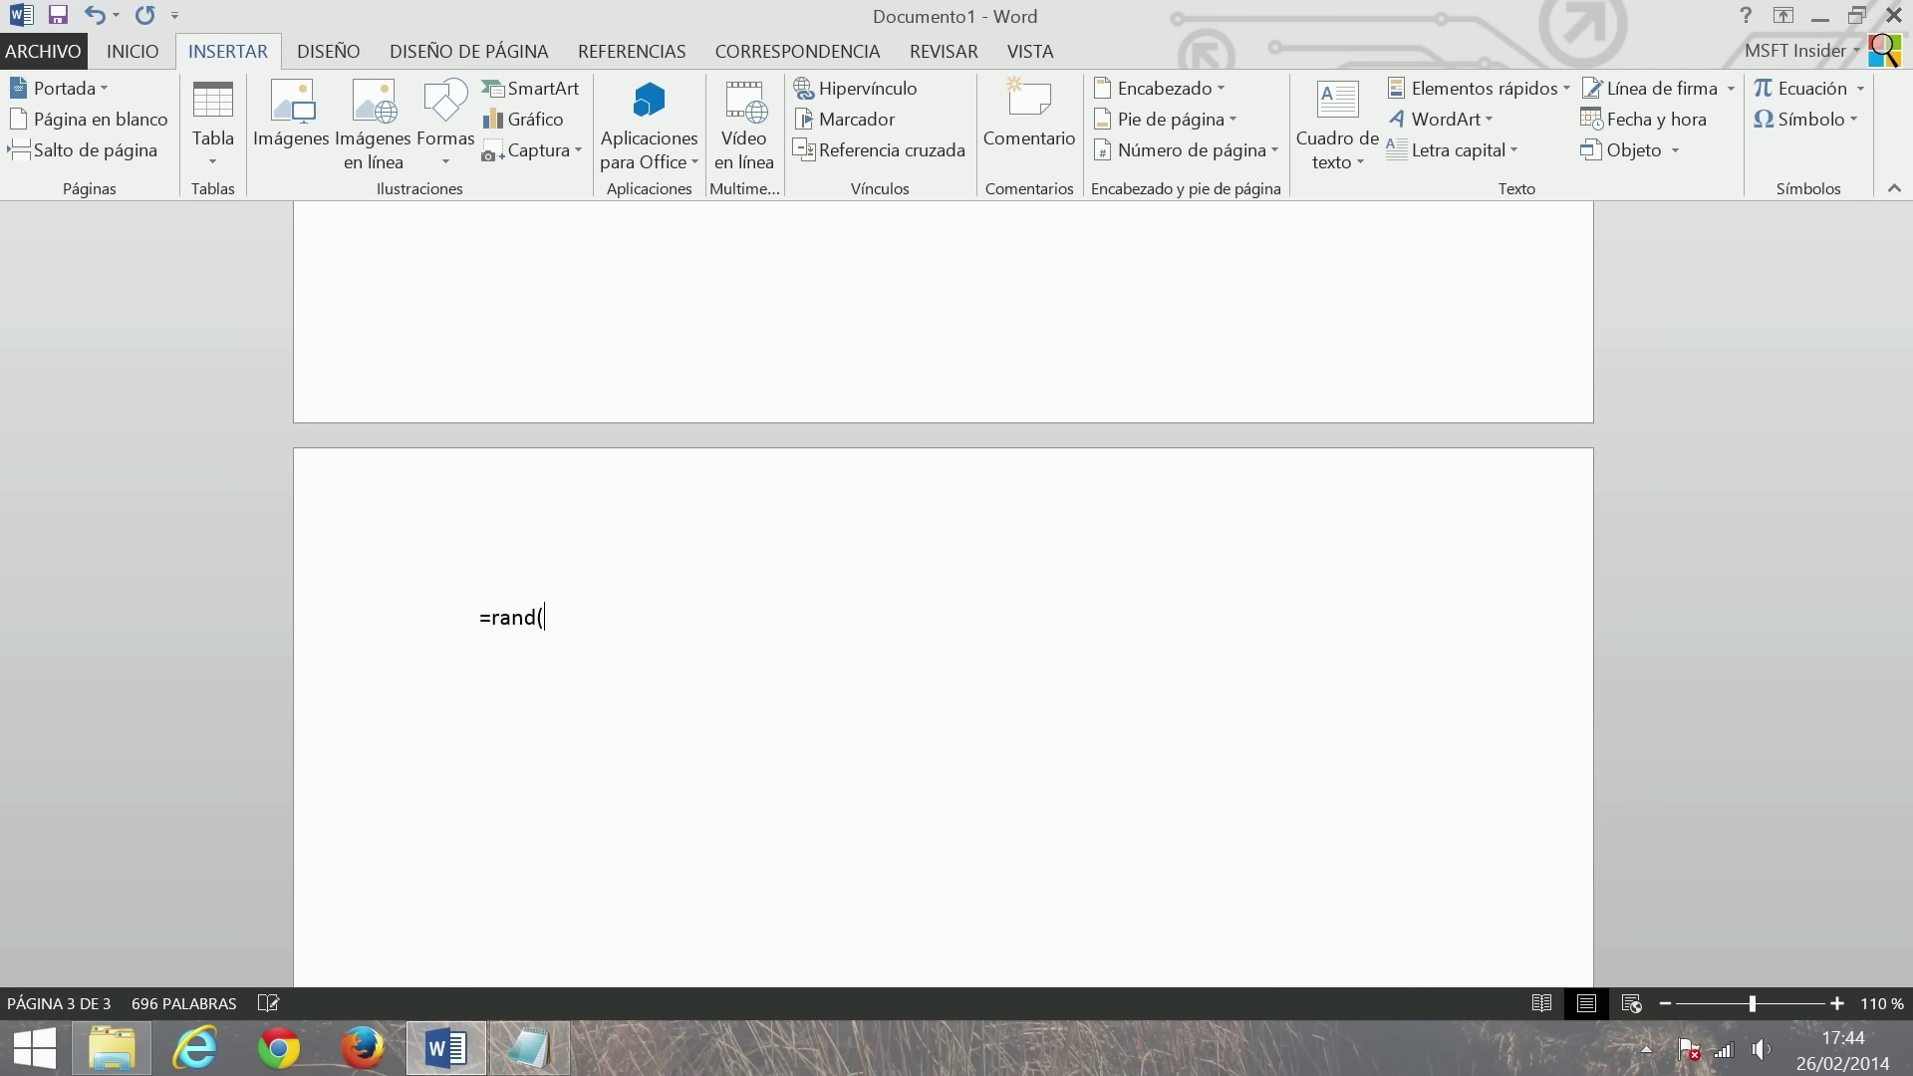
pyautogui.write('7,2)')
pyautogui.press('Return')
pyautogui.scroll(2, 755, 559)
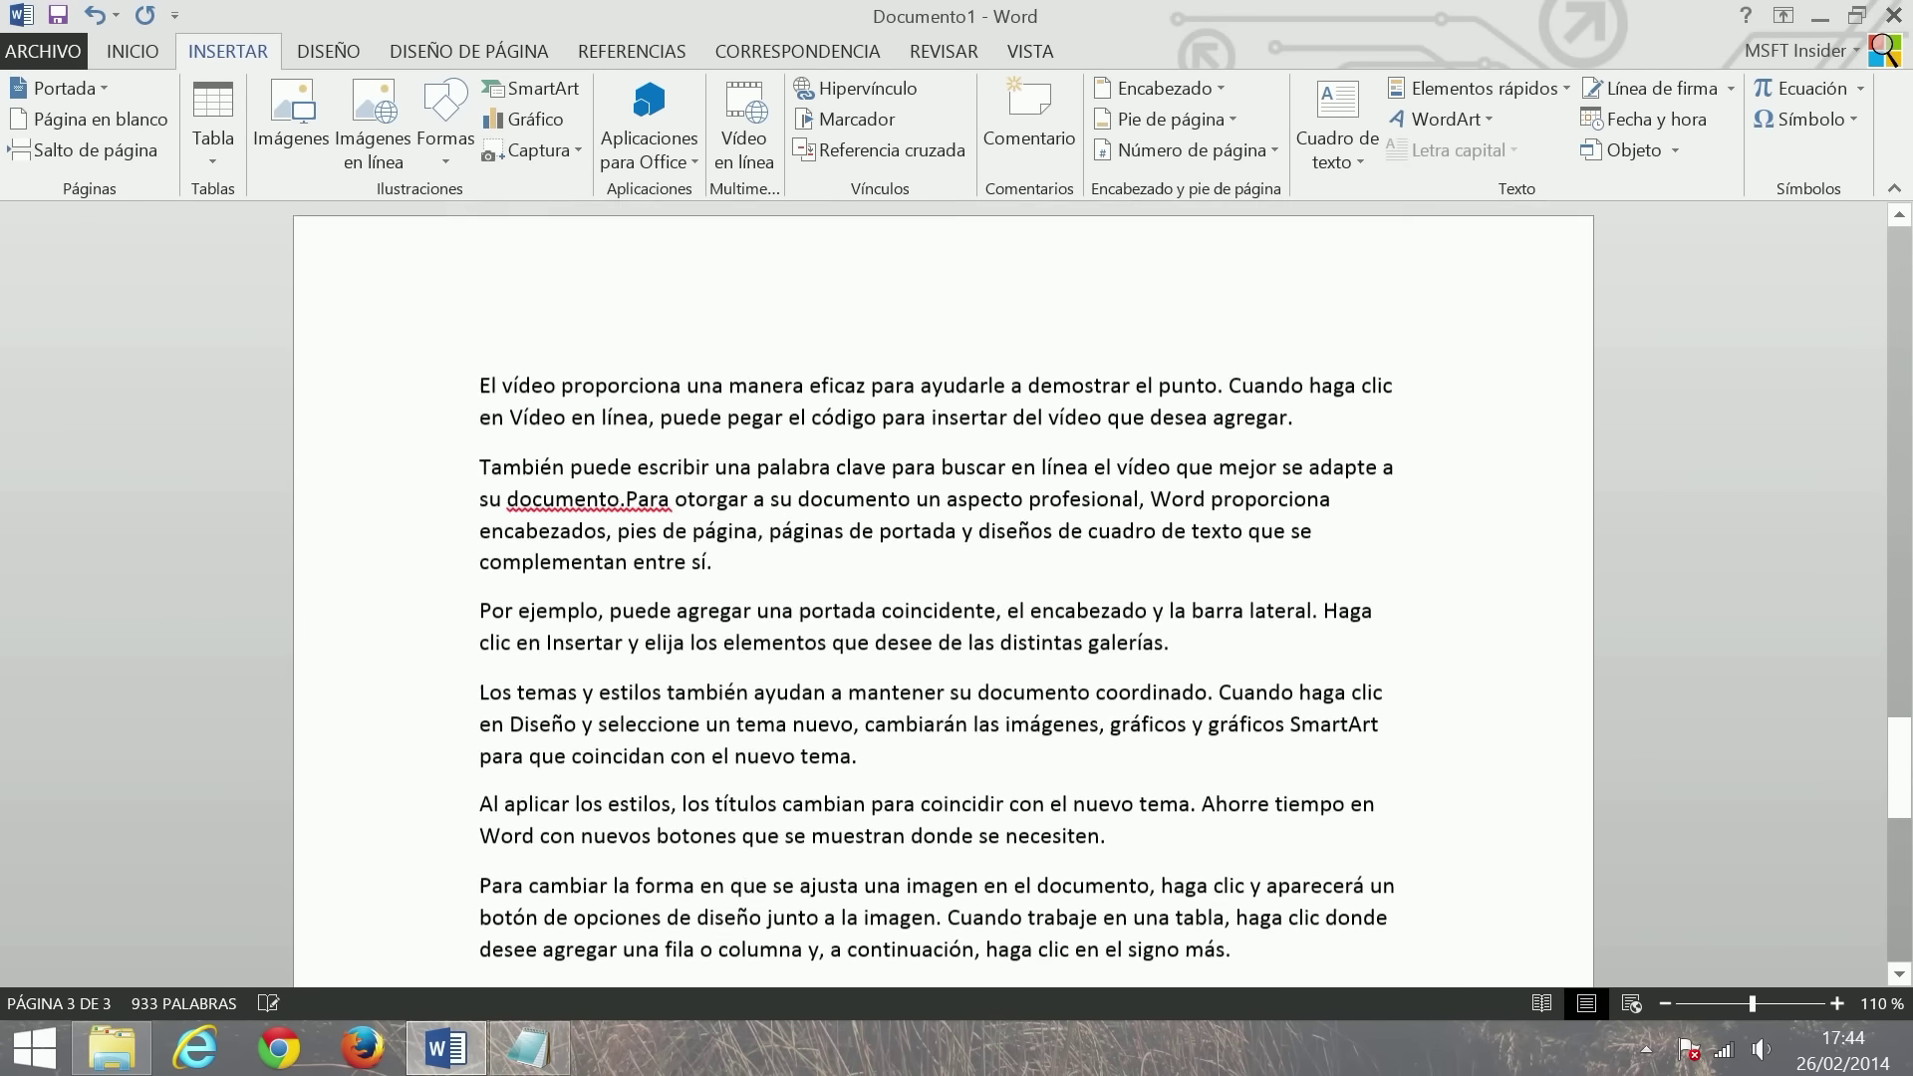
pyautogui.scroll(5, 755, 559)
pyautogui.scroll(5, 882, 630)
pyautogui.scroll(2, 882, 629)
pyautogui.scroll(-1, 882, 629)
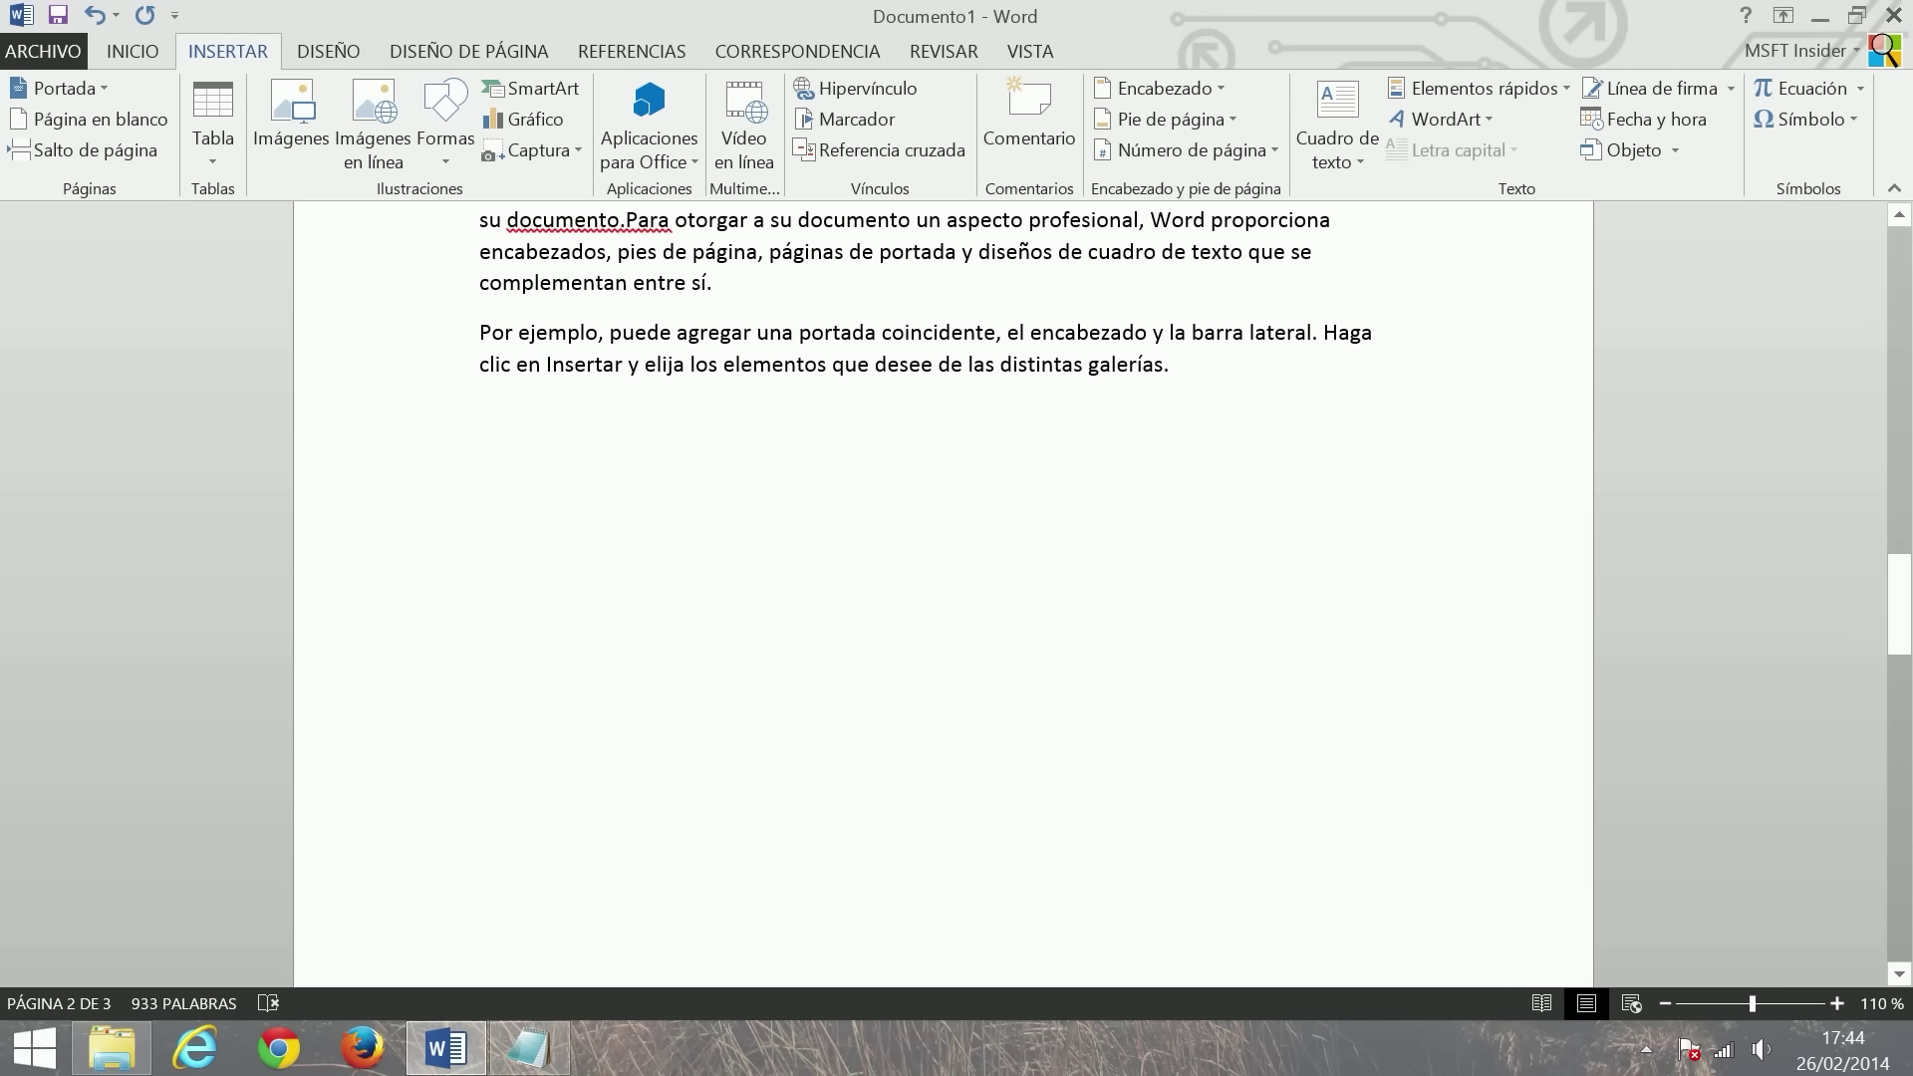
pyautogui.keyDown('ctrl'); pyautogui.scroll(-7, 1080, 482); pyautogui.keyUp('ctrl')
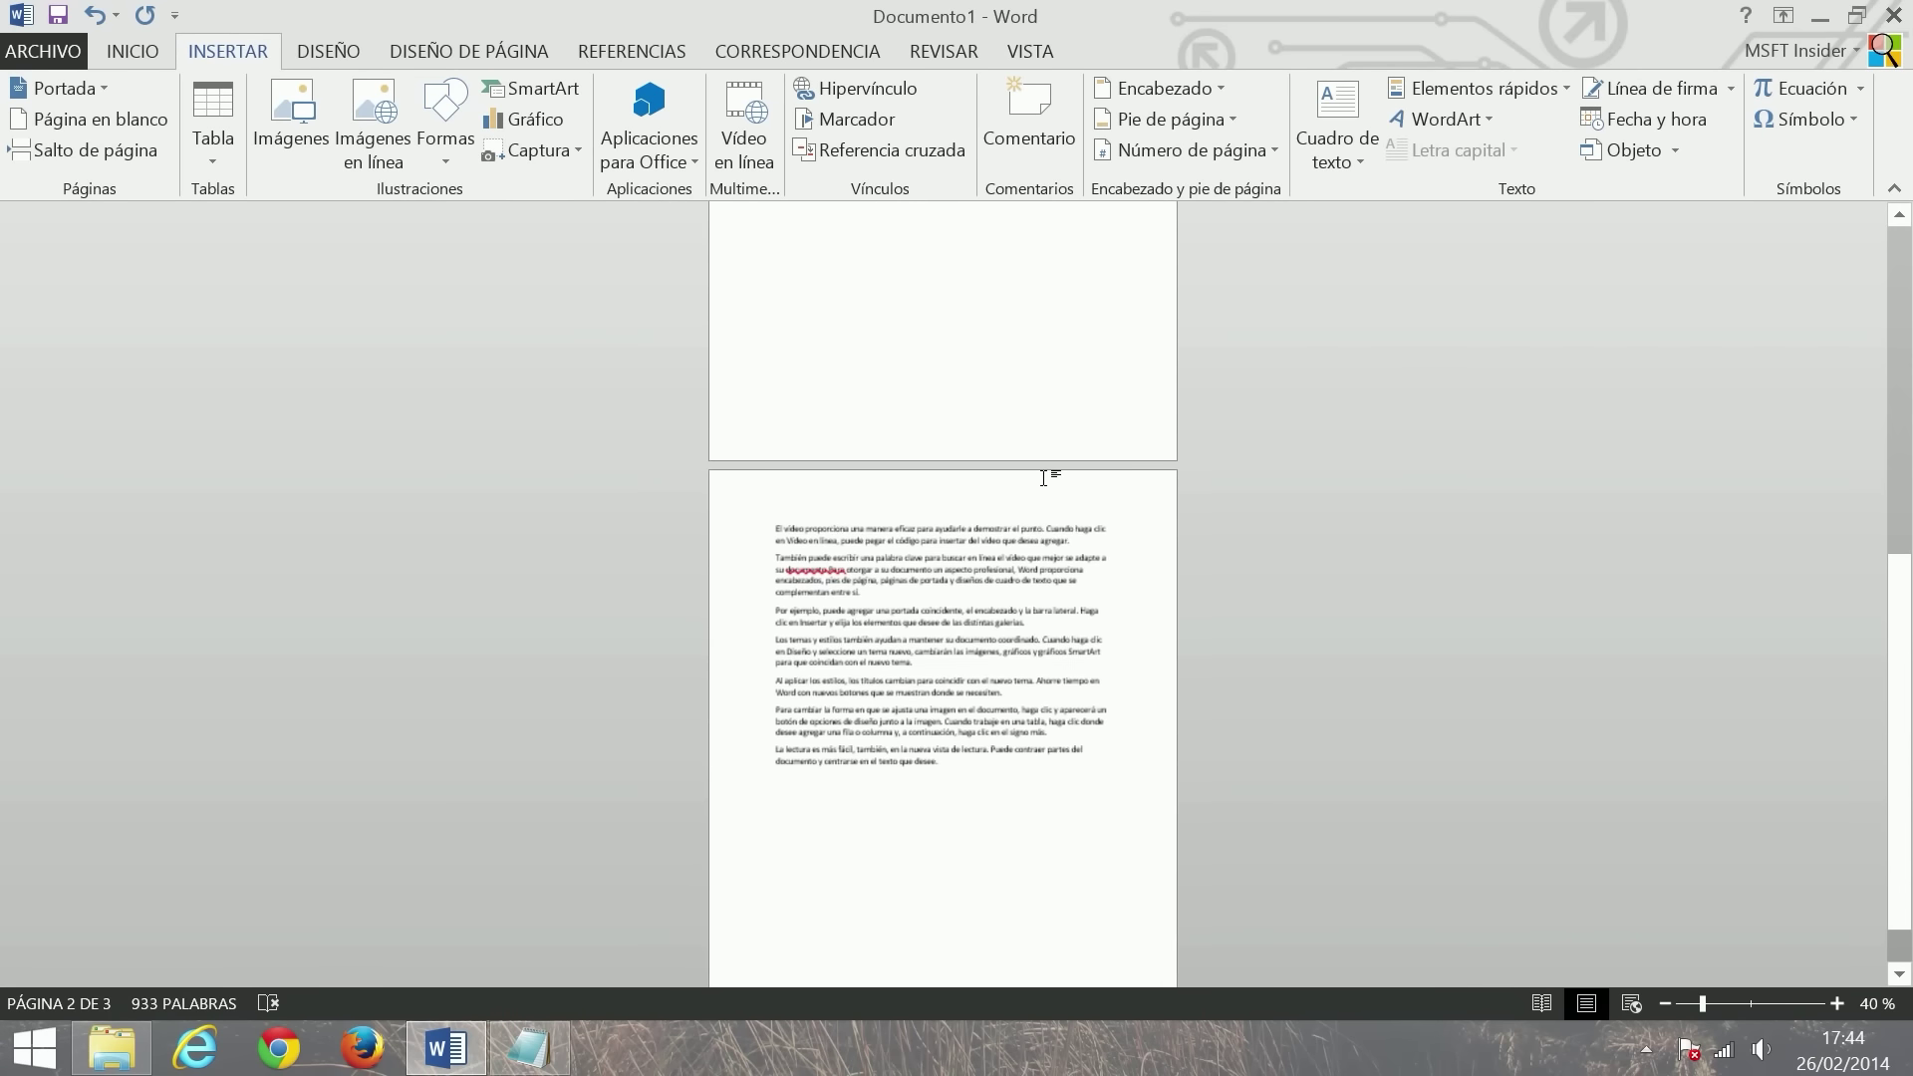
pyautogui.scroll(2, 1080, 419)
pyautogui.scroll(3, 1038, 418)
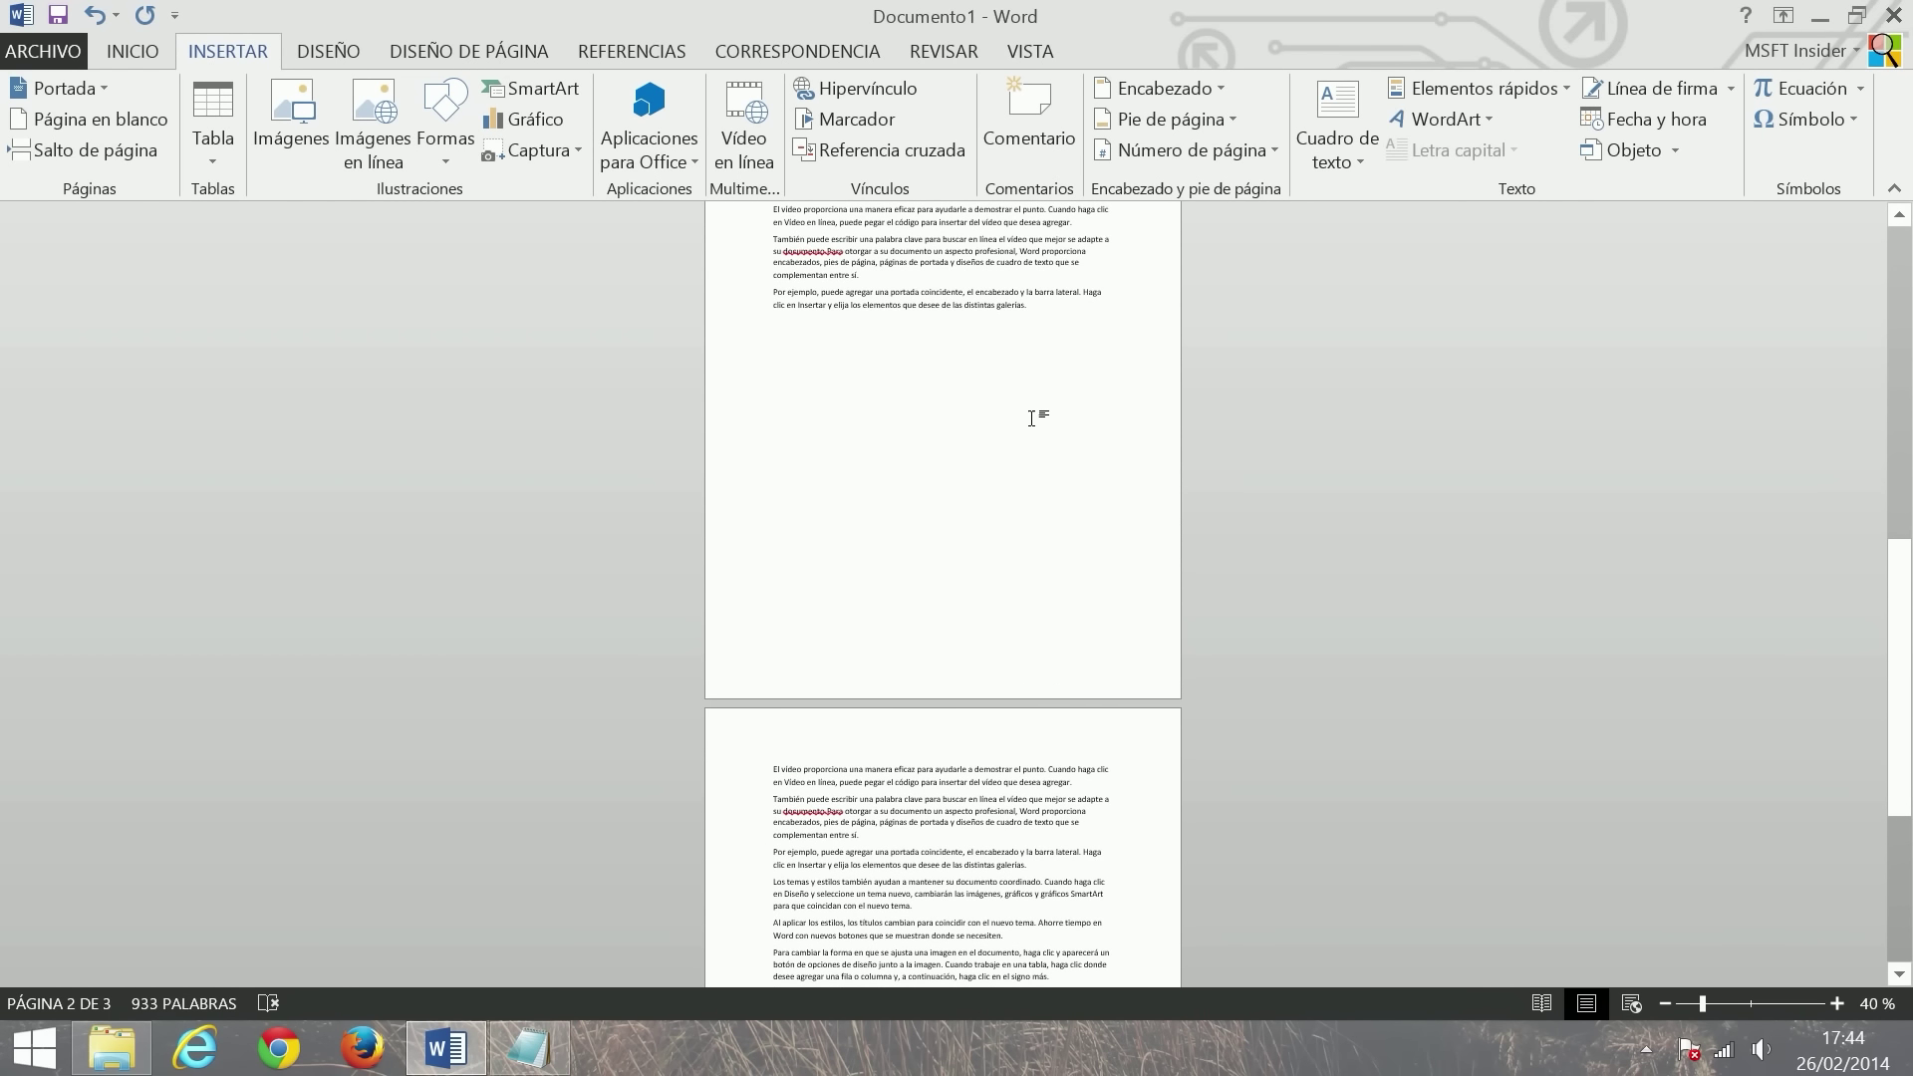
# - Add three more sample paragraphs in a new paragraph after 'galerías.'
pyautogui.click(1026, 304)
pyautogui.press('Return')
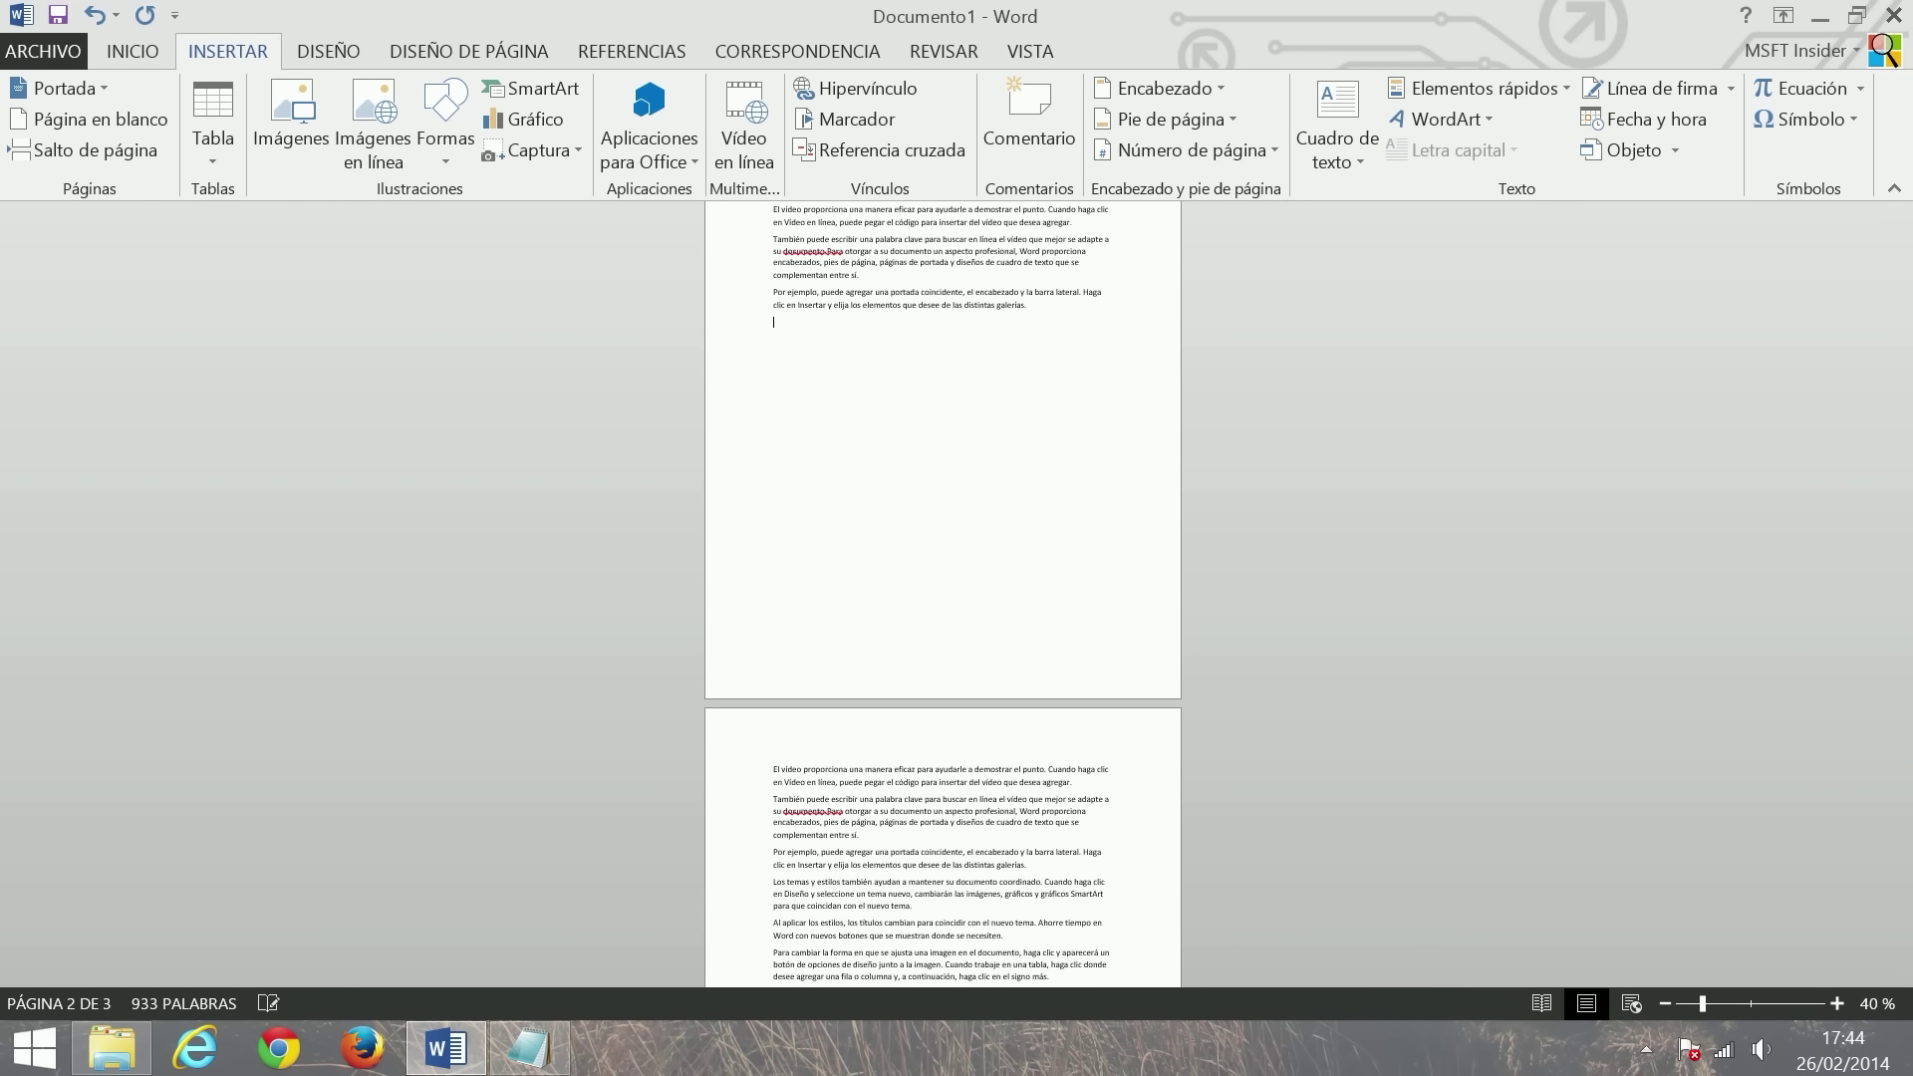
pyautogui.write('=rand(3,2')
pyautogui.press('Return')
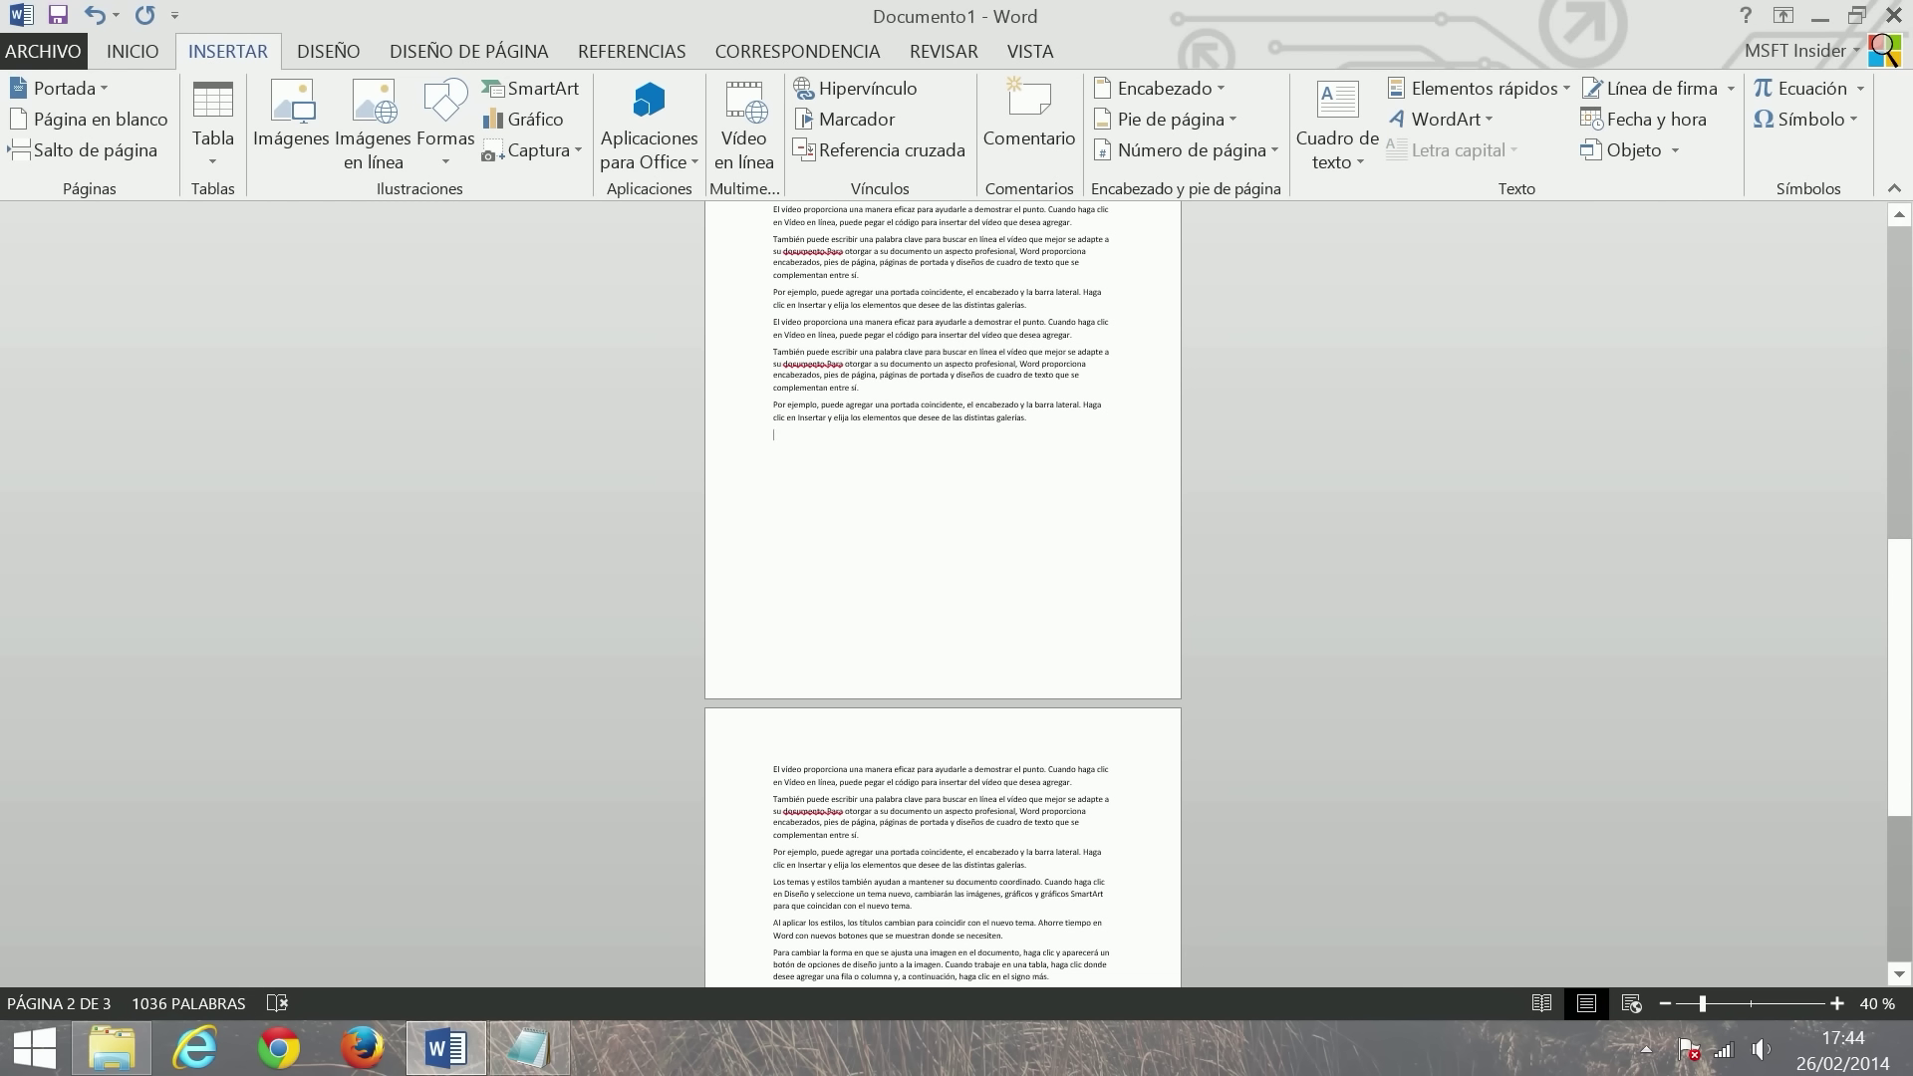
# - Generate ten more sample paragraphs with a =rand formula, reaching four pages
pyautogui.click(774, 770)
pyautogui.press('Return')
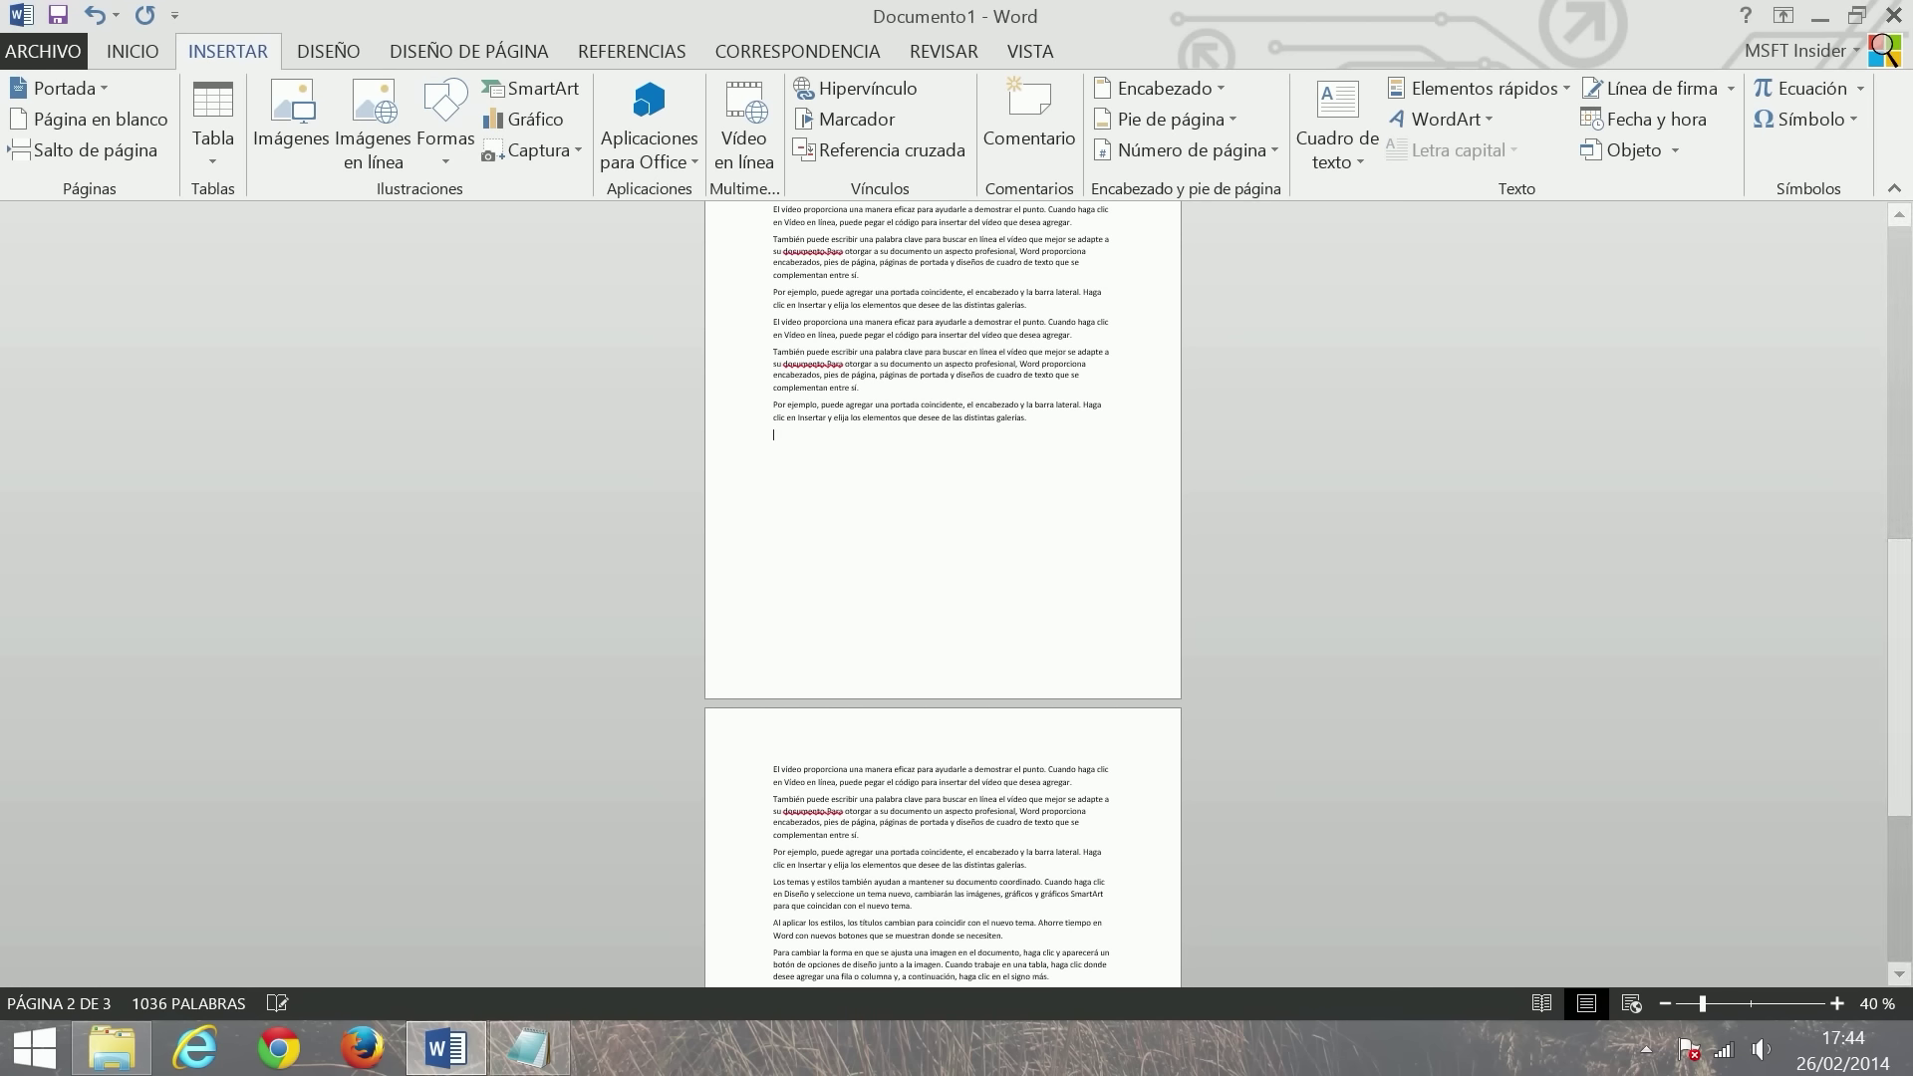
pyautogui.write('=rand')
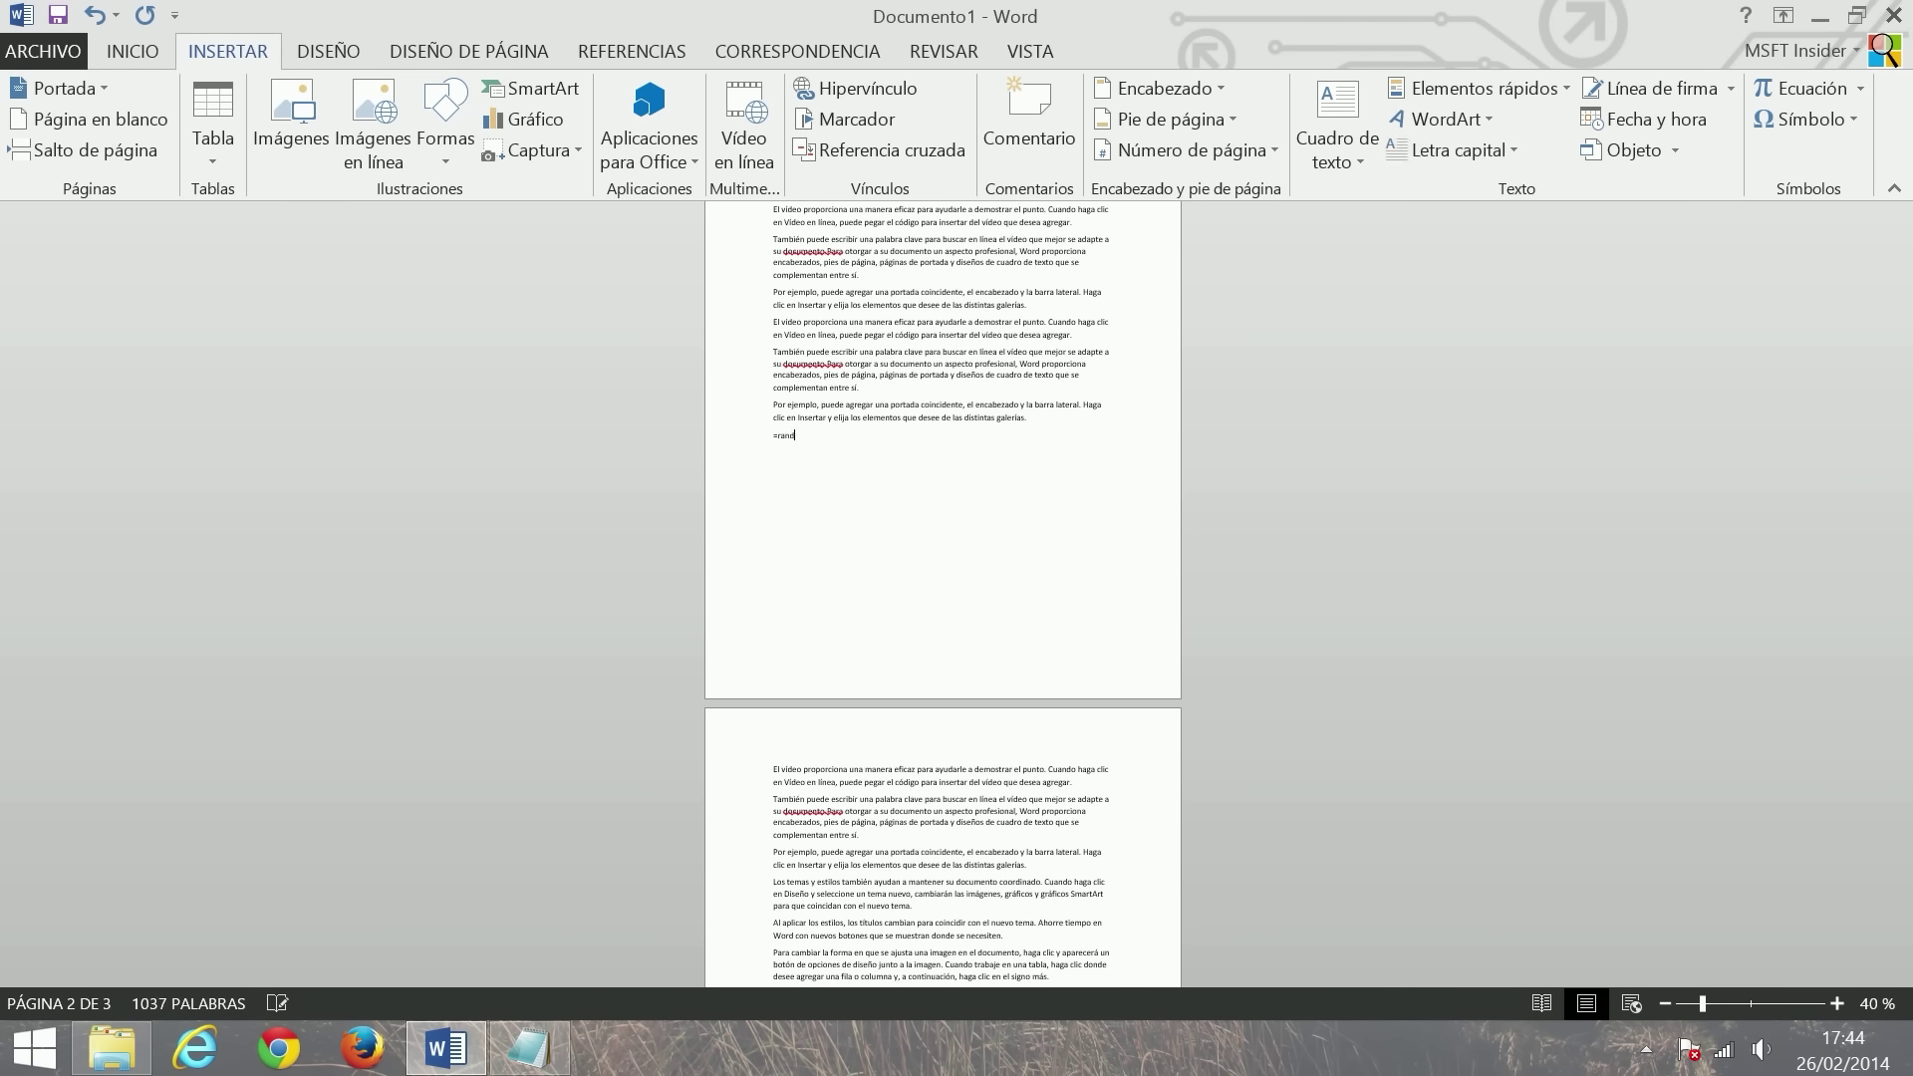
pyautogui.write('(10,2')
pyautogui.press('Return')
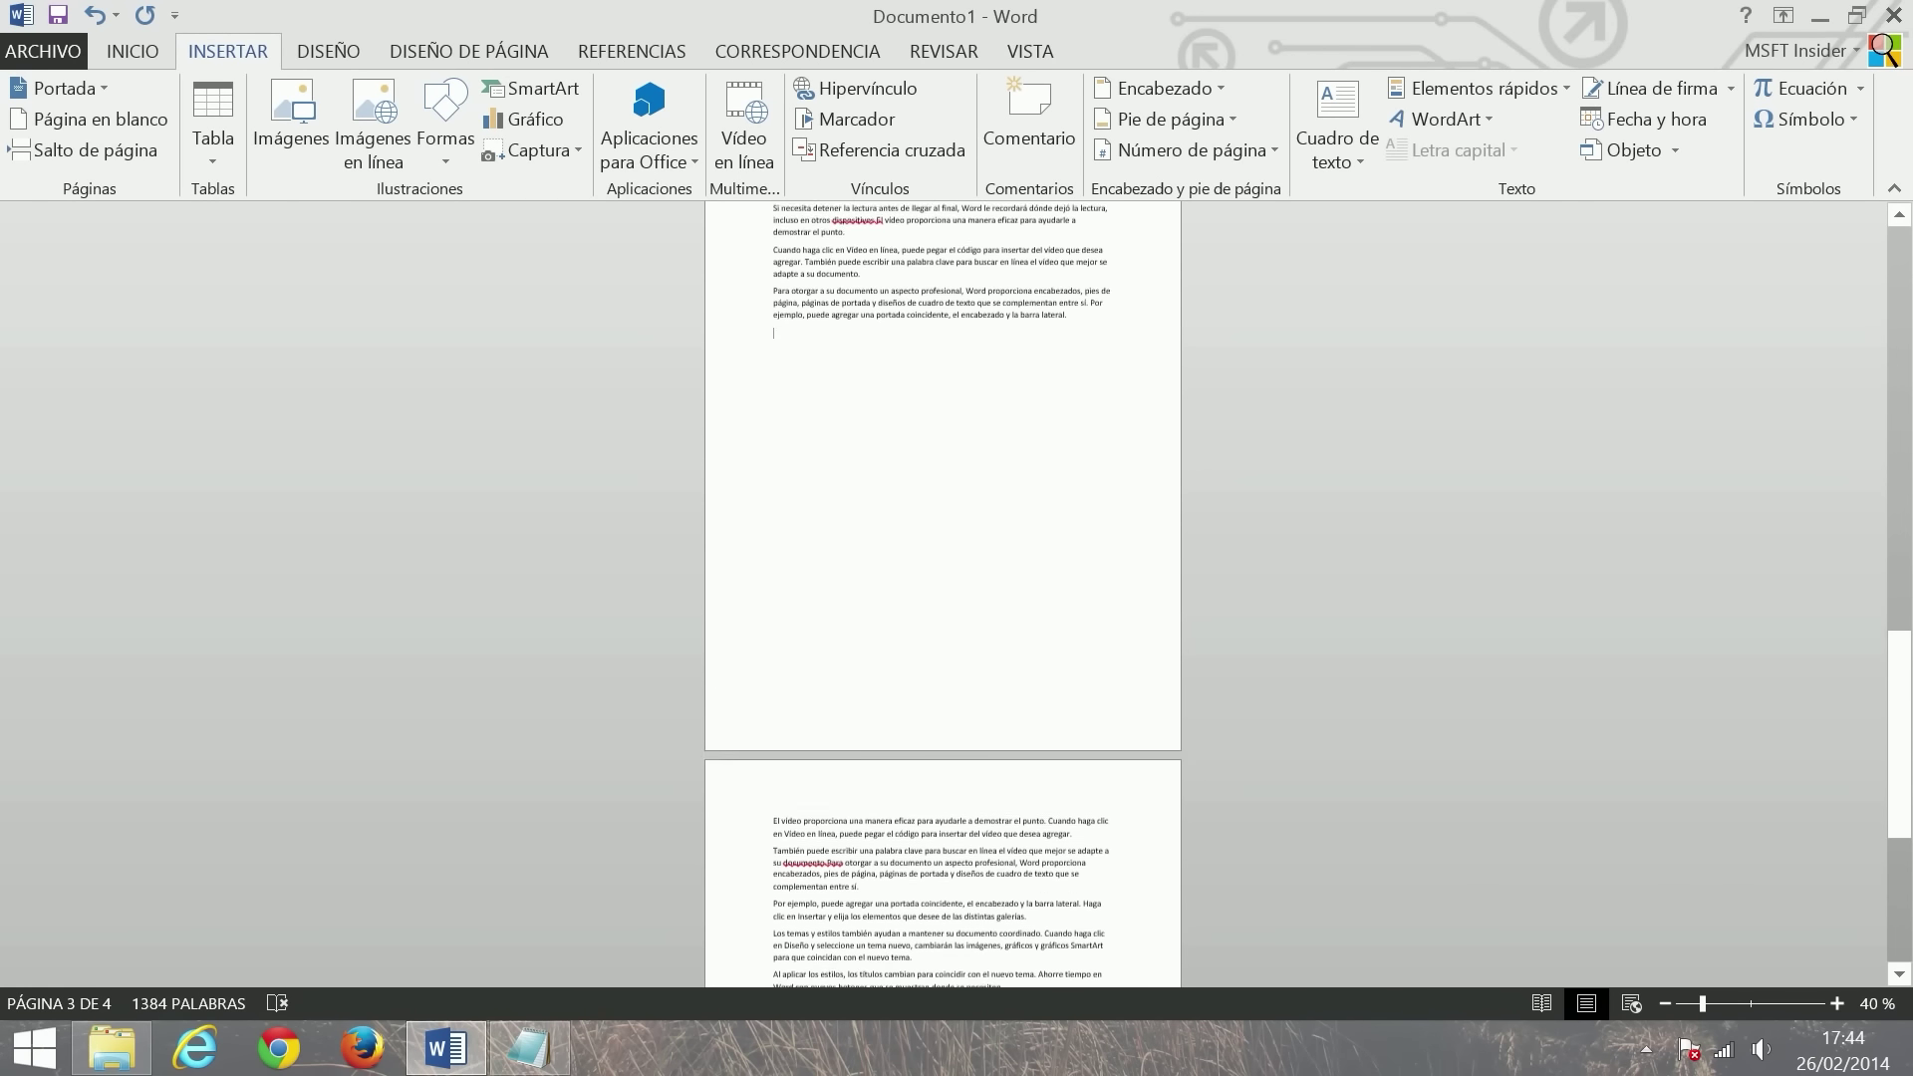
pyautogui.scroll(3, 943, 598)
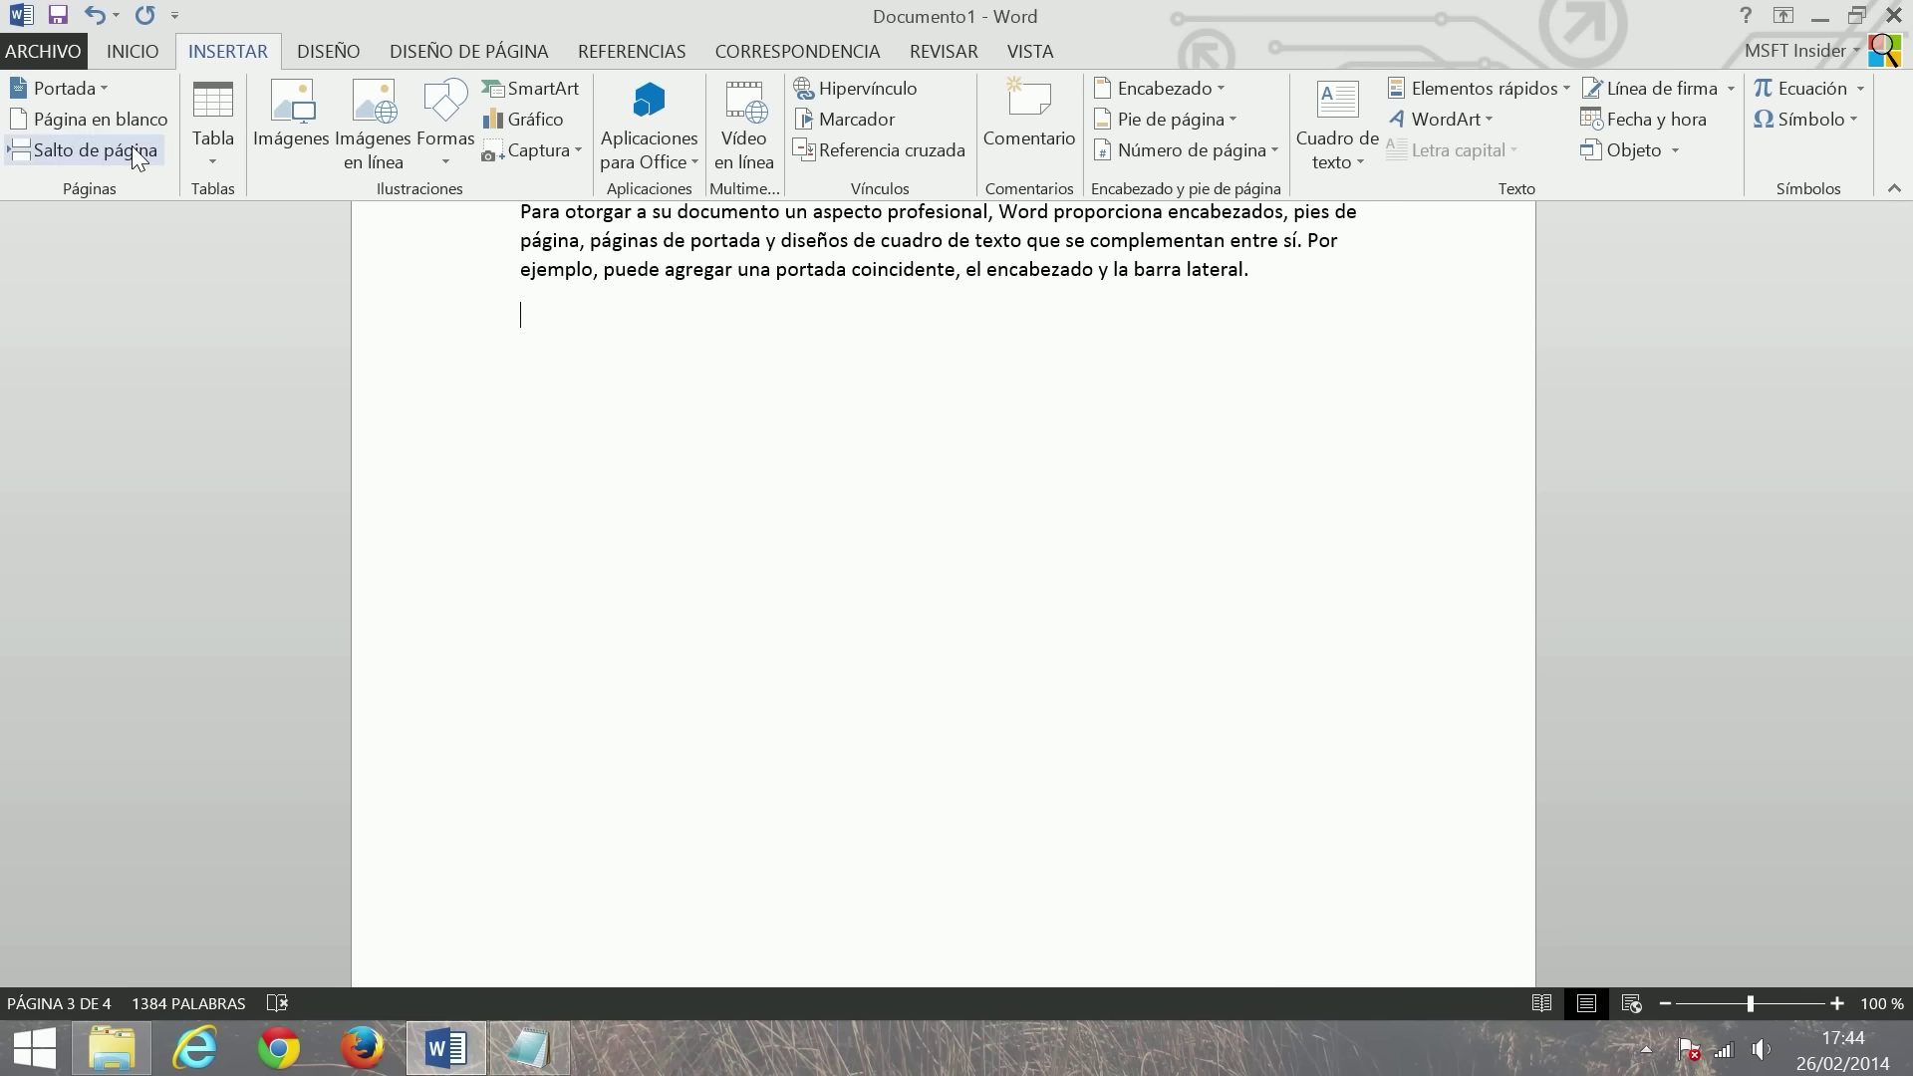
pyautogui.scroll(15, 490, 299)
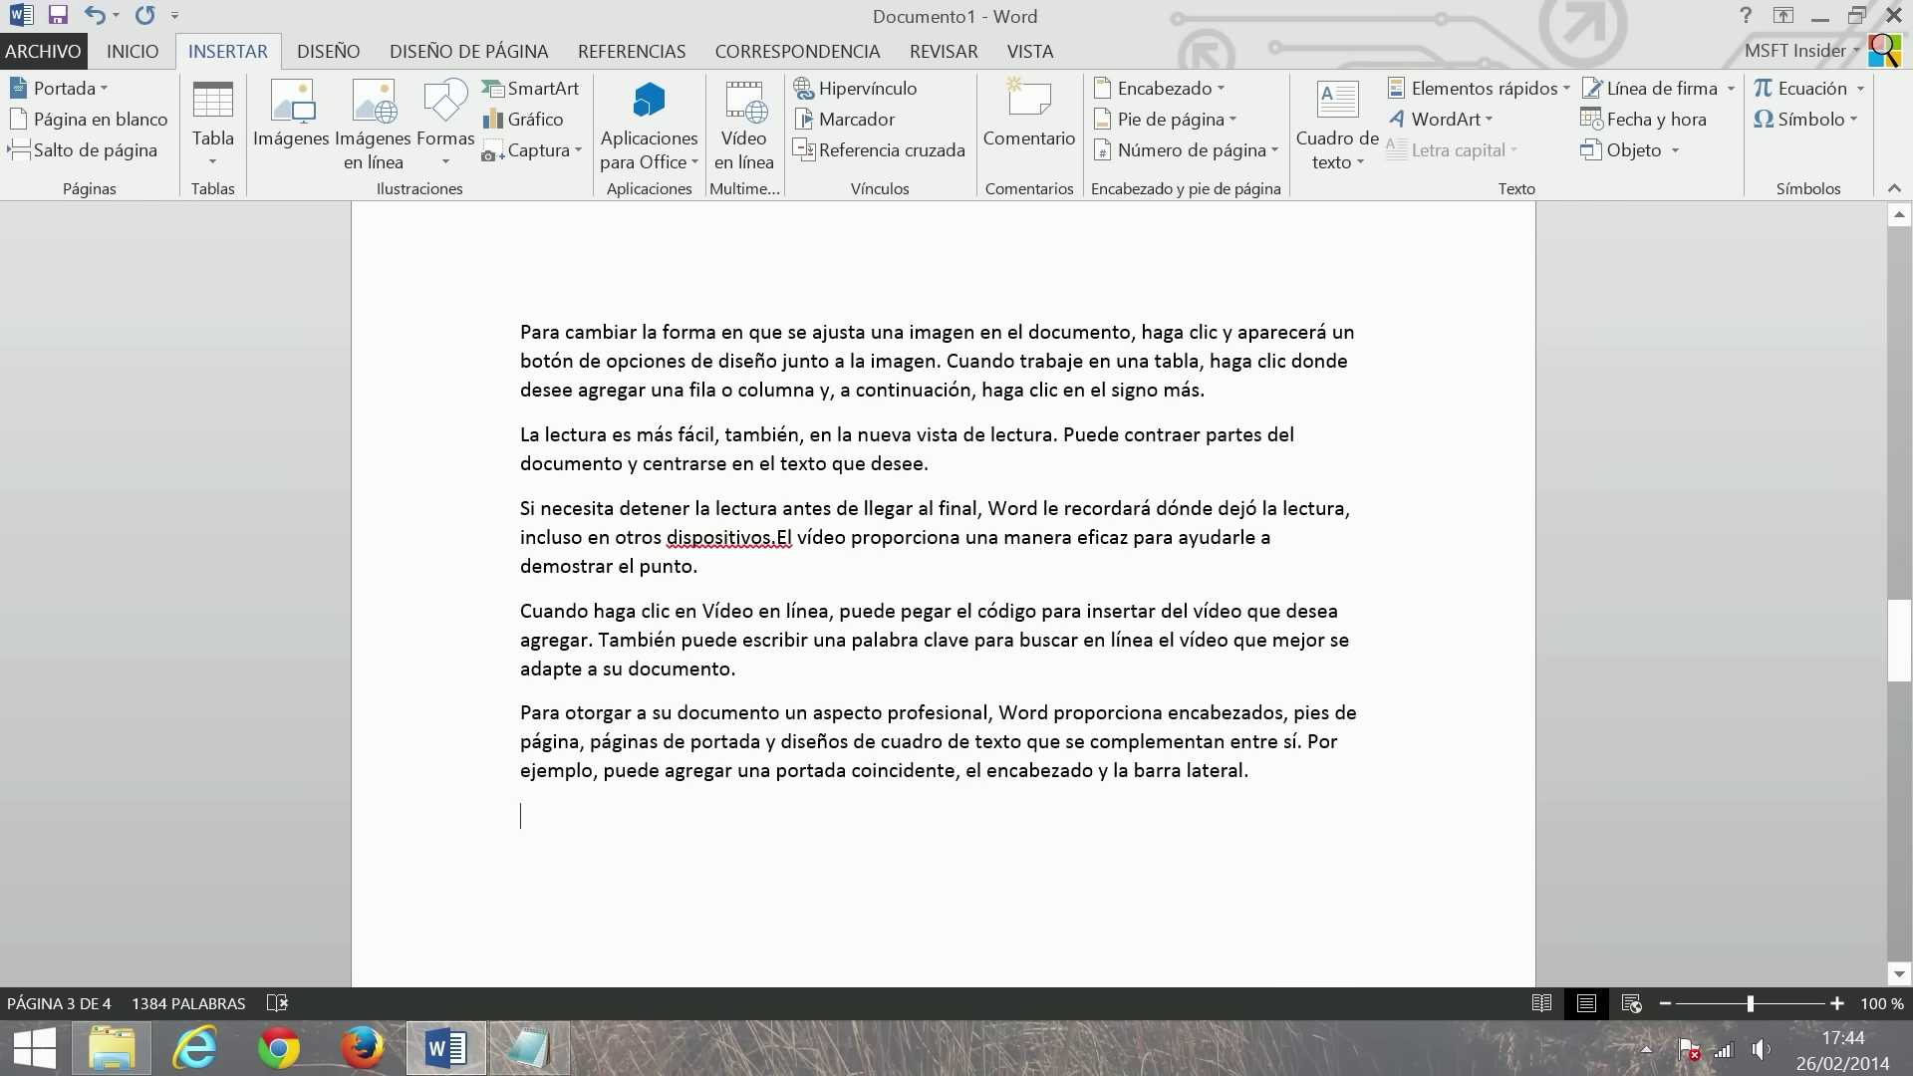
pyautogui.scroll(4, 942, 594)
pyautogui.scroll(4, 942, 595)
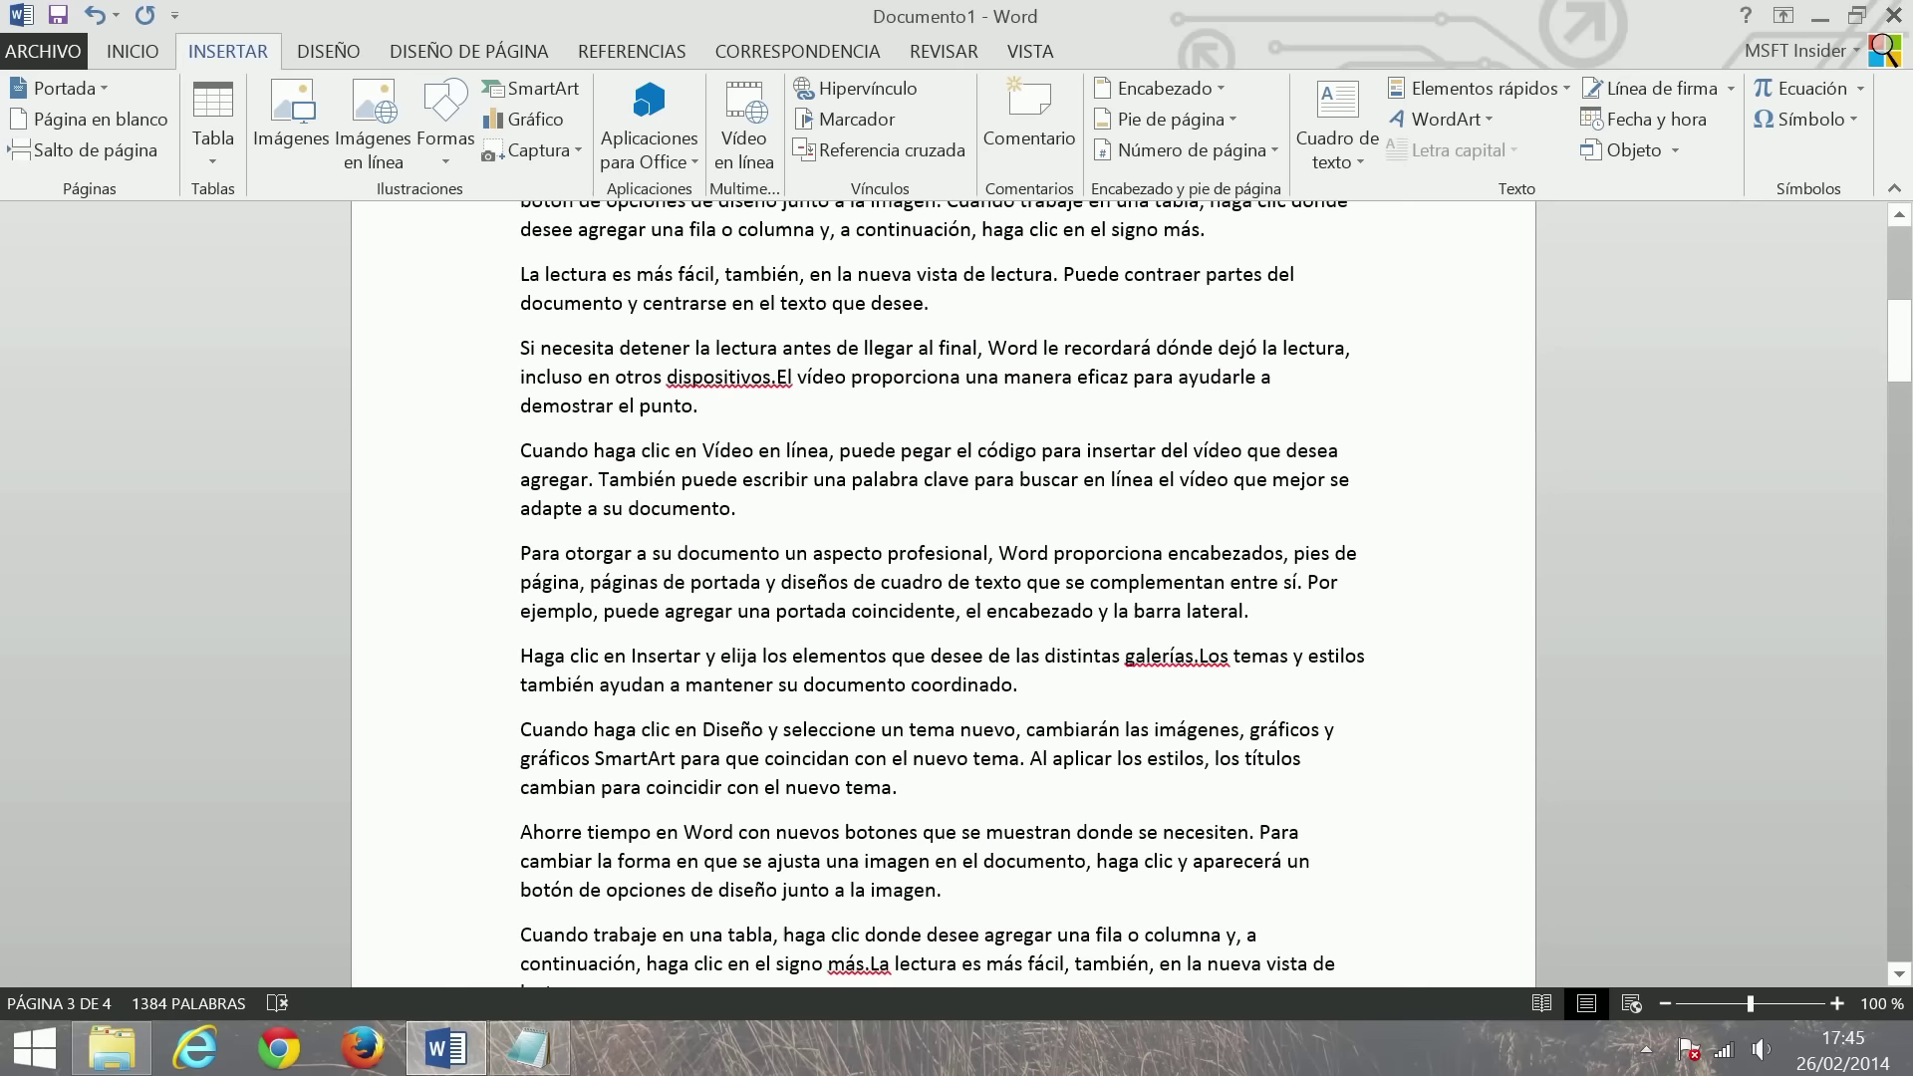
pyautogui.scroll(4, 943, 594)
pyautogui.scroll(3, 943, 595)
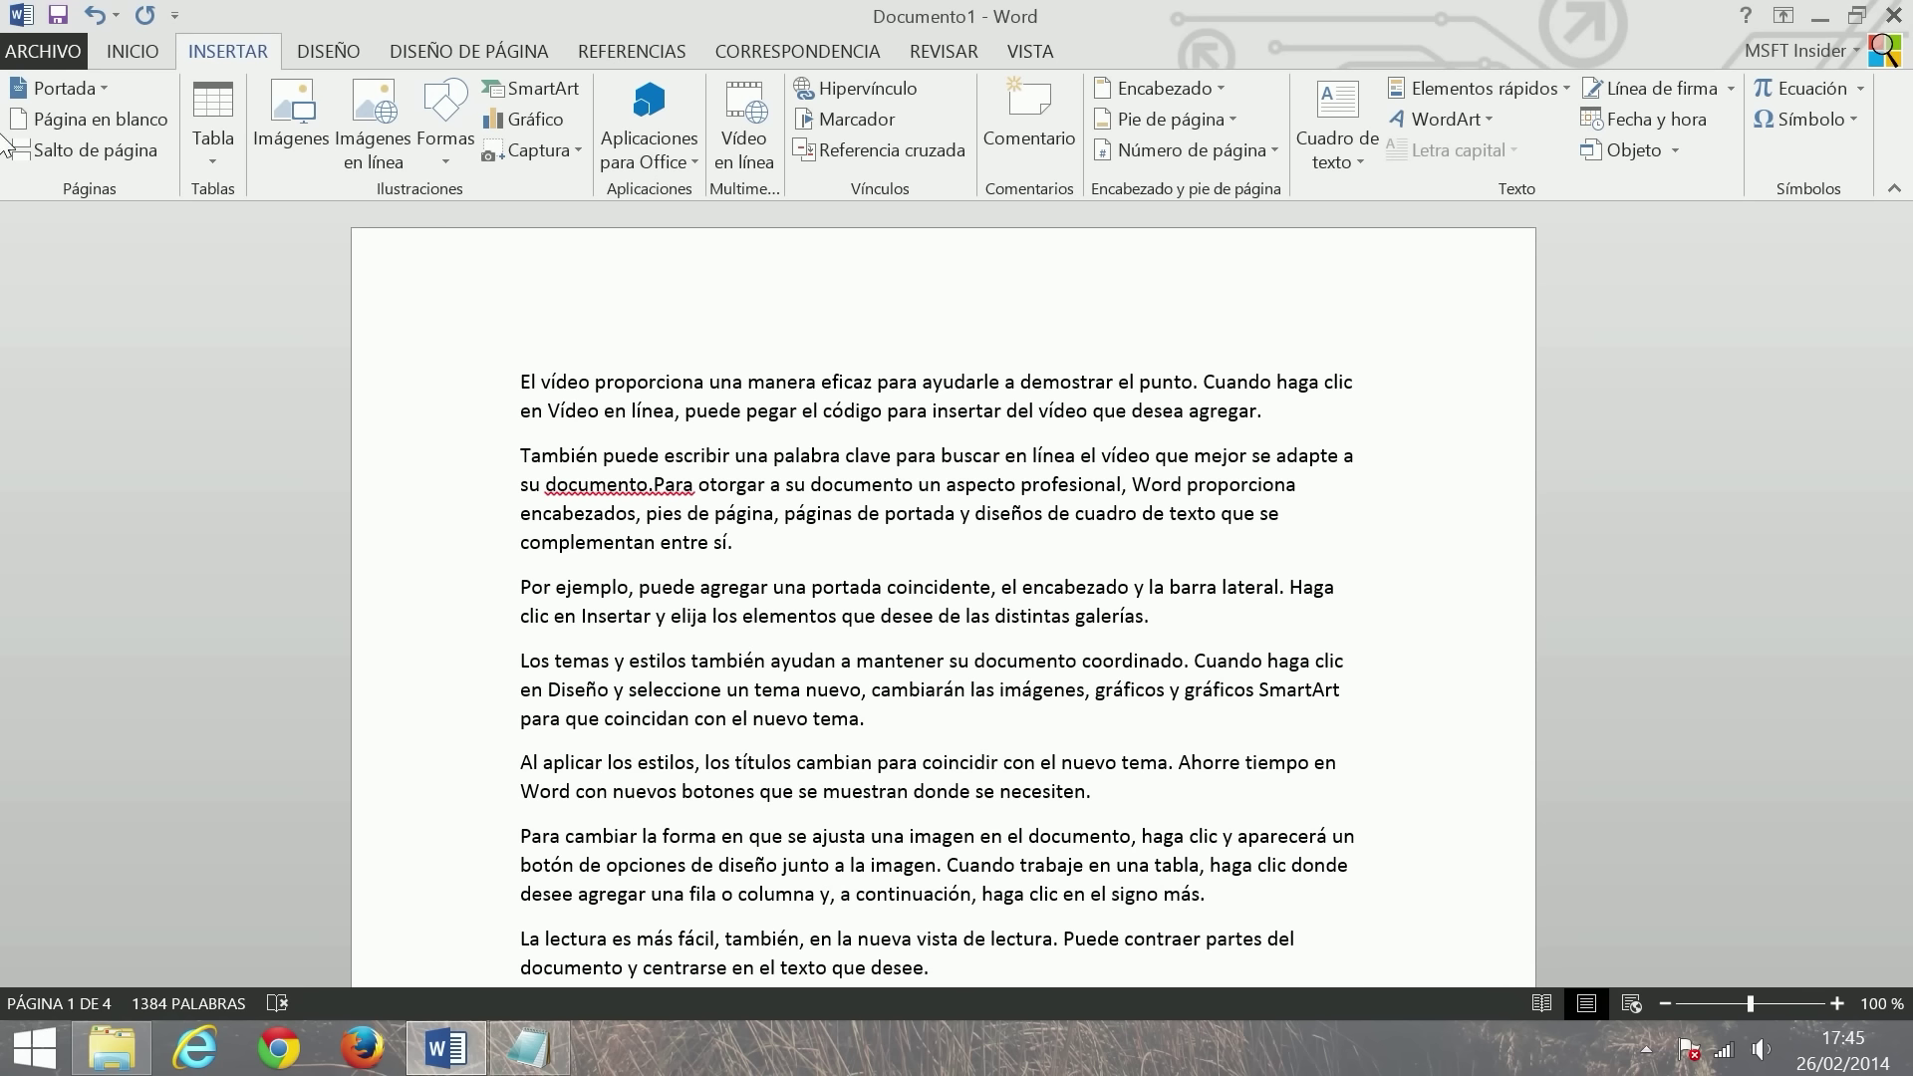
# - Insert an empty paragraph above the first sample paragraph on page 1
pyautogui.click(132, 52)
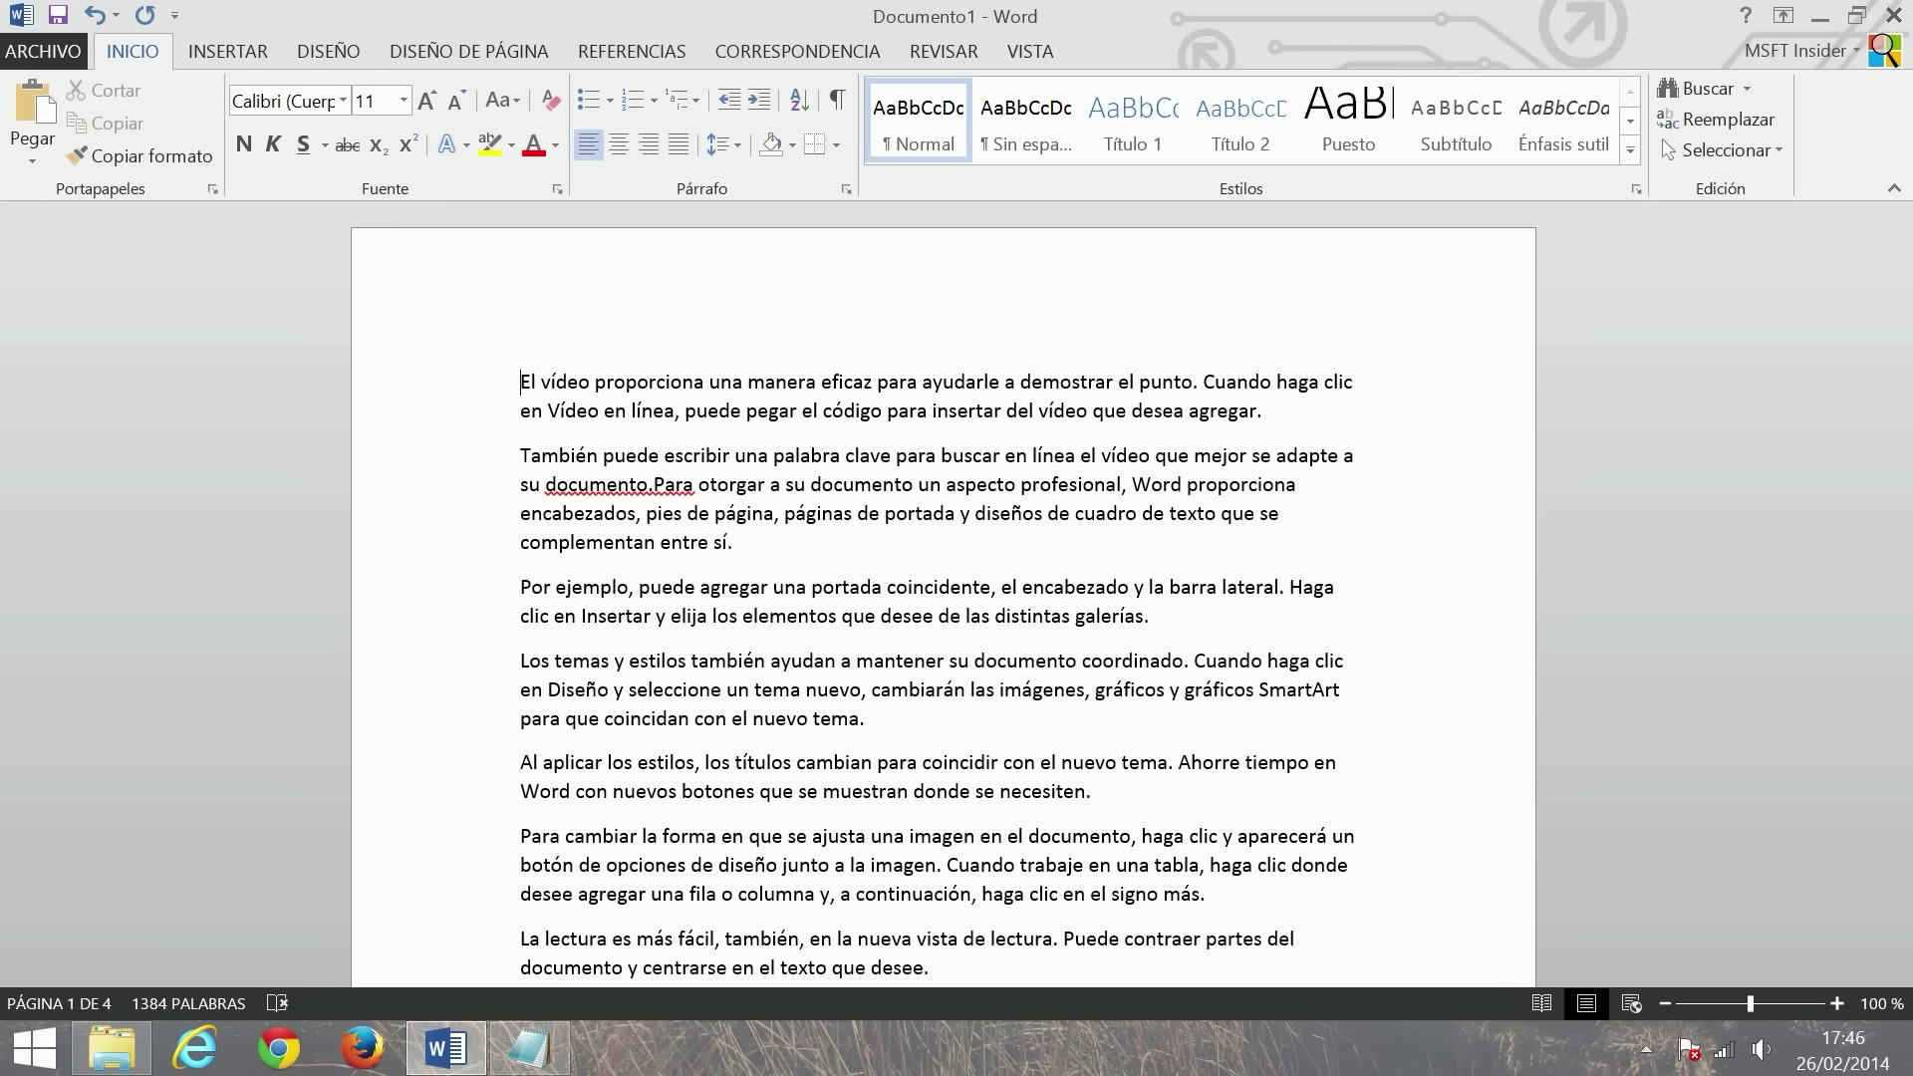
pyautogui.press('Return')
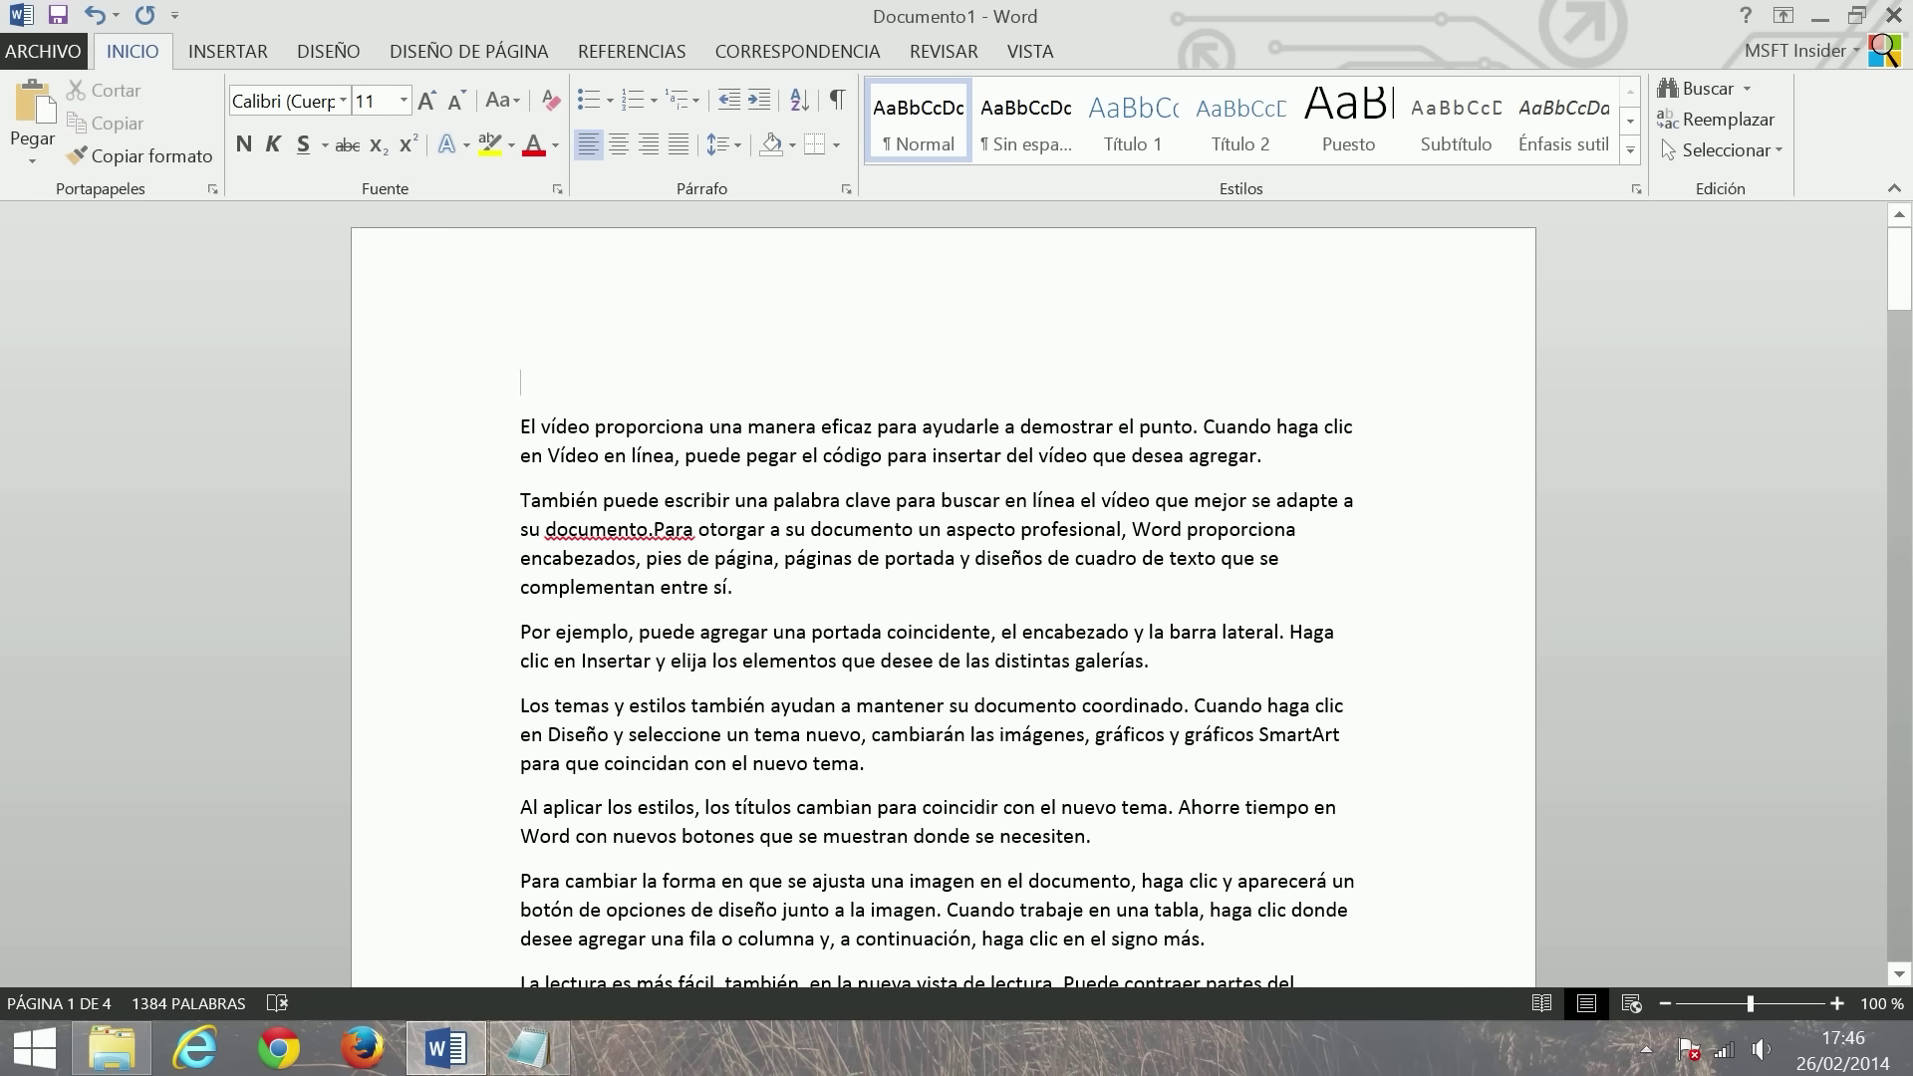
# - Type 'Tutorial de MSFT Insider de Word' as a Título 1 heading on the first line
pyautogui.click(1135, 139)
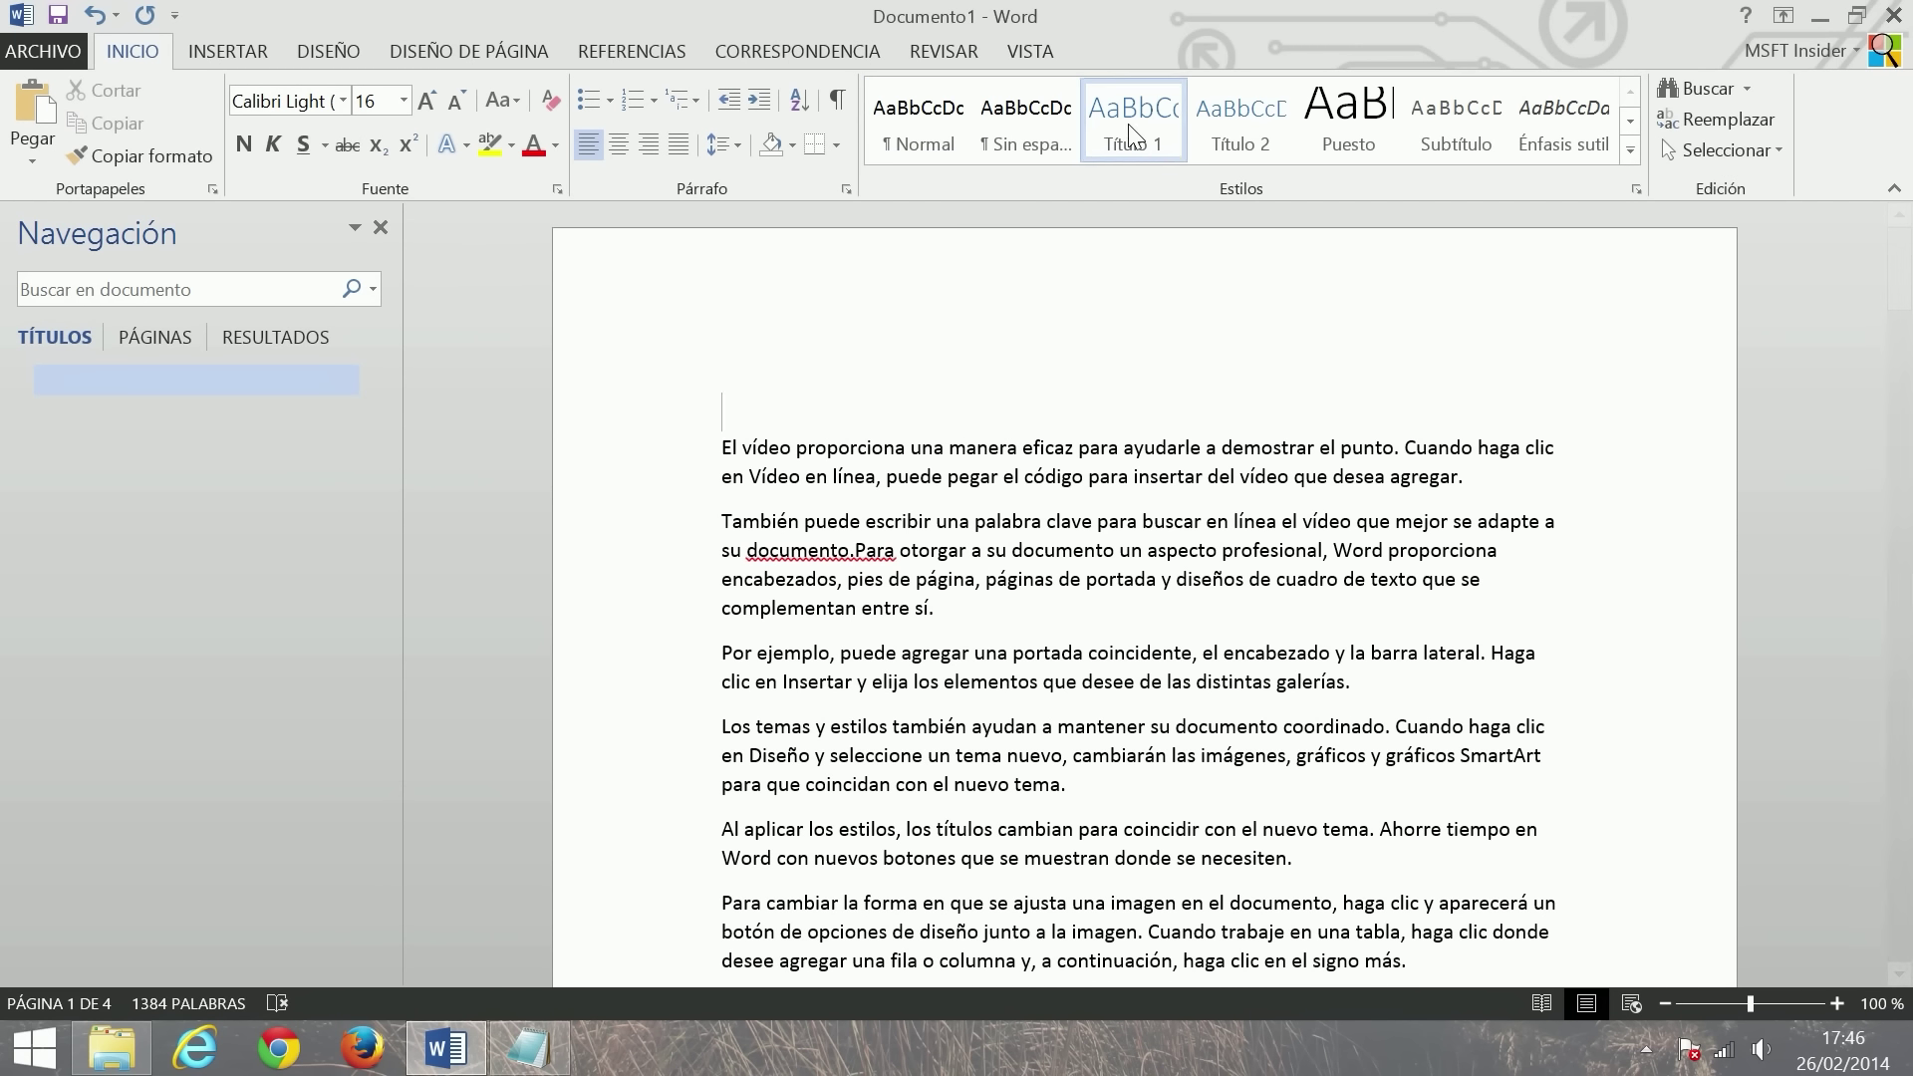
pyautogui.moveTo(721, 411)
pyautogui.write('Tutorial de M')
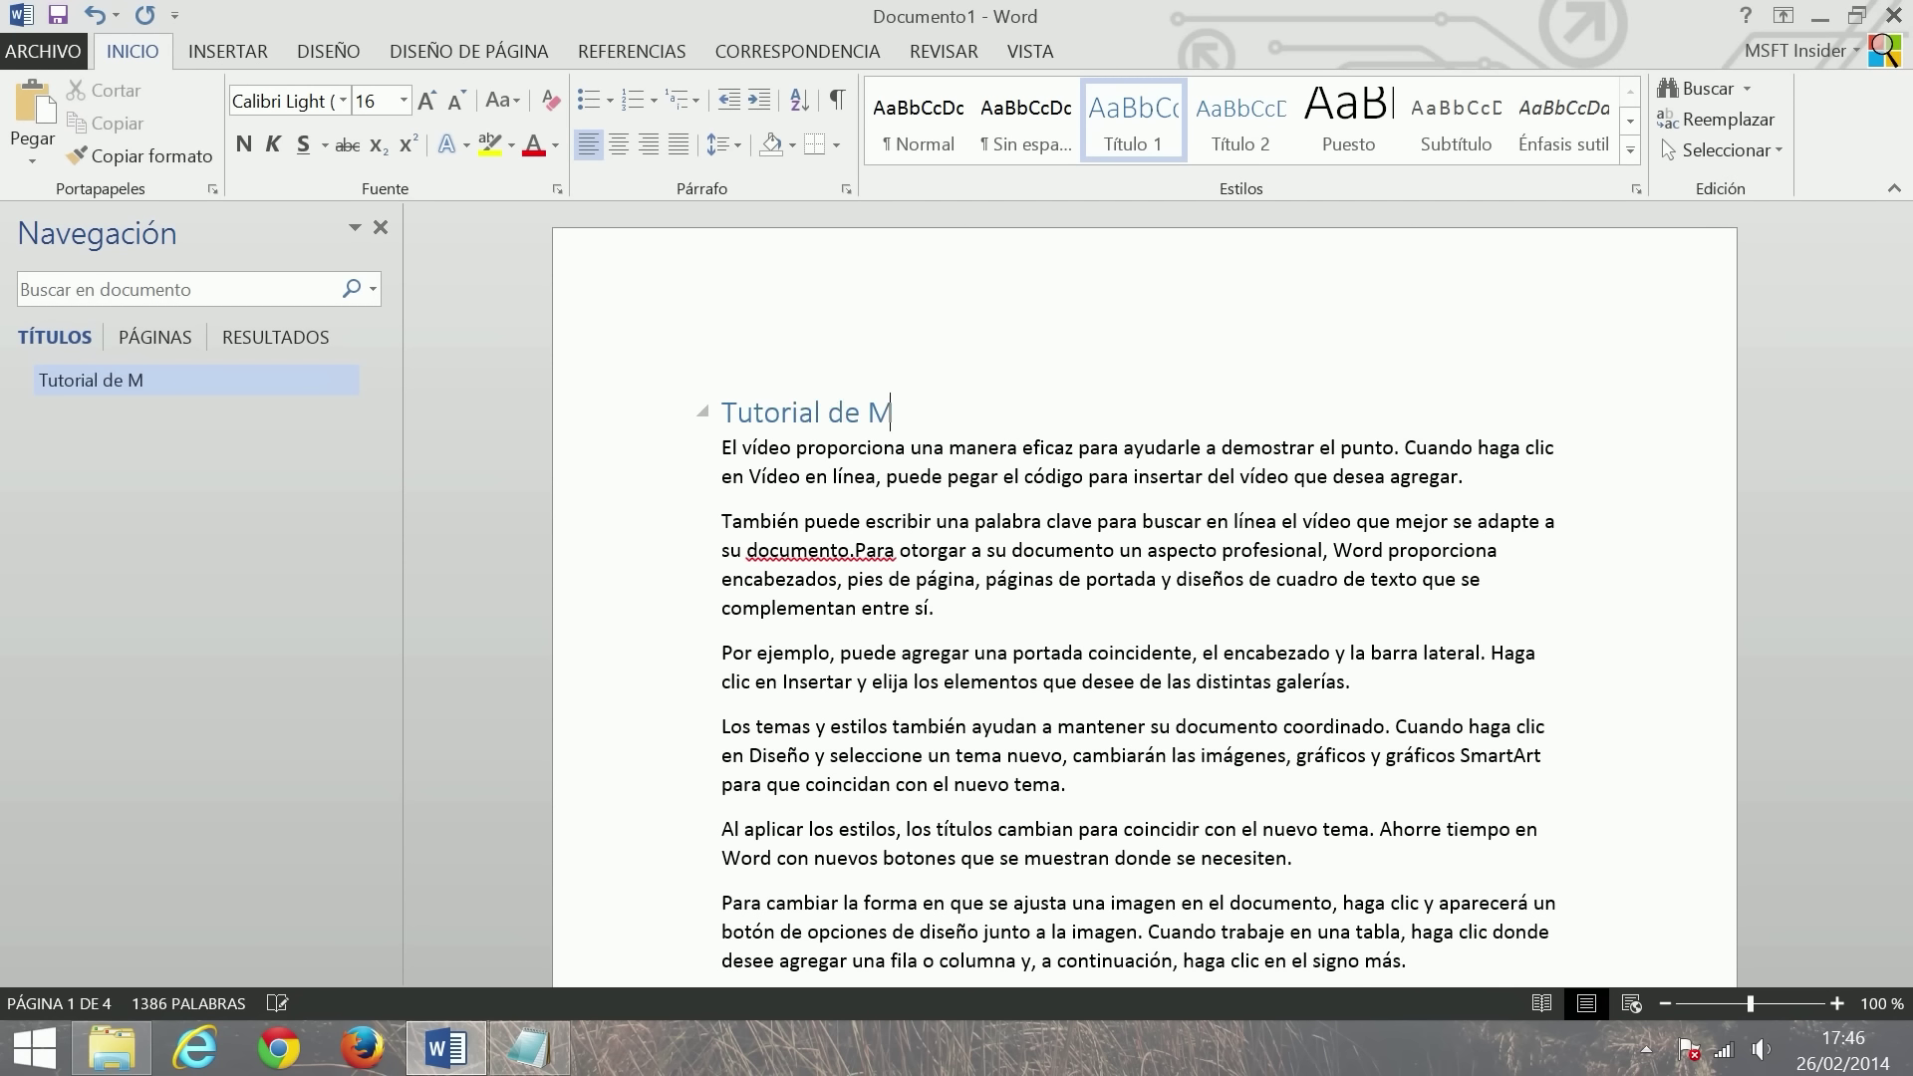
pyautogui.write('SFT Insi')
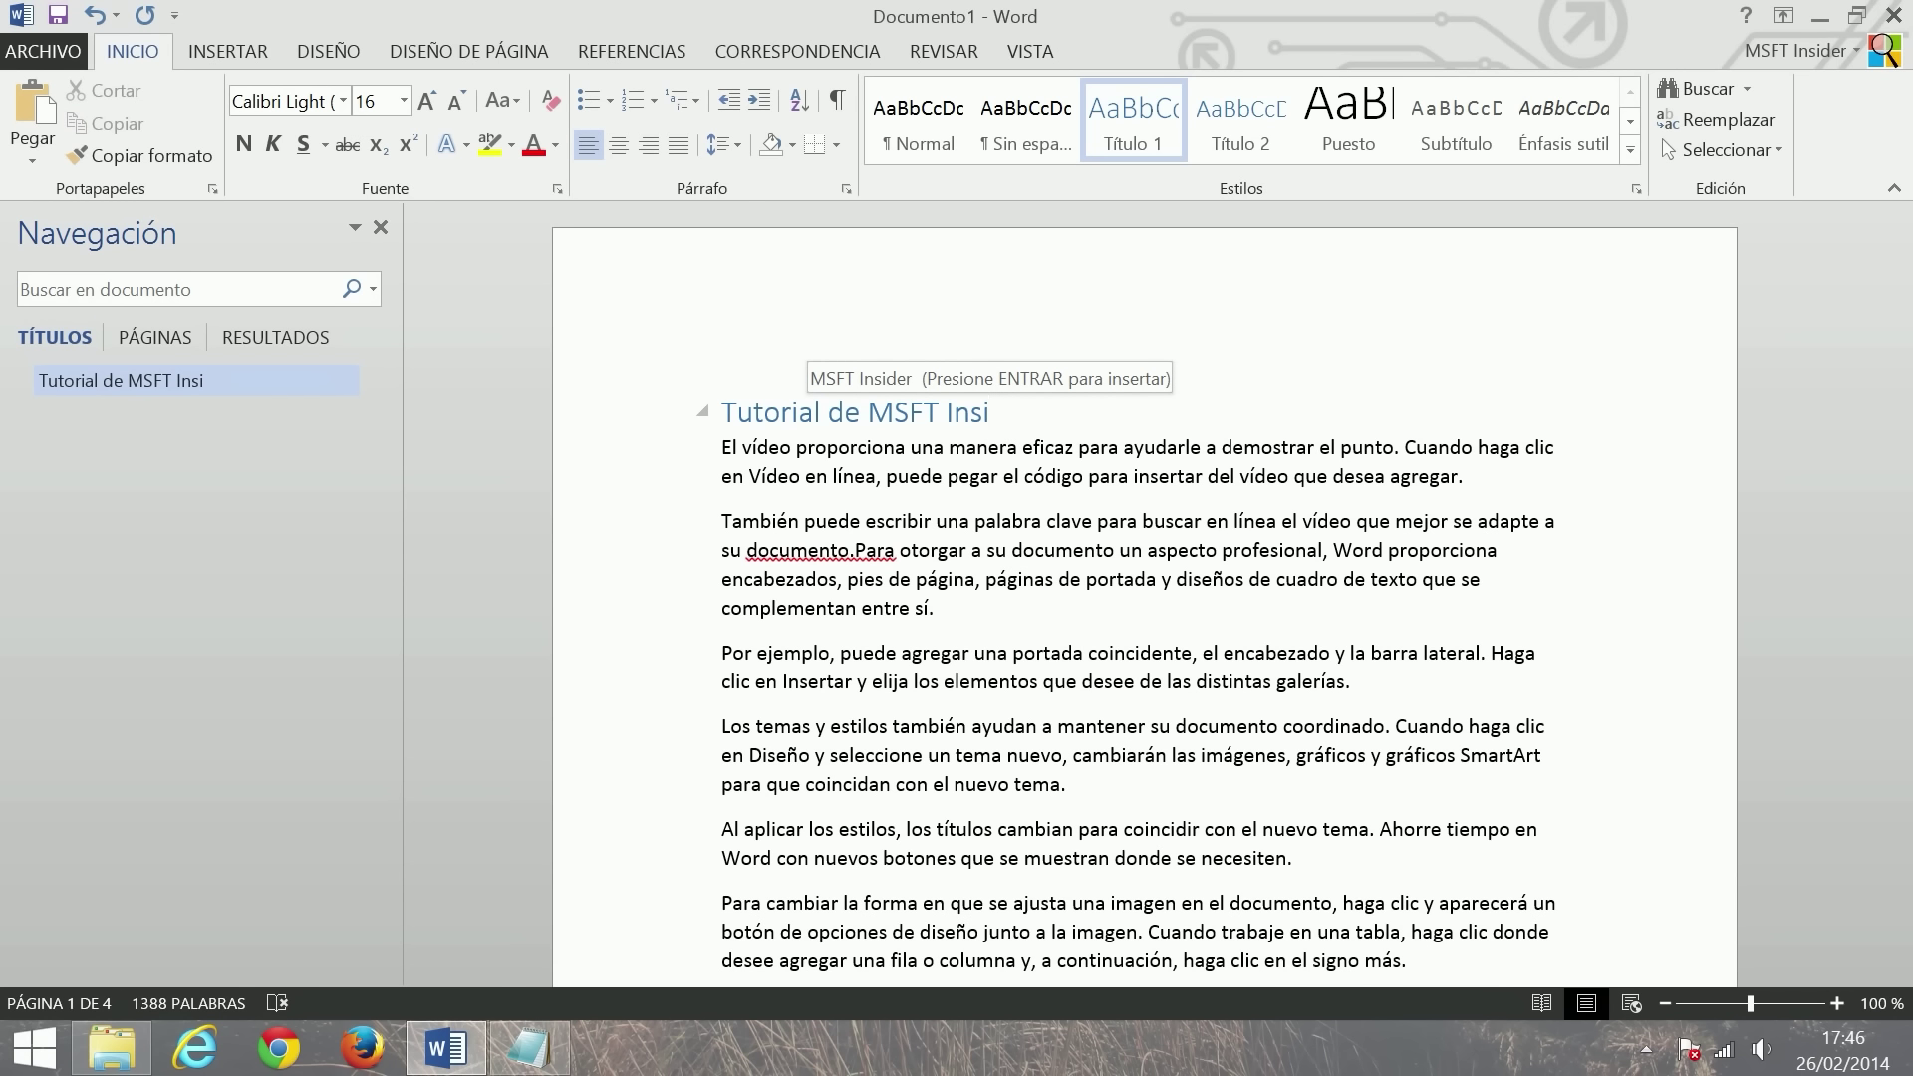
pyautogui.write('der de Wor')
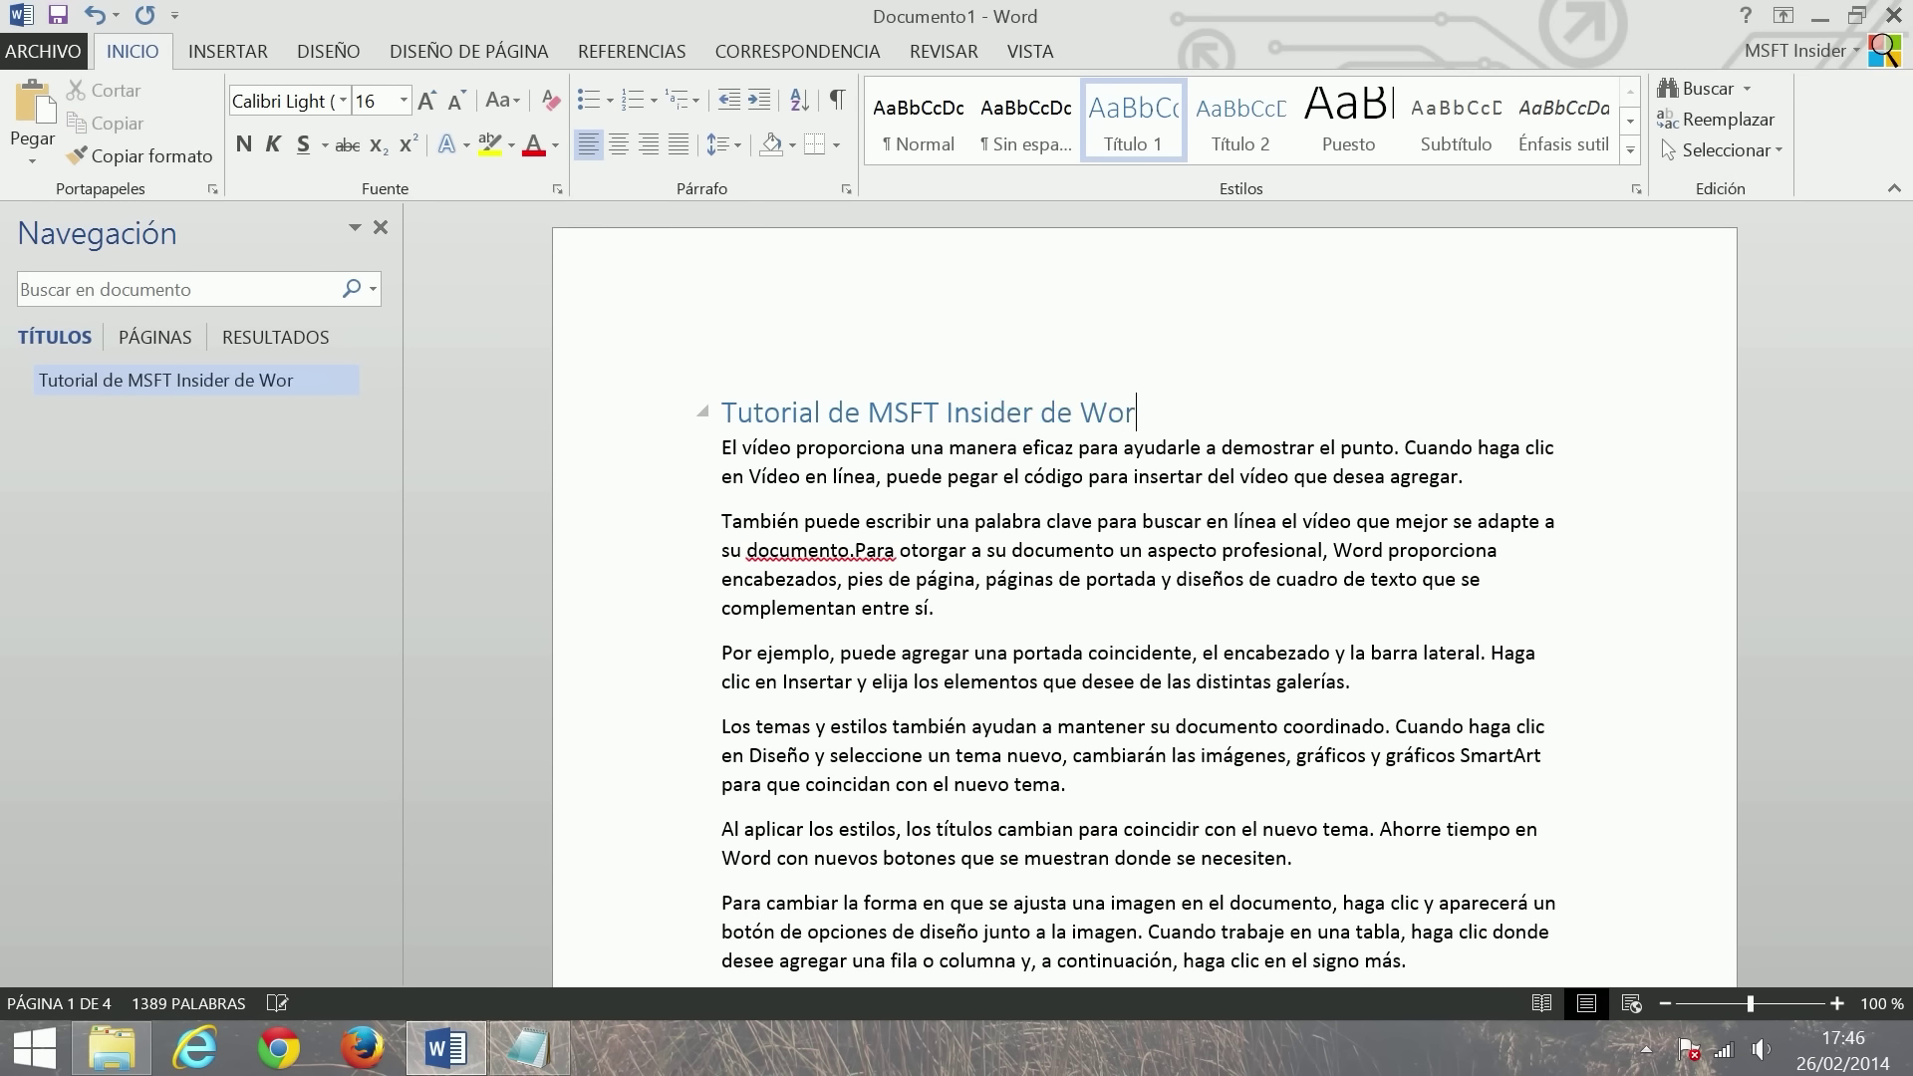
pyautogui.write('d')
pyautogui.press('Return')
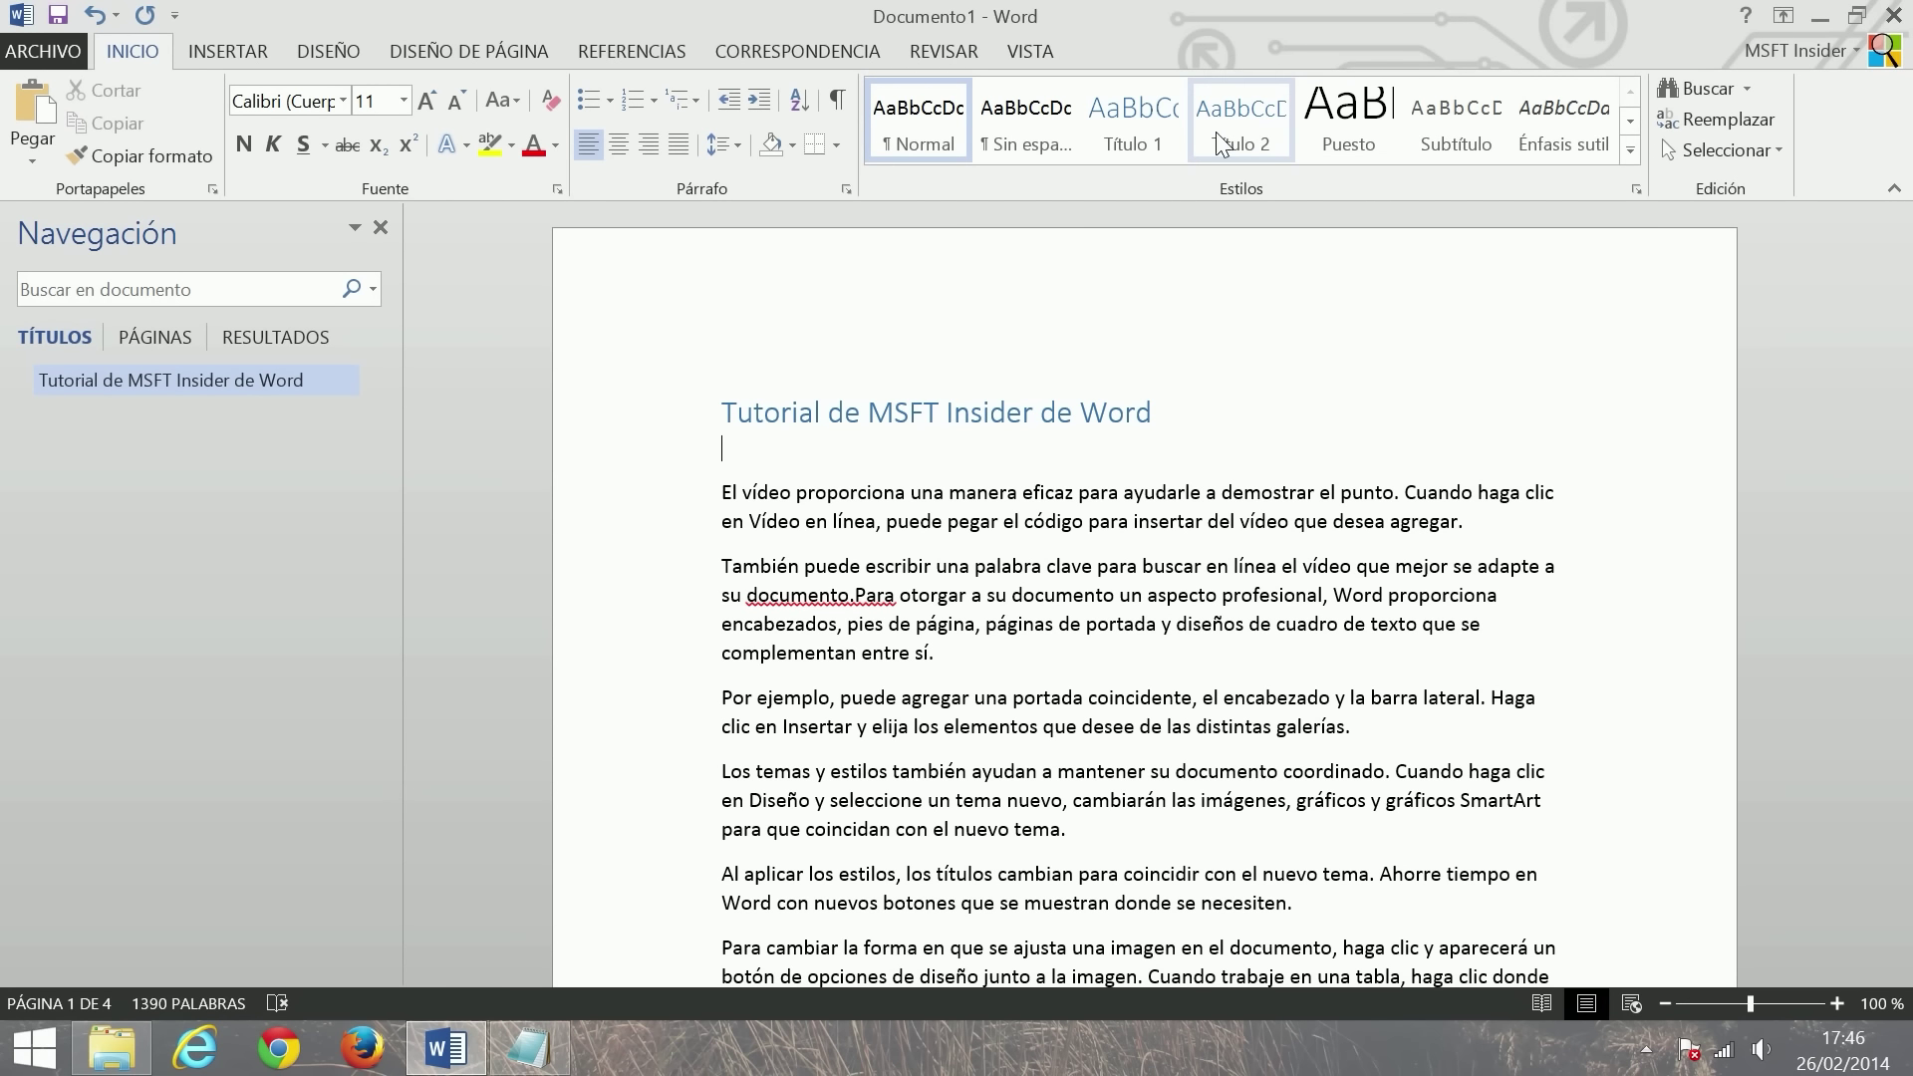
# - Add Título 2 headings 'Sección uno' and 'Sección 2', the latter after 'documento.'
pyautogui.click(1217, 140)
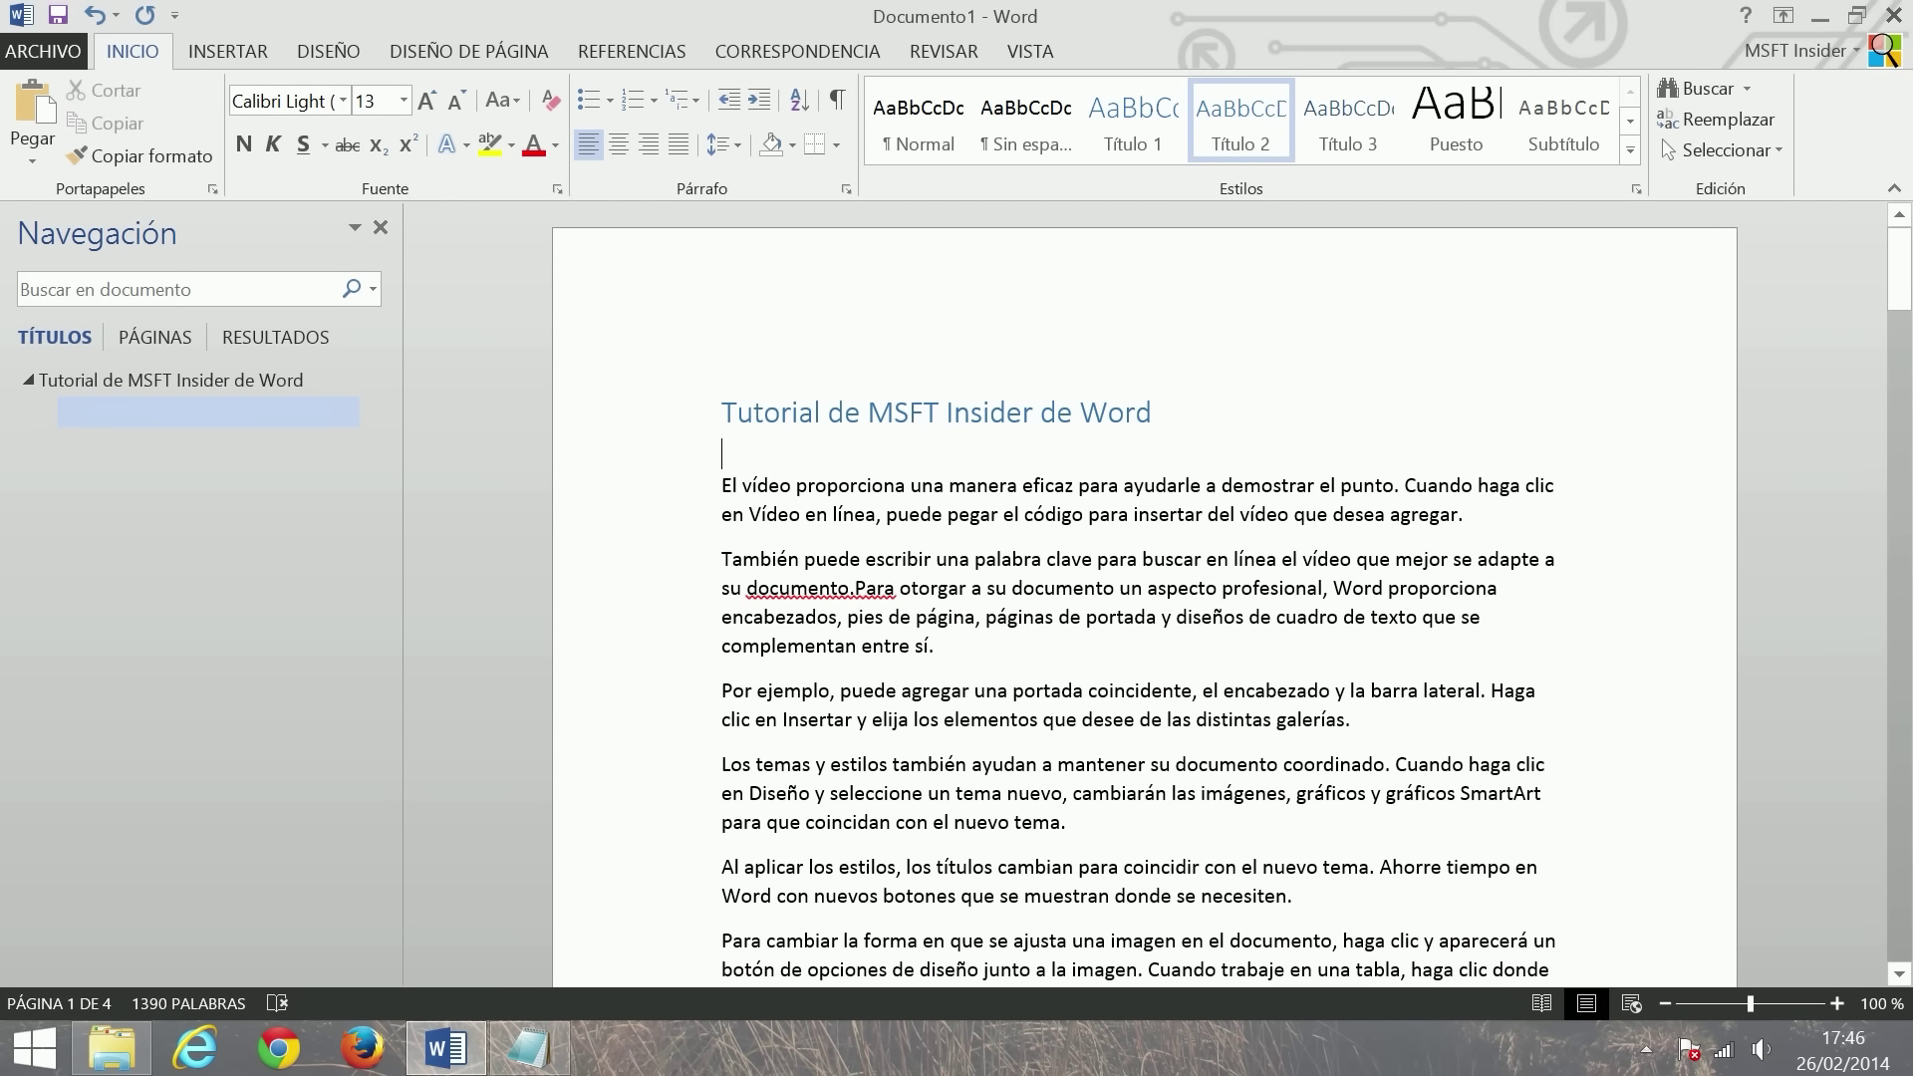
pyautogui.write('Sec')
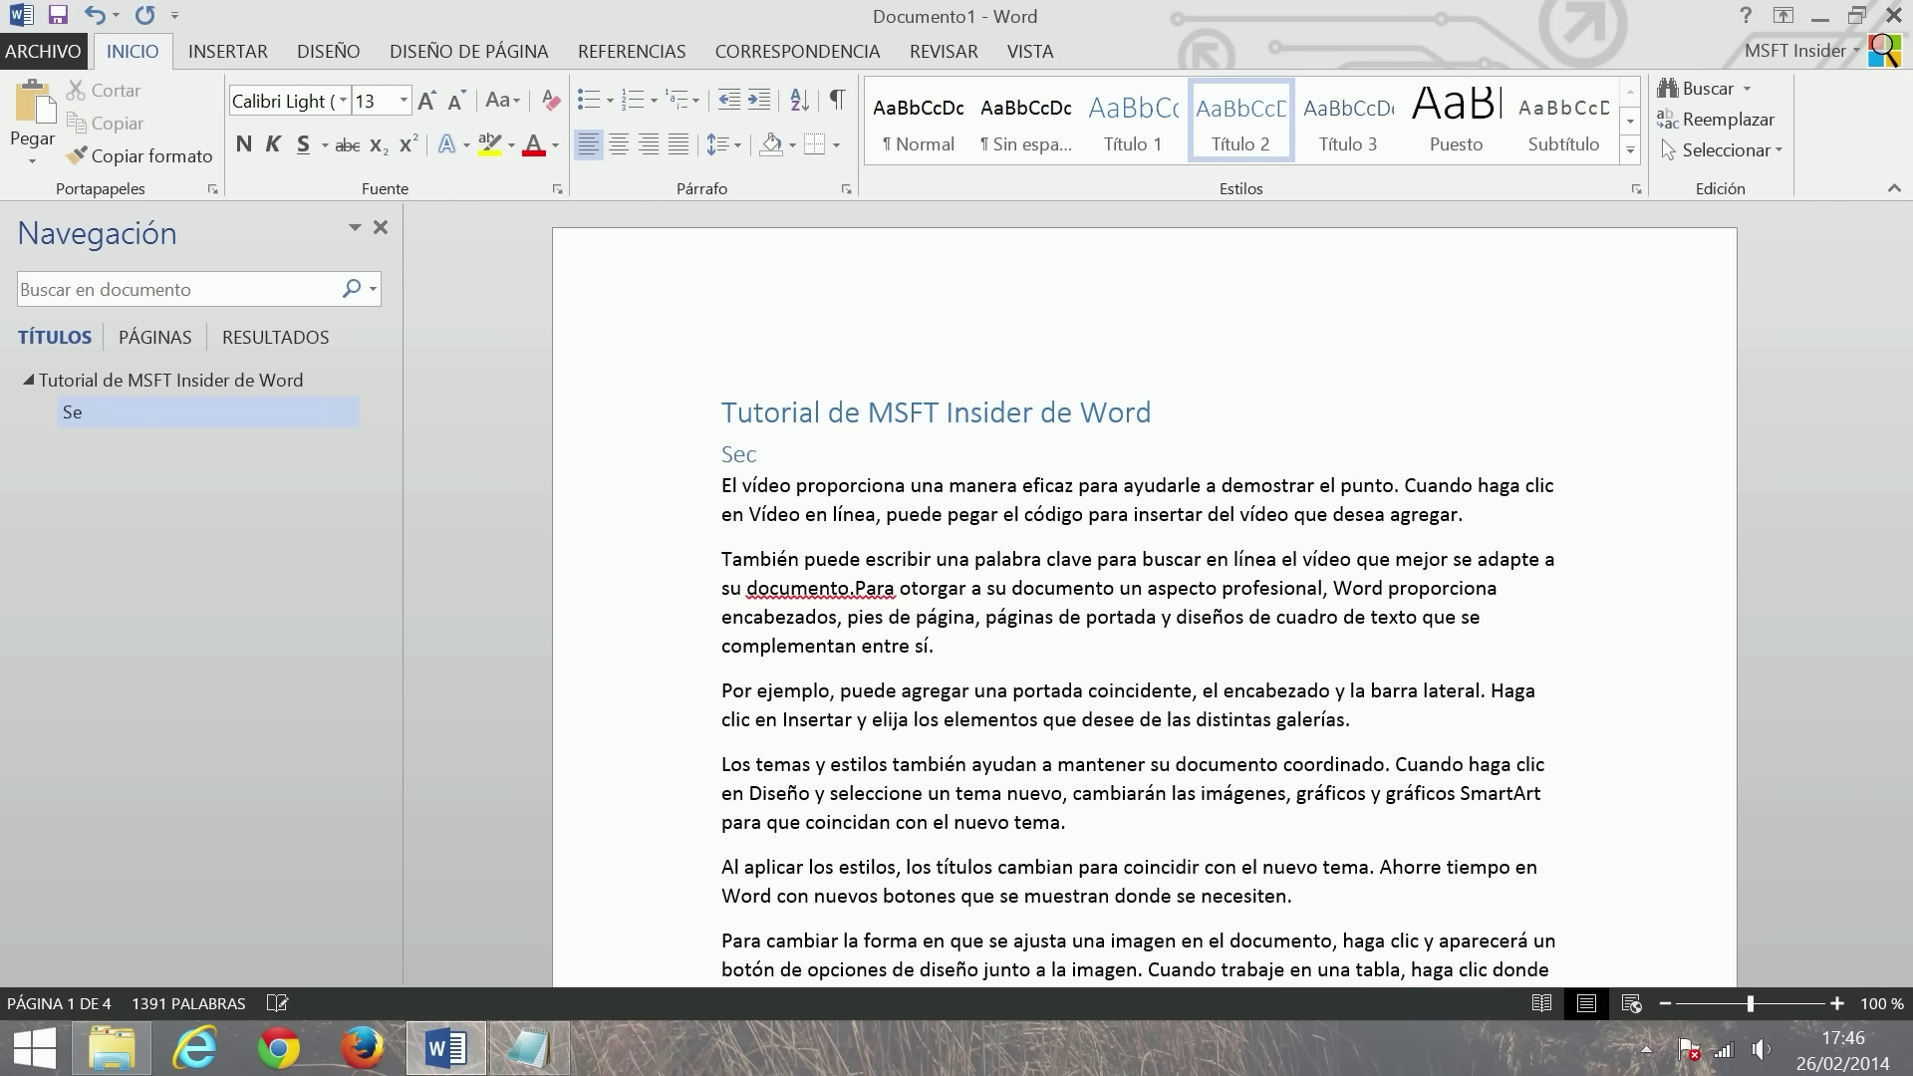
pyautogui.write('ción uno')
pyautogui.press('Down')
pyautogui.press('Down')
pyautogui.press('Down')
pyautogui.press('Down')
pyautogui.press('Down')
pyautogui.press('Down')
pyautogui.press('Down')
pyautogui.press('Down')
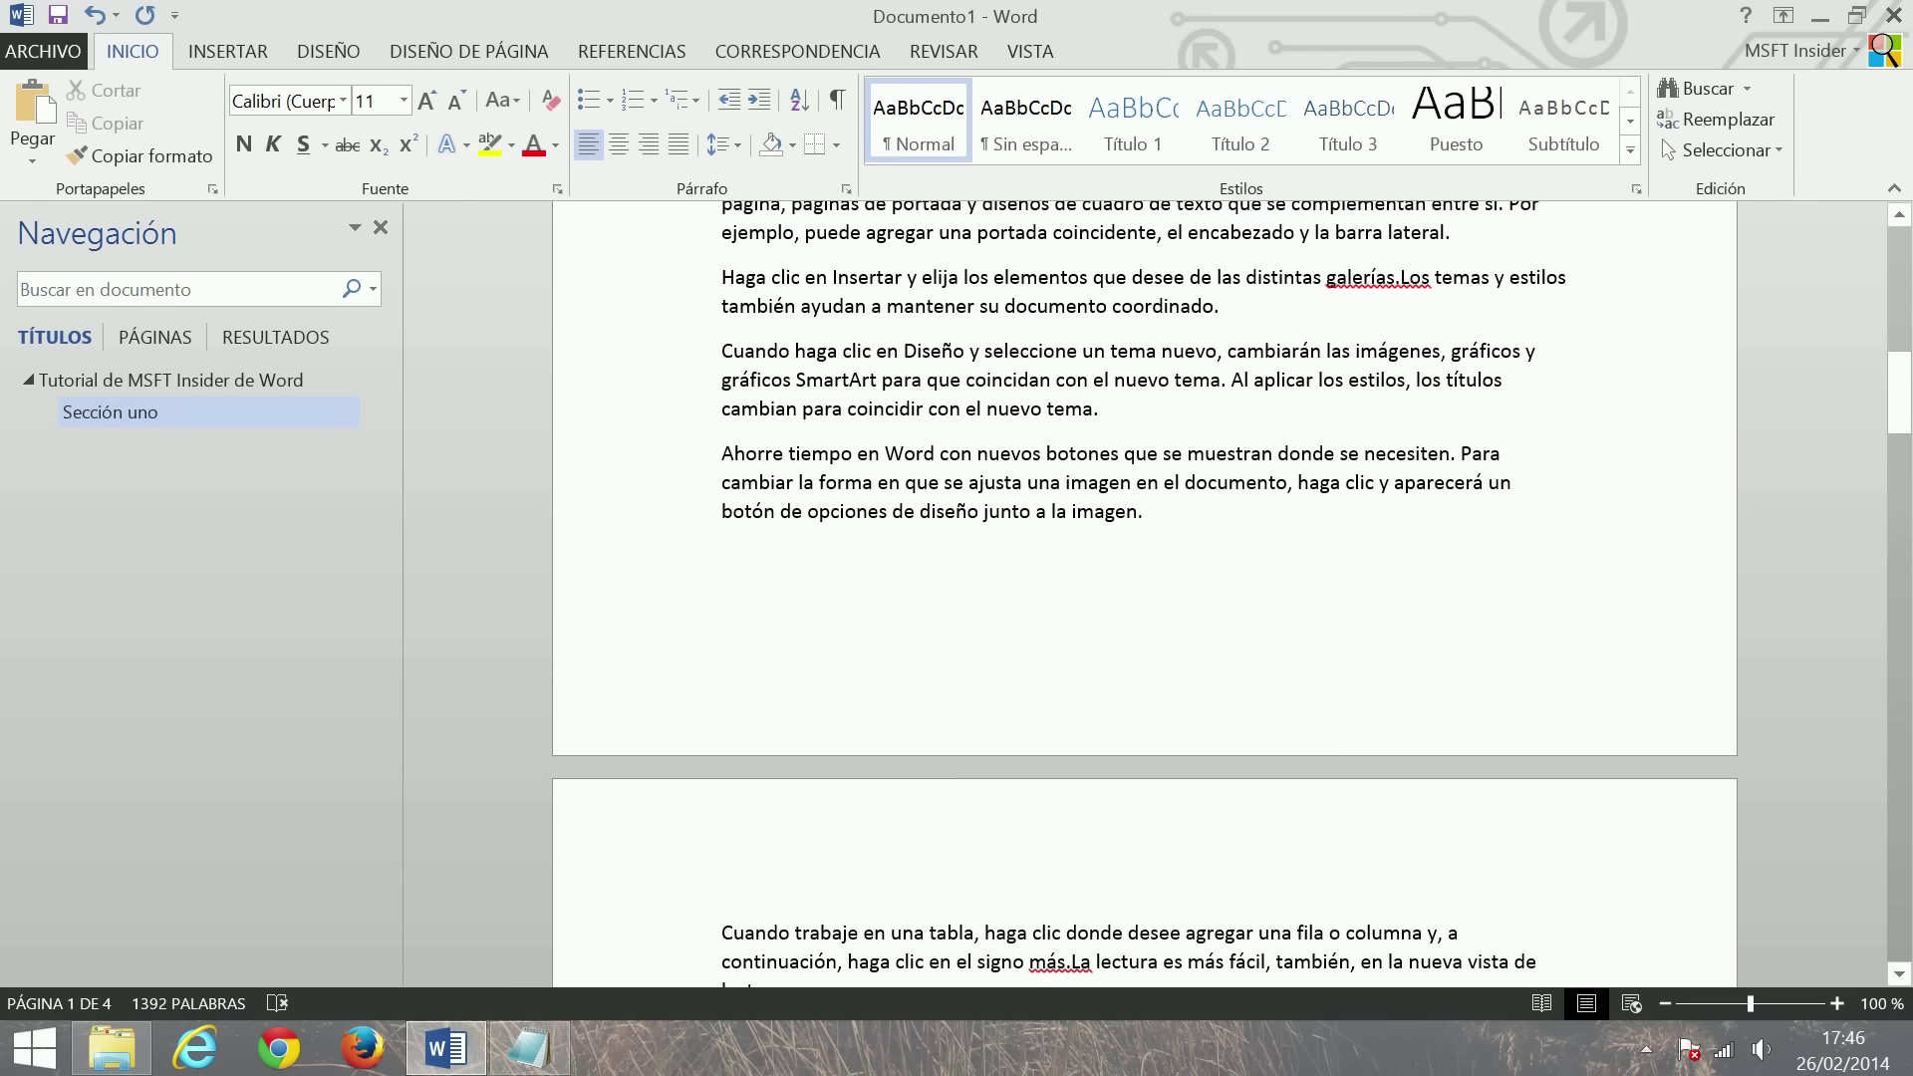
pyautogui.press('Down')
pyautogui.press('Down')
pyautogui.press('Down')
pyautogui.press('Return')
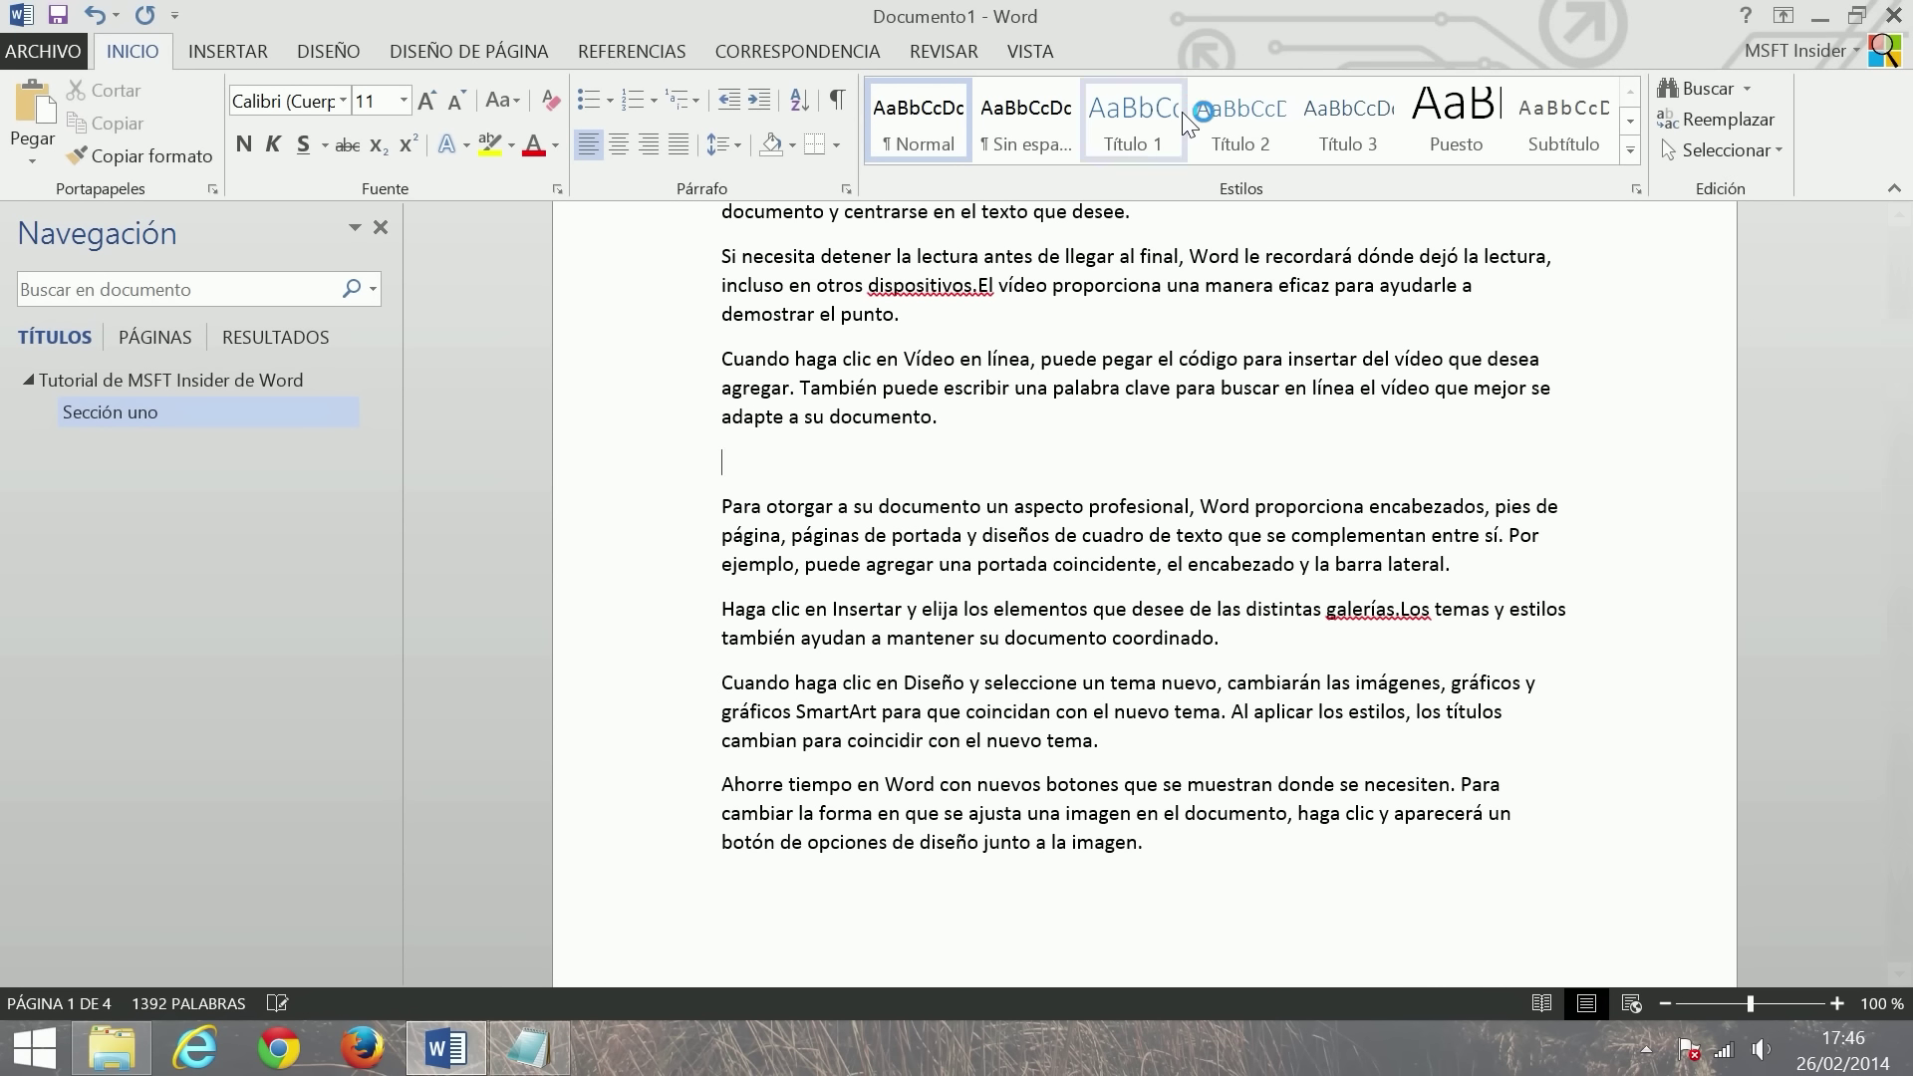
pyautogui.click(1240, 120)
pyautogui.write('Secció')
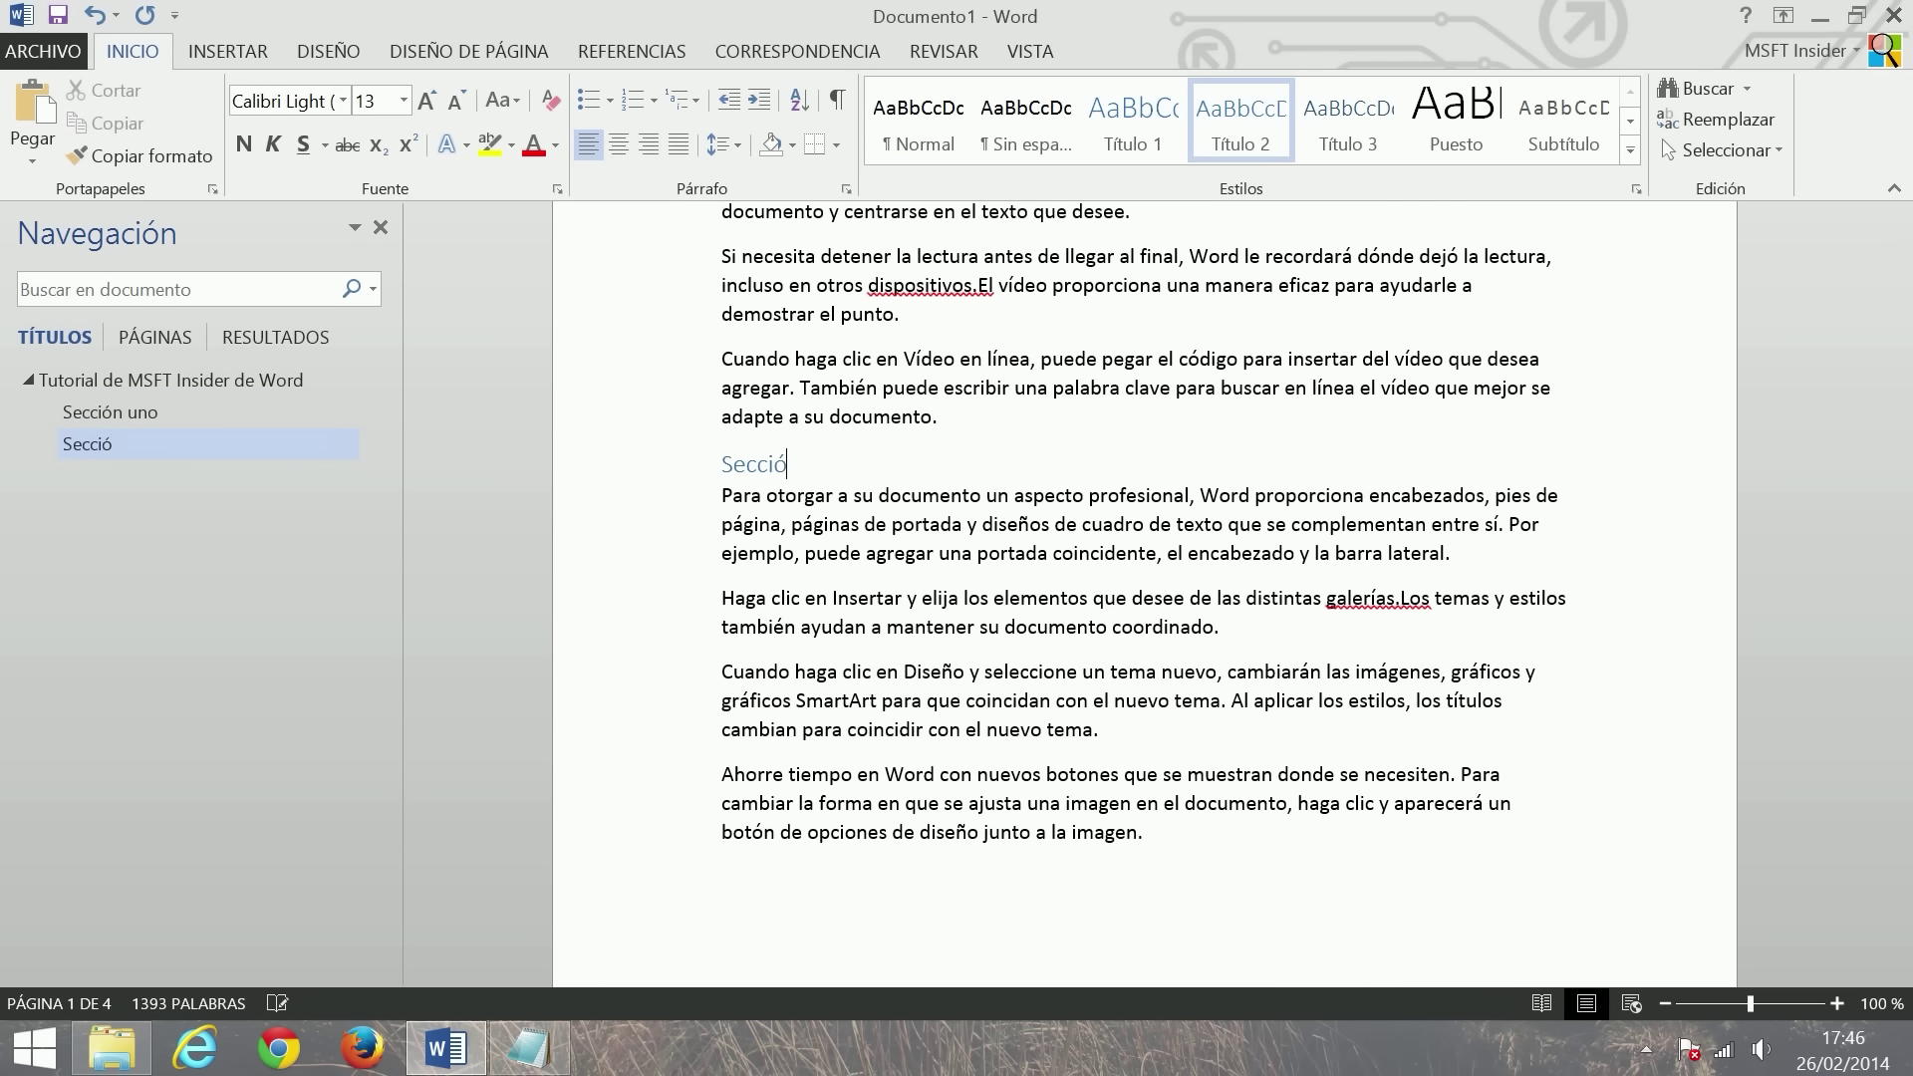
pyautogui.write('n 2')
# - Add the Título 2 heading 'Sección 3' after 'complementan entre sí.' with a new line below
pyautogui.scroll(-10, 1146, 598)
pyautogui.scroll(-1, 1145, 598)
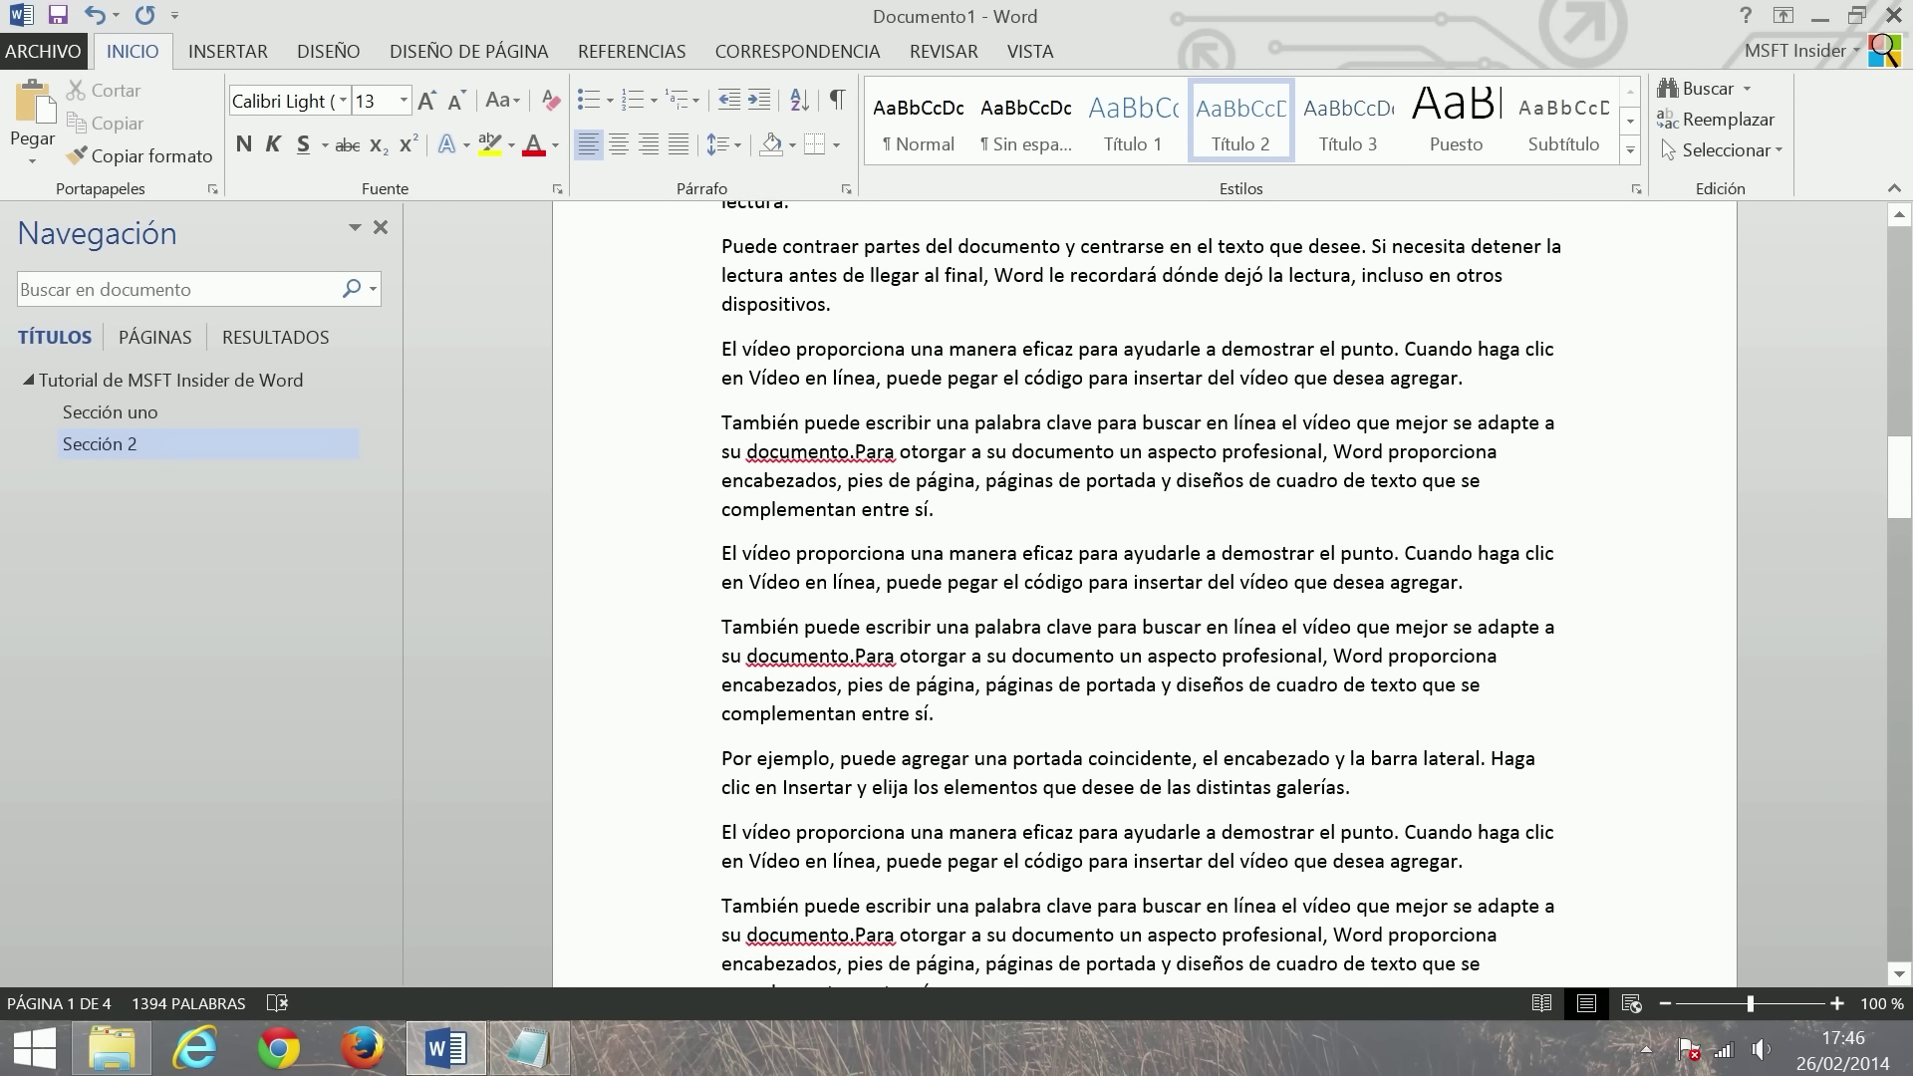
pyautogui.click(937, 509)
pyautogui.press('Return')
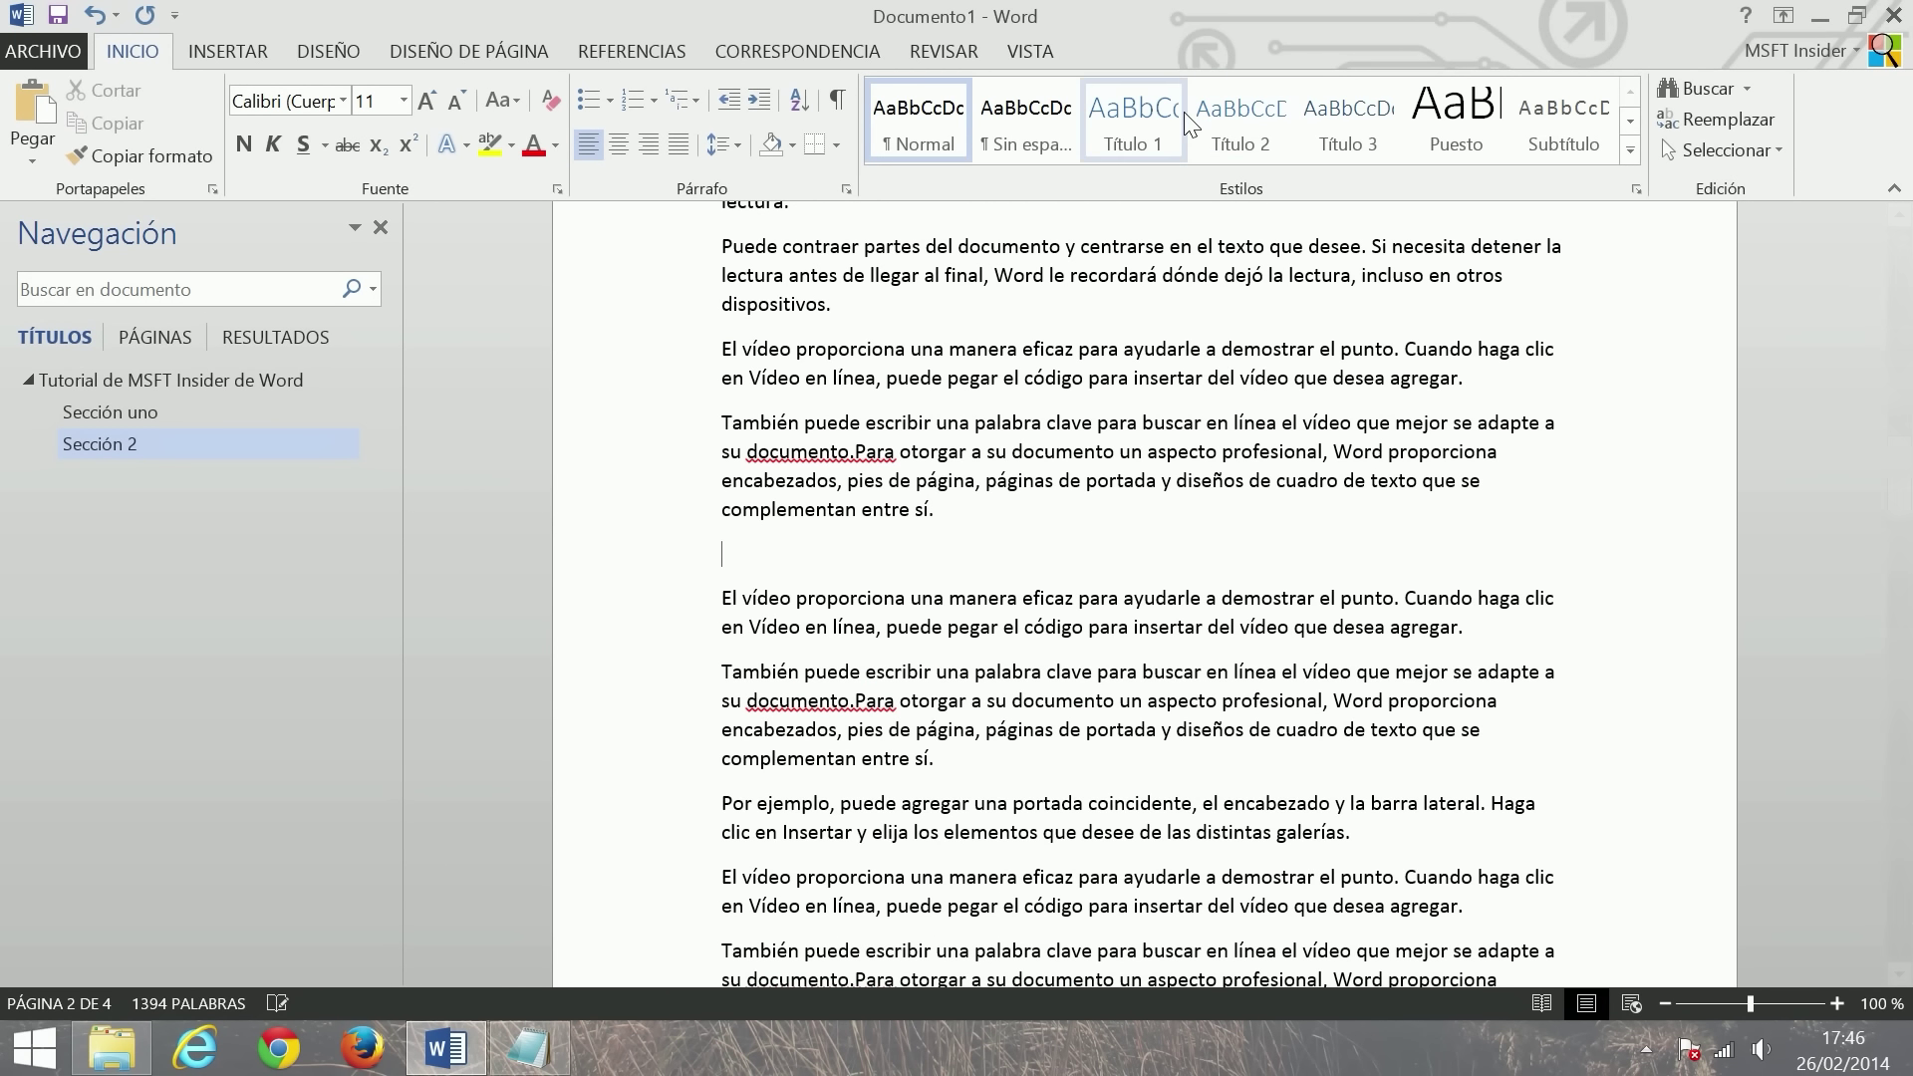
pyautogui.click(1235, 125)
pyautogui.write('Secció')
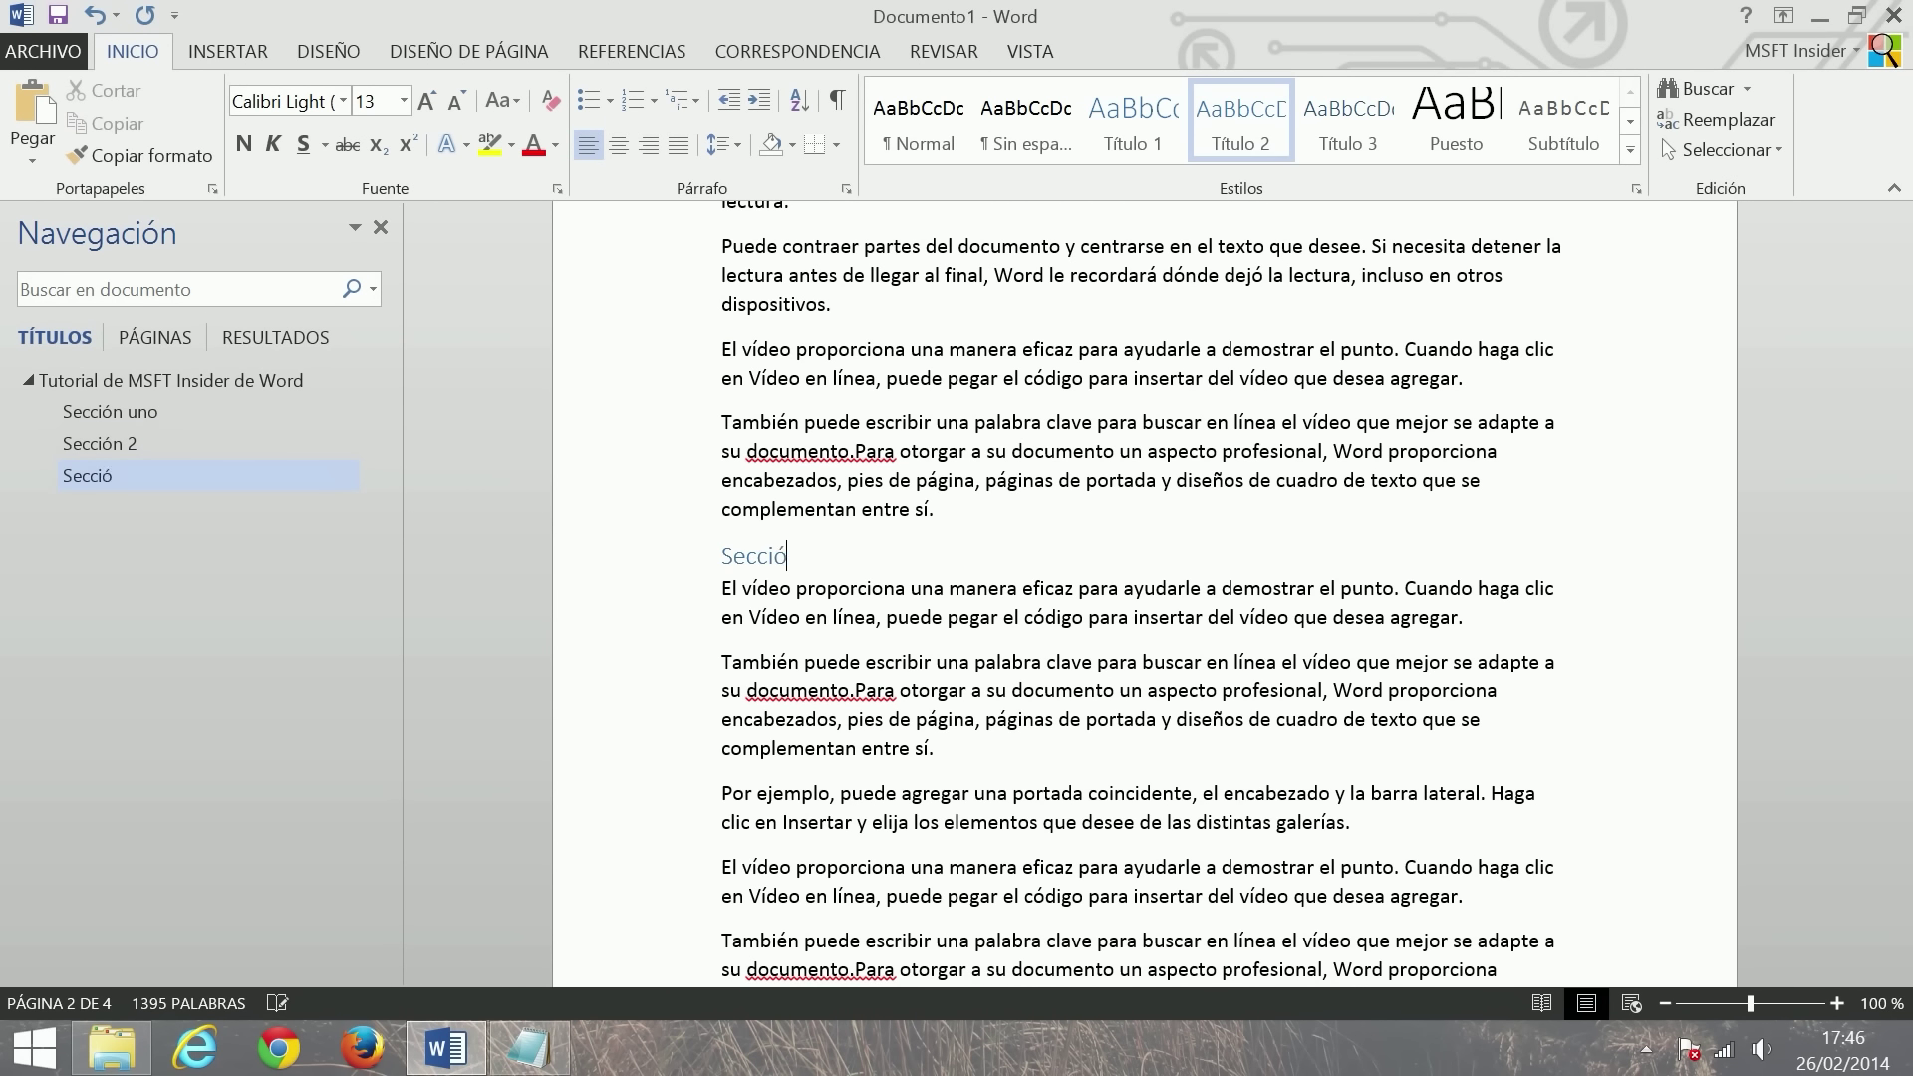
pyautogui.write('n 3')
pyautogui.scroll(-2, 1145, 598)
pyautogui.scroll(-2, 1145, 598)
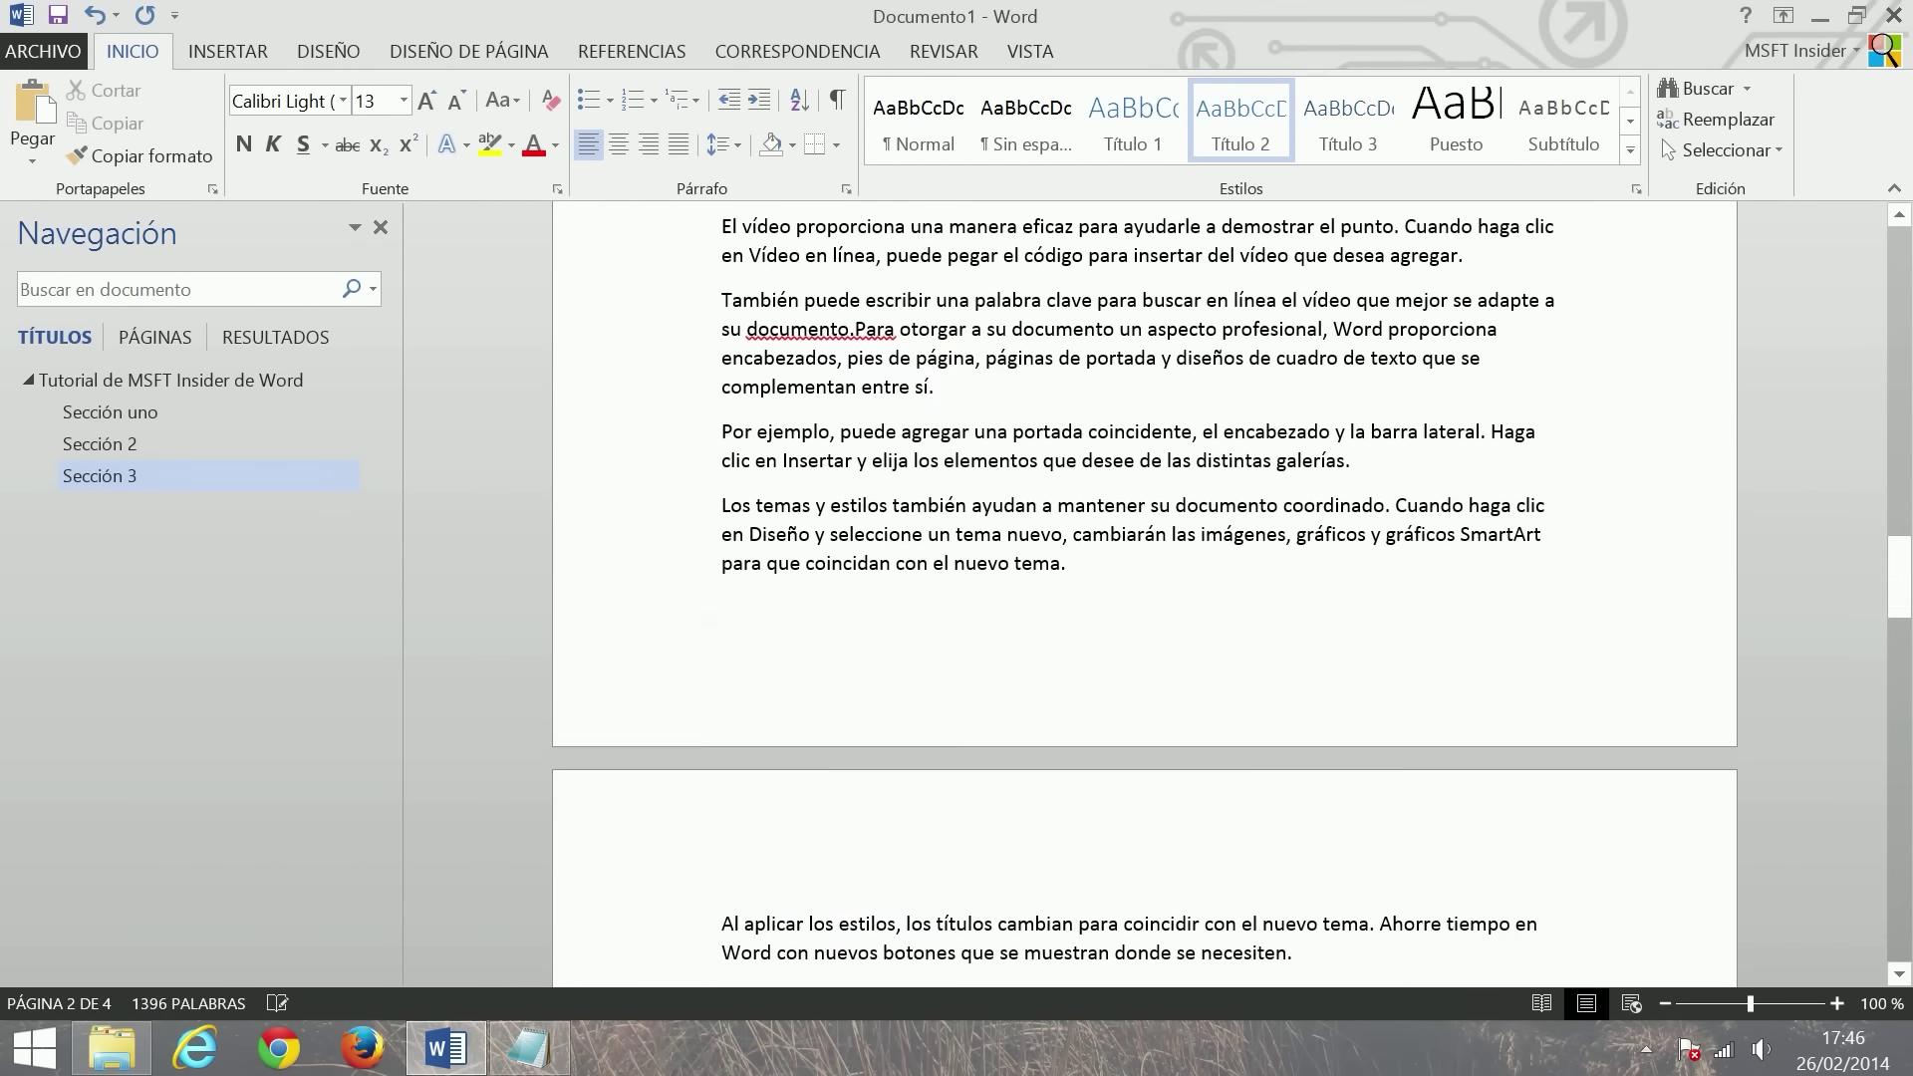
pyautogui.scroll(-5, 1146, 598)
pyautogui.scroll(-5, 1146, 598)
pyautogui.scroll(-3, 1146, 598)
pyautogui.scroll(-1, 1146, 597)
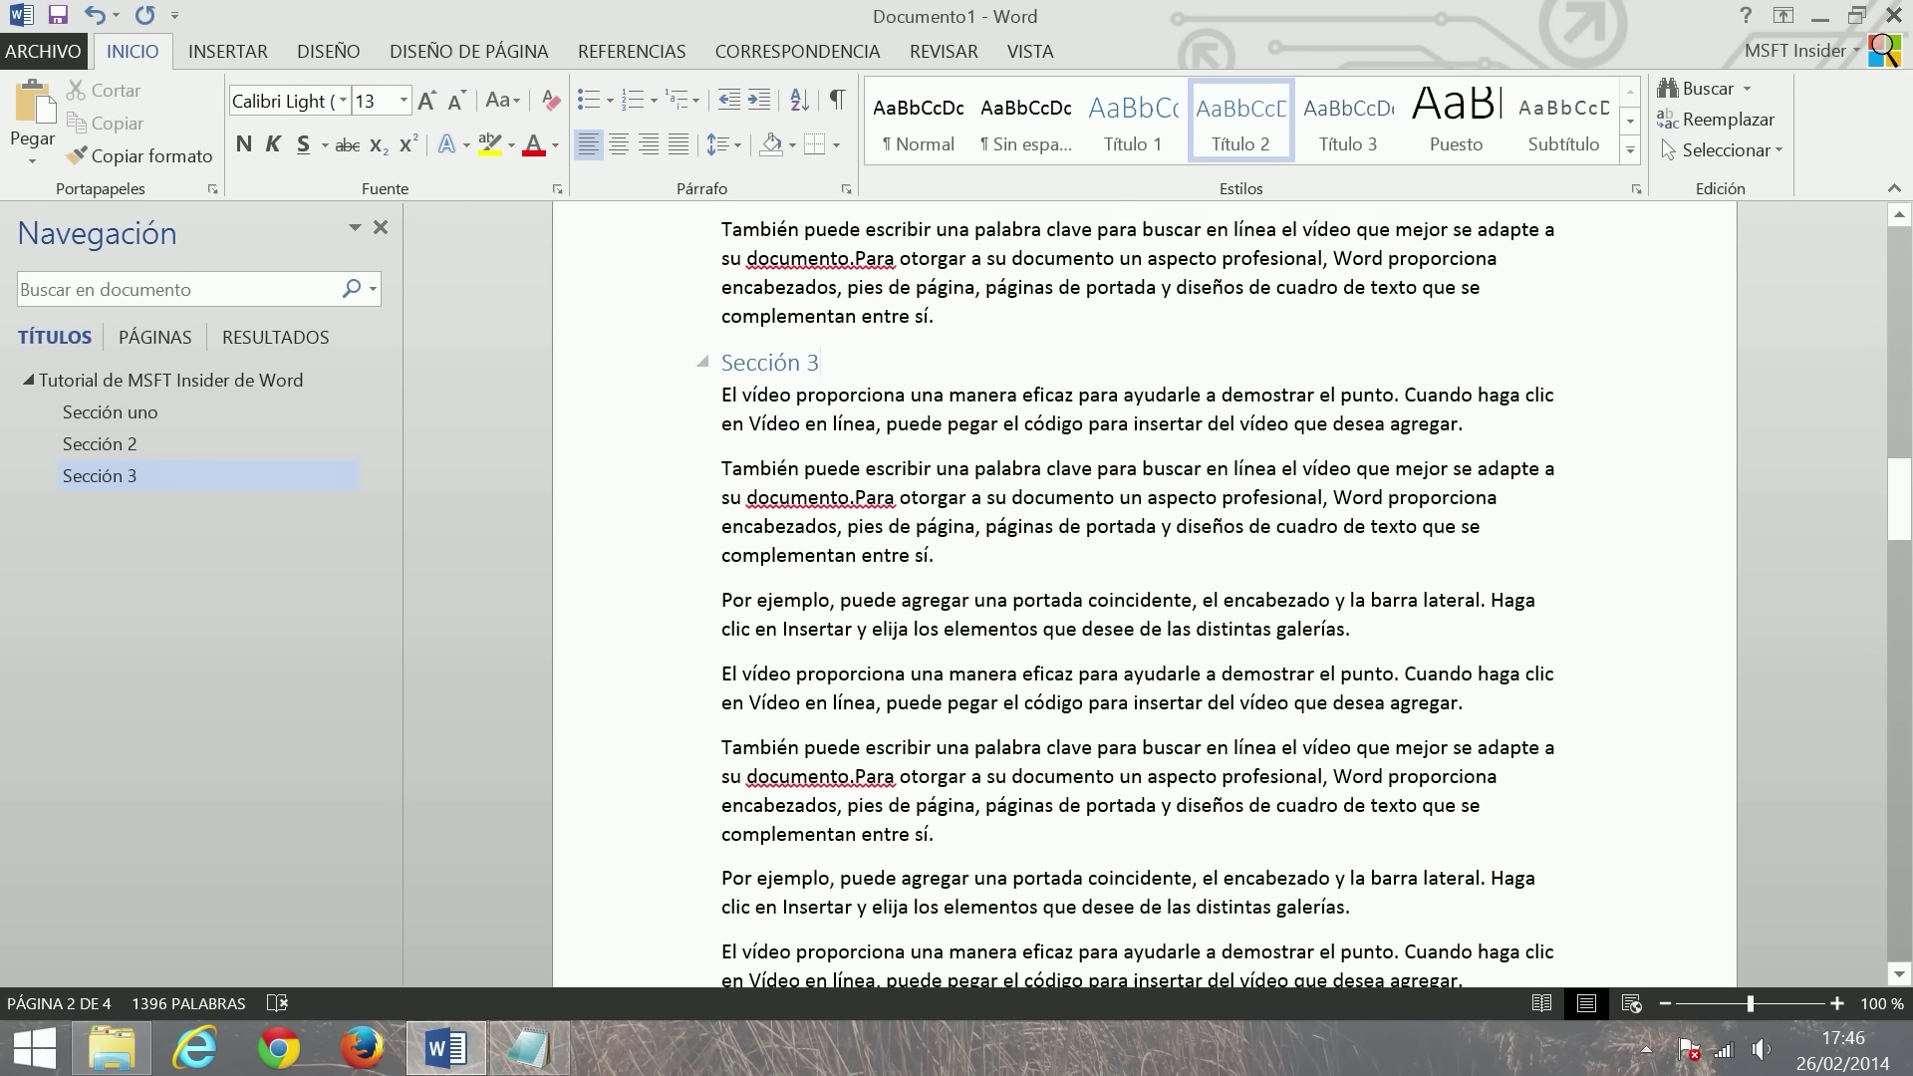
pyautogui.scroll(-1, 1146, 597)
pyautogui.press('Return')
# - Add the Título 3 subheading 'Subsección 1' under Sección 3
pyautogui.hotkey('ctrl', 'alt', '3')
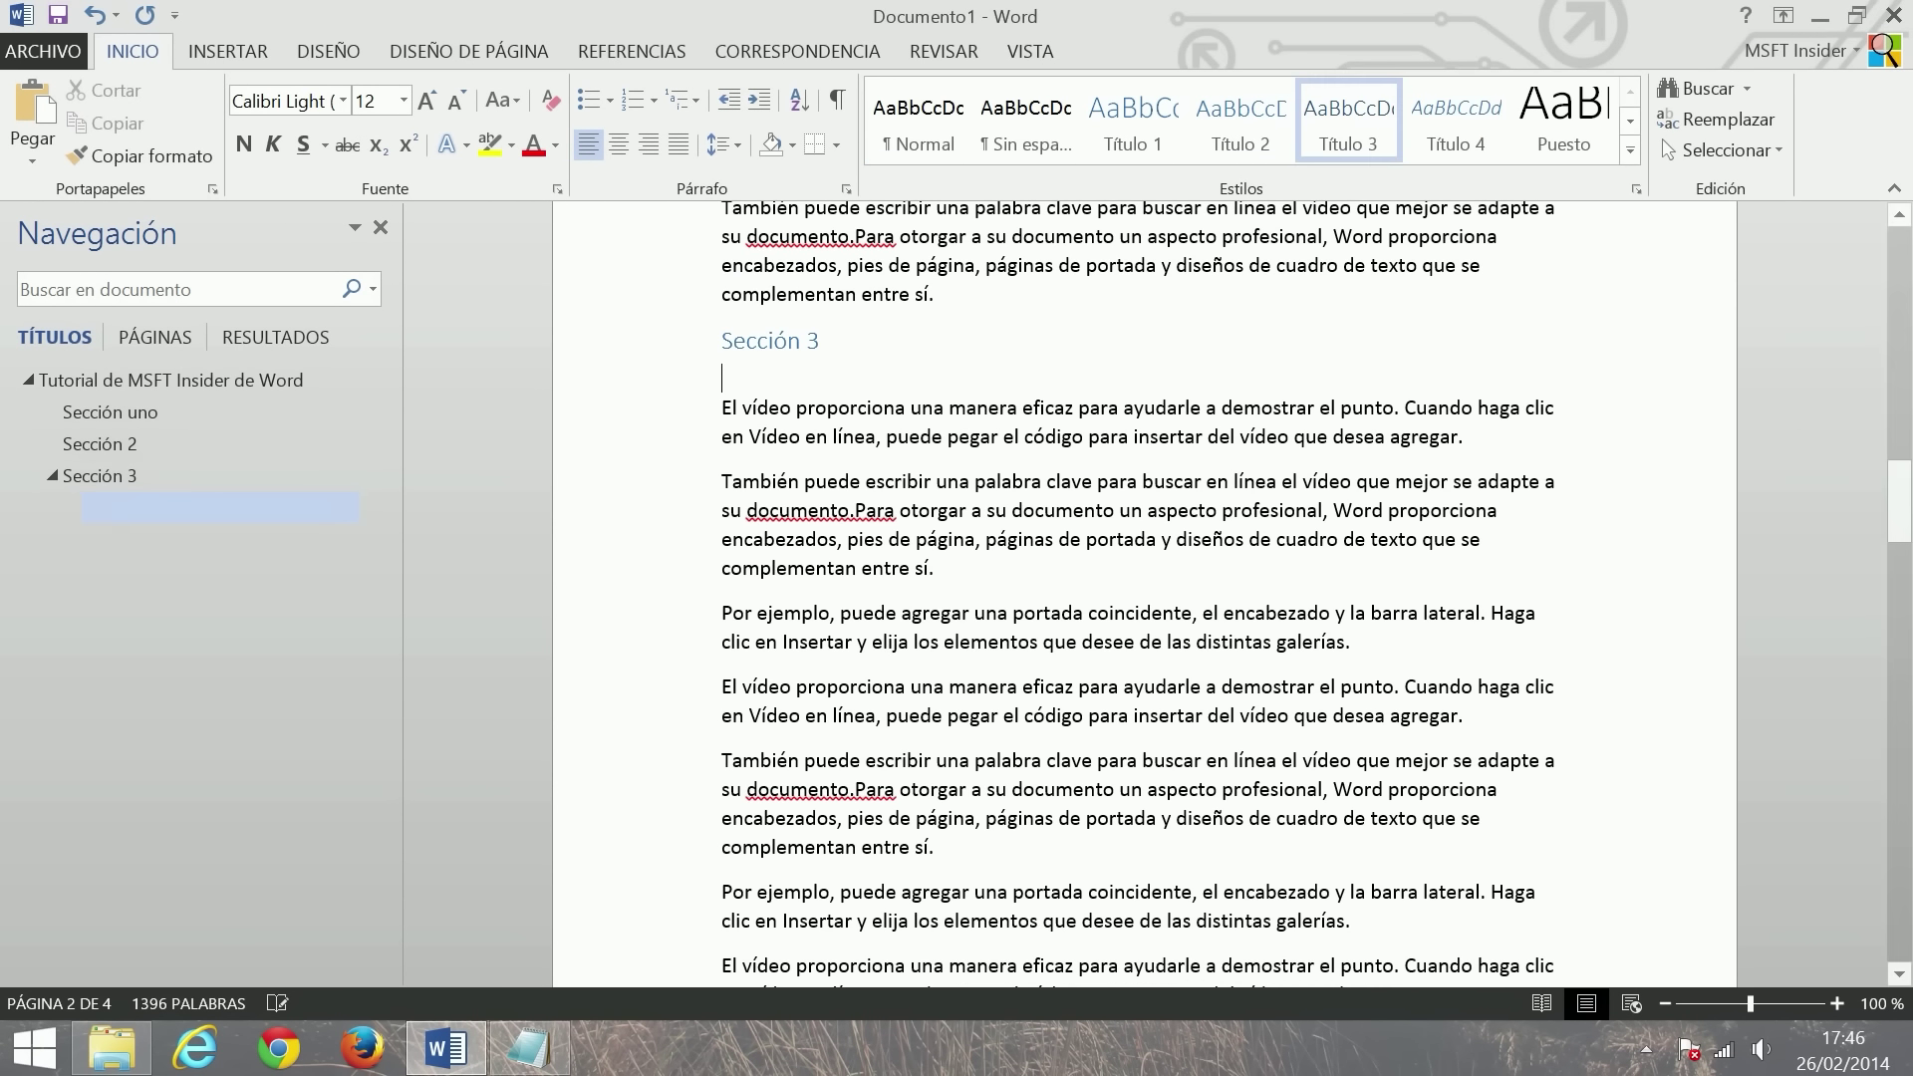
pyautogui.write('Subse')
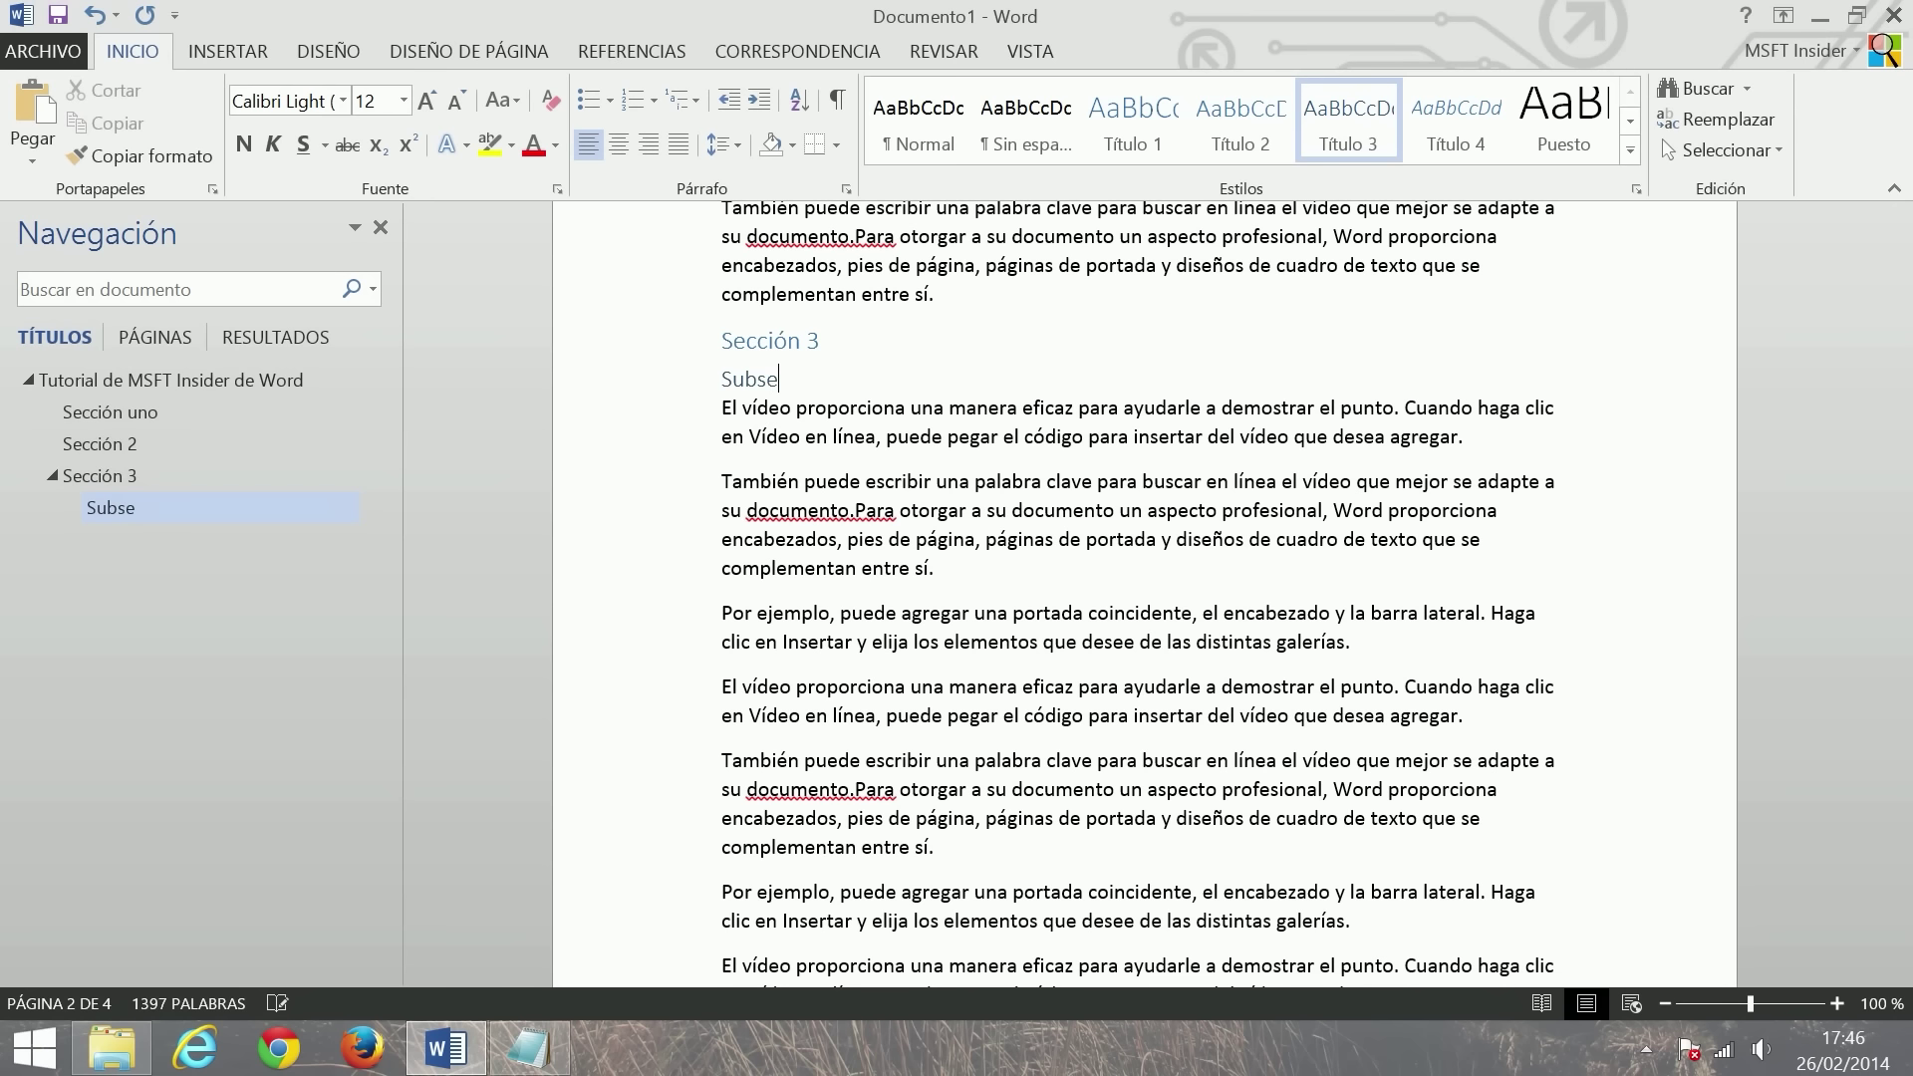
pyautogui.write('cción 1')
pyautogui.scroll(-5, 1146, 598)
pyautogui.scroll(-5, 1145, 597)
pyautogui.scroll(-5, 1146, 598)
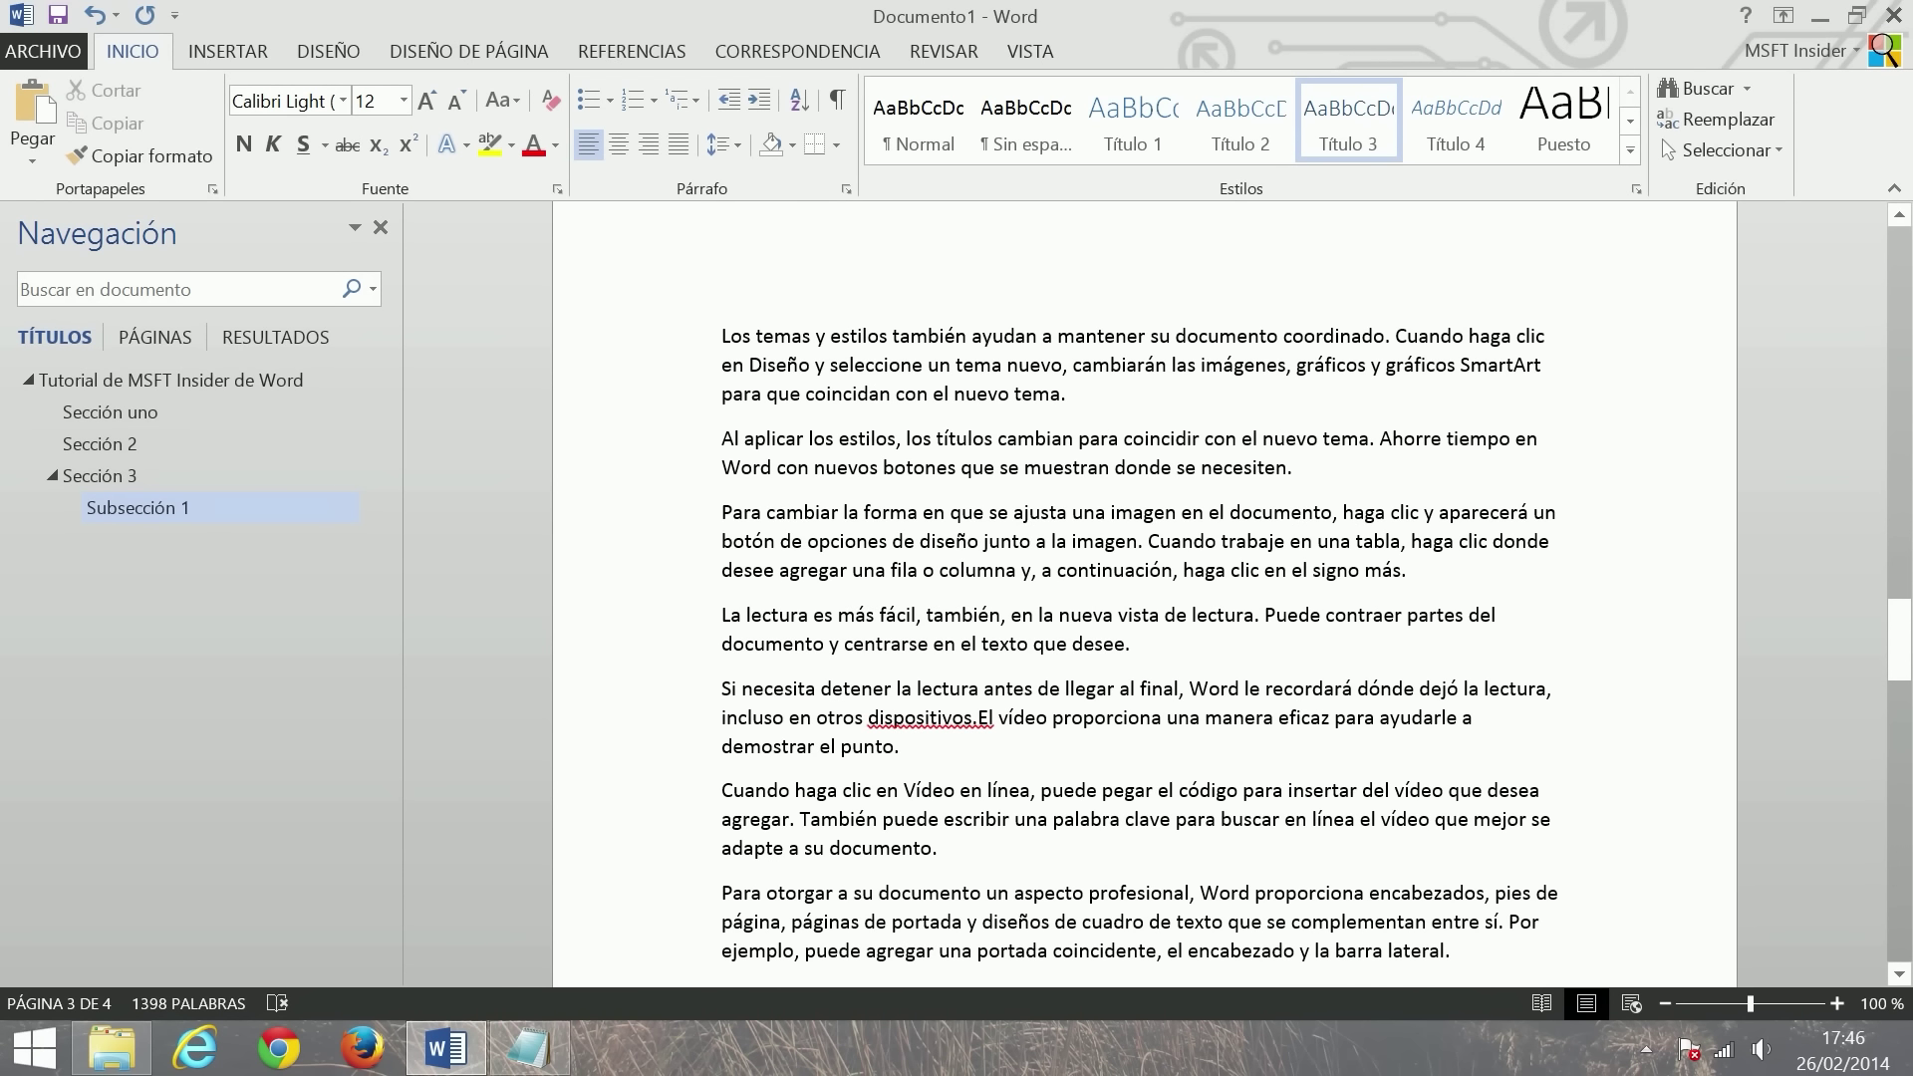
# - Add Título 3 'Subsección 2' after 'signo más.' and a blank line atop page 4
pyautogui.click(1406, 570)
pyautogui.press('Return')
pyautogui.hotkey('ctrl', 'alt', '3')
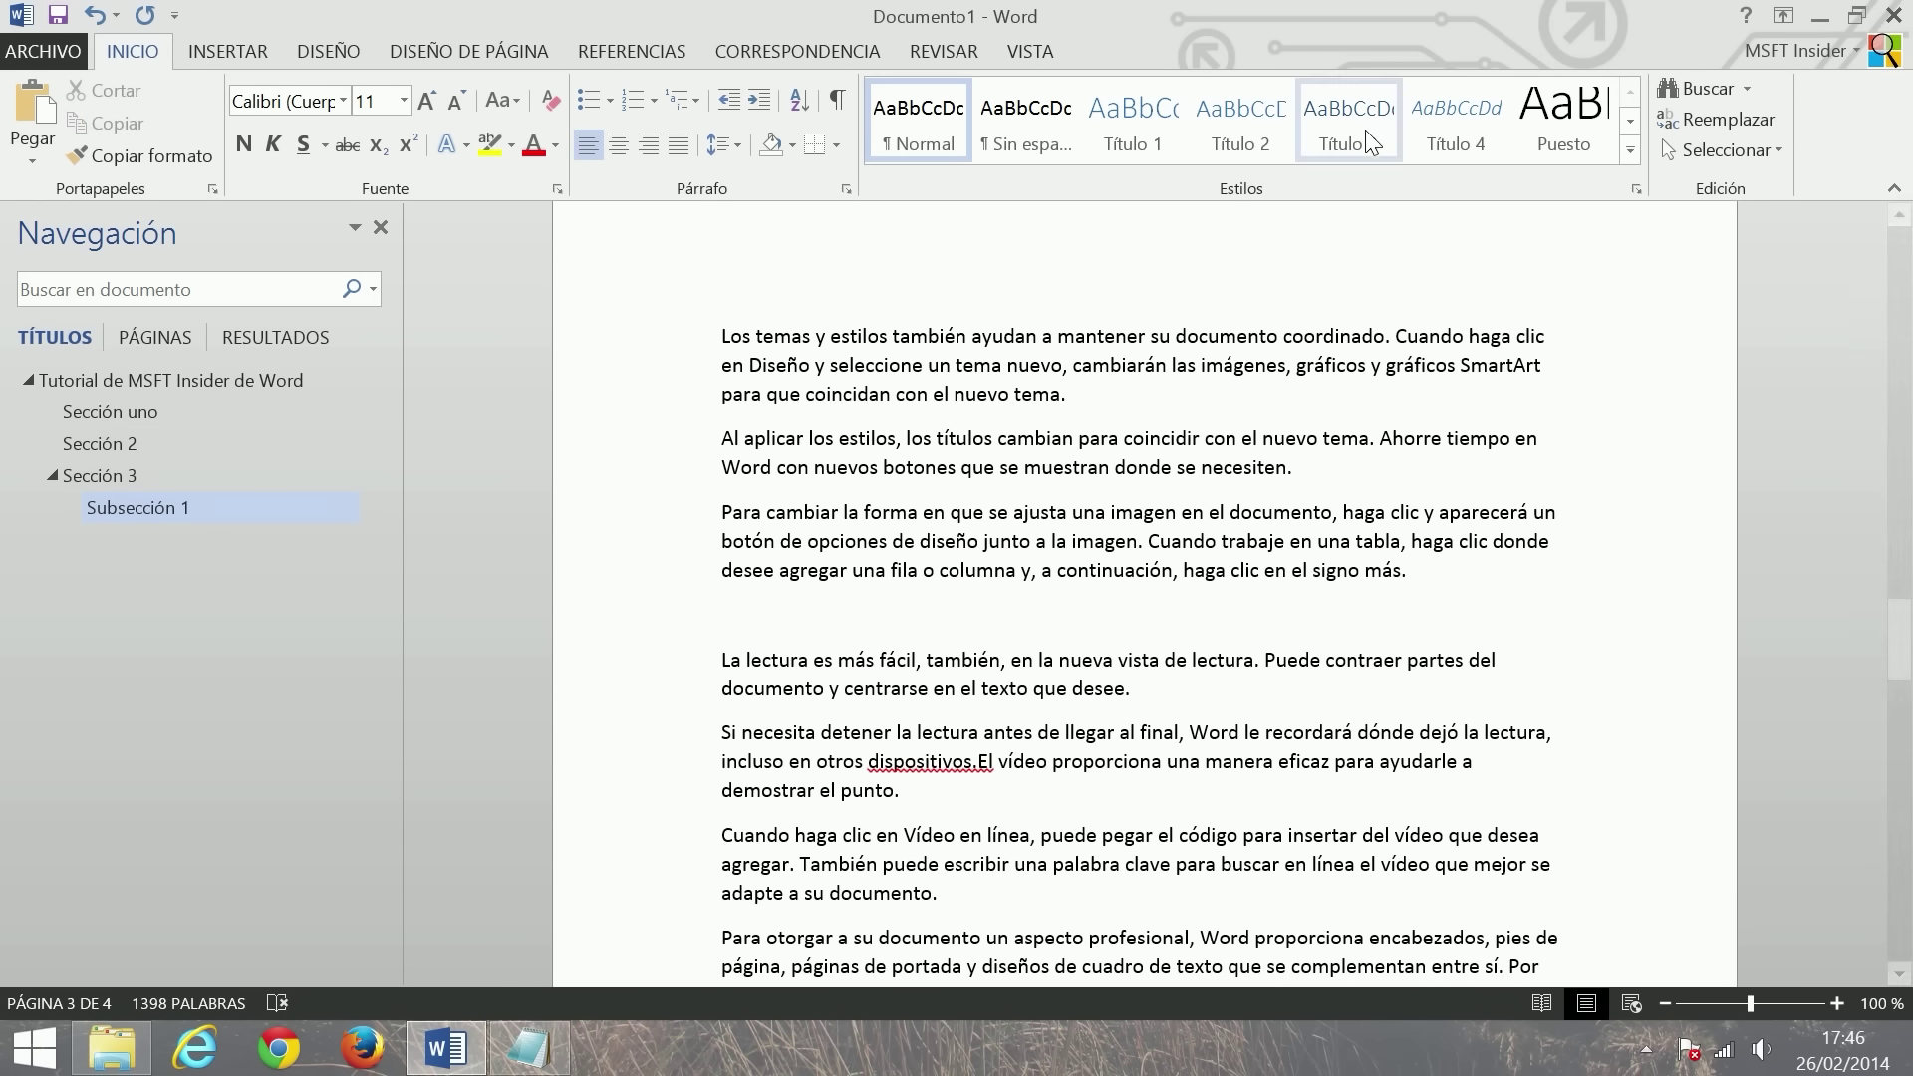
pyautogui.write('Subse')
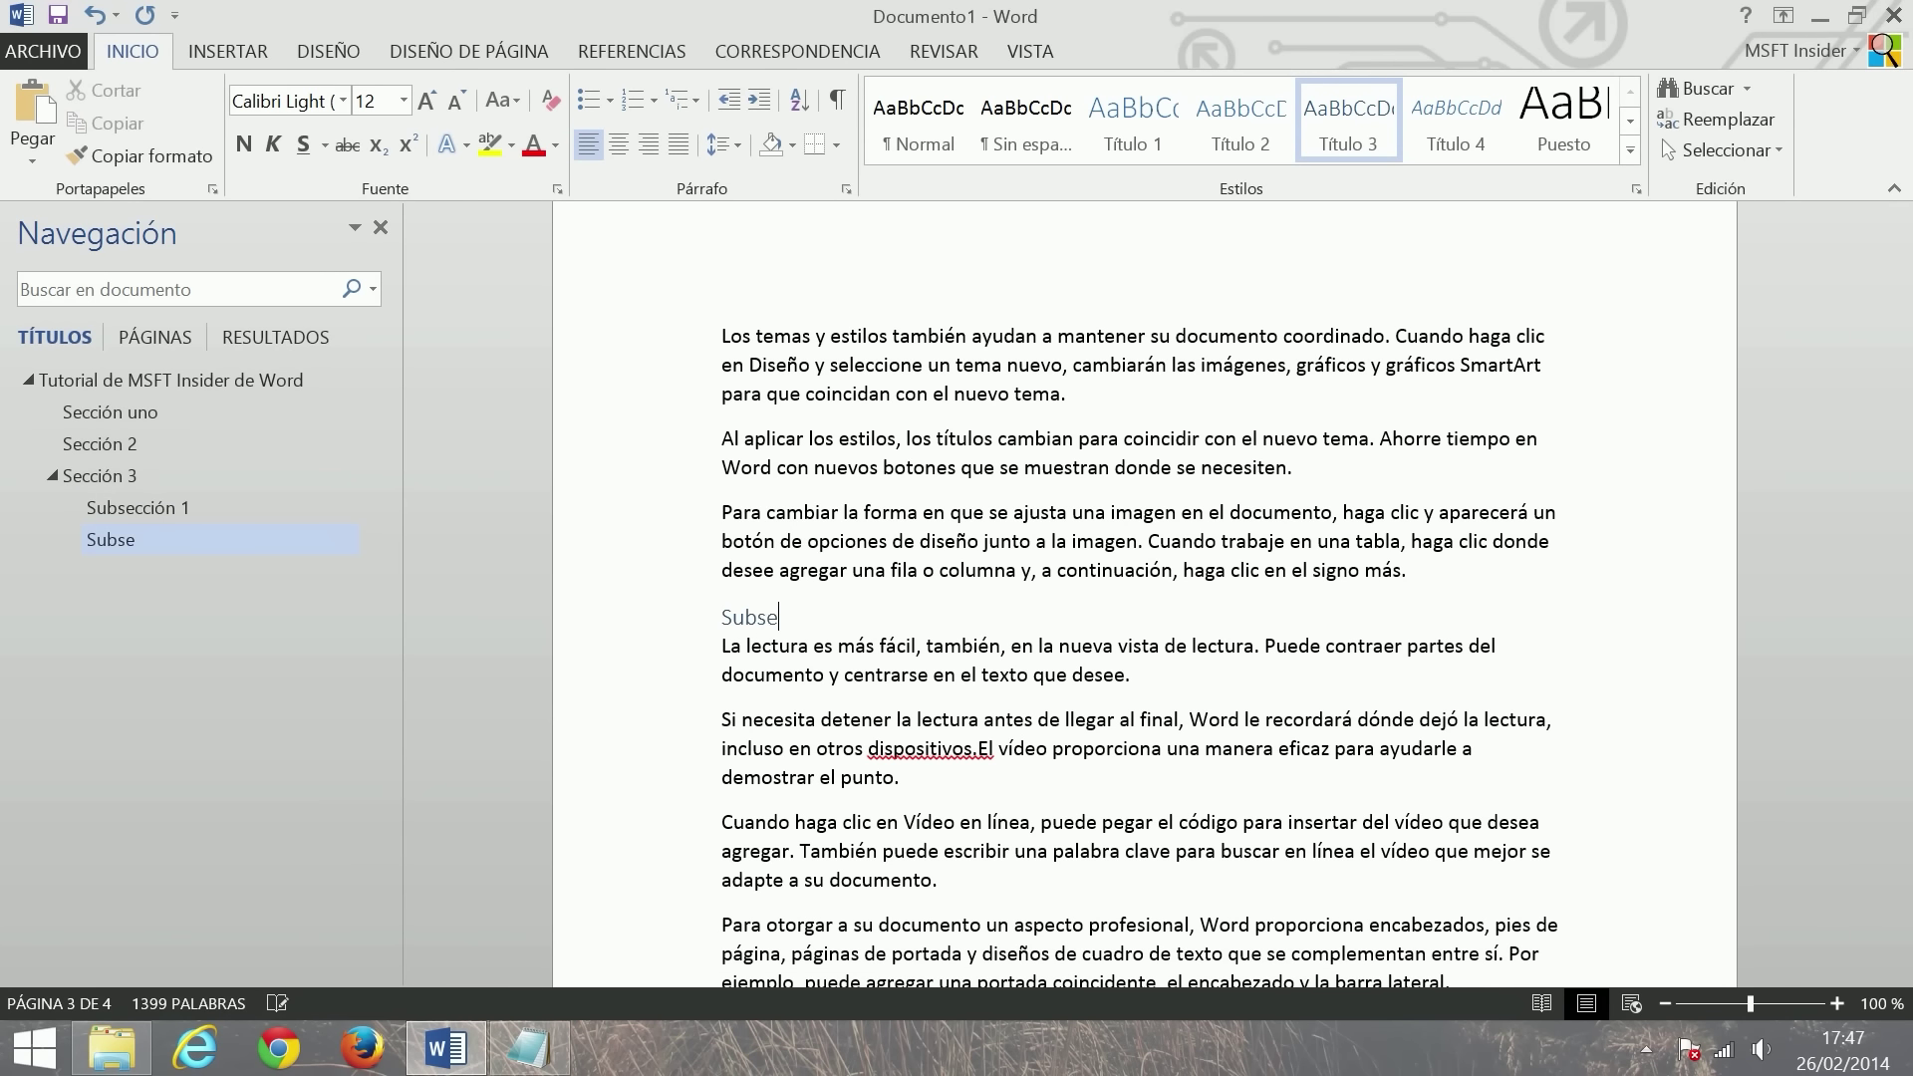
pyautogui.write('cción 2')
pyautogui.click(844, 674)
pyautogui.scroll(-1, 844, 675)
pyautogui.scroll(-10, 844, 643)
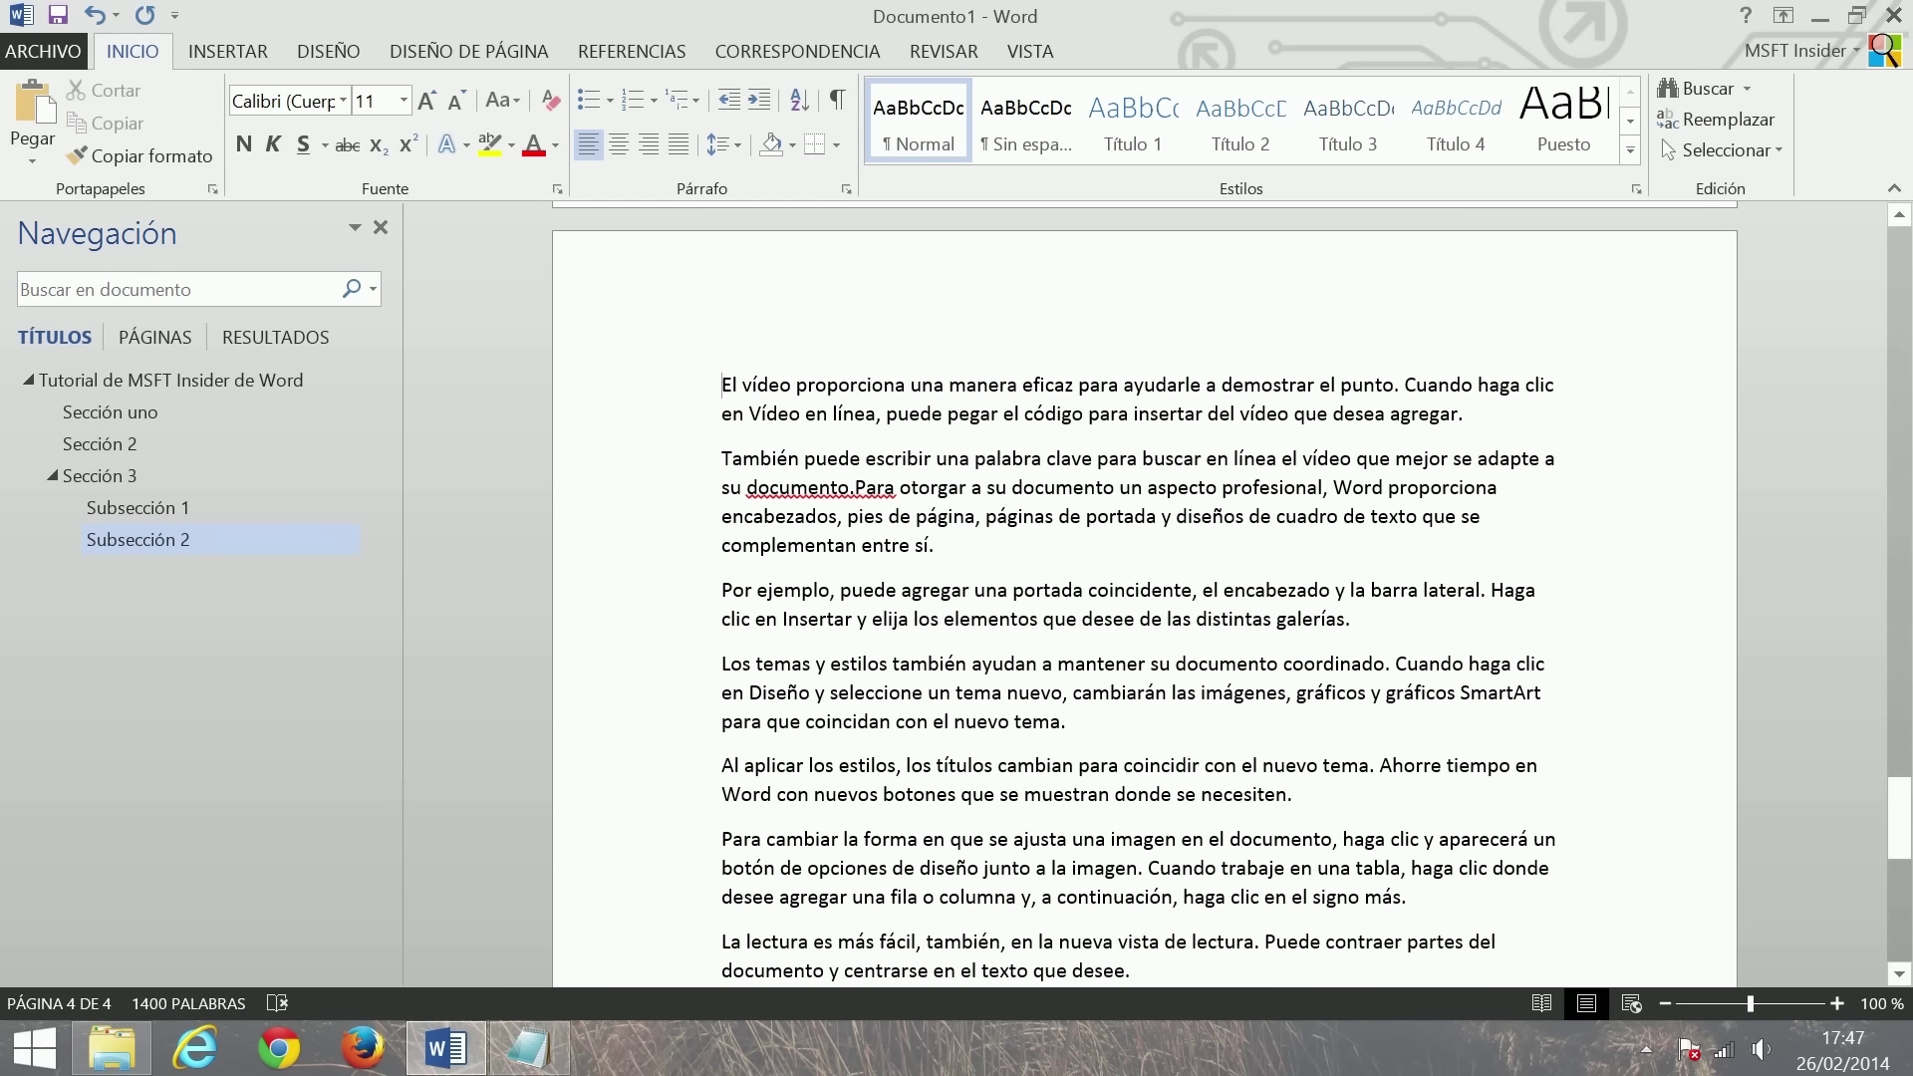
pyautogui.press('Return')
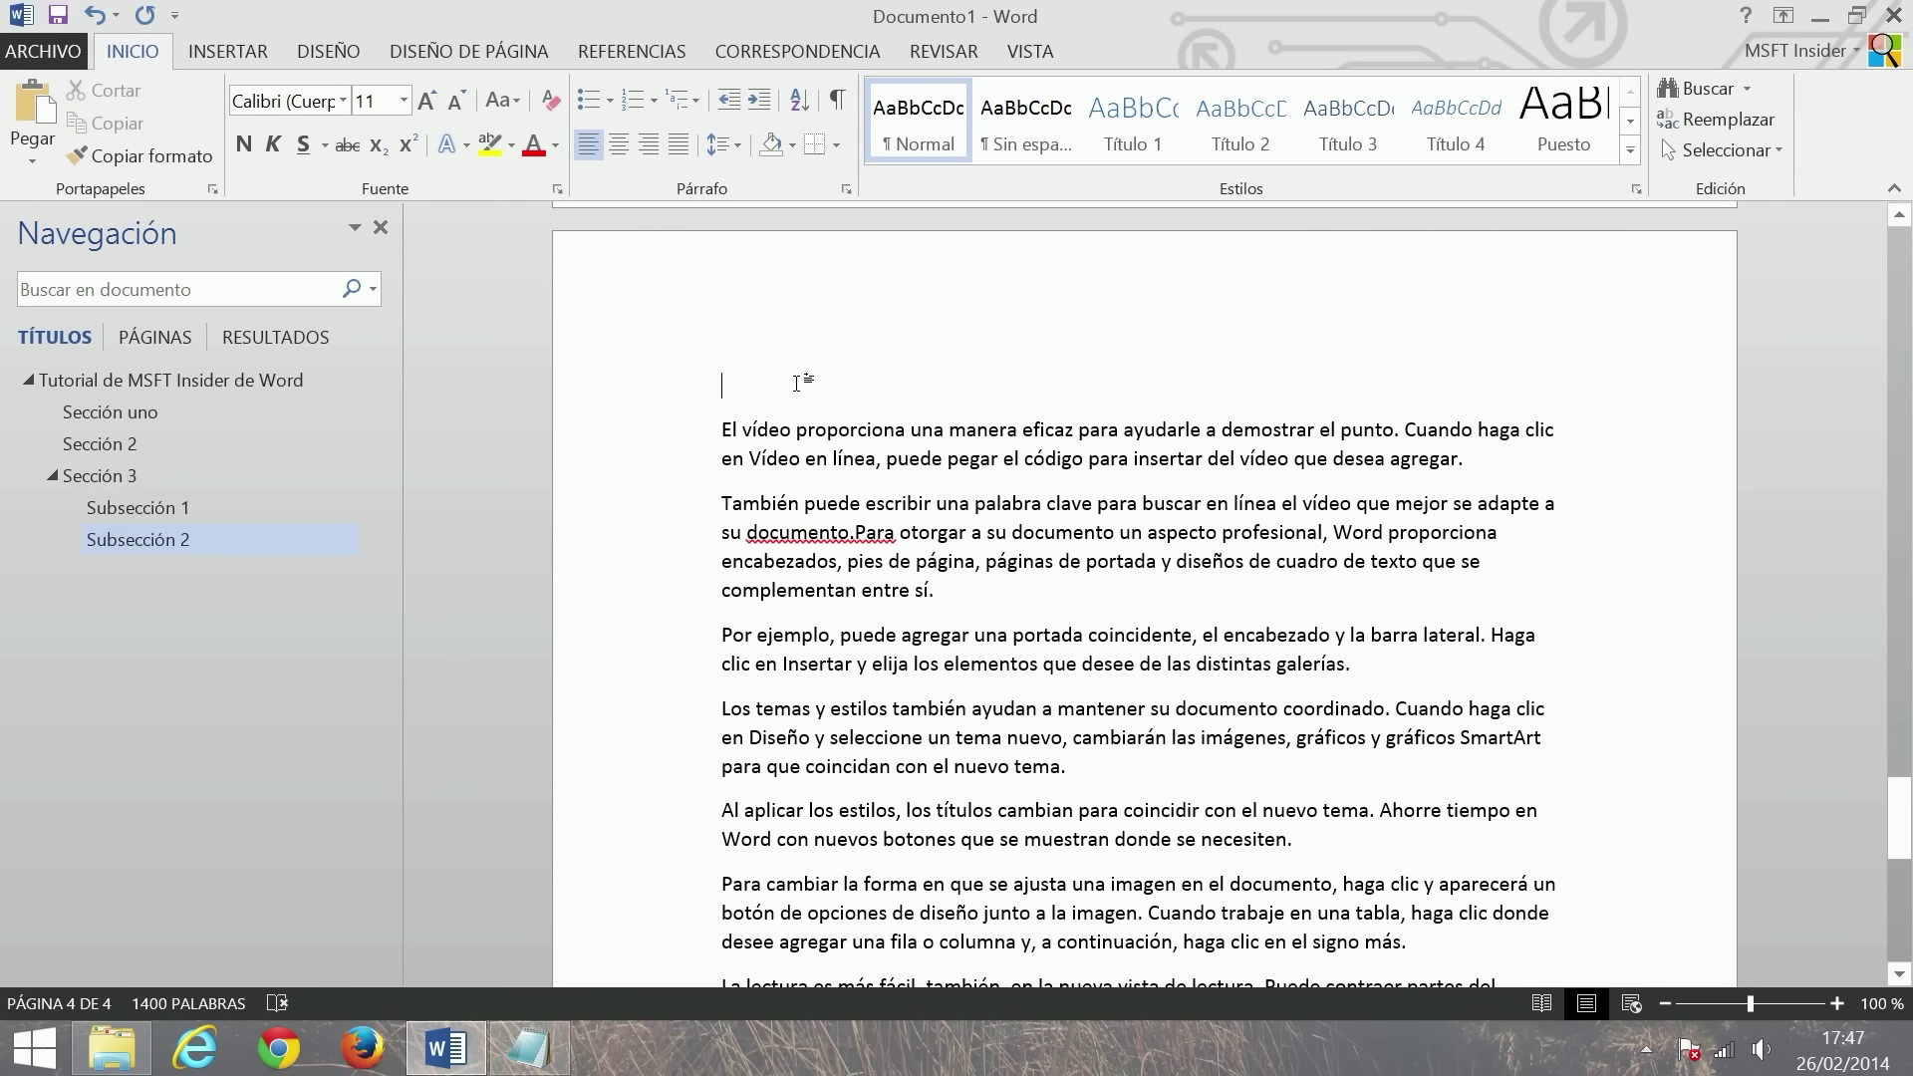
# - Make the blank line a Título 1 heading 'Segunda parte del tutorial'
pyautogui.click(1133, 122)
pyautogui.write('Segu')
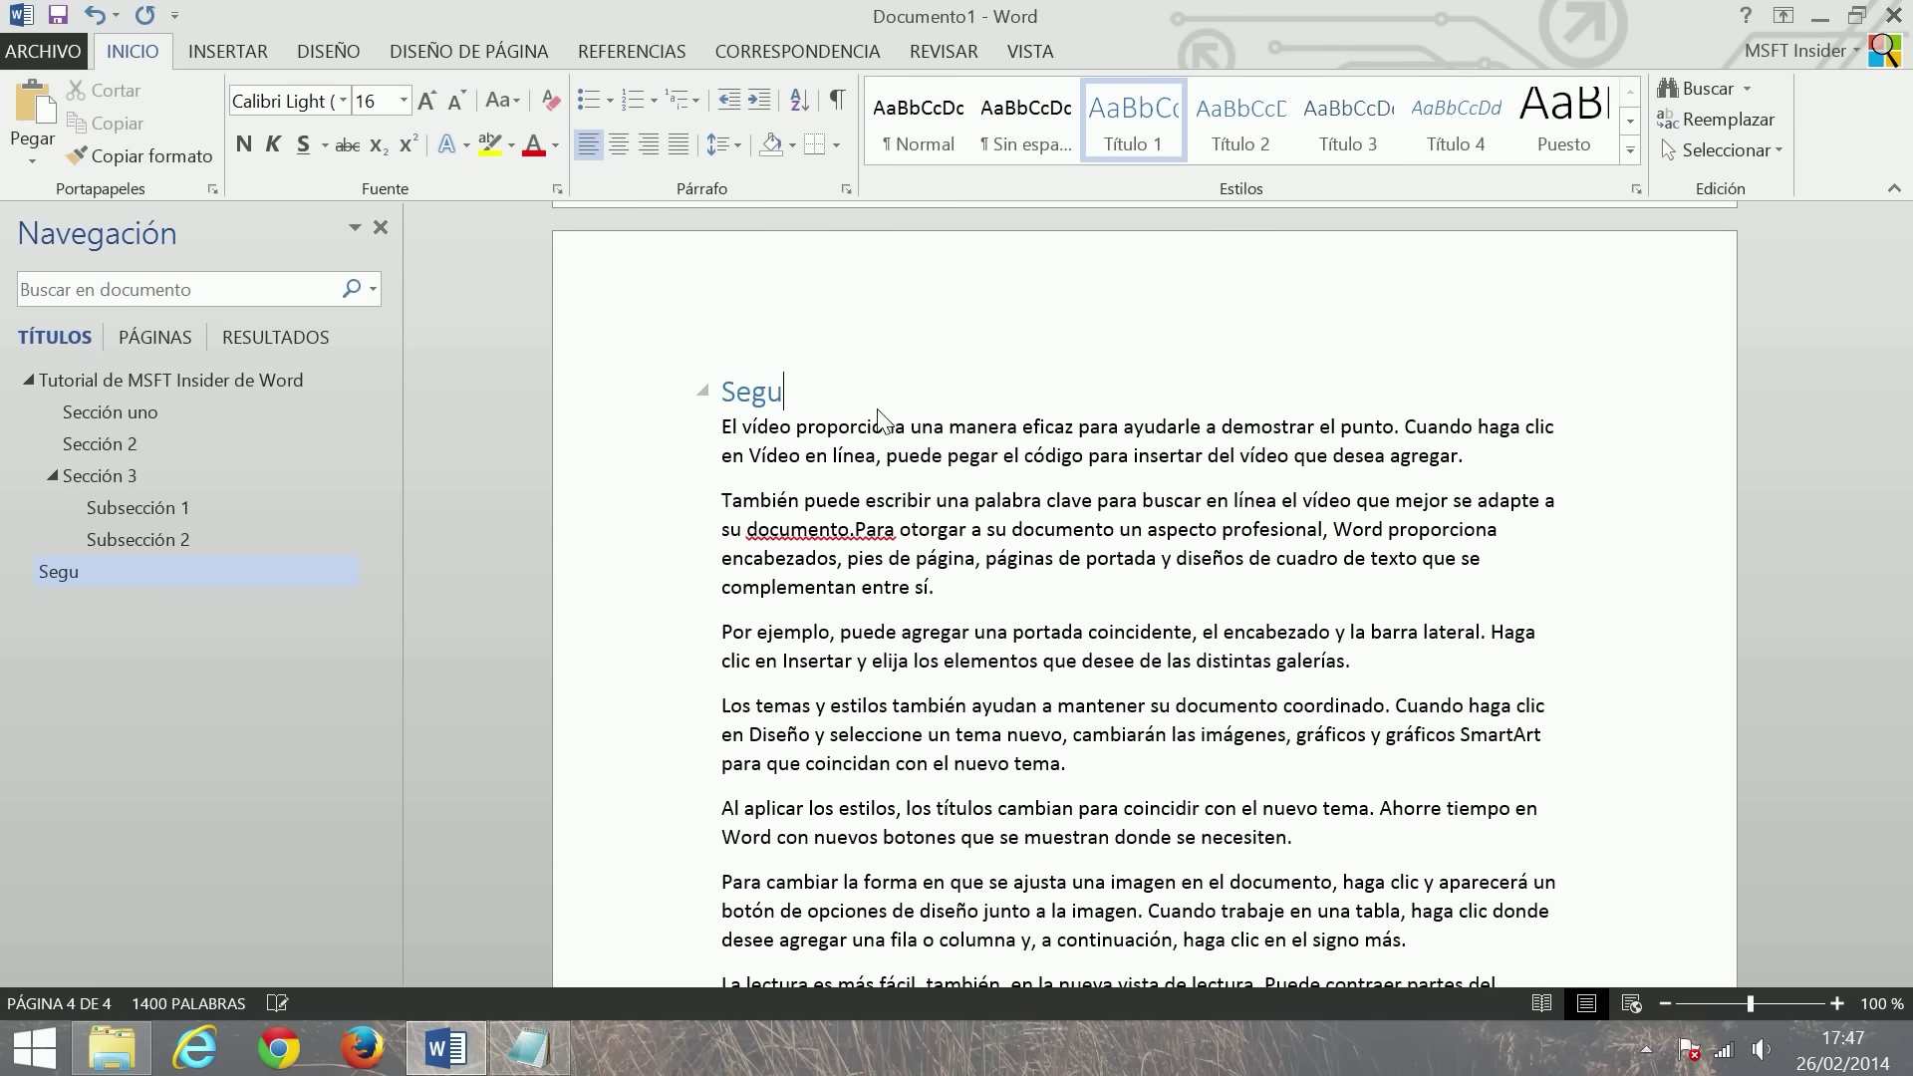
pyautogui.write('nda parte')
pyautogui.write(' del tutori')
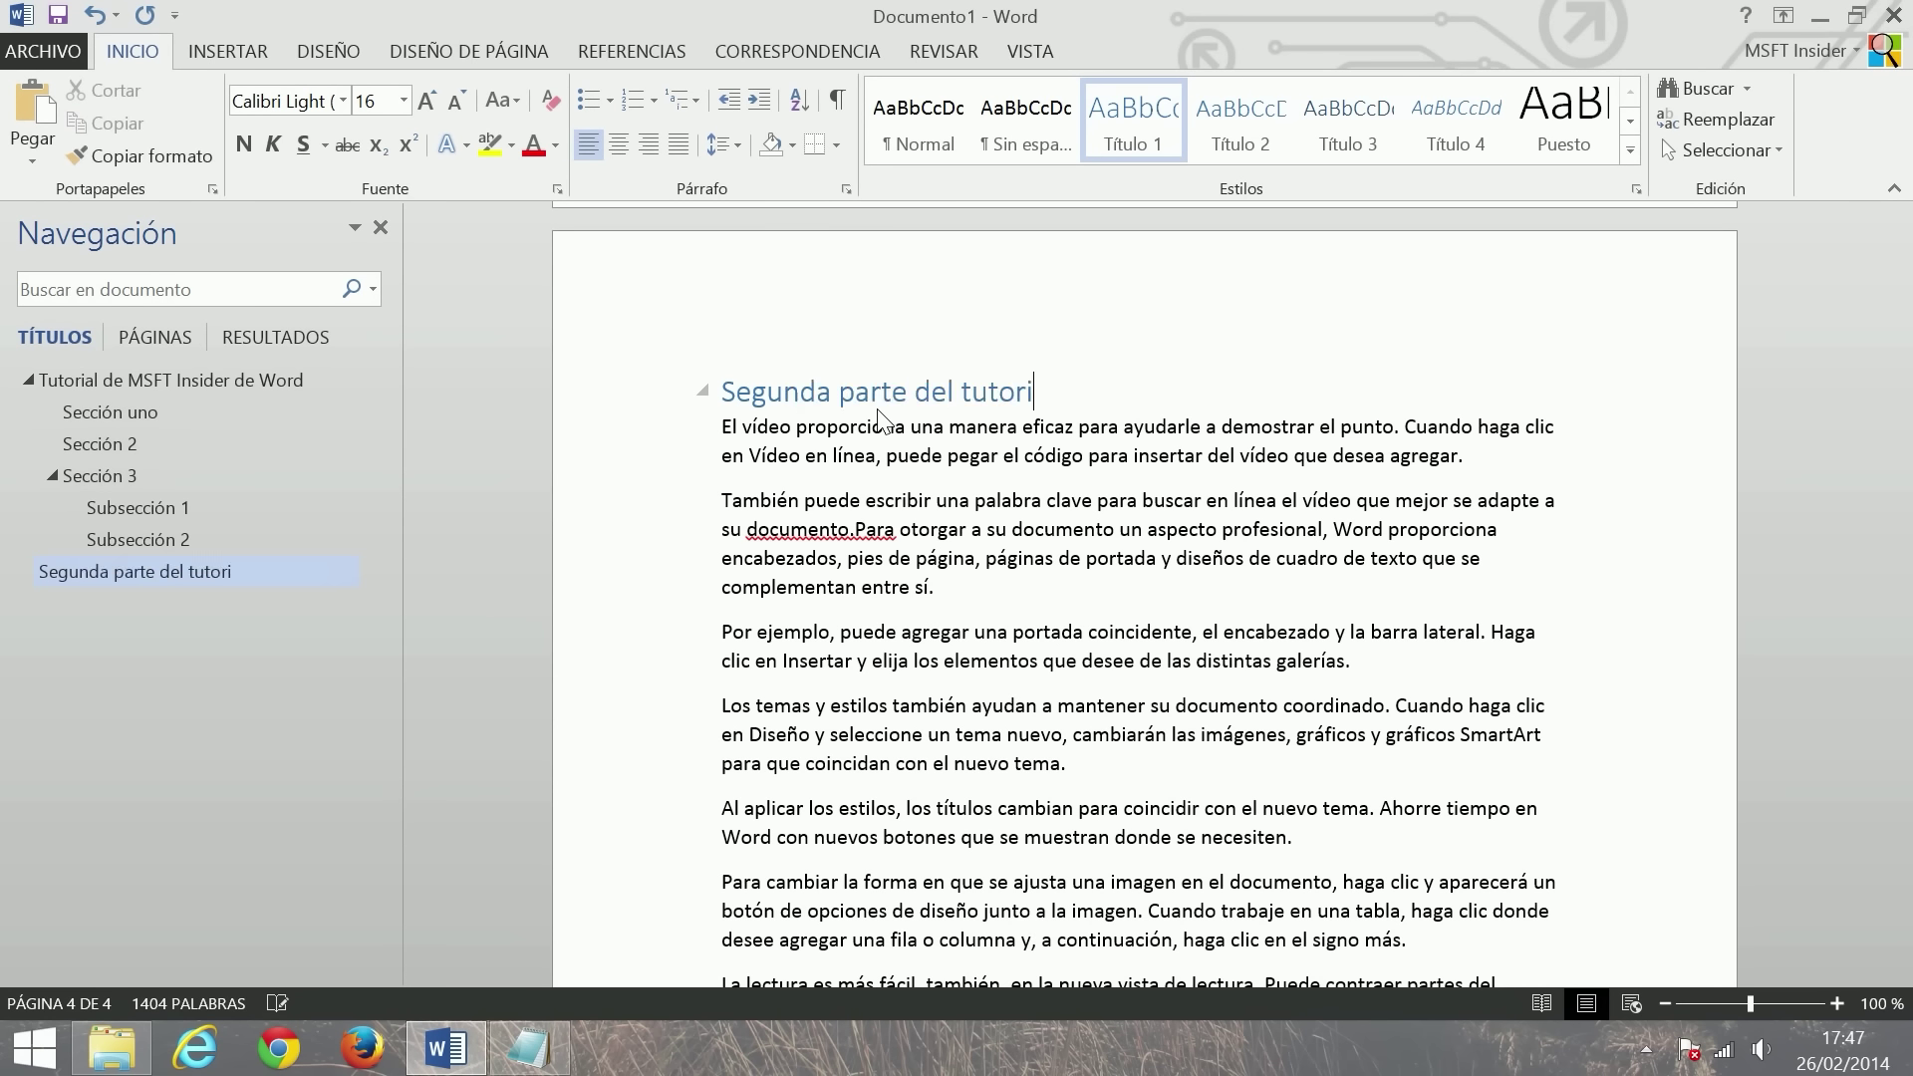
pyautogui.write('añl')
pyautogui.press('BackSpace')
pyautogui.press('BackSpace')
pyautogui.write('l')
pyautogui.press('Return')
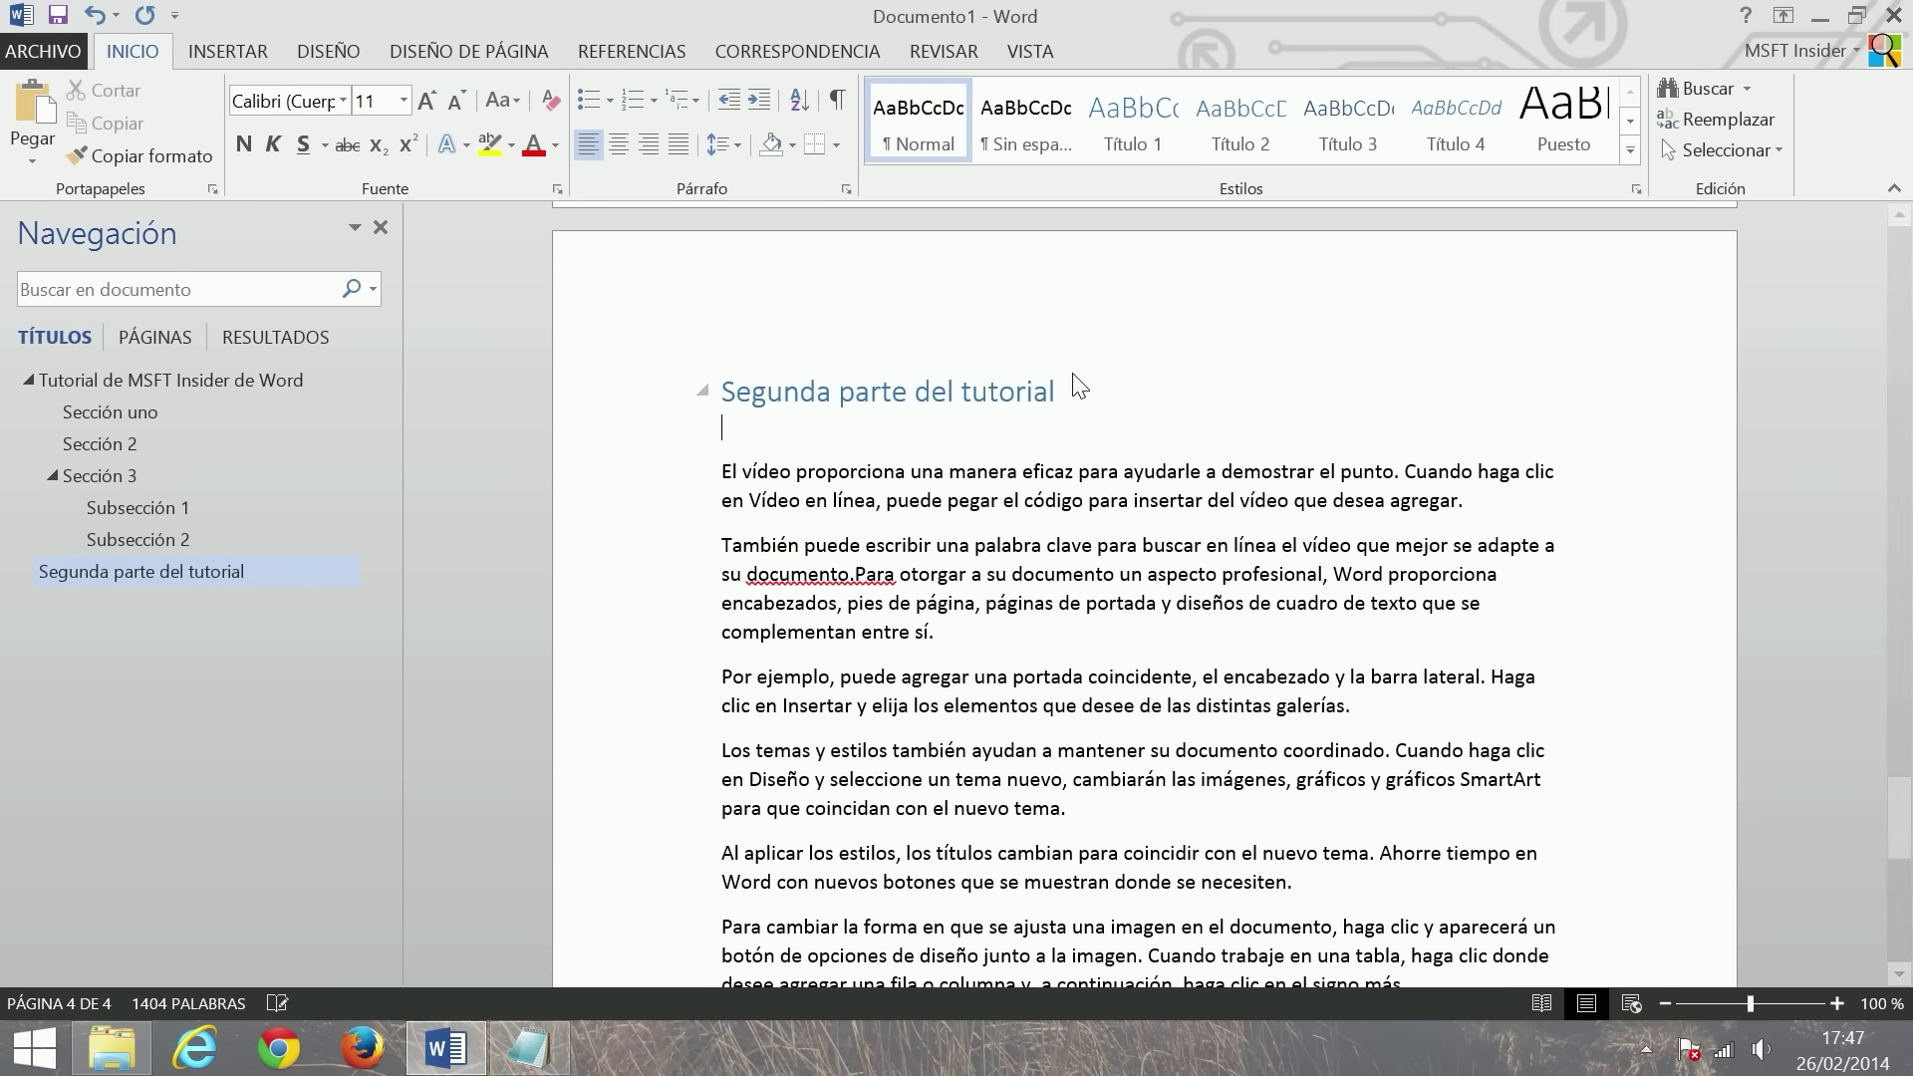
# - Add Título 2 headings 'Sección 1' and 'Sección 2', the latter after 'galerías.'
pyautogui.click(1224, 128)
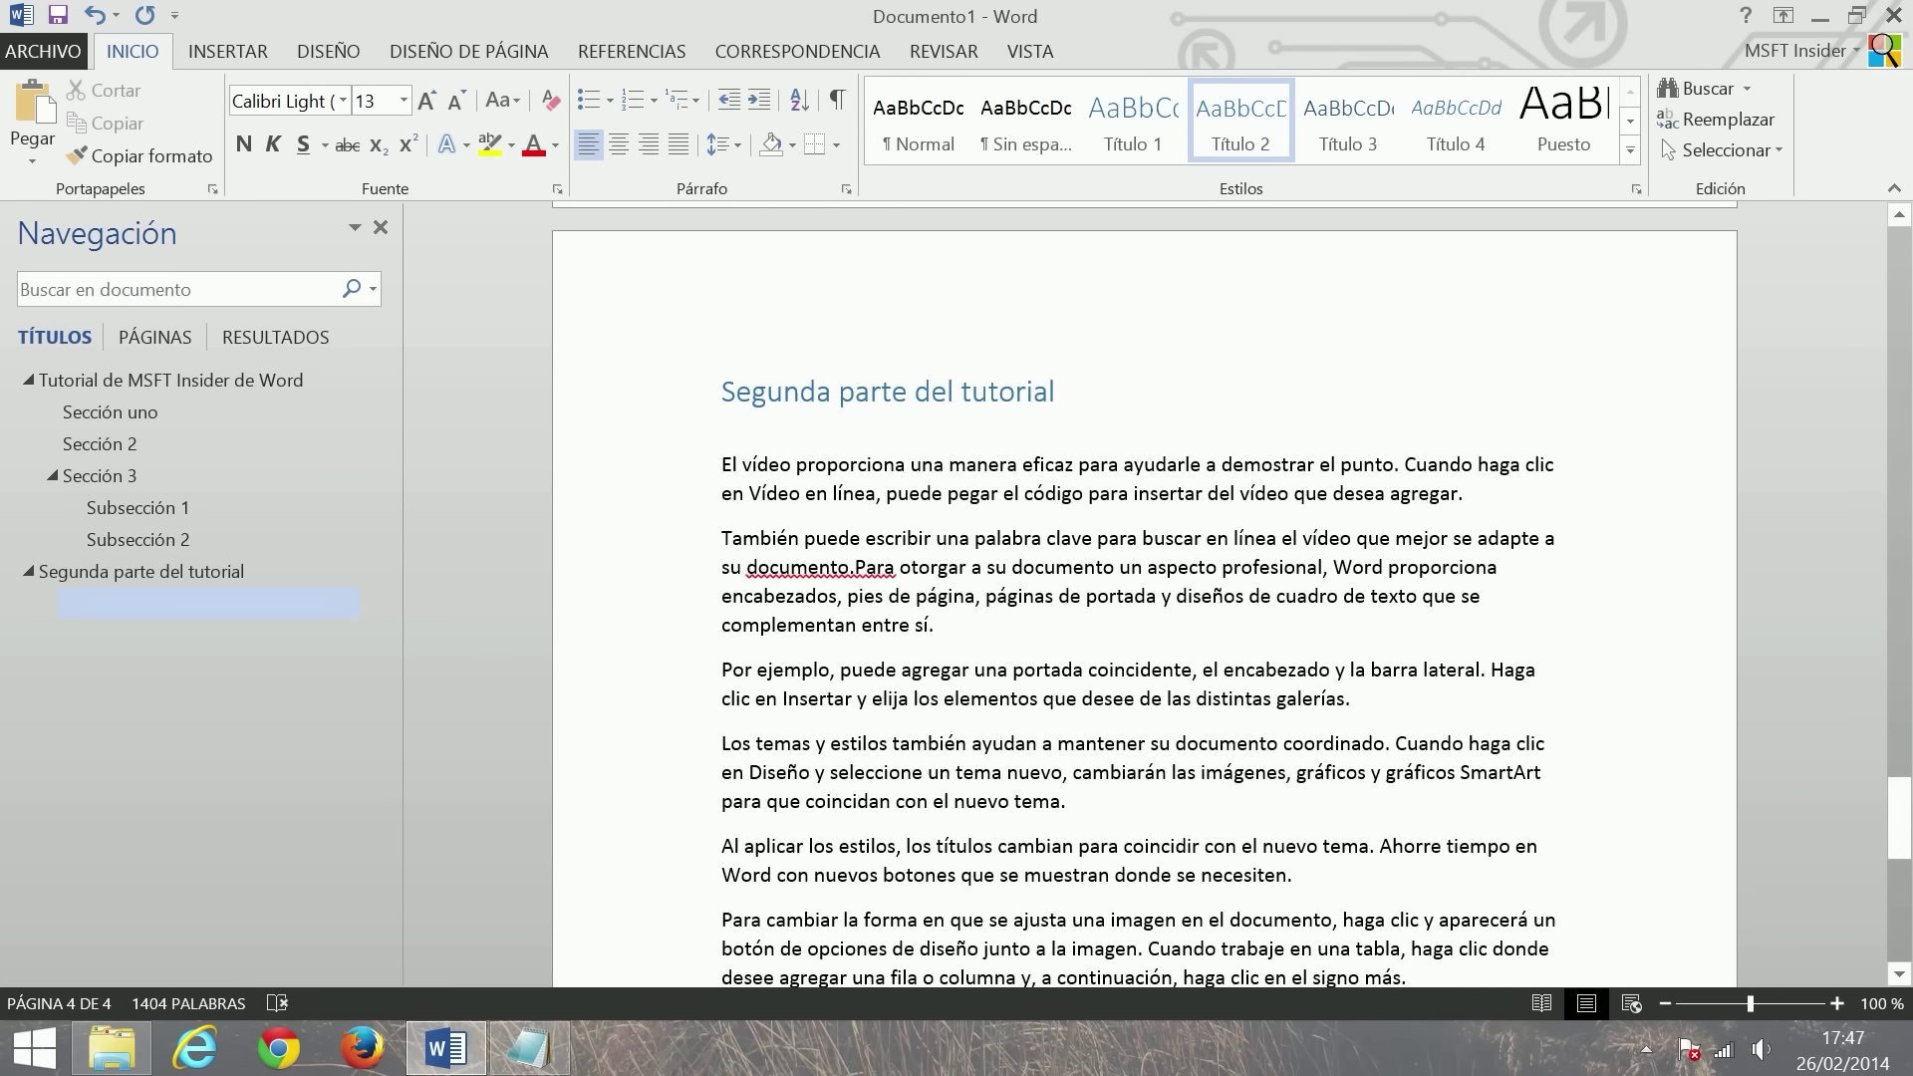
pyautogui.write('Secci')
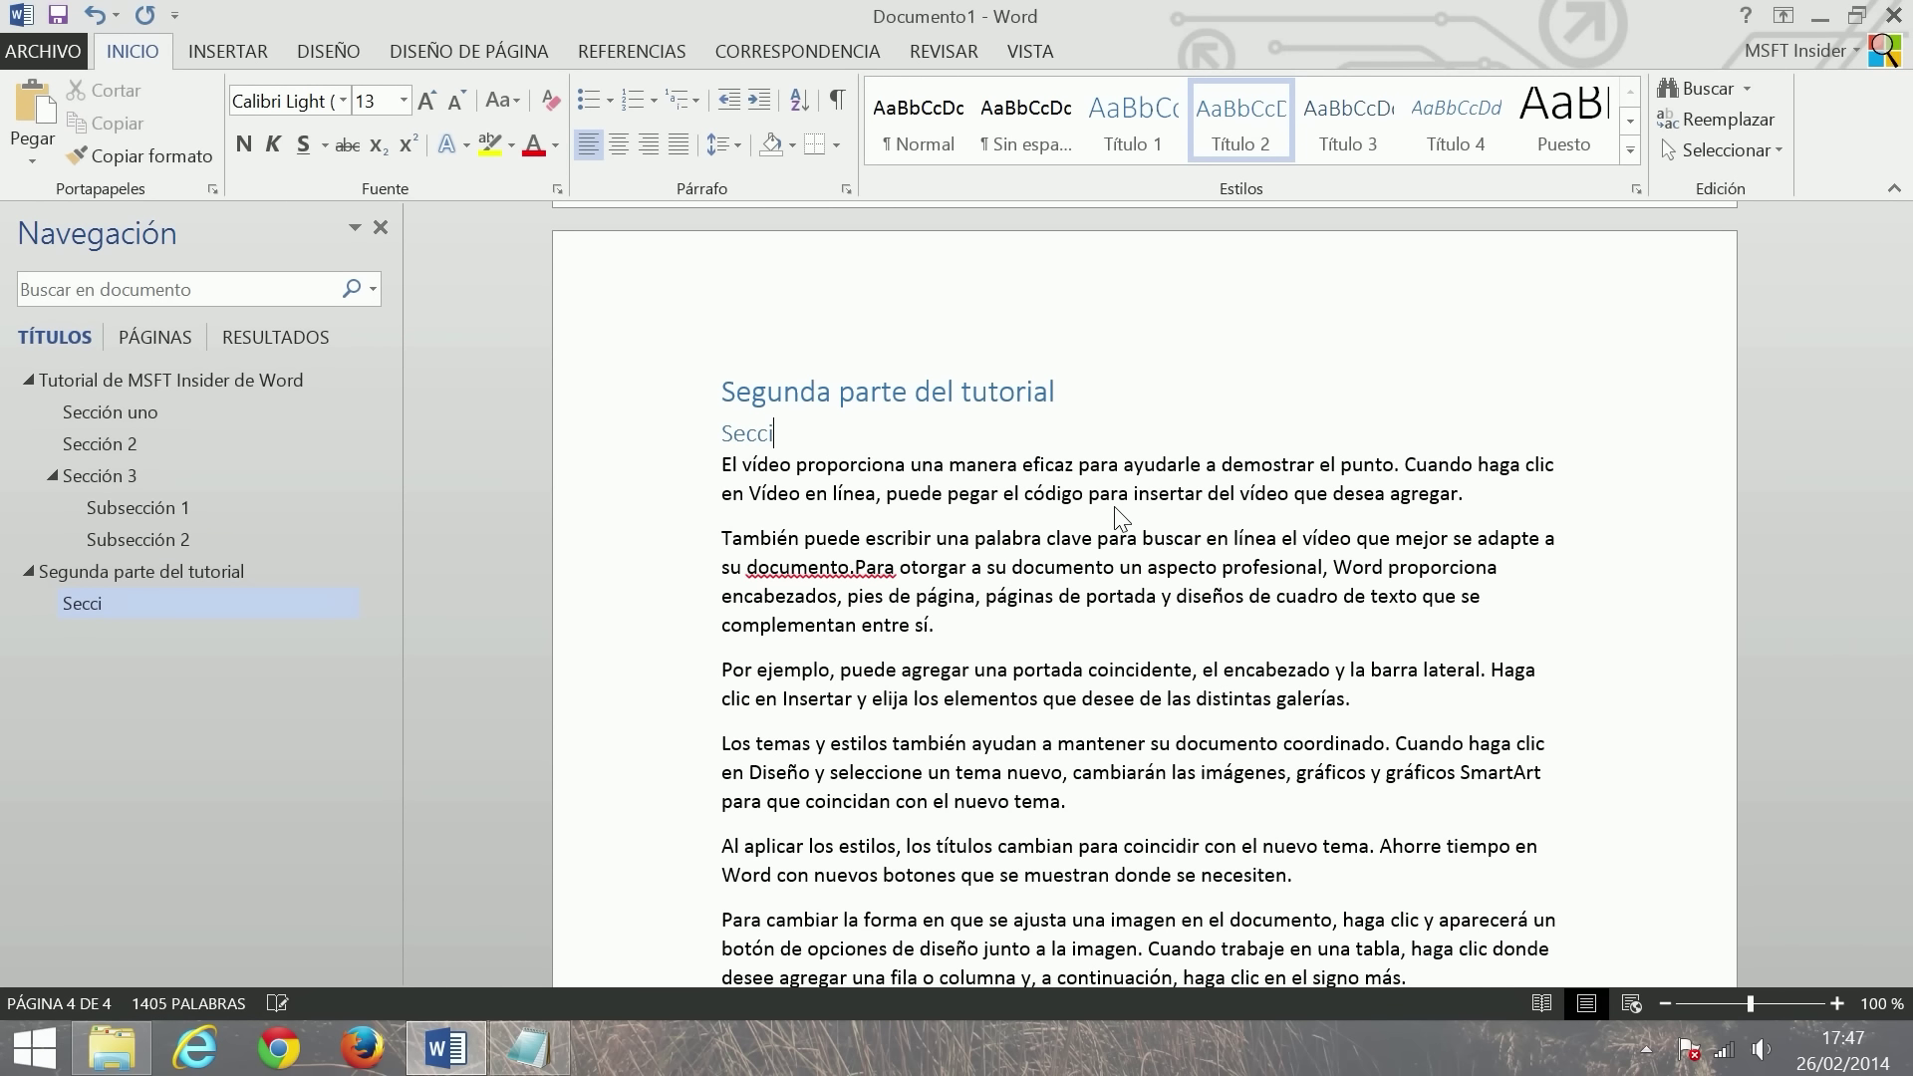
pyautogui.write('ón 1')
pyautogui.scroll(-3, 1121, 518)
pyautogui.click(1351, 406)
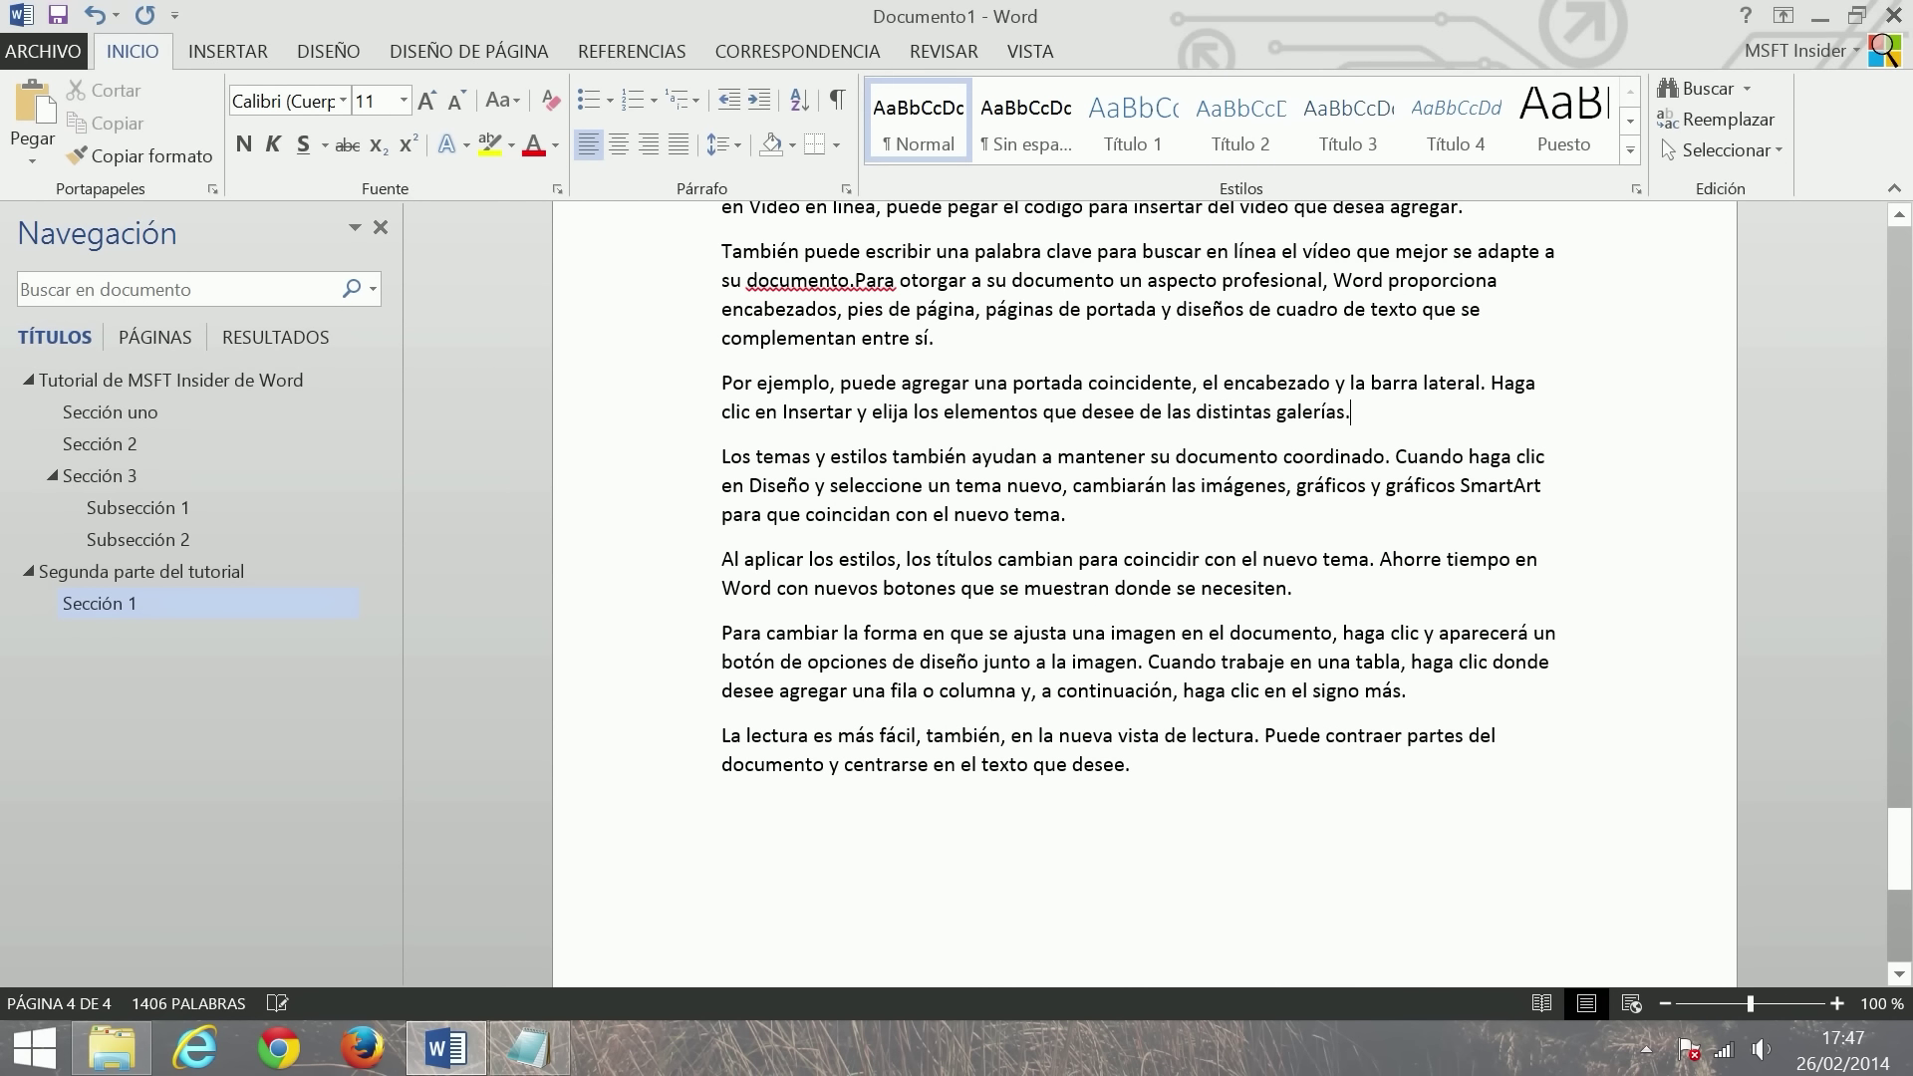
pyautogui.press('Return')
pyautogui.click(1263, 154)
pyautogui.write('Sec')
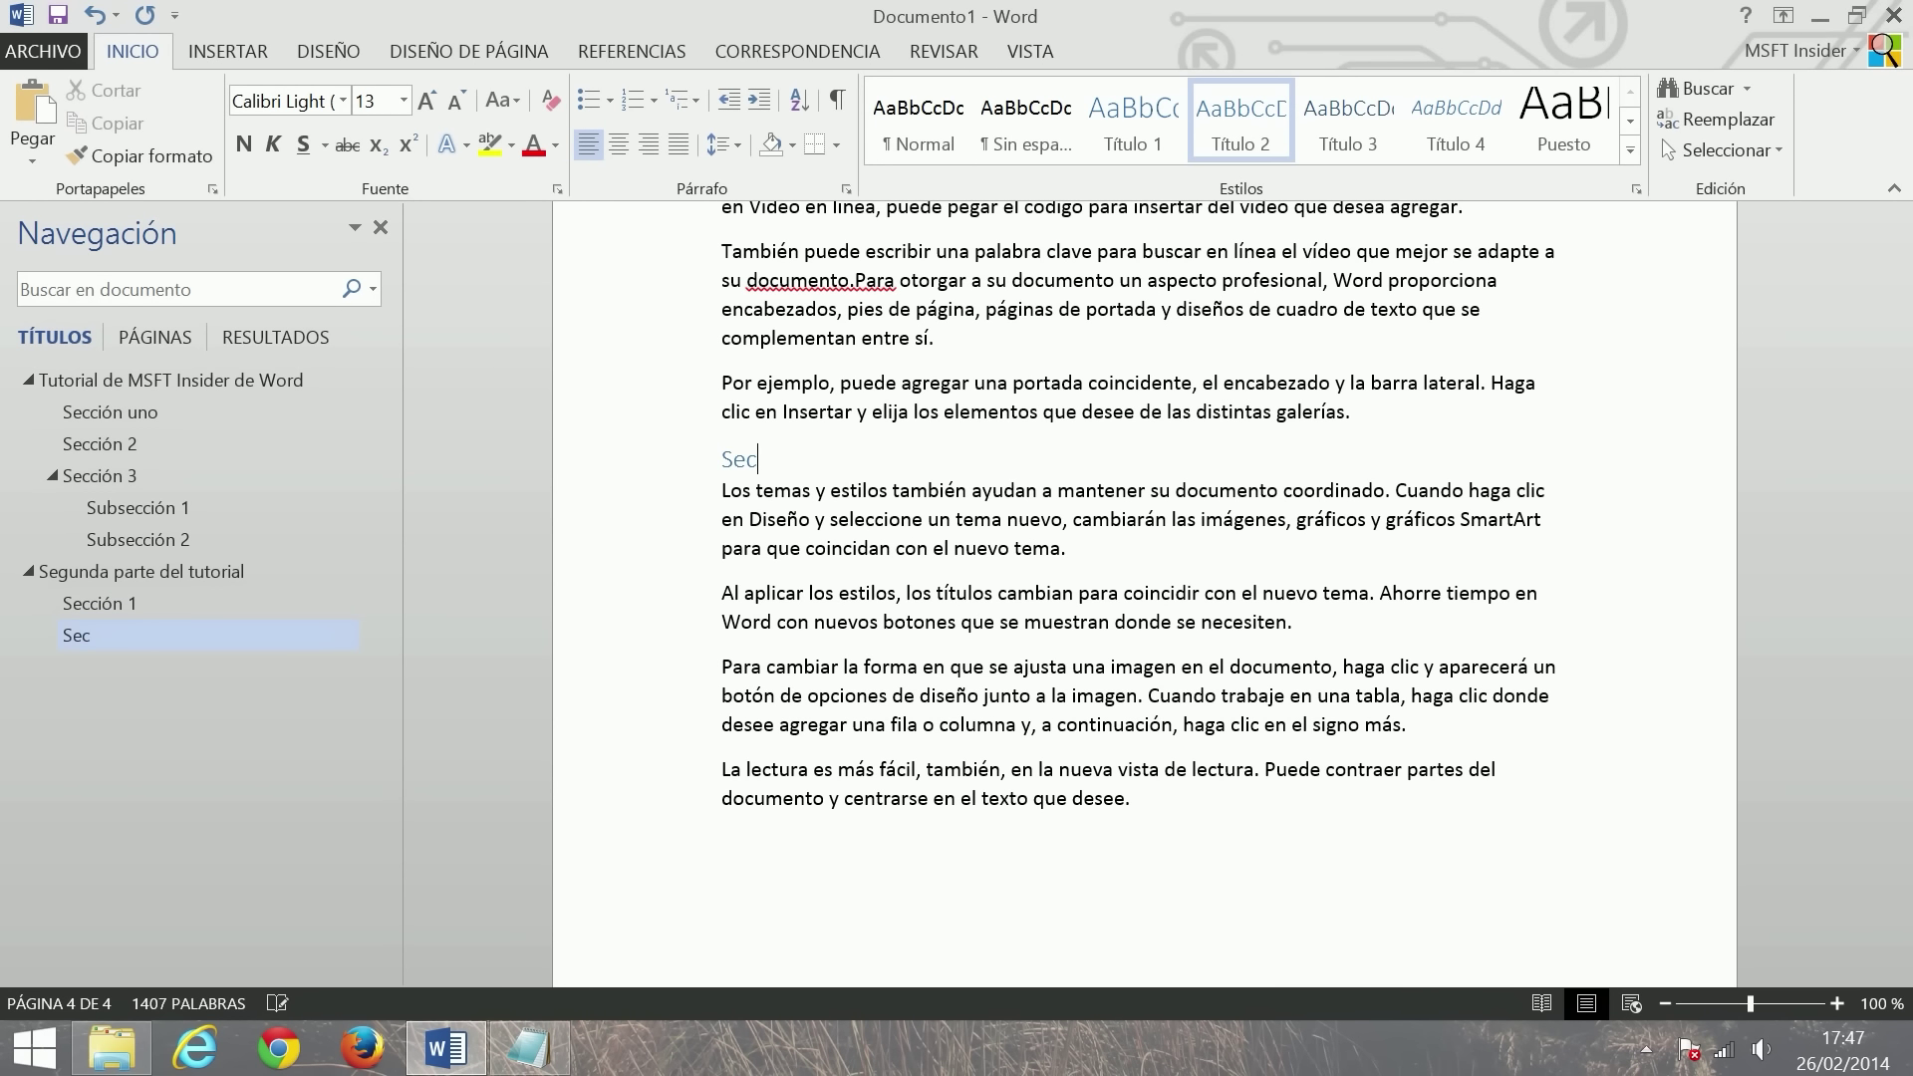
pyautogui.write('ción 2')
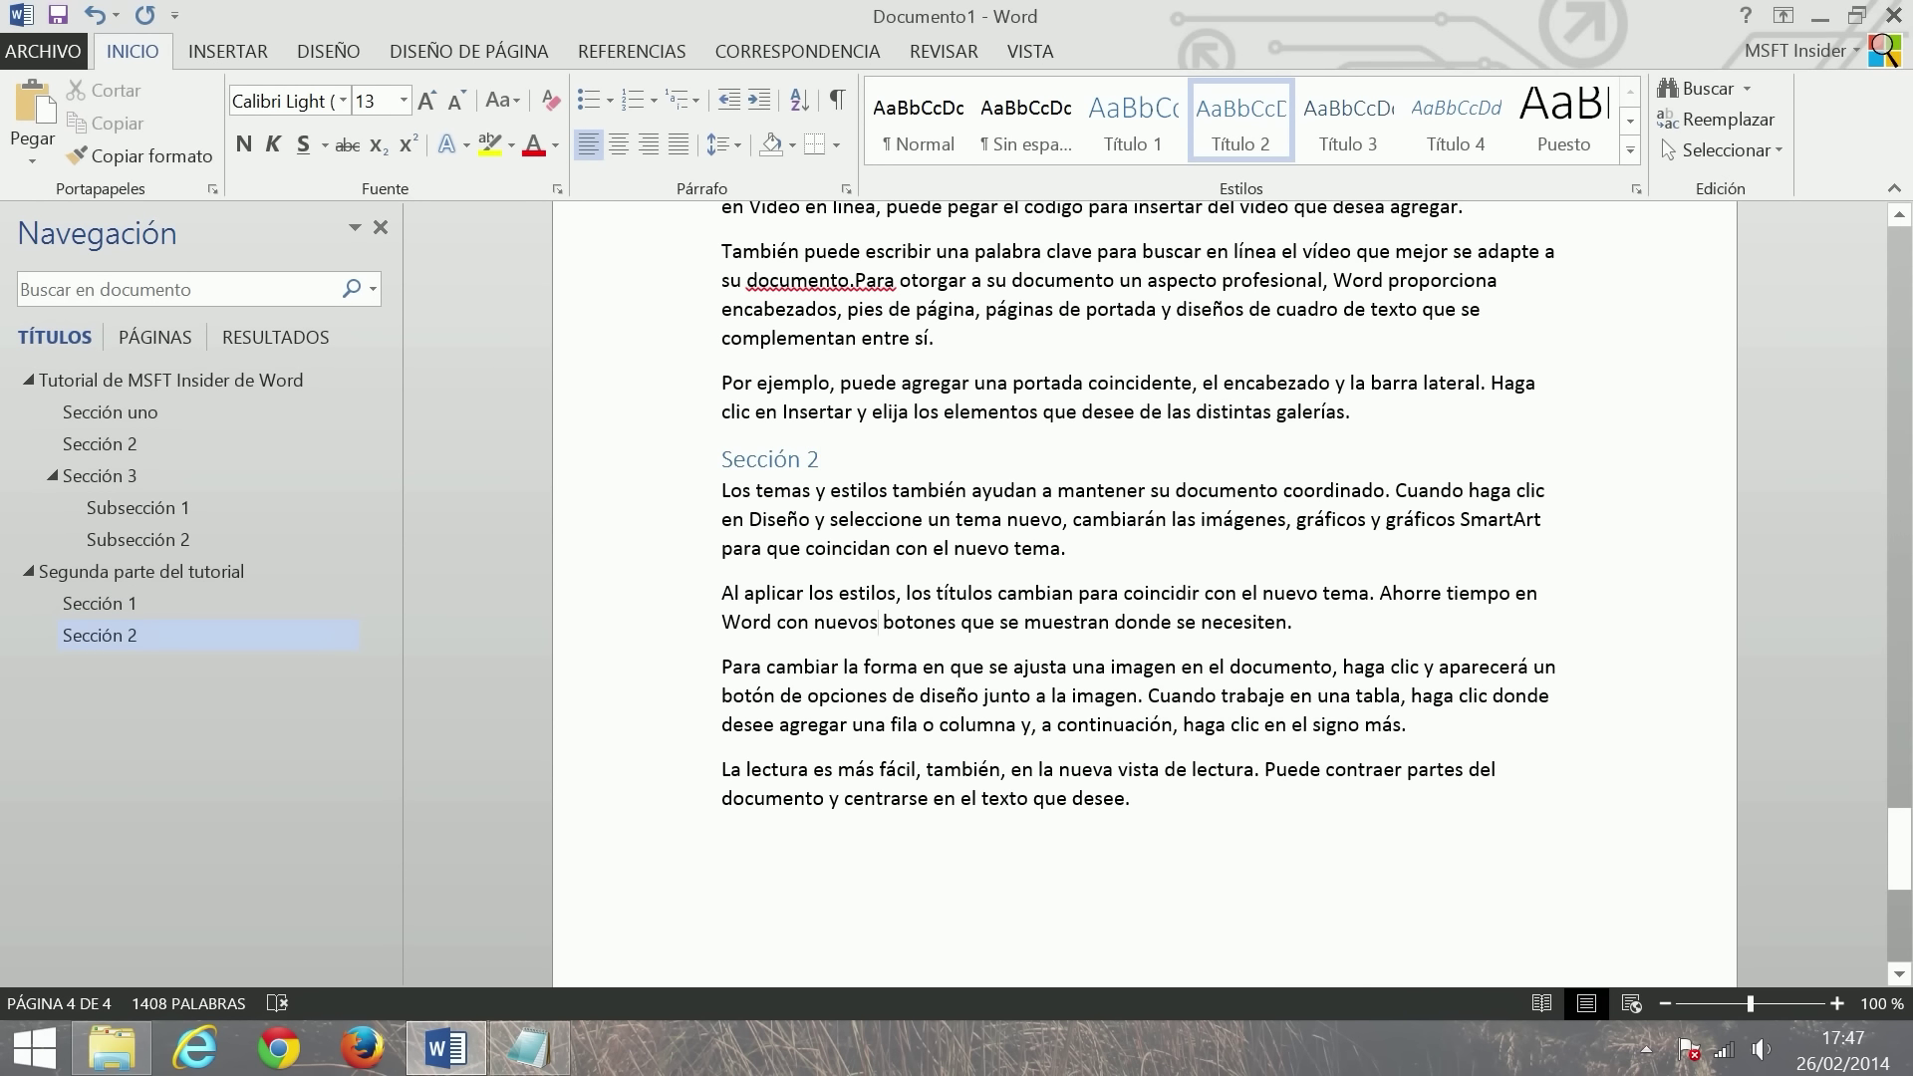
pyautogui.click(873, 622)
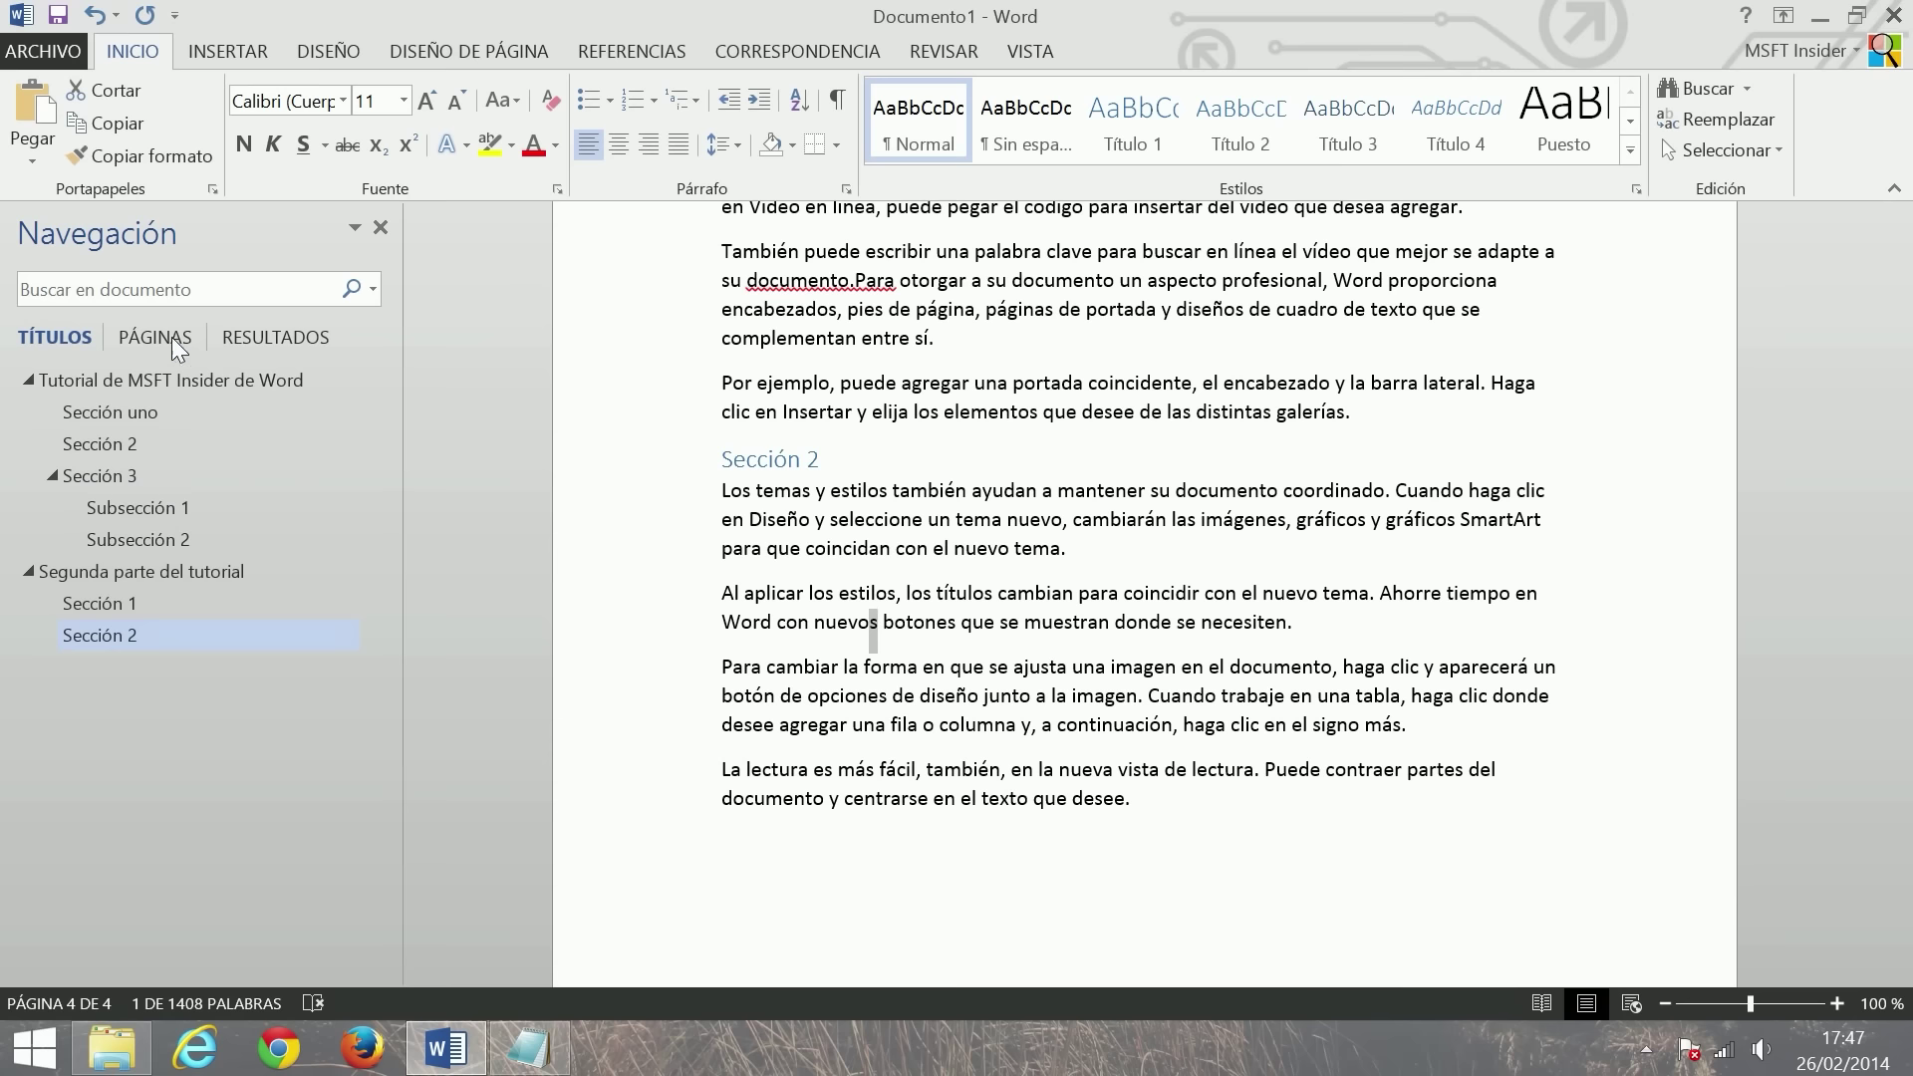
# - Jump to Subsección 1, then return to the top of the document
pyautogui.click(137, 508)
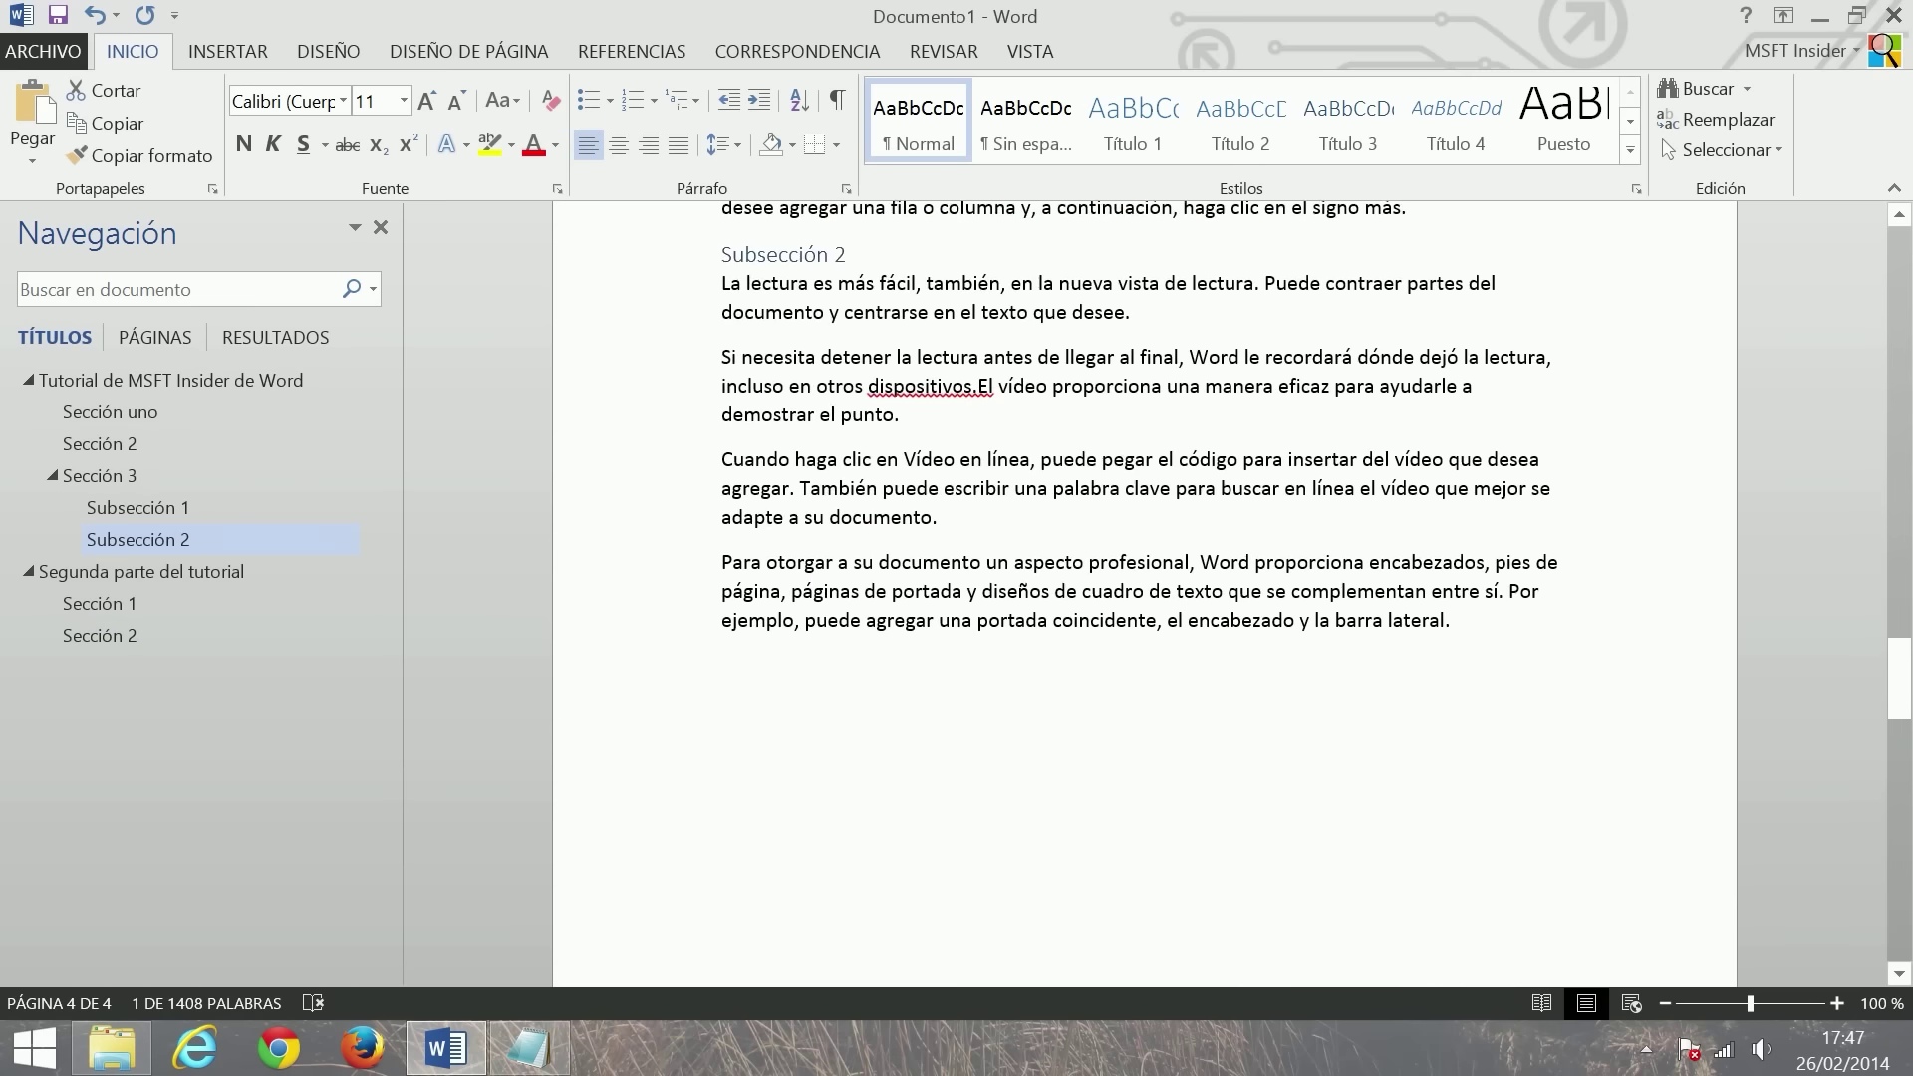
pyautogui.scroll(5, 1144, 598)
pyautogui.scroll(5, 1143, 597)
pyautogui.scroll(5, 1144, 598)
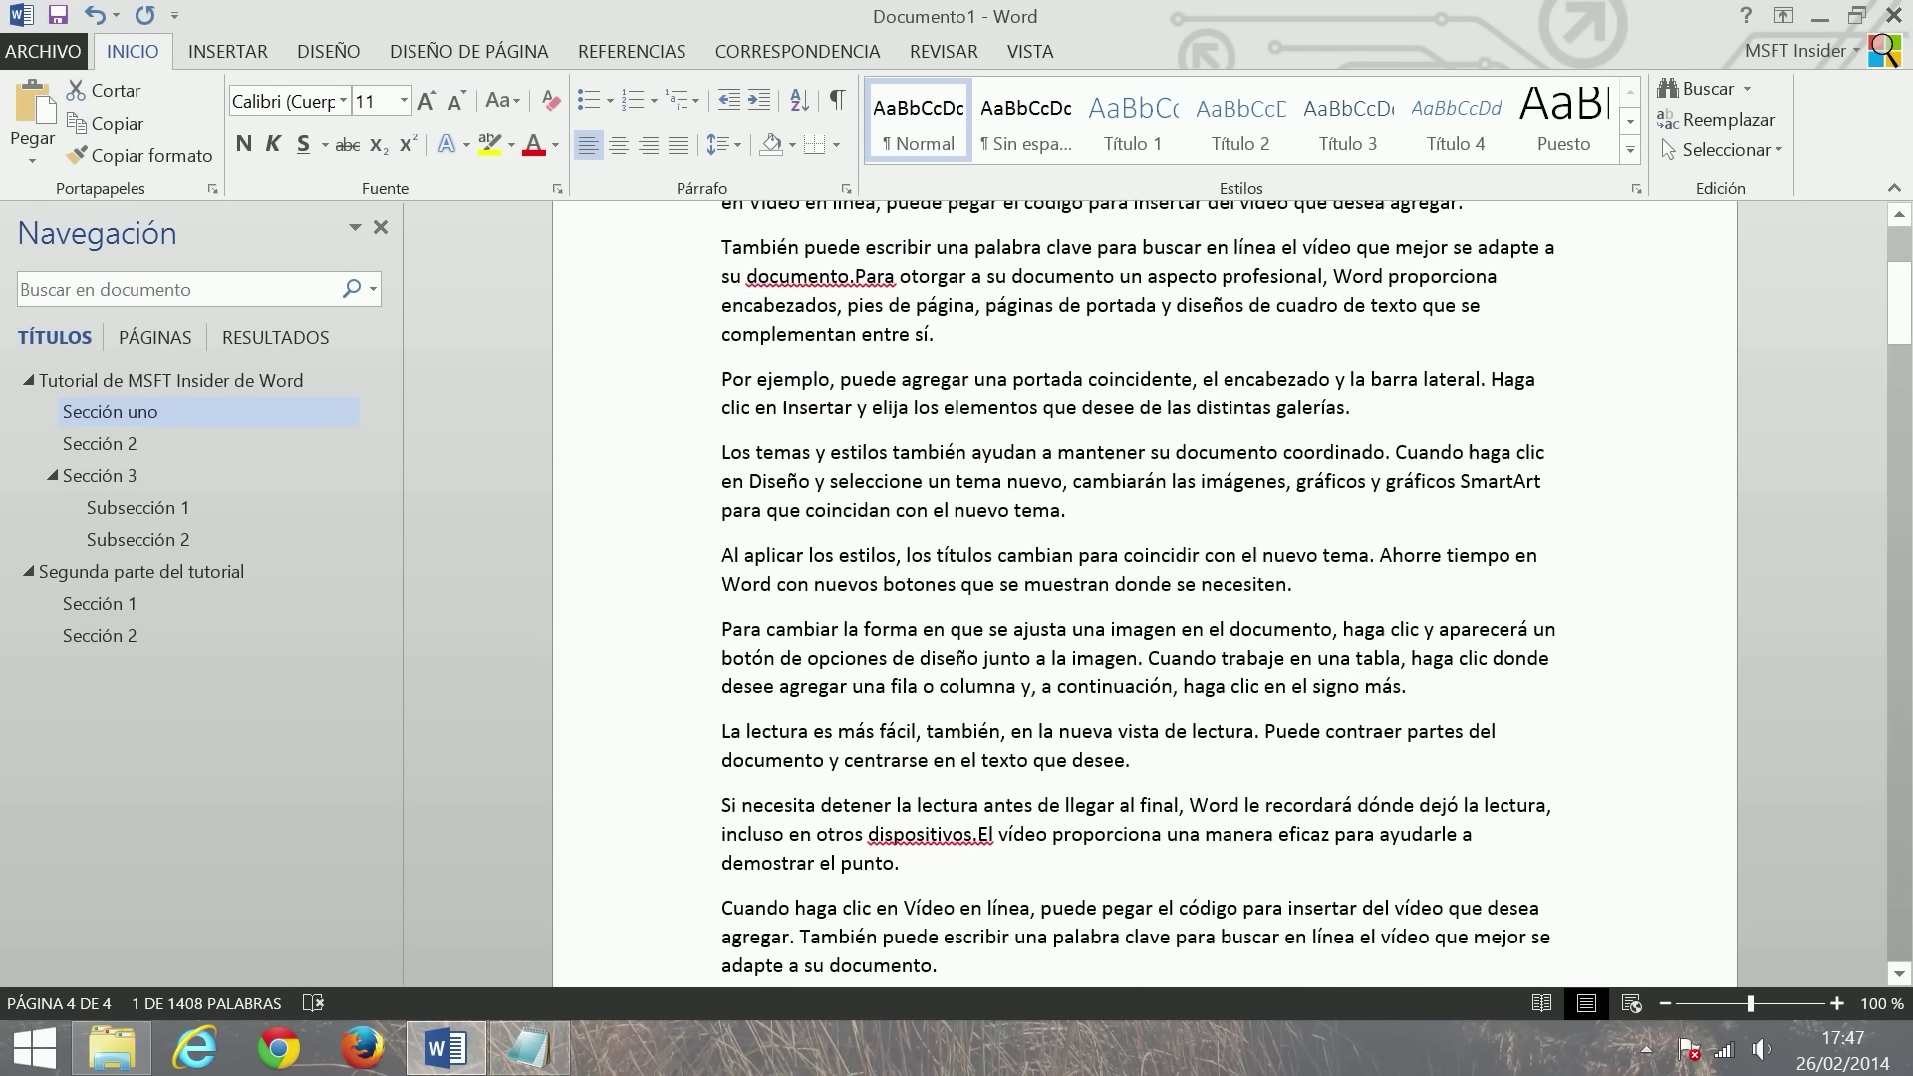
pyautogui.scroll(5, 1143, 598)
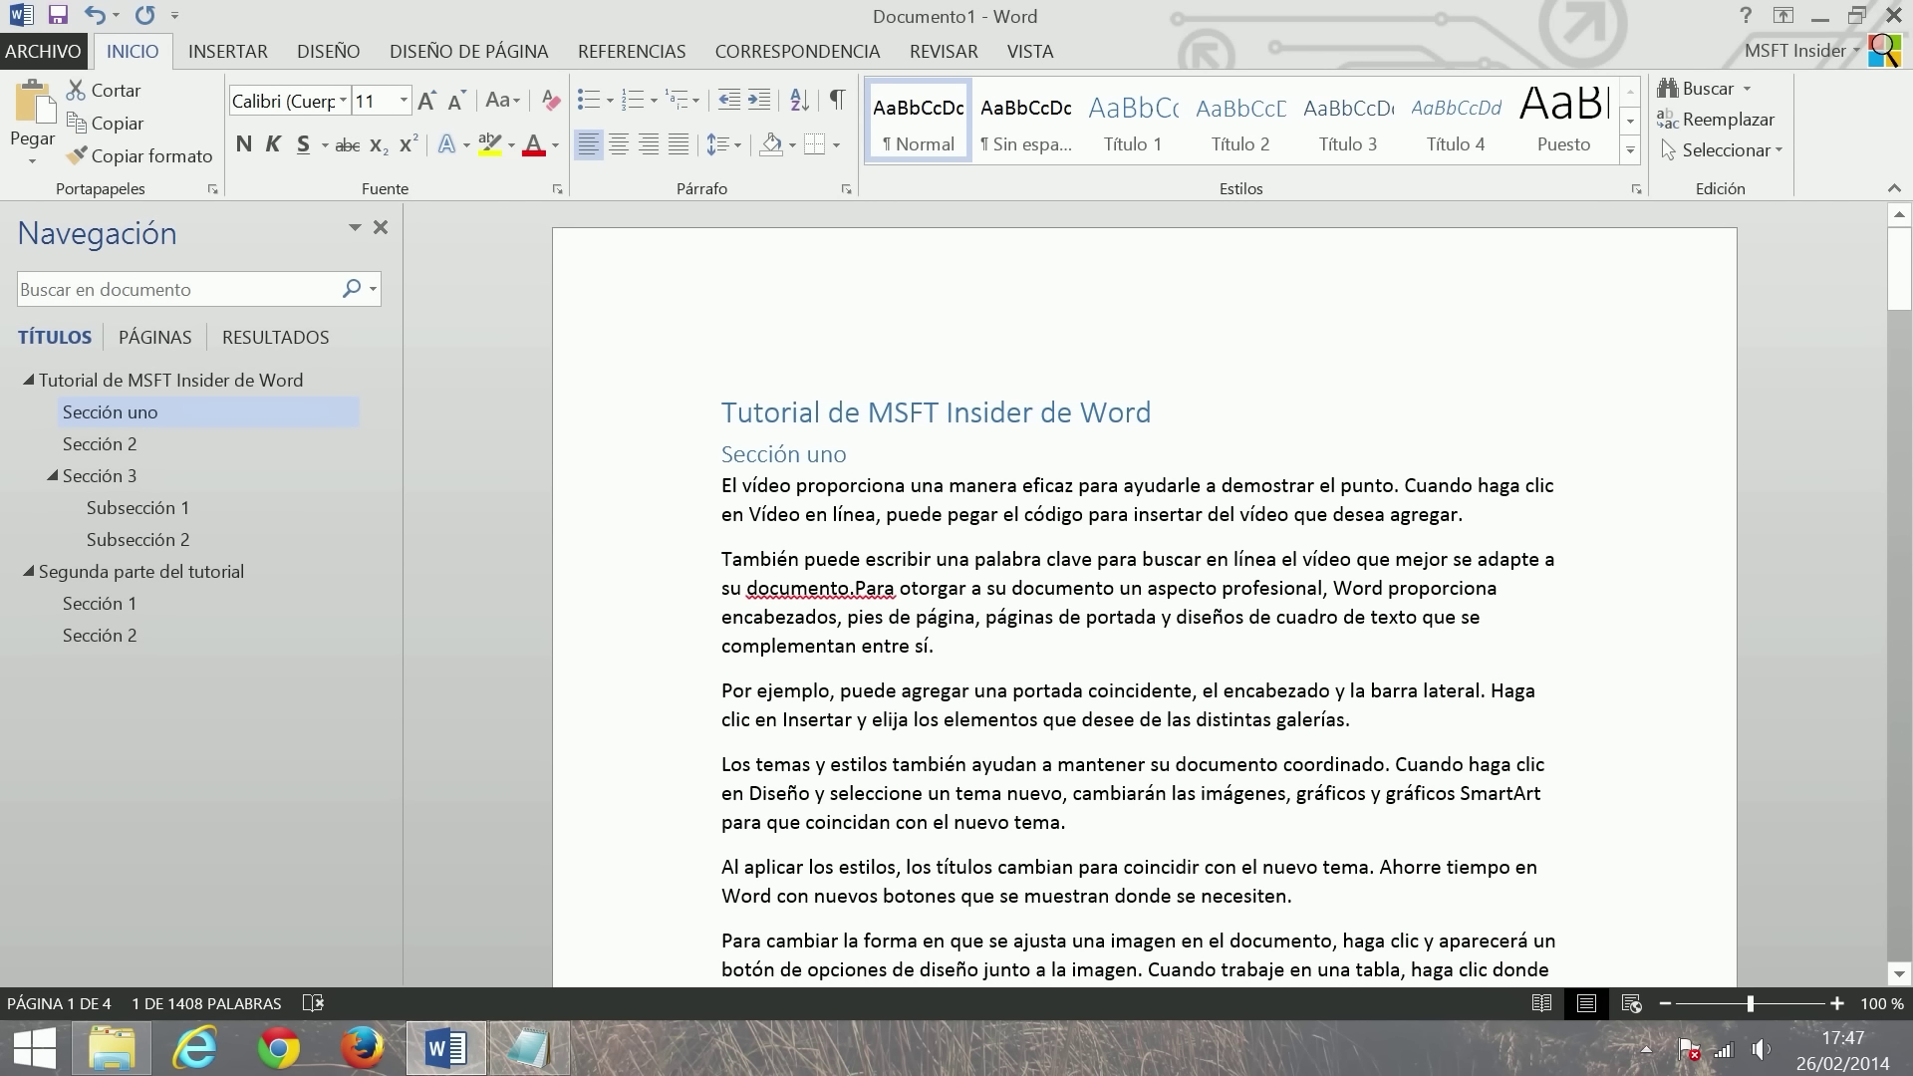
pyautogui.scroll(-5, 1144, 598)
pyautogui.scroll(5, 1144, 598)
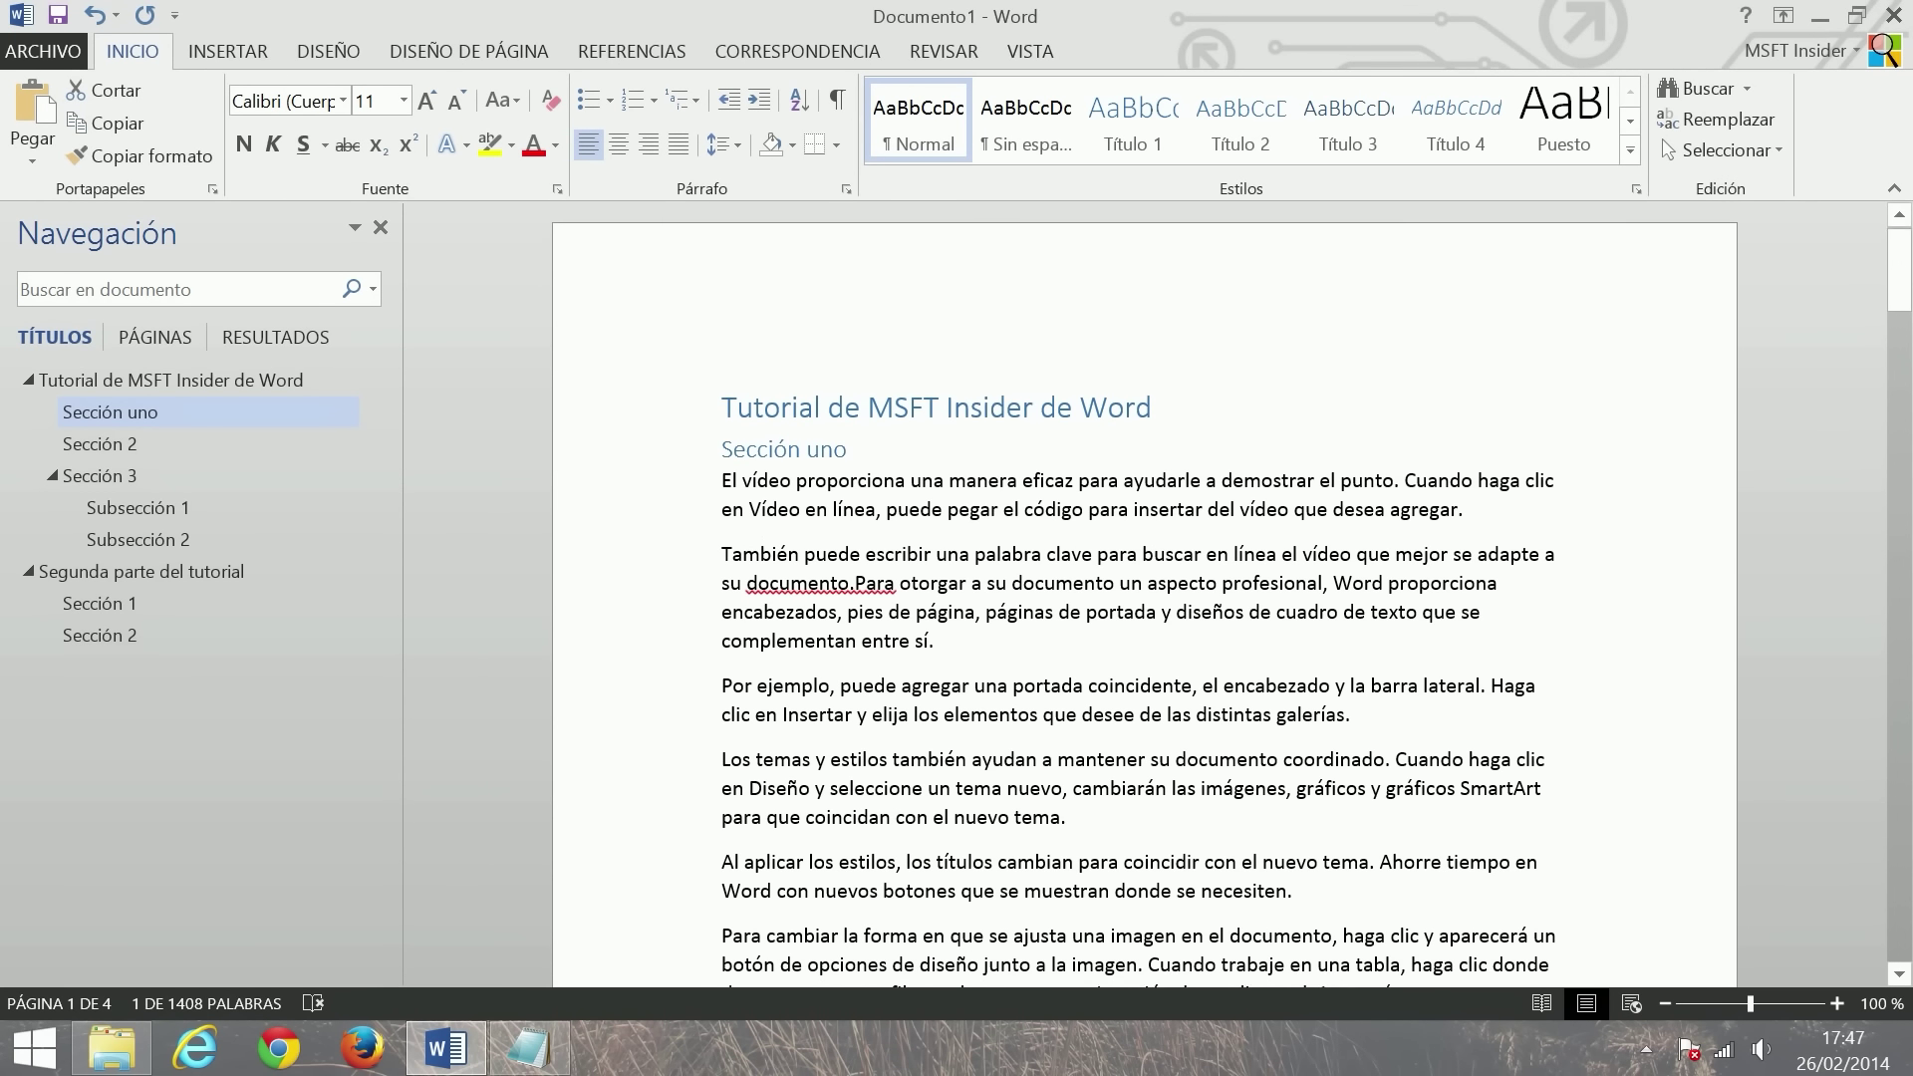
# - Apply the blue banded-heading style set from the DISEÑO style gallery
pyautogui.click(325, 54)
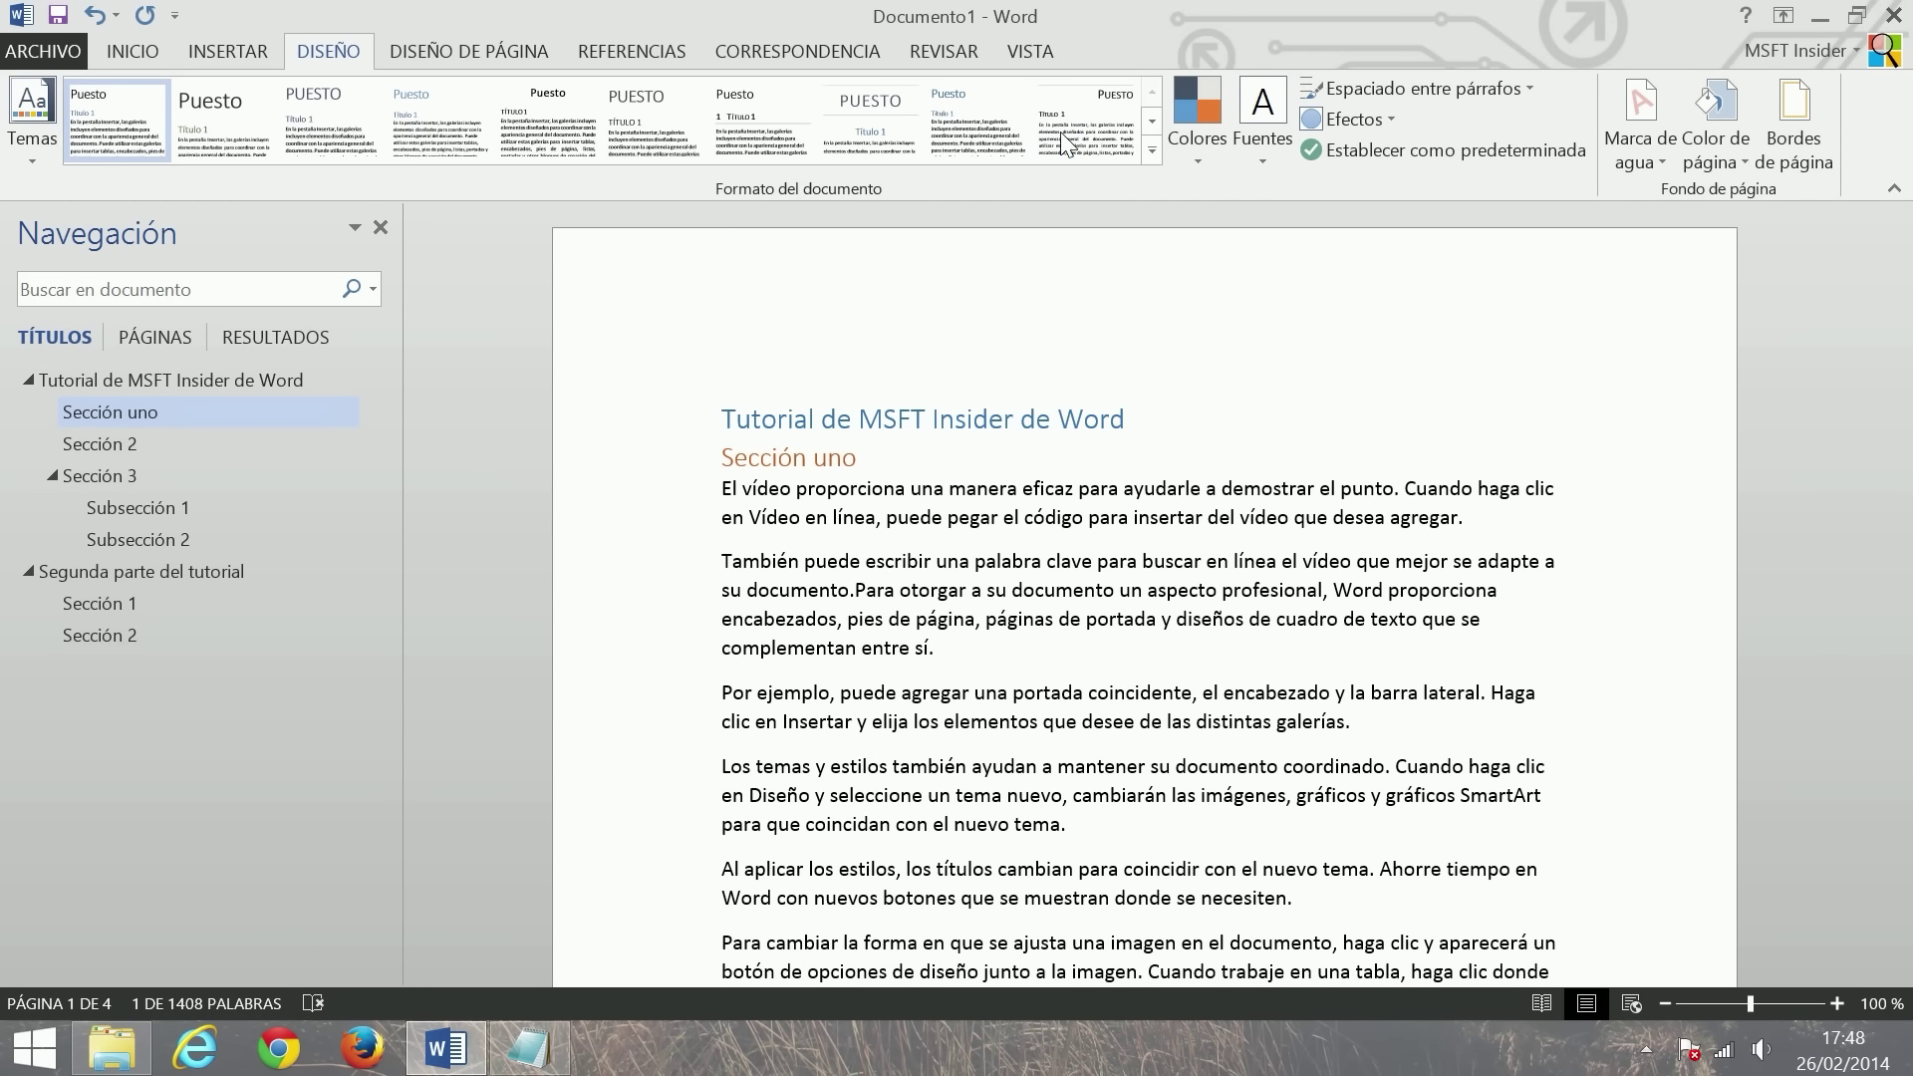
pyautogui.click(1151, 150)
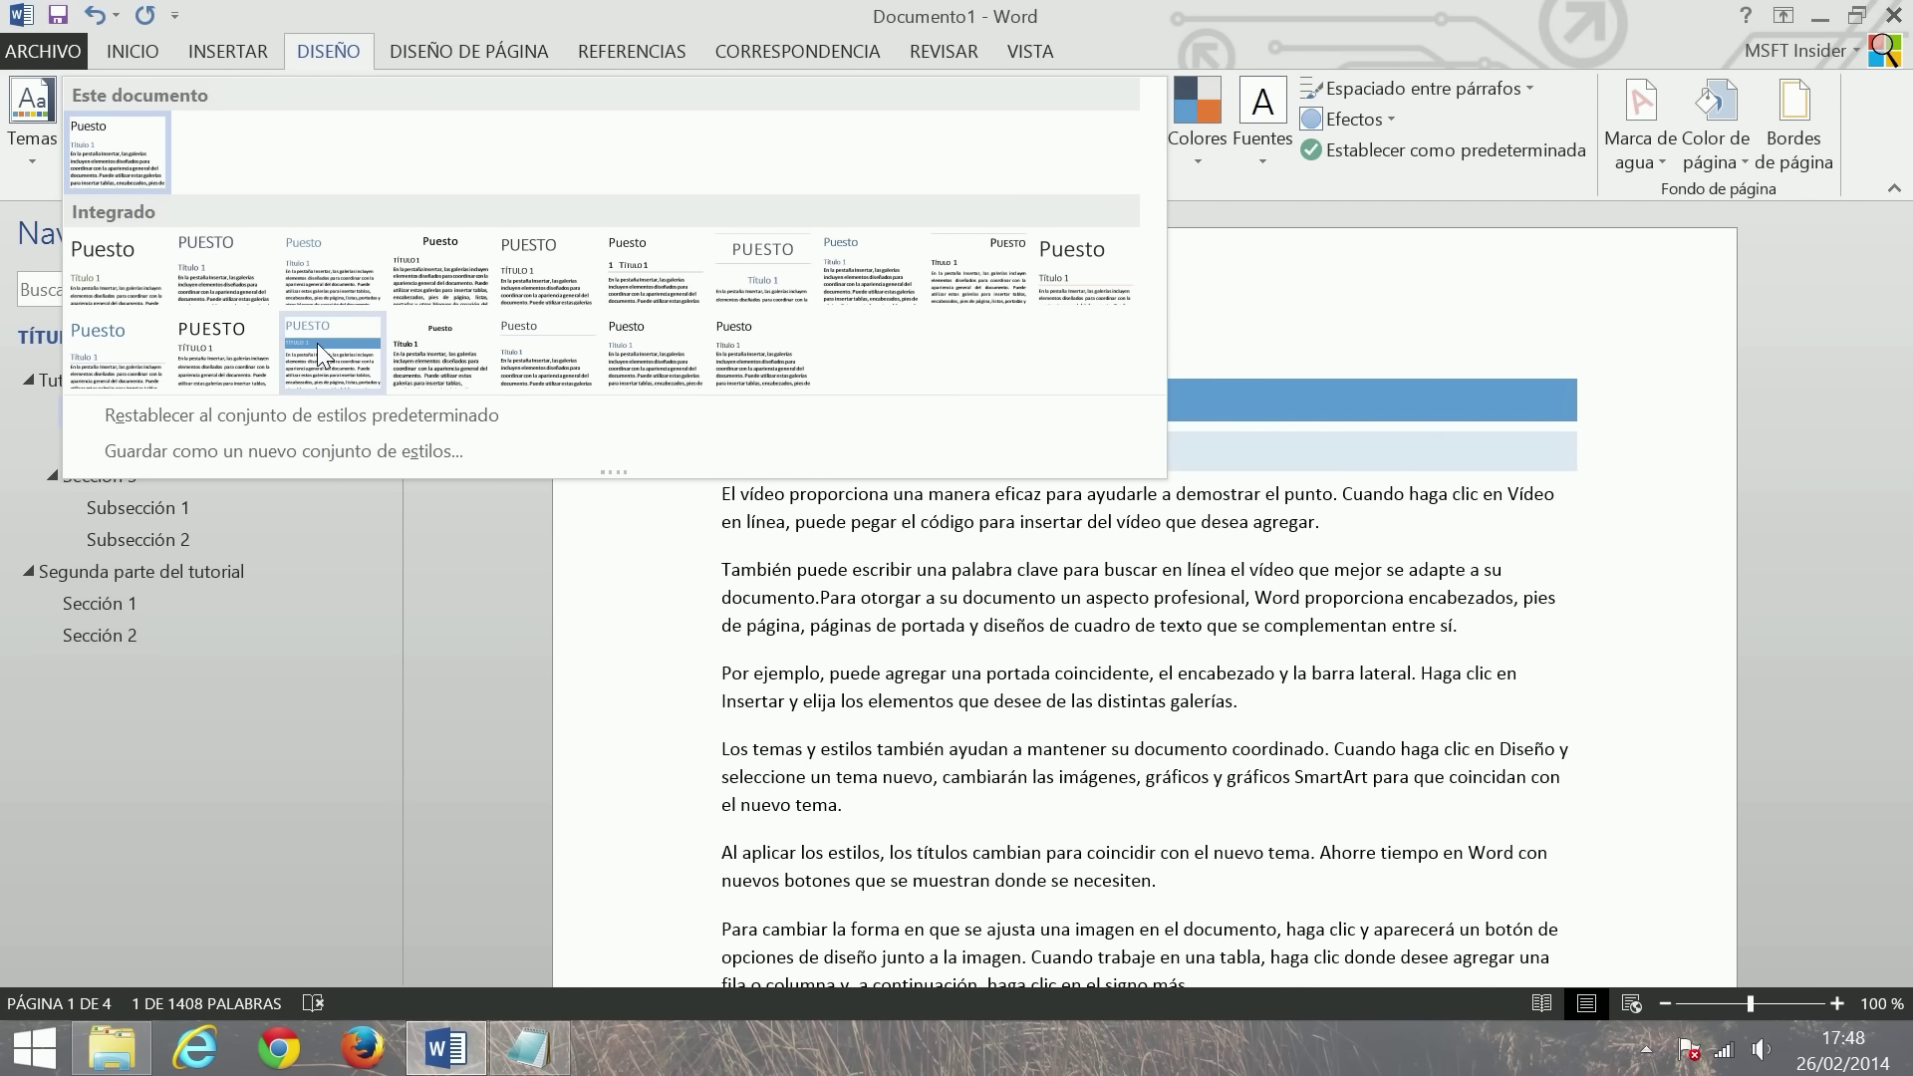
pyautogui.click(316, 343)
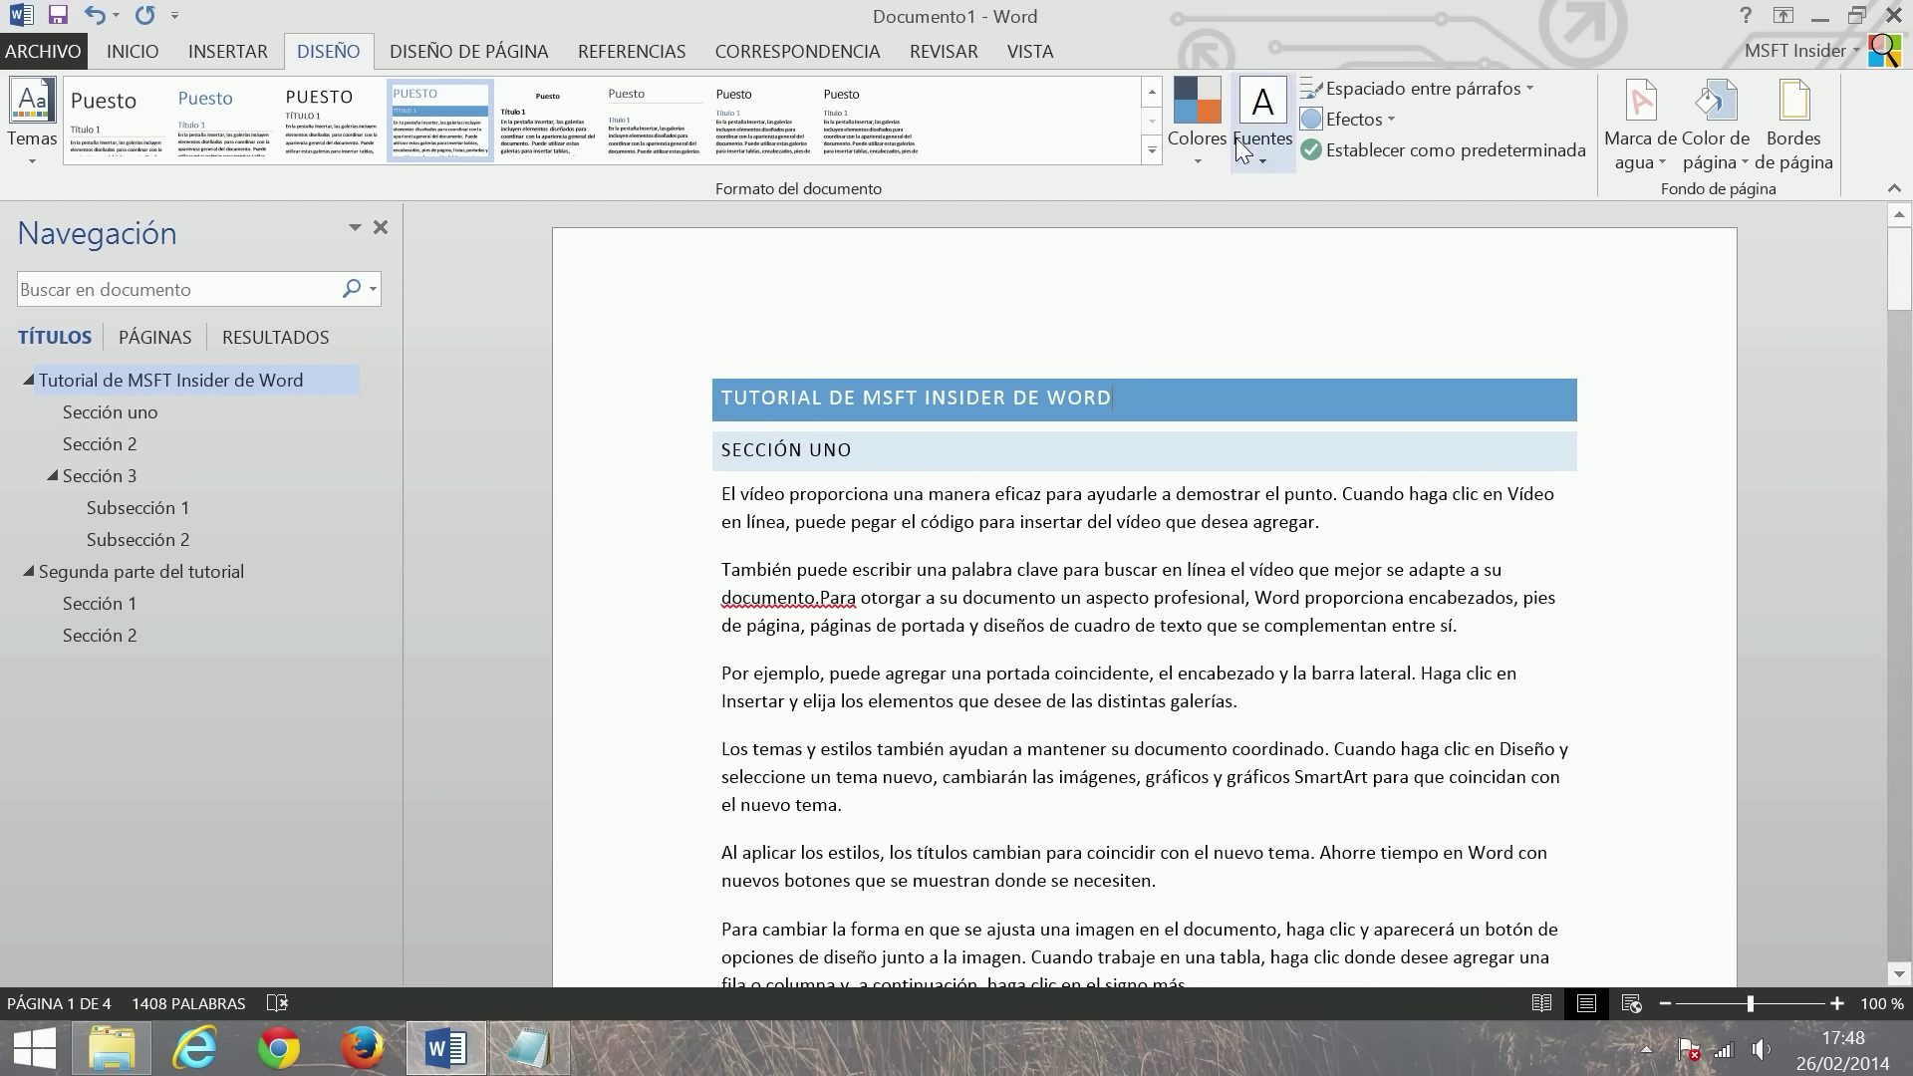
# - Browse the Colores, Fuentes and Espaciado entre párrafos presets, leaving them unchanged
pyautogui.click(1203, 140)
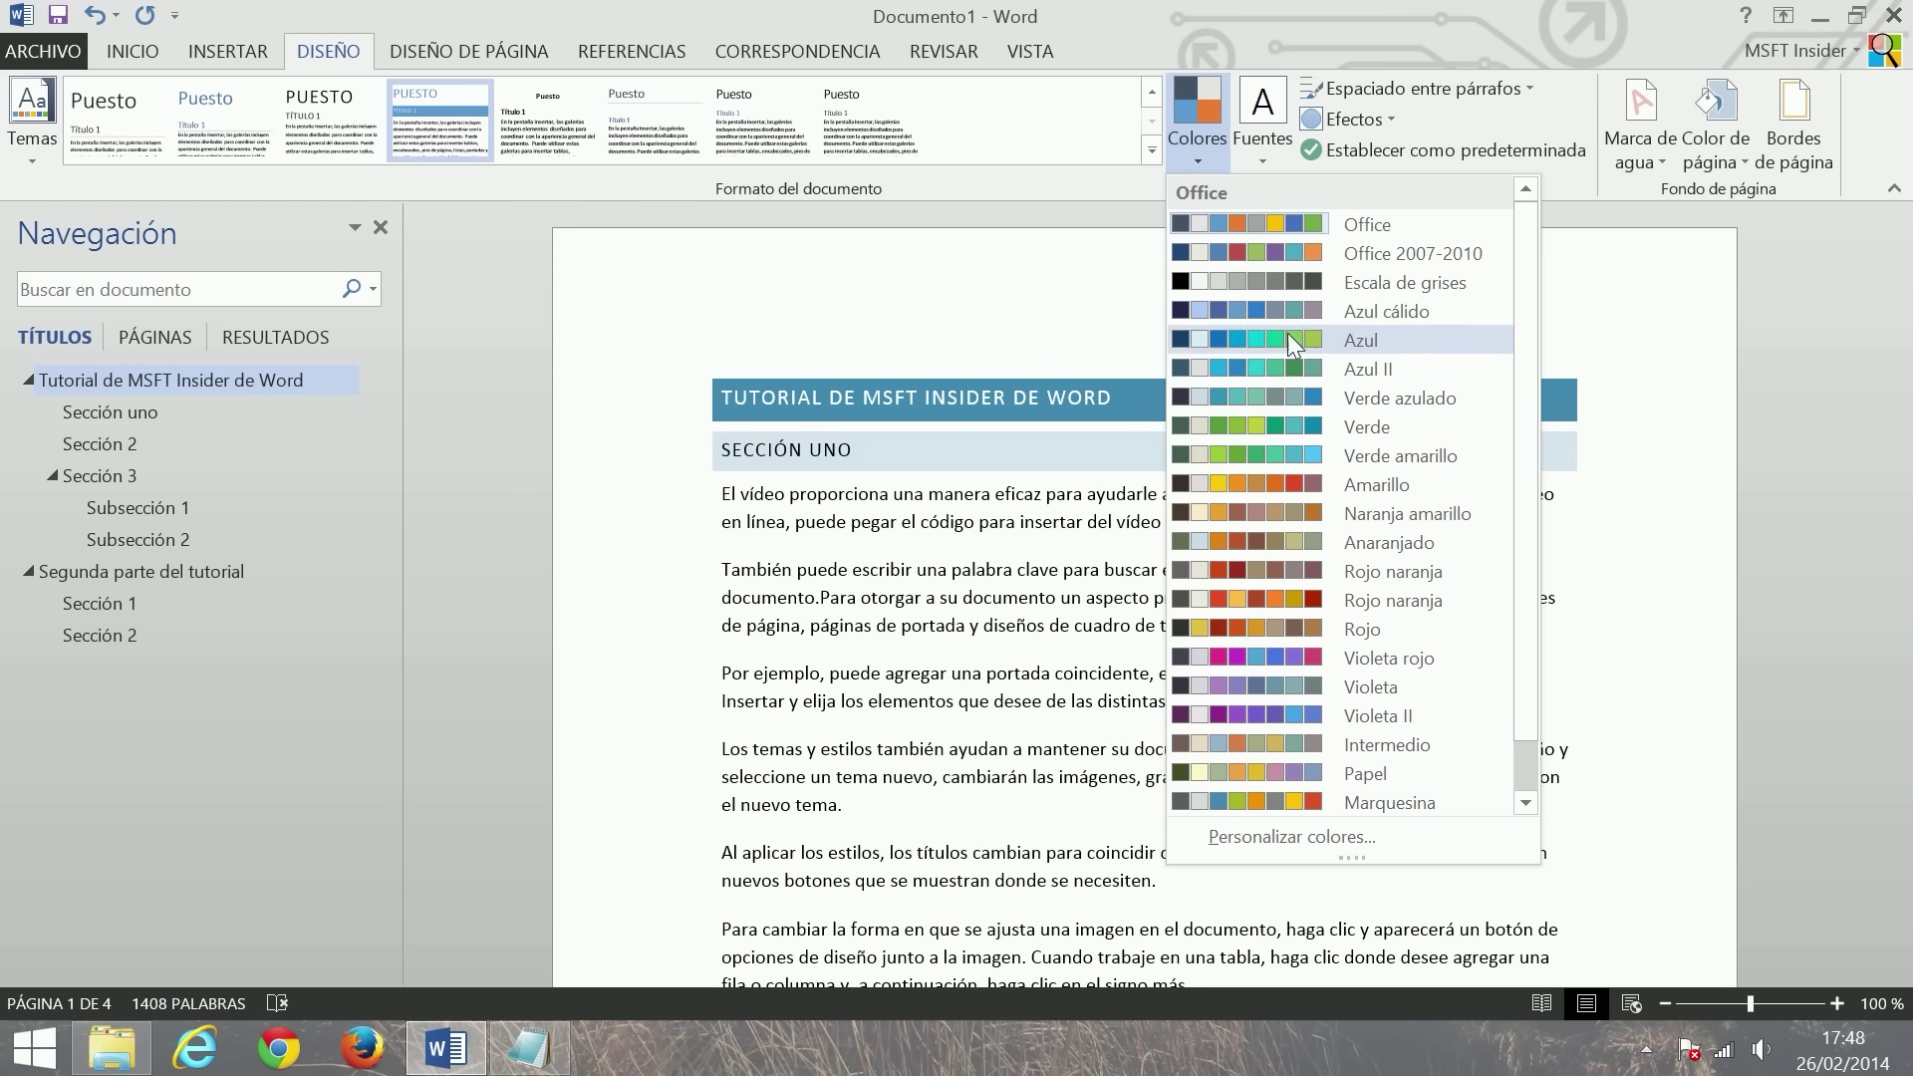
pyautogui.click(1267, 162)
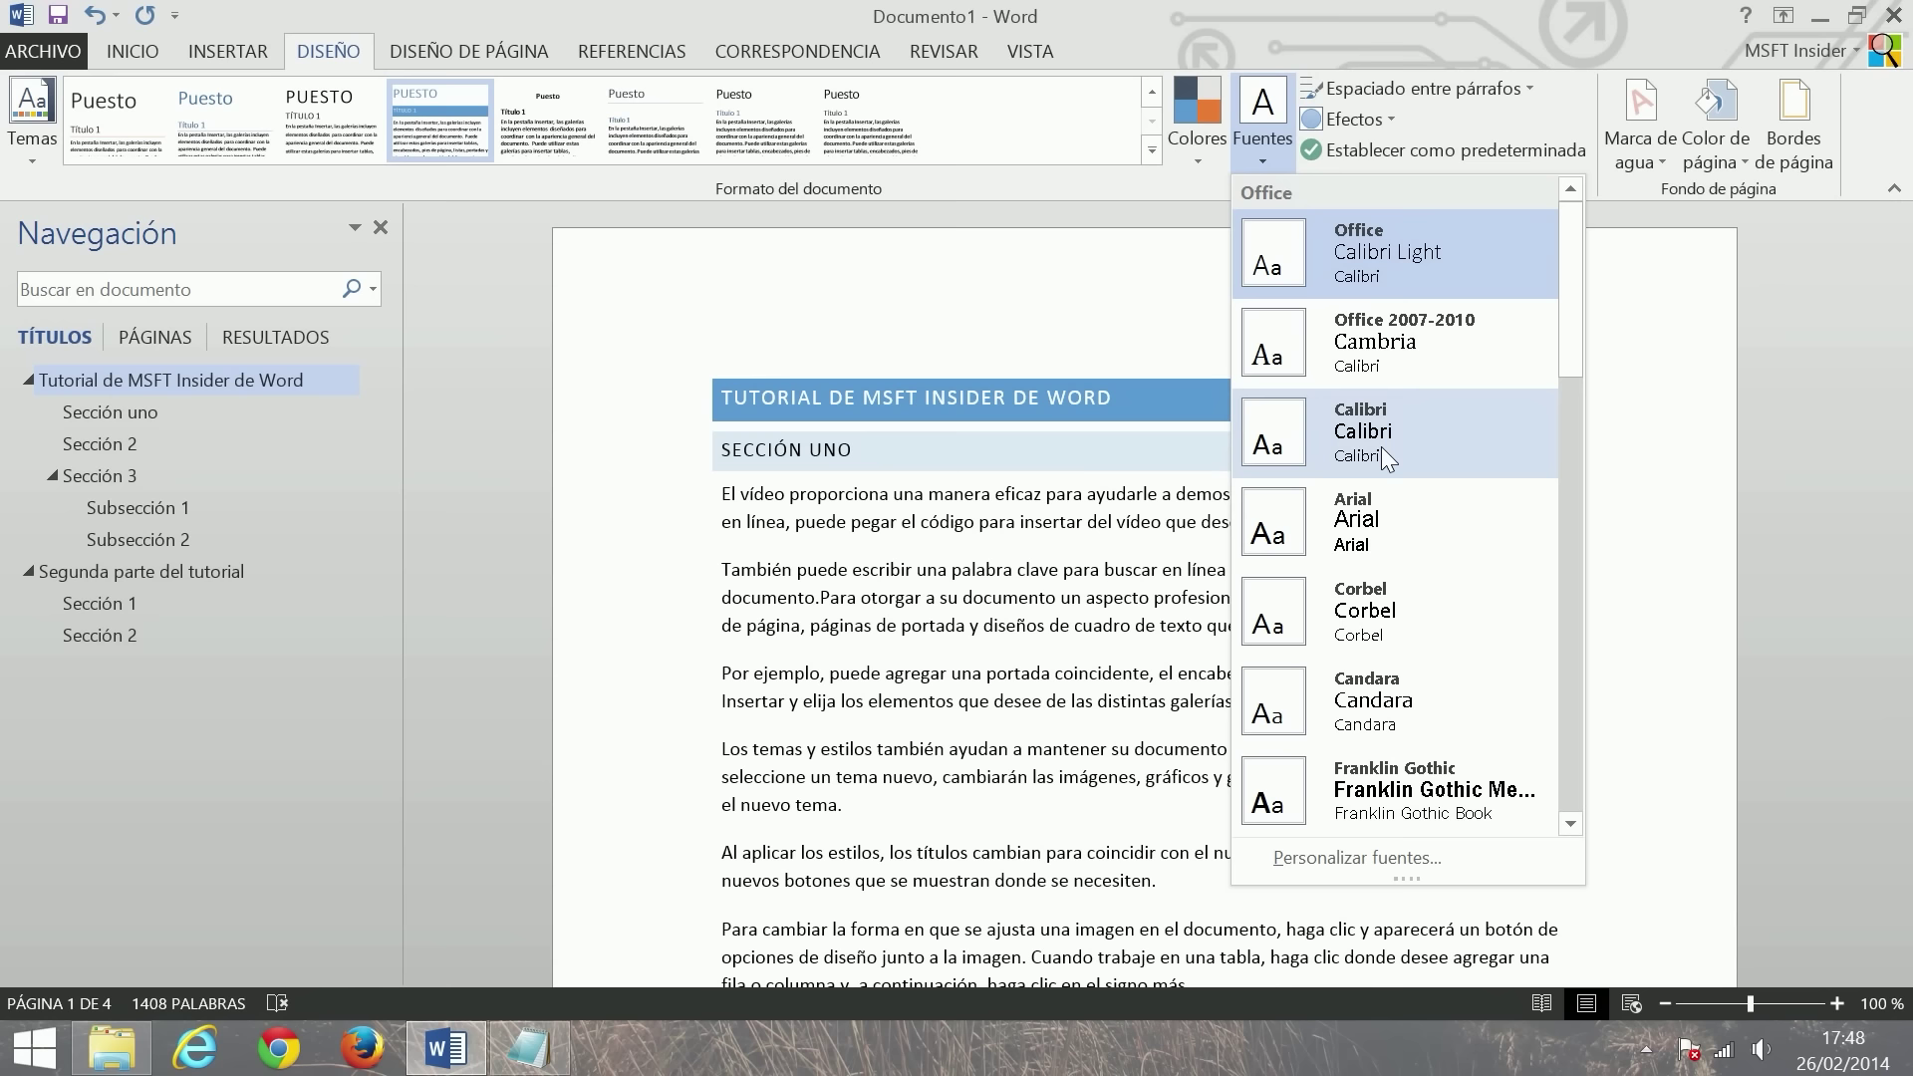
pyautogui.click(1395, 343)
pyautogui.click(1417, 90)
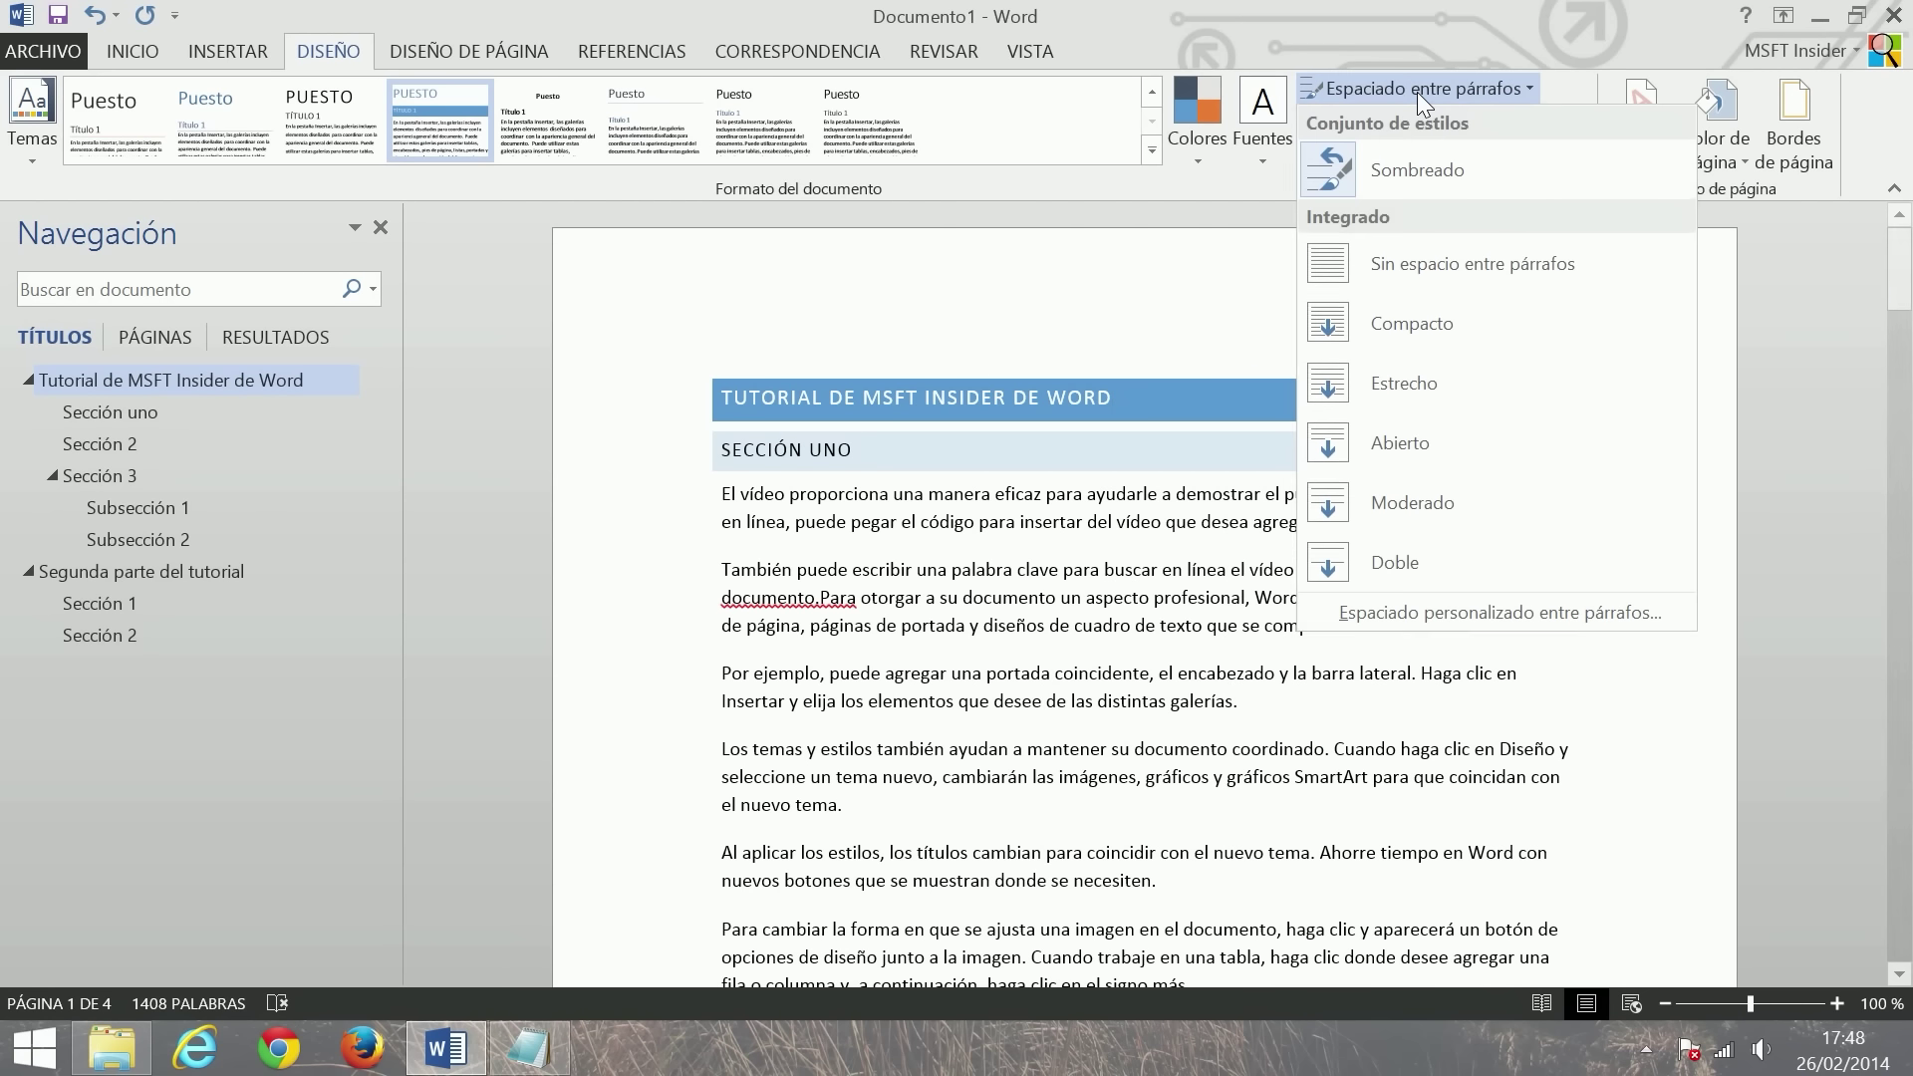
pyautogui.click(1355, 12)
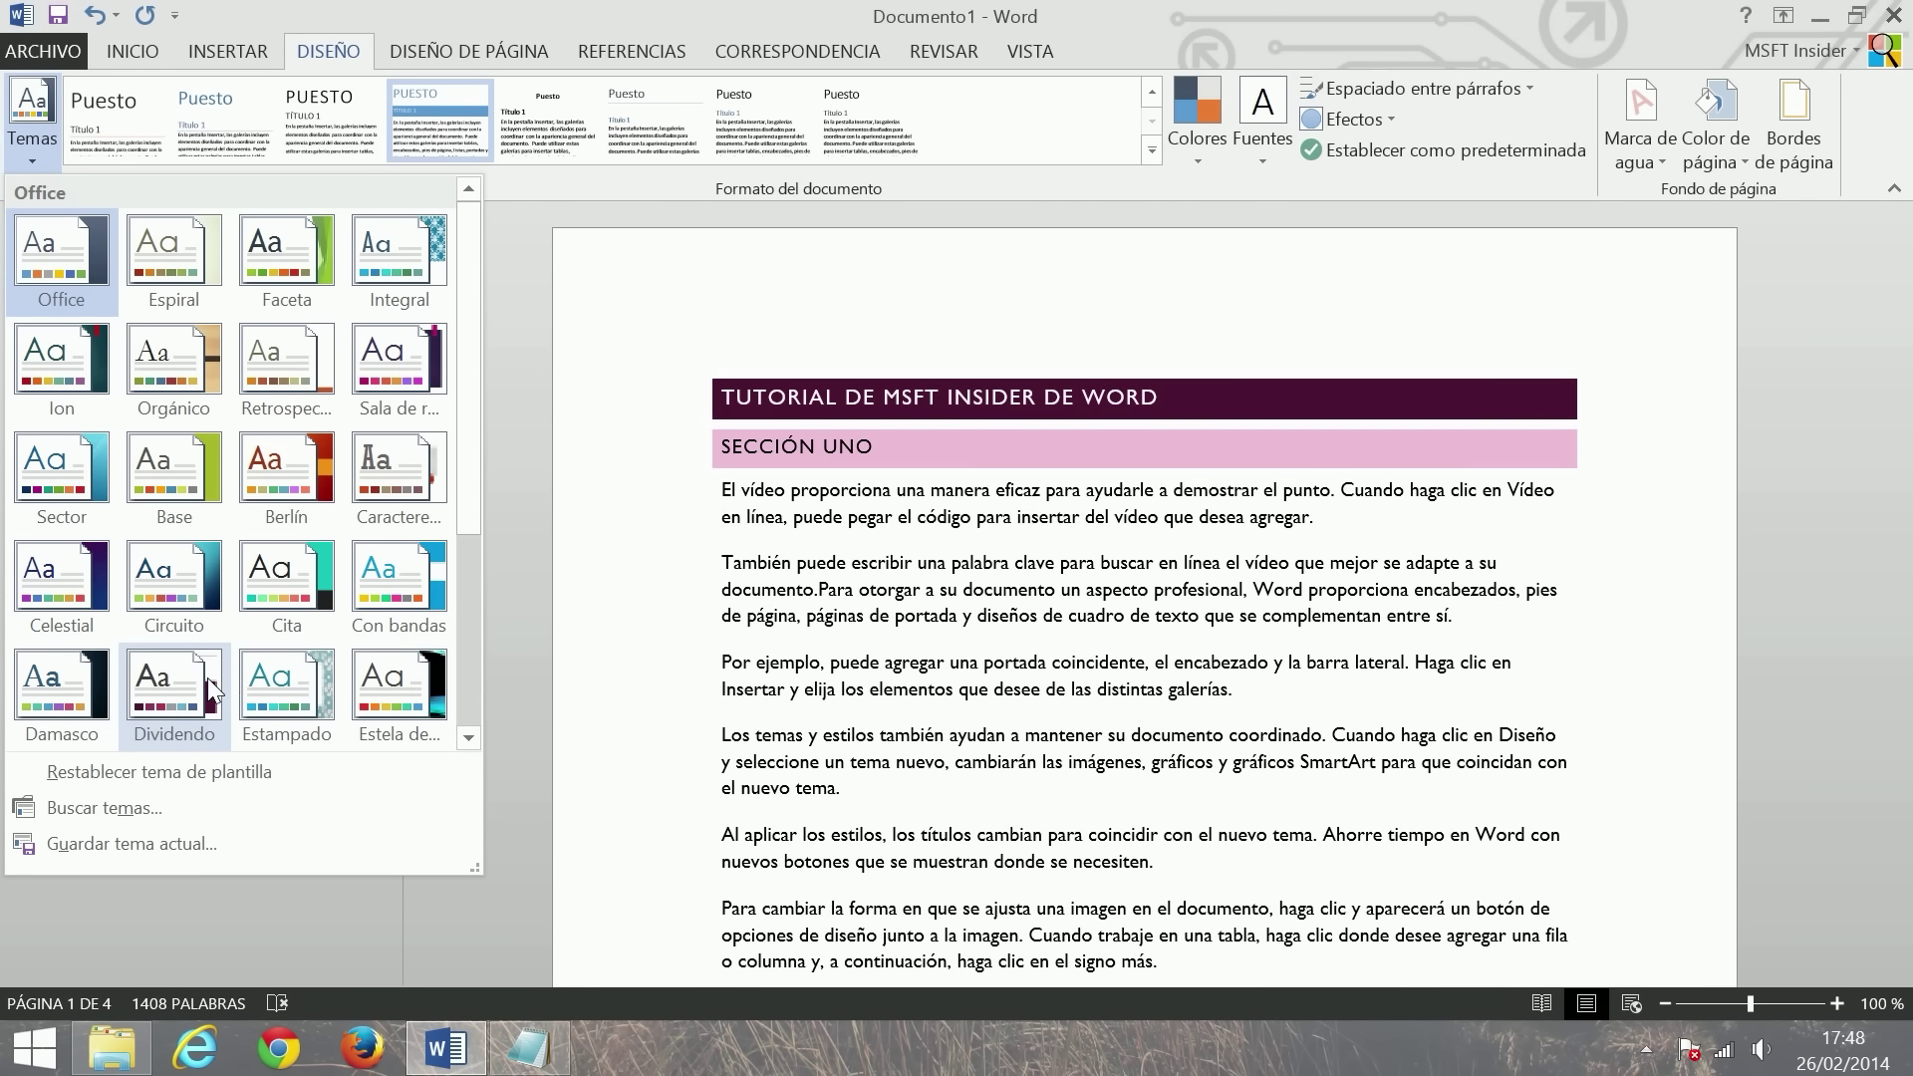
# - Apply the Dividendo theme and scroll through the restyled document
pyautogui.click(207, 678)
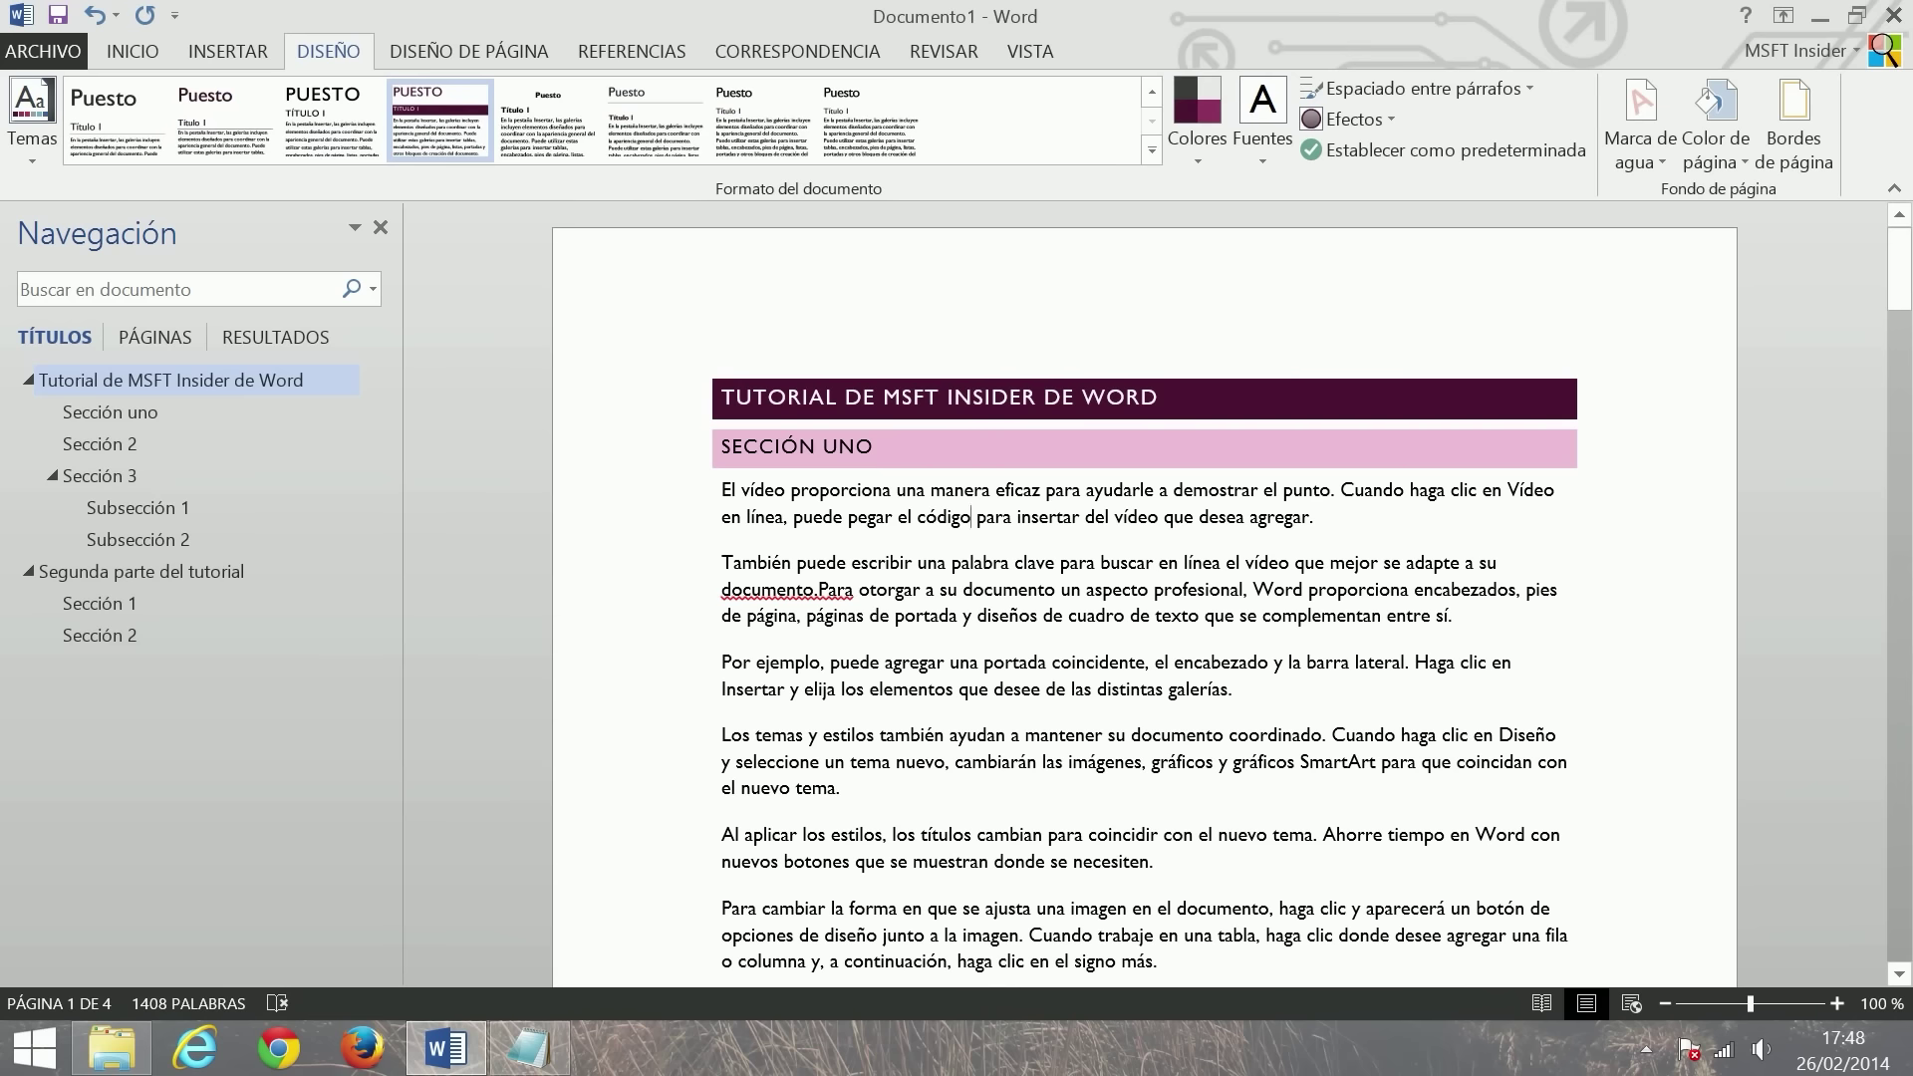
pyautogui.scroll(-8, 1143, 592)
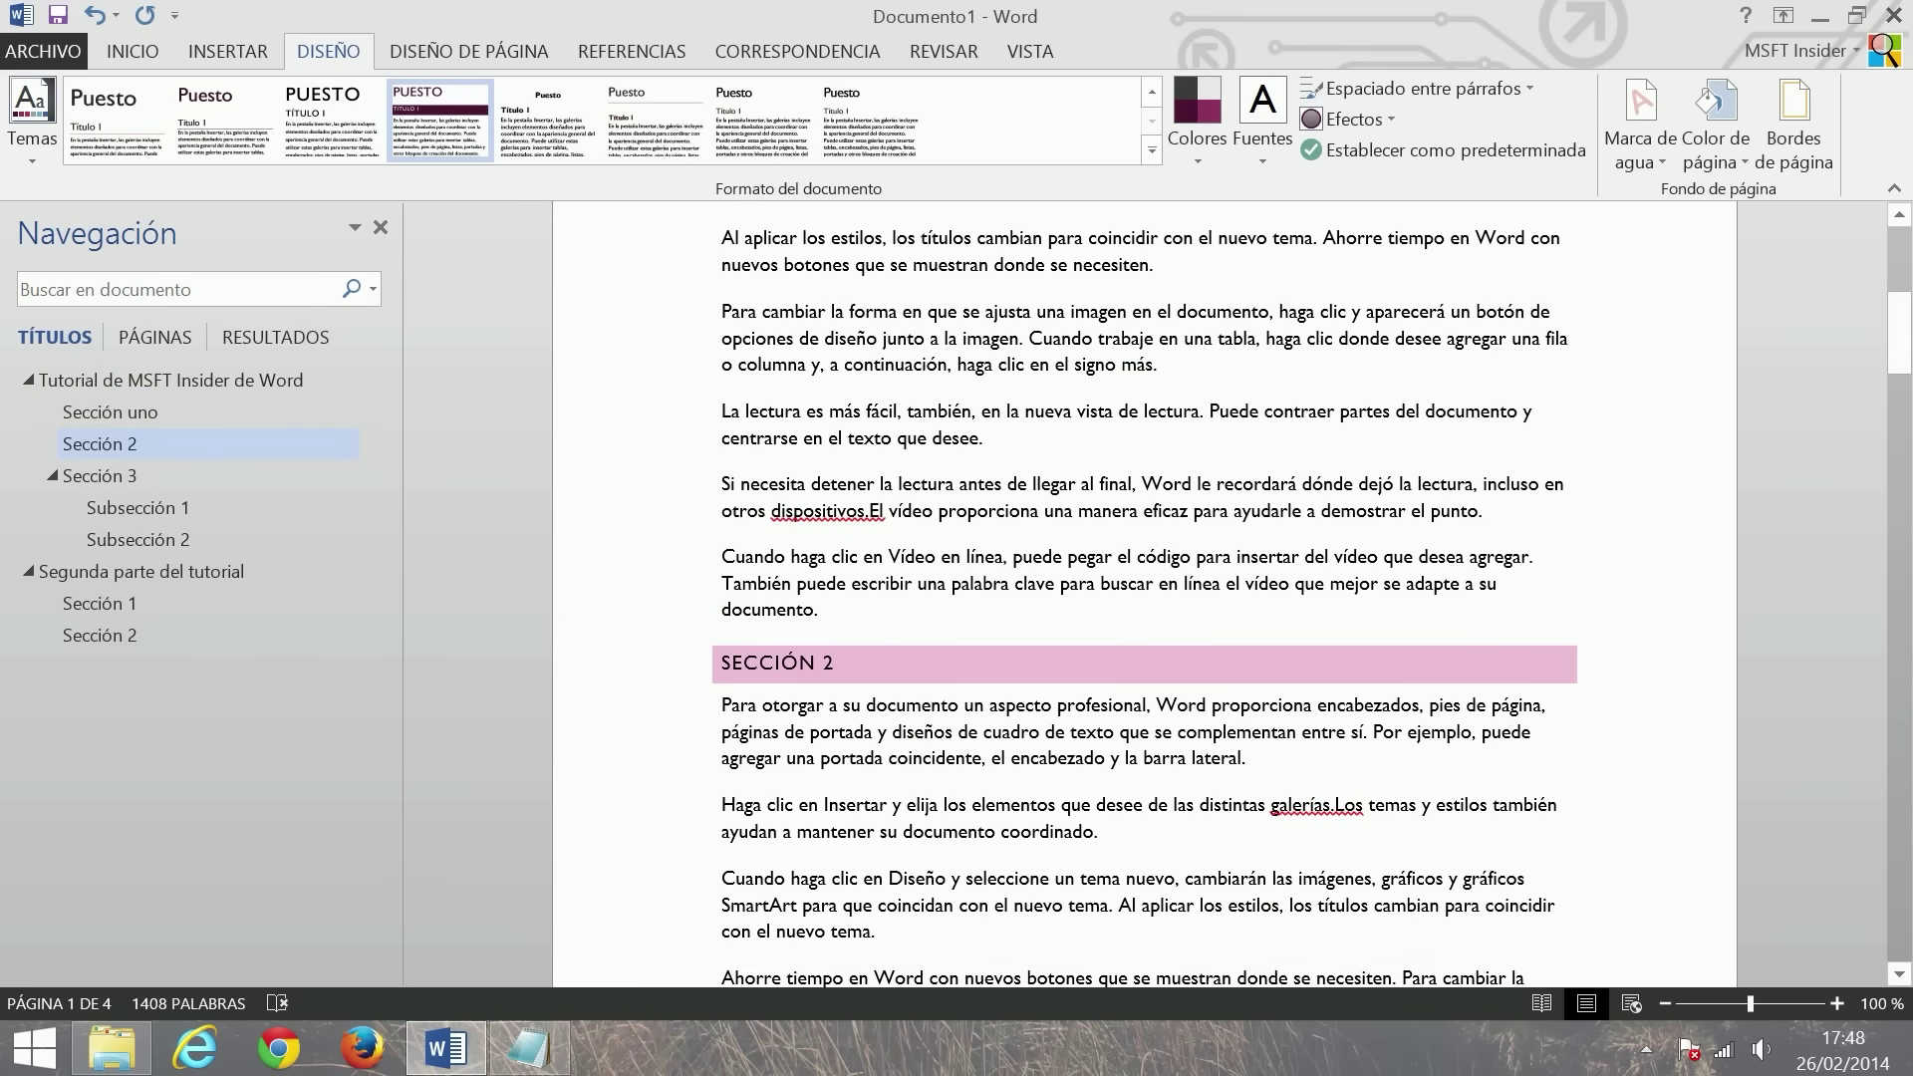
pyautogui.scroll(10, 1144, 591)
pyautogui.scroll(-10, 1144, 592)
pyautogui.scroll(-6, 1144, 591)
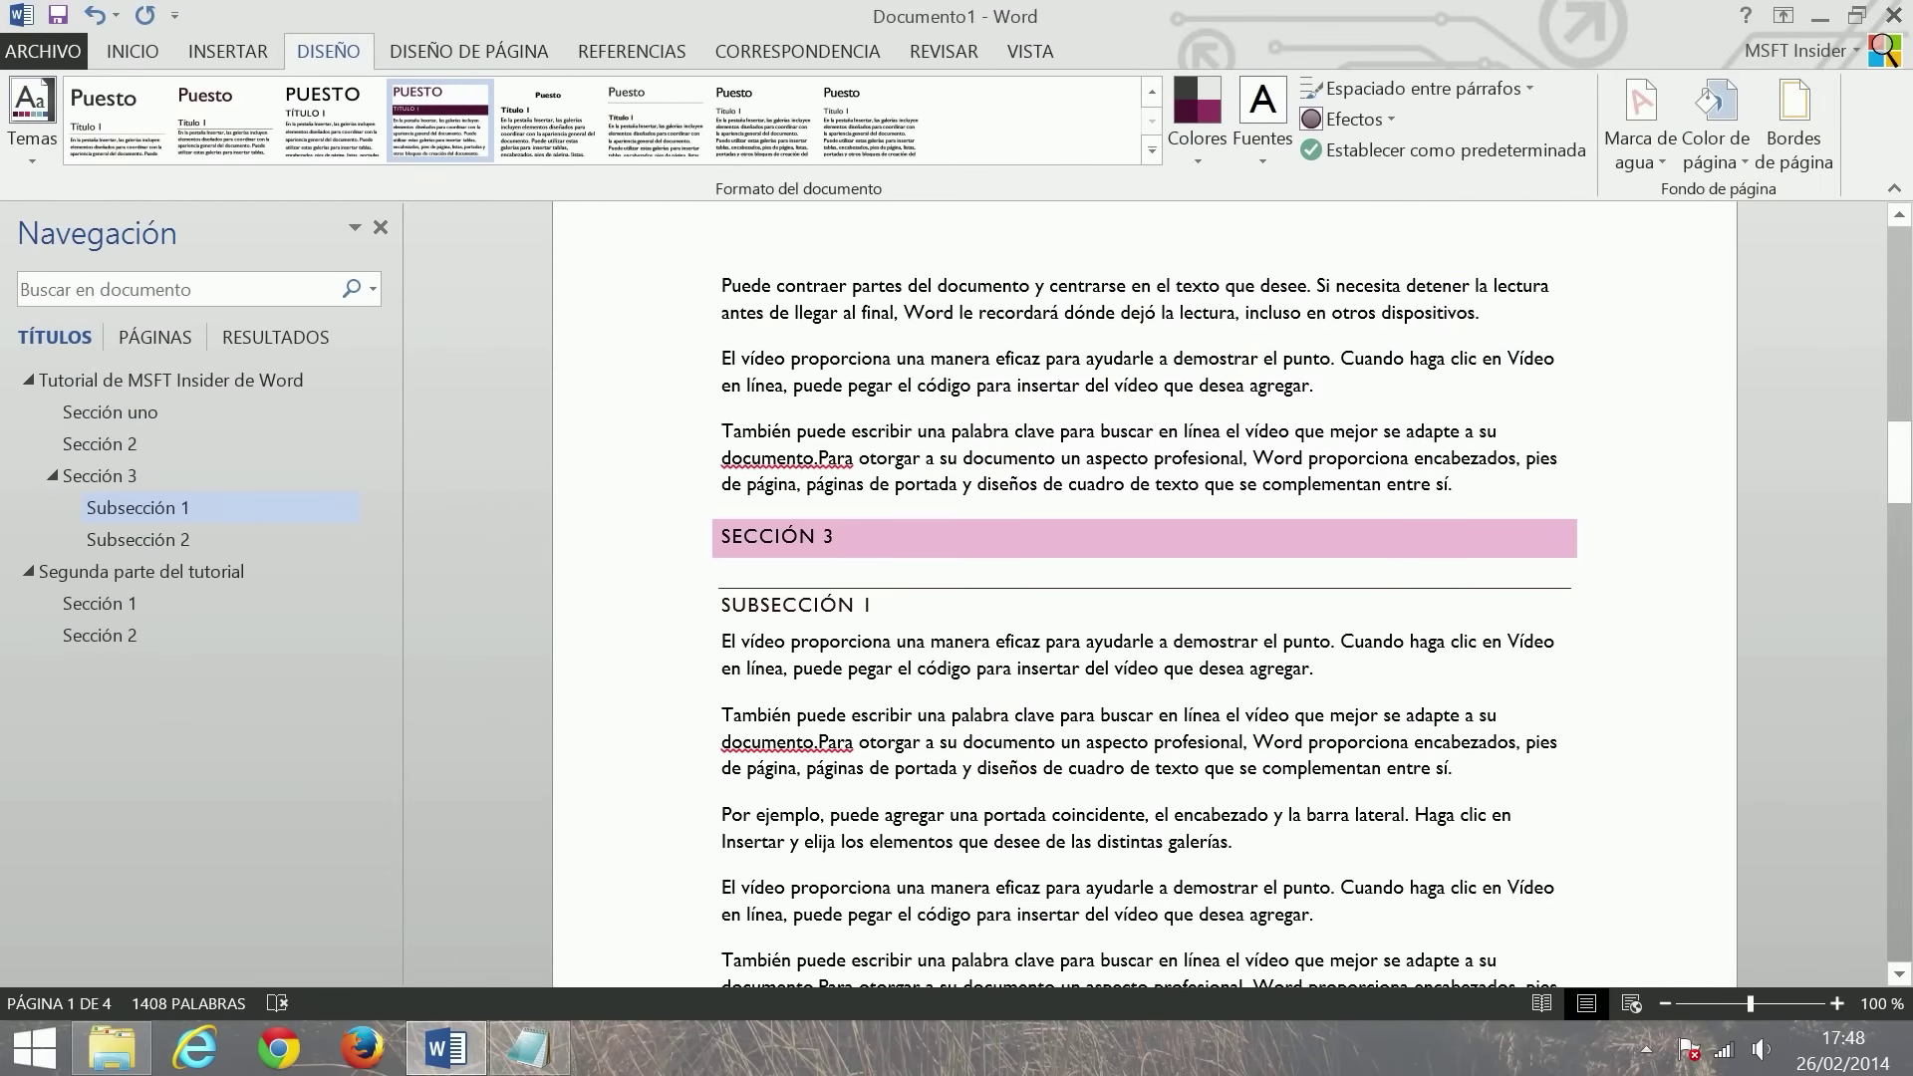
pyautogui.scroll(-3, 1144, 592)
pyautogui.scroll(-3, 1143, 591)
pyautogui.scroll(-7, 1144, 591)
pyautogui.scroll(-5, 1143, 591)
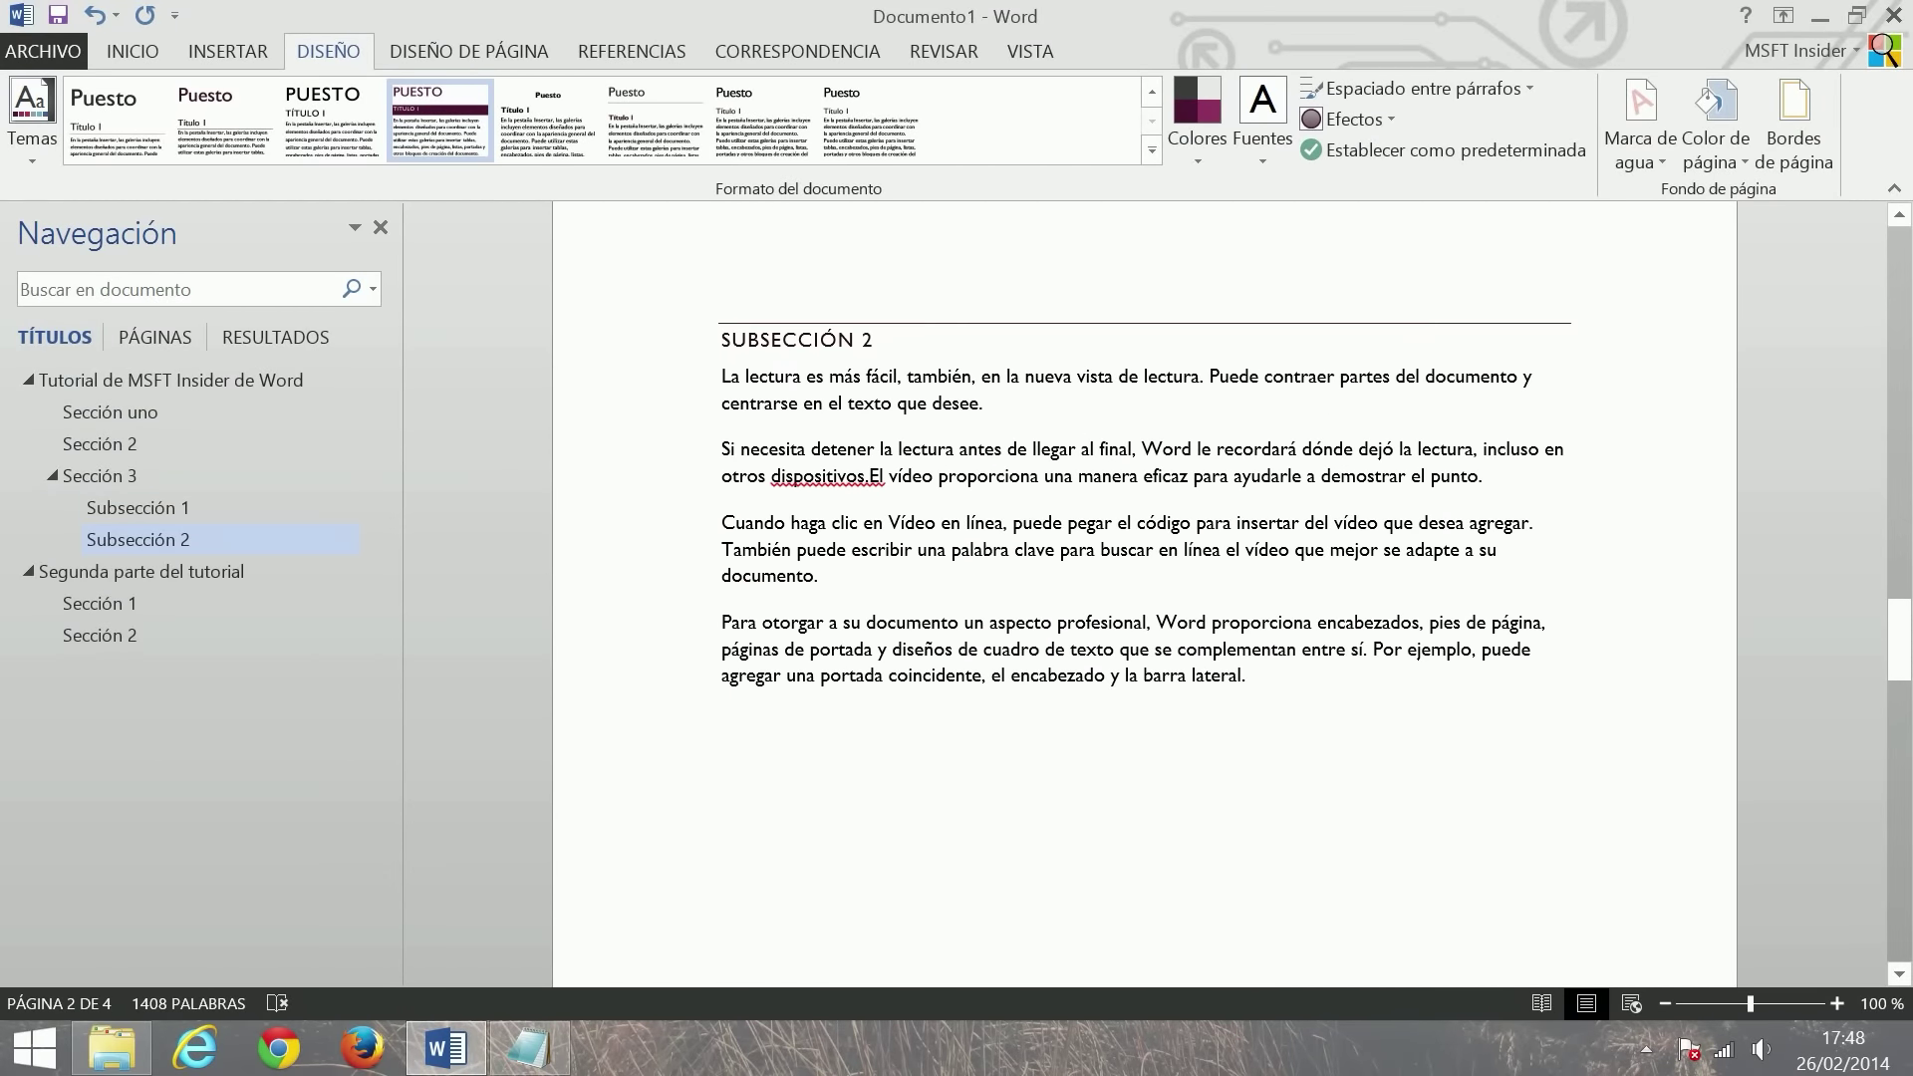
pyautogui.scroll(5, 1144, 592)
pyautogui.scroll(5, 1144, 592)
pyautogui.scroll(3, 1143, 592)
pyautogui.scroll(8, 1143, 592)
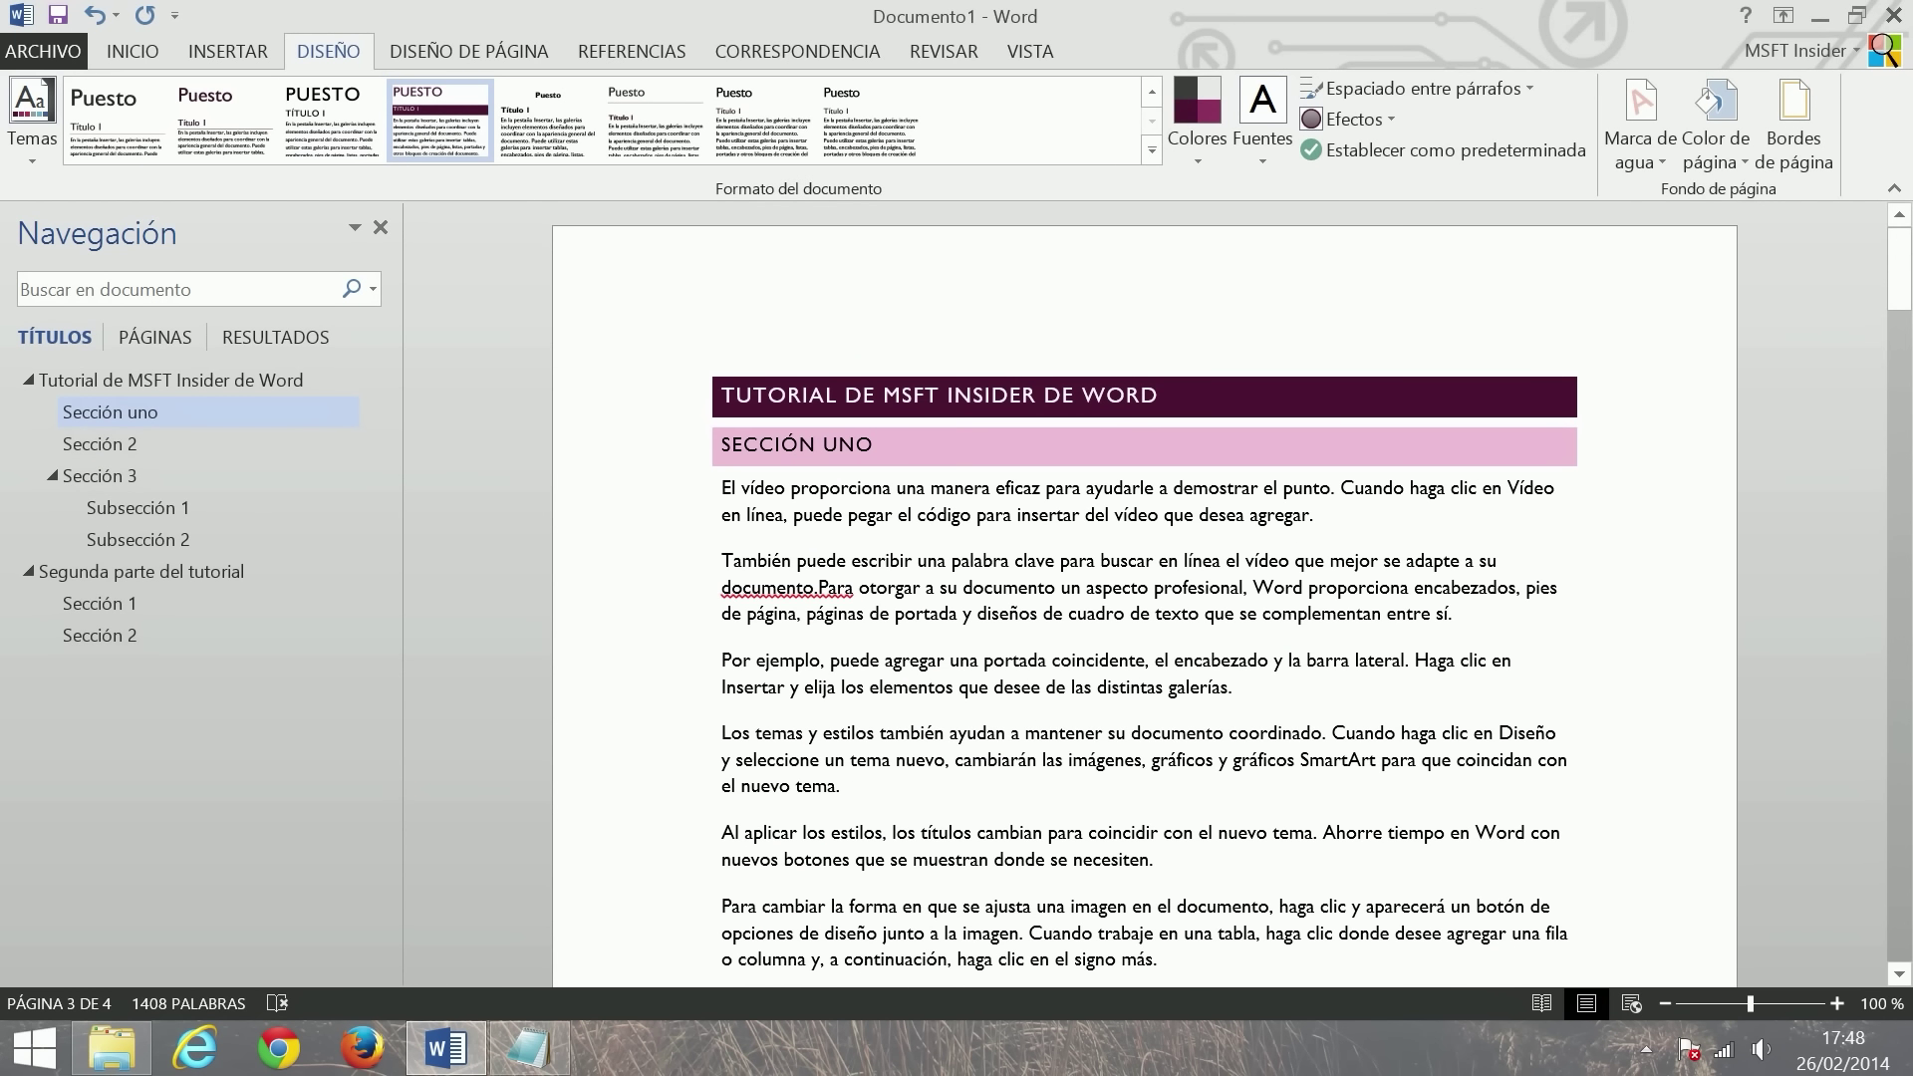
pyautogui.click(132, 51)
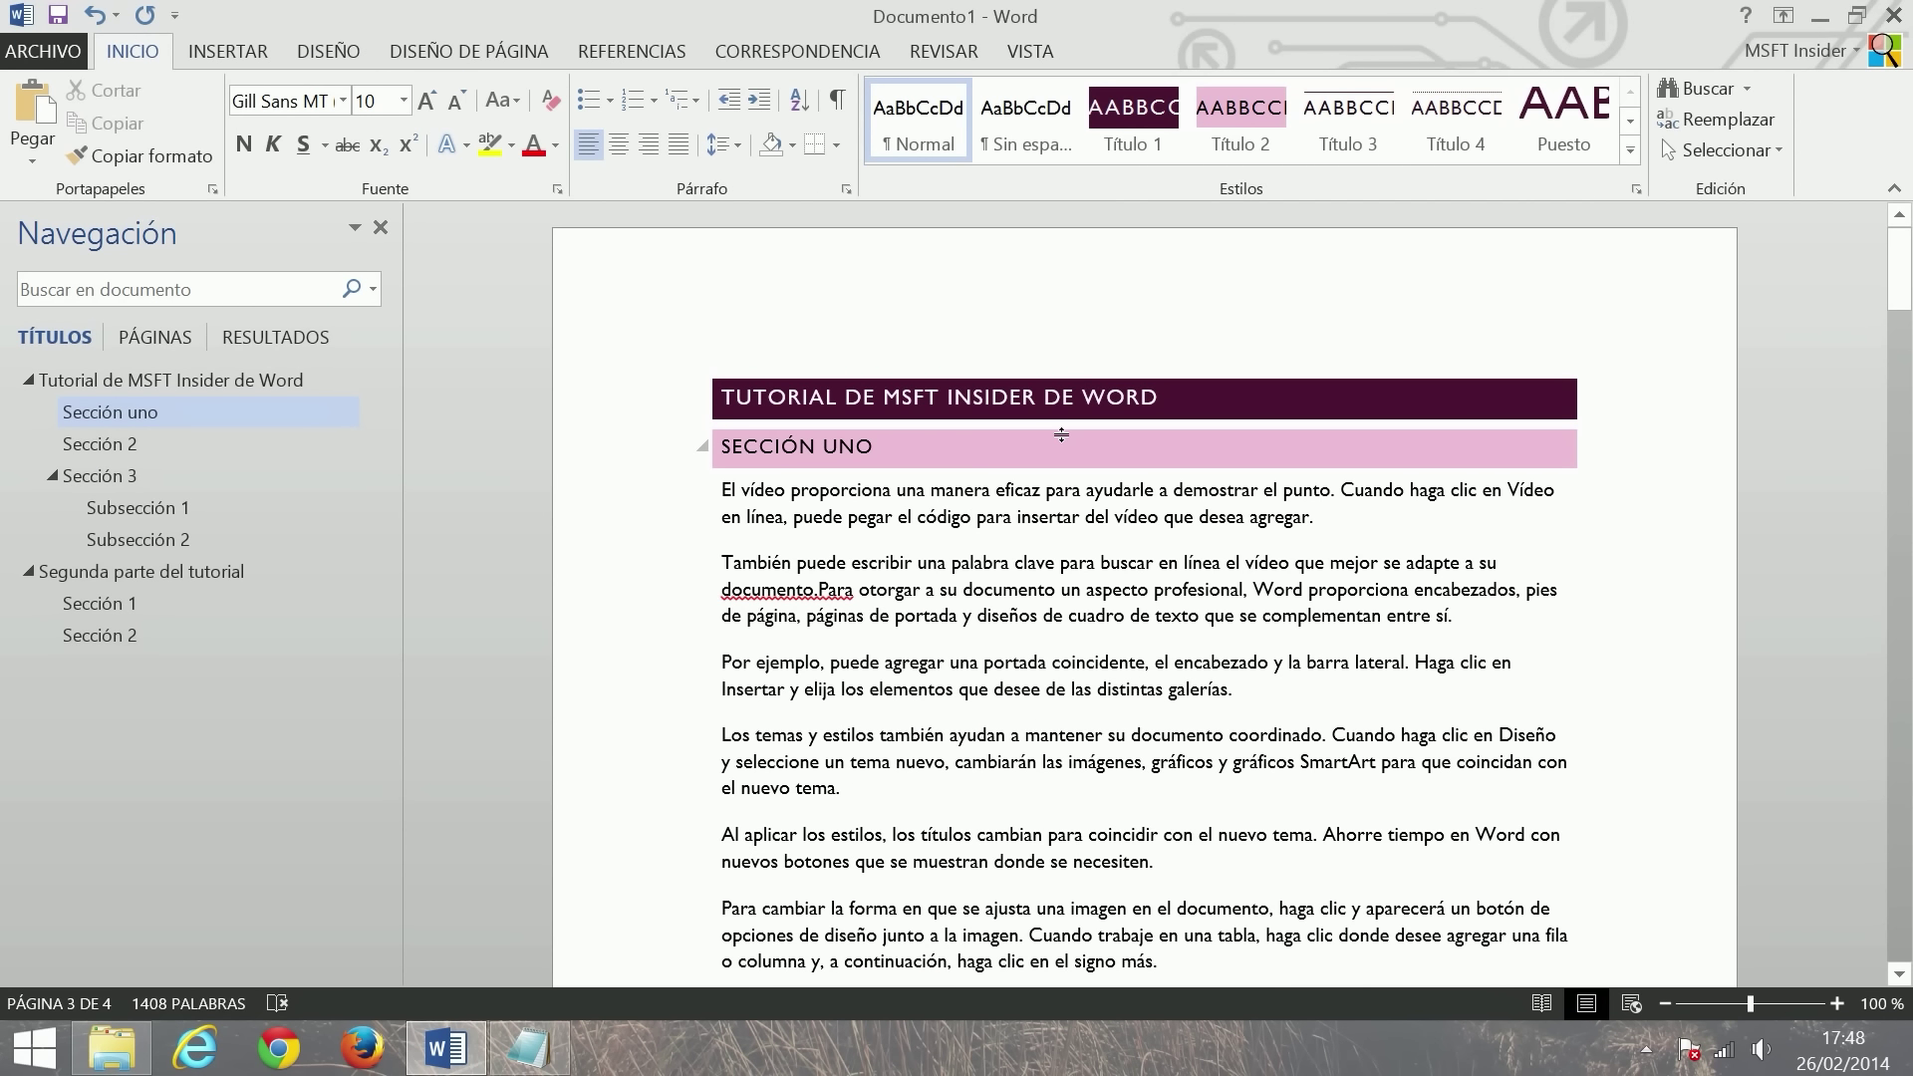
# - Try the Título 1 style on the first body paragraph, then undo it
pyautogui.click(971, 516)
pyautogui.click(1141, 127)
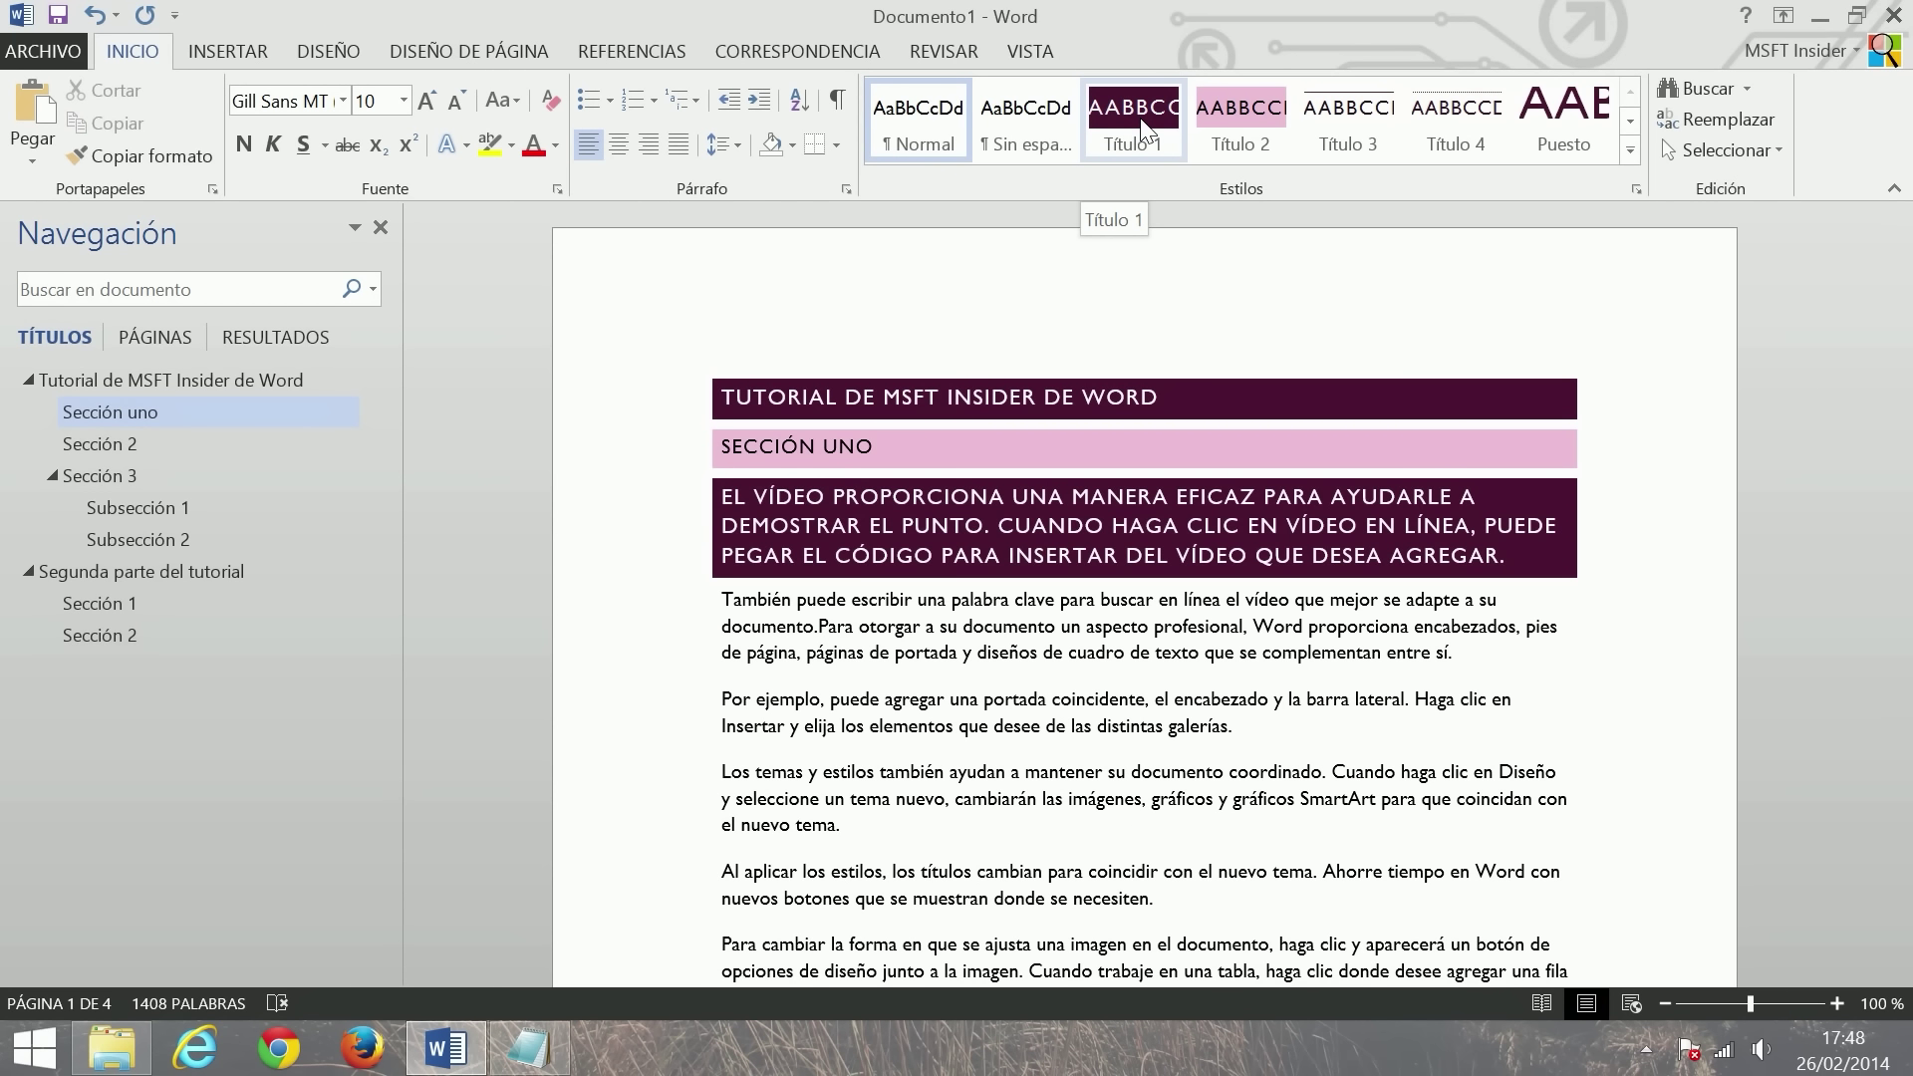
pyautogui.hotkey('ctrl', 'z')
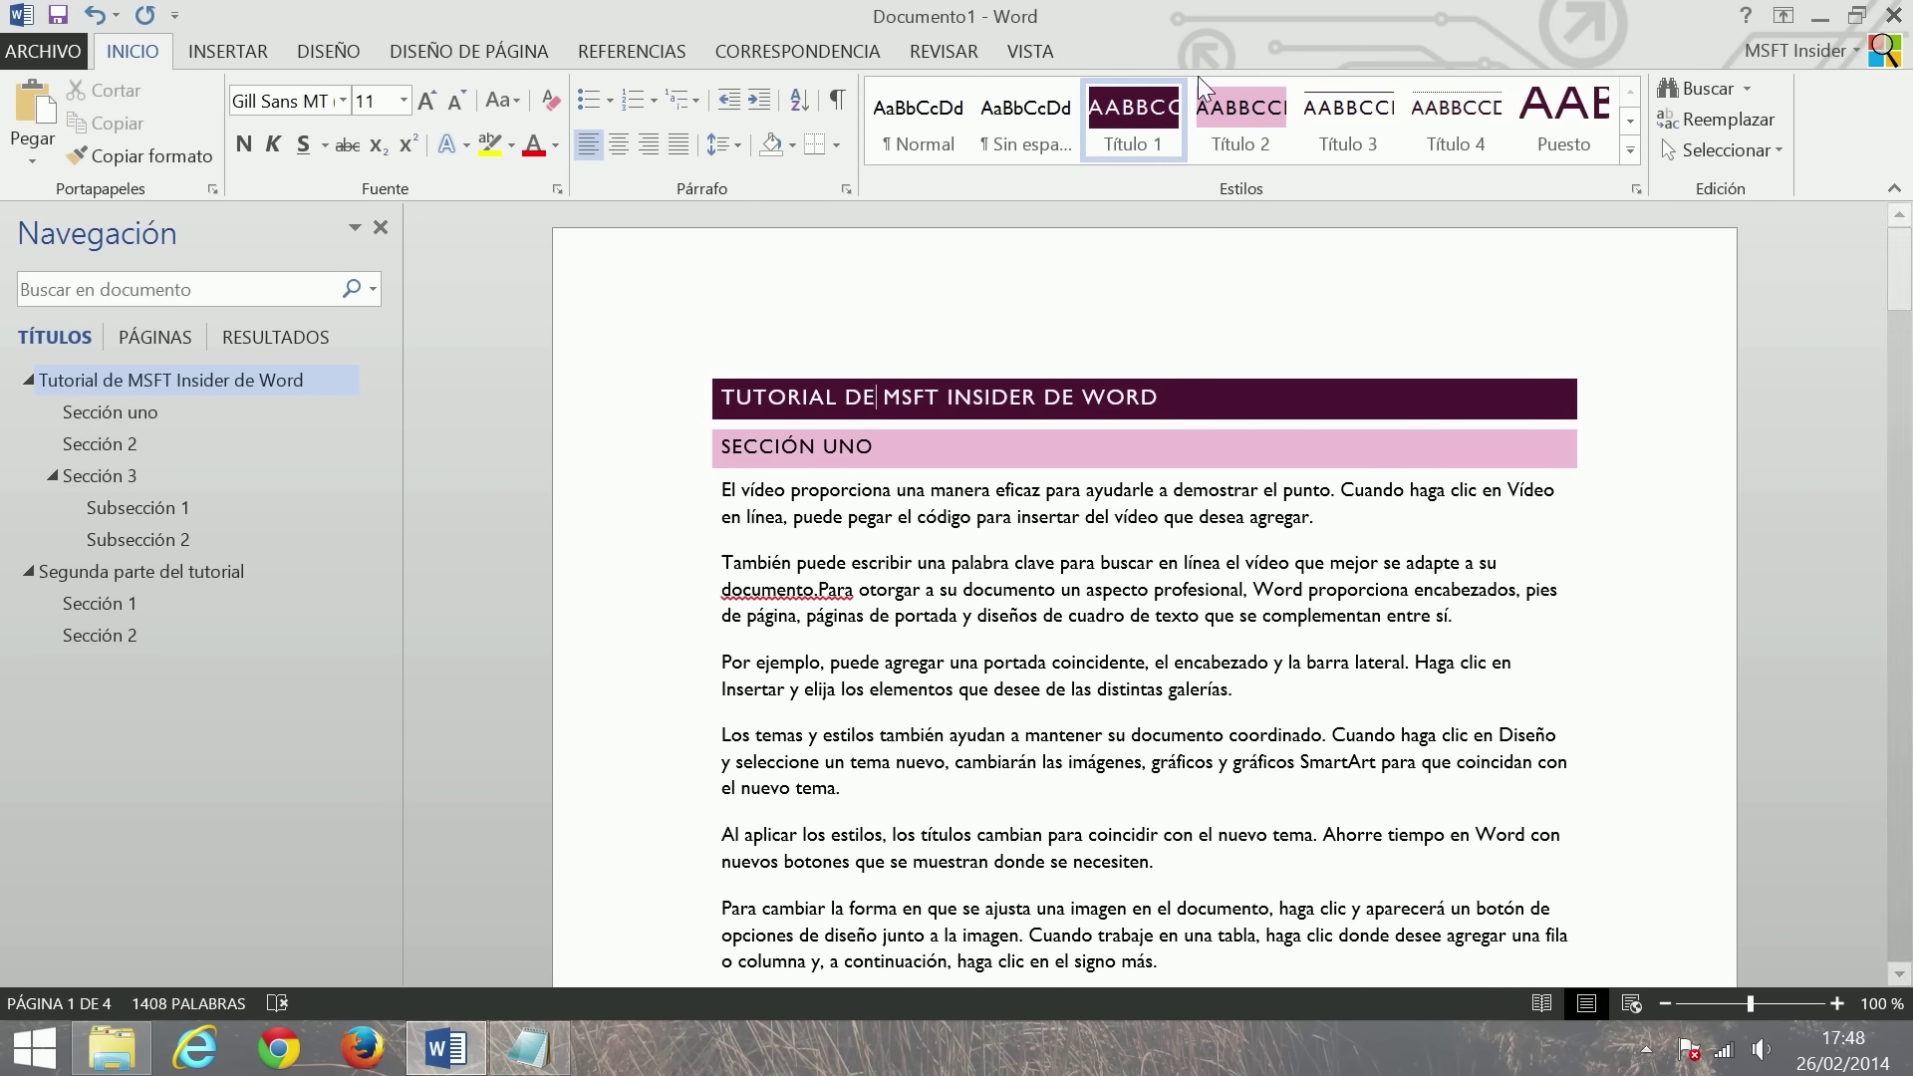
# - Modify Título 1 to 16 pt bold with 11 pt space before and 6 pt after
pyautogui.rightClick(1133, 123)
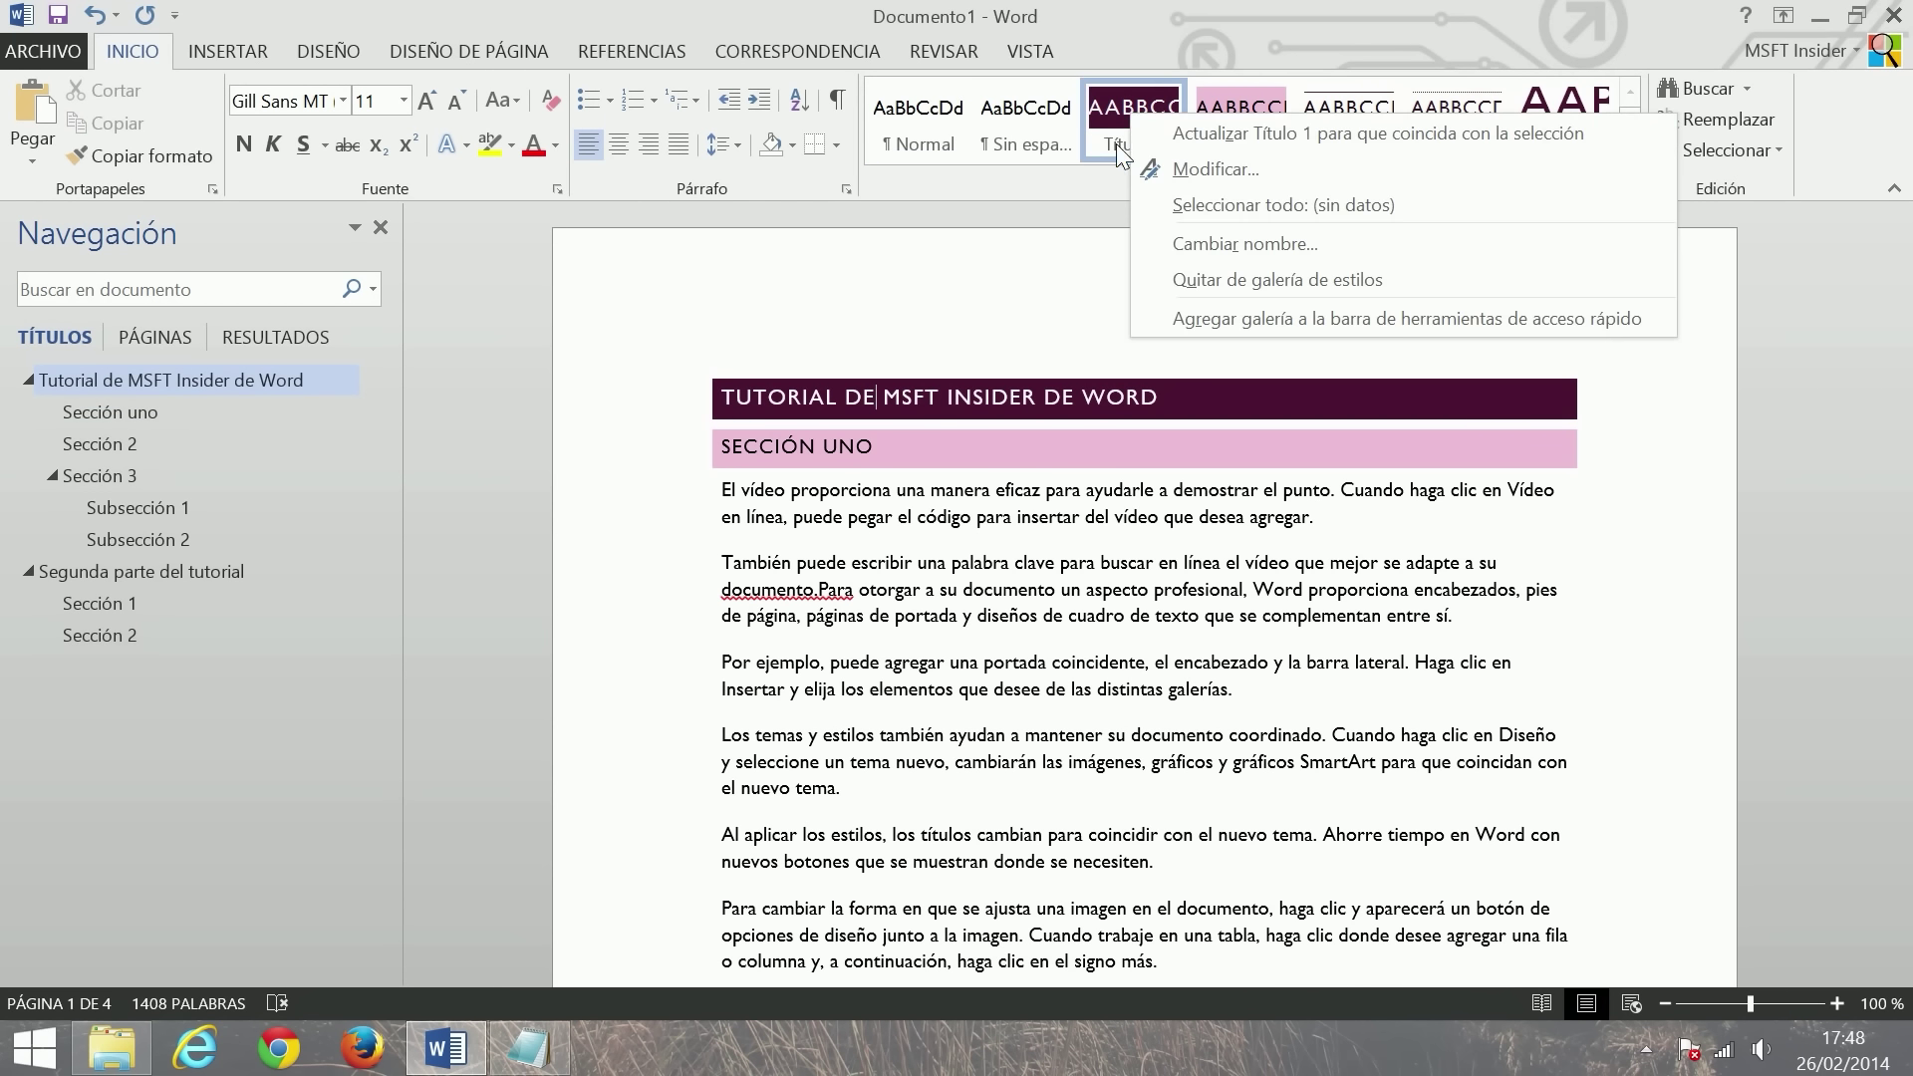
pyautogui.click(1284, 170)
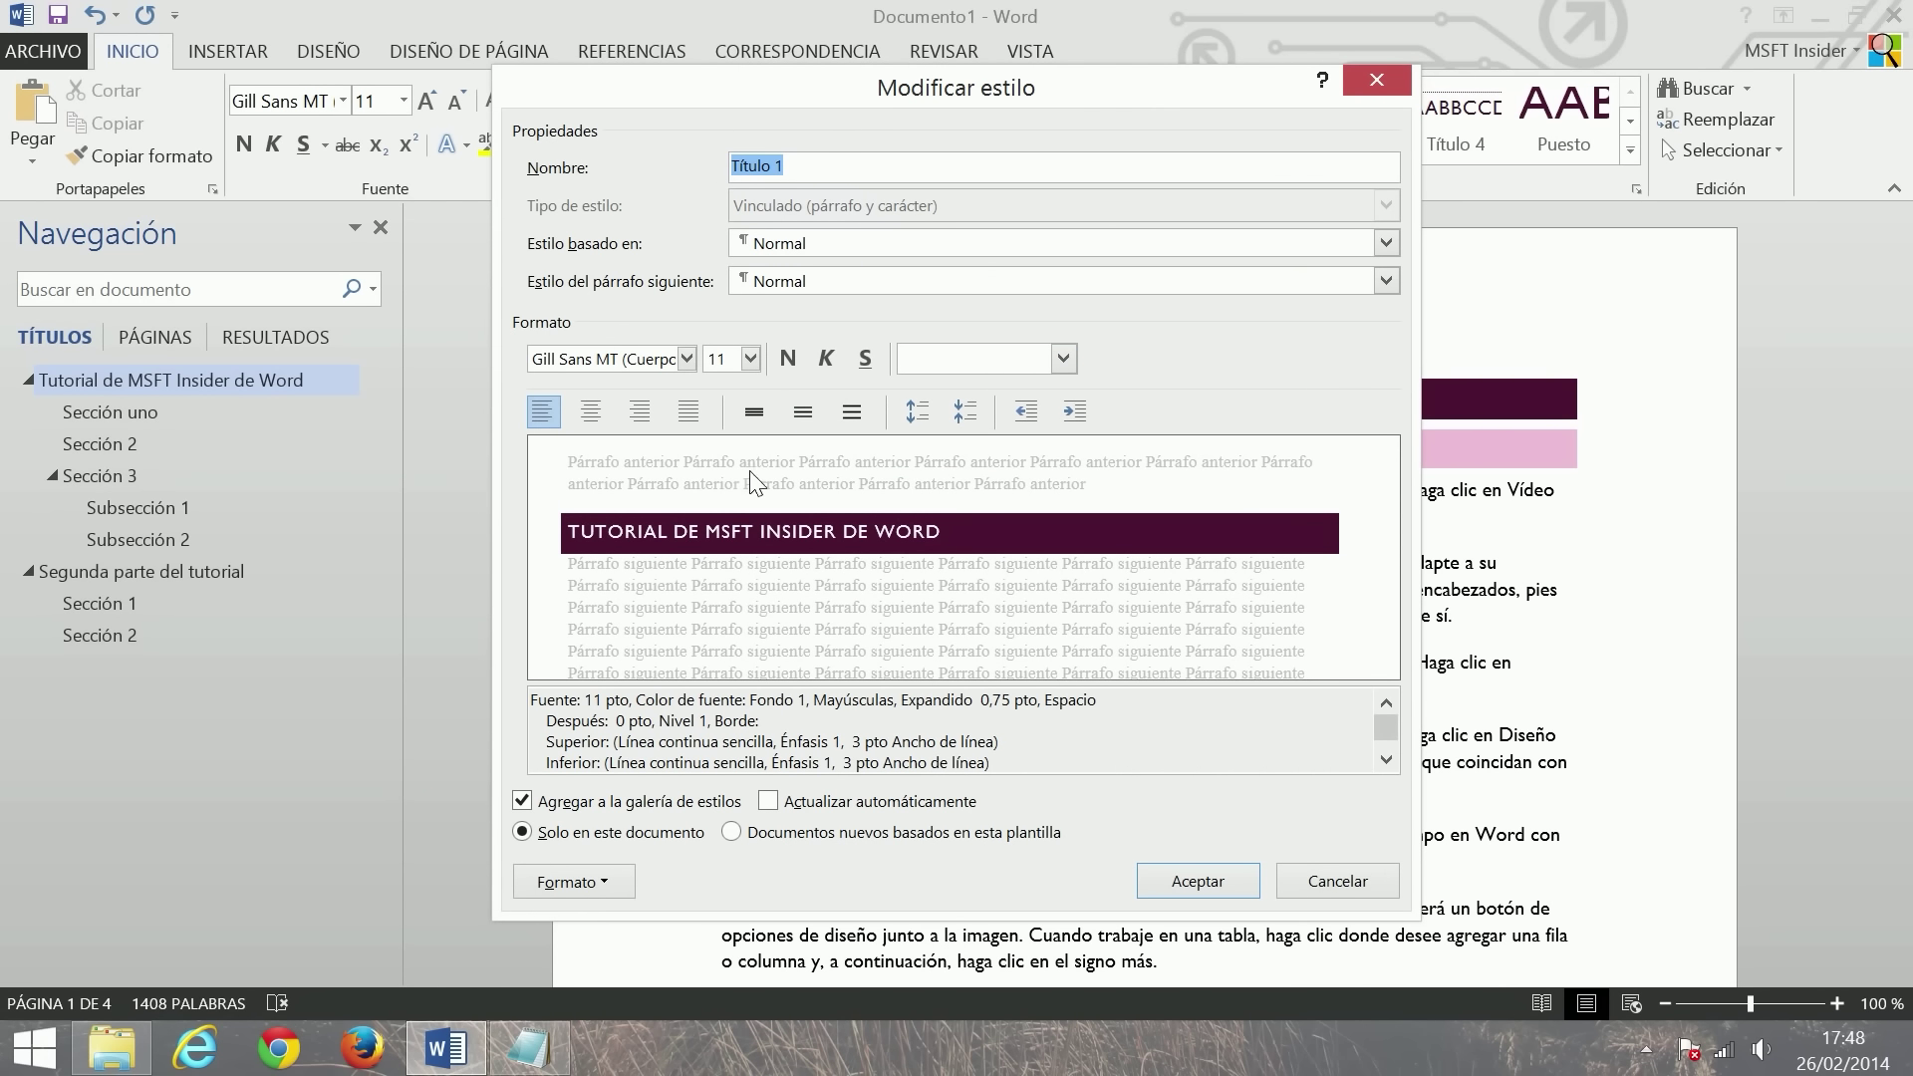
pyautogui.click(750, 359)
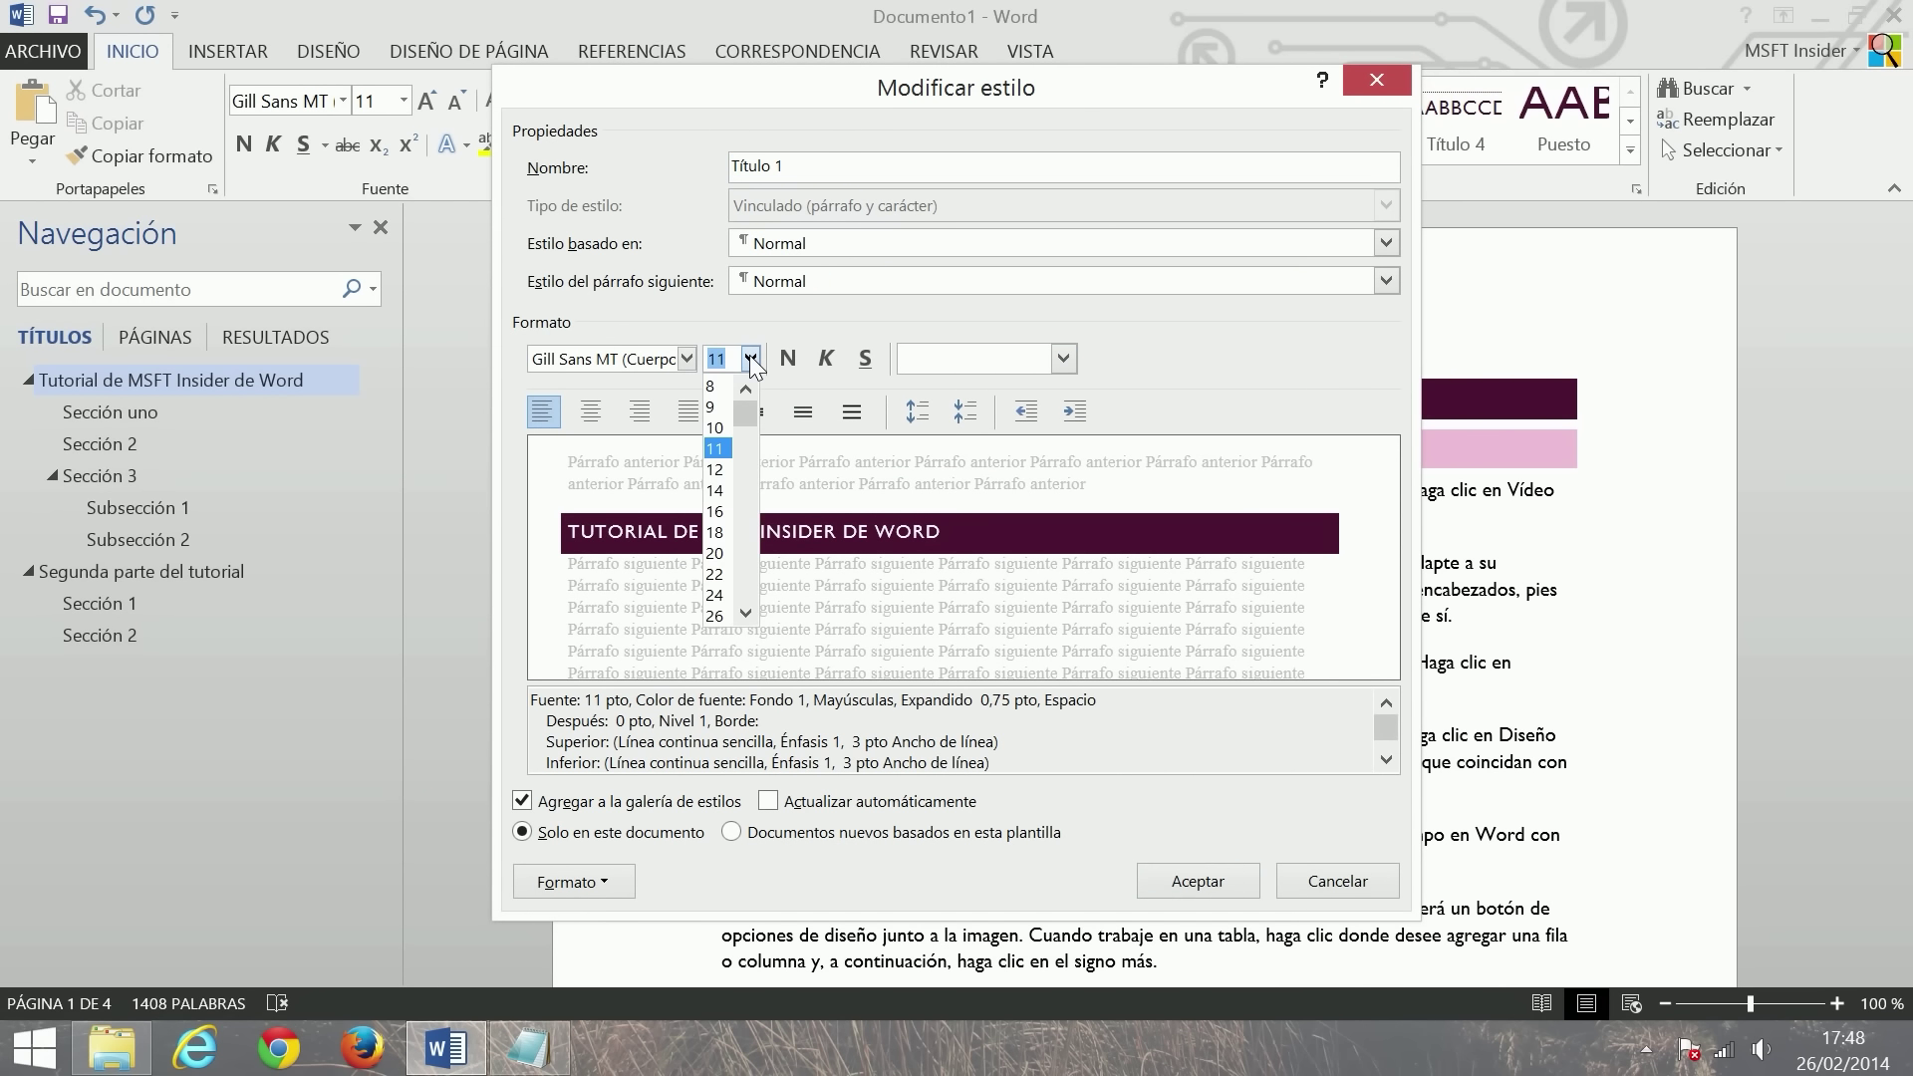
pyautogui.click(714, 511)
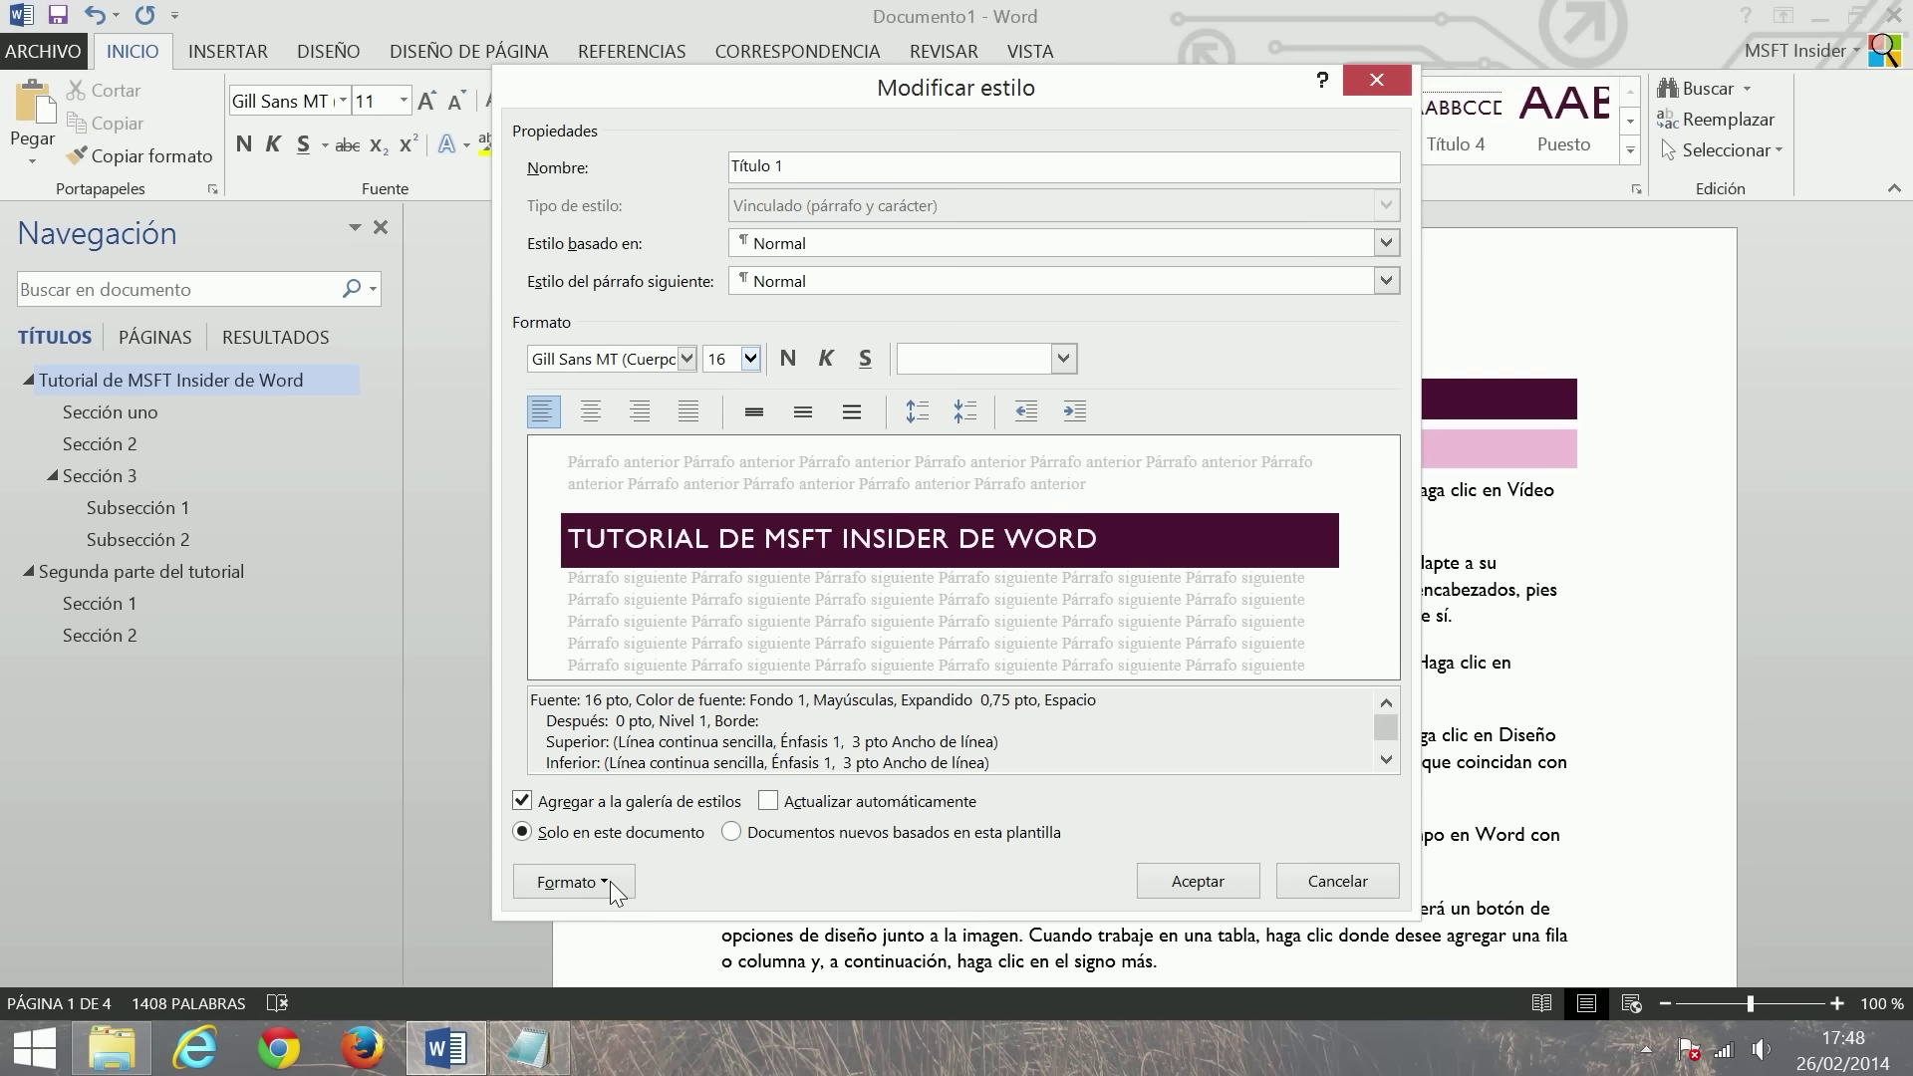
pyautogui.click(787, 359)
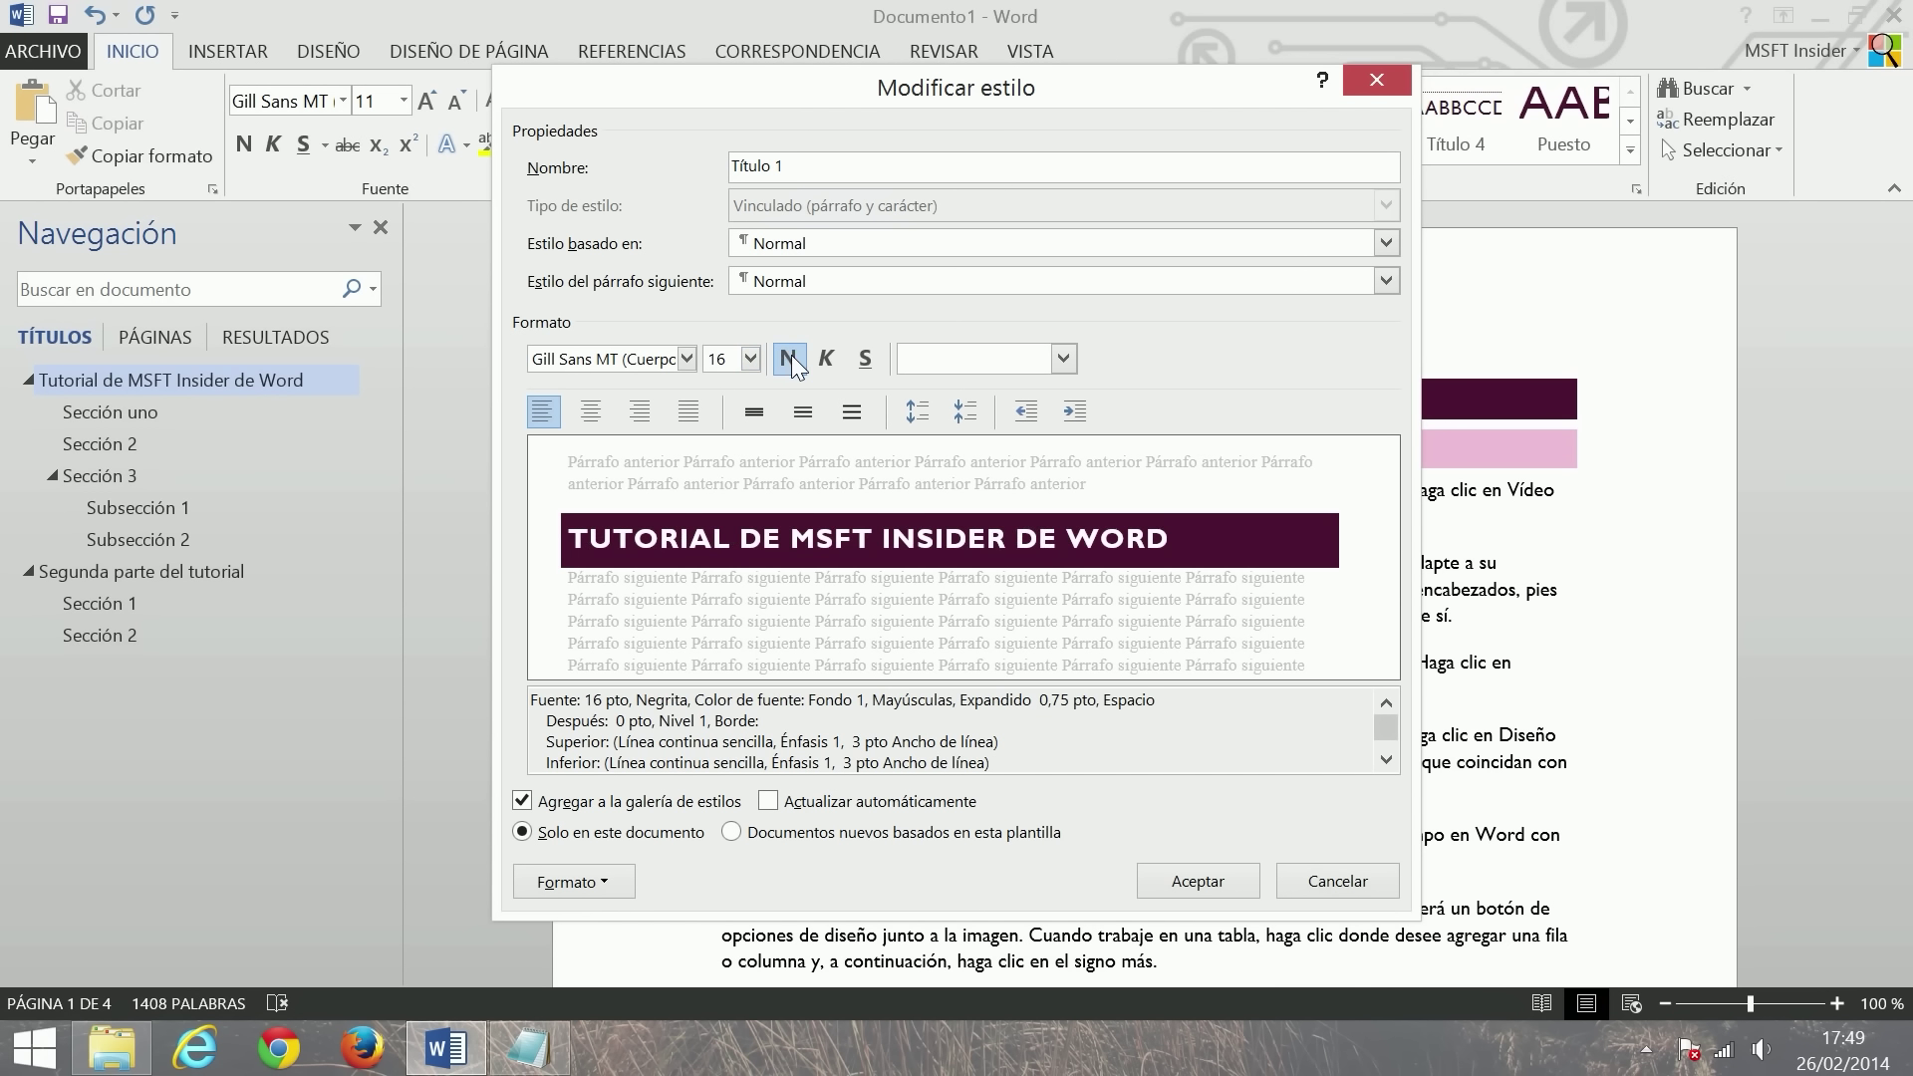
pyautogui.click(596, 882)
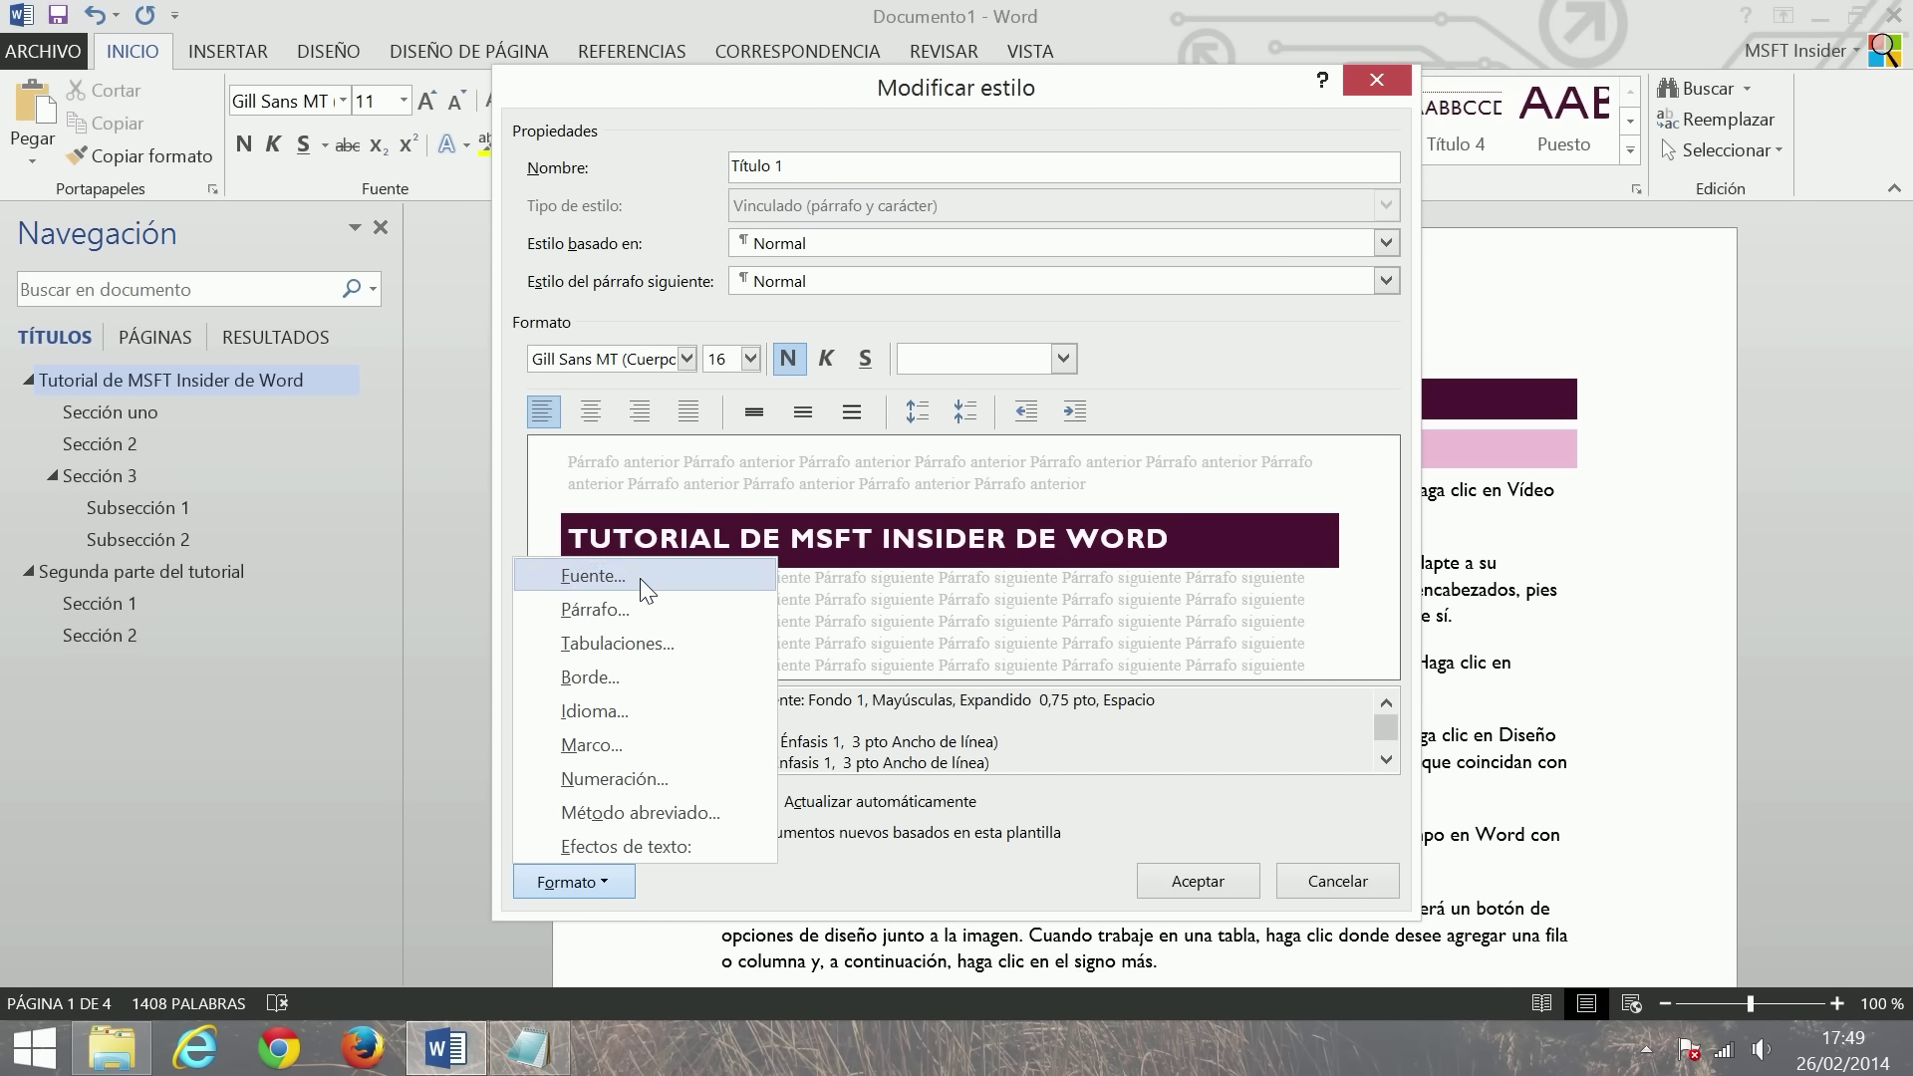
pyautogui.click(1222, 378)
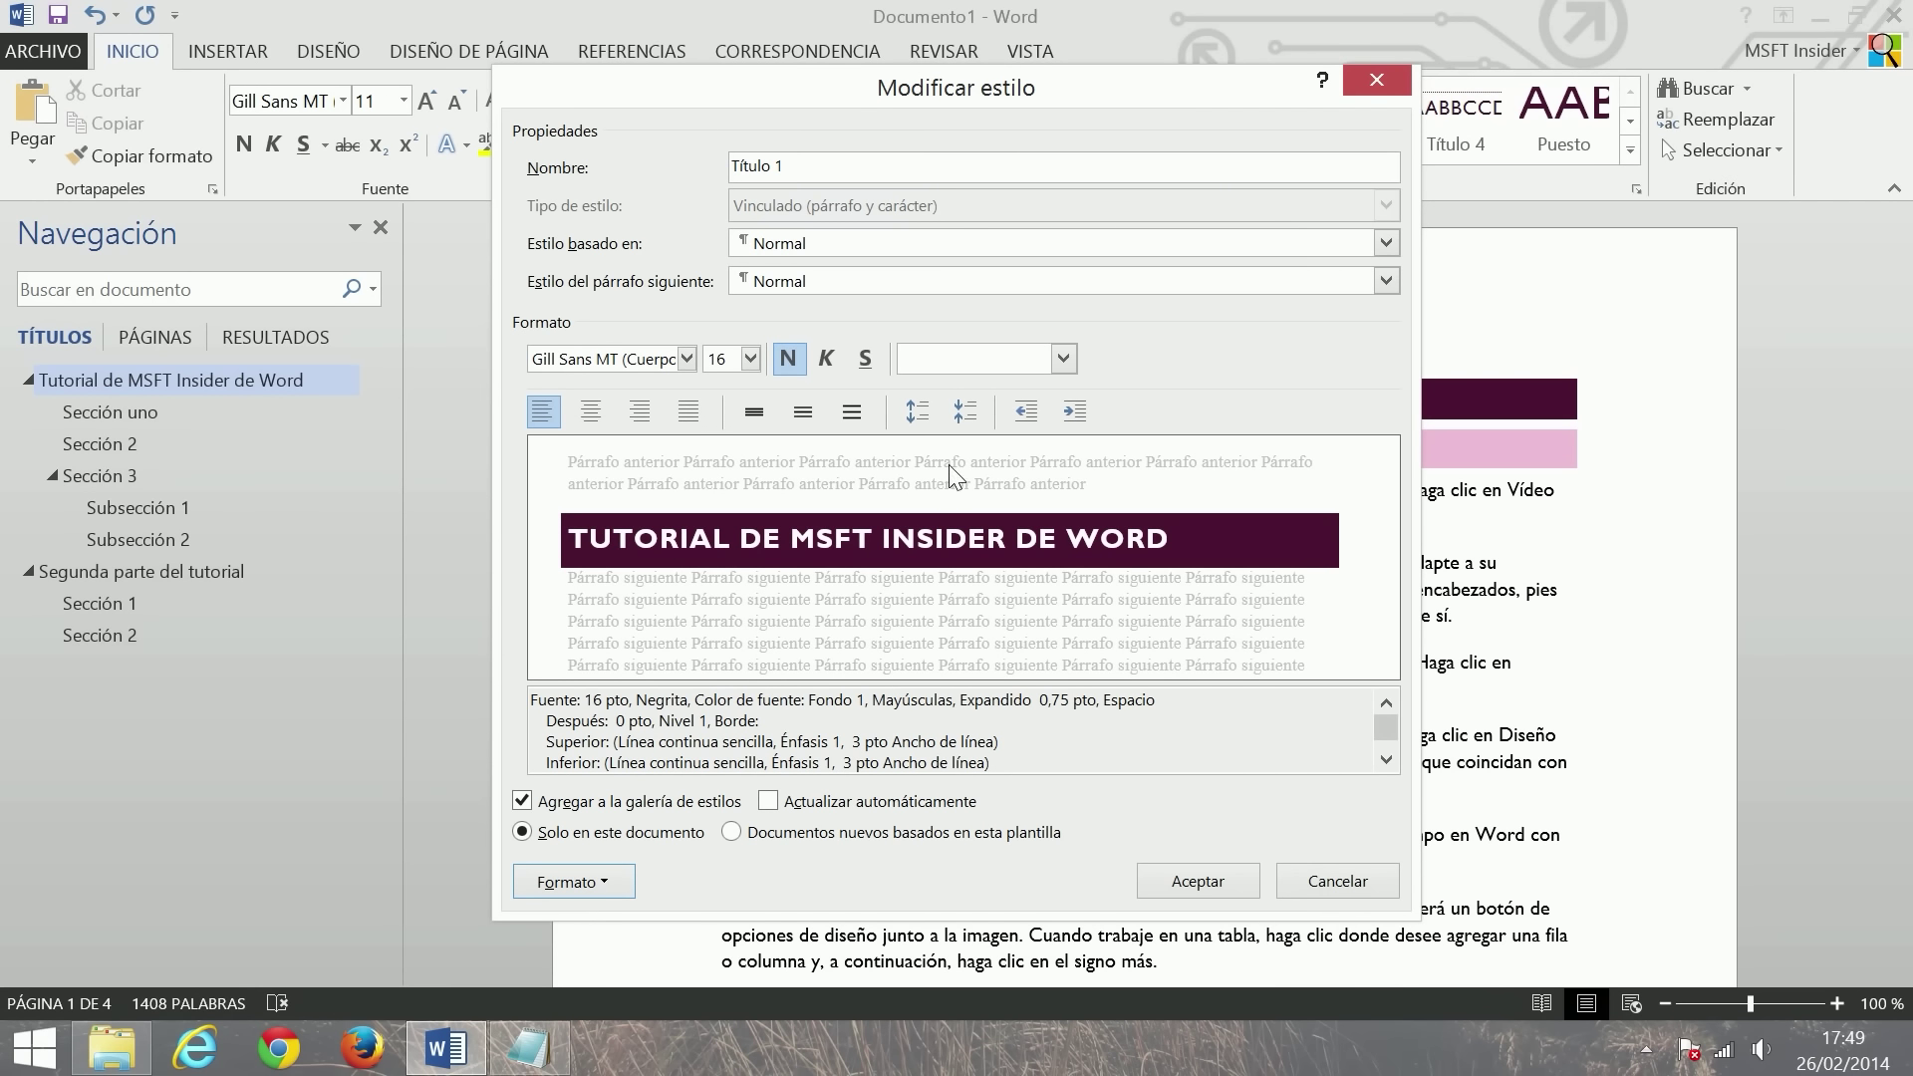
pyautogui.click(917, 411)
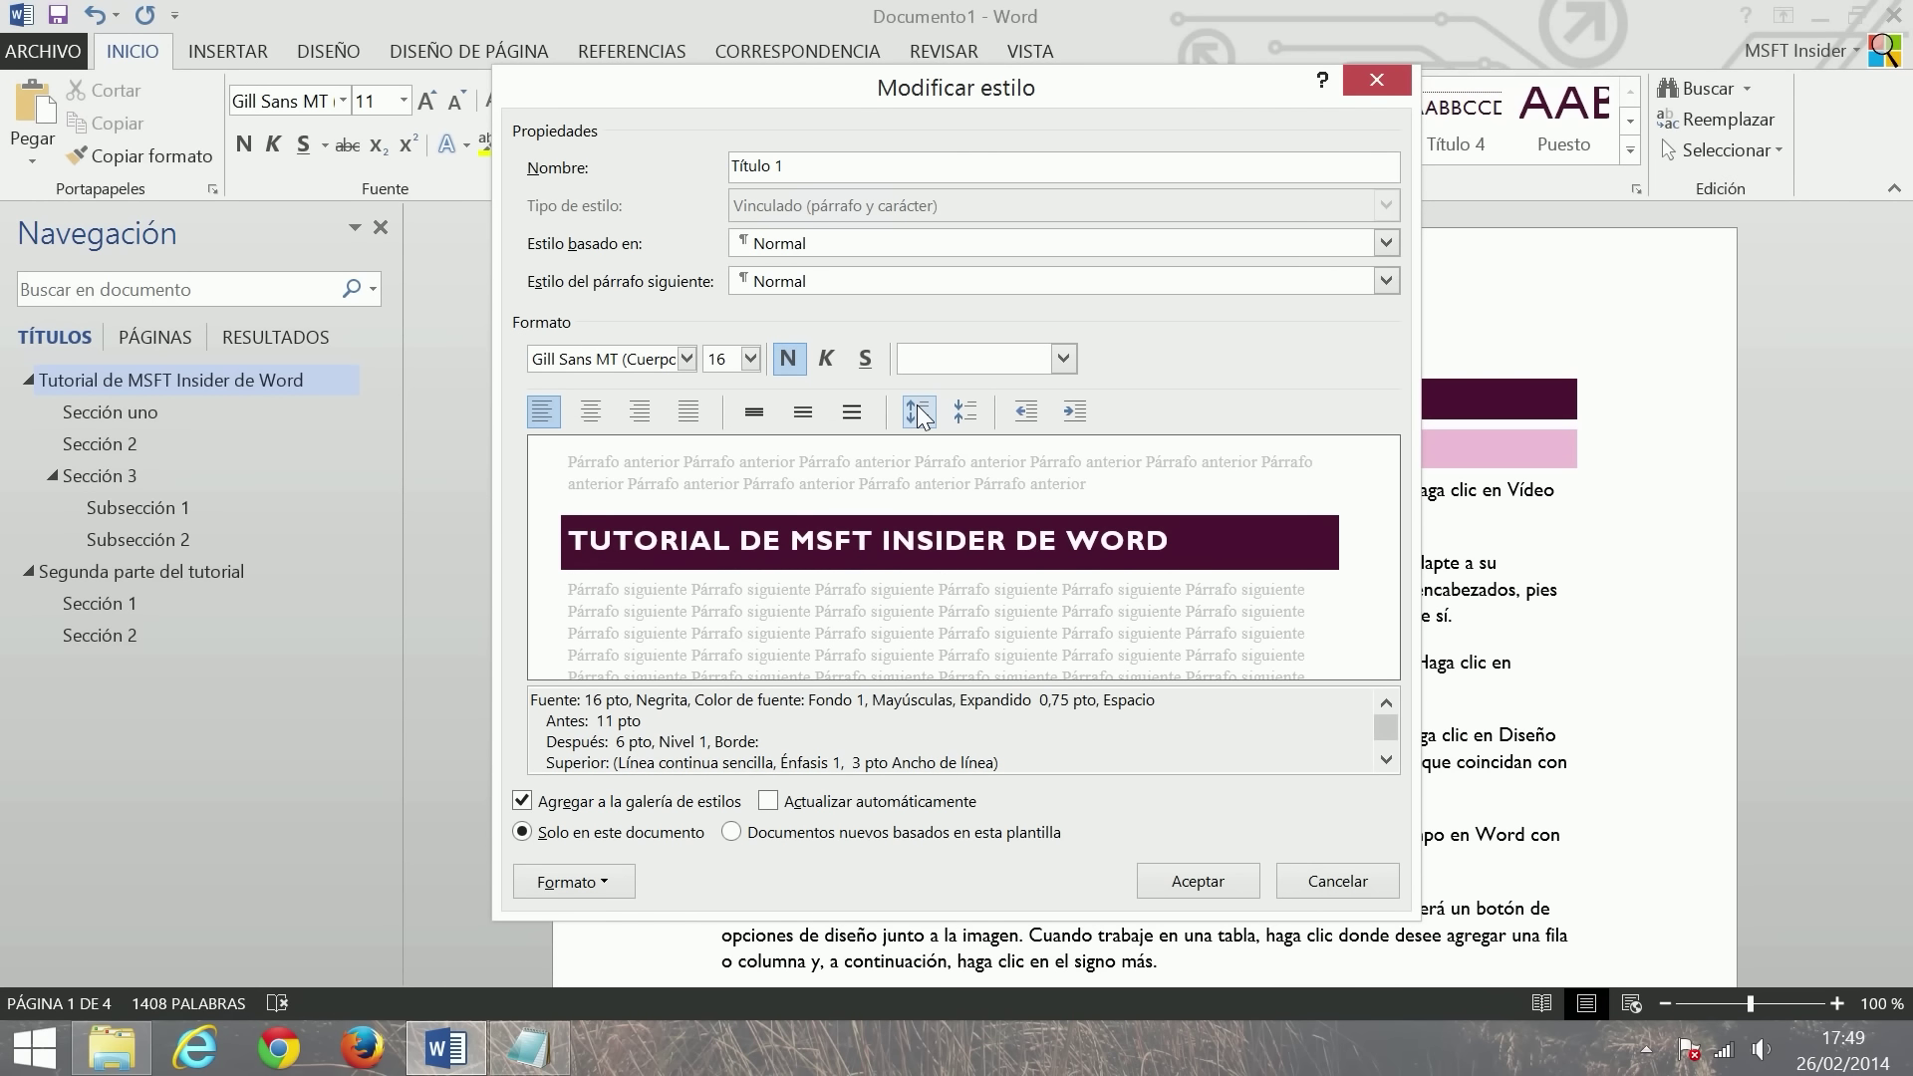
pyautogui.click(1230, 880)
pyautogui.click(999, 641)
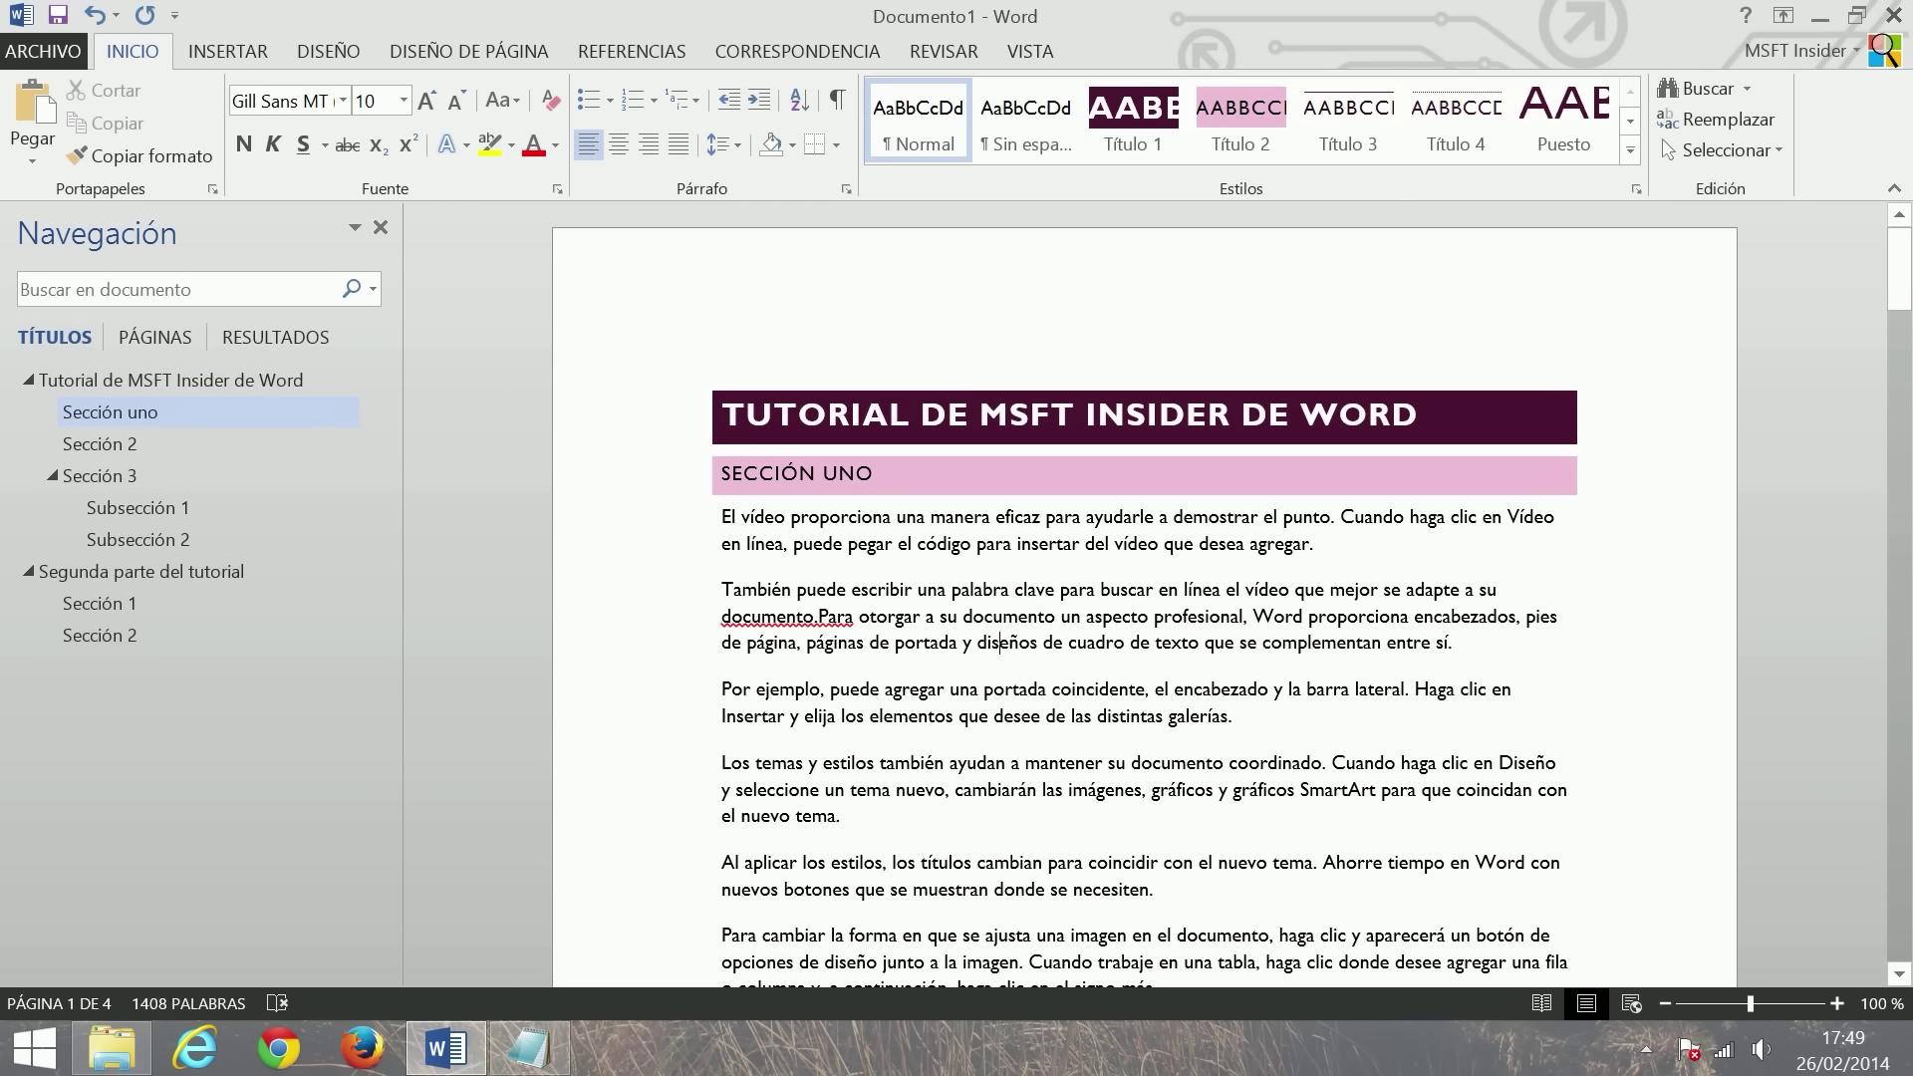
# - Place the insertion point at the start of the document title
pyautogui.scroll(-5, 1146, 597)
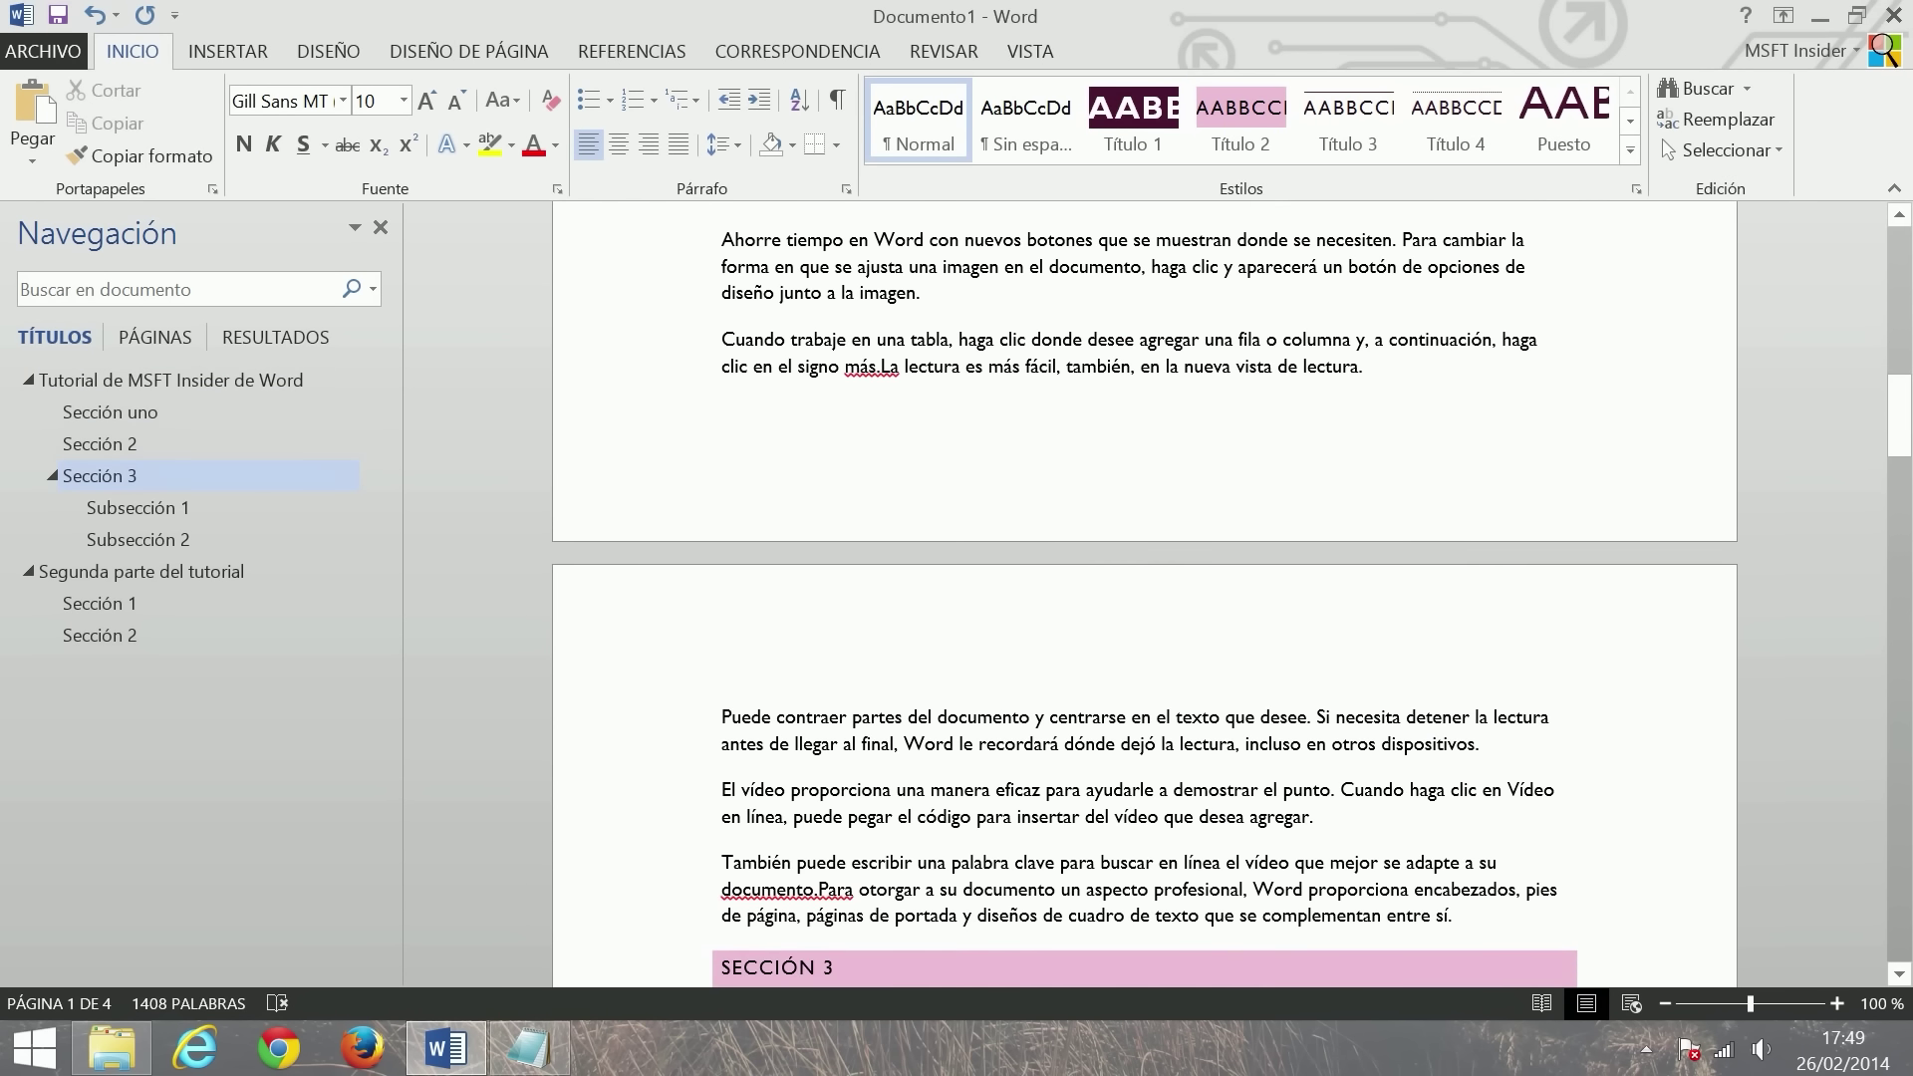
pyautogui.scroll(5, 1146, 598)
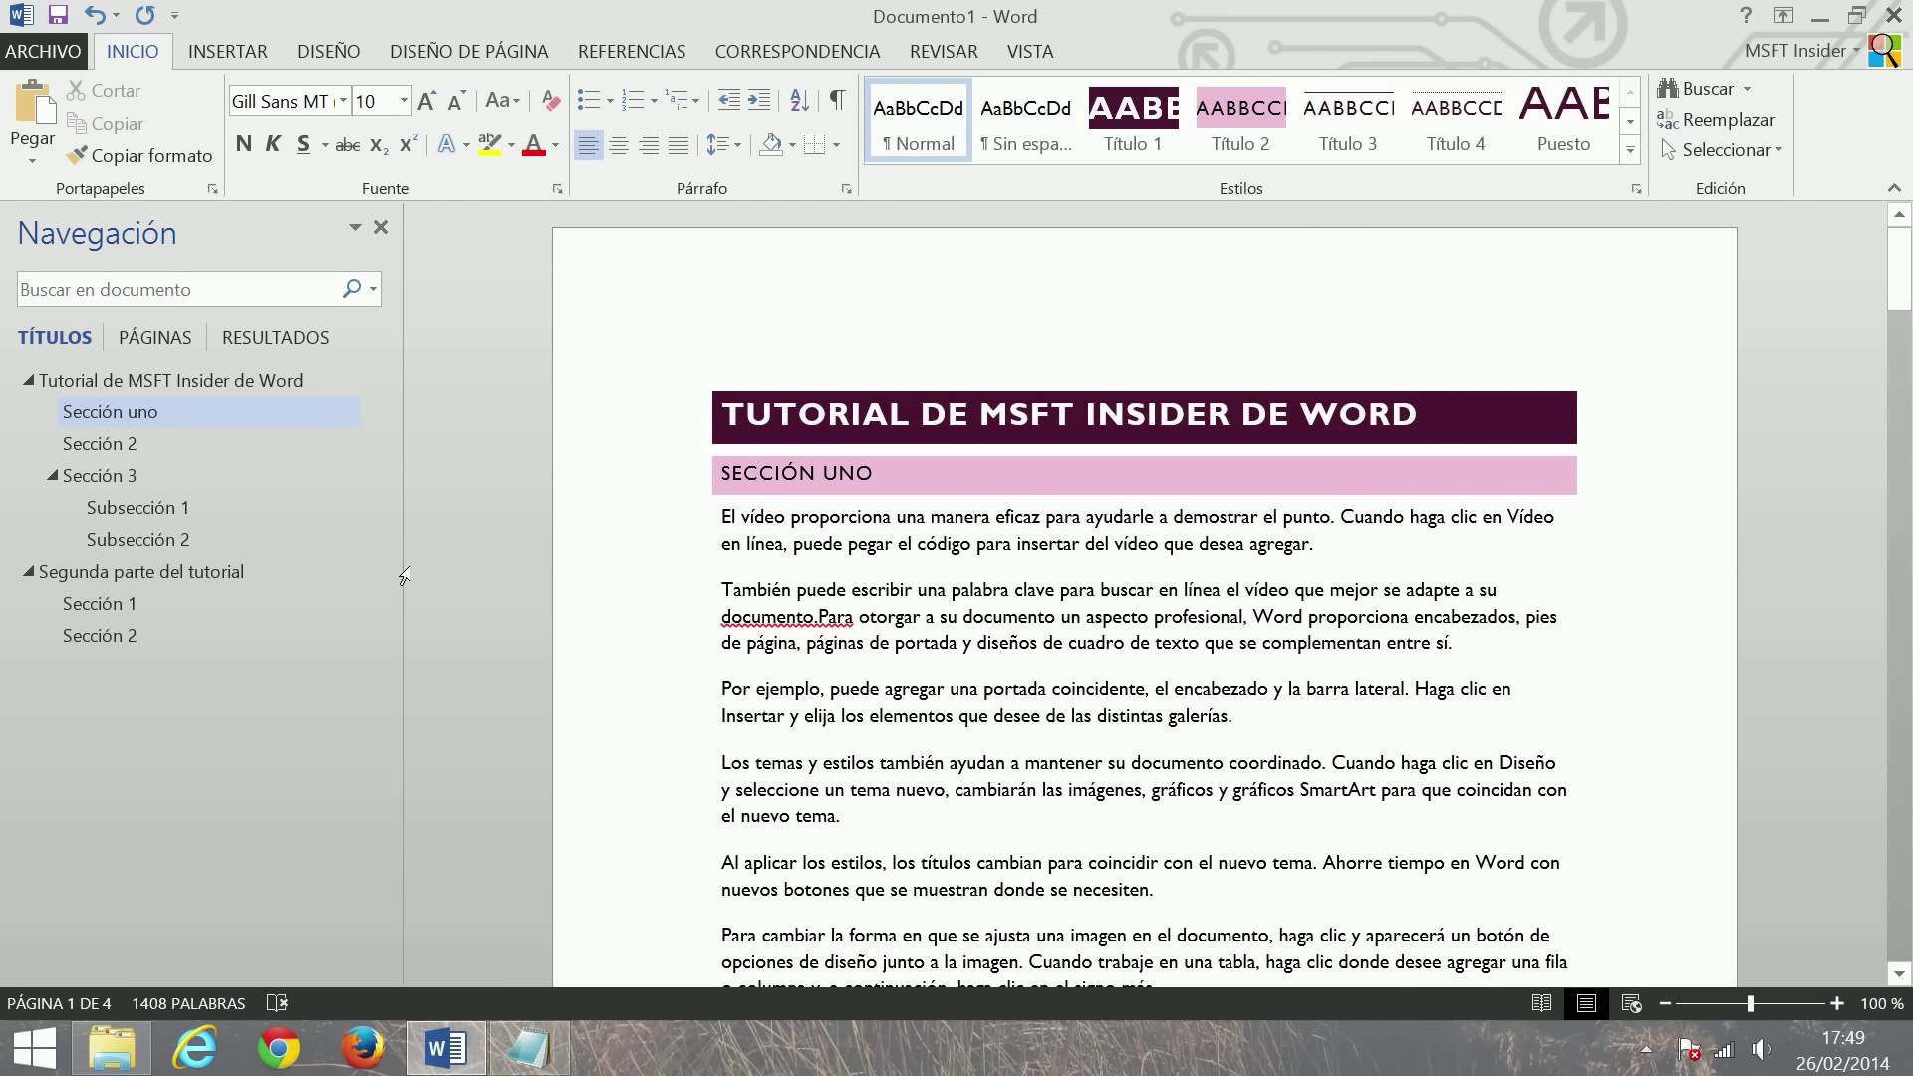
pyautogui.moveTo(1143, 415)
pyautogui.click(721, 414)
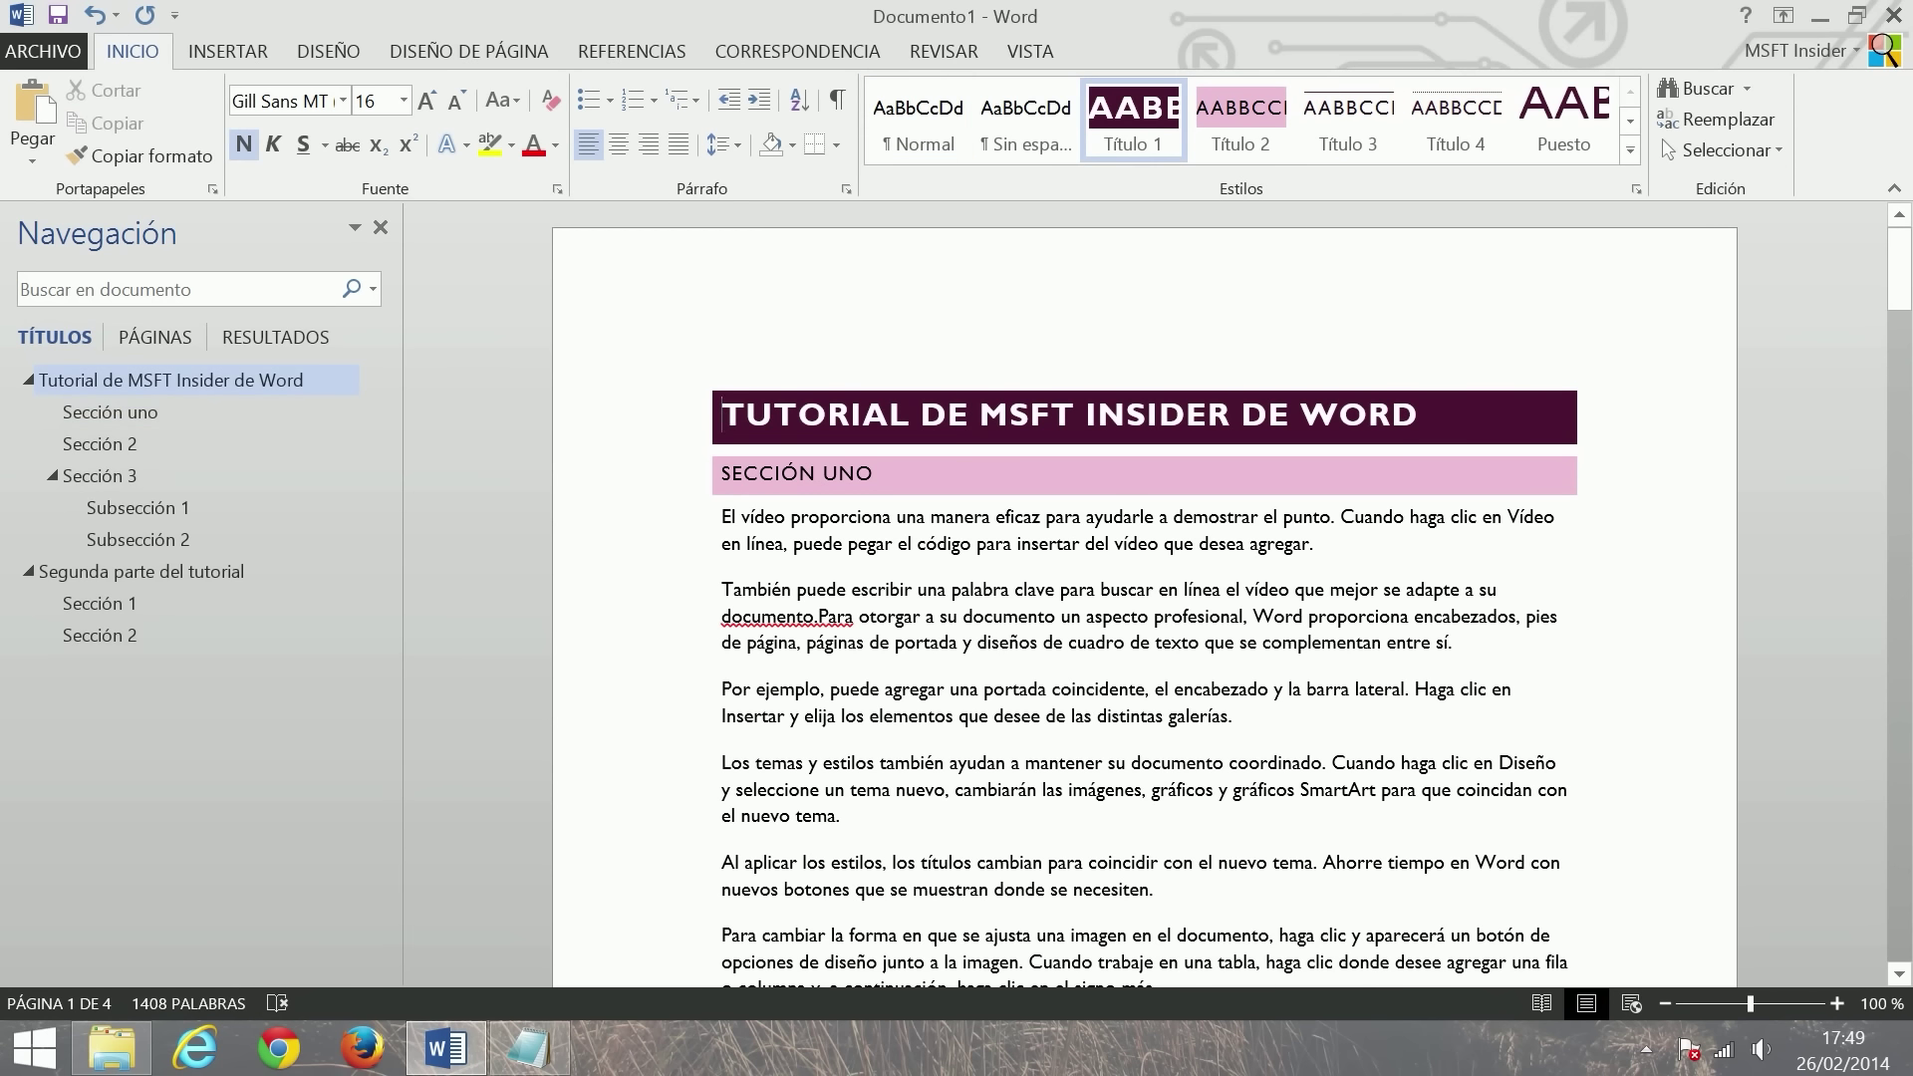
pyautogui.scroll(-5, 1144, 598)
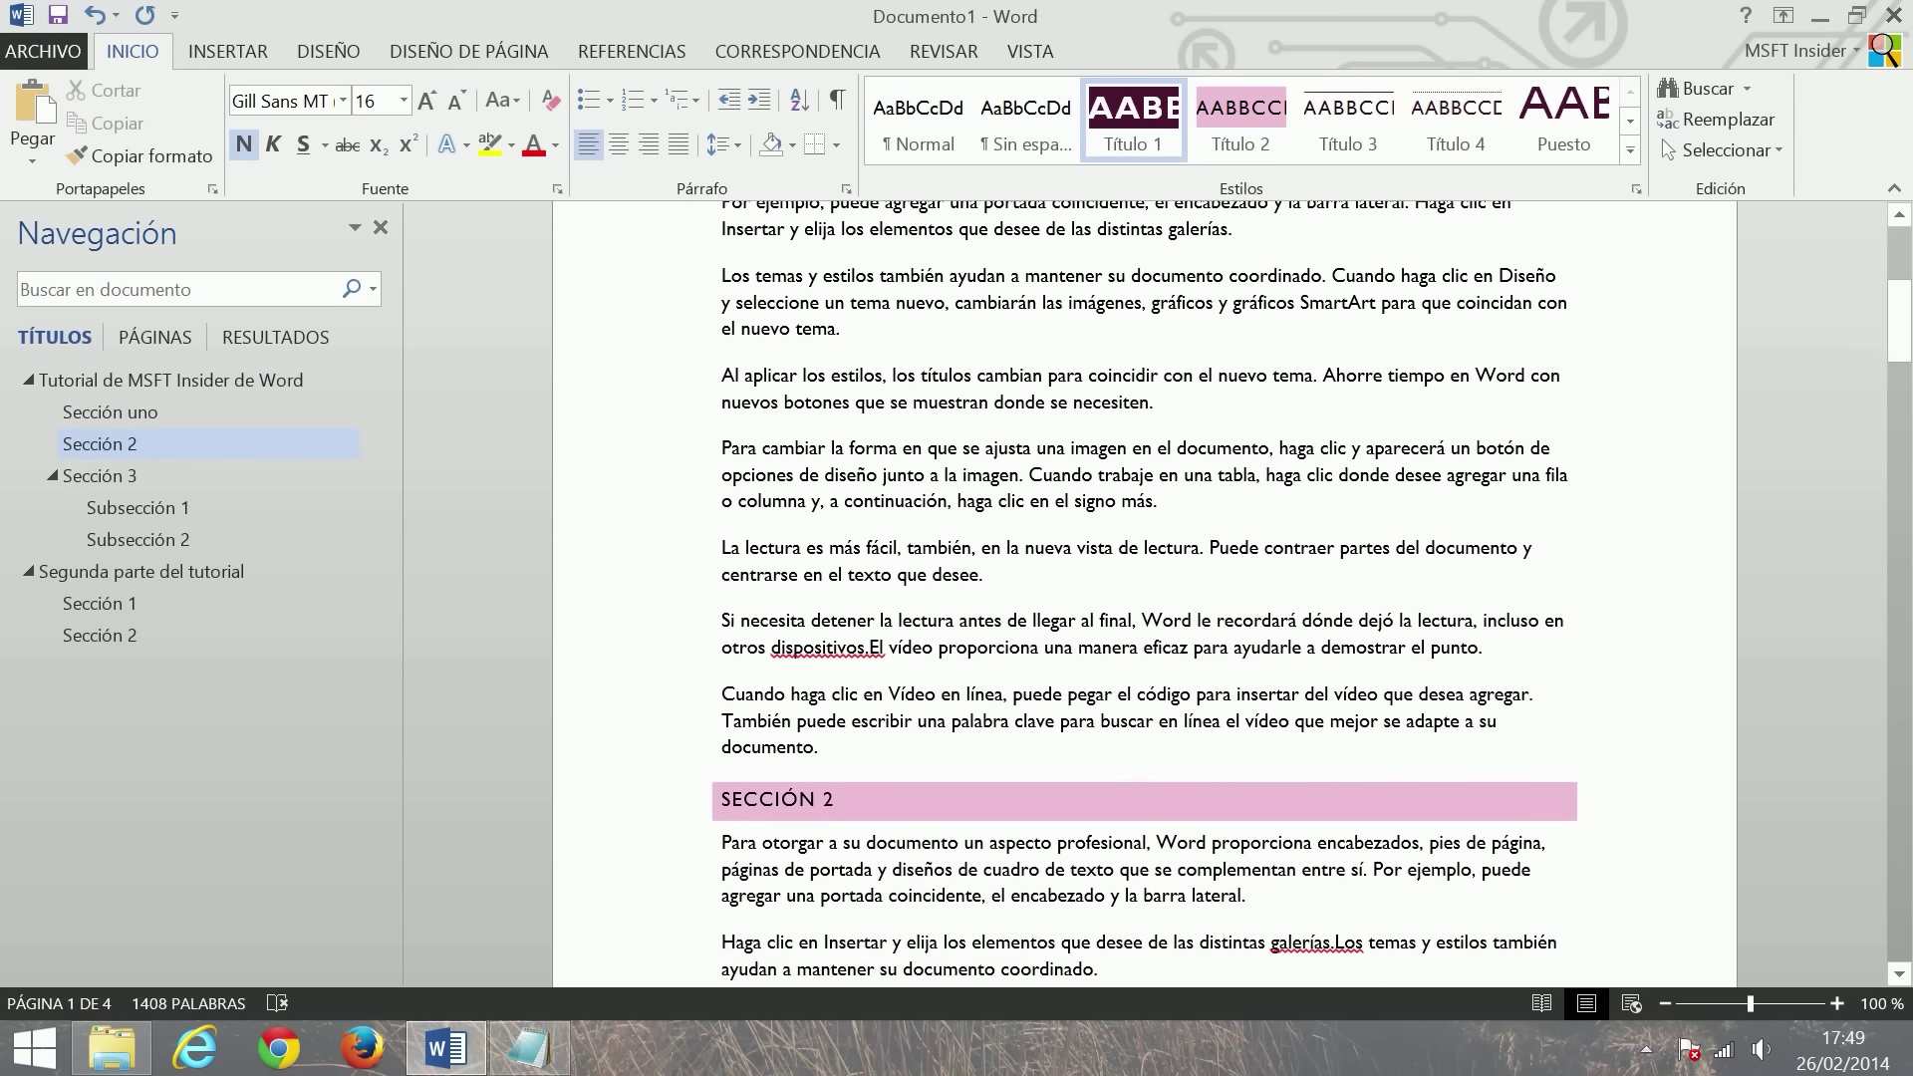
pyautogui.scroll(-6, 1144, 598)
pyautogui.scroll(10, 1144, 598)
pyautogui.scroll(1, 648, 371)
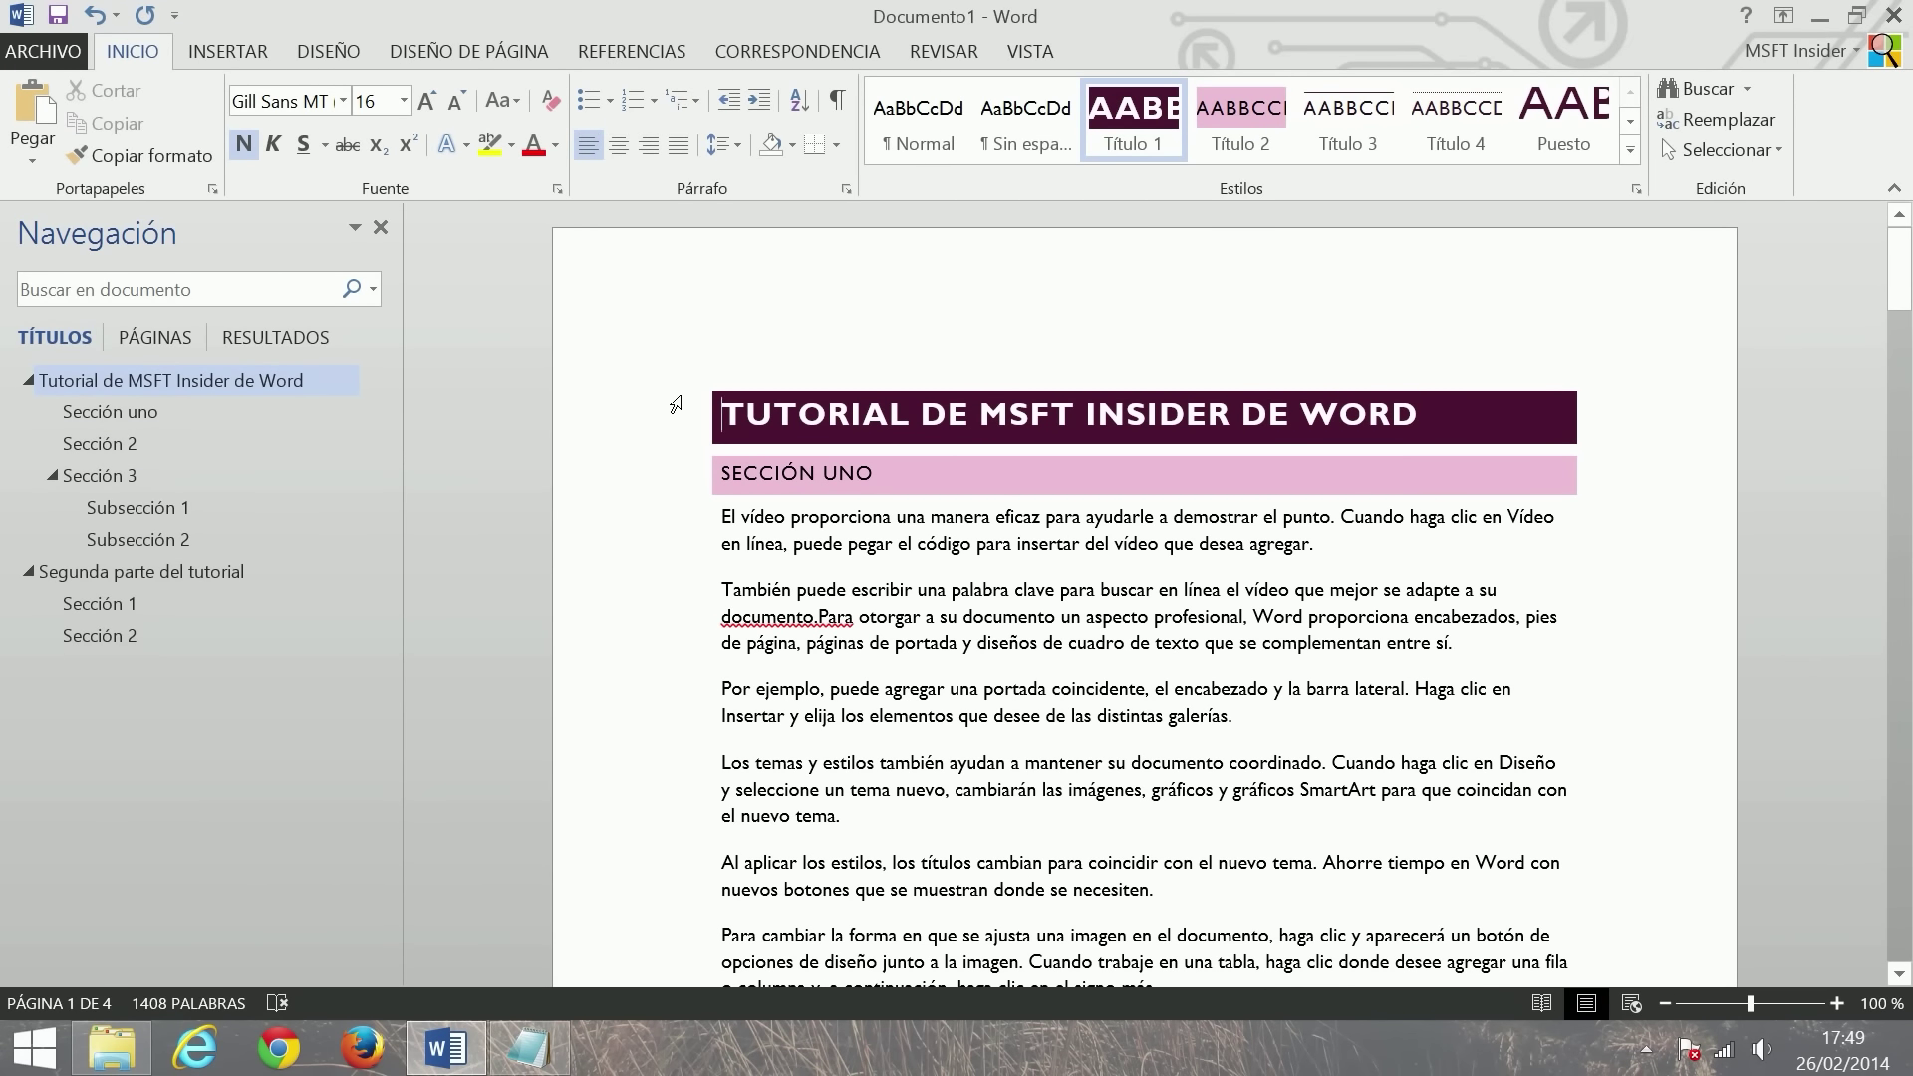
# - Look through the INSERTAR and DISEÑO tabs, ending on DISEÑO DE PÁGINA
pyautogui.click(227, 49)
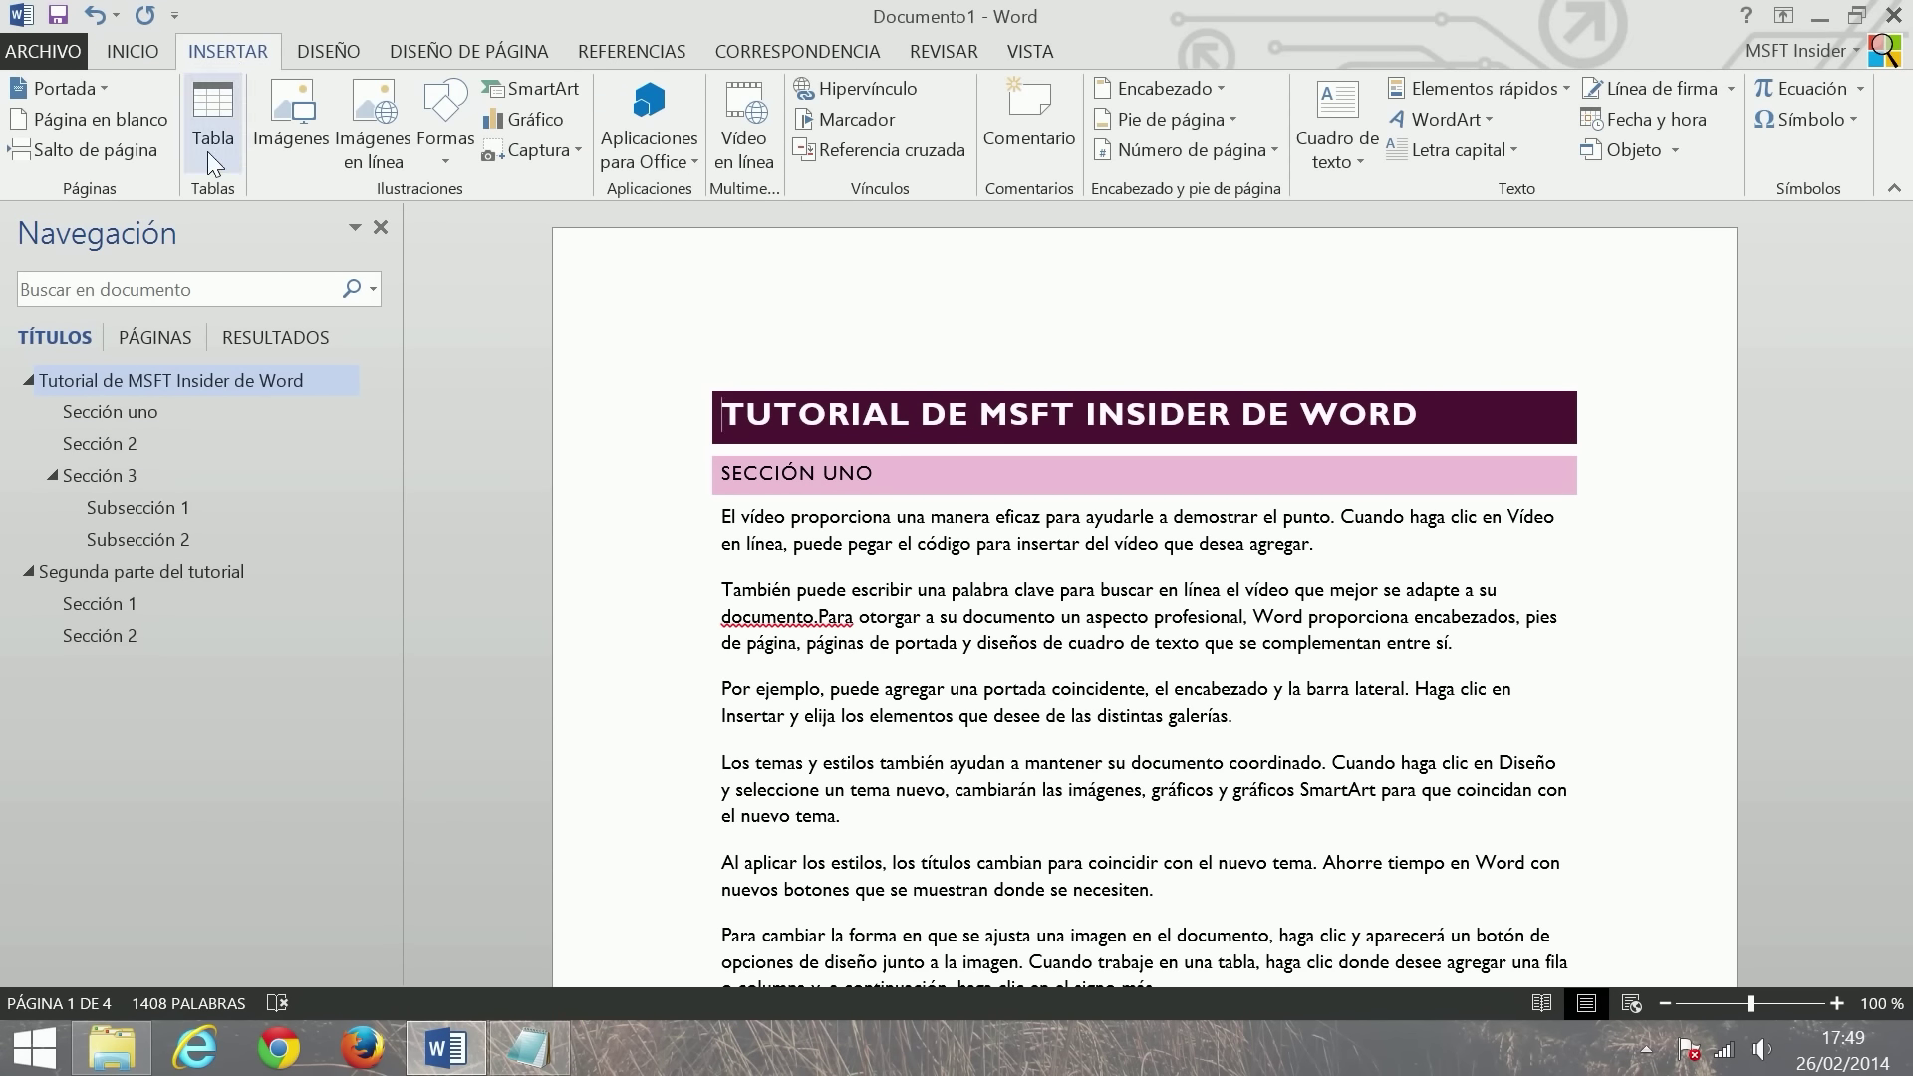
pyautogui.scroll(-10, 706, 434)
pyautogui.moveTo(703, 302)
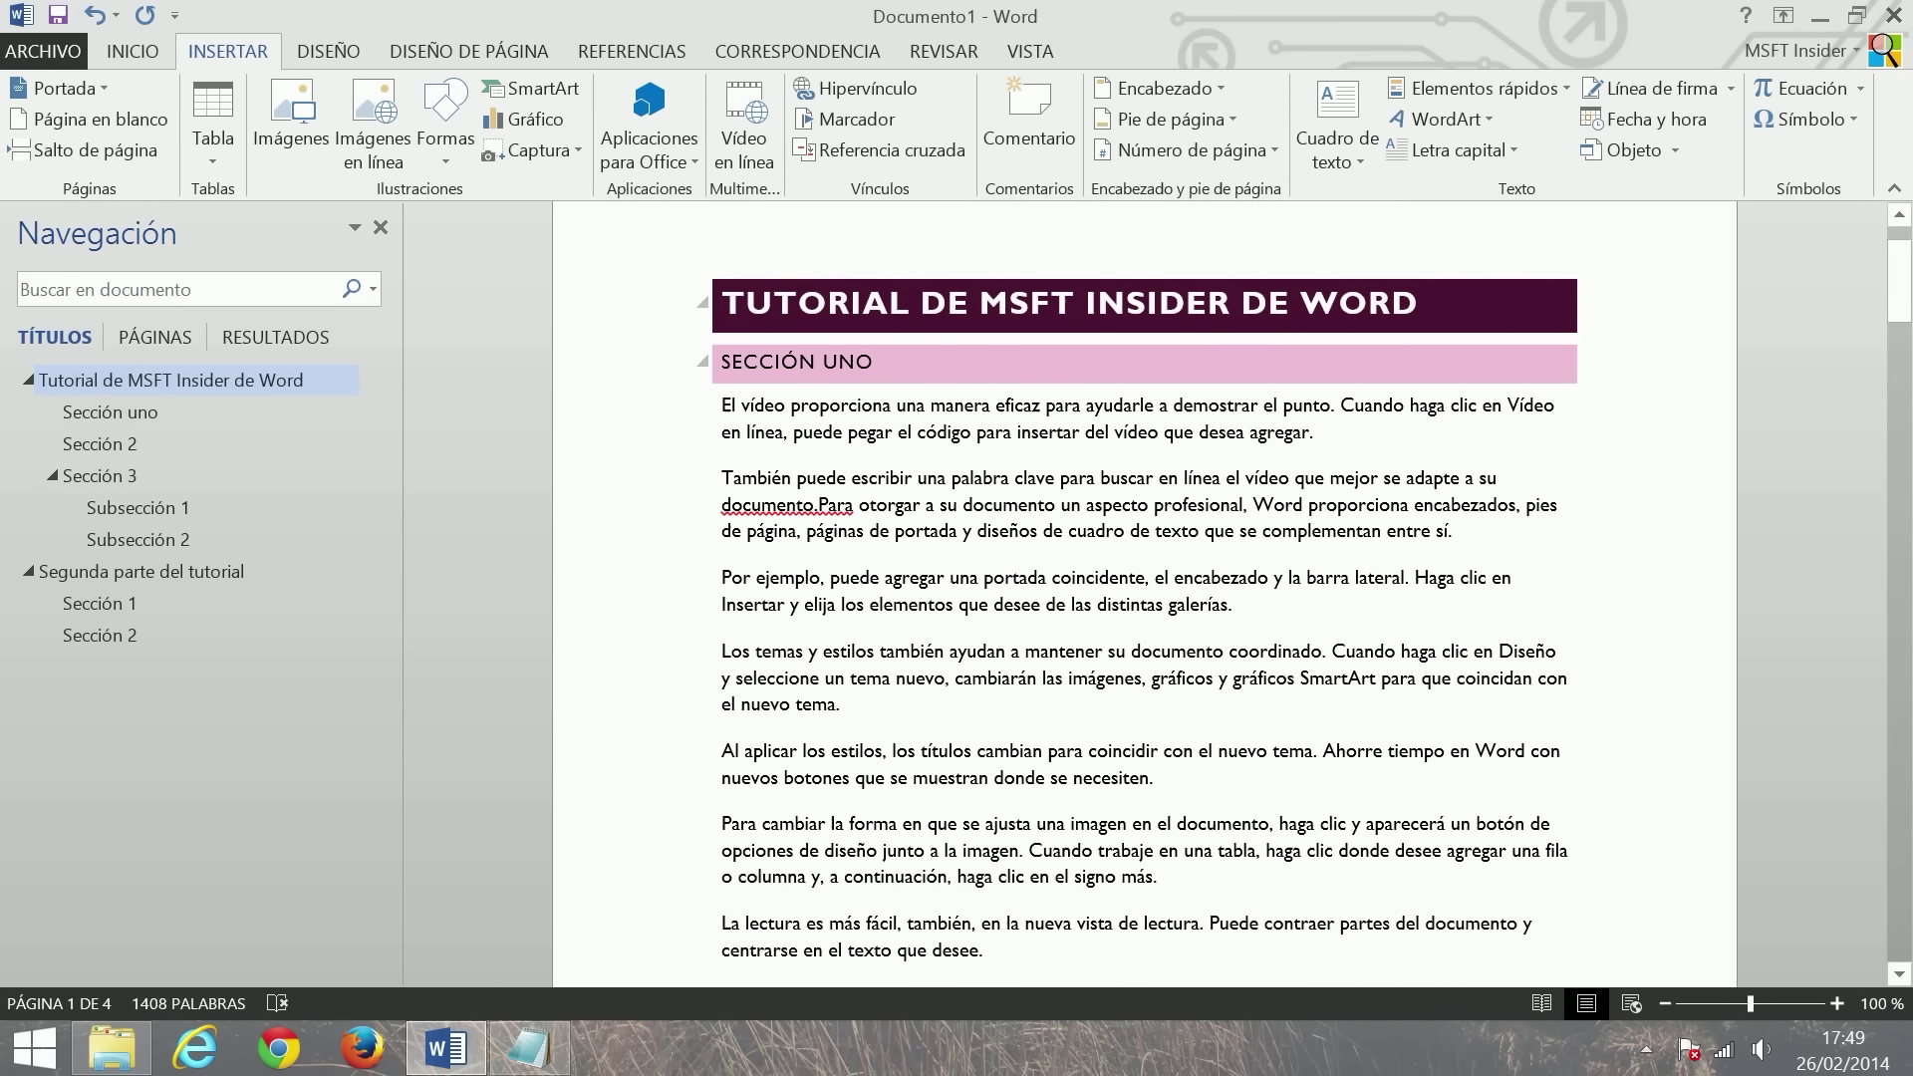
pyautogui.scroll(10, 1145, 597)
pyautogui.scroll(5, 1144, 598)
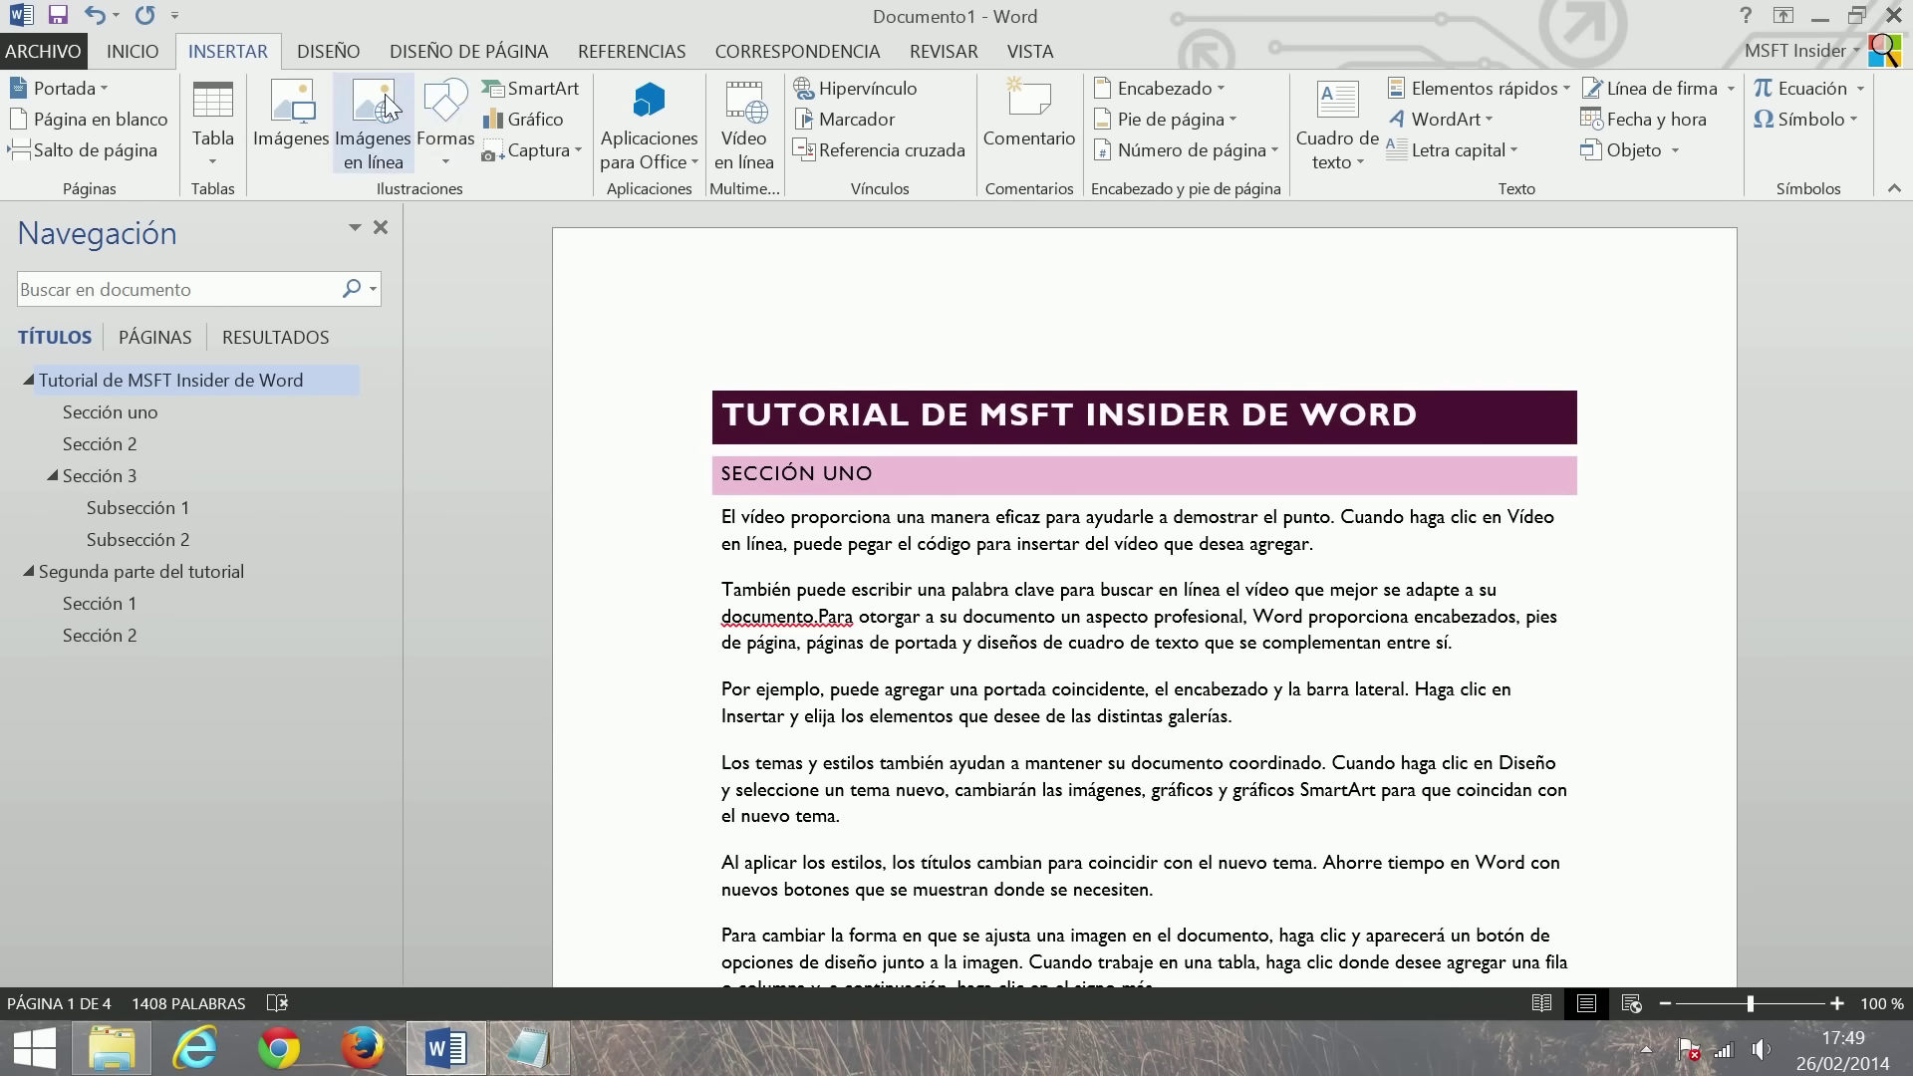
pyautogui.click(336, 51)
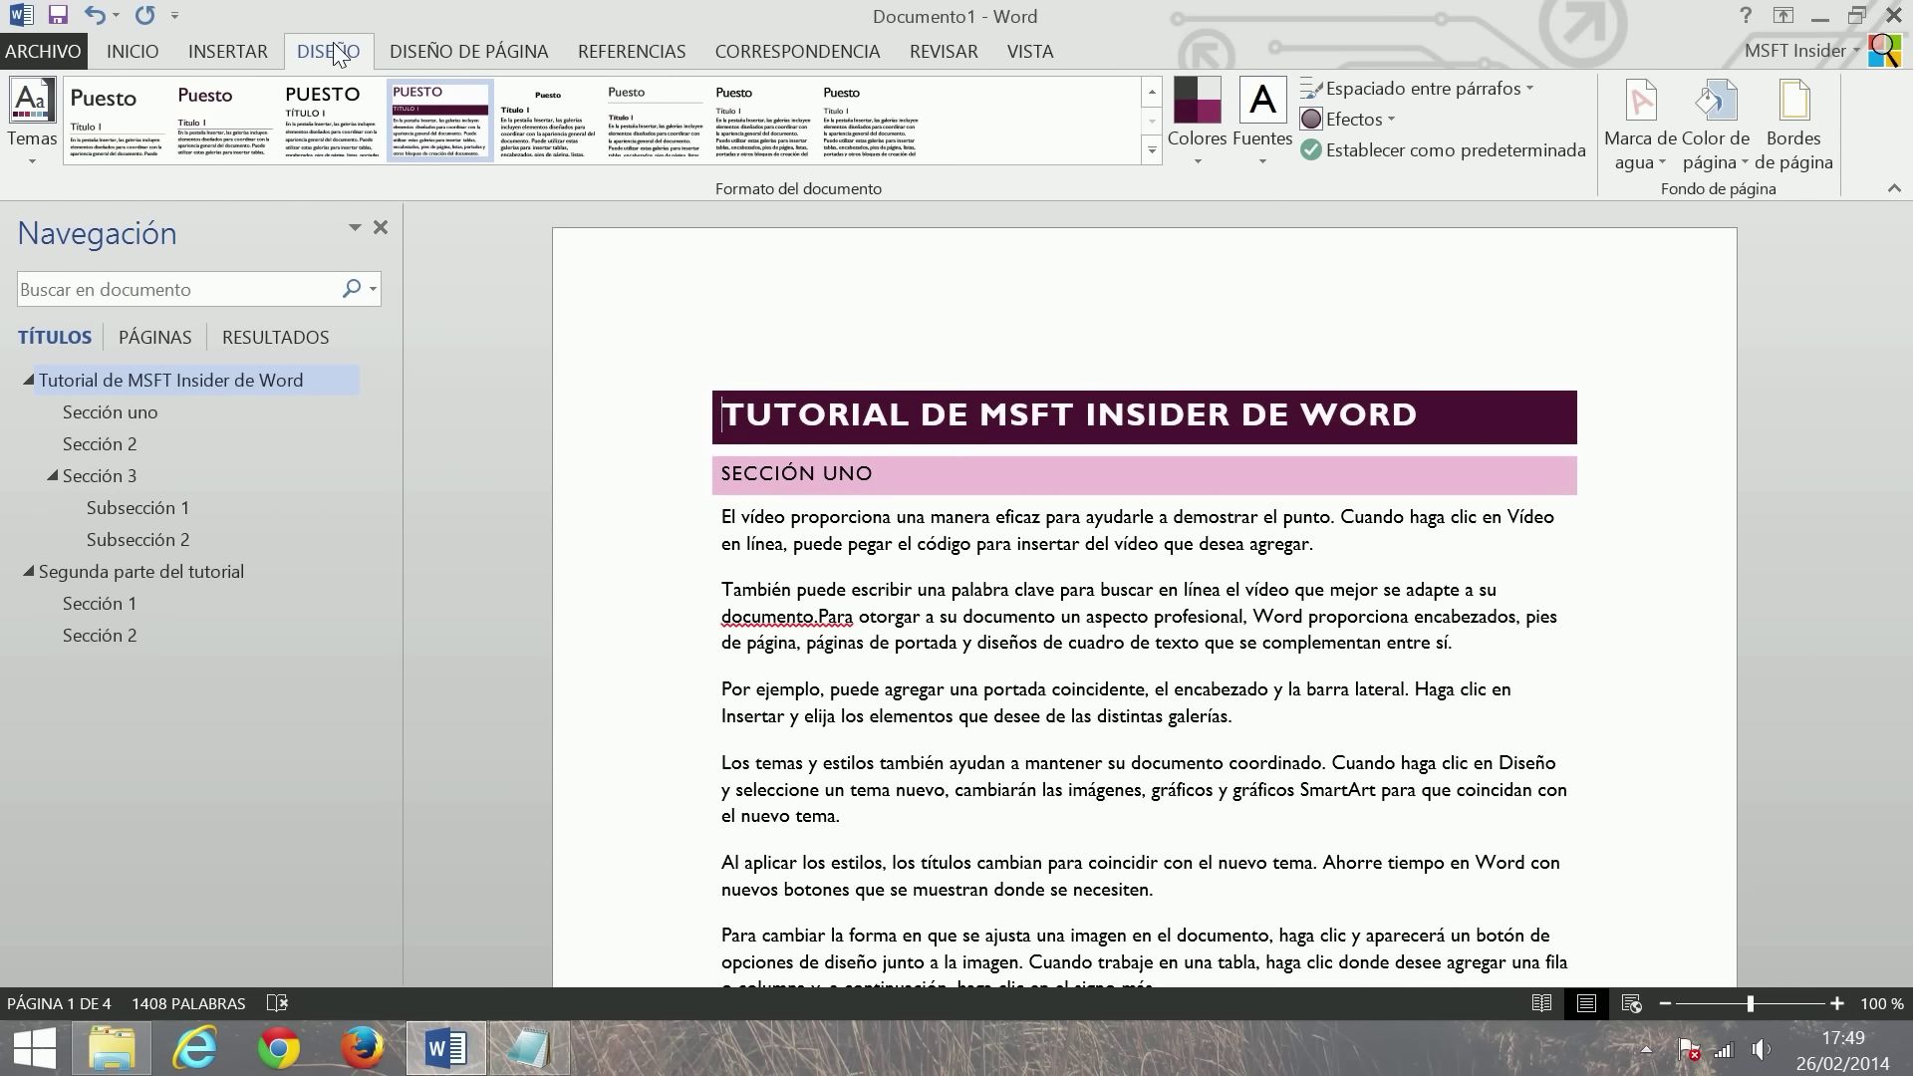
pyautogui.click(467, 42)
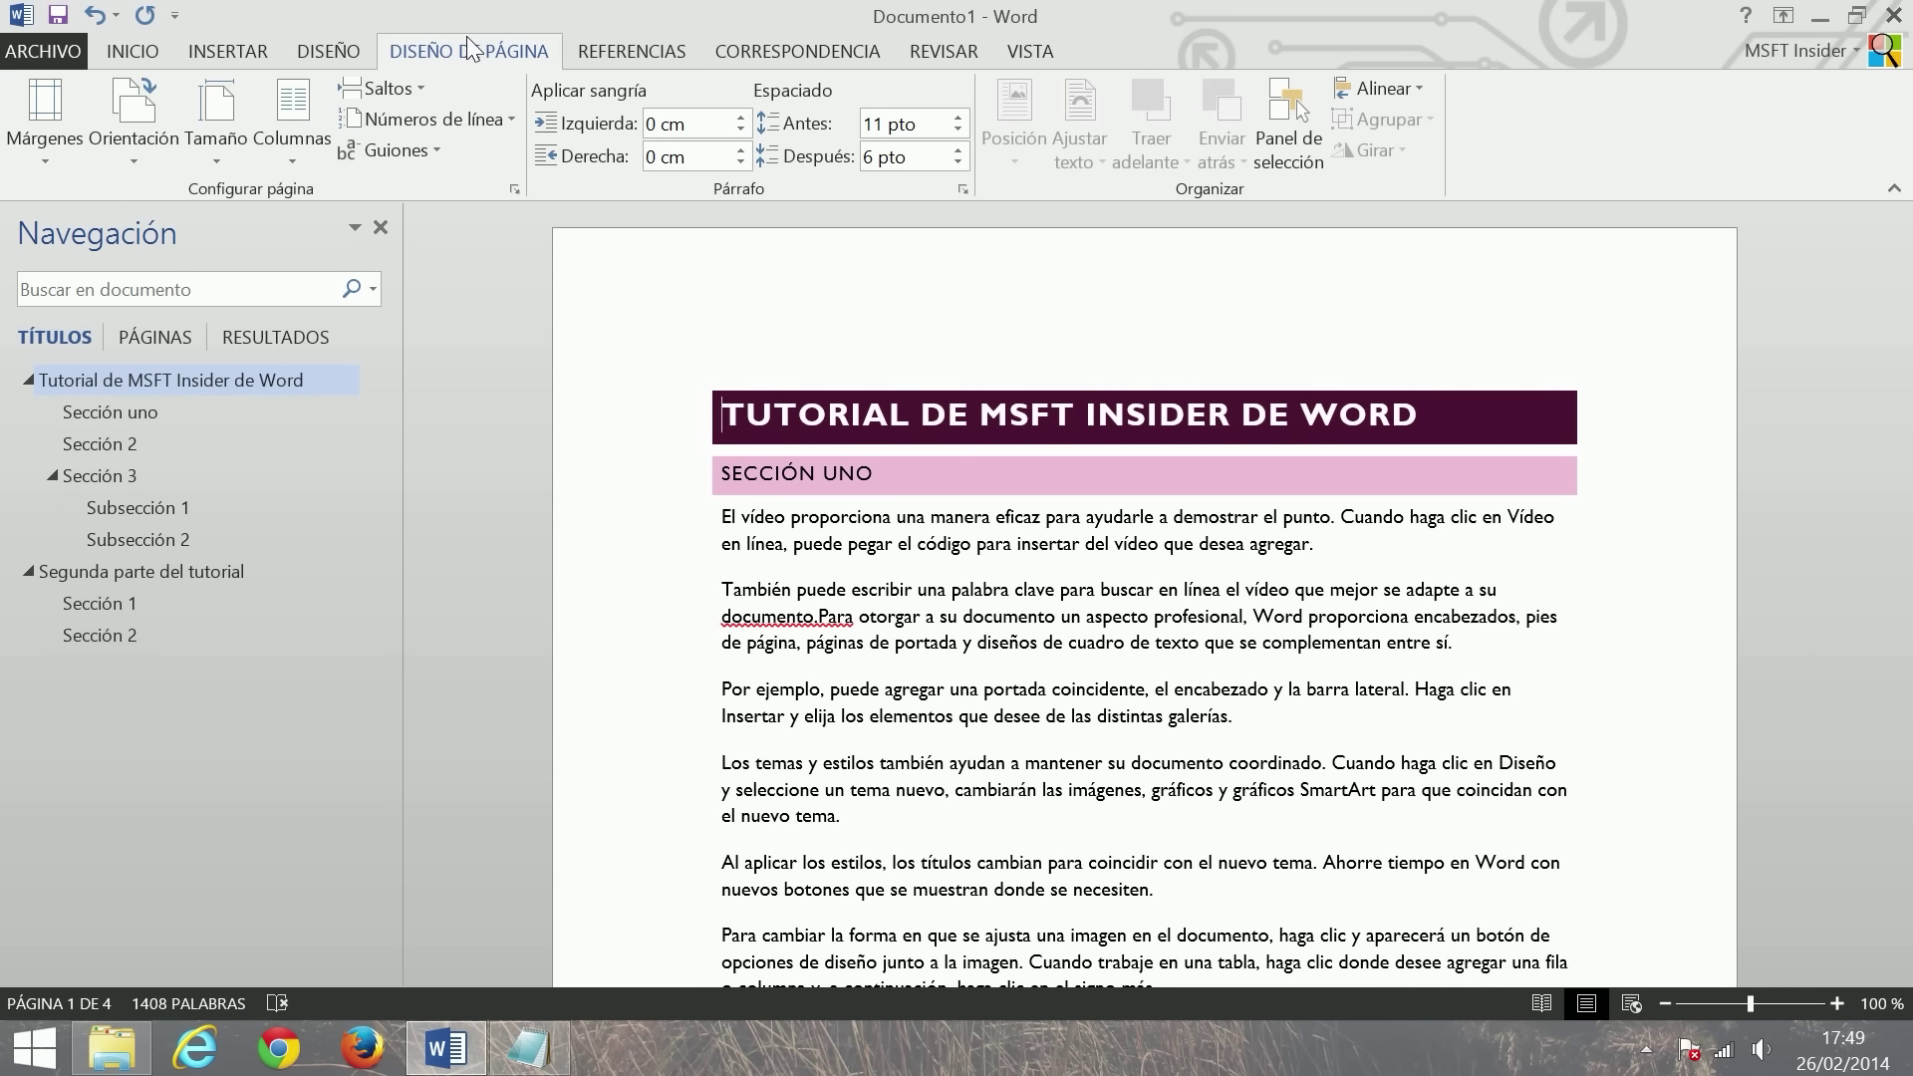
# - Insert a Página impar section break before the title, creating a blank first page
pyautogui.click(422, 88)
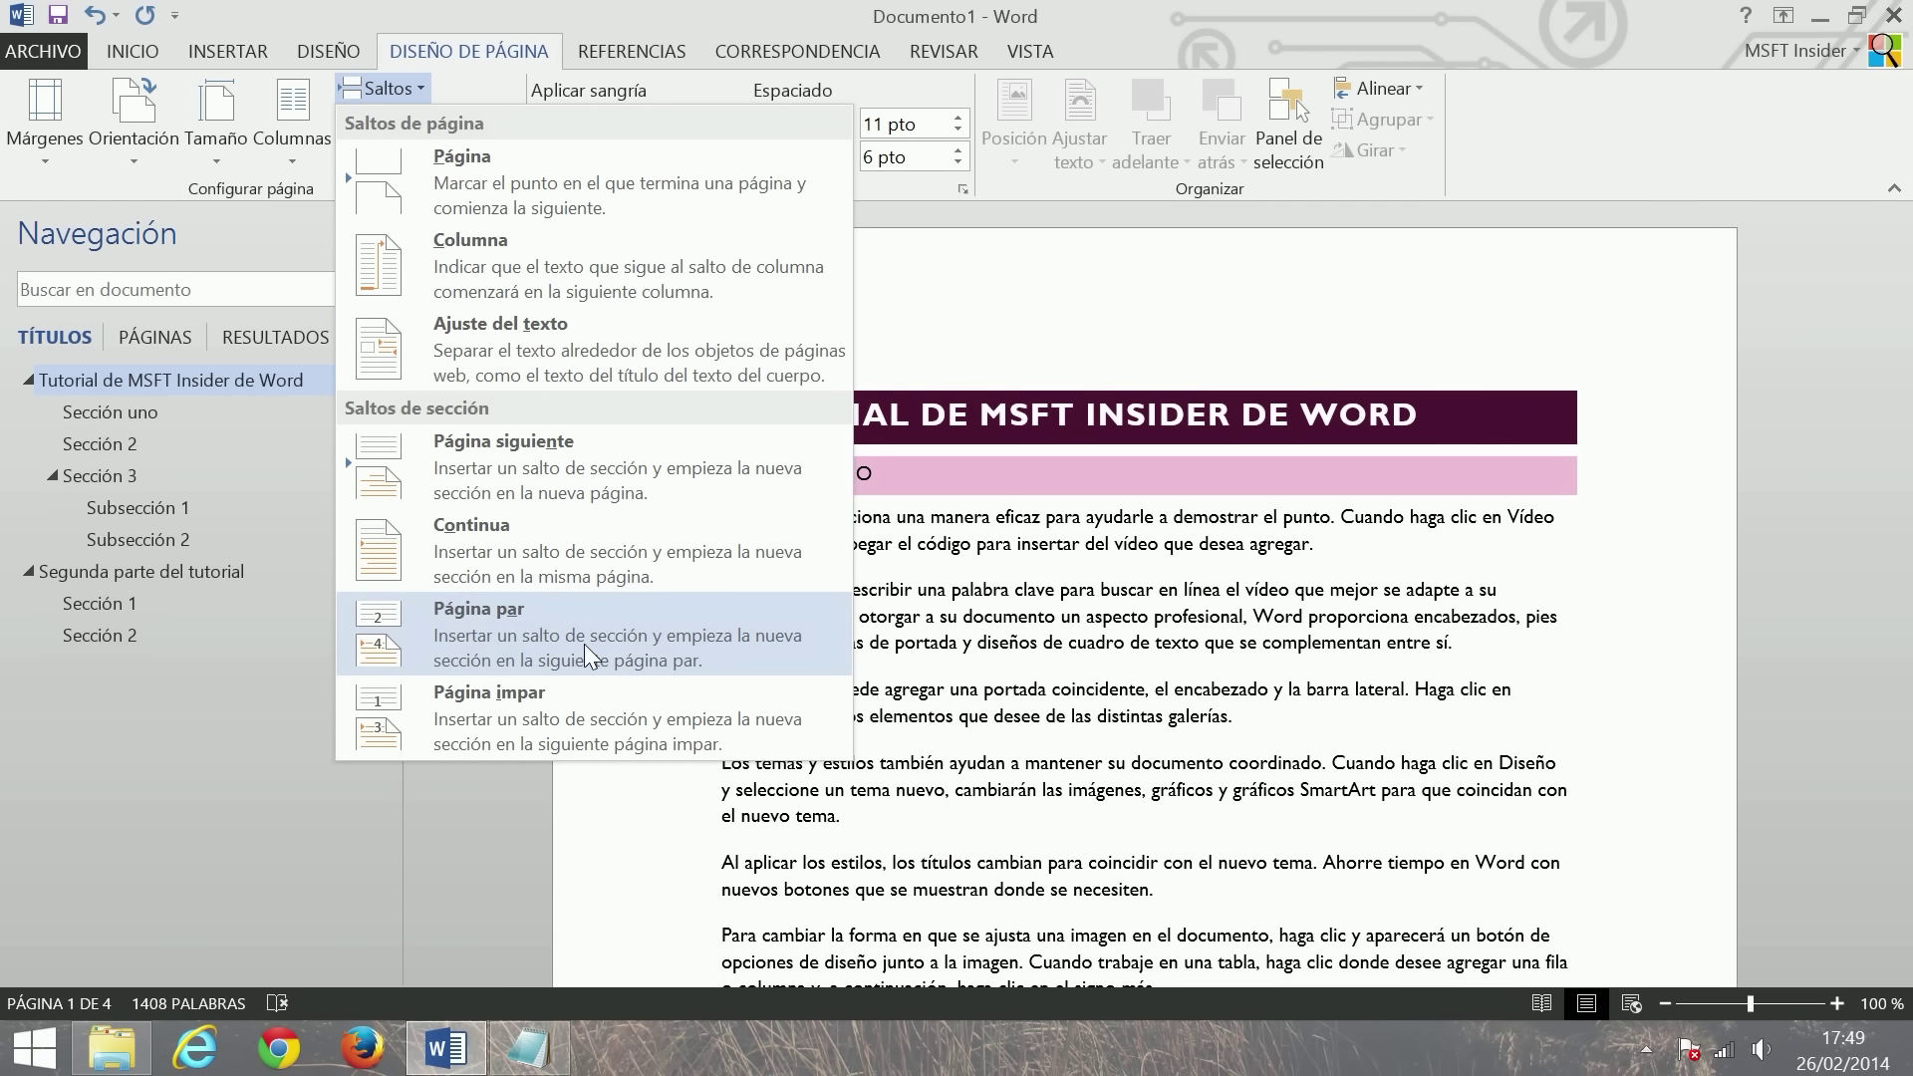
pyautogui.click(580, 736)
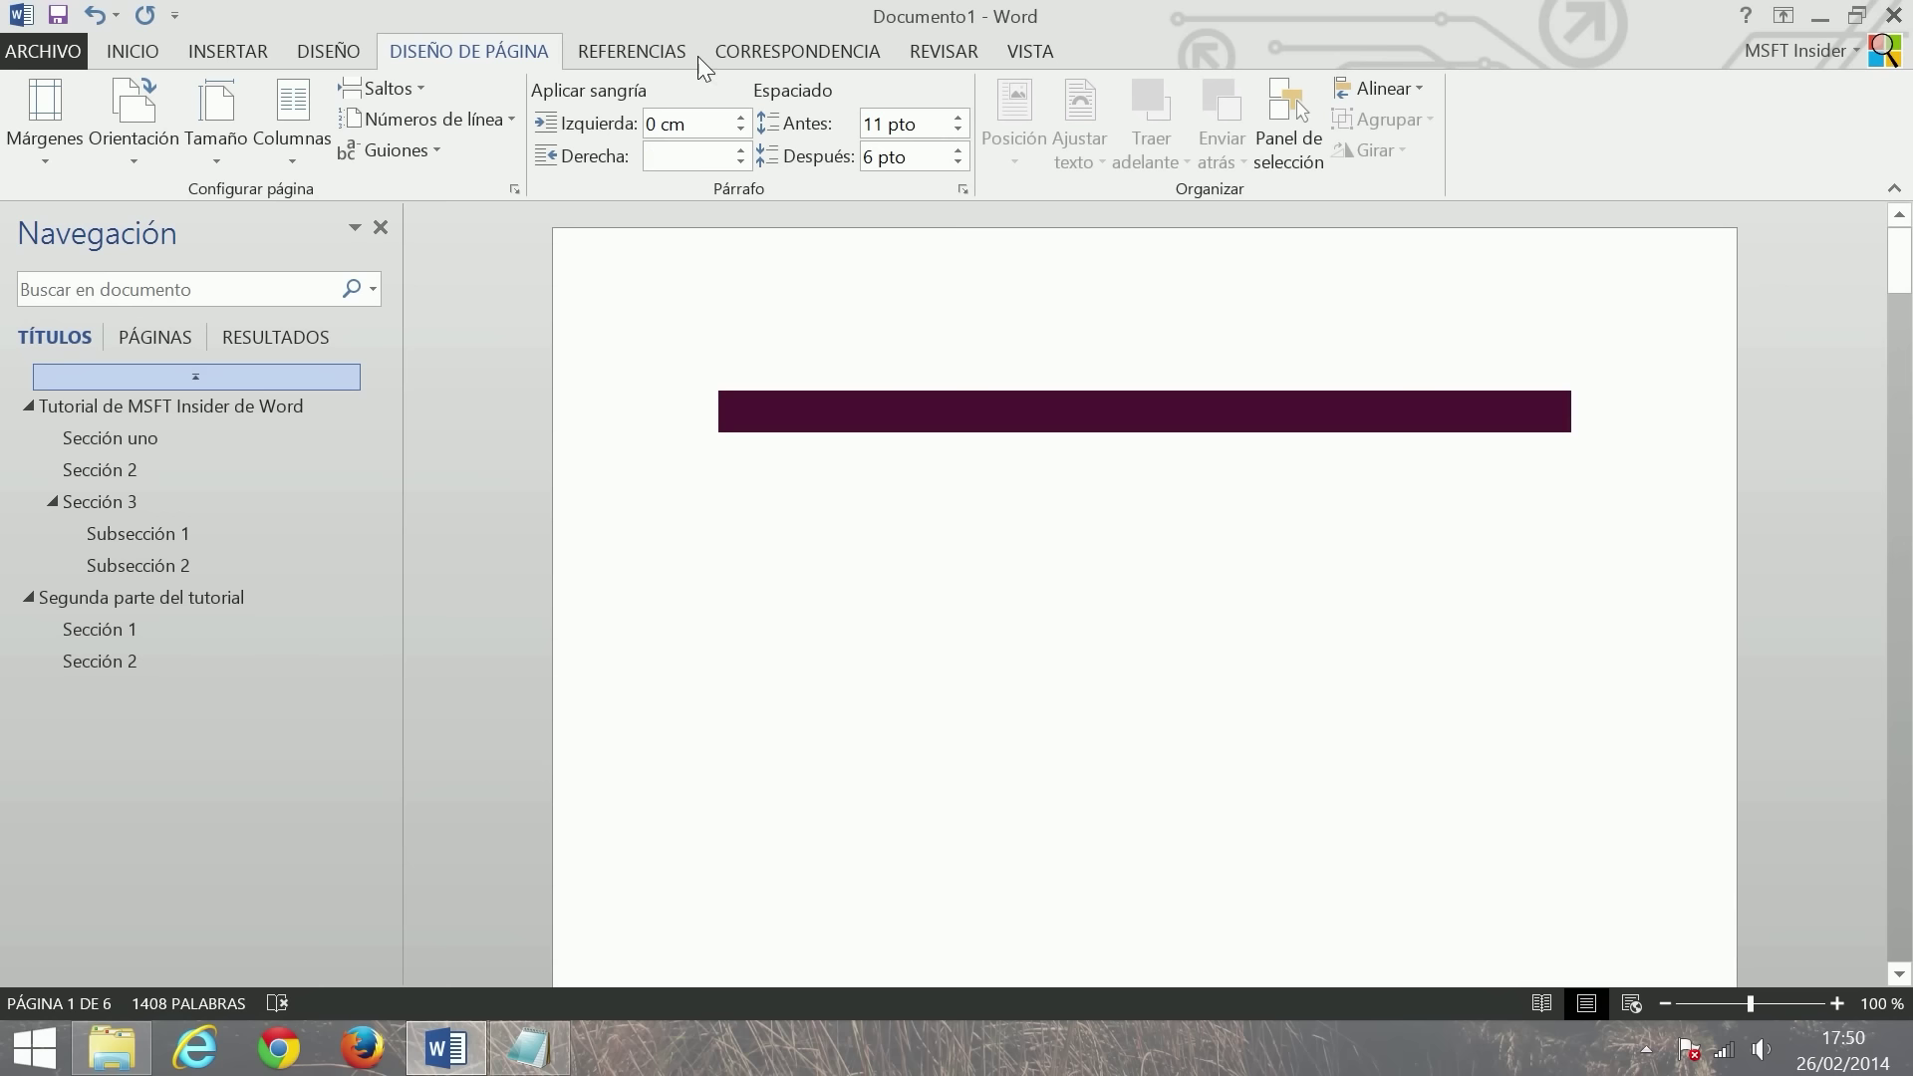
pyautogui.click(668, 44)
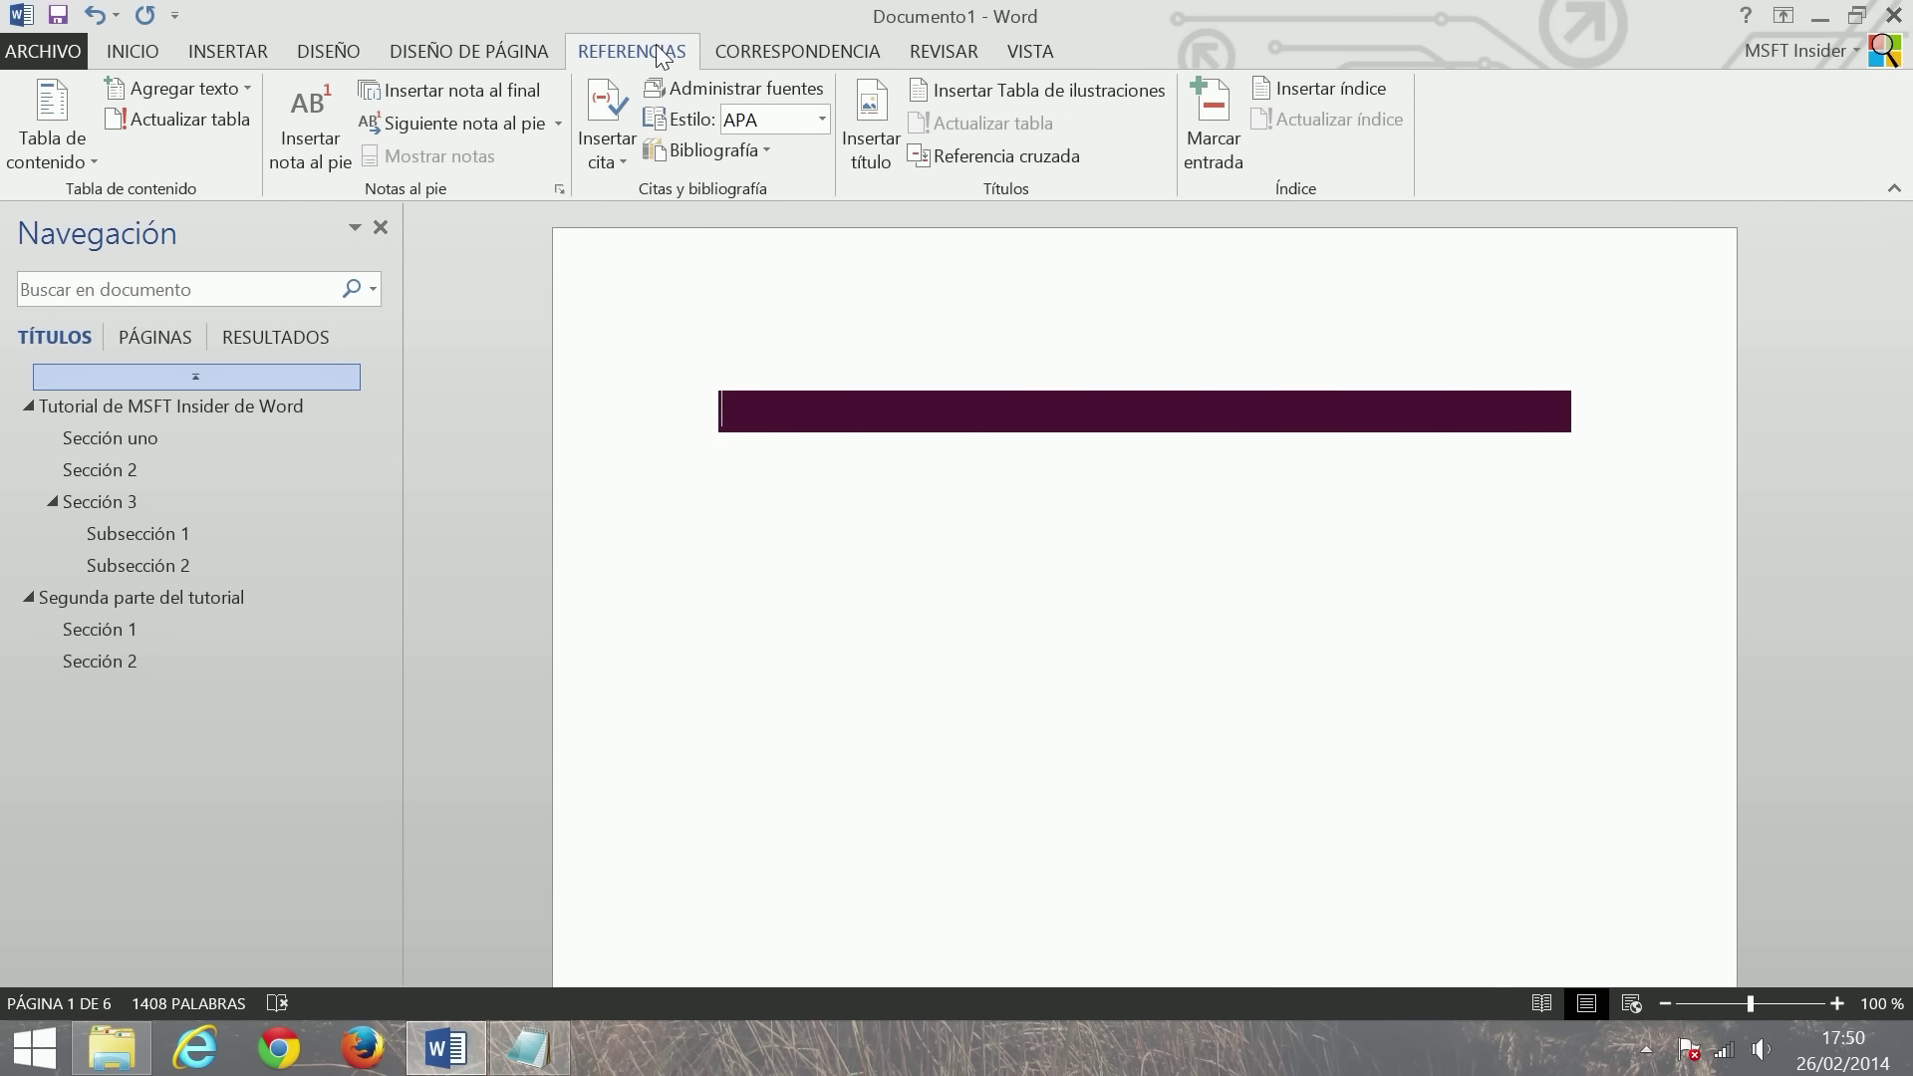
# - Insert Tabla automática 1 as the CONTENIDO table of contents on page 1
pyautogui.click(80, 154)
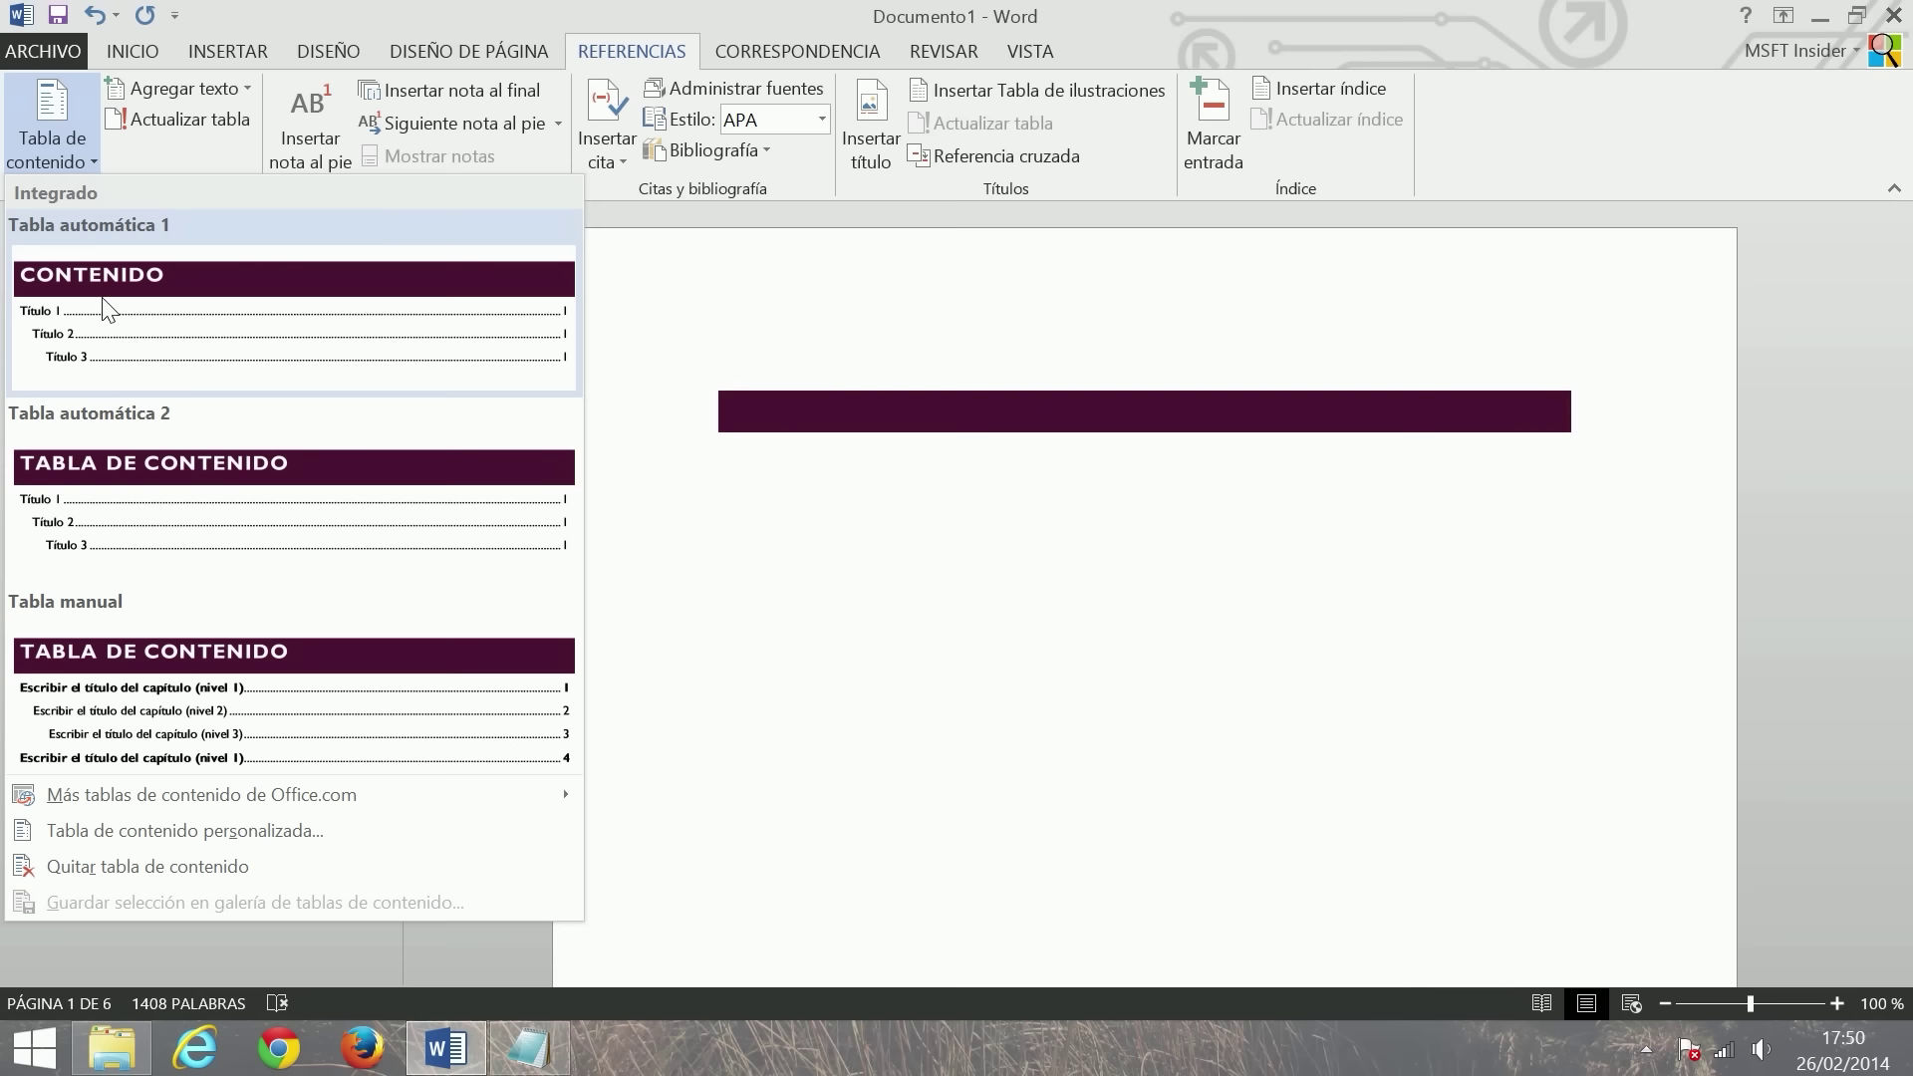
pyautogui.click(113, 259)
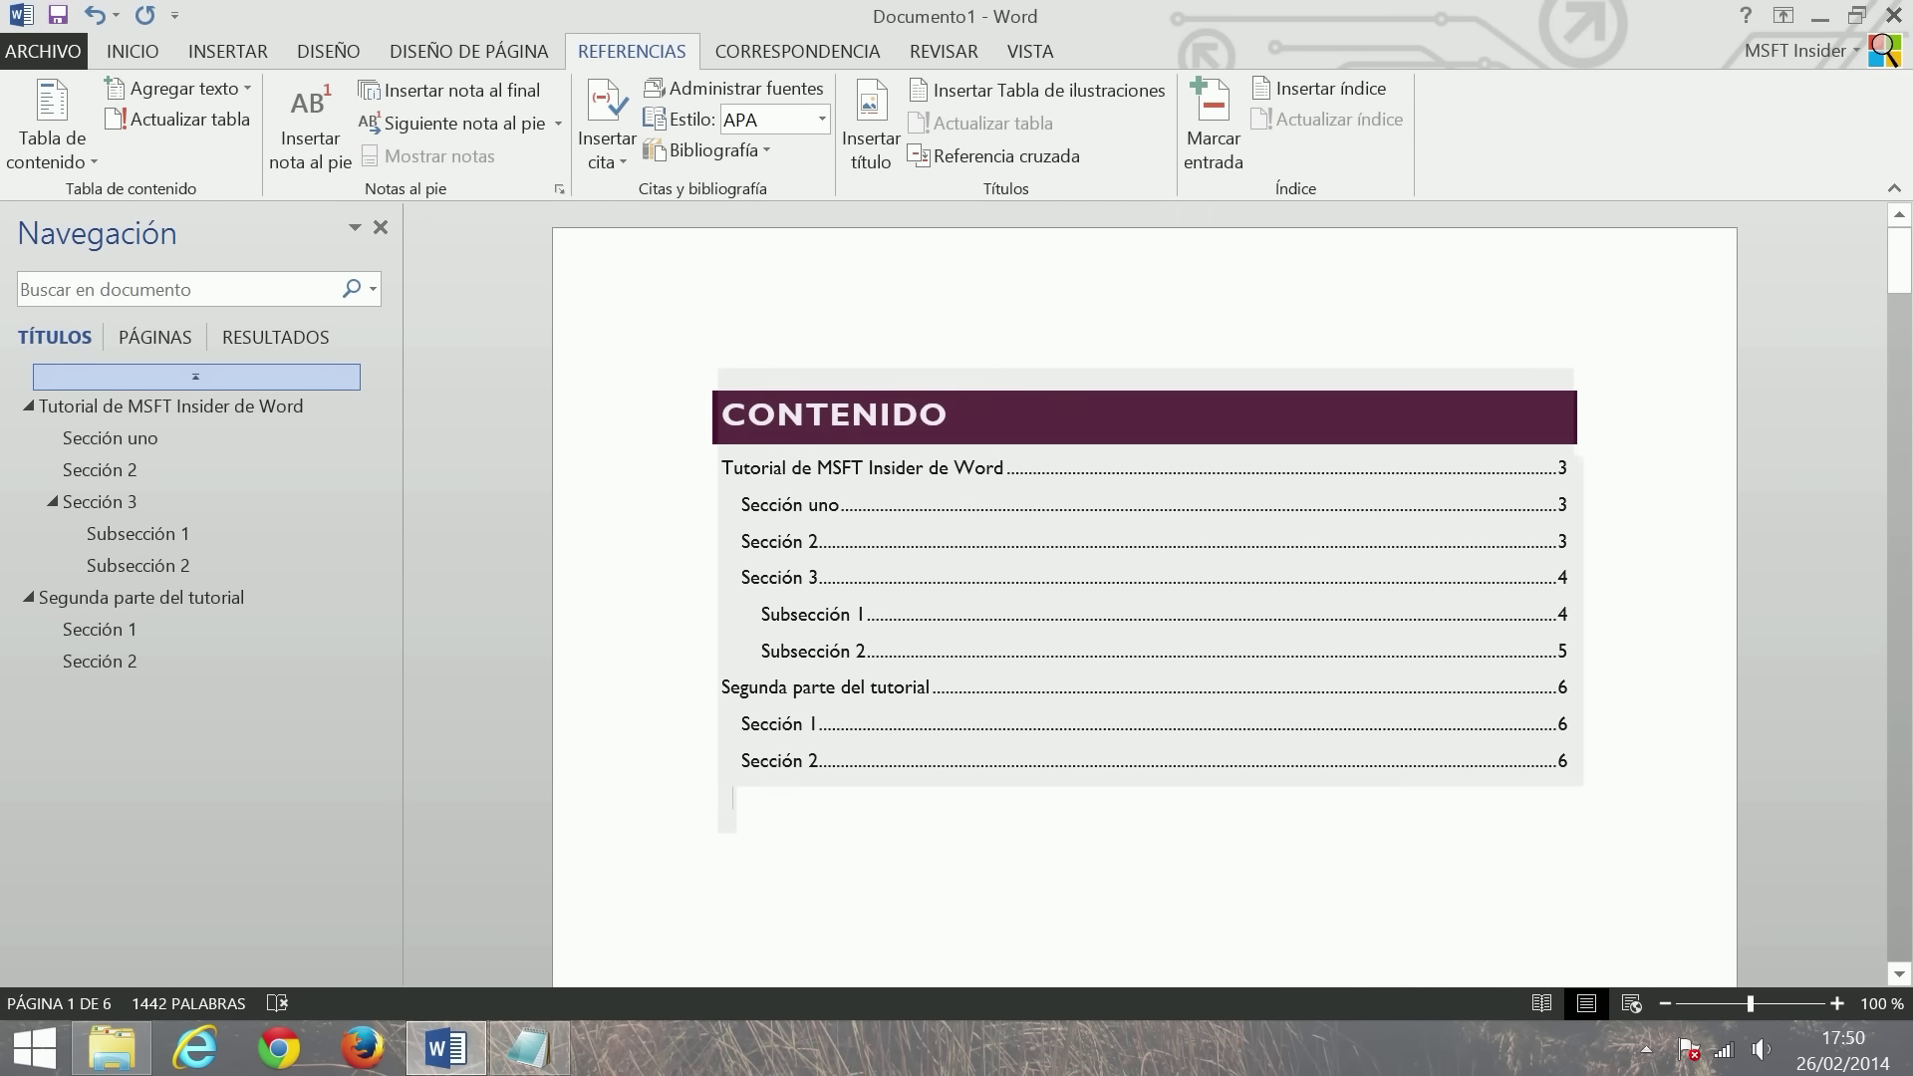
pyautogui.scroll(-3, 861, 434)
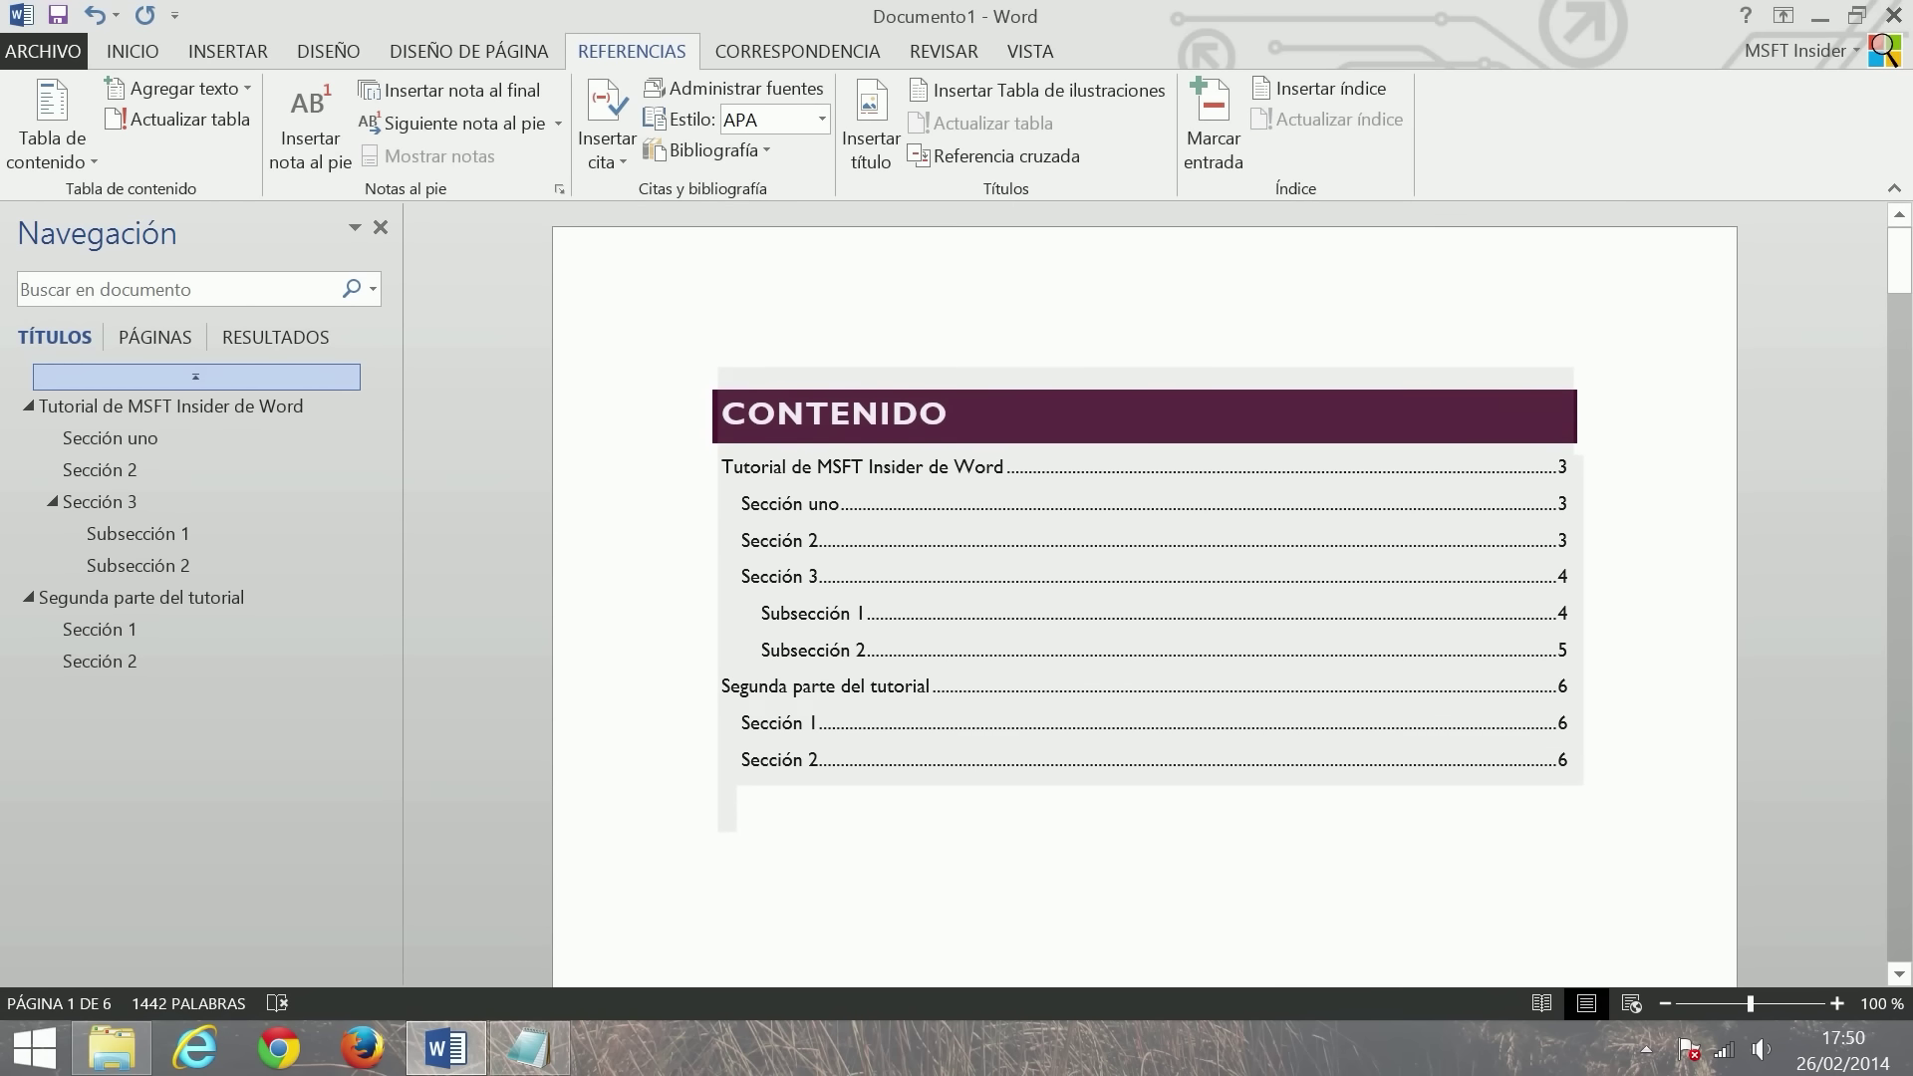
pyautogui.scroll(-3, 1243, 569)
pyautogui.scroll(3, 1242, 569)
# - Generate sample paragraphs under Sección 1 with a =rand formula and delete the leftover empty paragraph
pyautogui.moveTo(1904, 284)
pyautogui.mouseDown()
pyautogui.moveTo(1855, 884)
pyautogui.moveTo(1856, 854)
pyautogui.mouseUp()
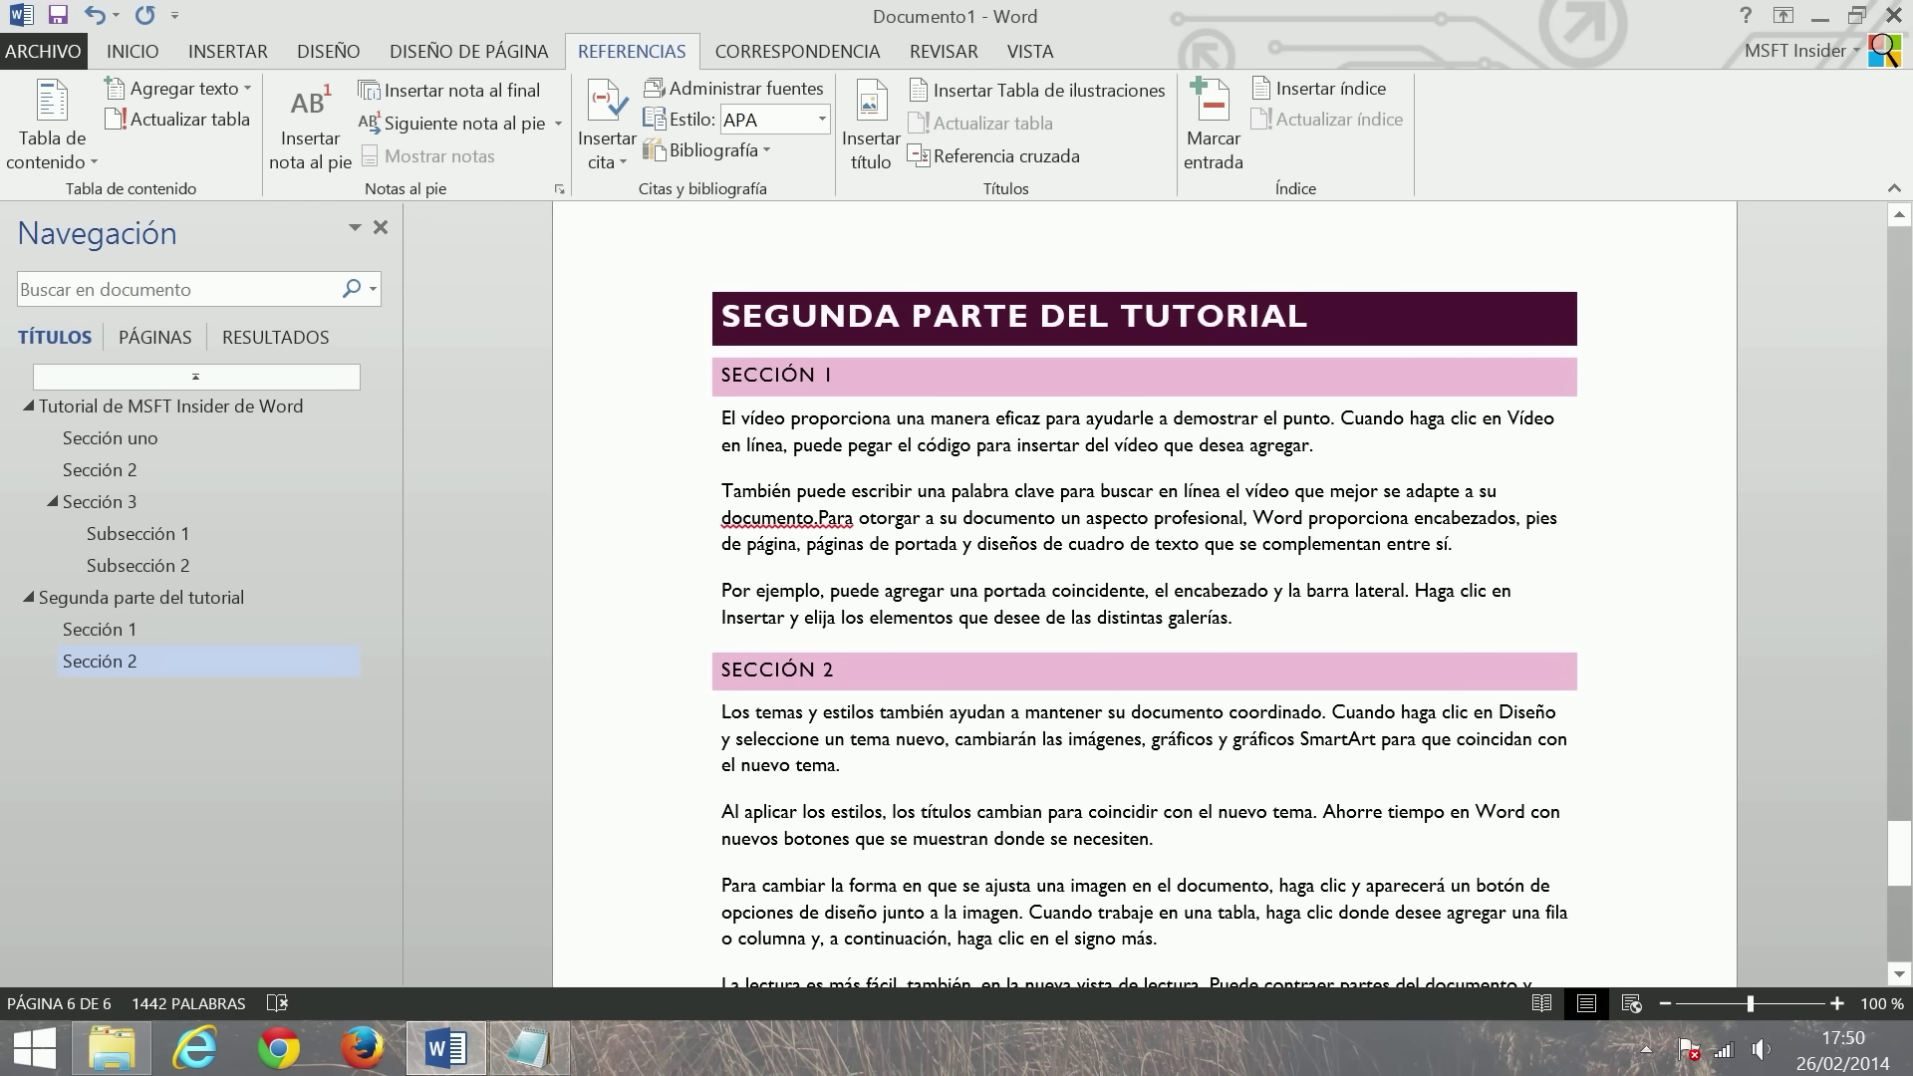
pyautogui.press('Return')
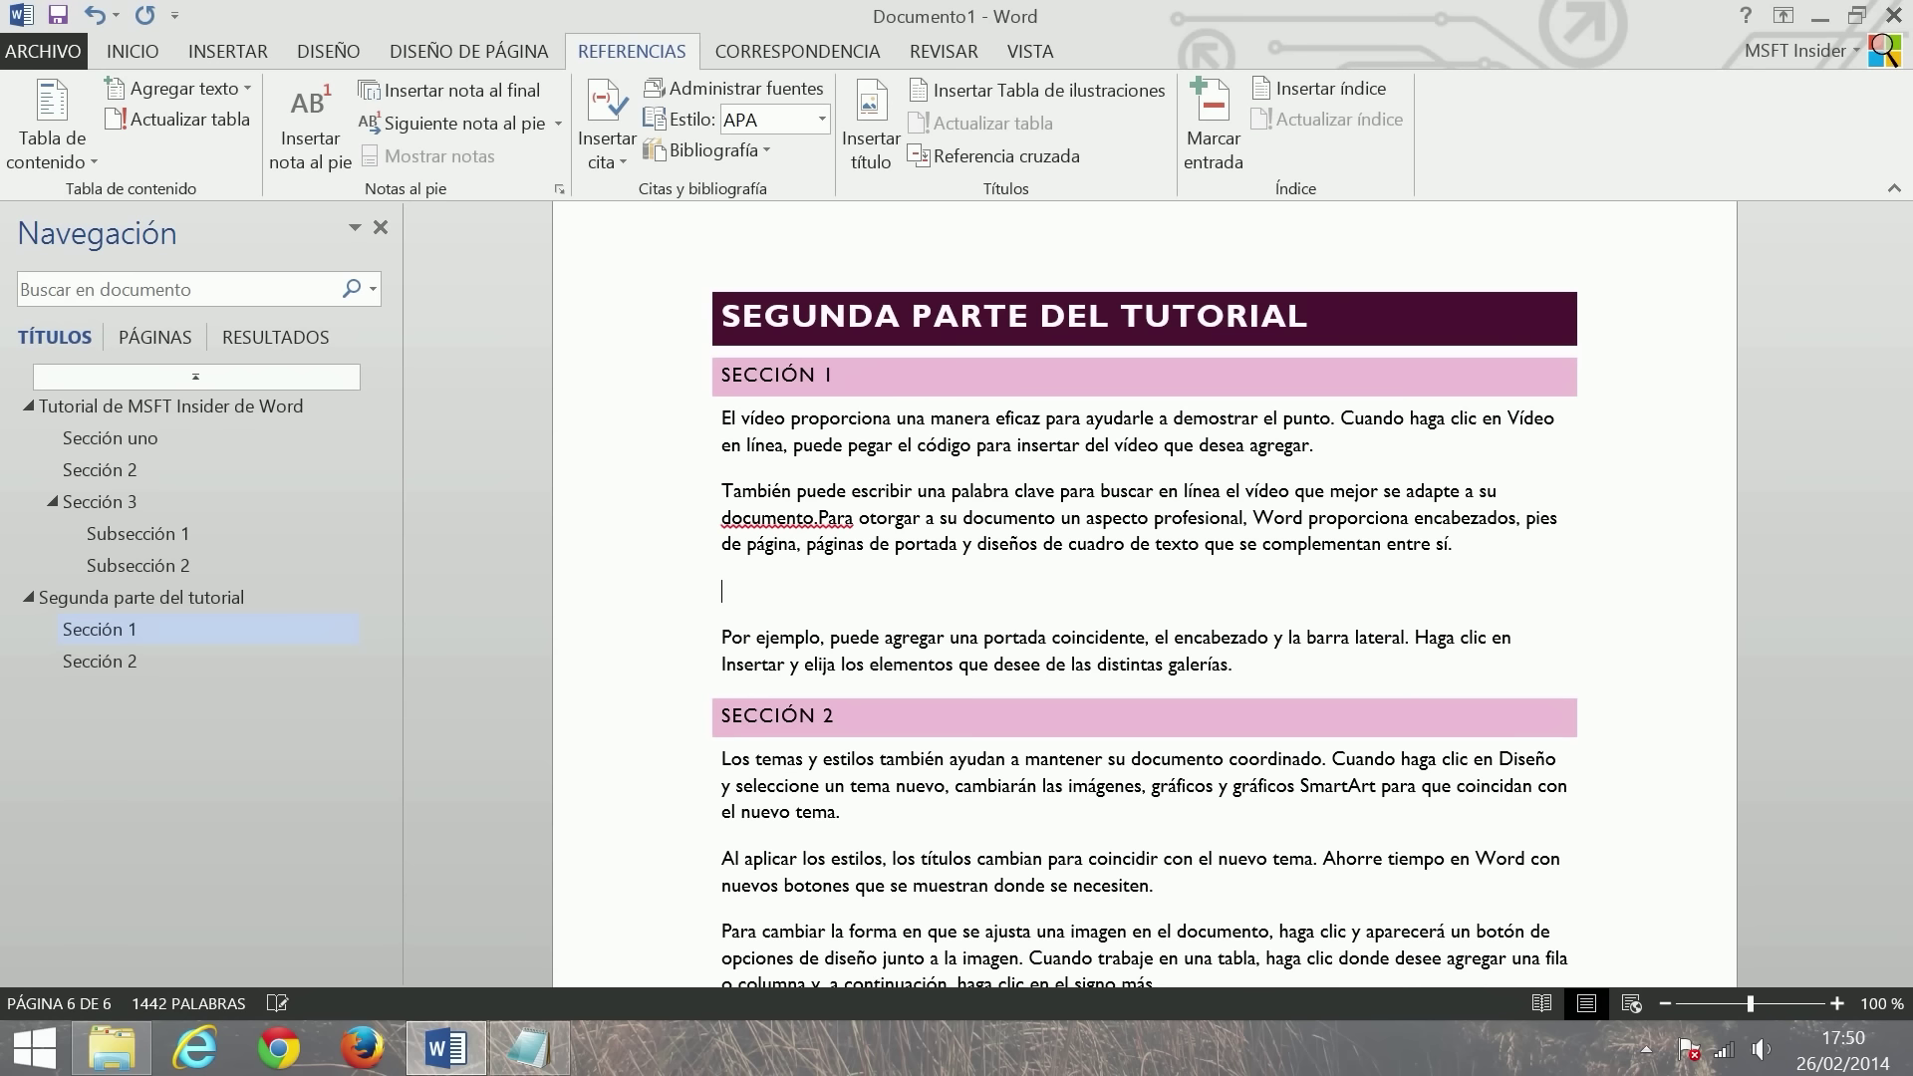
pyautogui.write('=rand')
pyautogui.write('10')
pyautogui.write(',2)')
pyautogui.press('Return')
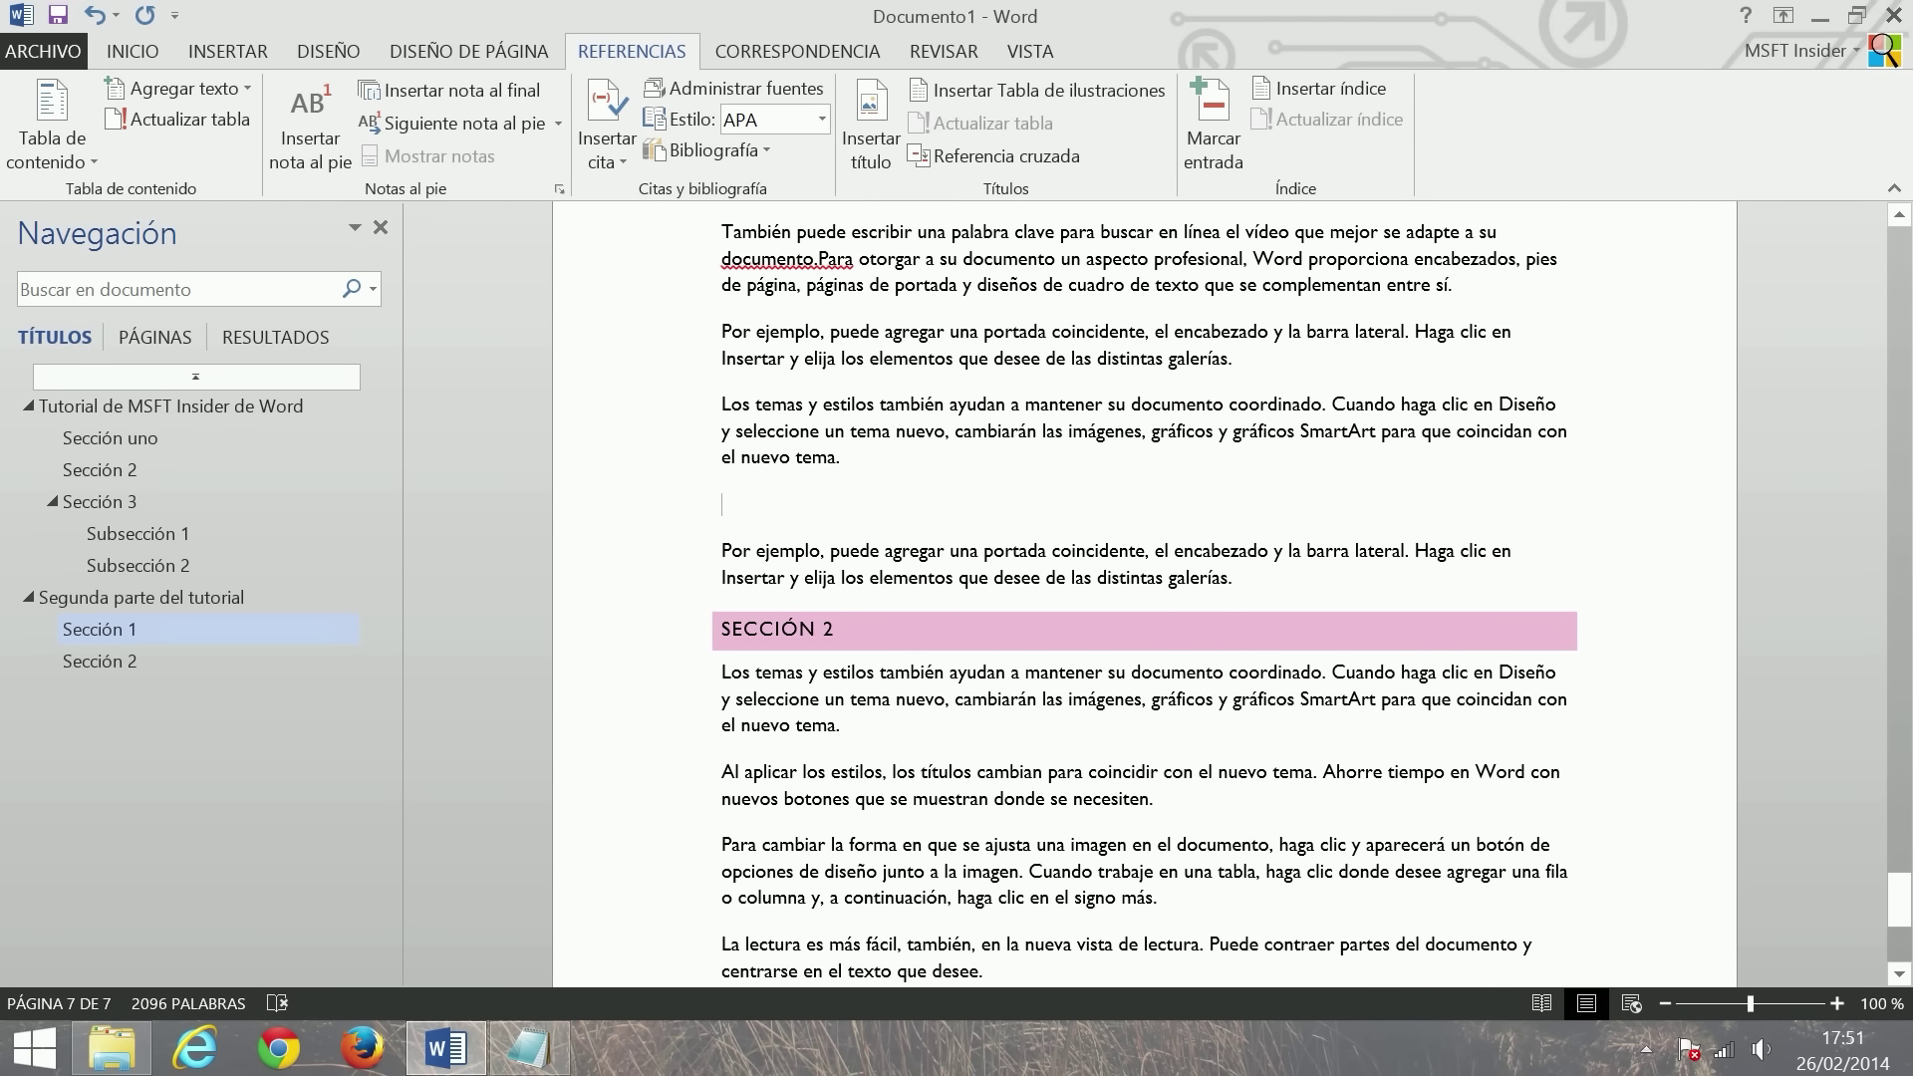
pyautogui.press('BackSpace')
# - Return to the top of the document and select the table of contents
pyautogui.scroll(-3, 1903, 922)
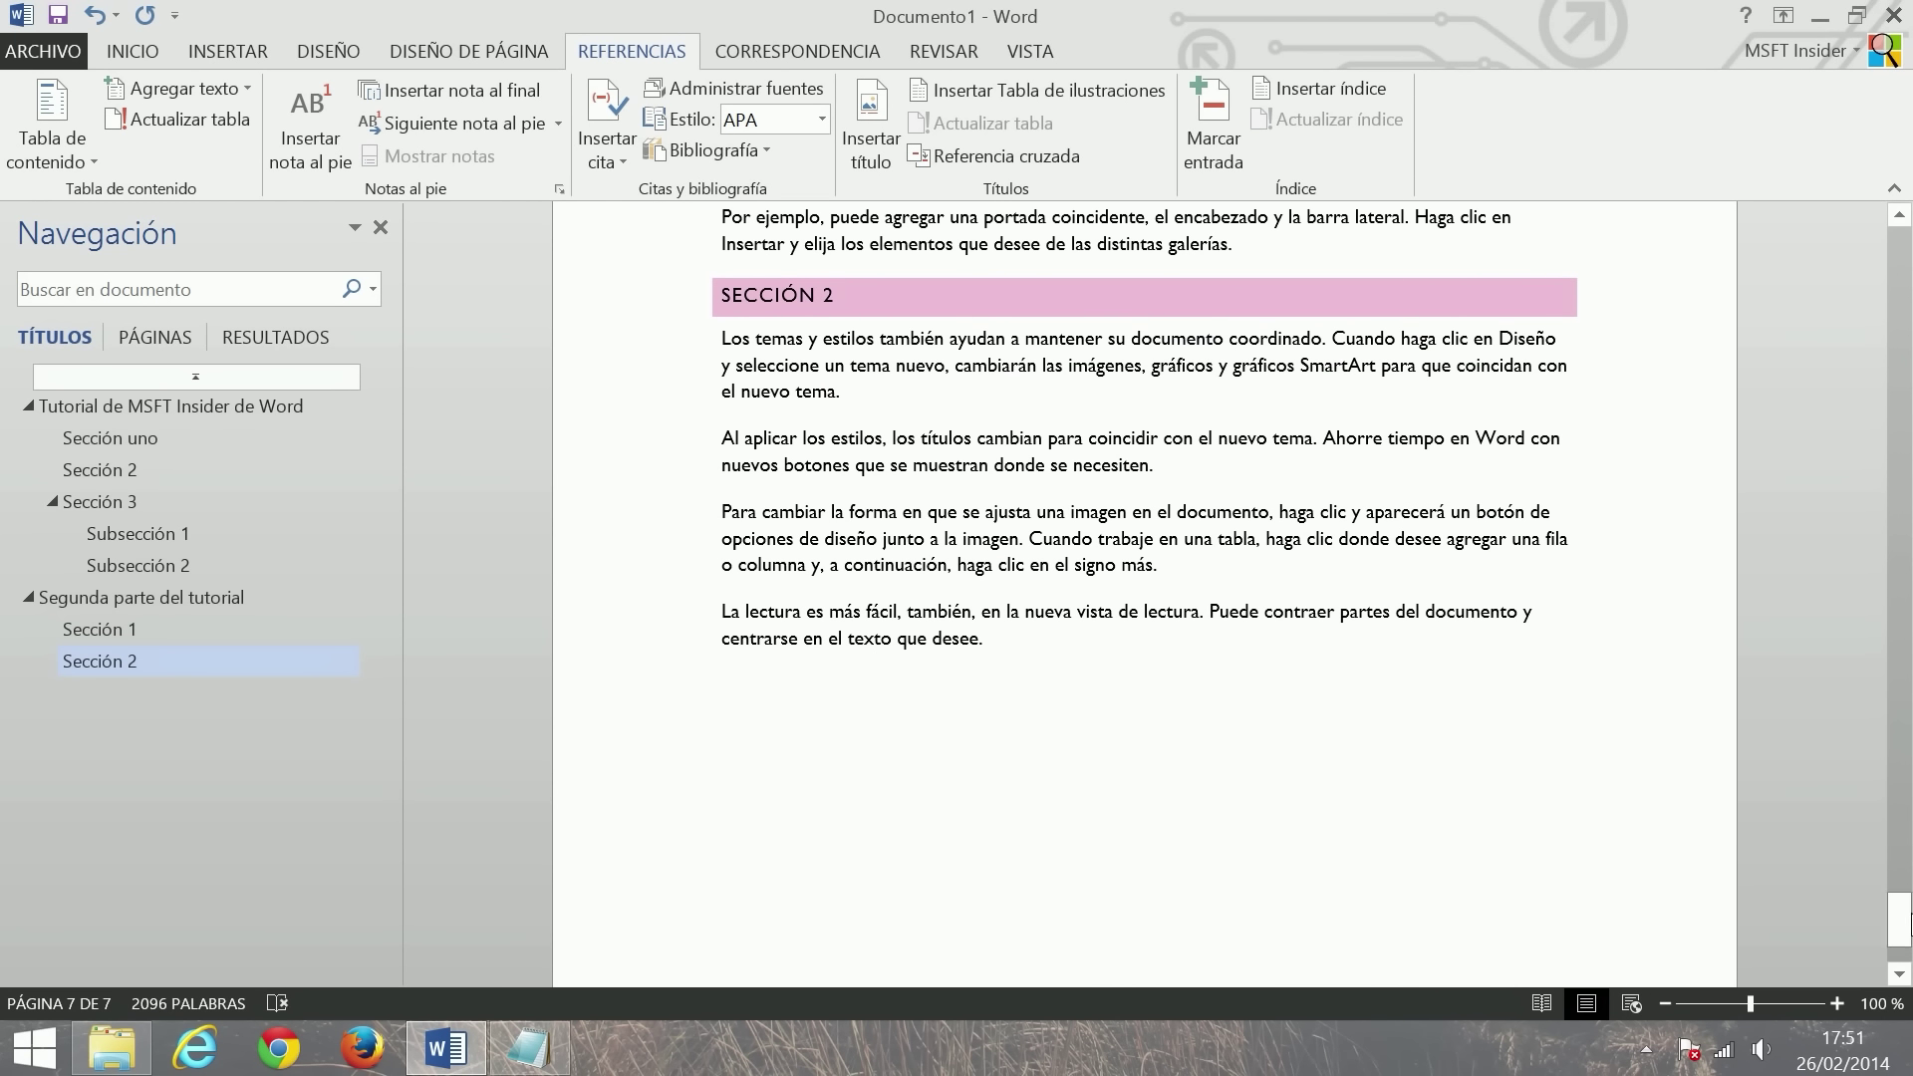
pyautogui.moveTo(1902, 921); pyautogui.dragTo(1900, 261)
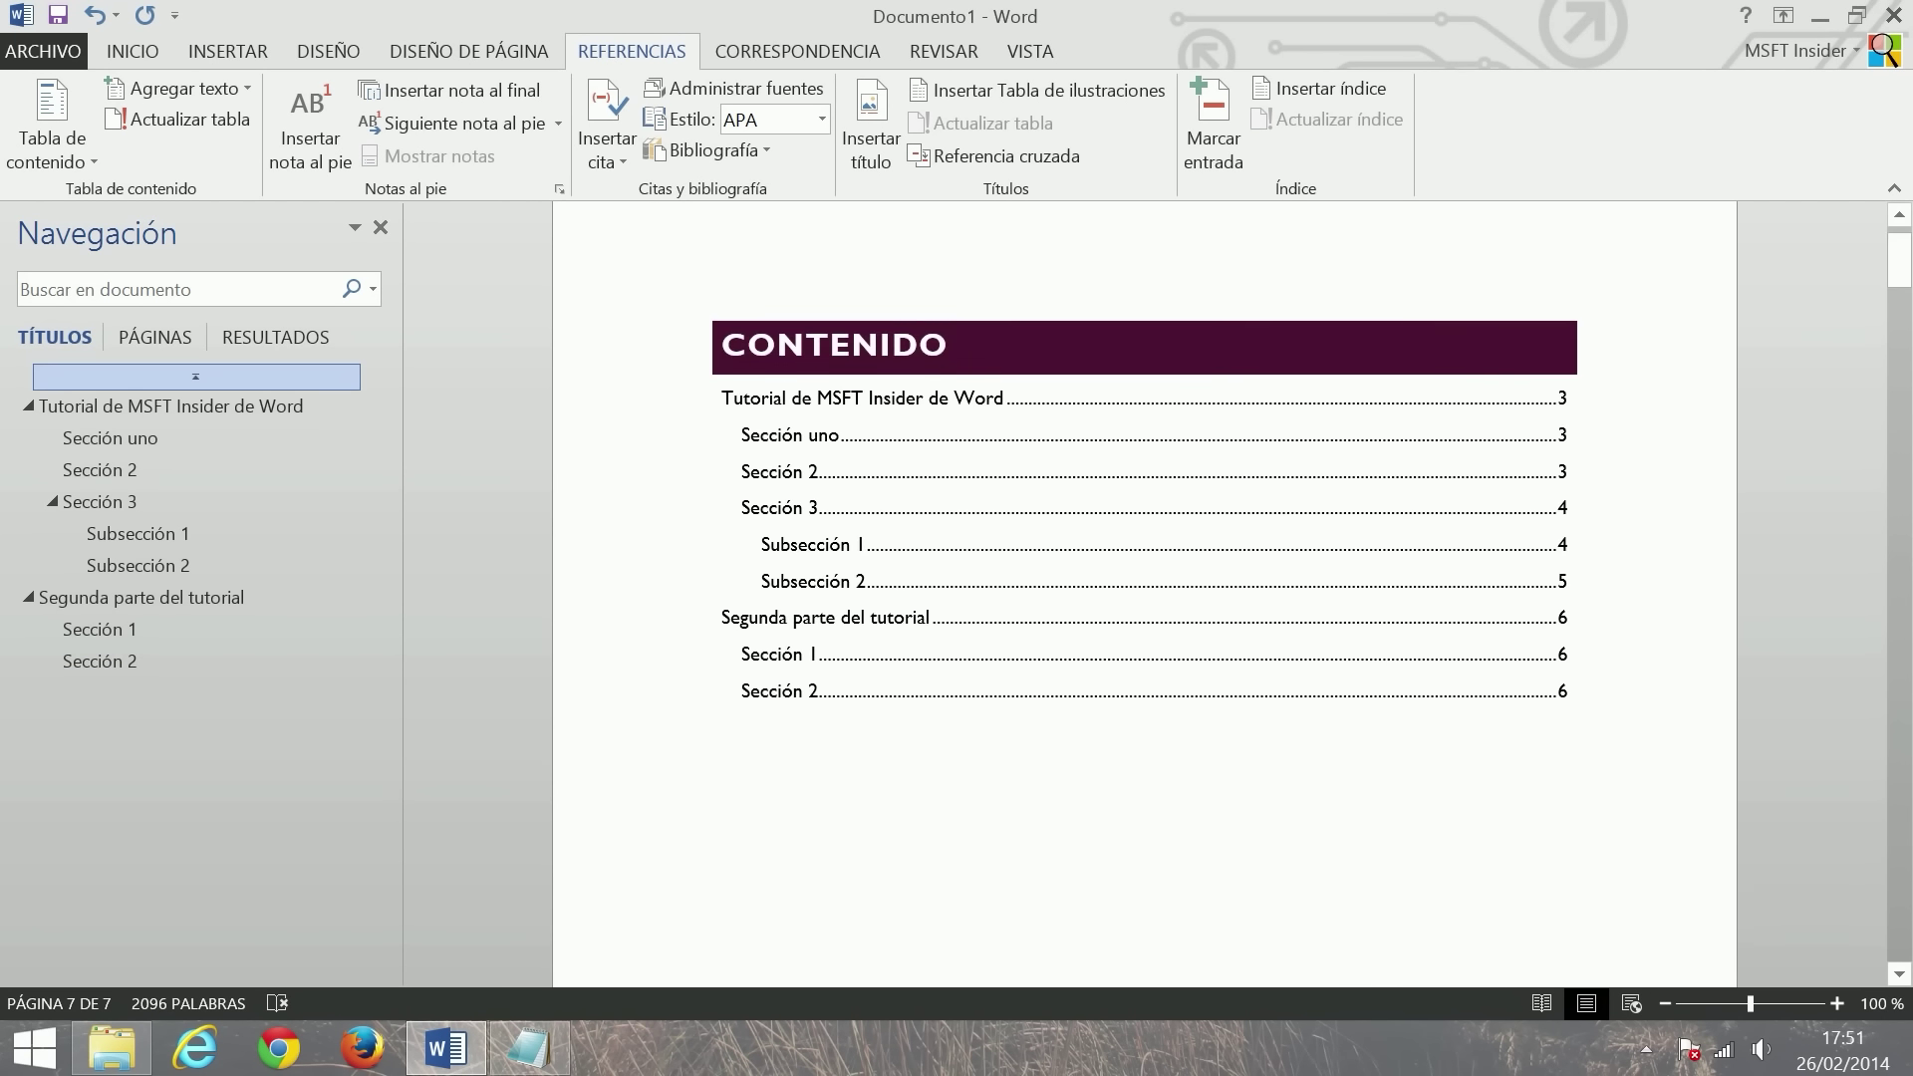
pyautogui.click(996, 508)
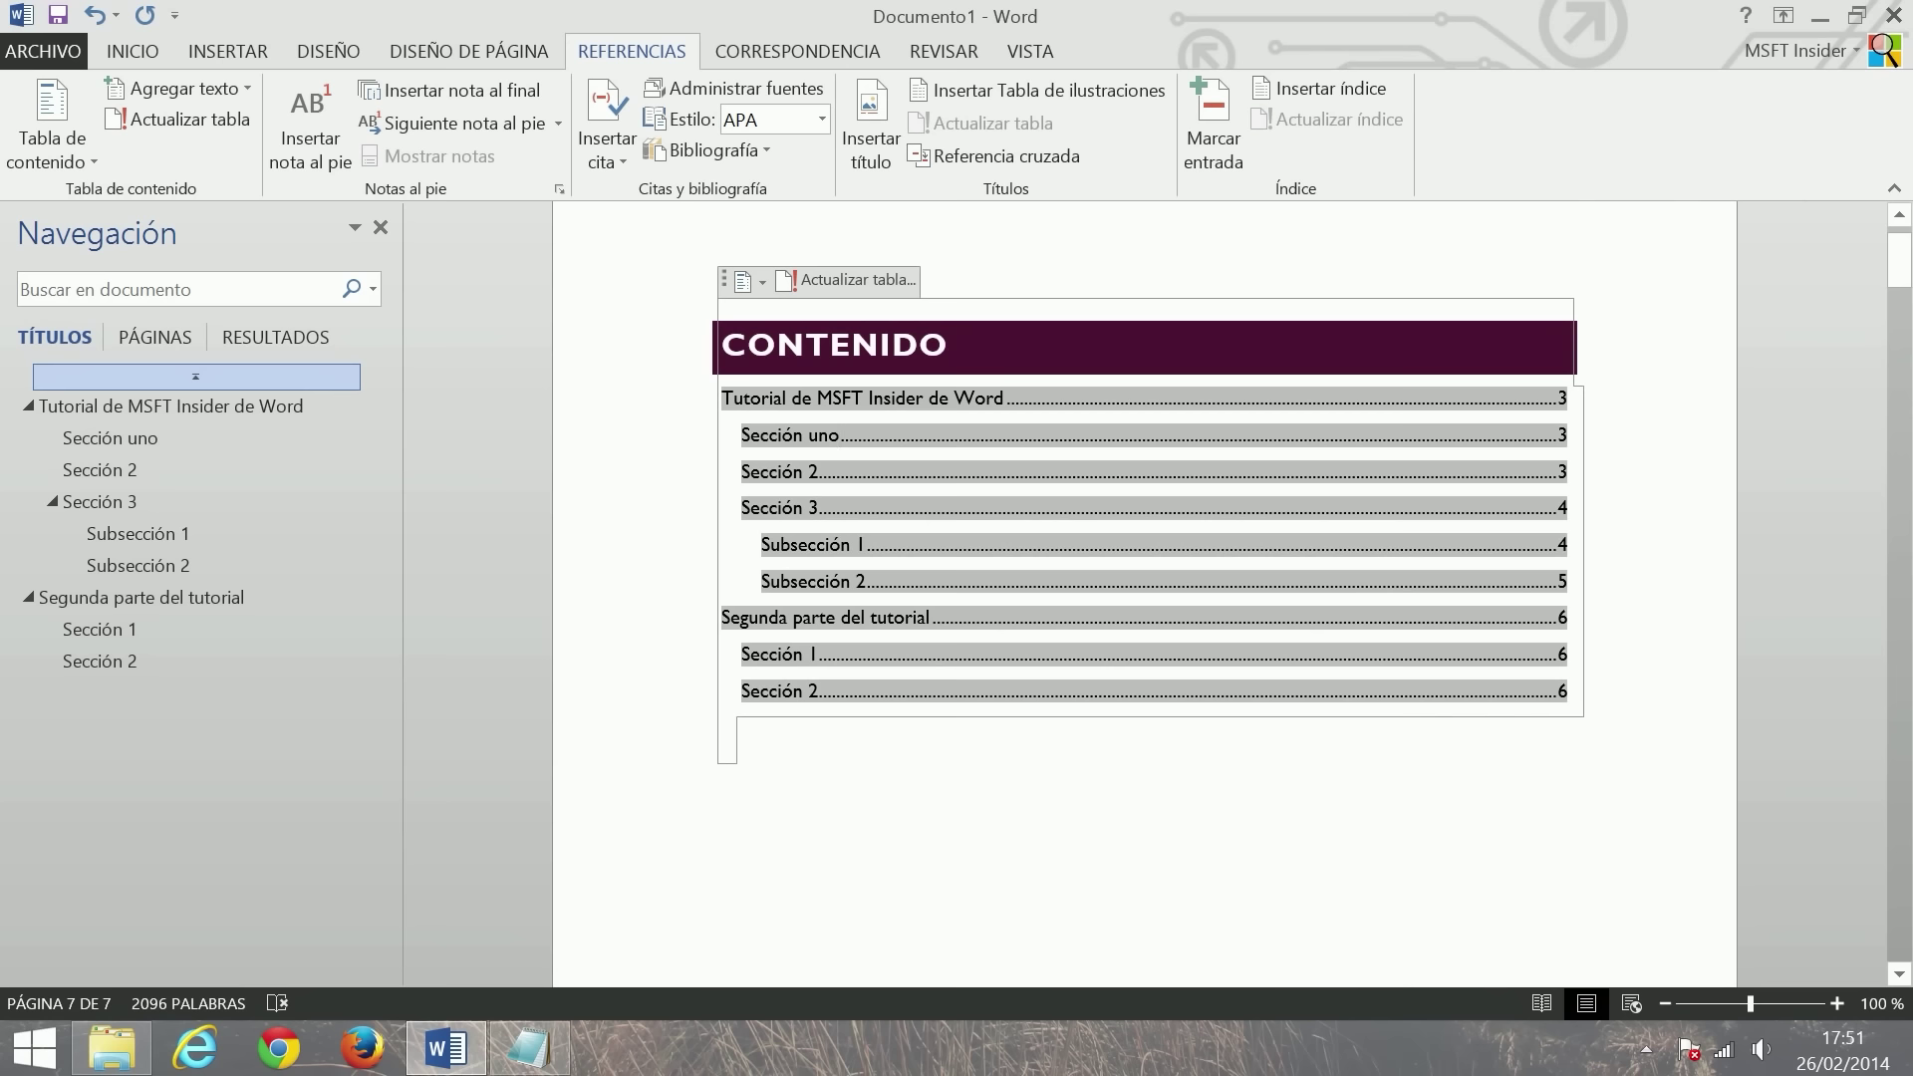
# - Rebuild the entire table of contents so Sección 2 shows page 7
pyautogui.click(857, 280)
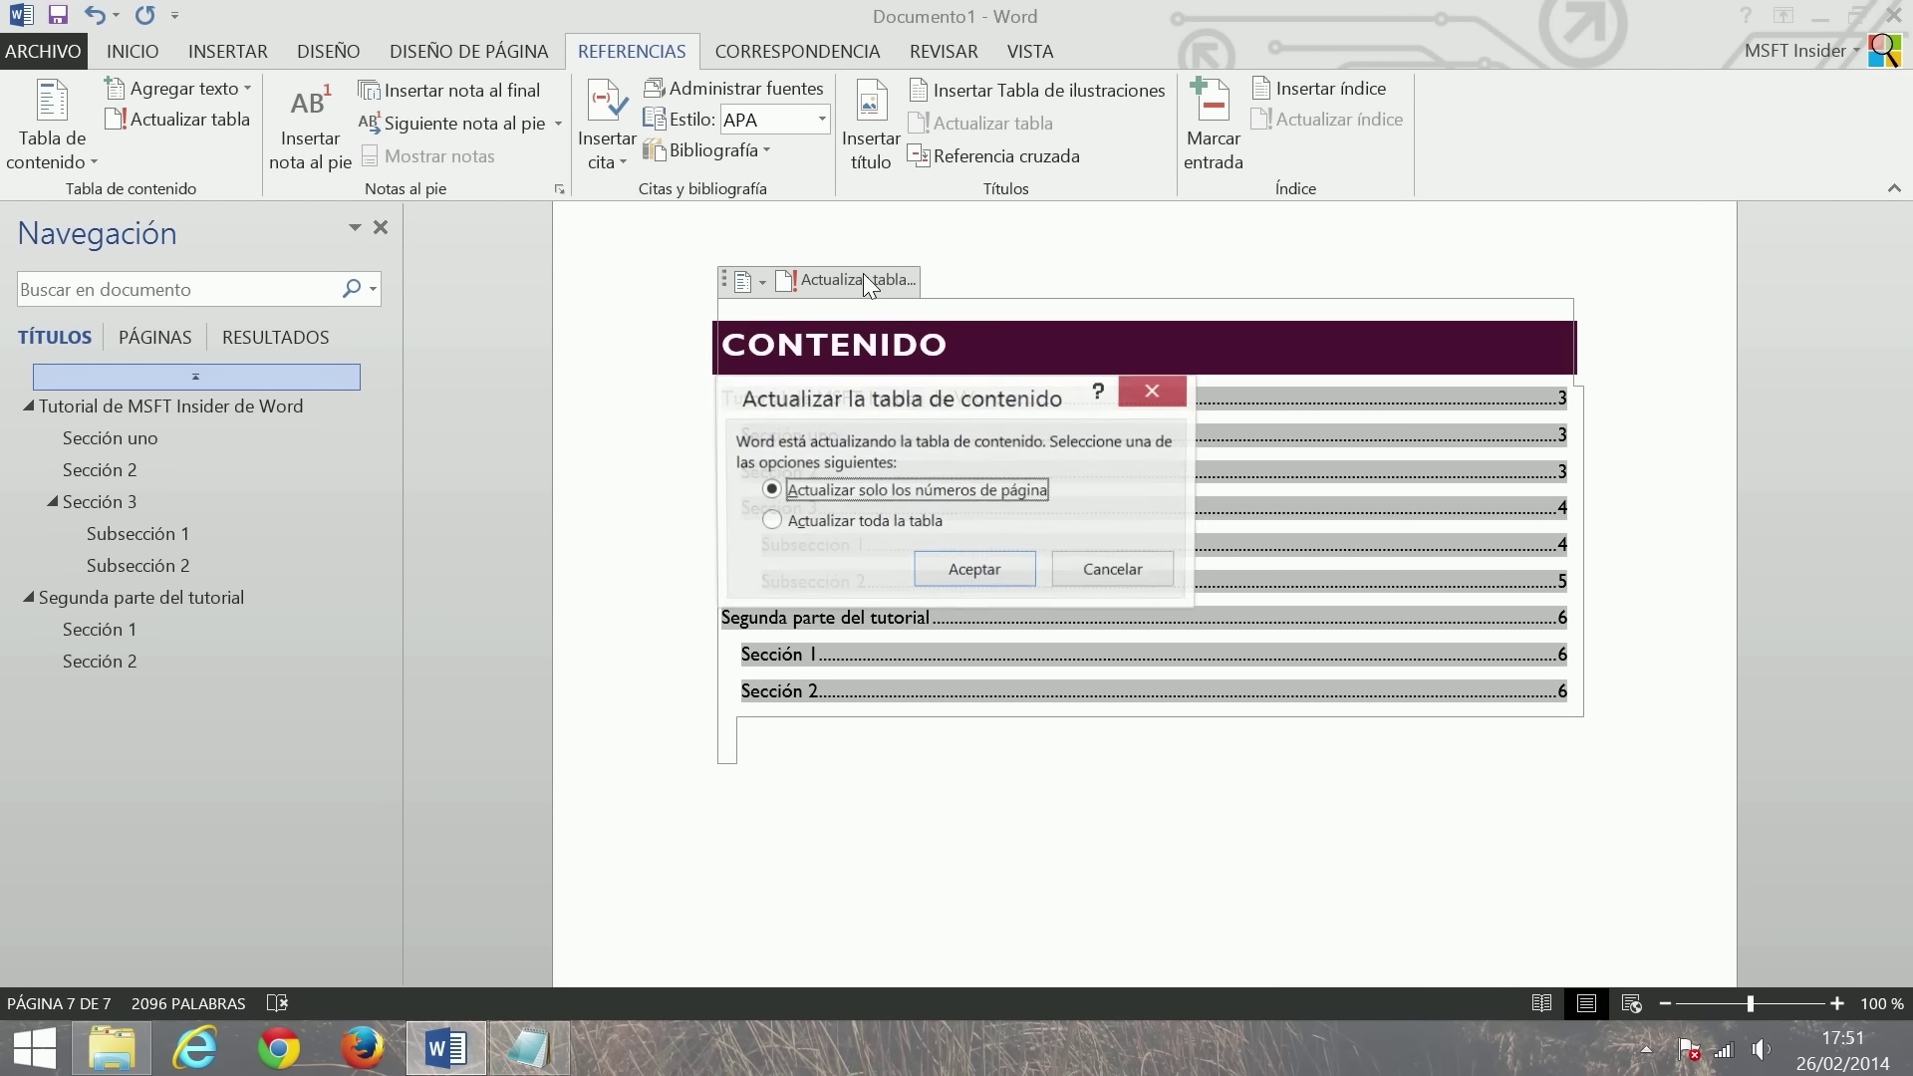
pyautogui.click(889, 523)
pyautogui.click(1012, 568)
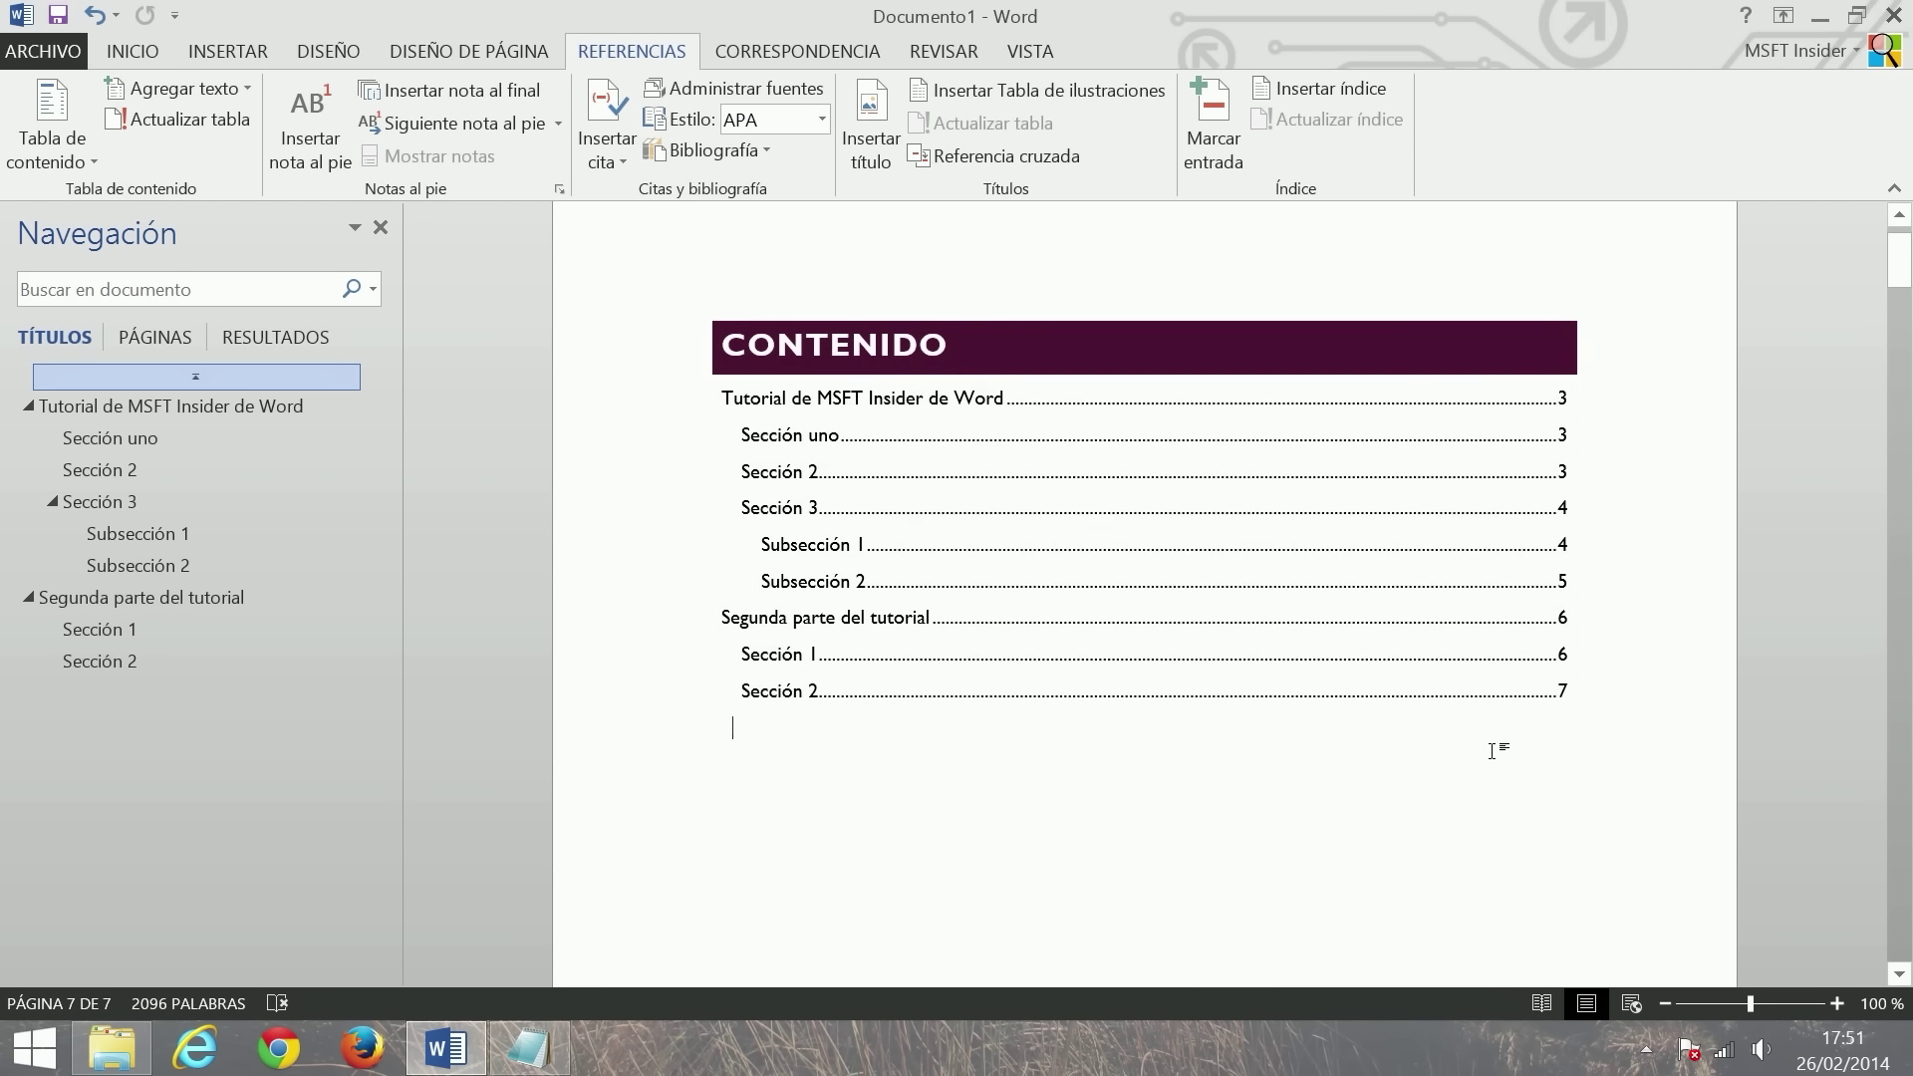
pyautogui.scroll(-1, 1375, 623)
pyautogui.scroll(-8, 1375, 623)
pyautogui.scroll(-4, 1145, 595)
# - Add =rand(40,2) filler paragraphs after 'el nuevo tema.' and scroll back to the top
pyautogui.scroll(-3, 1145, 594)
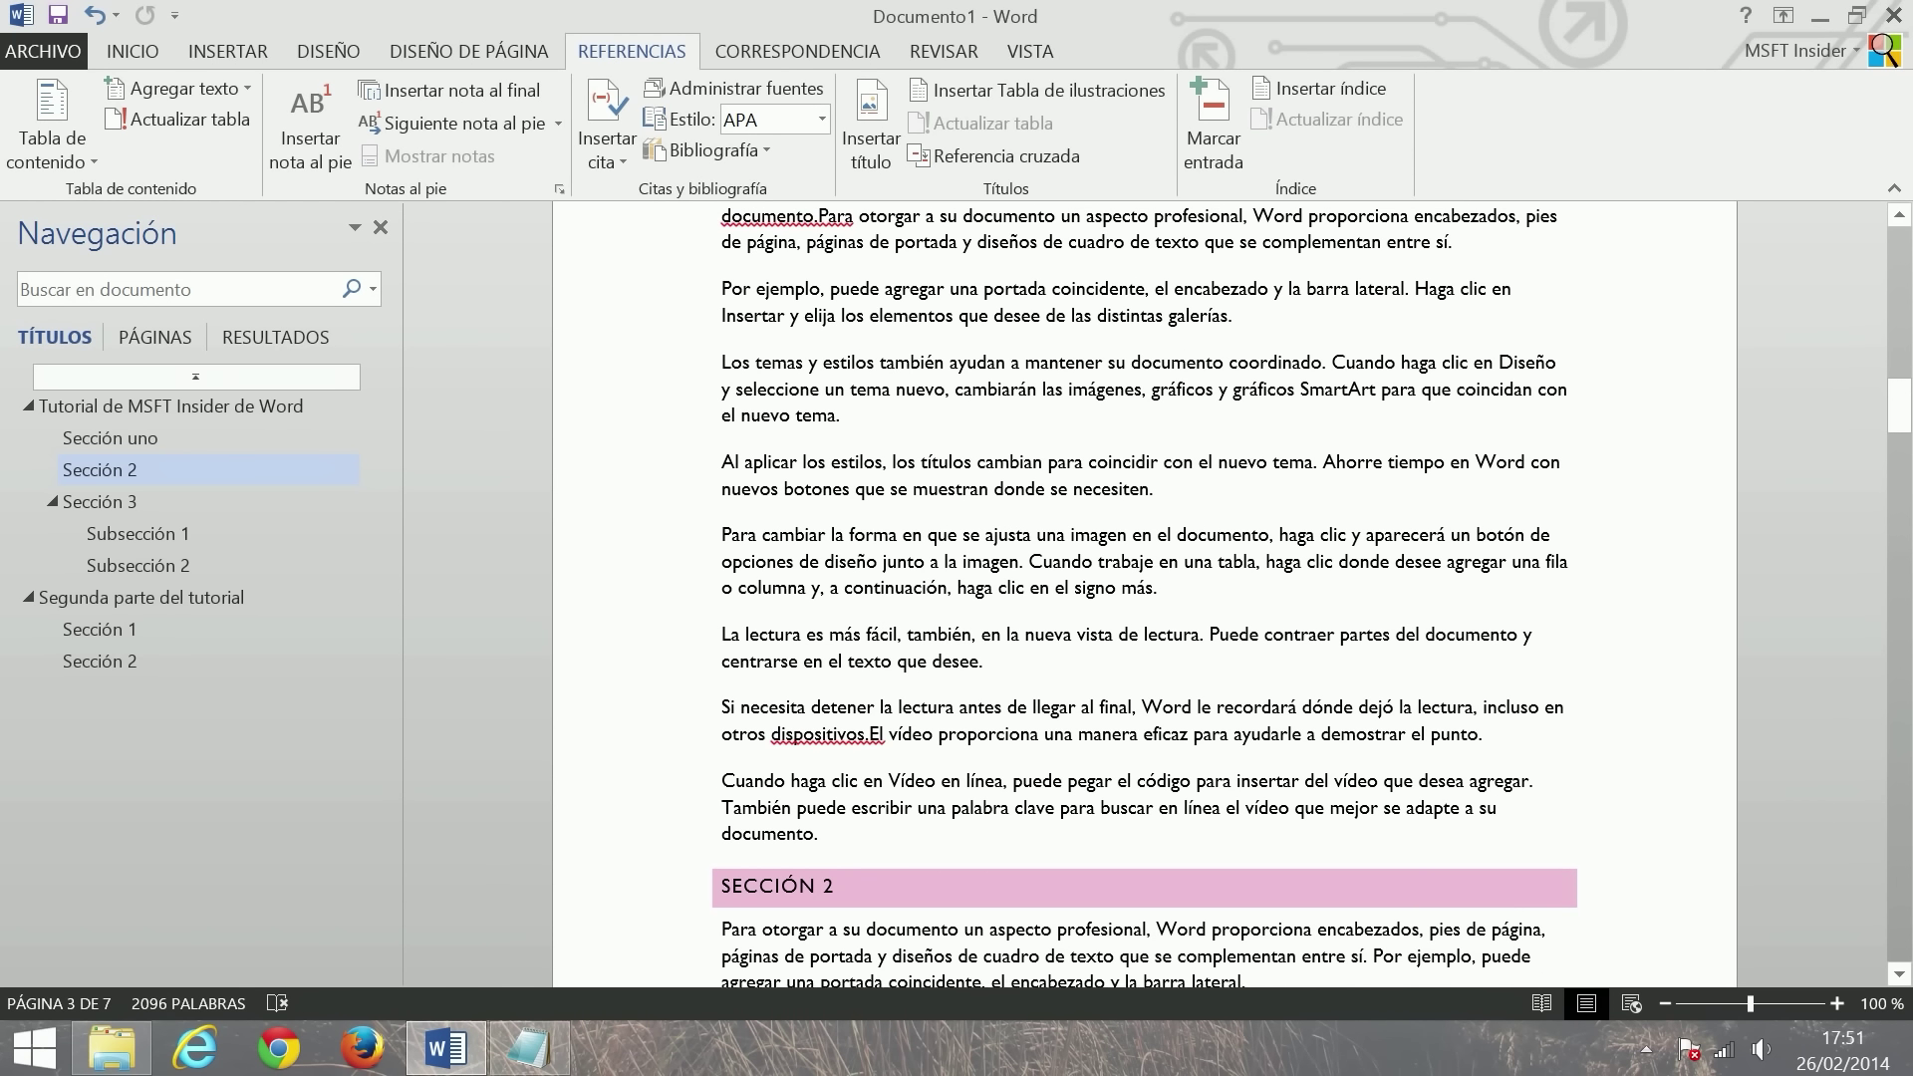
pyautogui.scroll(-3, 1145, 595)
pyautogui.press('Return')
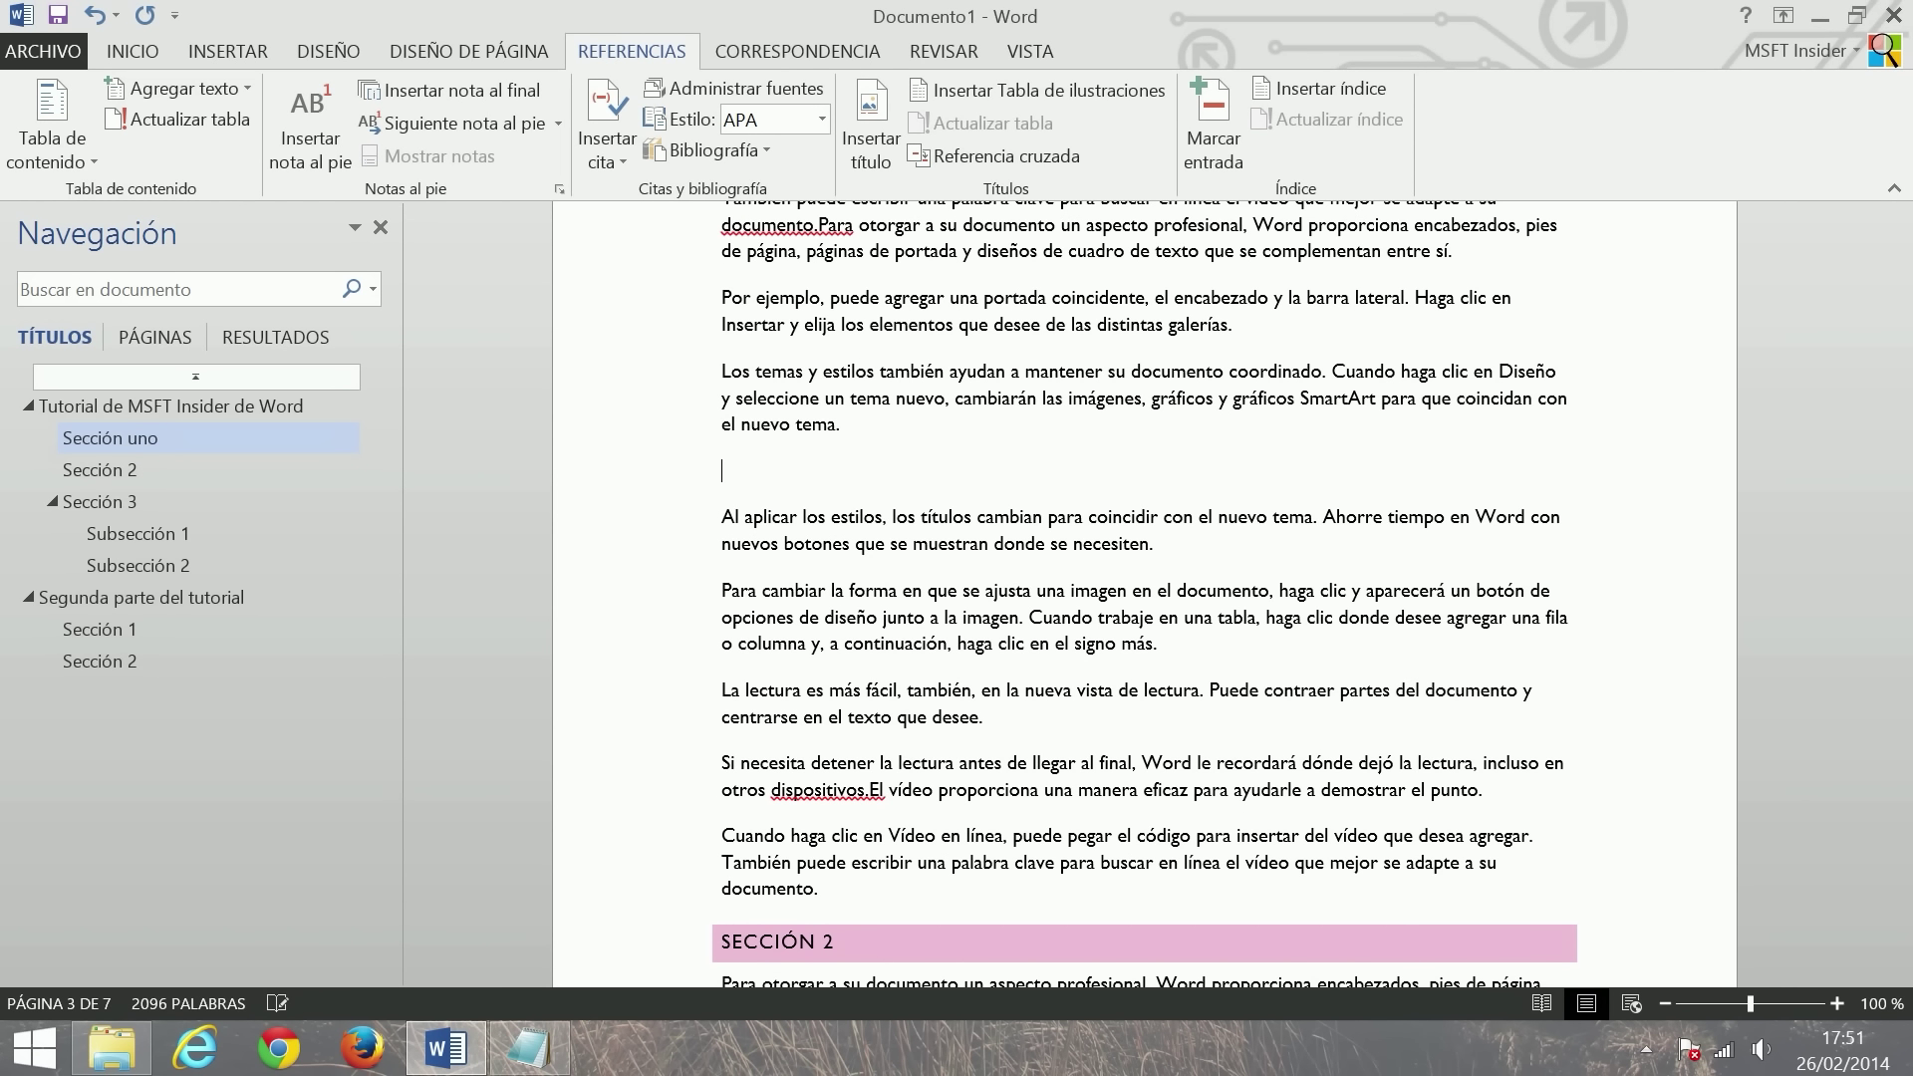
pyautogui.write('=rand')
pyautogui.write('4)')
pyautogui.write('2)')
pyautogui.press('Return')
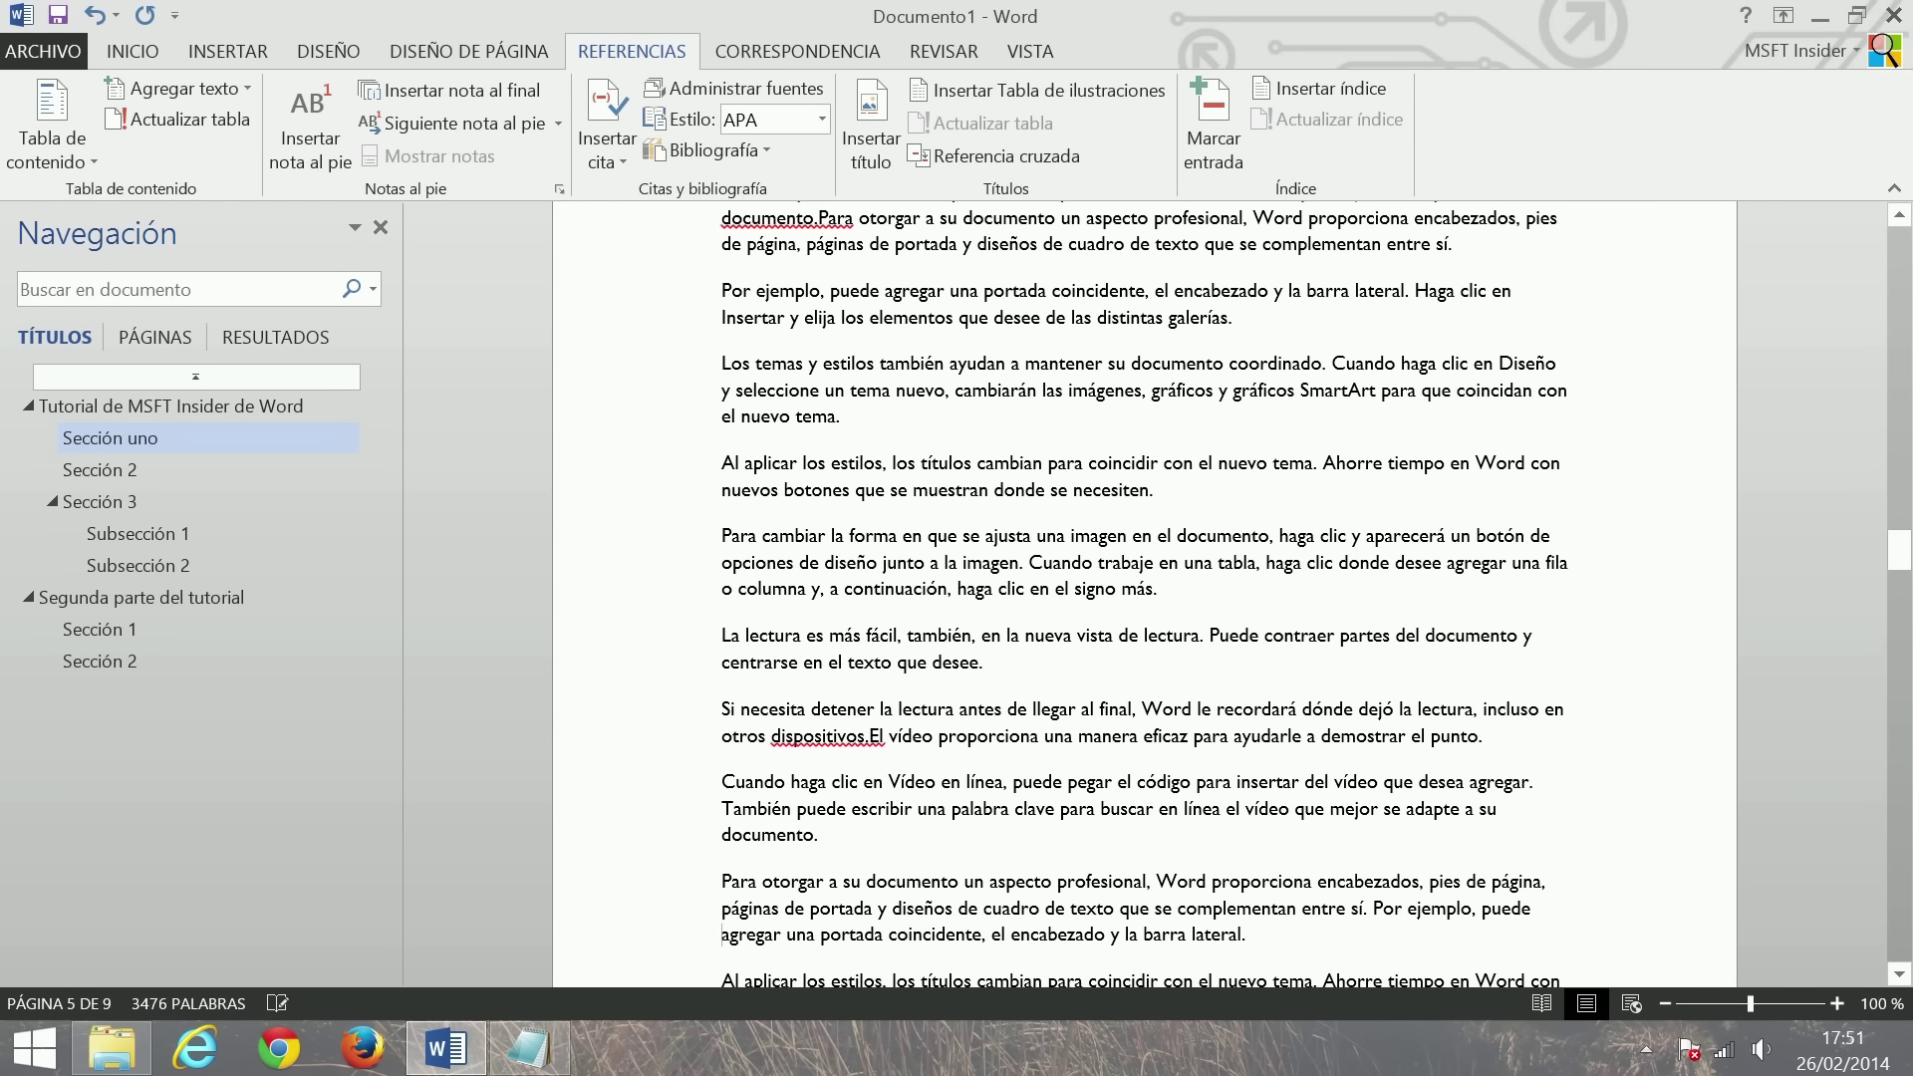
pyautogui.rightClick(1878, 289)
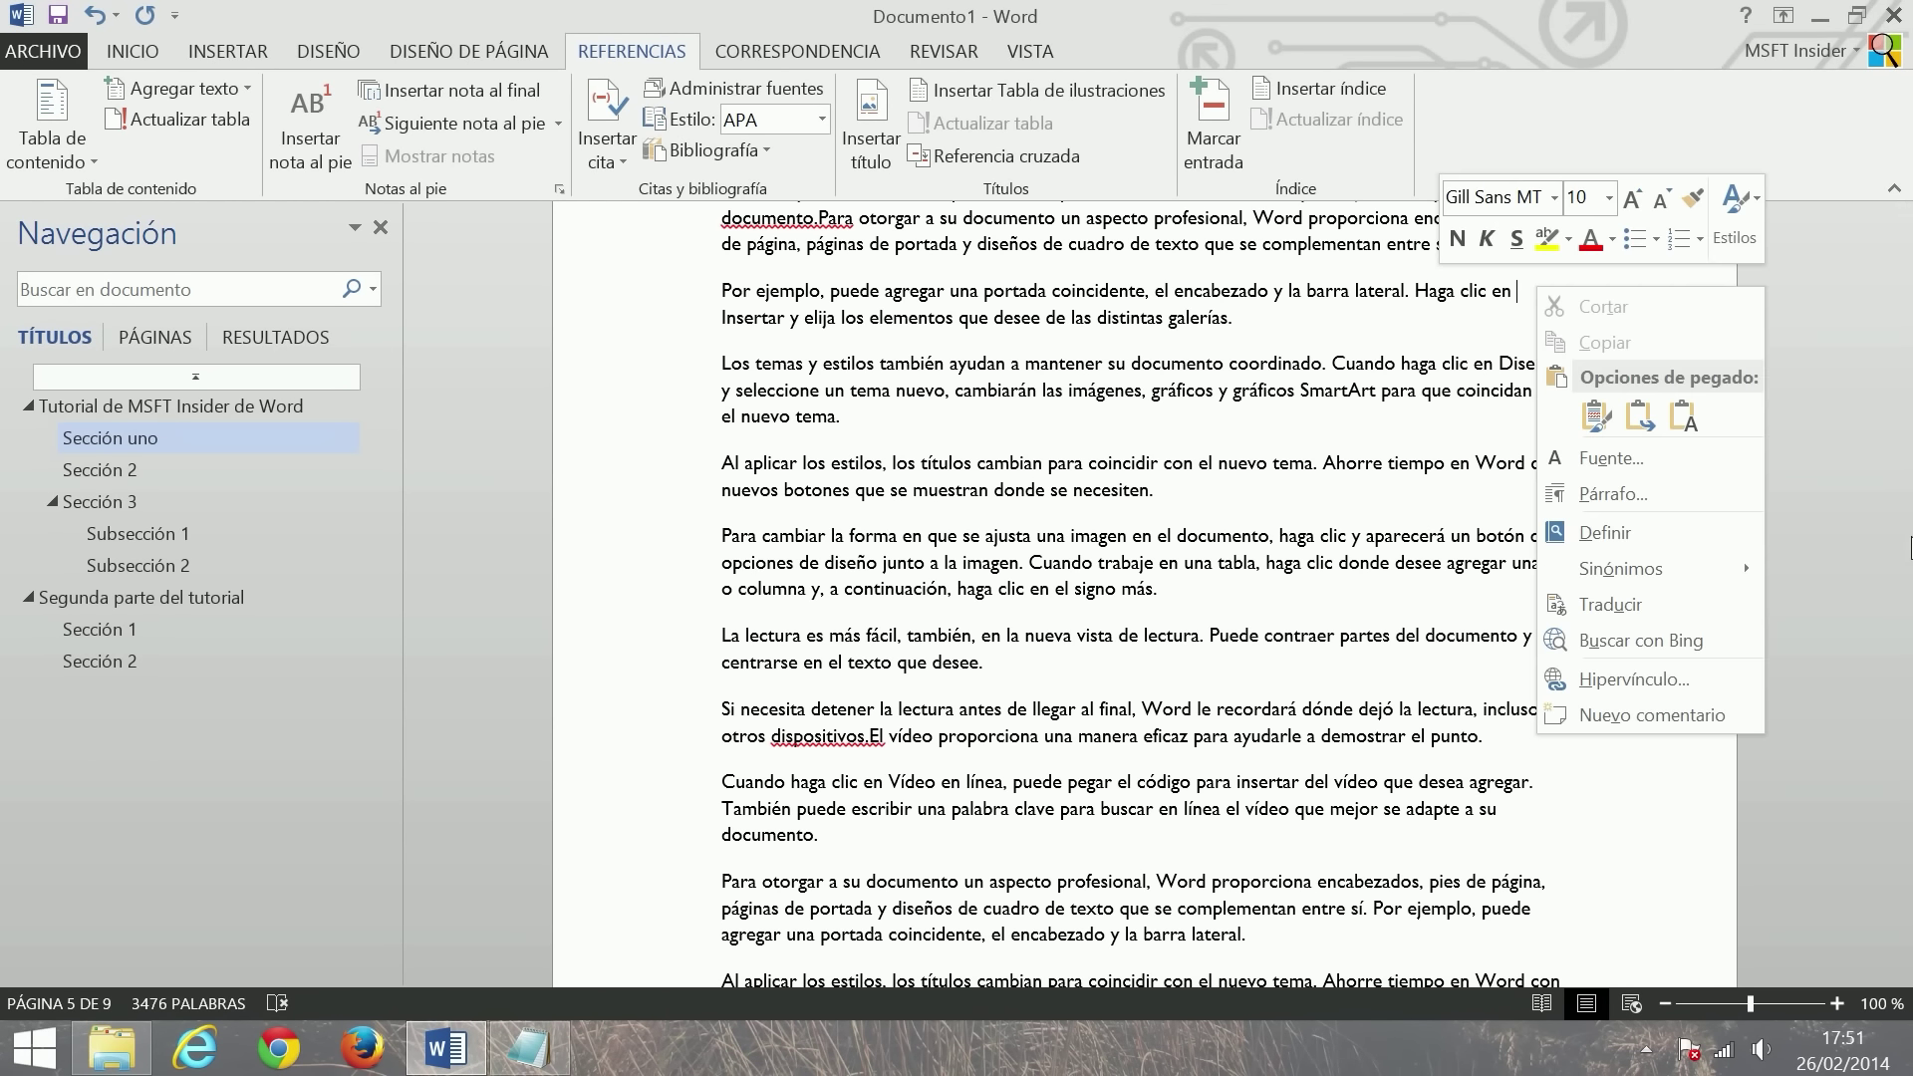
pyautogui.moveTo(1898, 548); pyautogui.dragTo(1900, 249)
# - Rebuild the whole table of contents so Sección 2 is listed on page 9
pyautogui.click(818, 577)
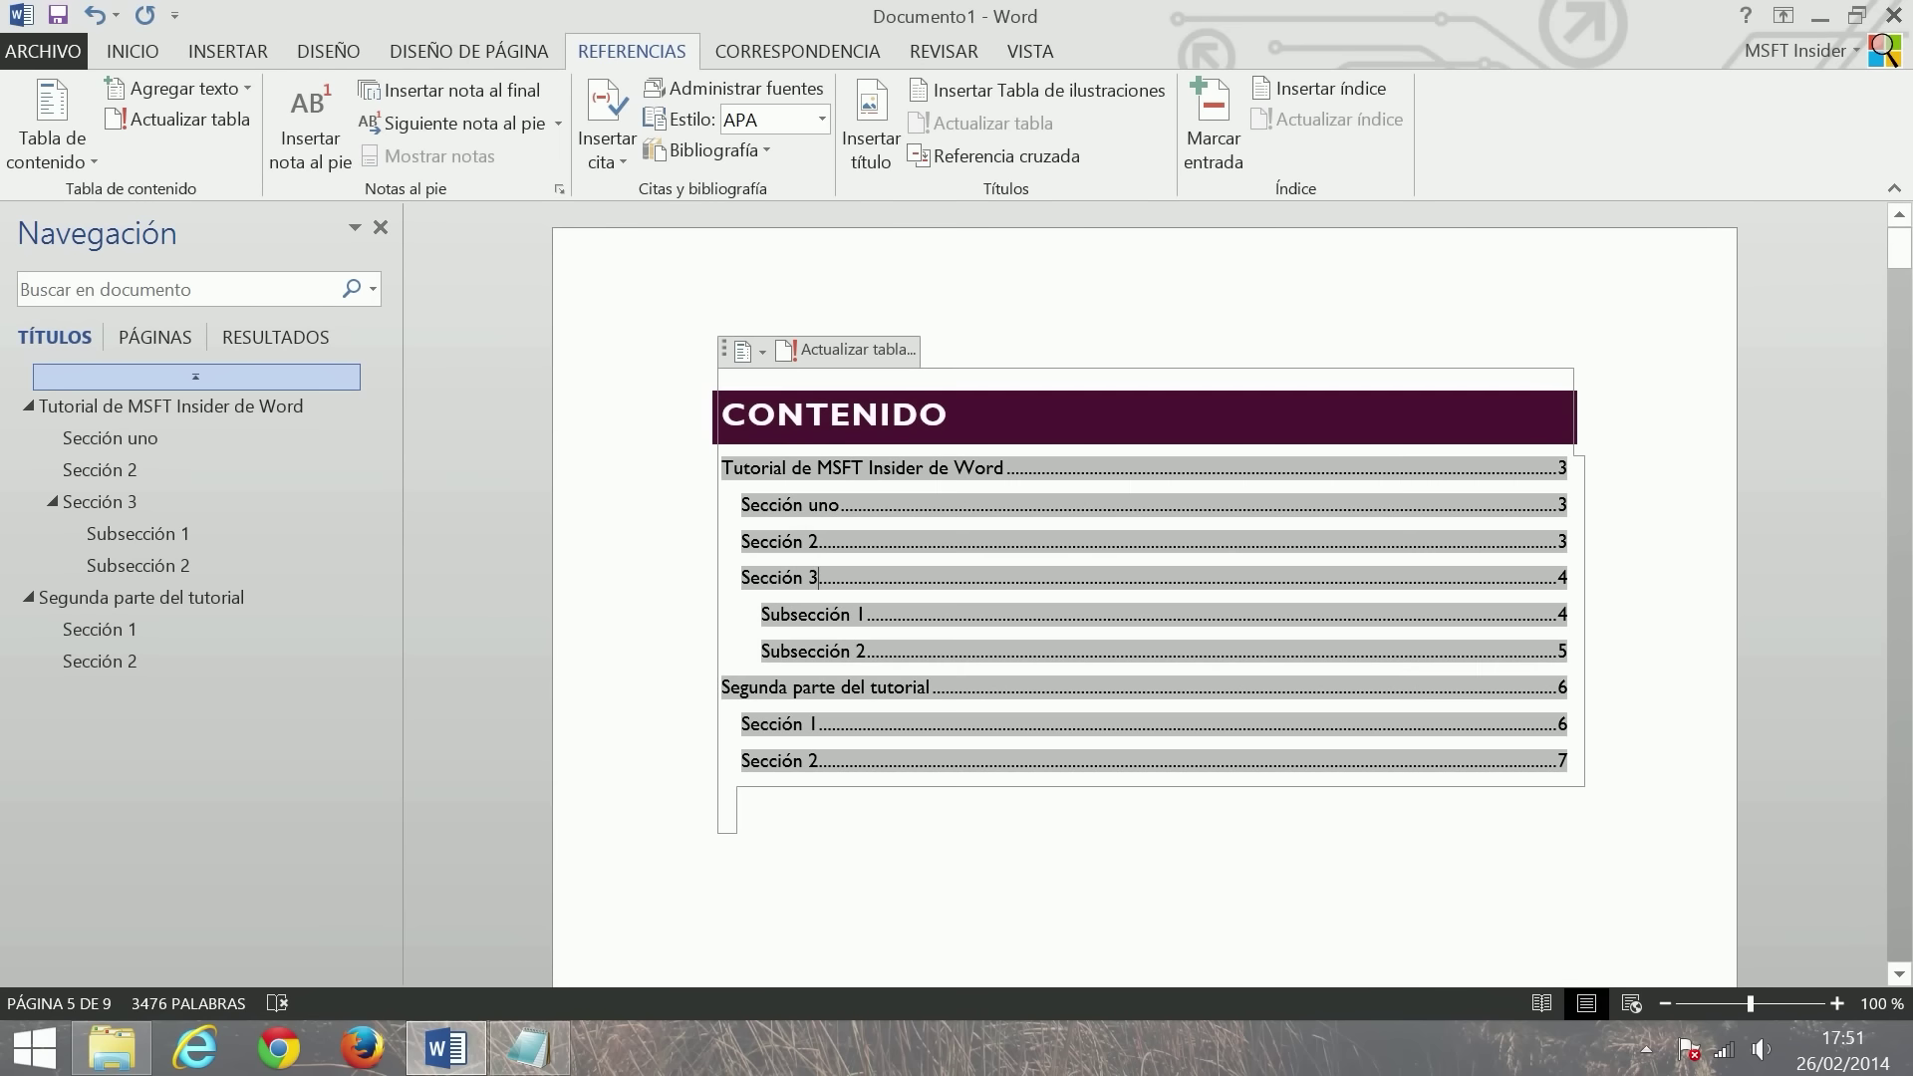
pyautogui.click(855, 349)
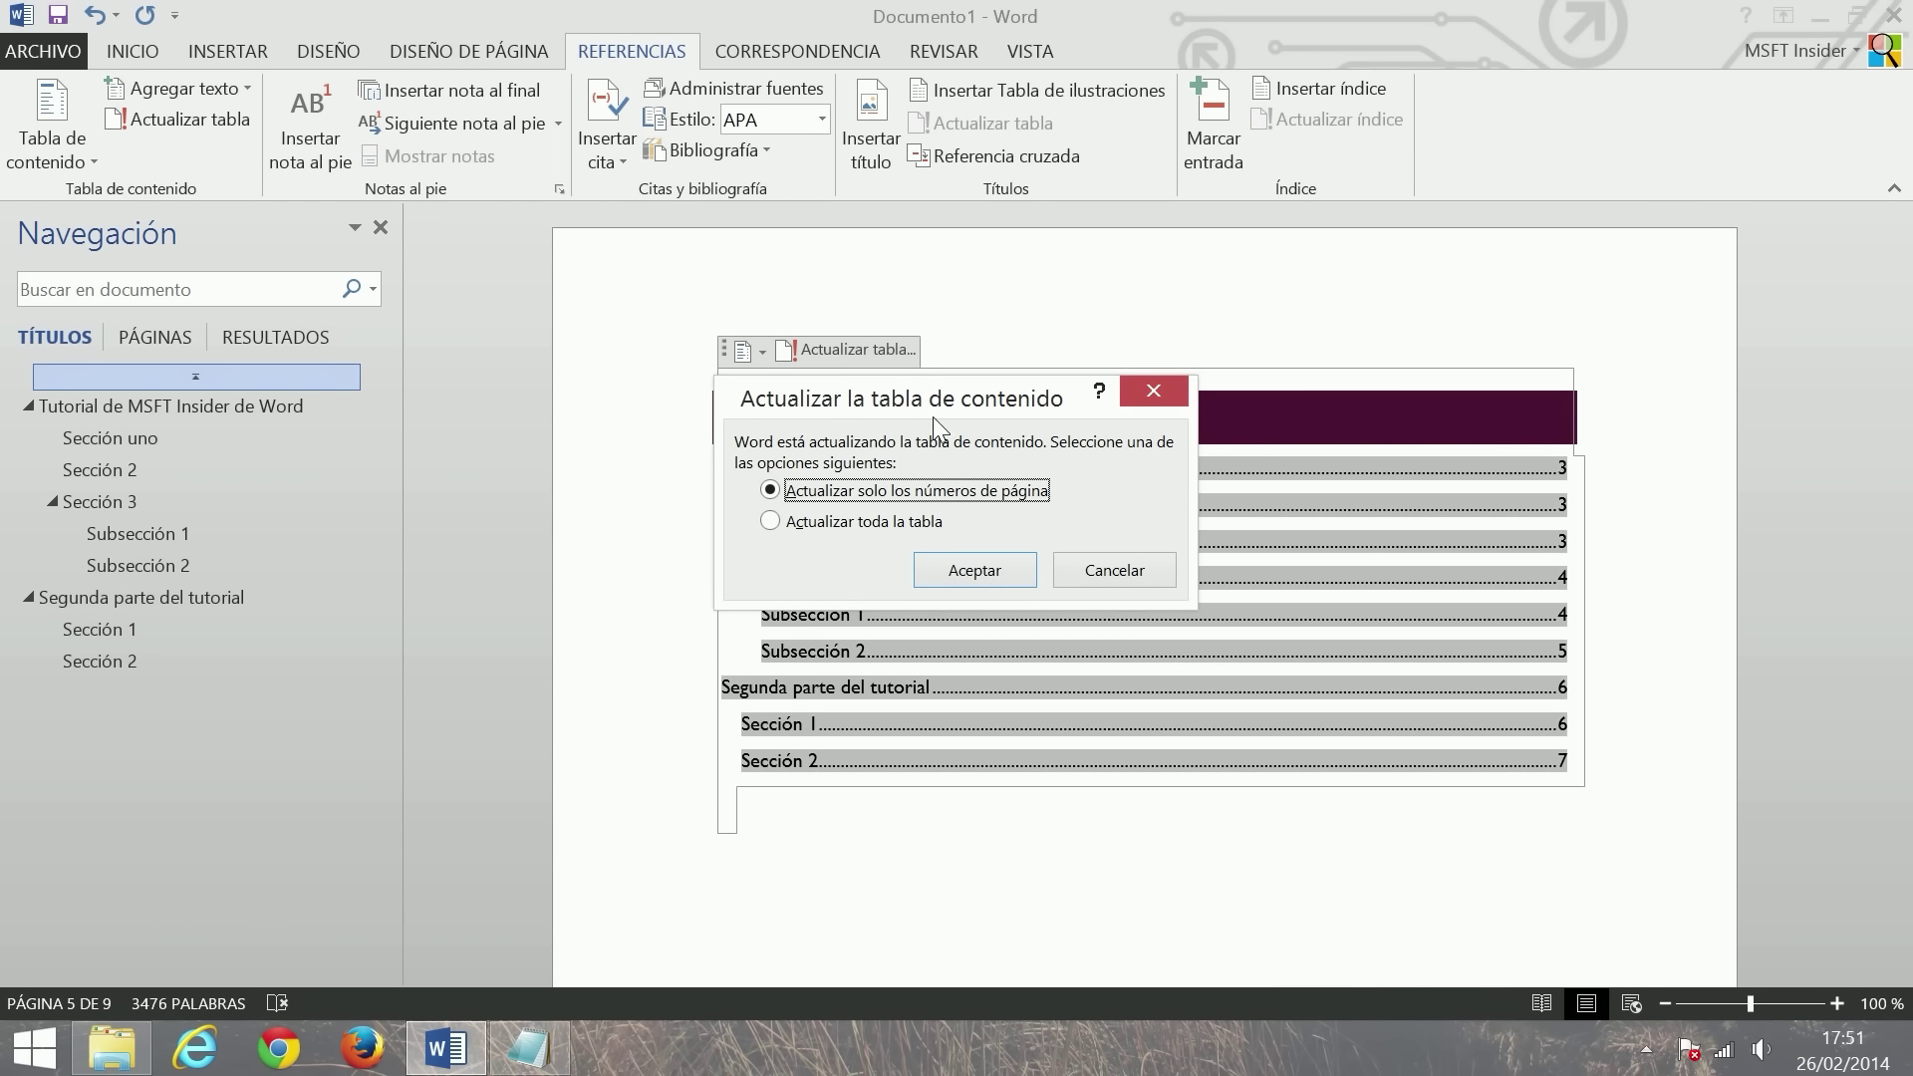
pyautogui.click(931, 525)
pyautogui.click(983, 570)
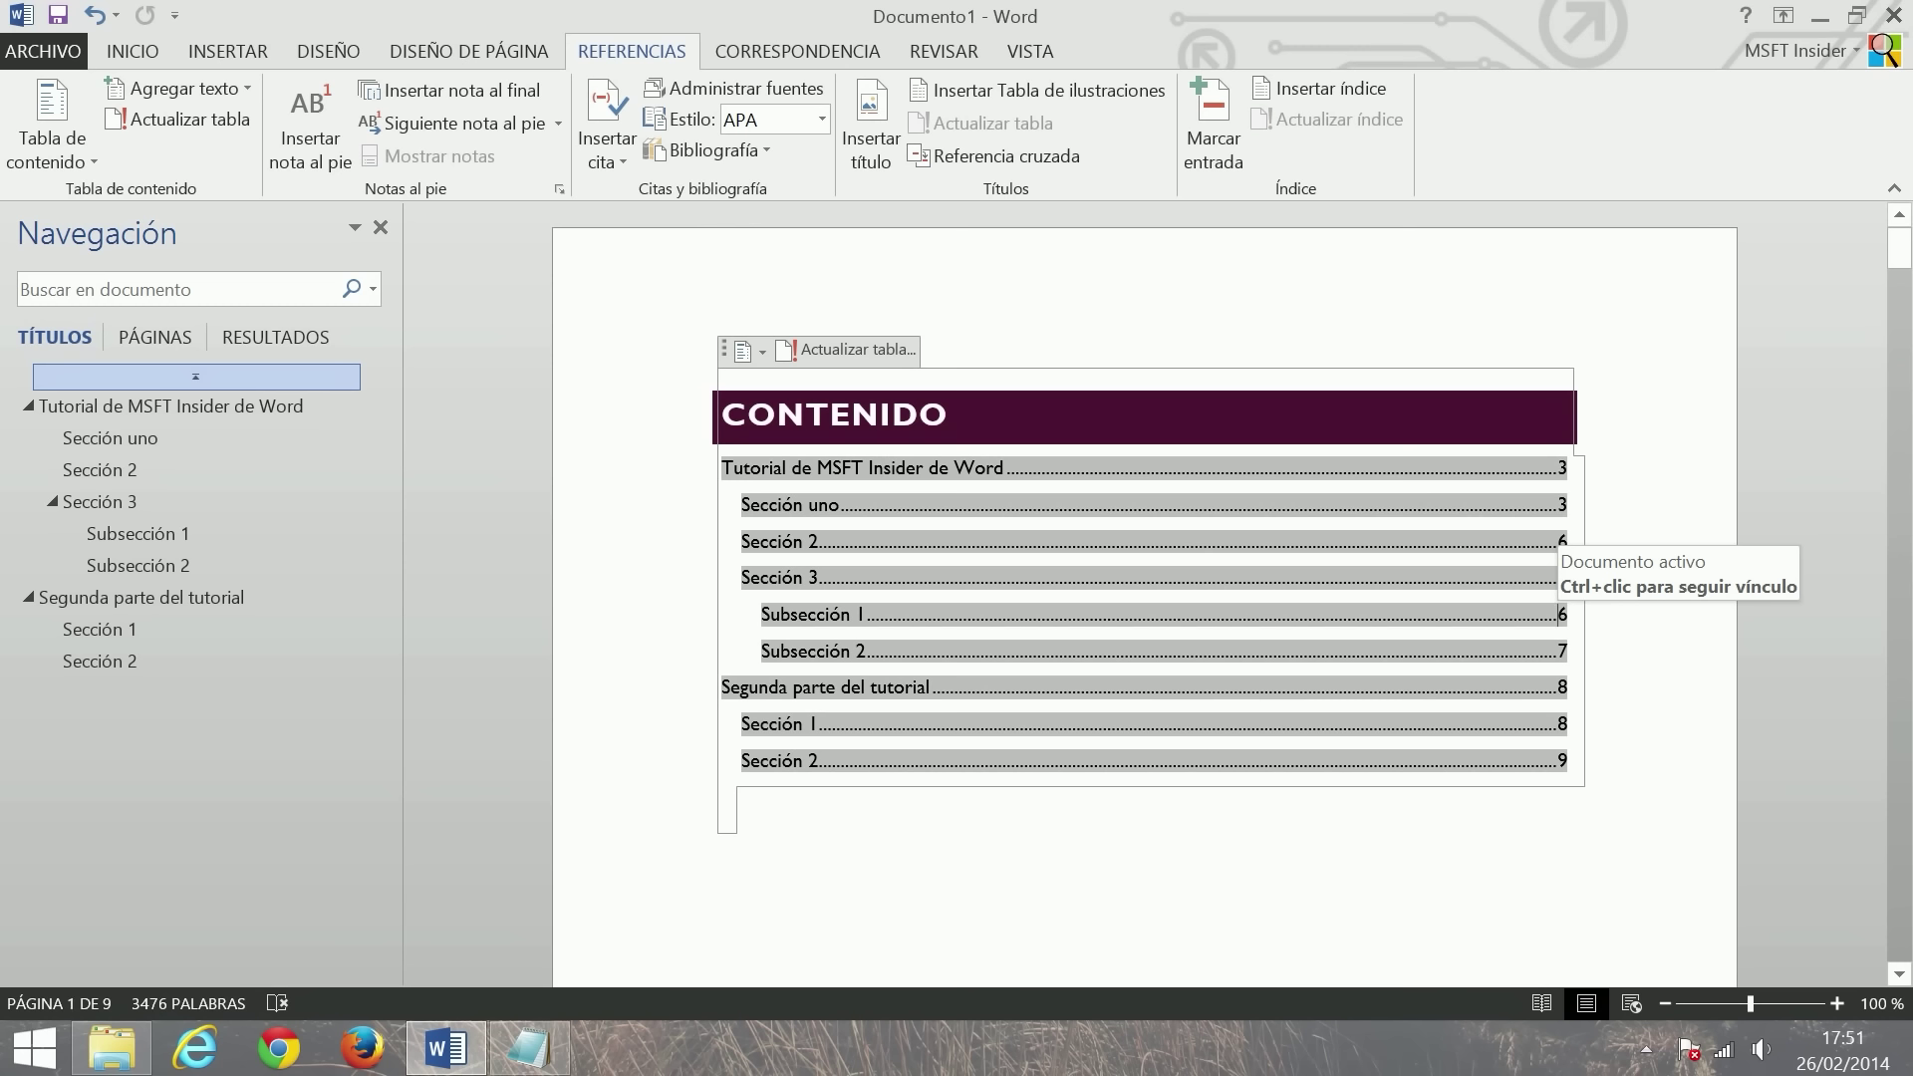
pyautogui.click(1018, 410)
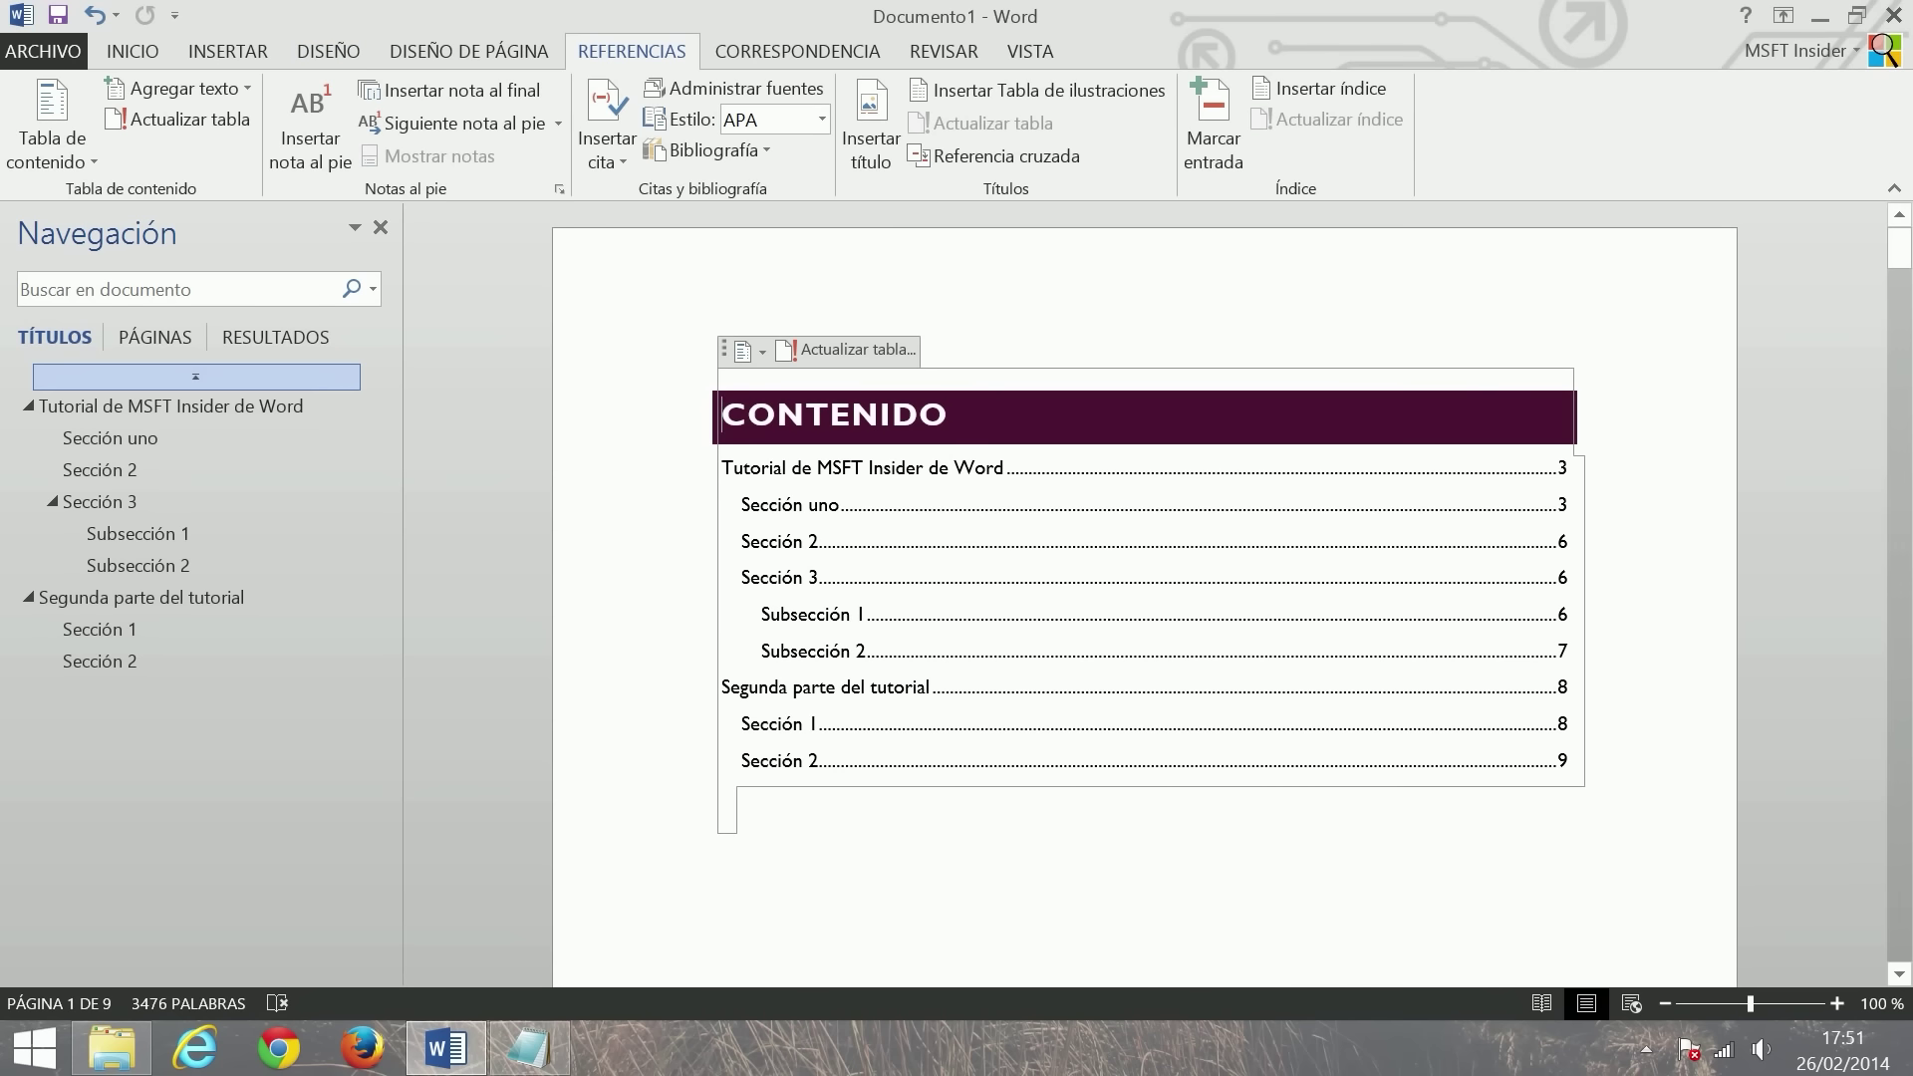
# - Push the table of contents to a new page and open the Portada gallery on page 1
pyautogui.click(233, 54)
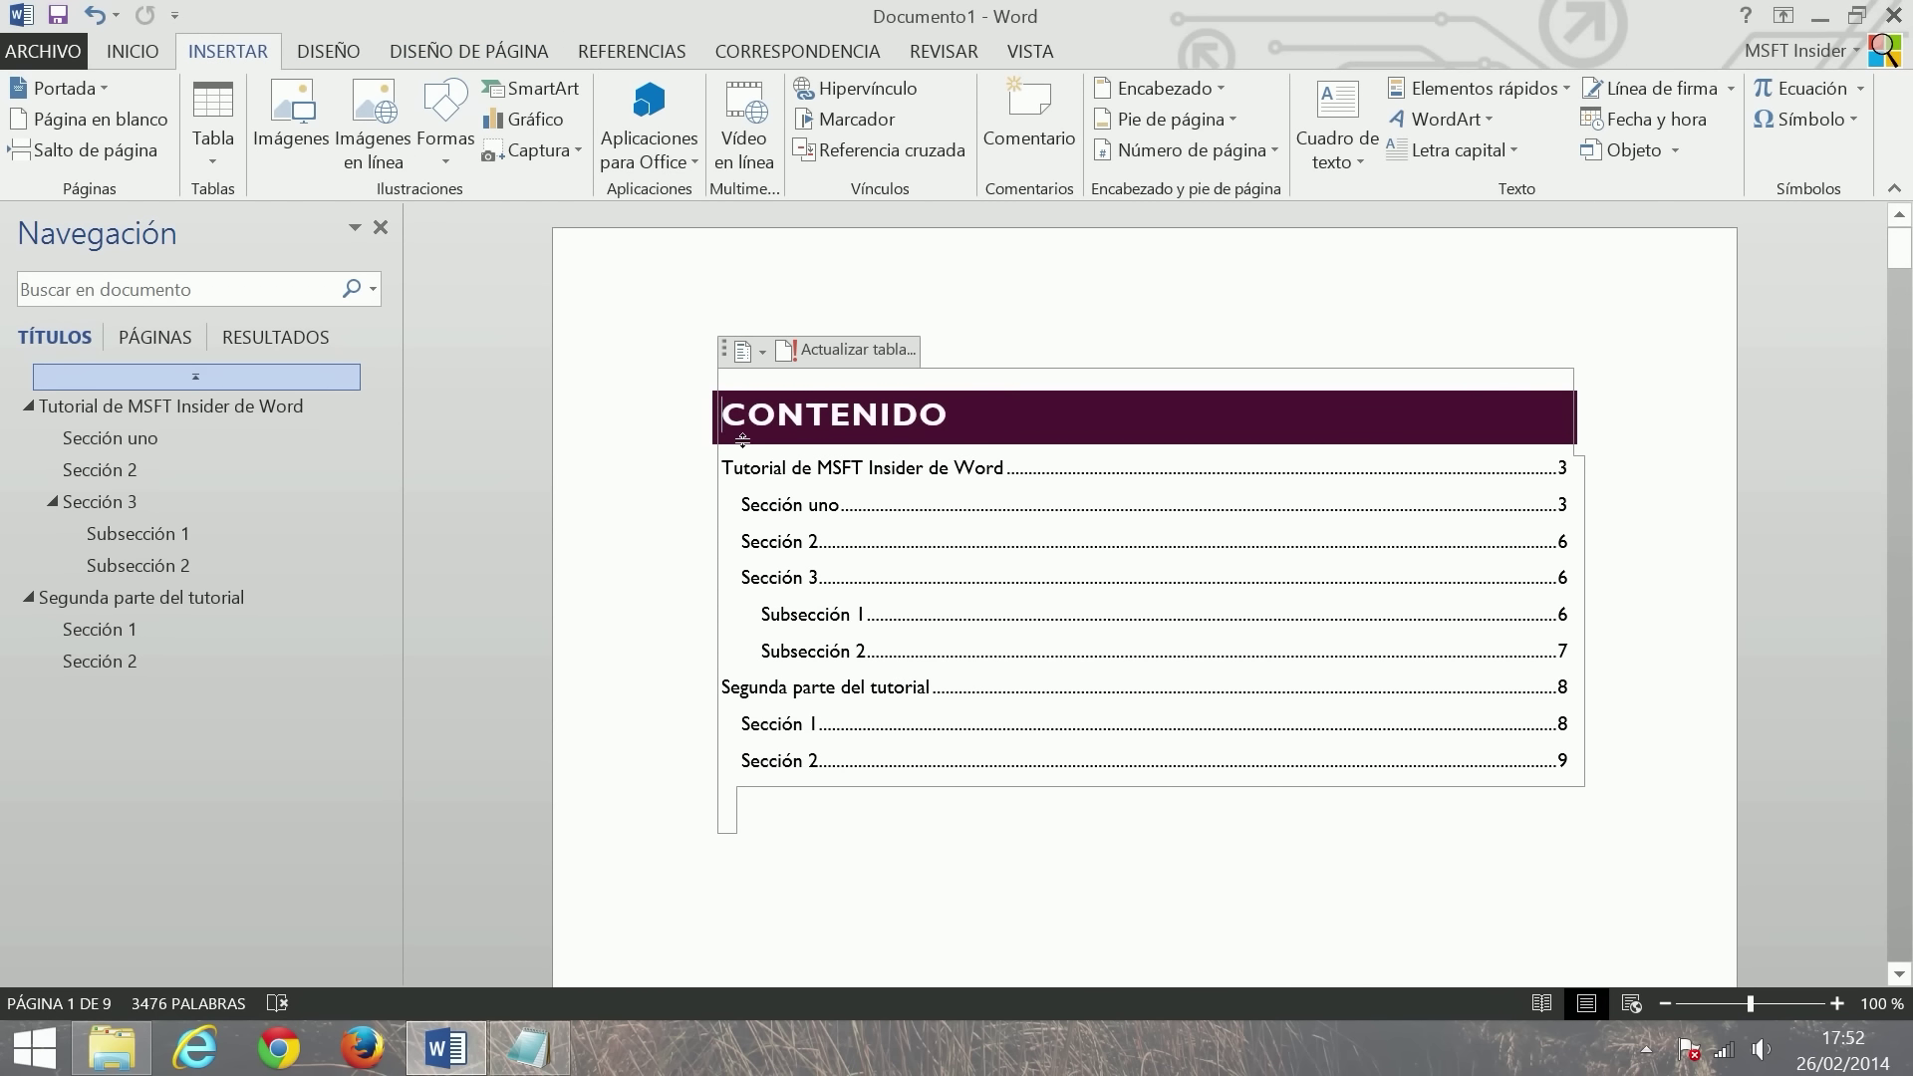
pyautogui.click(113, 154)
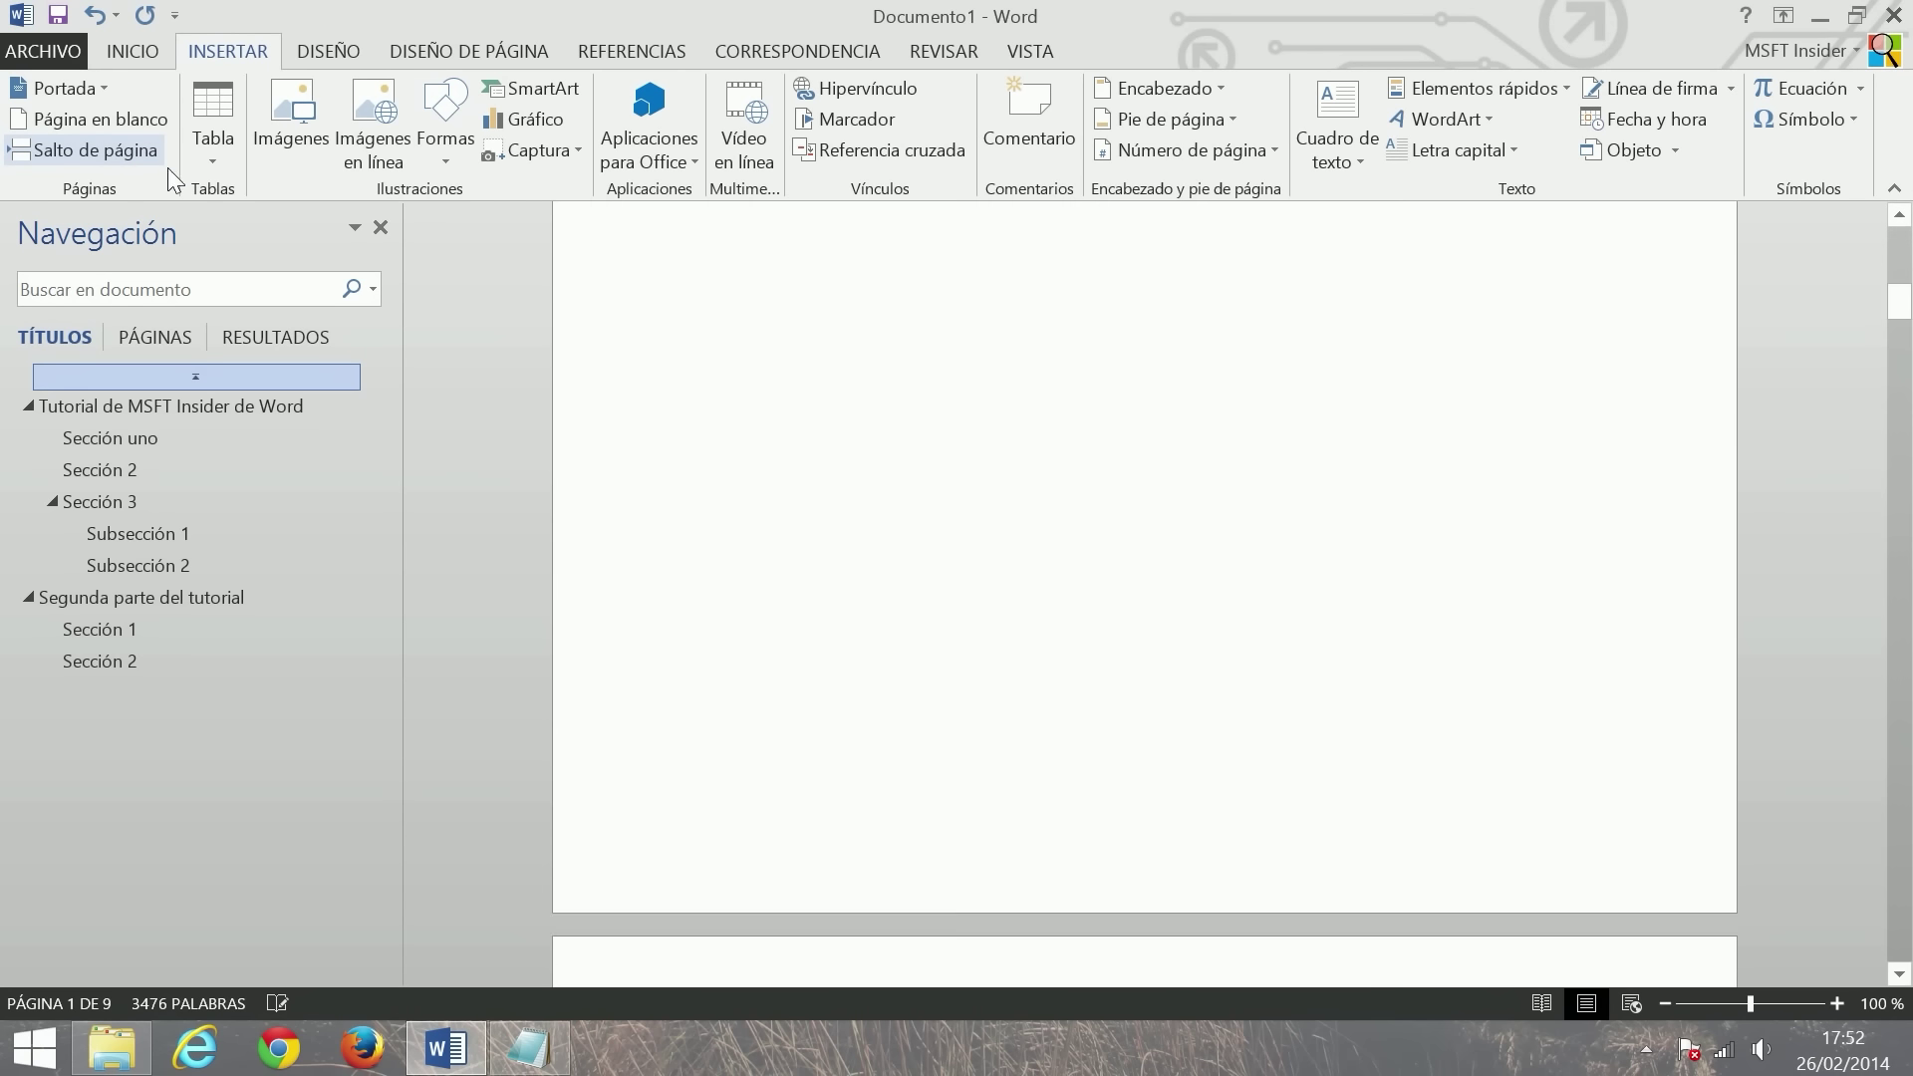
pyautogui.scroll(4, 827, 617)
pyautogui.scroll(6, 832, 648)
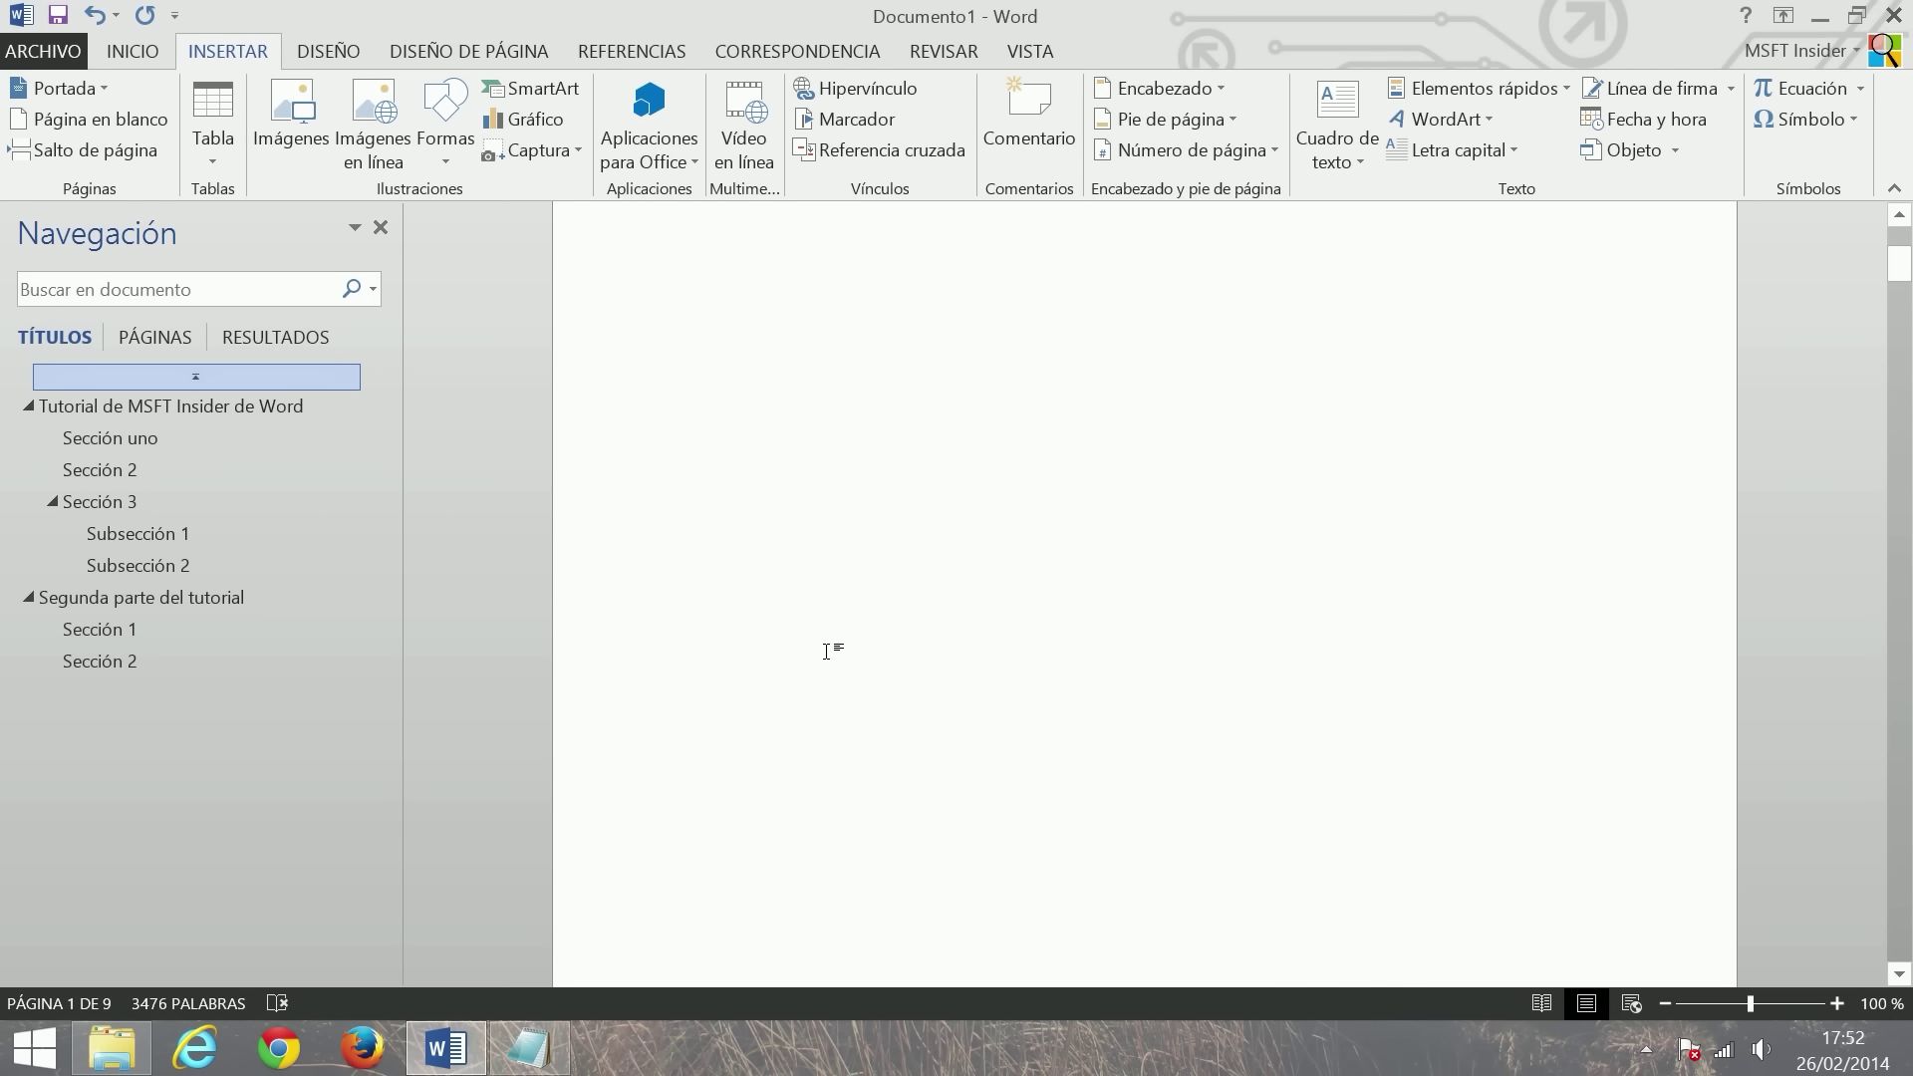
pyautogui.scroll(1, 815, 587)
pyautogui.click(809, 415)
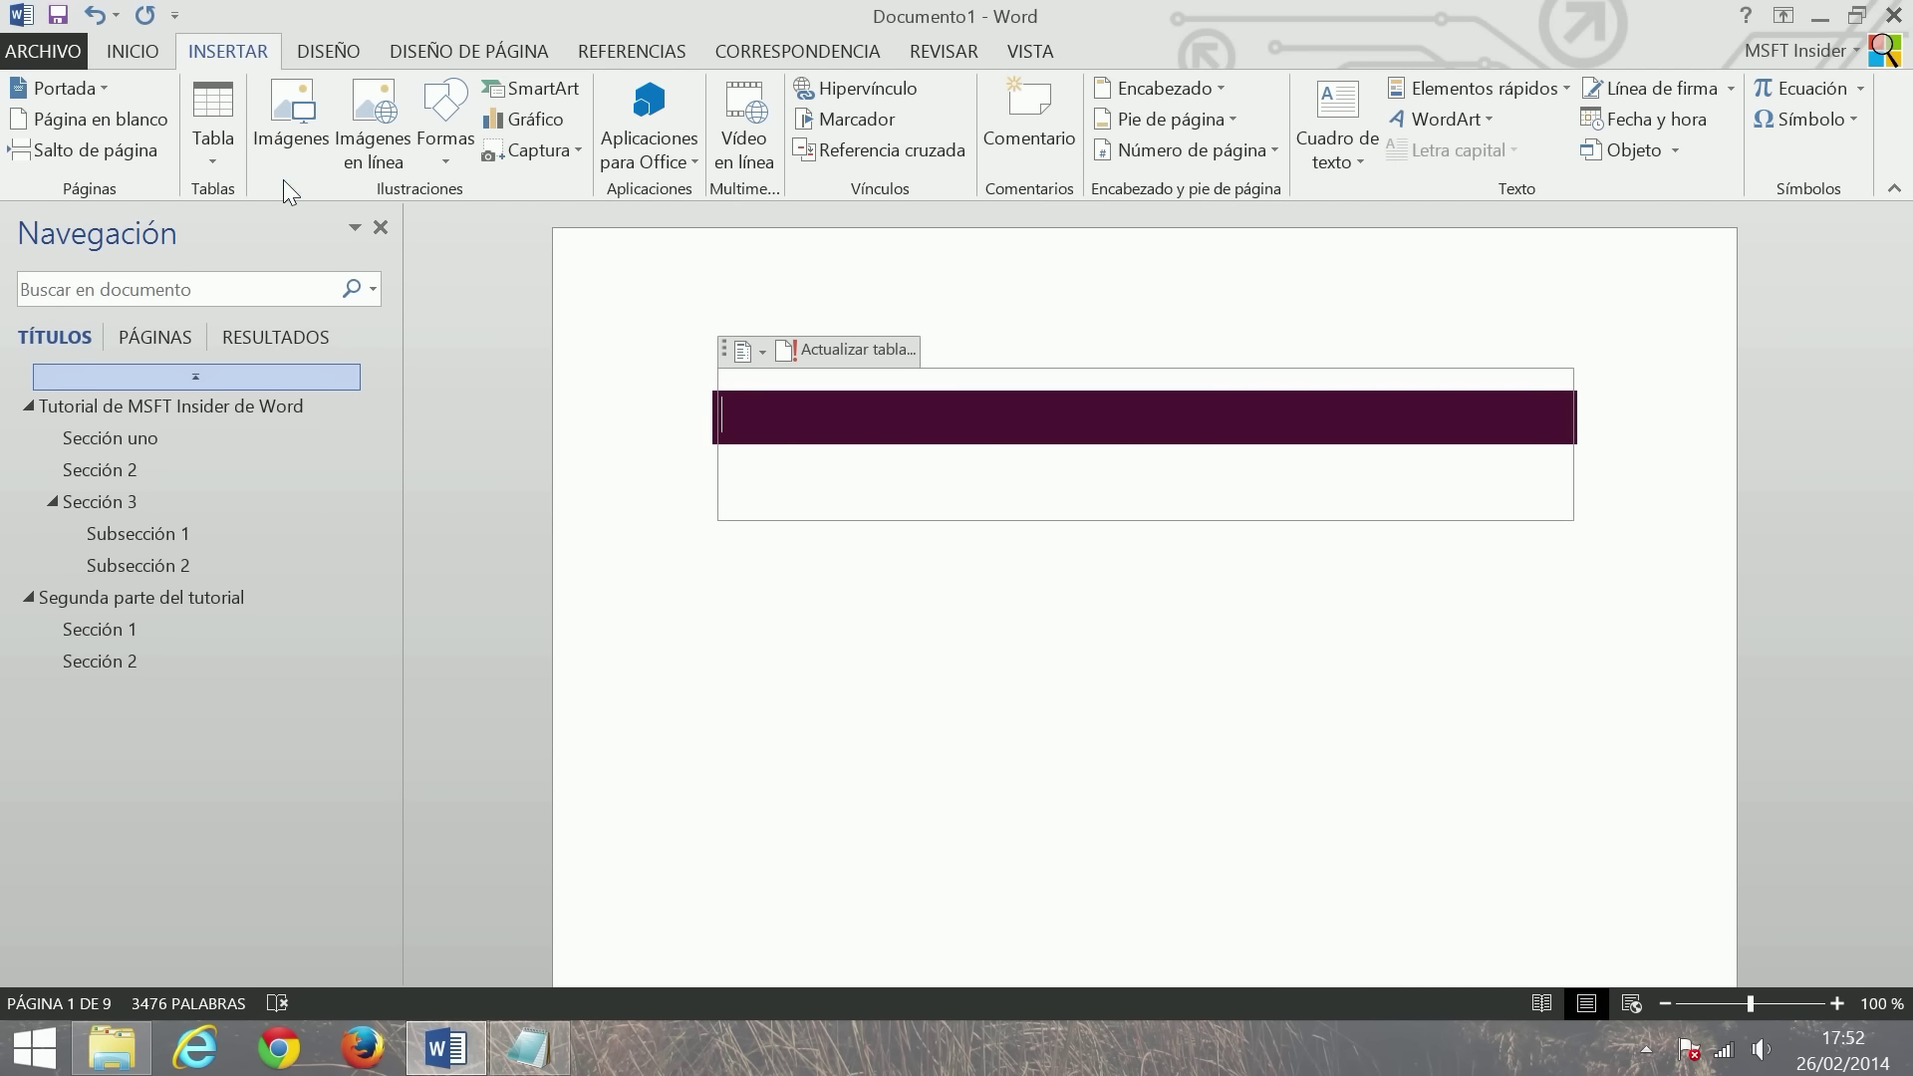
pyautogui.click(72, 90)
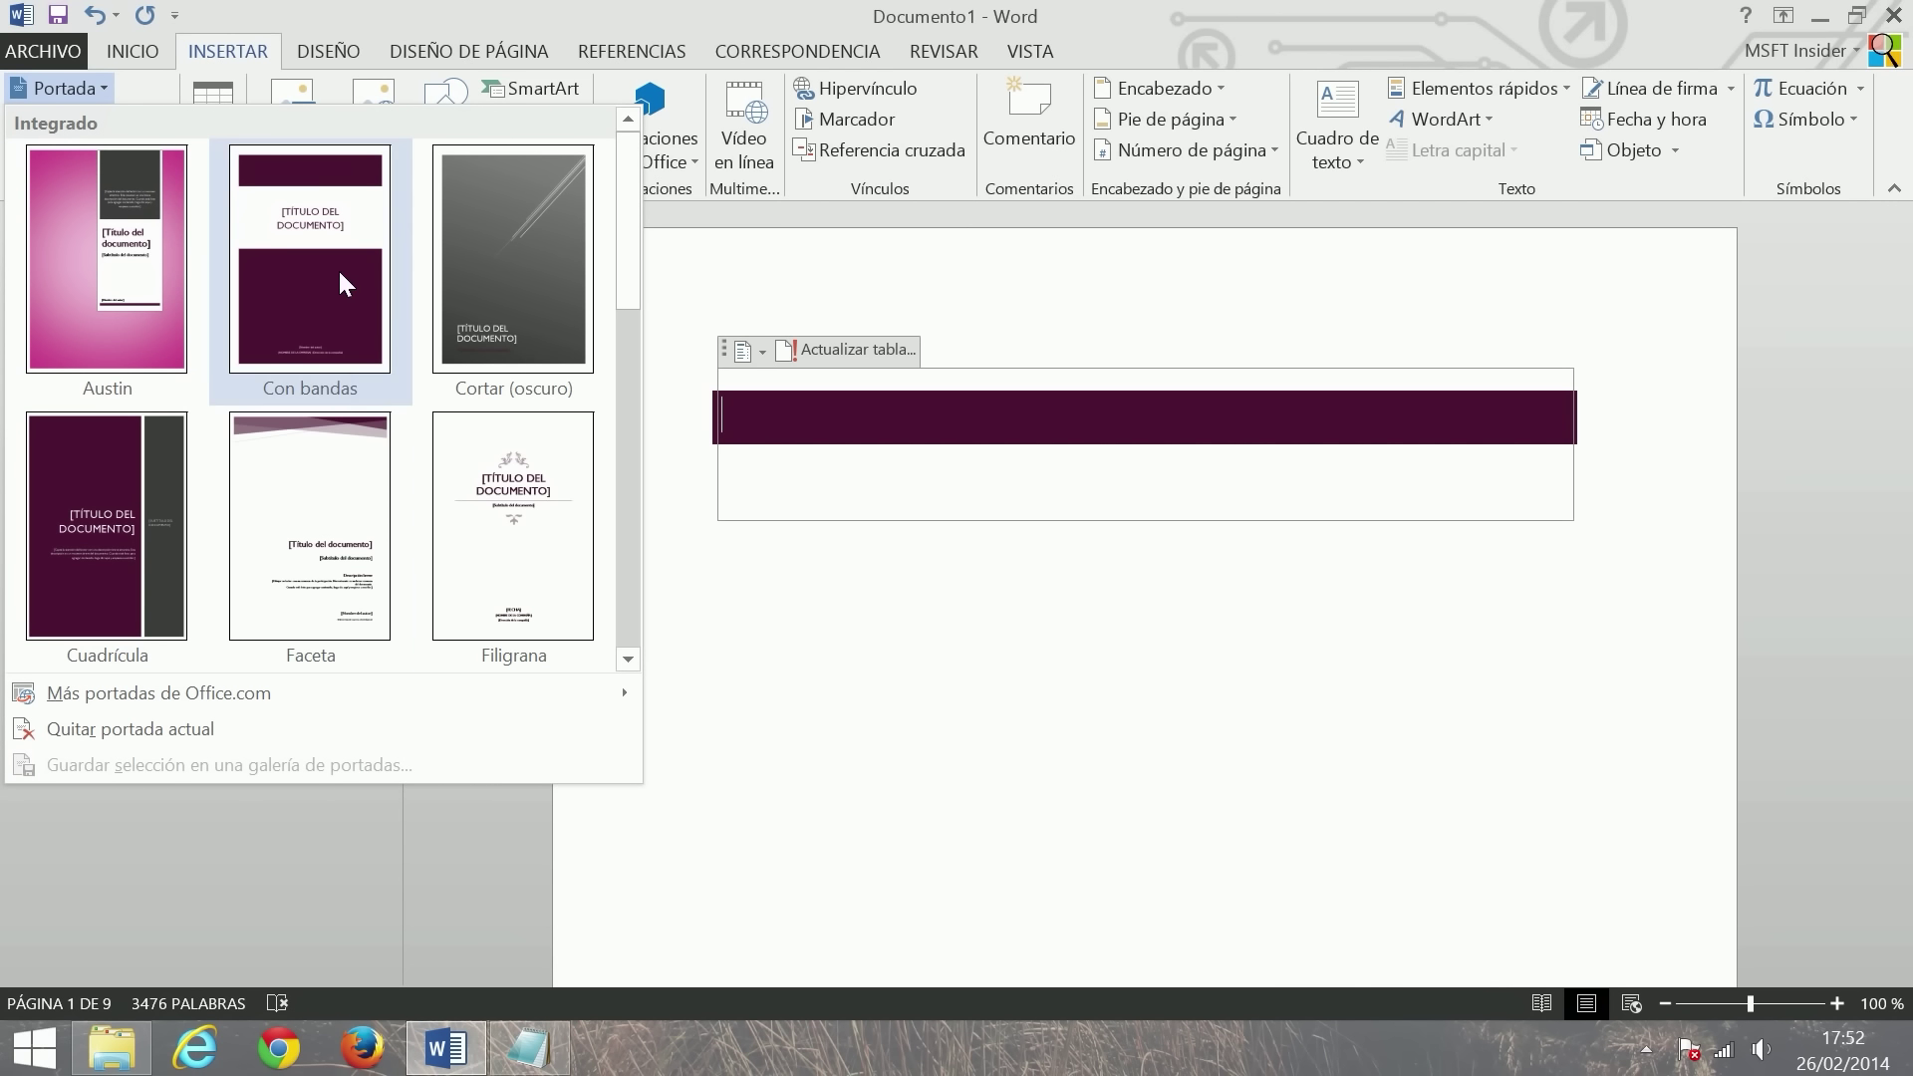
# - Insert the Con bandas cover page and title it 'TUTORIAL DE WORD DE MSFT INSIDER'
pyautogui.click(319, 237)
pyautogui.scroll(-5, 1023, 617)
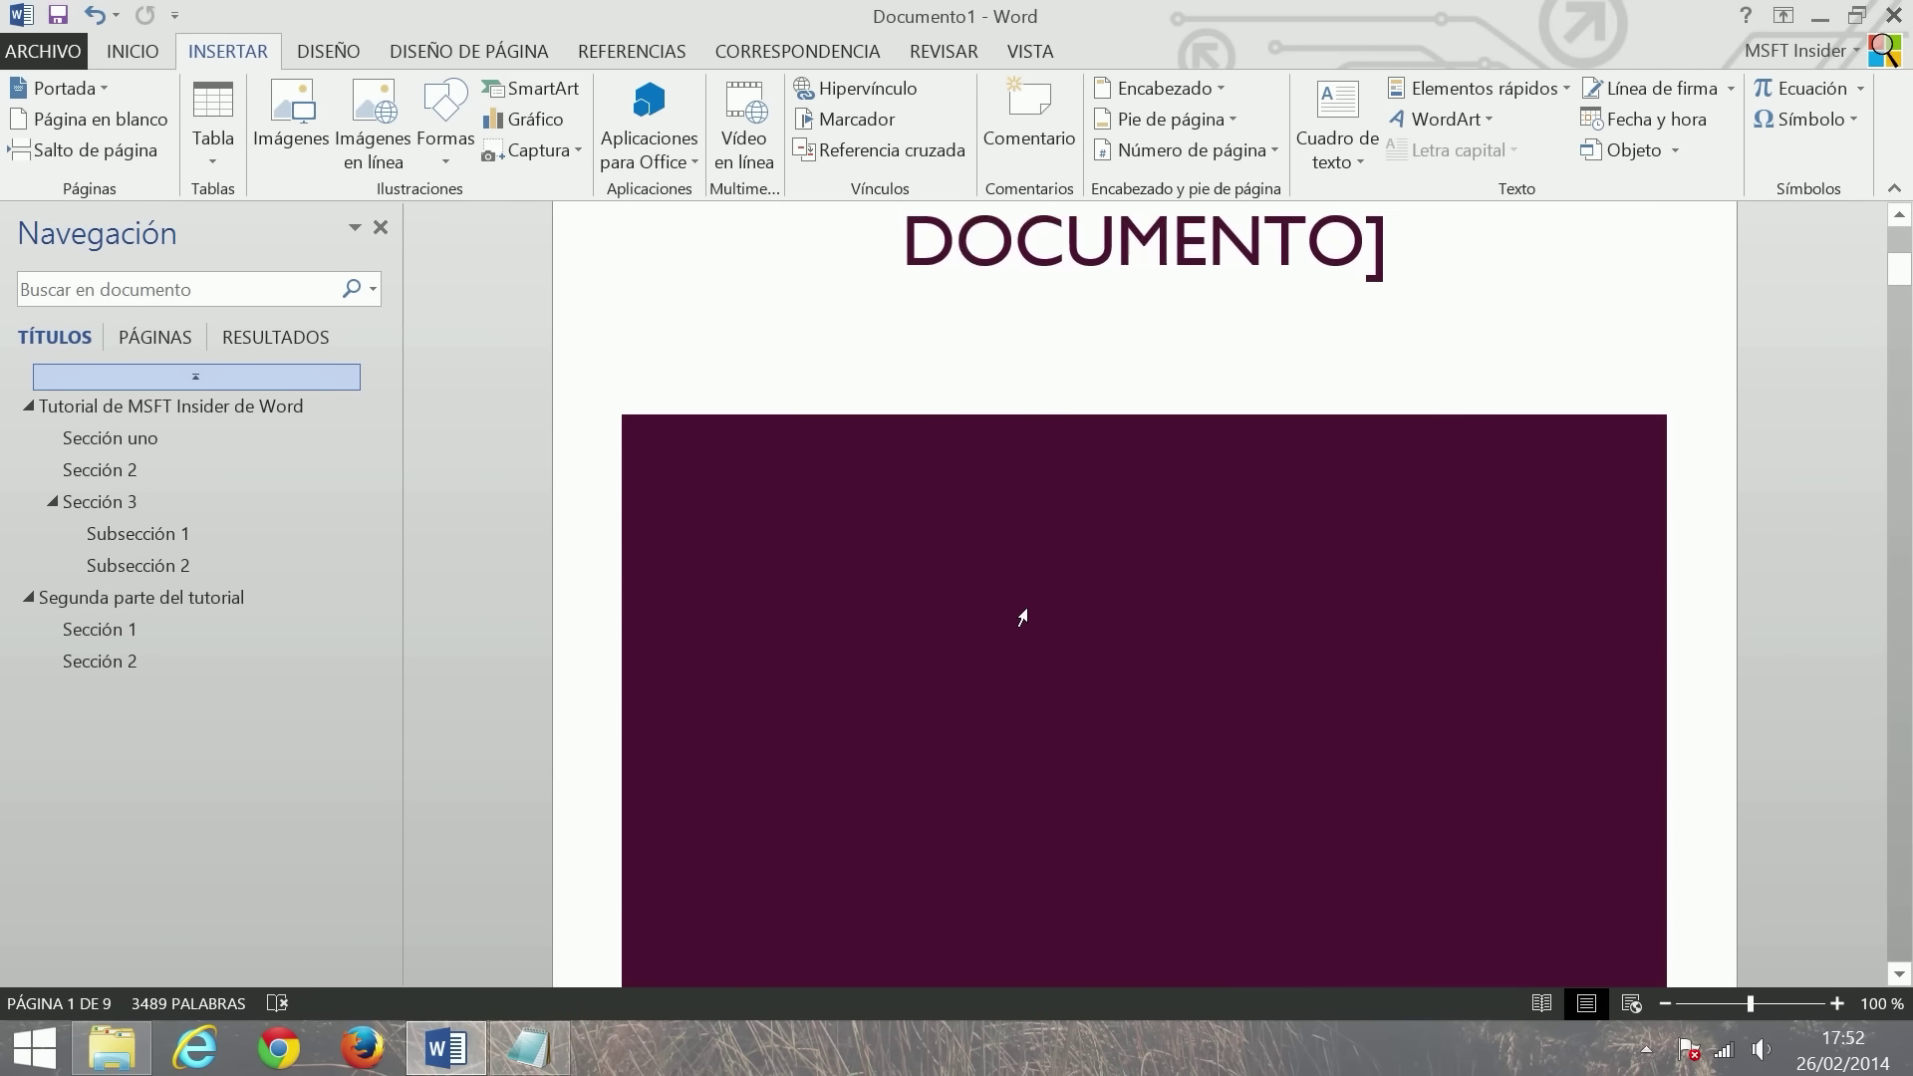
pyautogui.scroll(3, 1023, 618)
pyautogui.click(1174, 612)
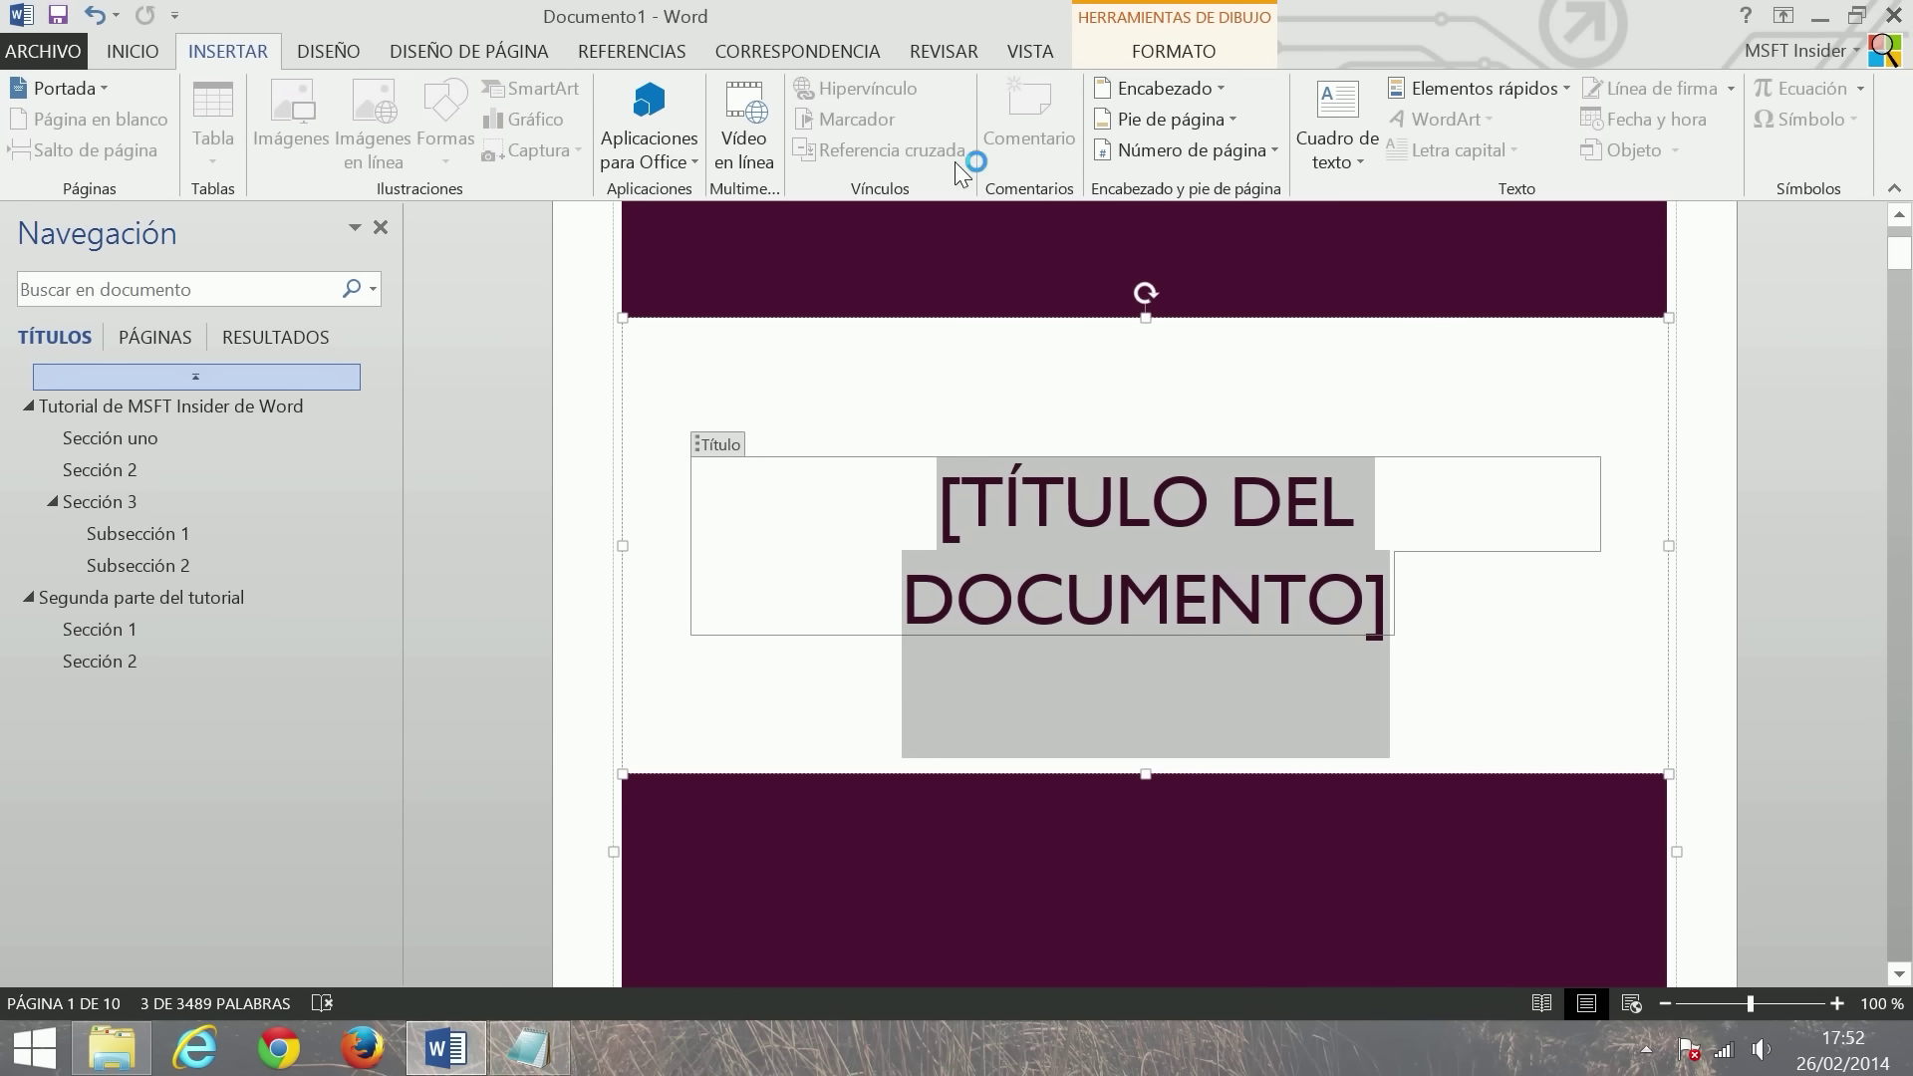
pyautogui.press('Delete')
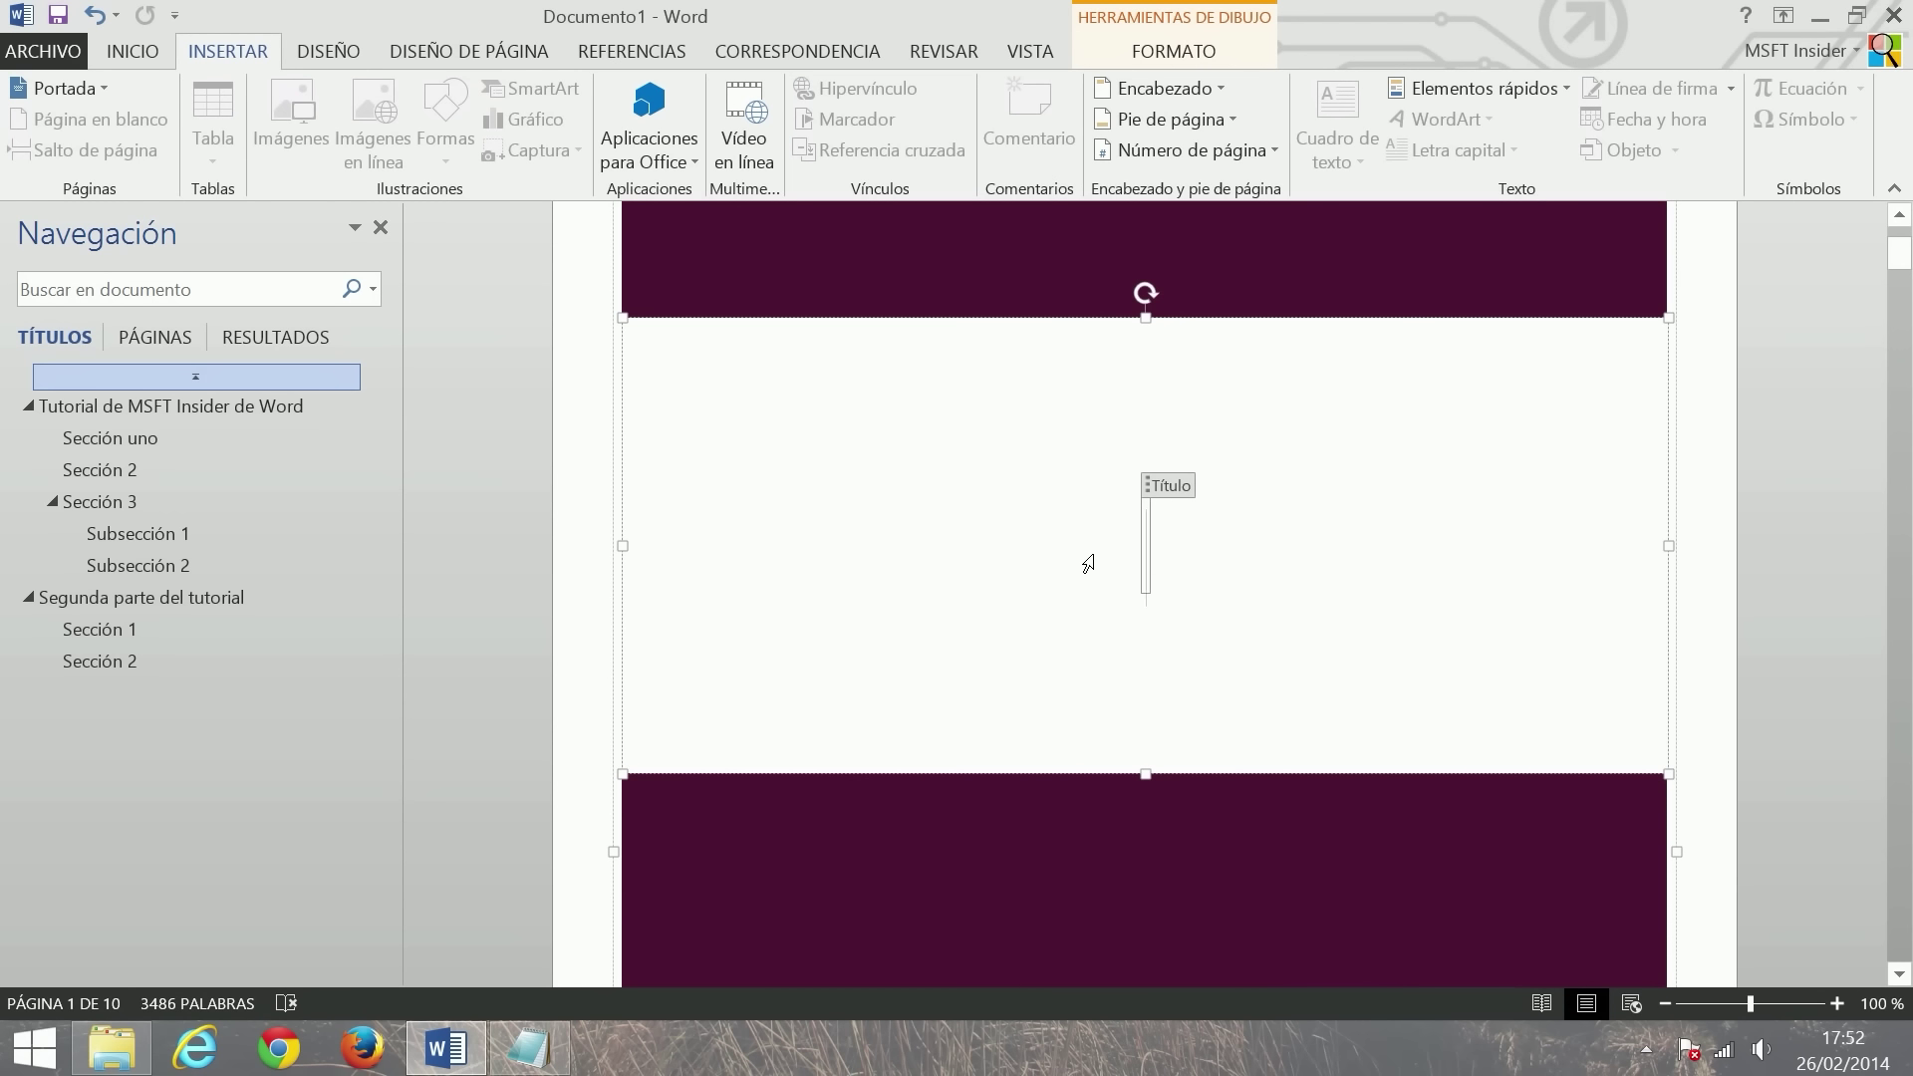
pyautogui.write('TU')
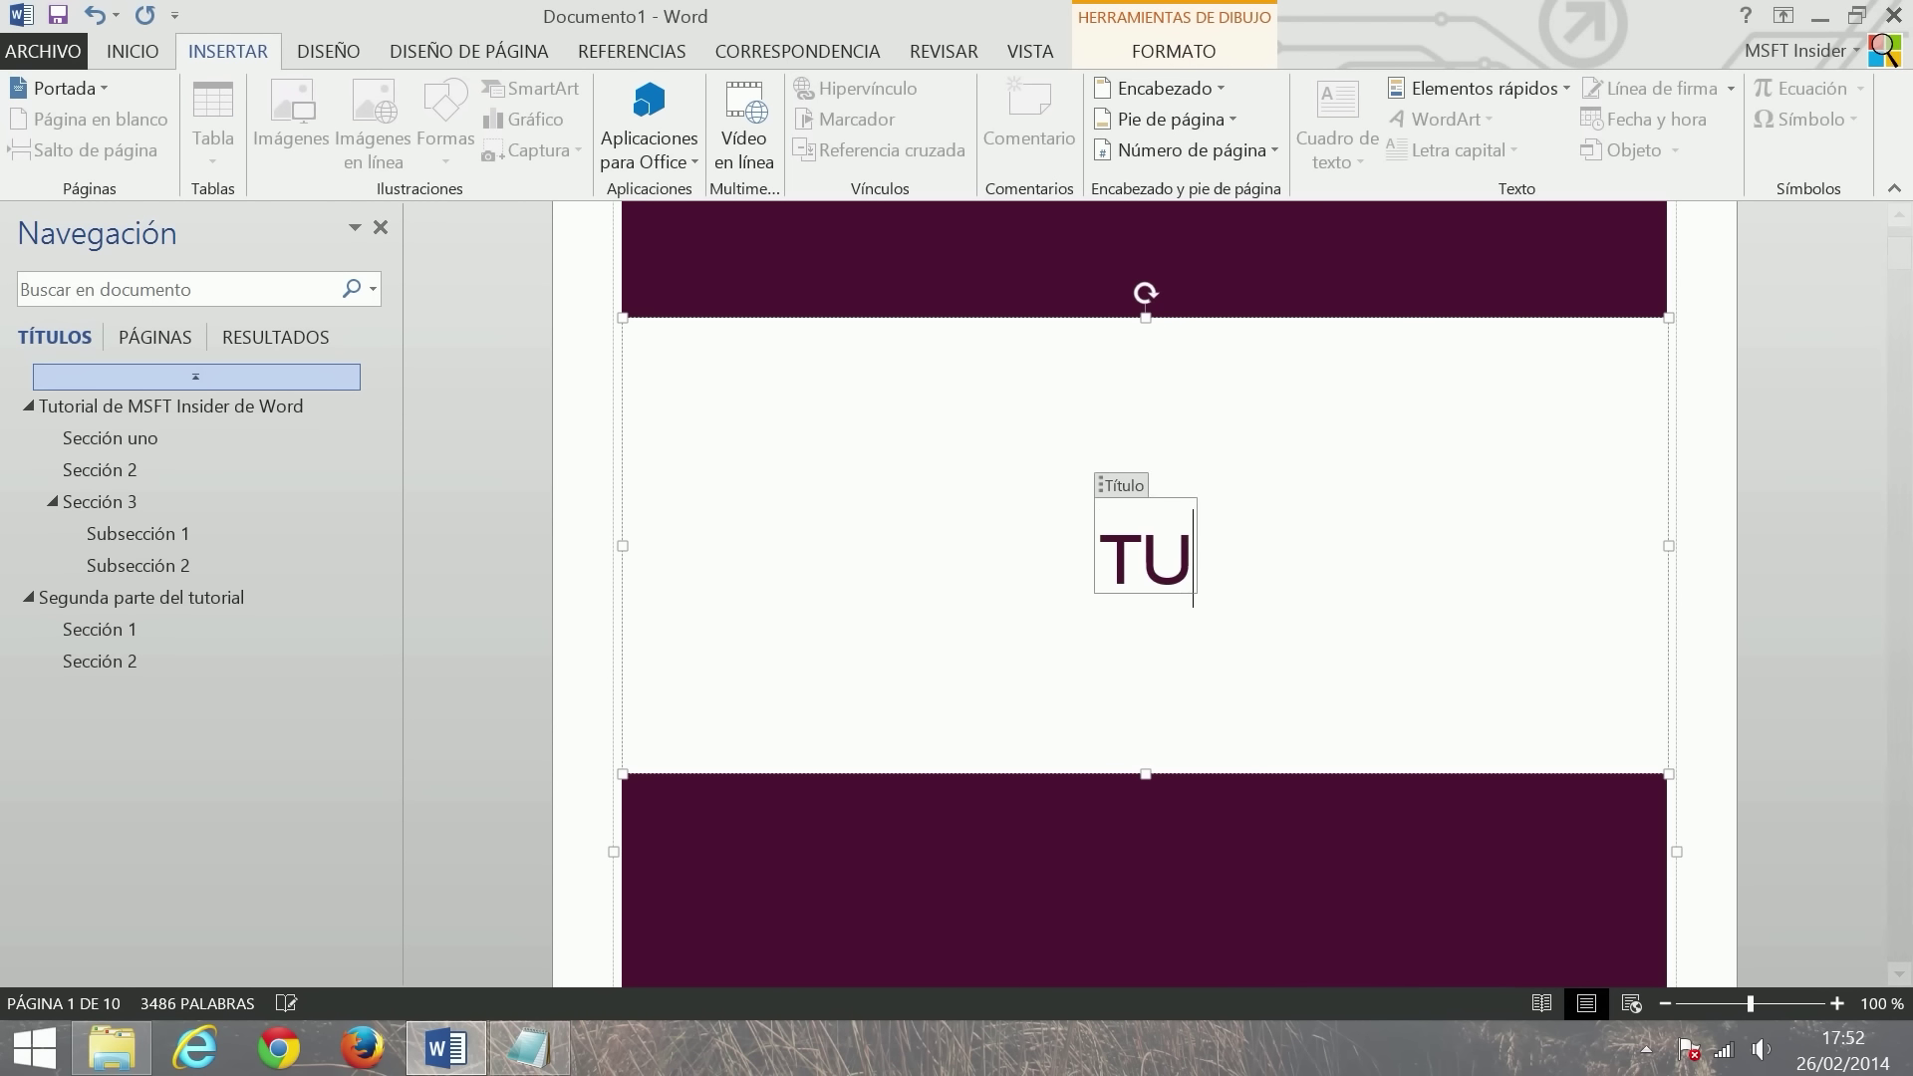
pyautogui.write('TORIAL DE WORD')
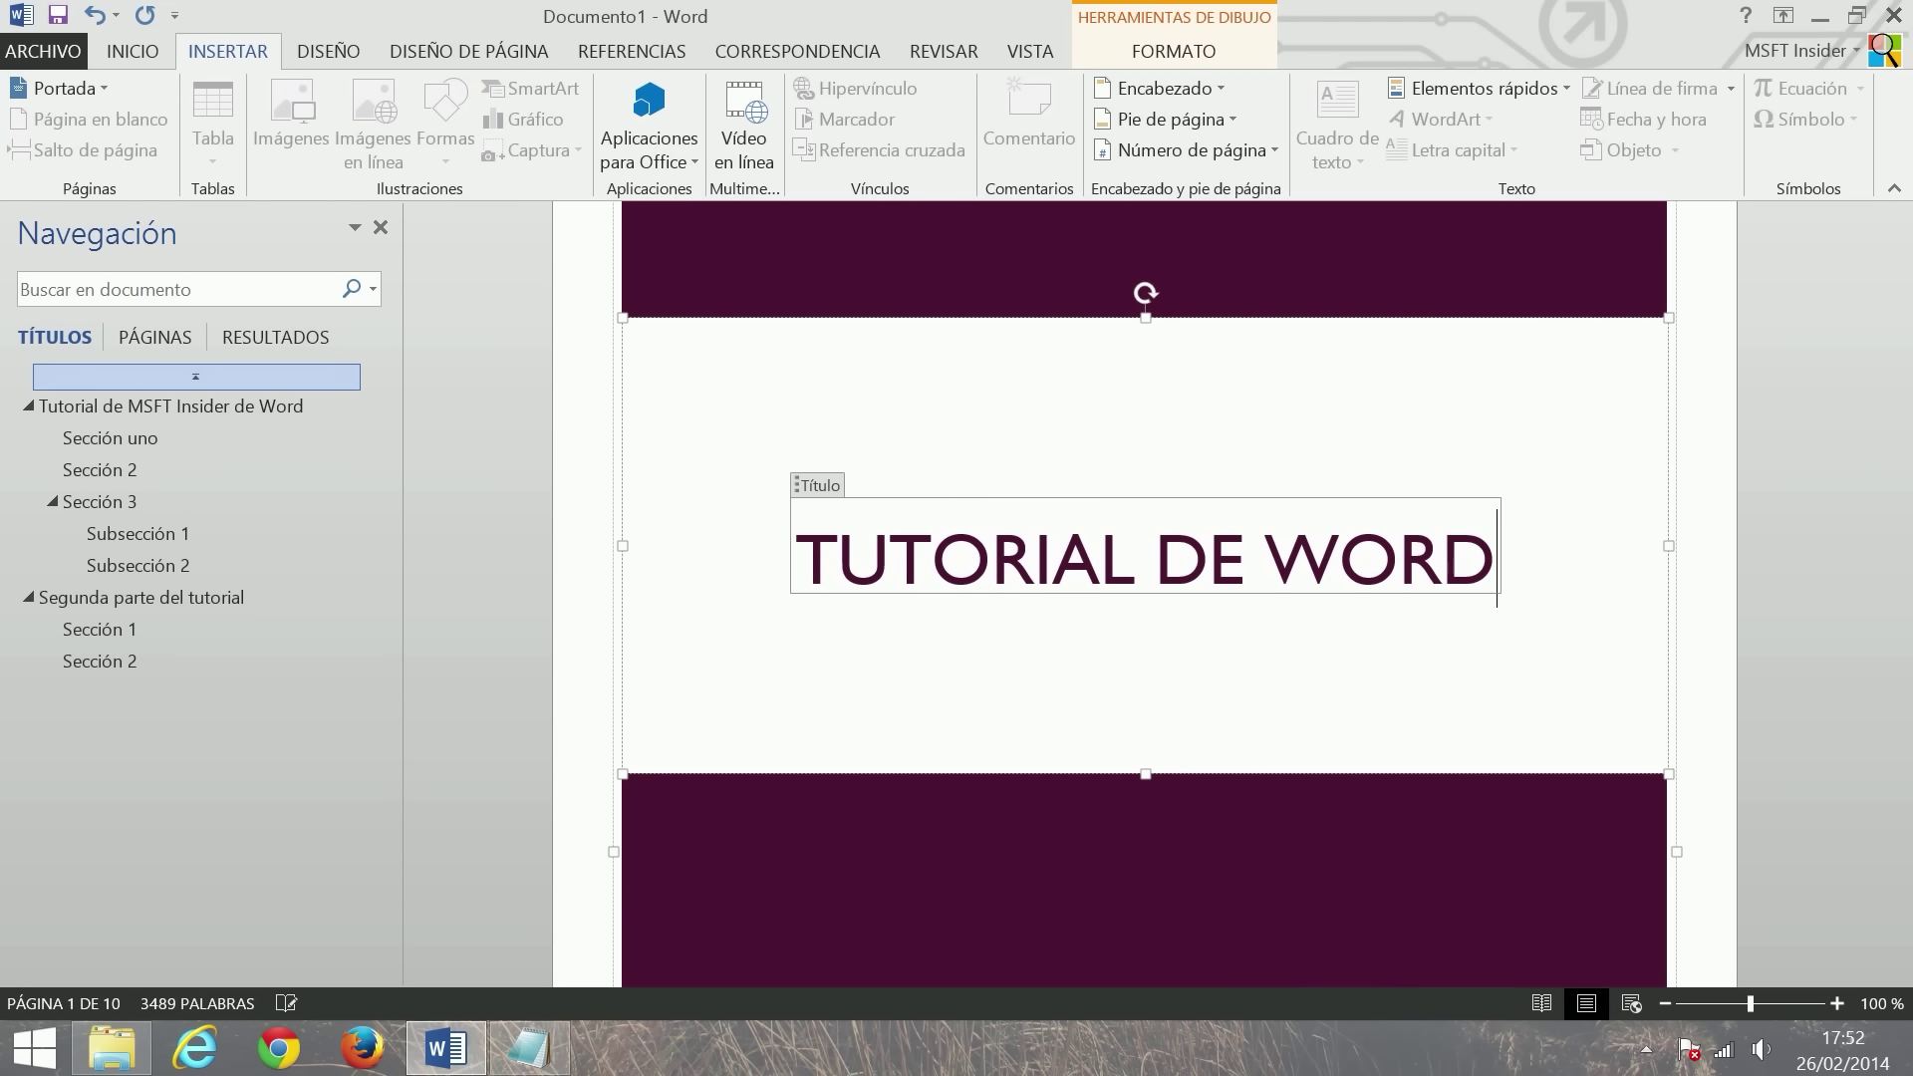
pyautogui.write(' DE MSFT')
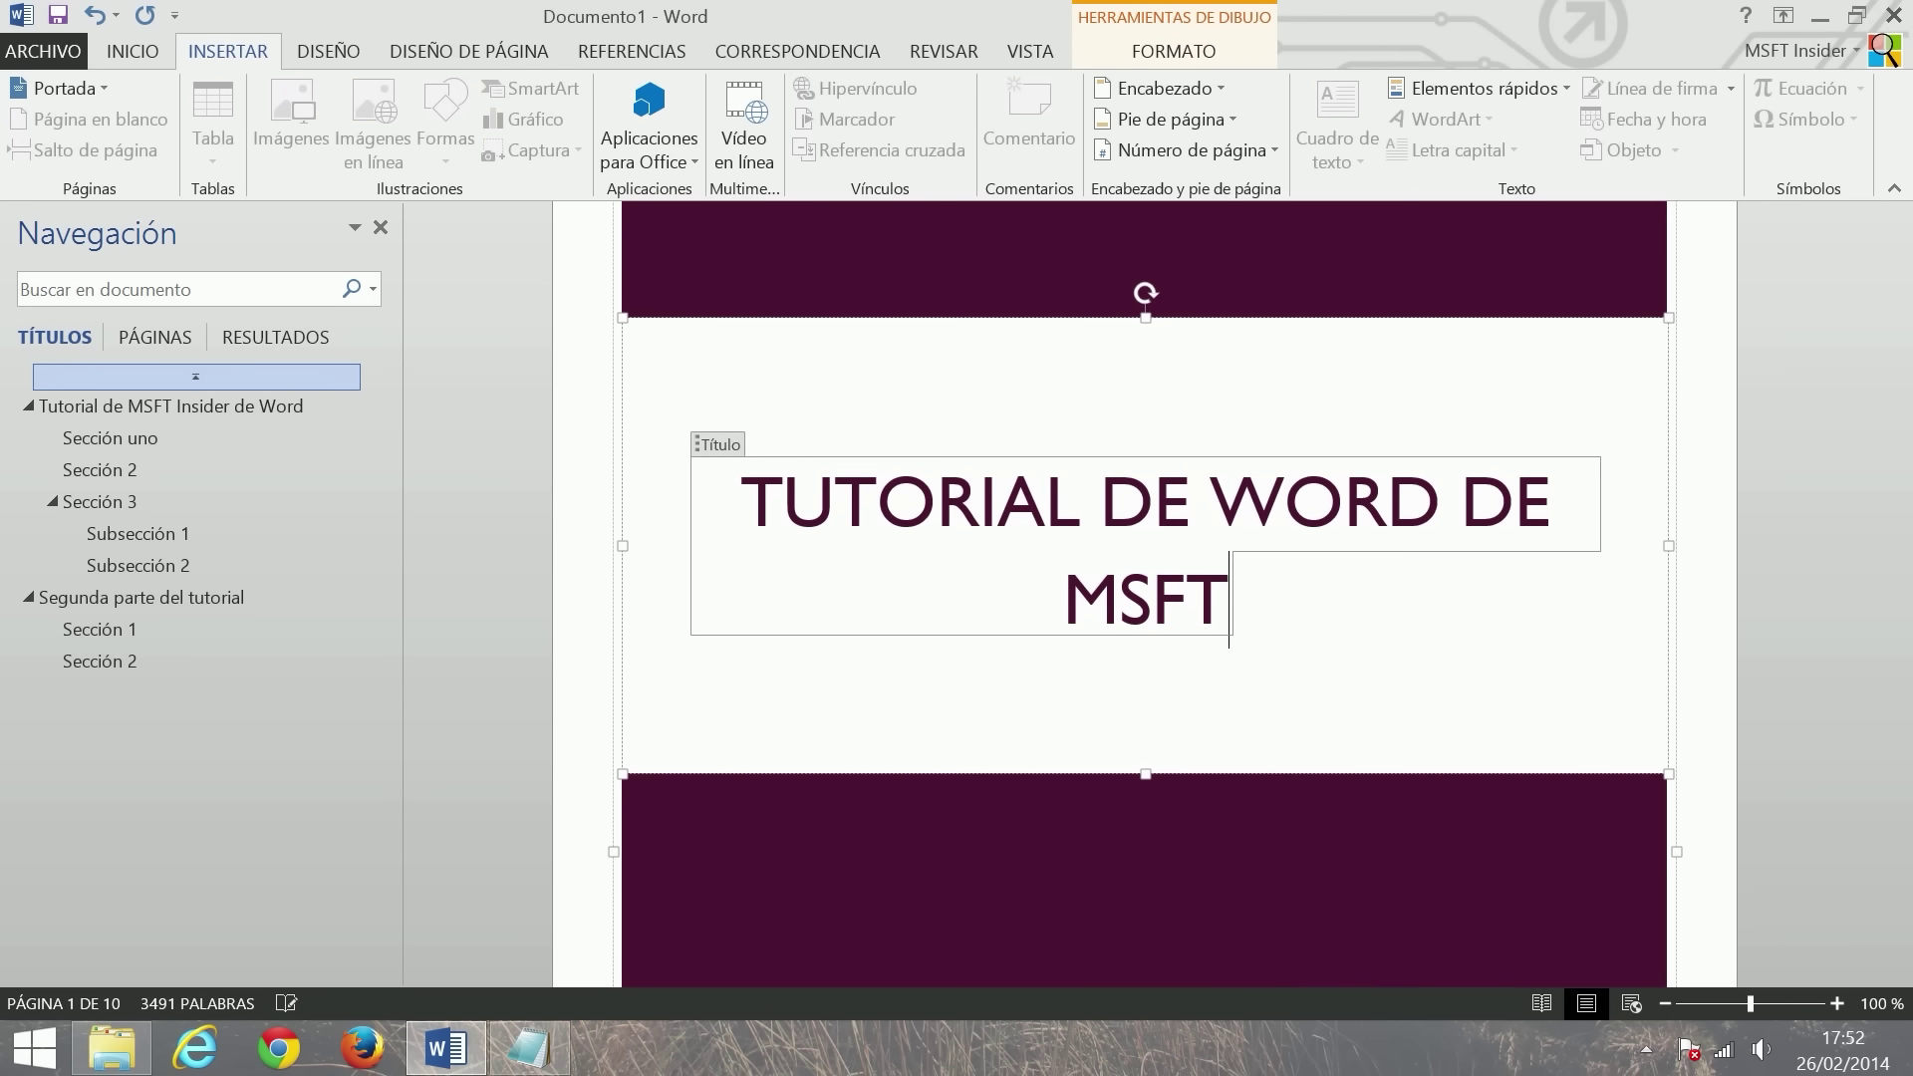
pyautogui.write(' SIN')
pyautogui.press('BackSpace')
pyautogui.press('BackSpace')
pyautogui.press('BackSpace')
pyautogui.write('INS')
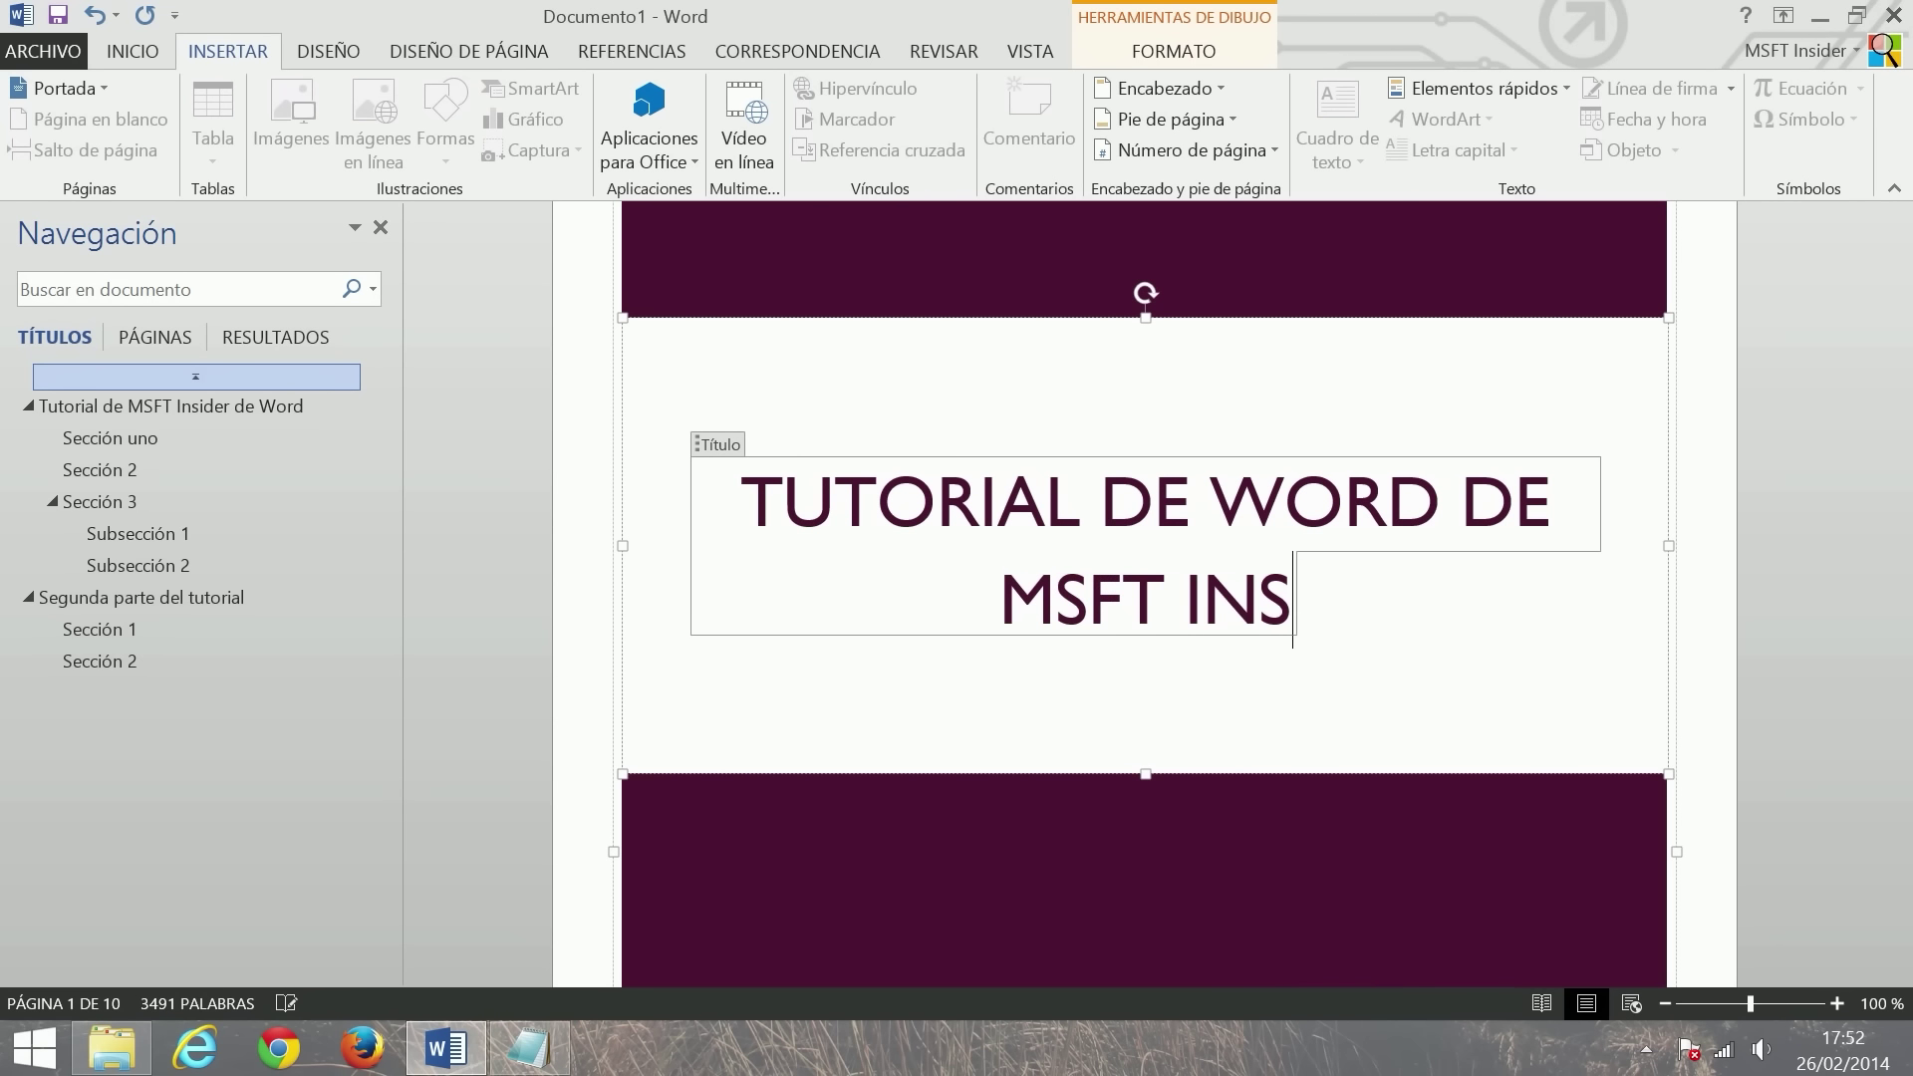
pyautogui.write('IDER')
pyautogui.scroll(-5, 1146, 598)
pyautogui.scroll(-5, 1146, 598)
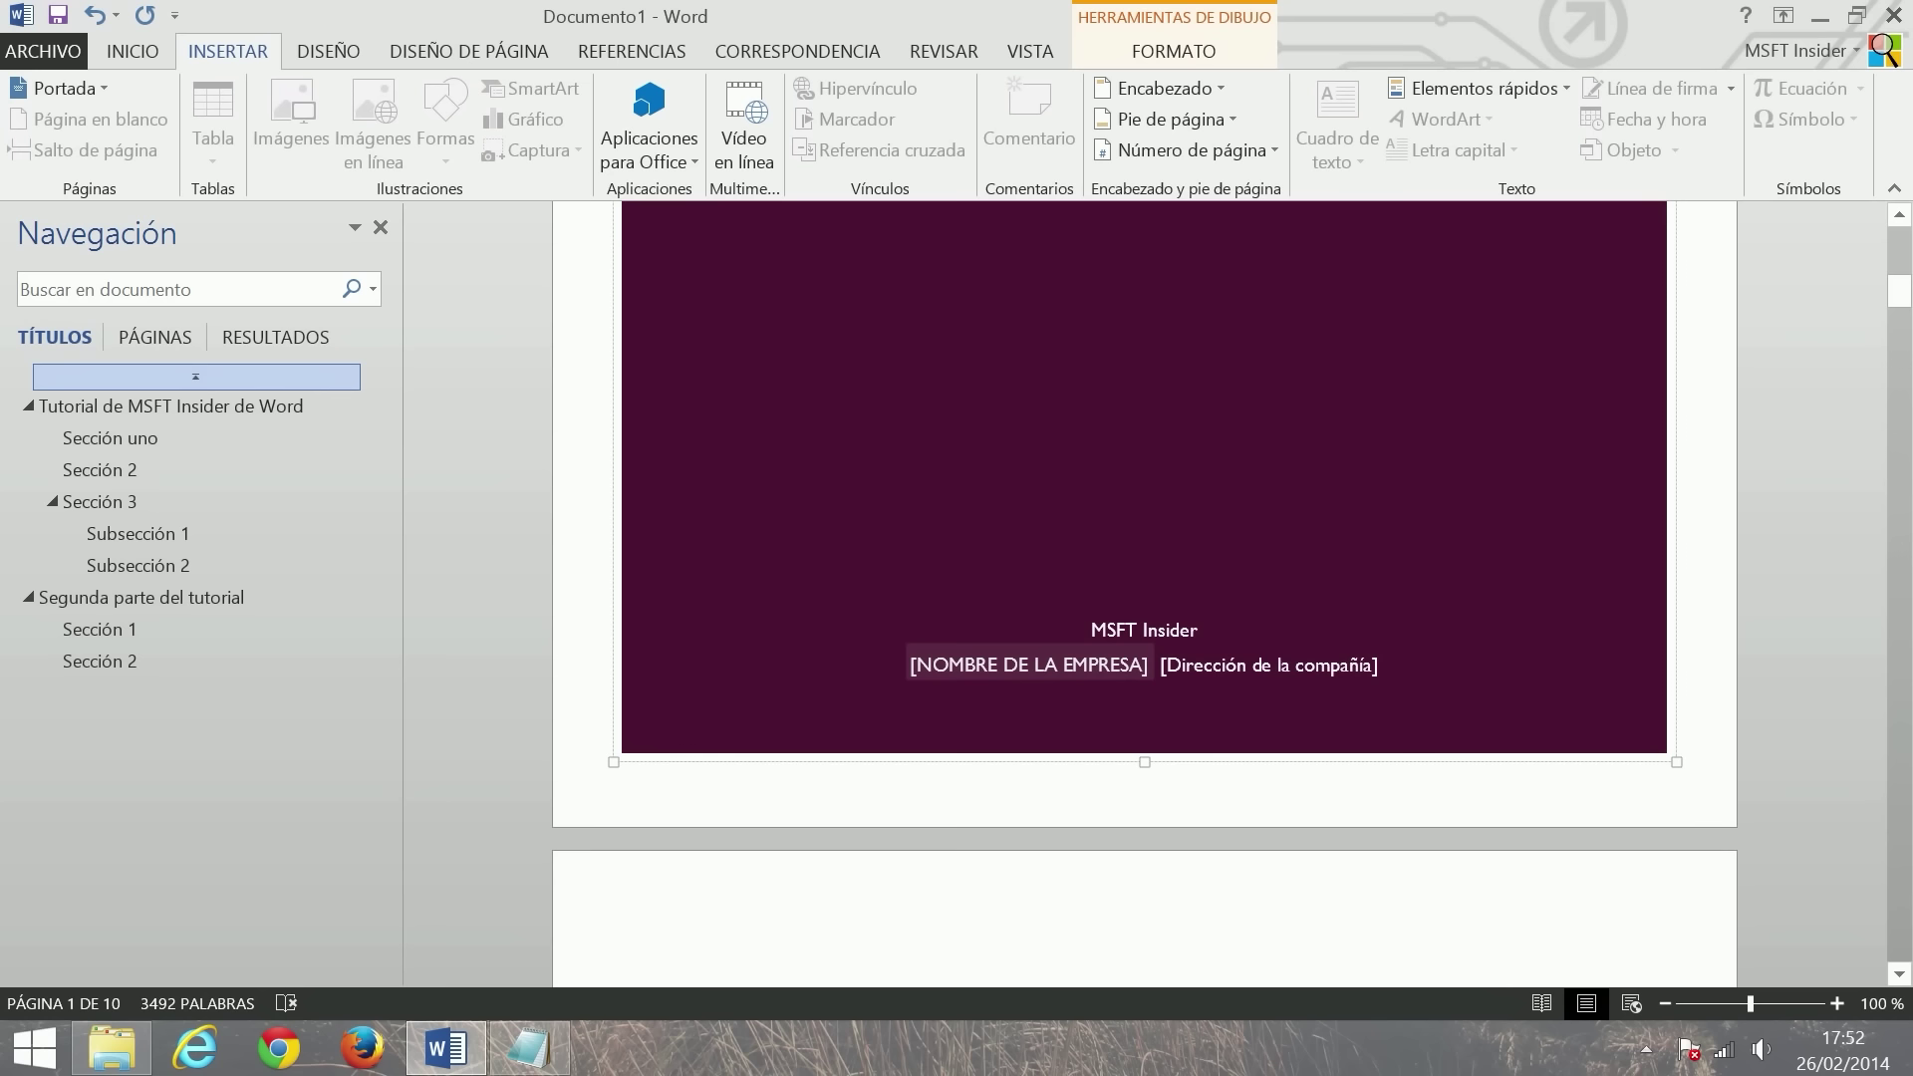
pyautogui.click(1043, 665)
pyautogui.write('WWW')
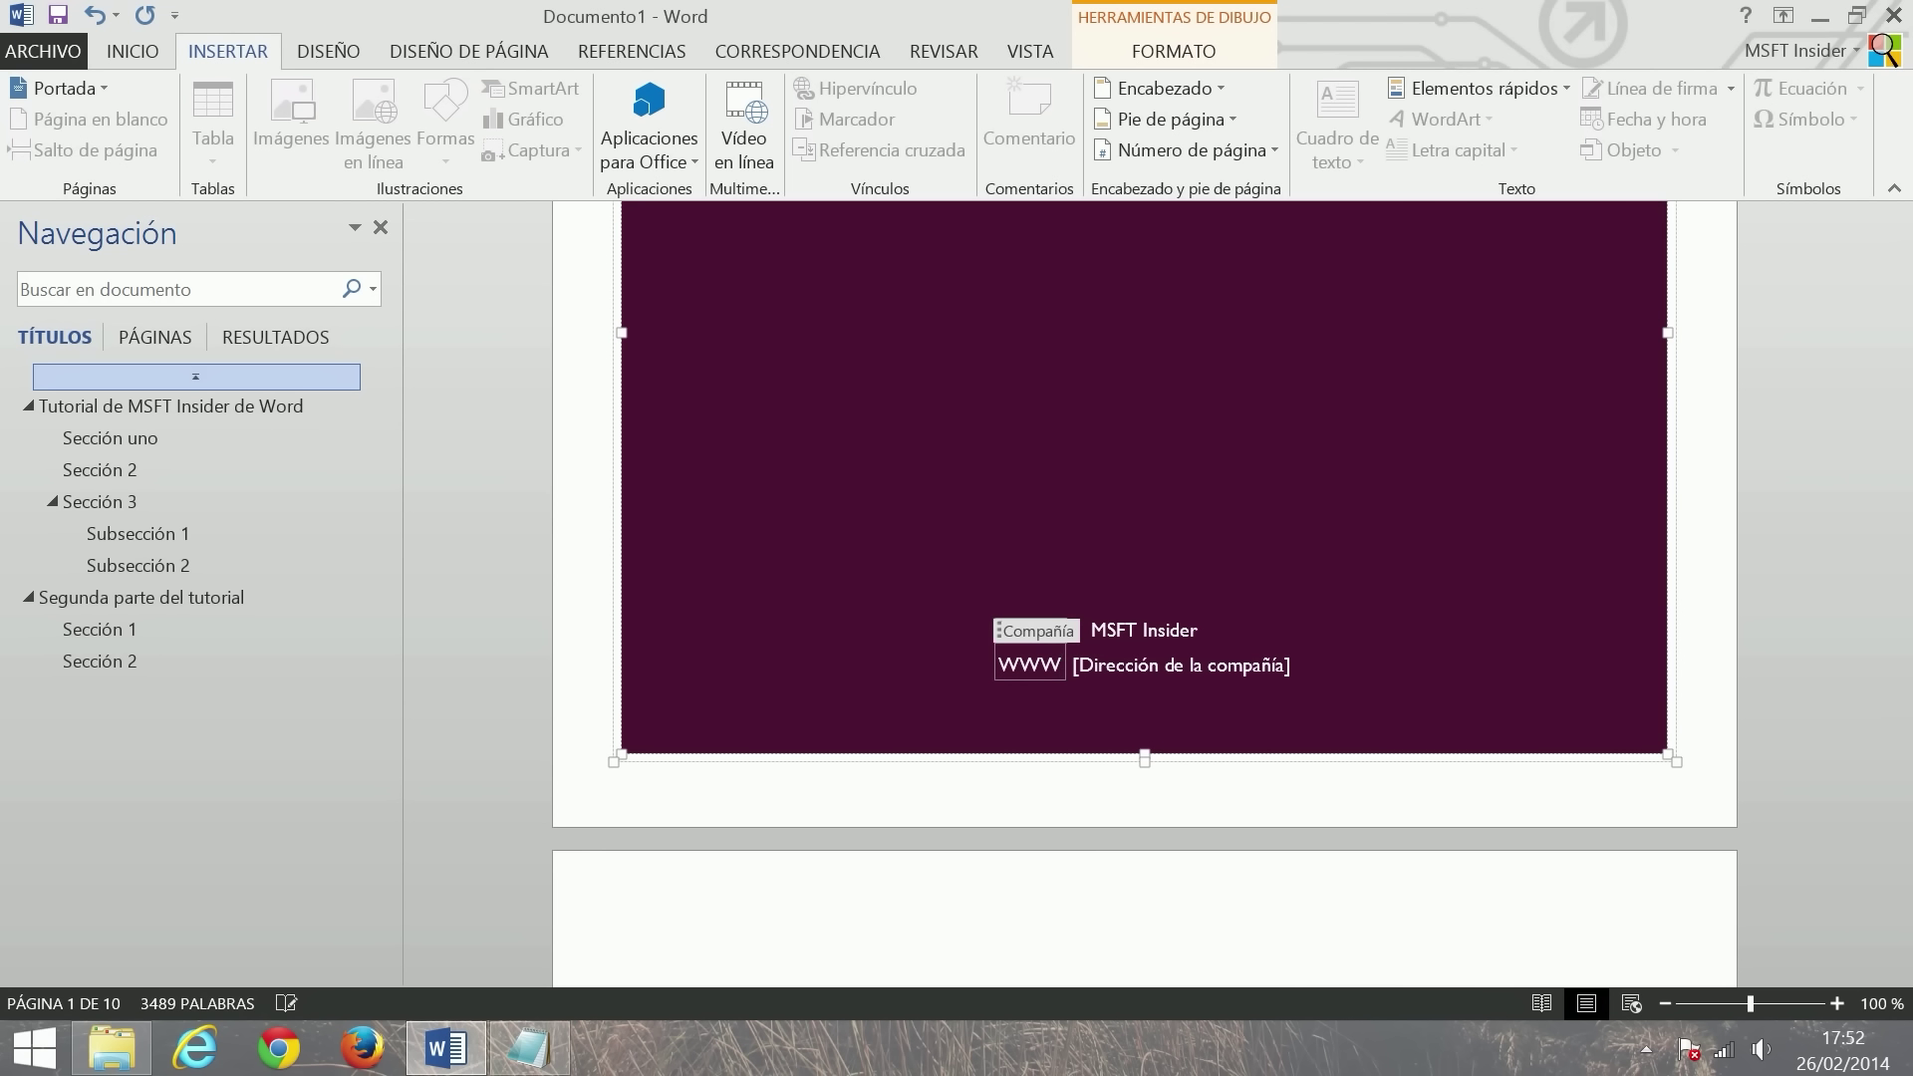
pyautogui.write('.MSFTINSIDER.COM')
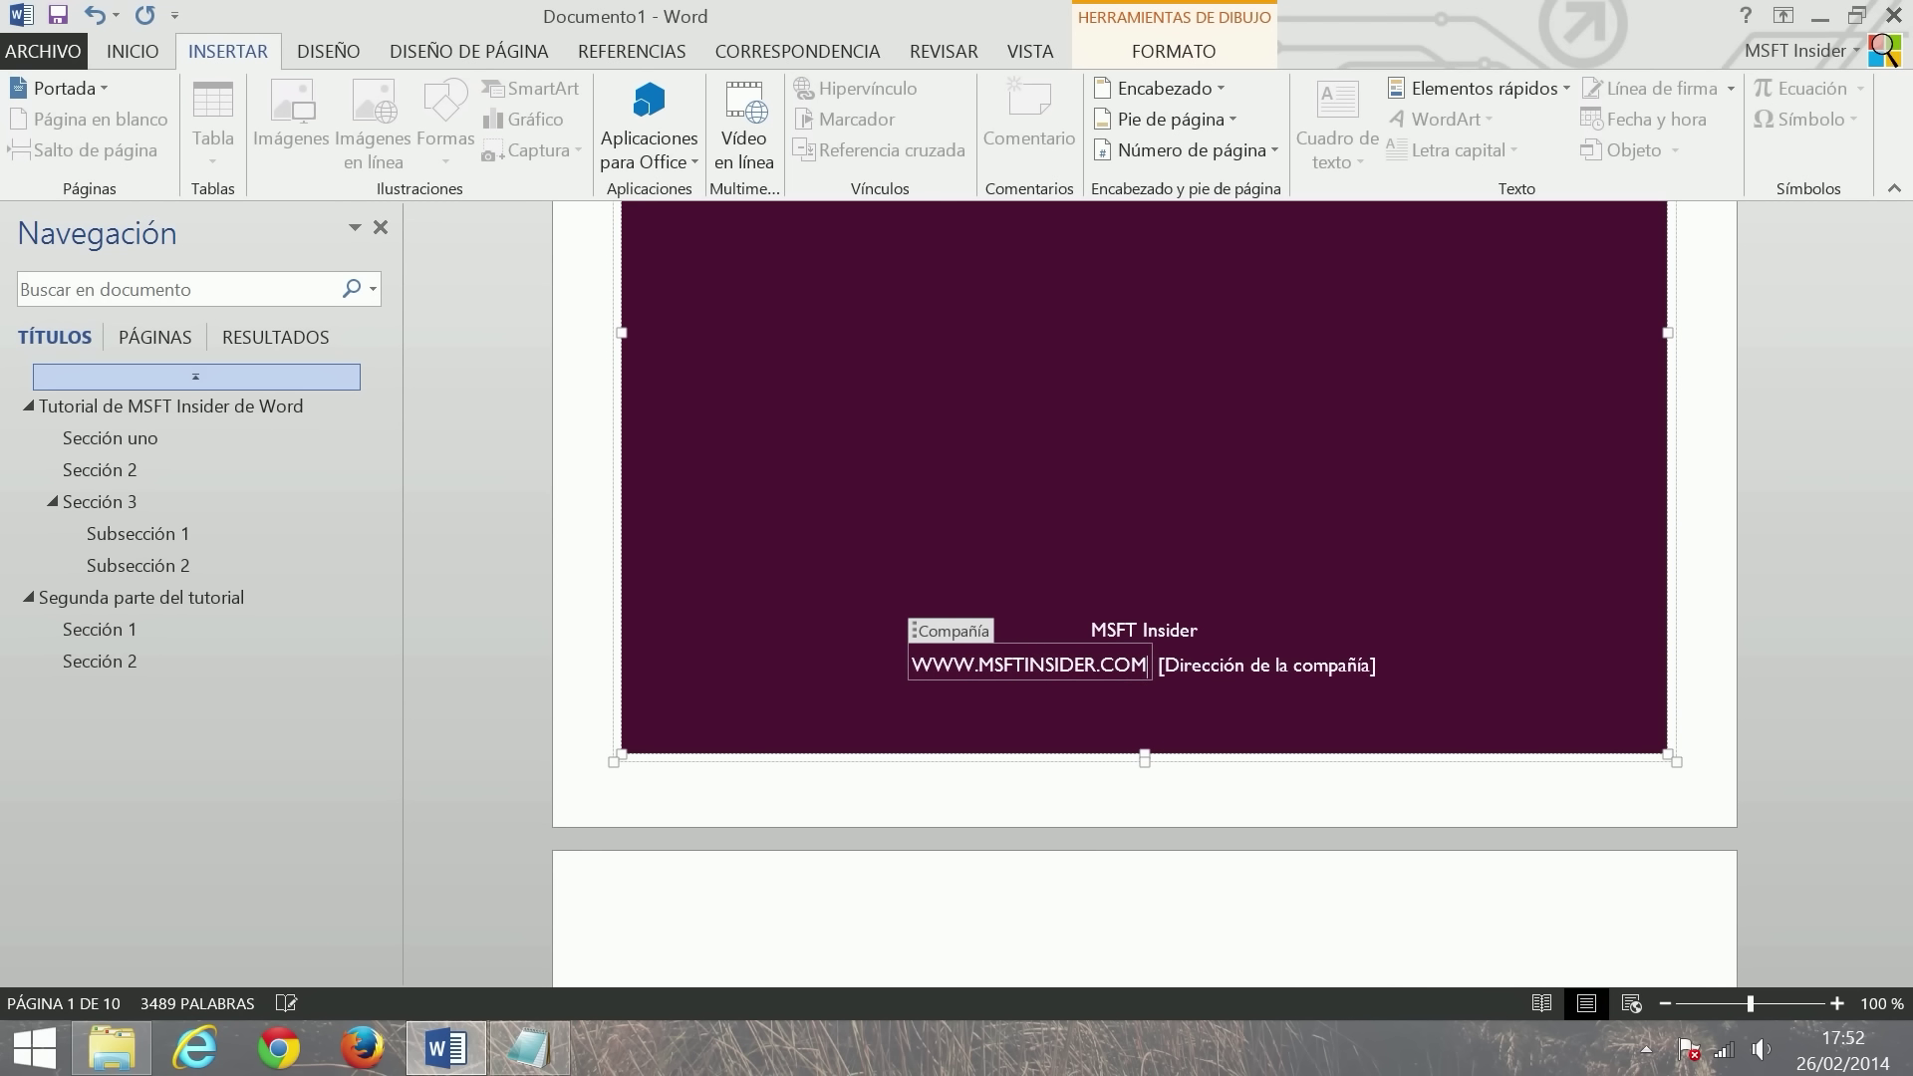
pyautogui.click(1265, 666)
pyautogui.press('Delete')
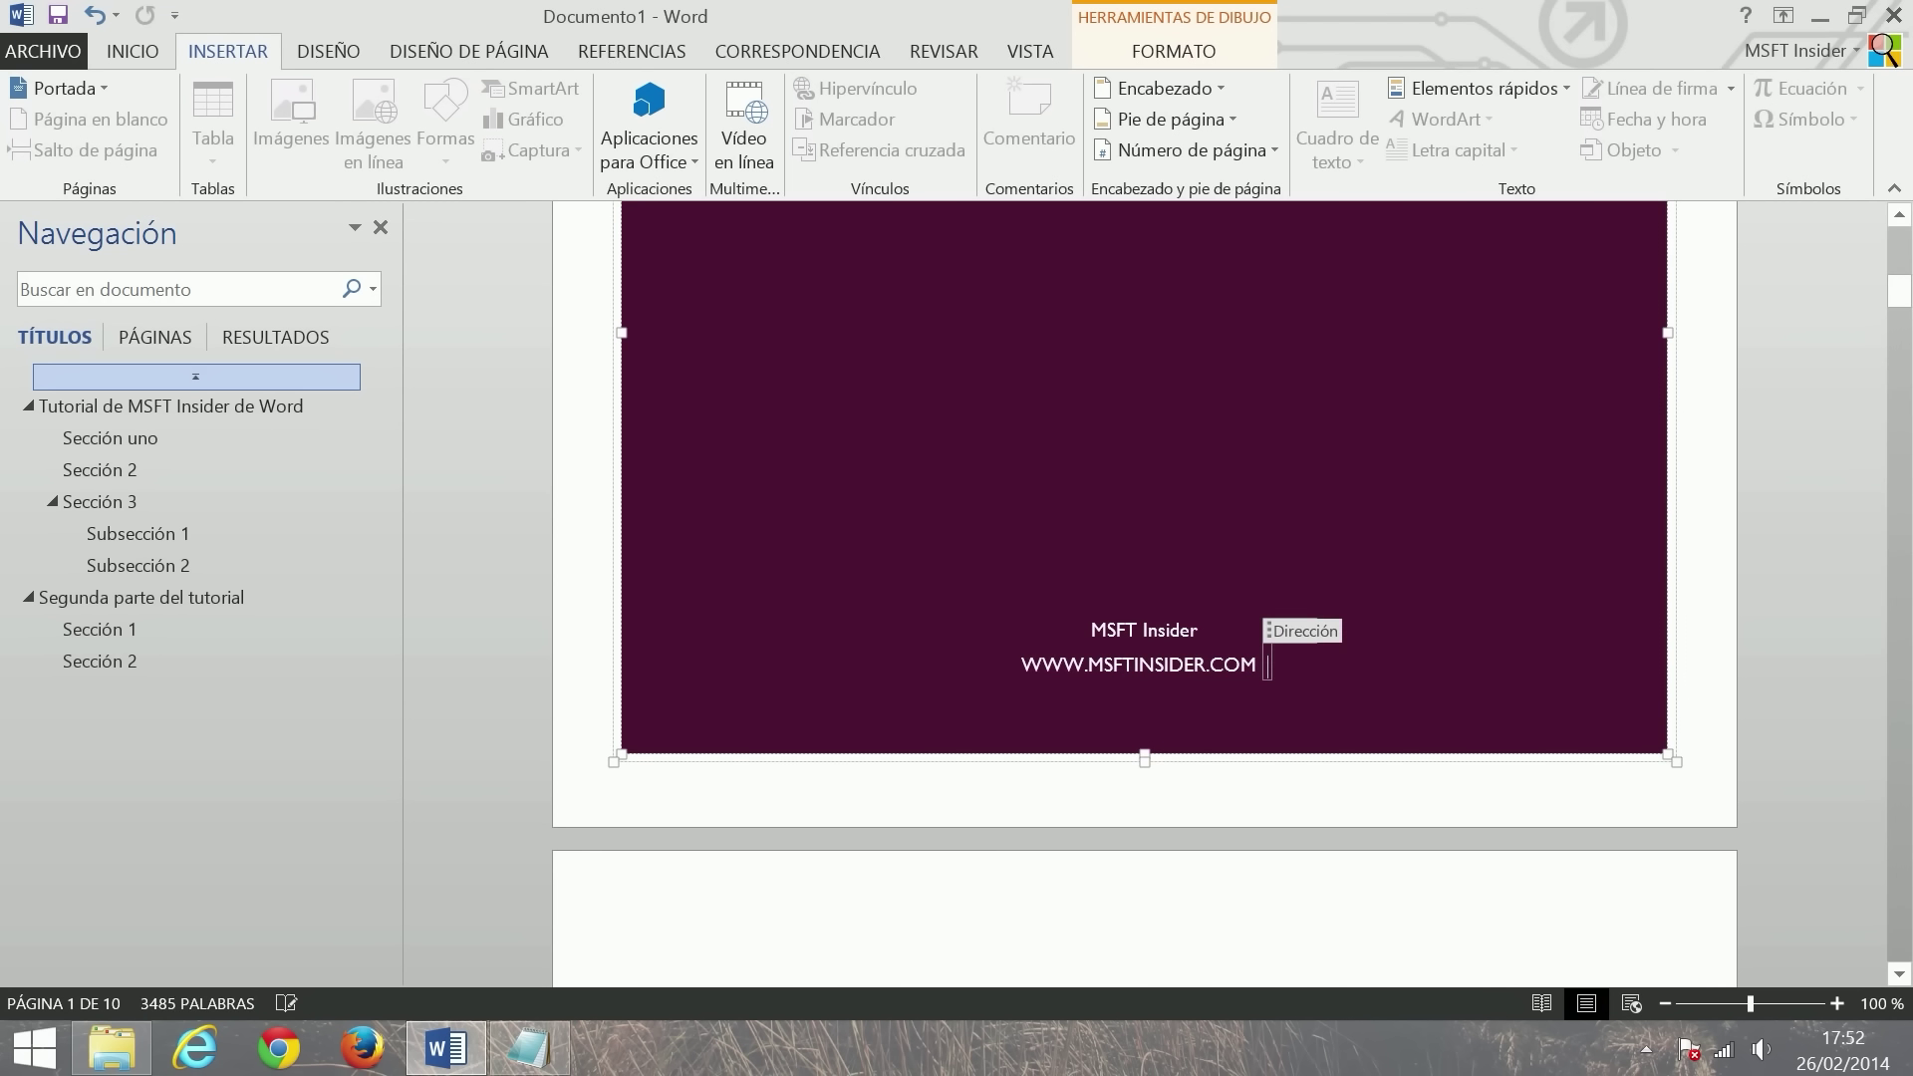
pyautogui.hotkey('ctrl', 'Home')
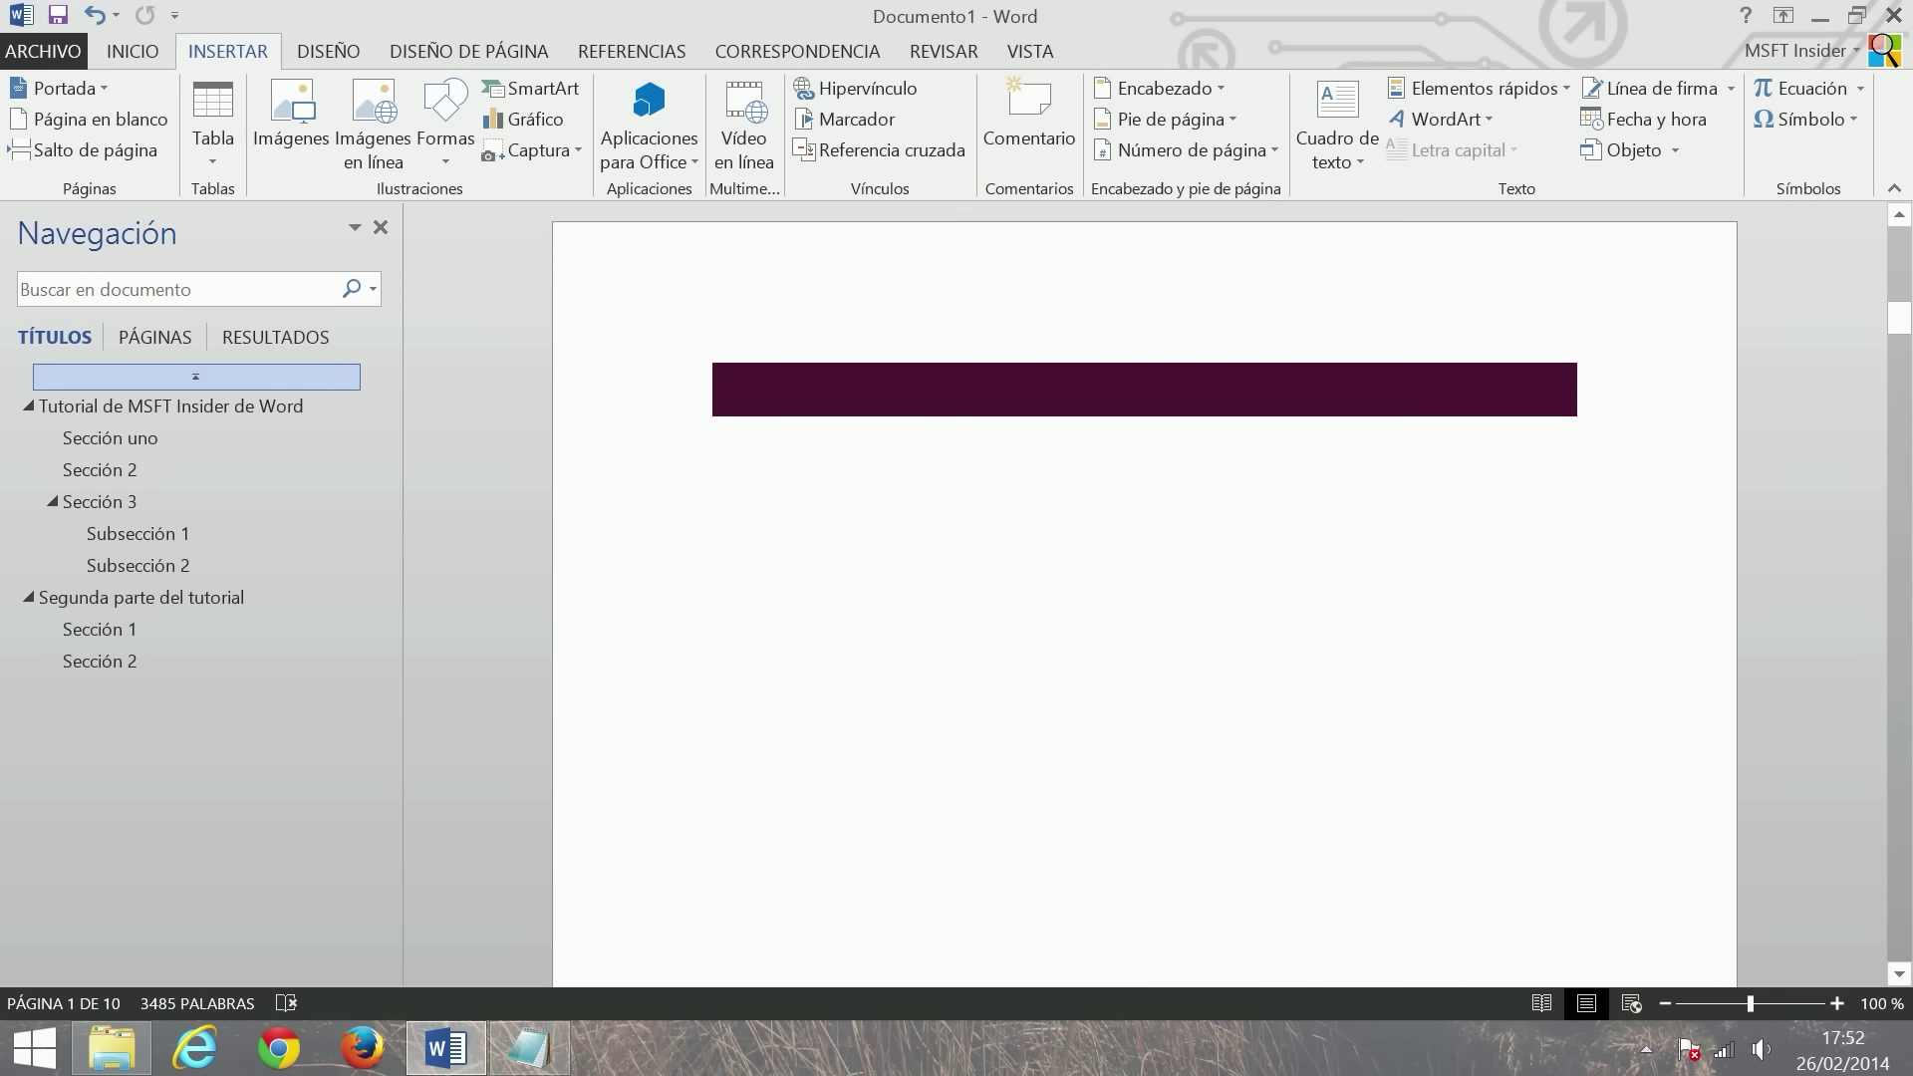
# - Scroll past the cover and CONTENIDO pages down to the Sección uno text on page 4
pyautogui.press('pagedown')
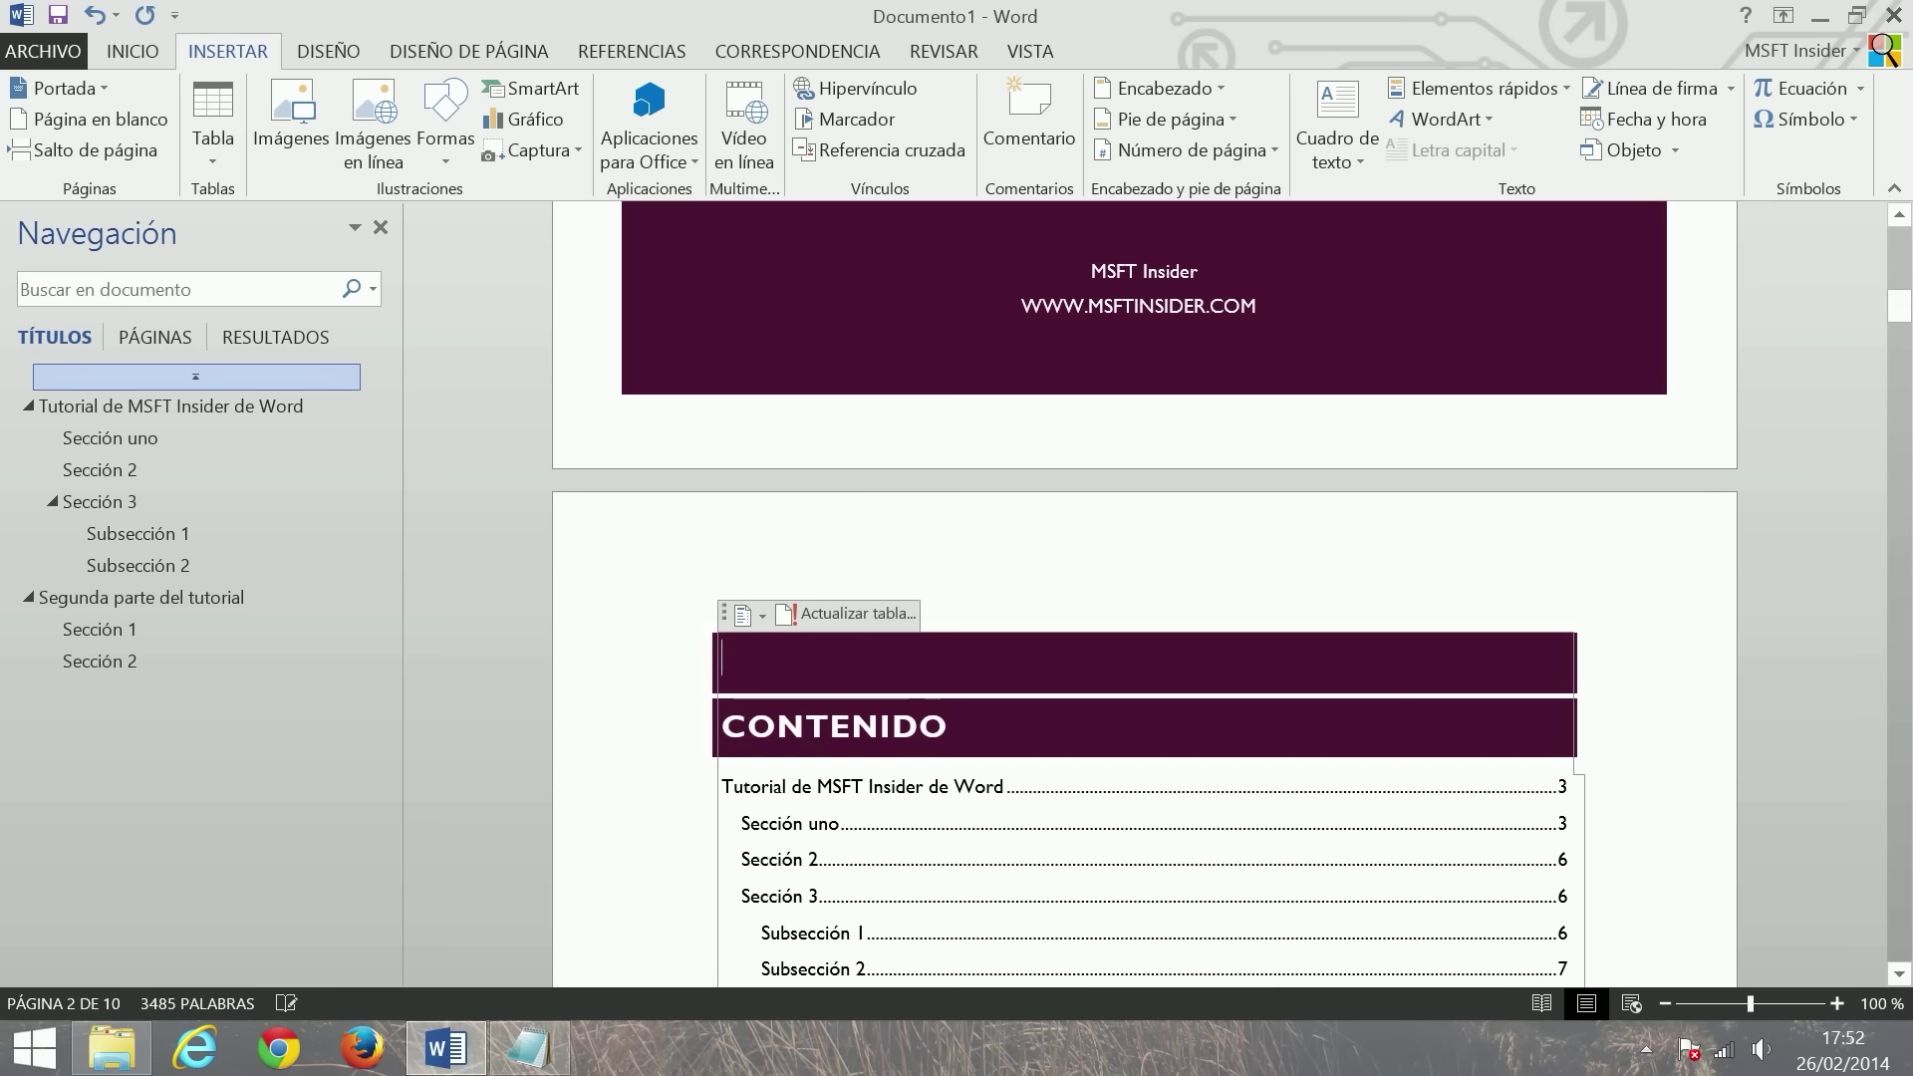
pyautogui.scroll(-5, 1144, 595)
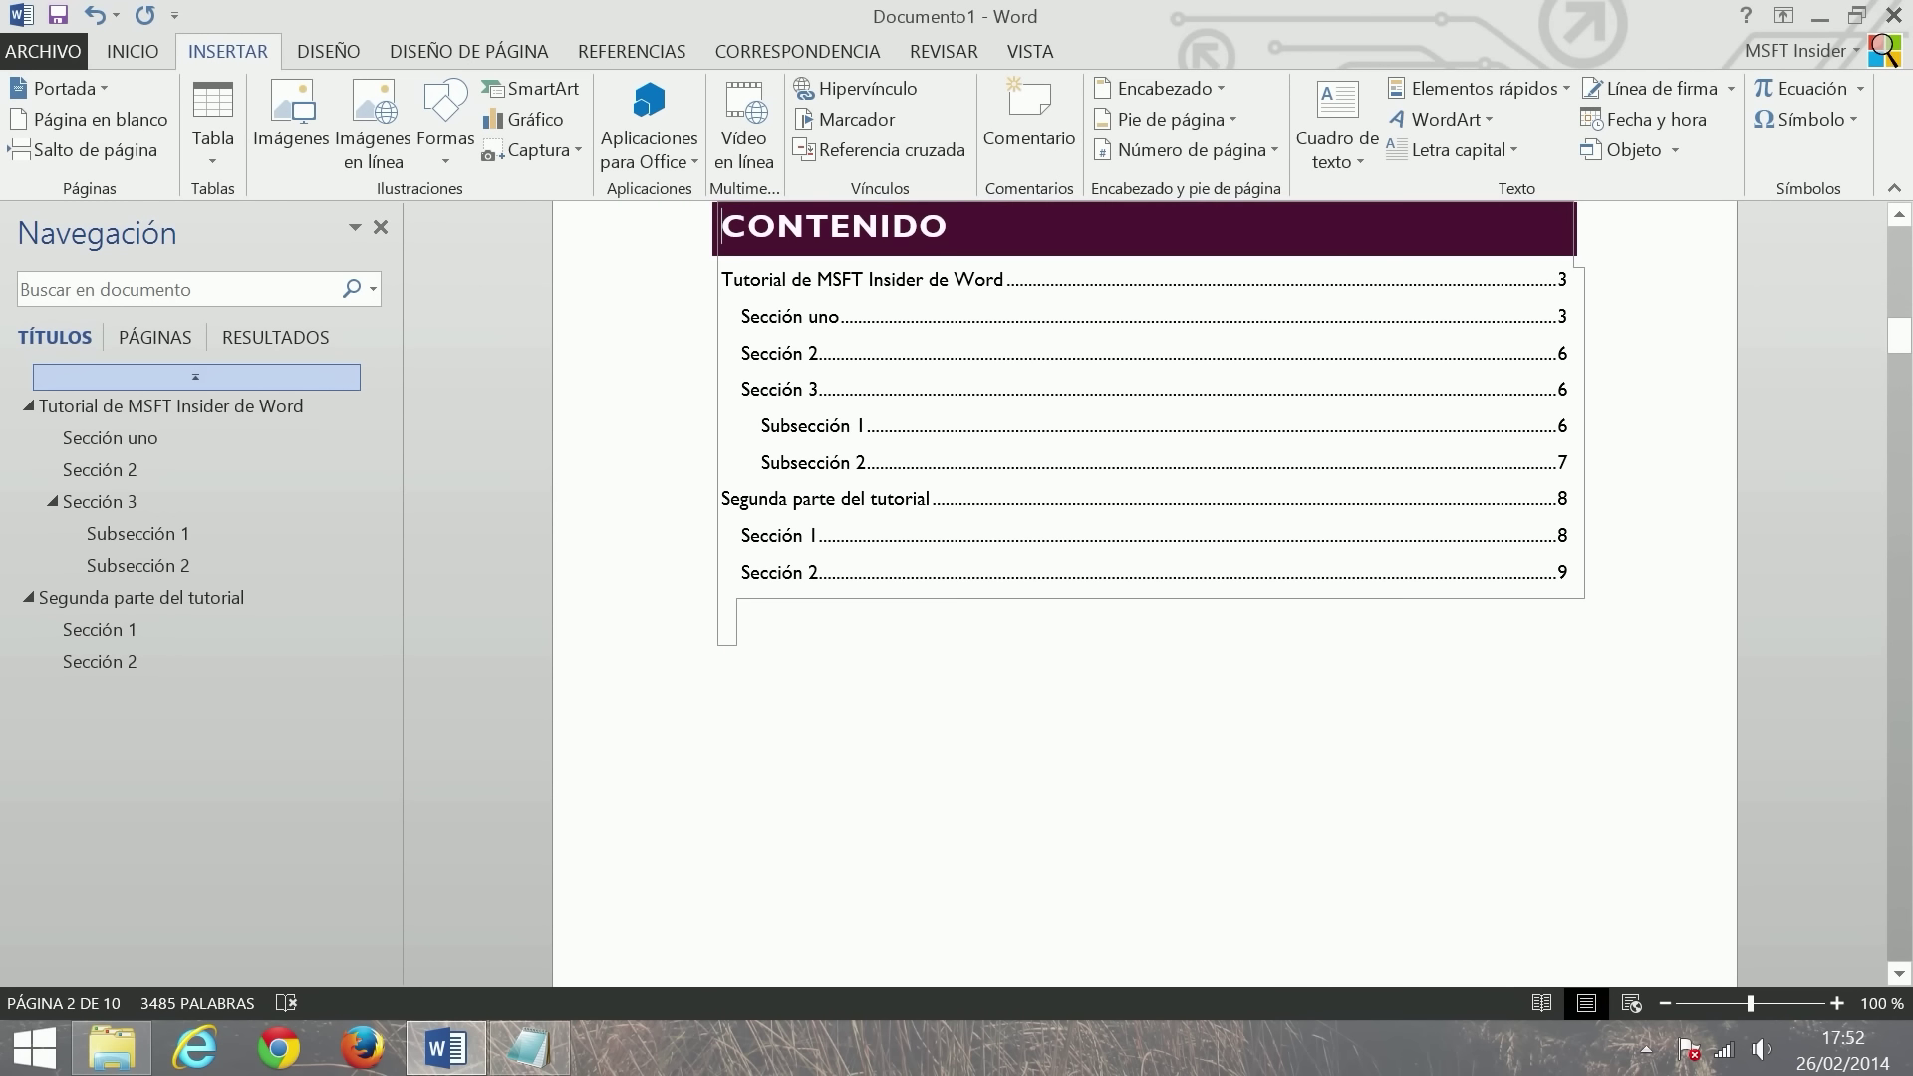
pyautogui.scroll(6, 939, 674)
pyautogui.scroll(6, 940, 674)
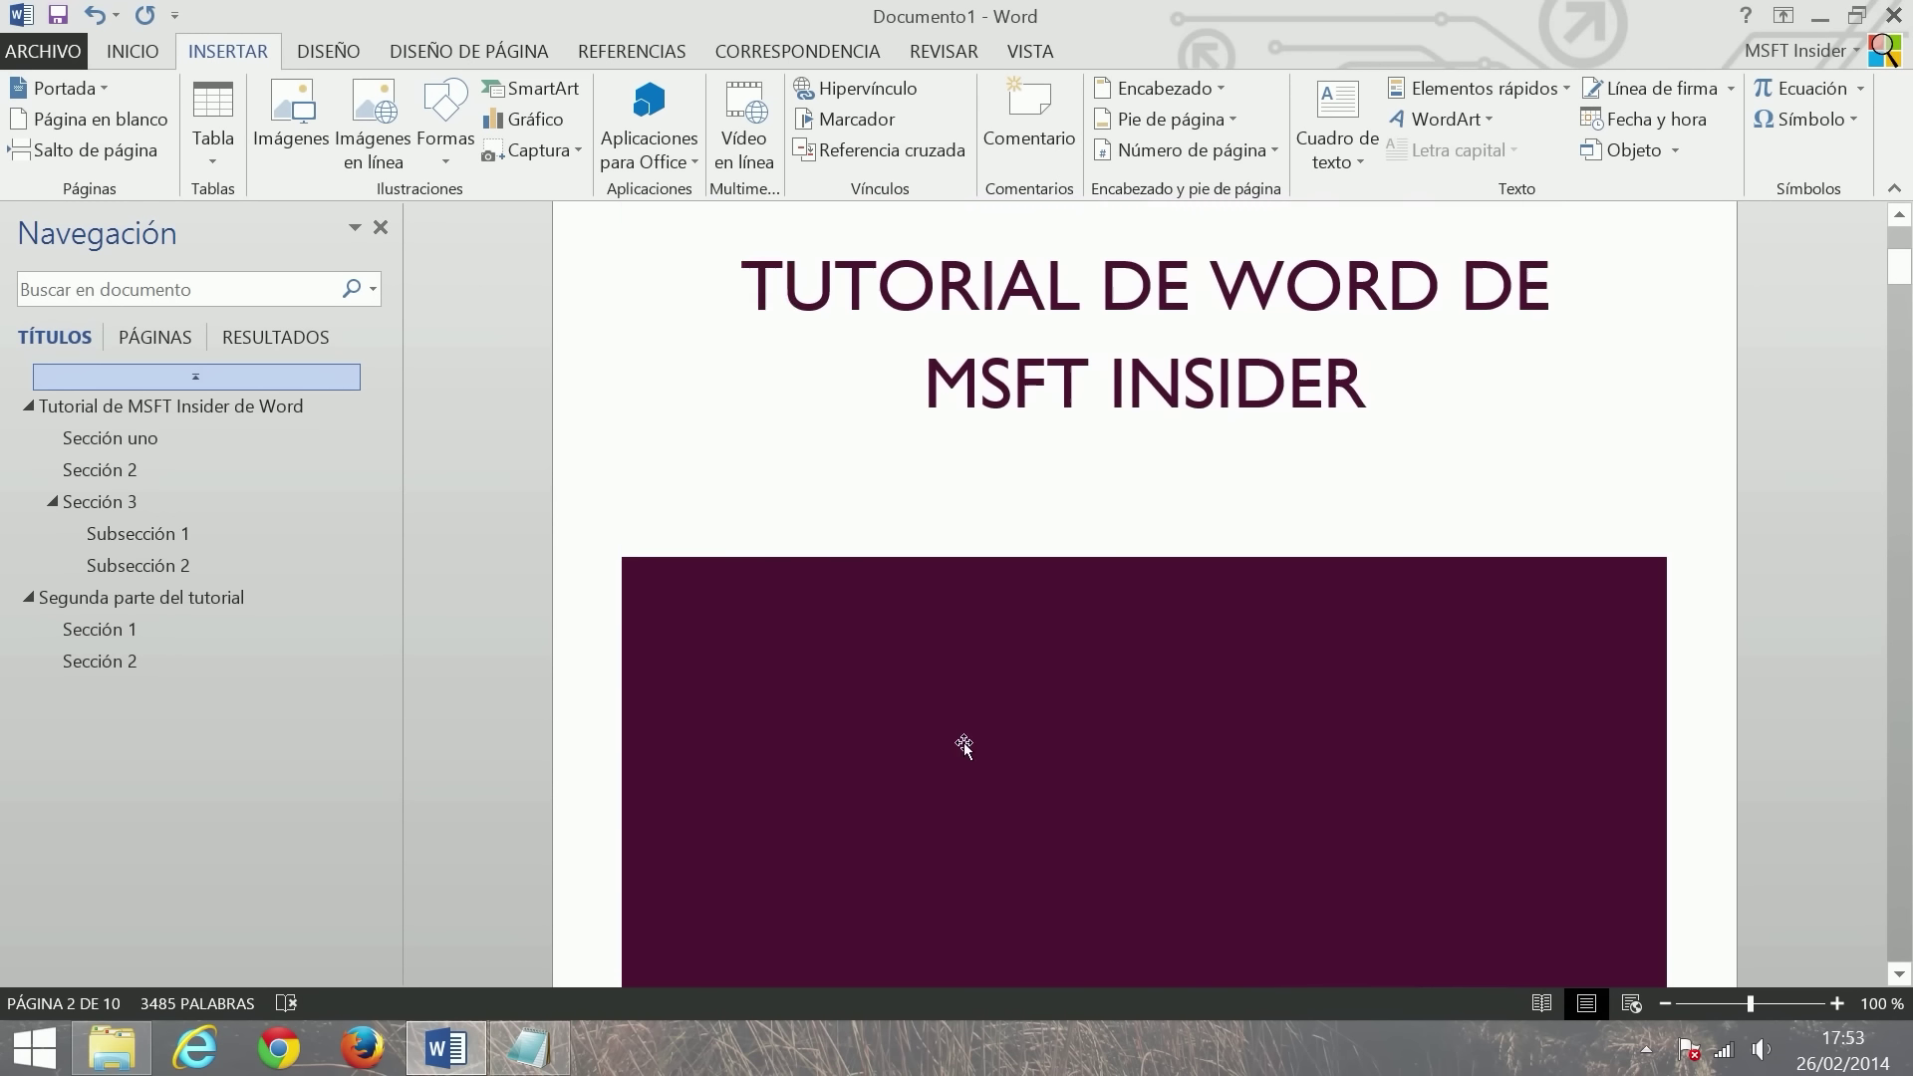
pyautogui.scroll(5, 956, 743)
pyautogui.scroll(-8, 986, 668)
pyautogui.scroll(-8, 976, 669)
pyautogui.scroll(-8, 977, 669)
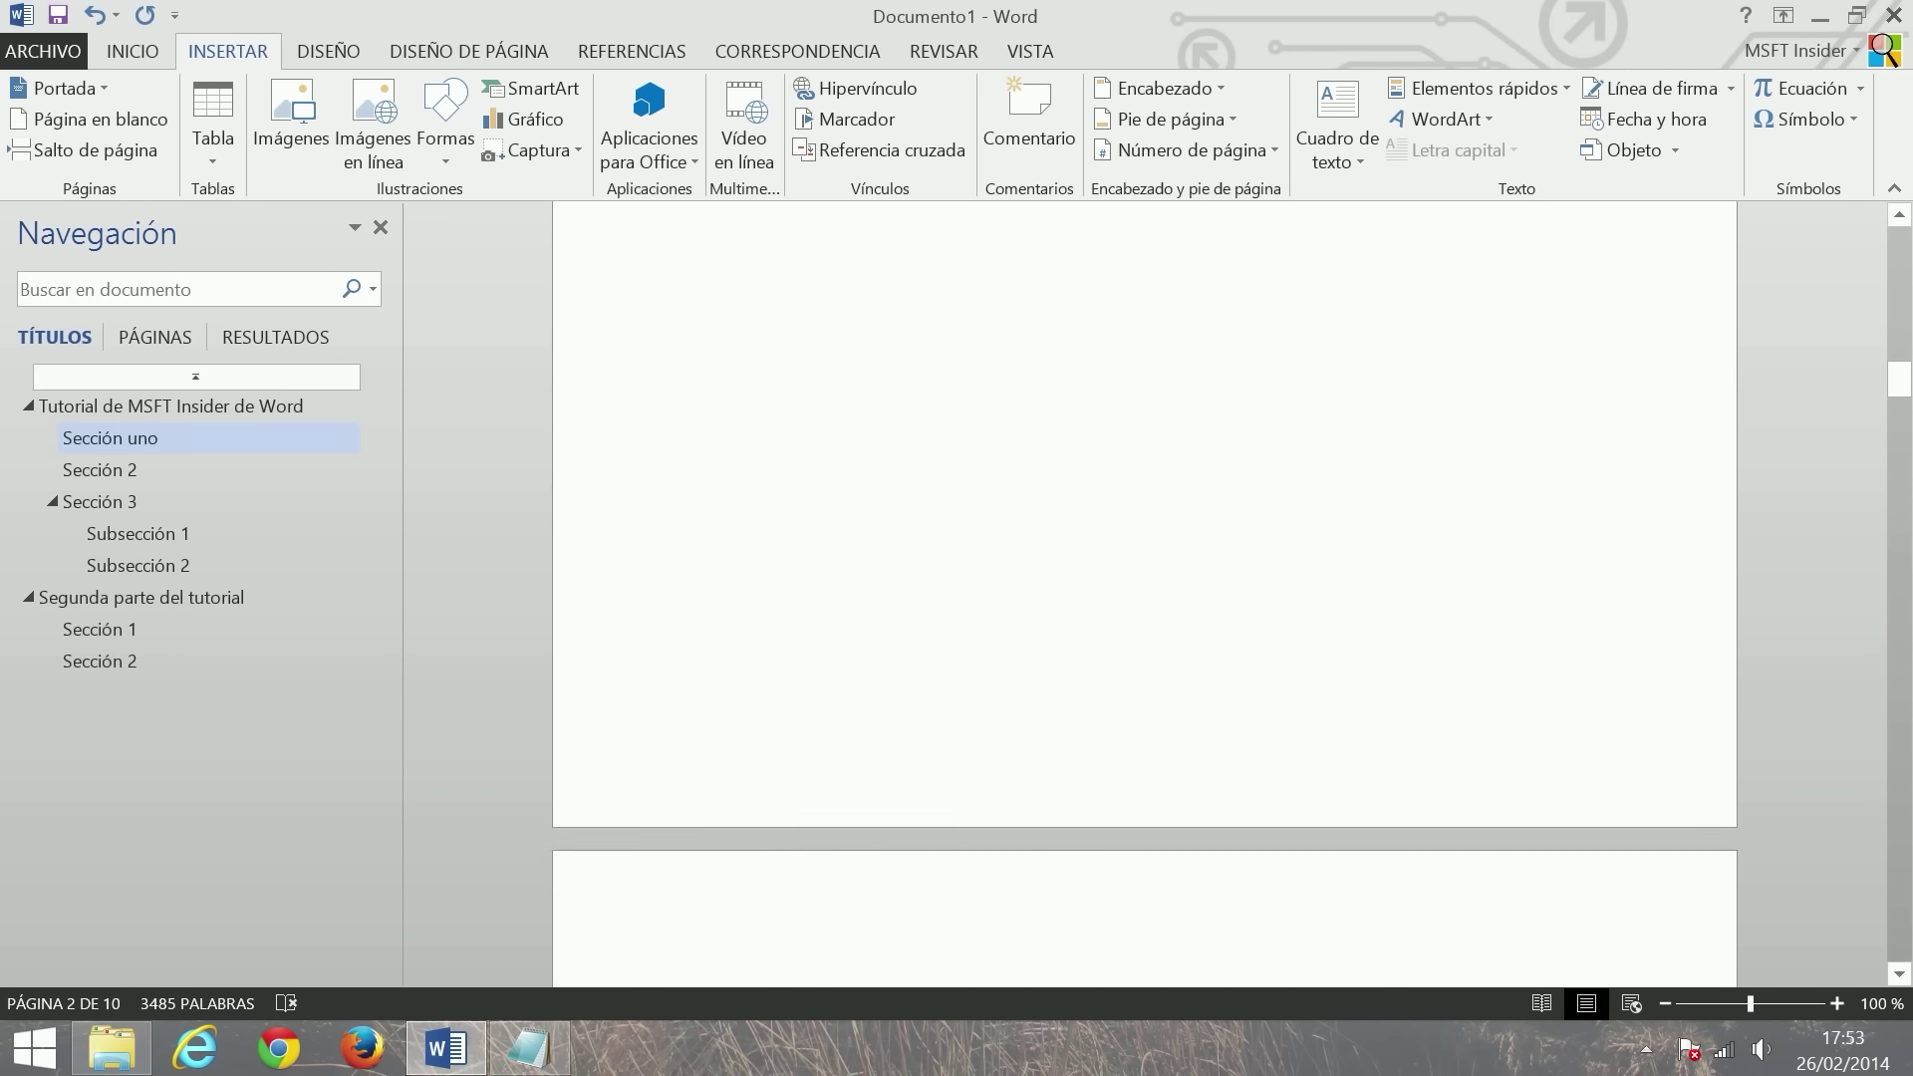
pyautogui.scroll(-8, 976, 669)
pyautogui.scroll(-8, 1145, 595)
pyautogui.scroll(-8, 1145, 595)
pyautogui.scroll(-8, 1144, 595)
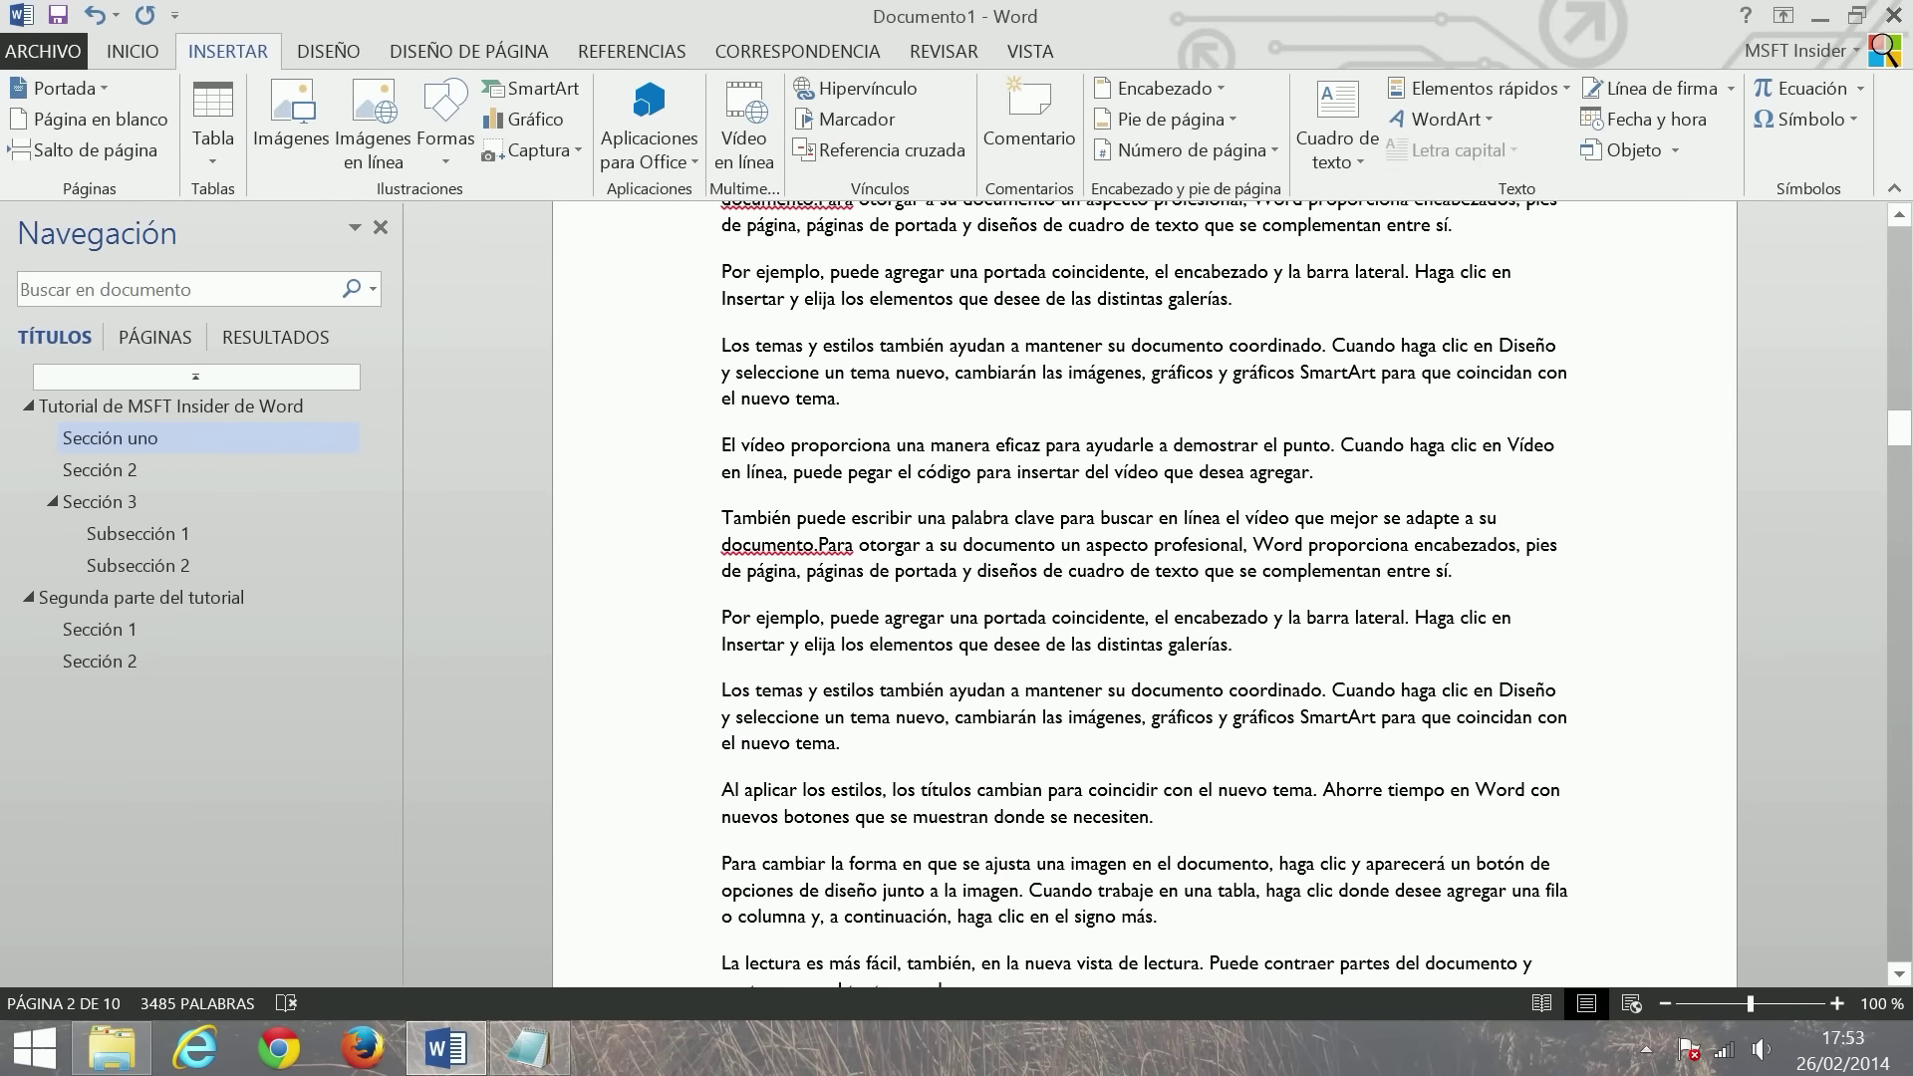
pyautogui.scroll(-4, 1145, 595)
pyautogui.scroll(1, 1144, 595)
pyautogui.scroll(3, 1145, 595)
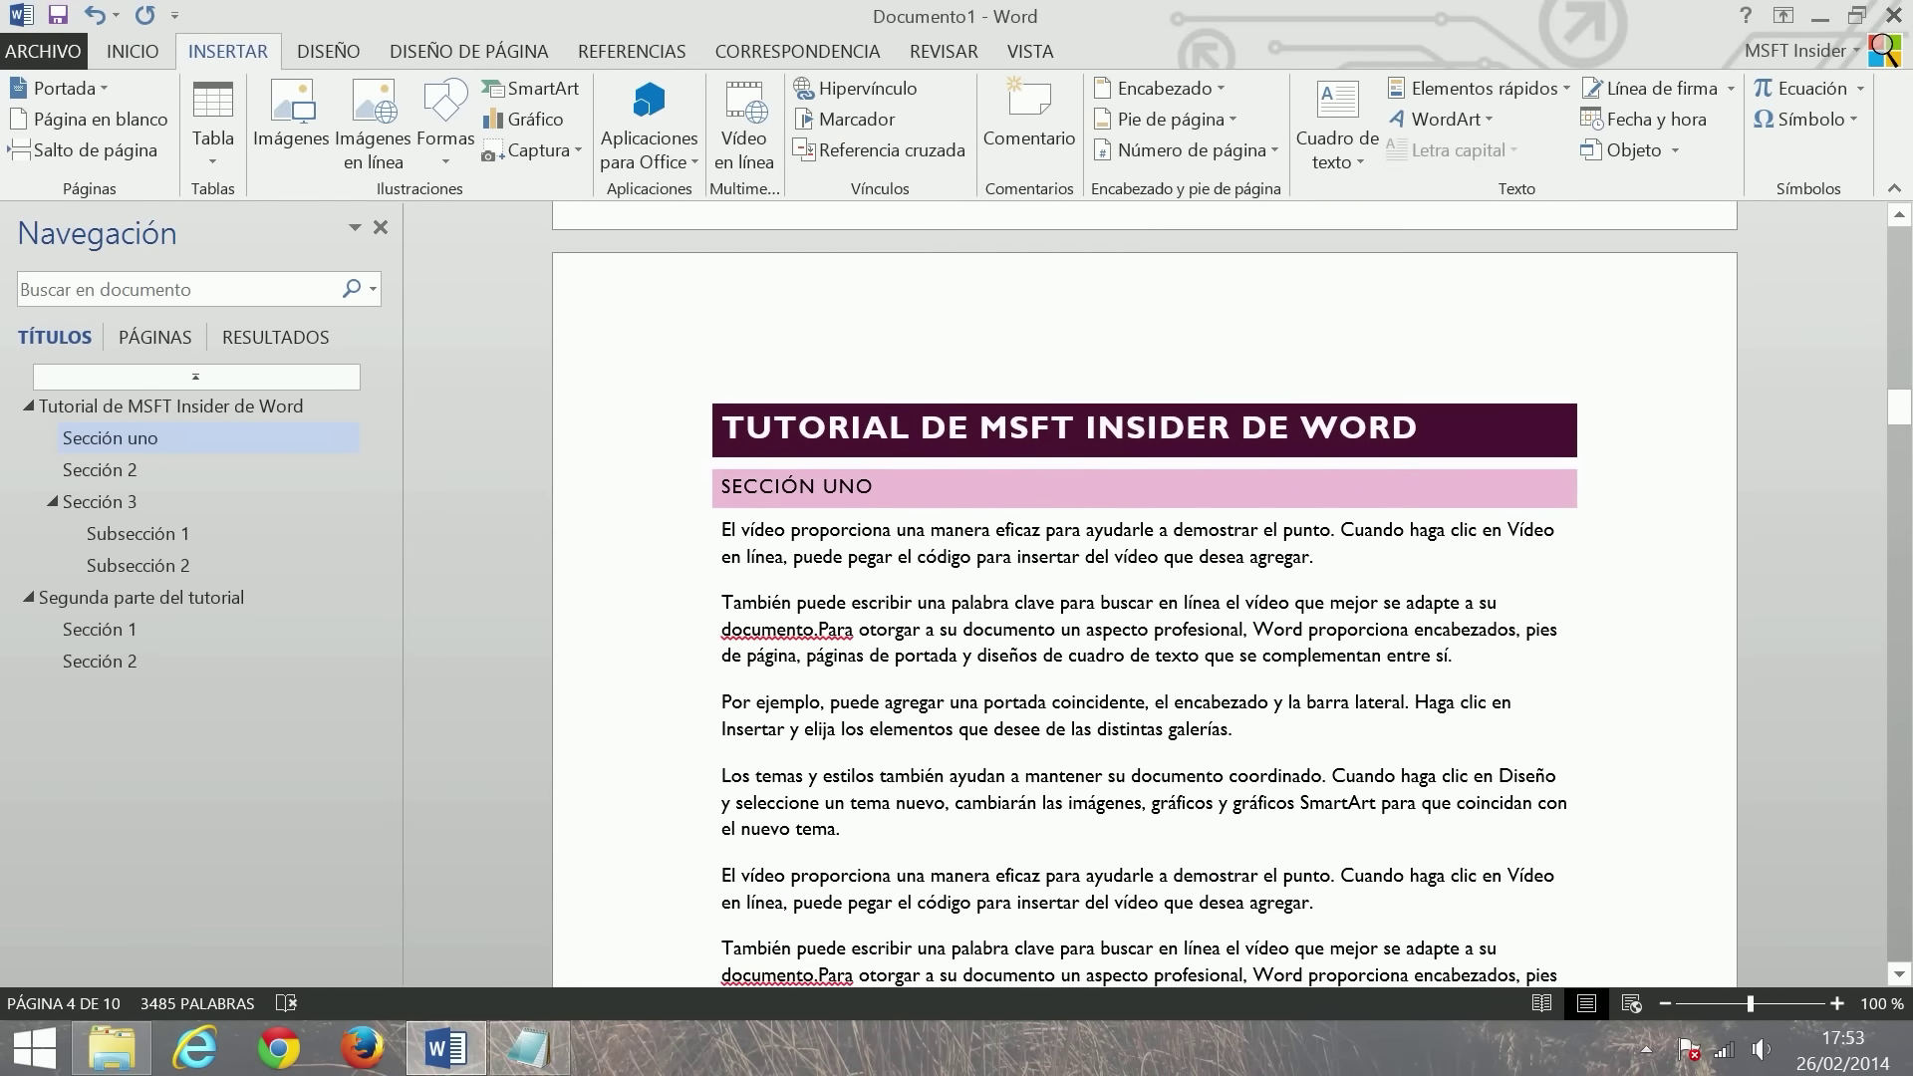
pyautogui.scroll(-6, 1144, 595)
pyautogui.scroll(-1, 1145, 595)
pyautogui.scroll(-1, 1145, 595)
pyautogui.scroll(3, 1145, 595)
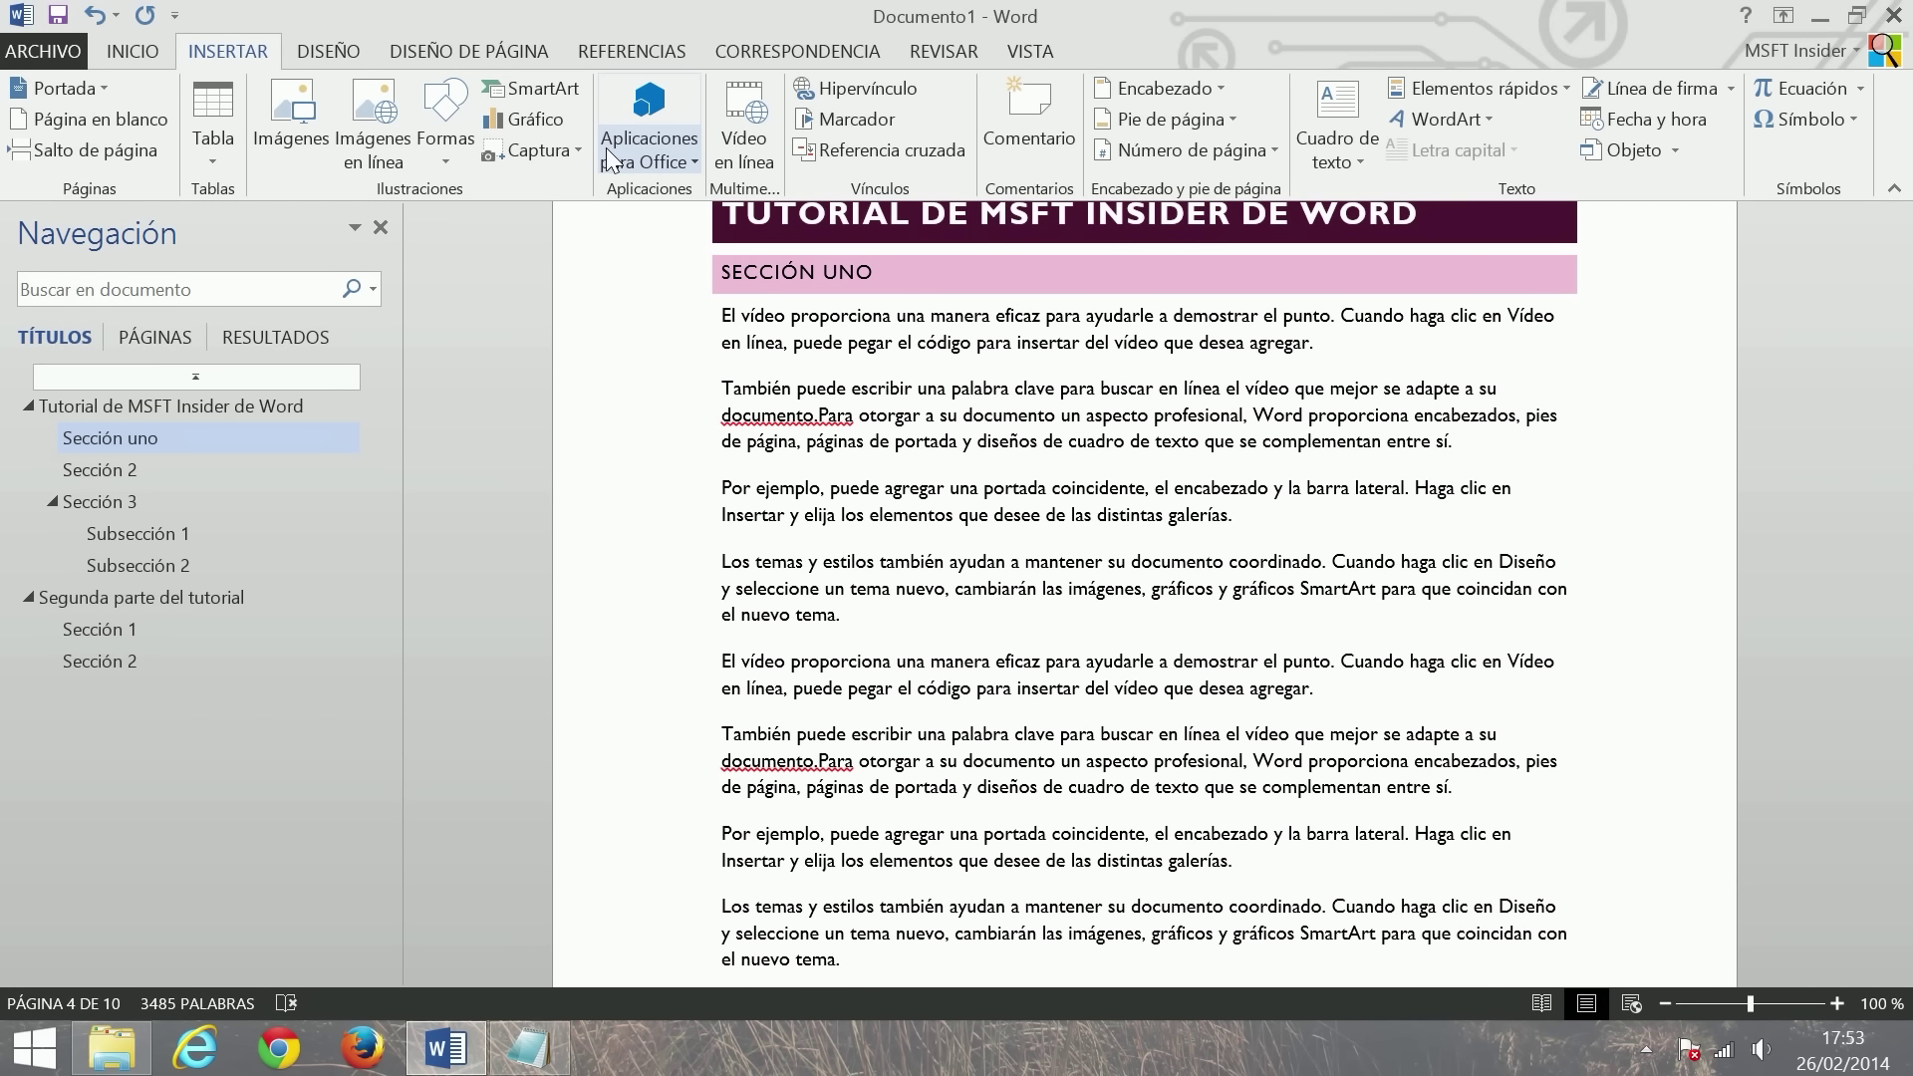
pyautogui.scroll(-2, 1144, 595)
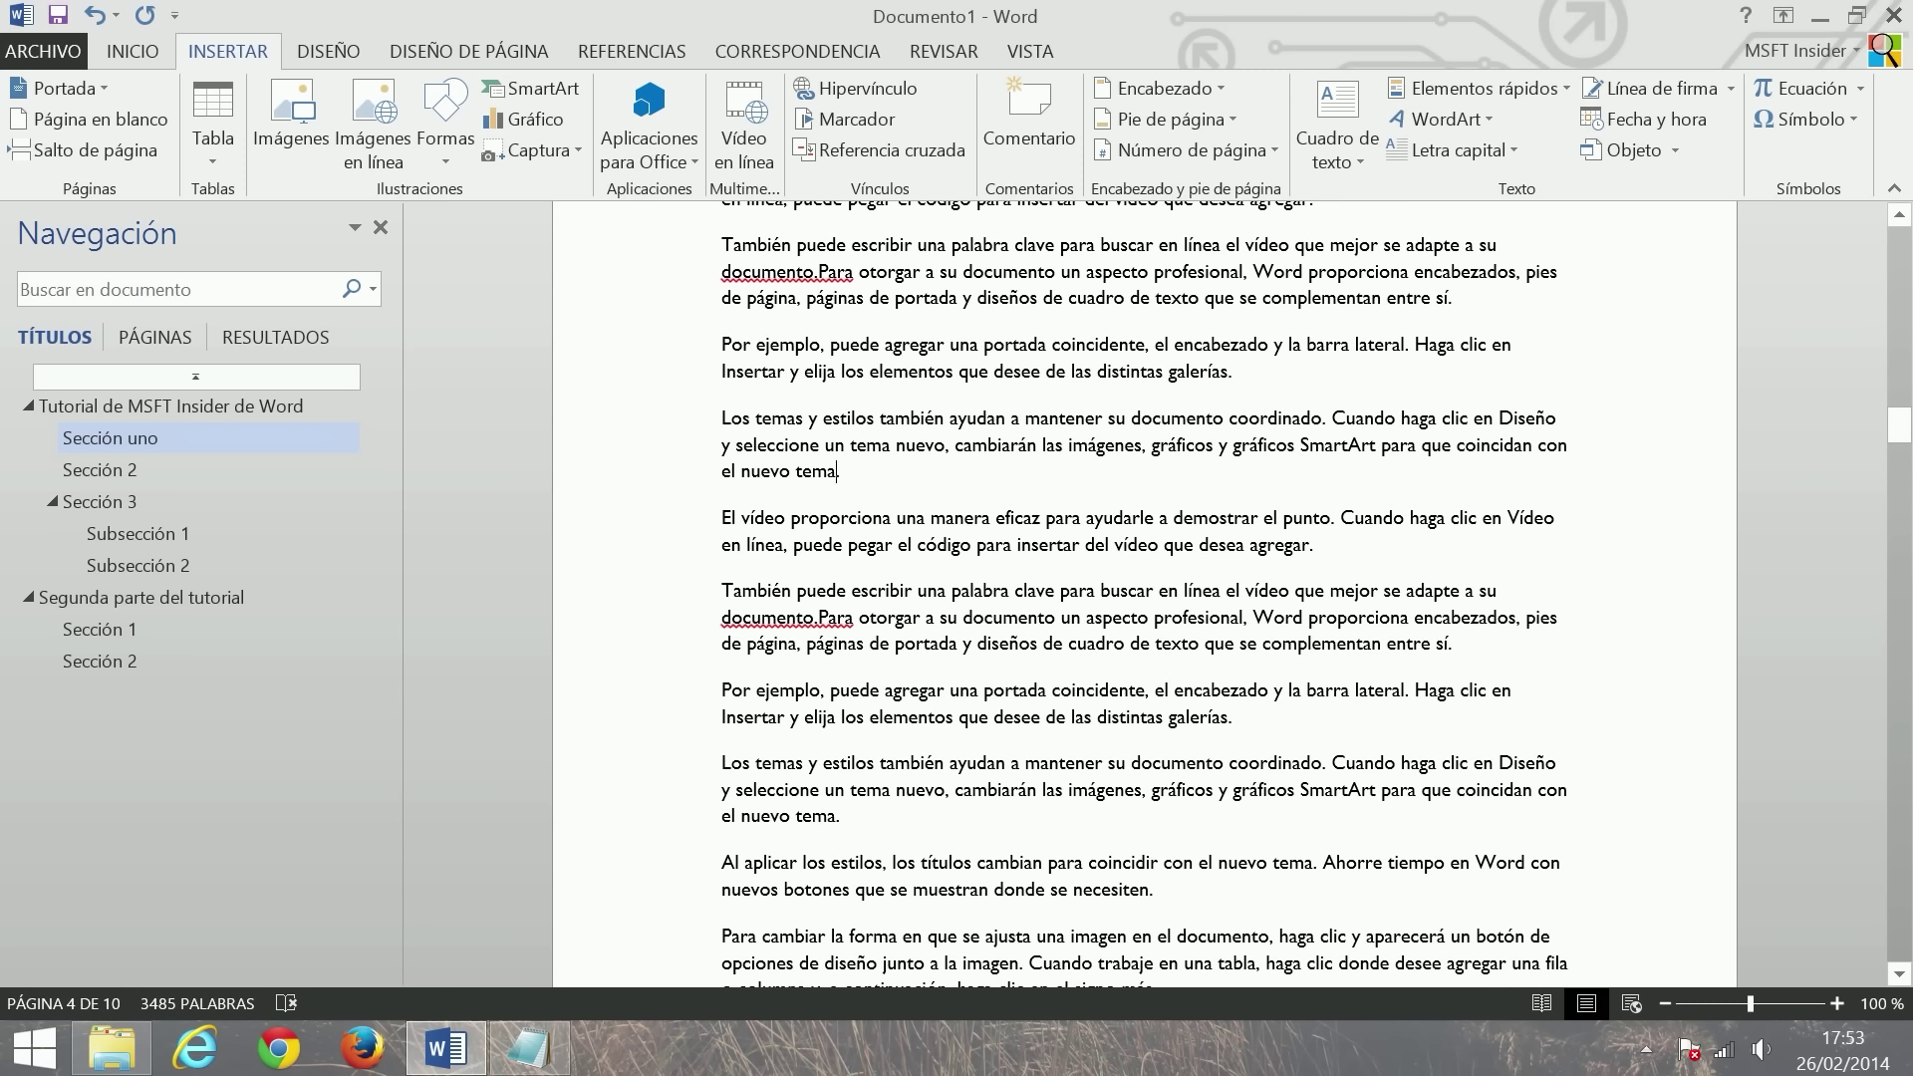
# - Add a footnote after 'el nuevo tema' reading 'Esto es una nota al pie'
pyautogui.click(634, 52)
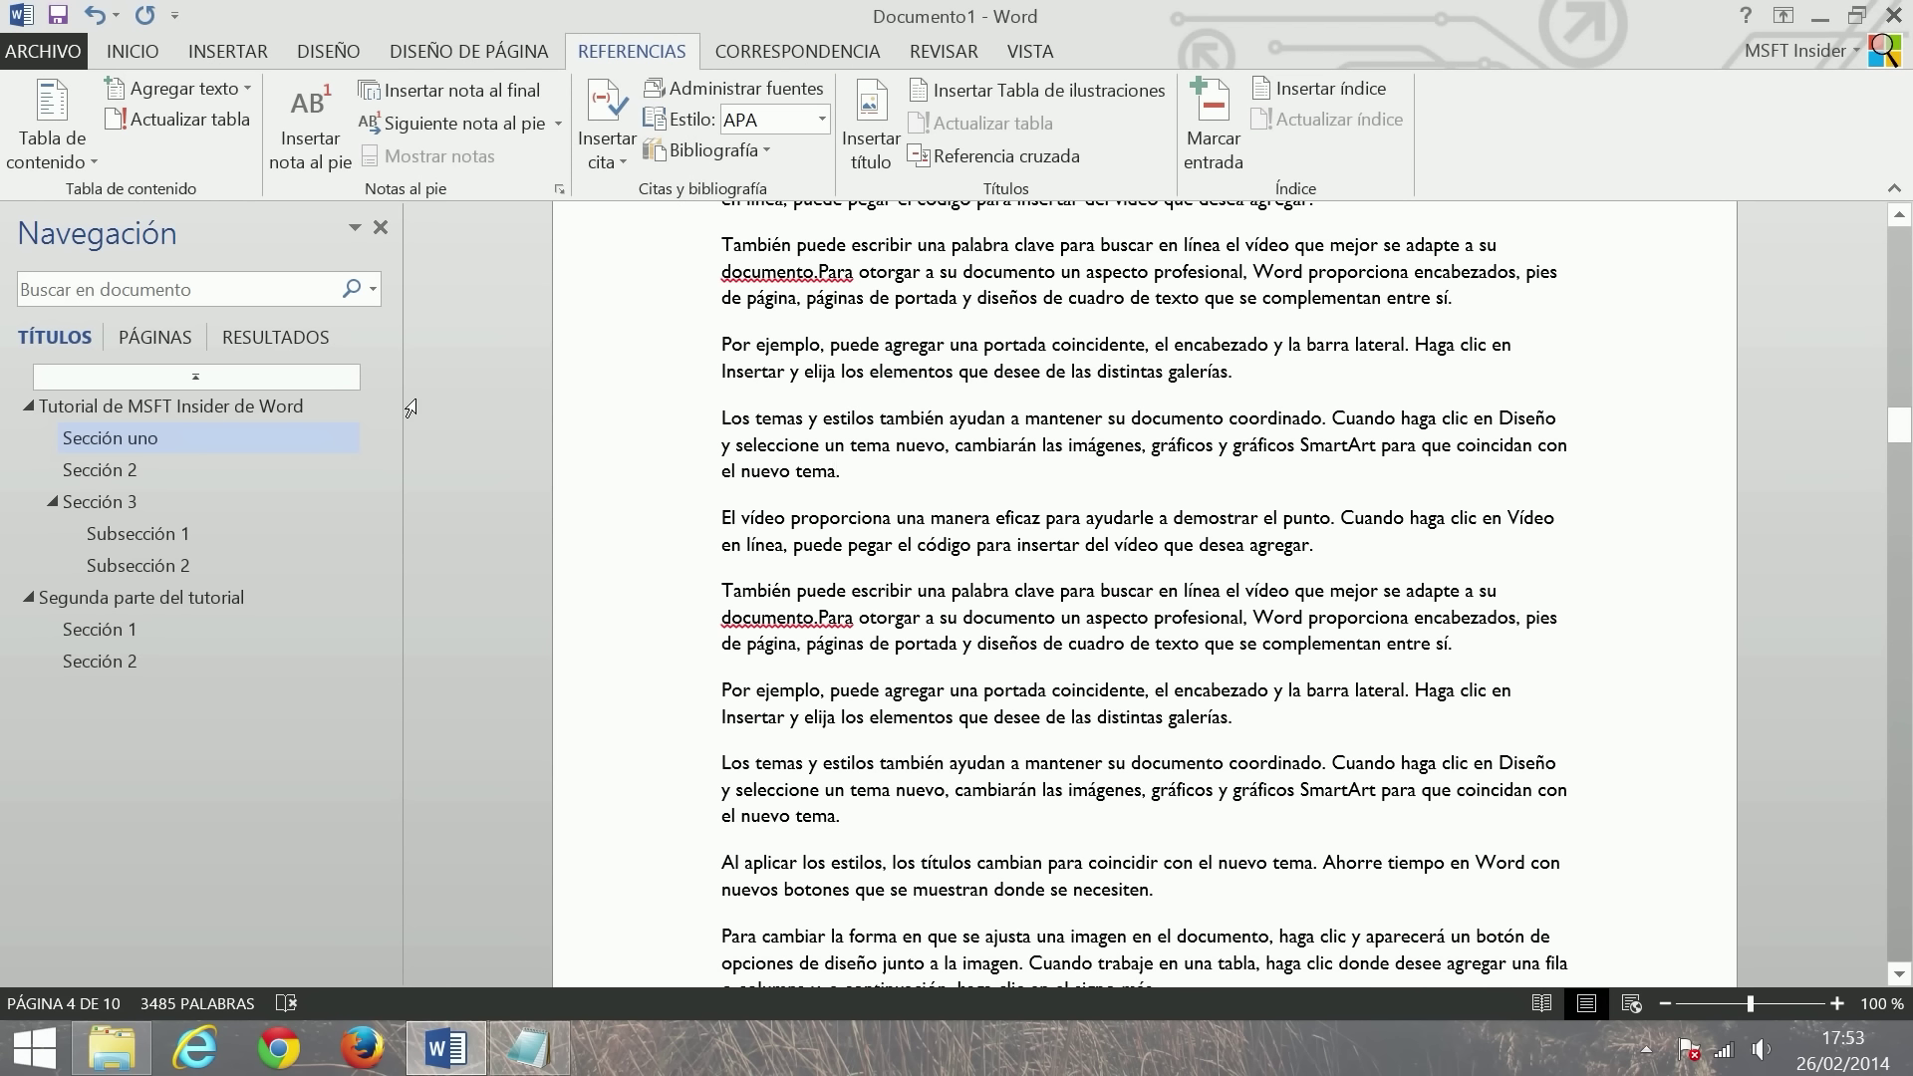
pyautogui.click(315, 136)
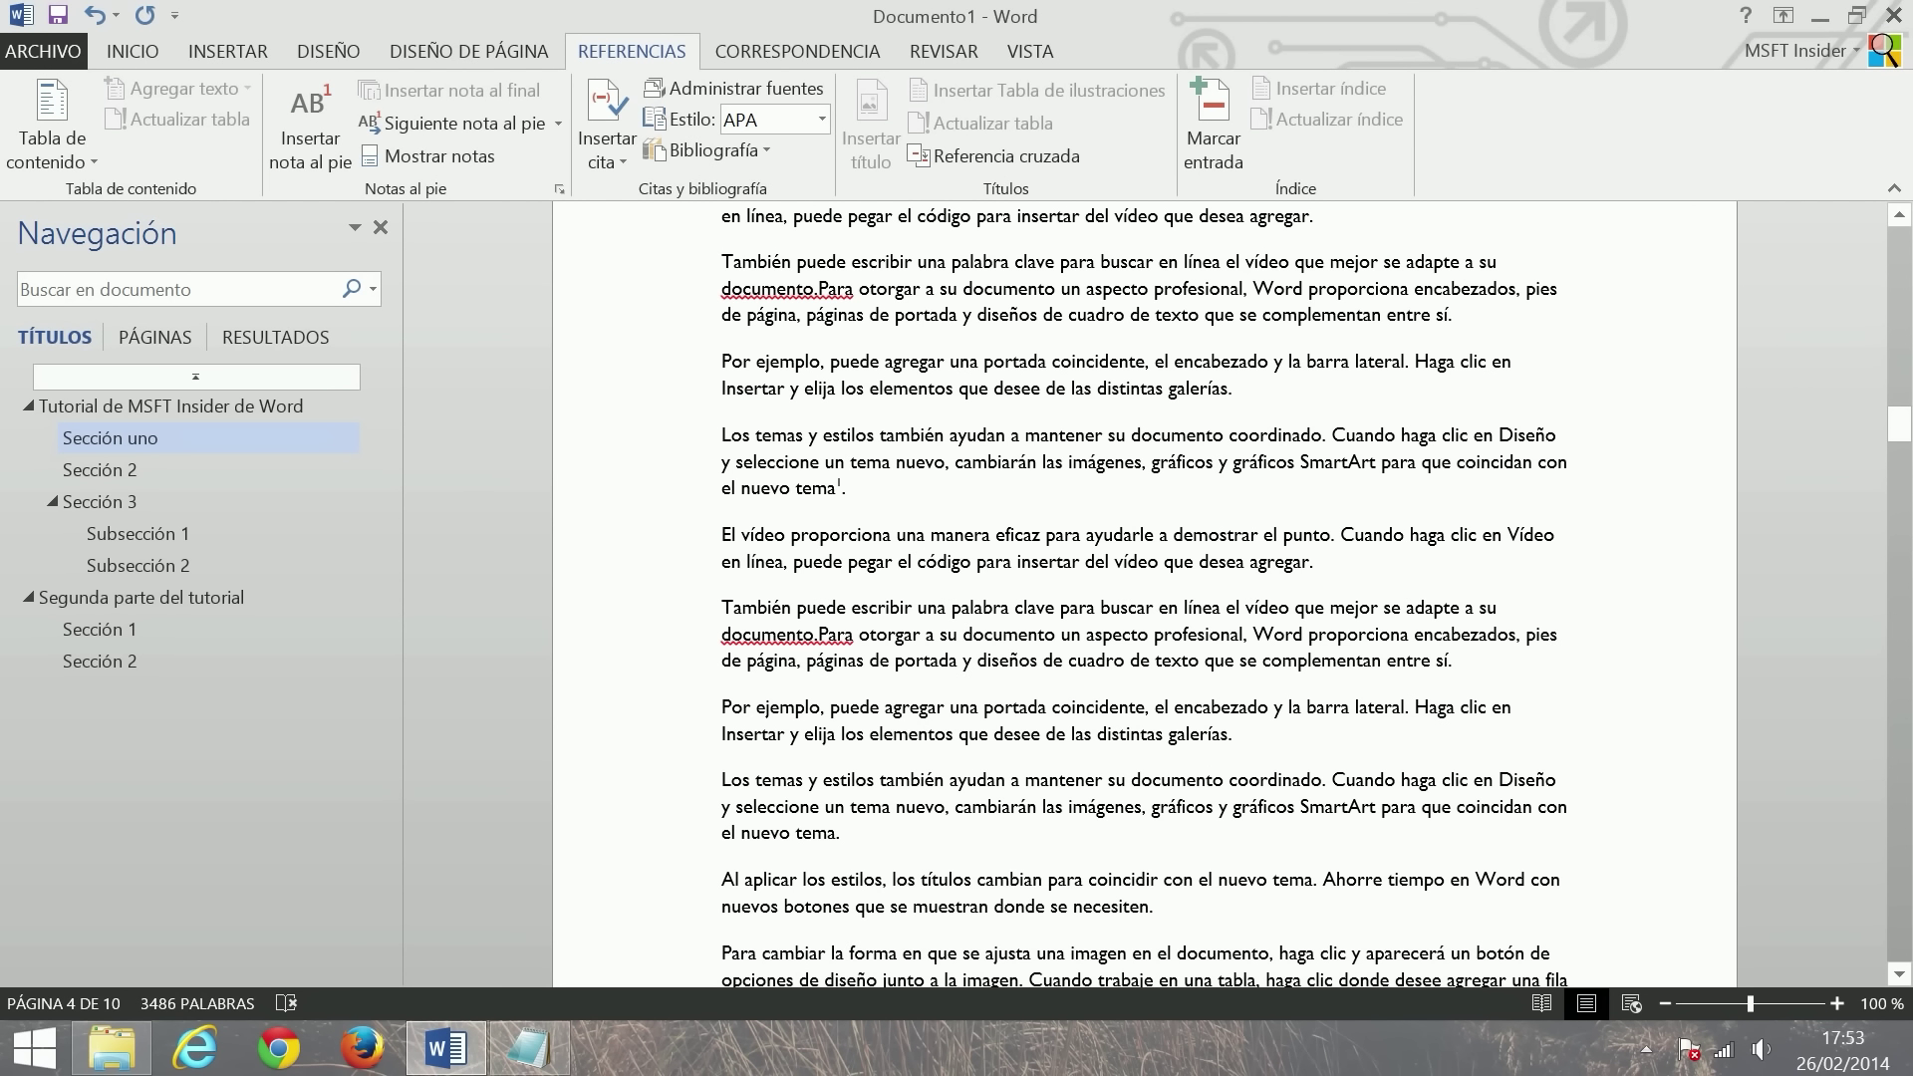
pyautogui.doubleClick(839, 484)
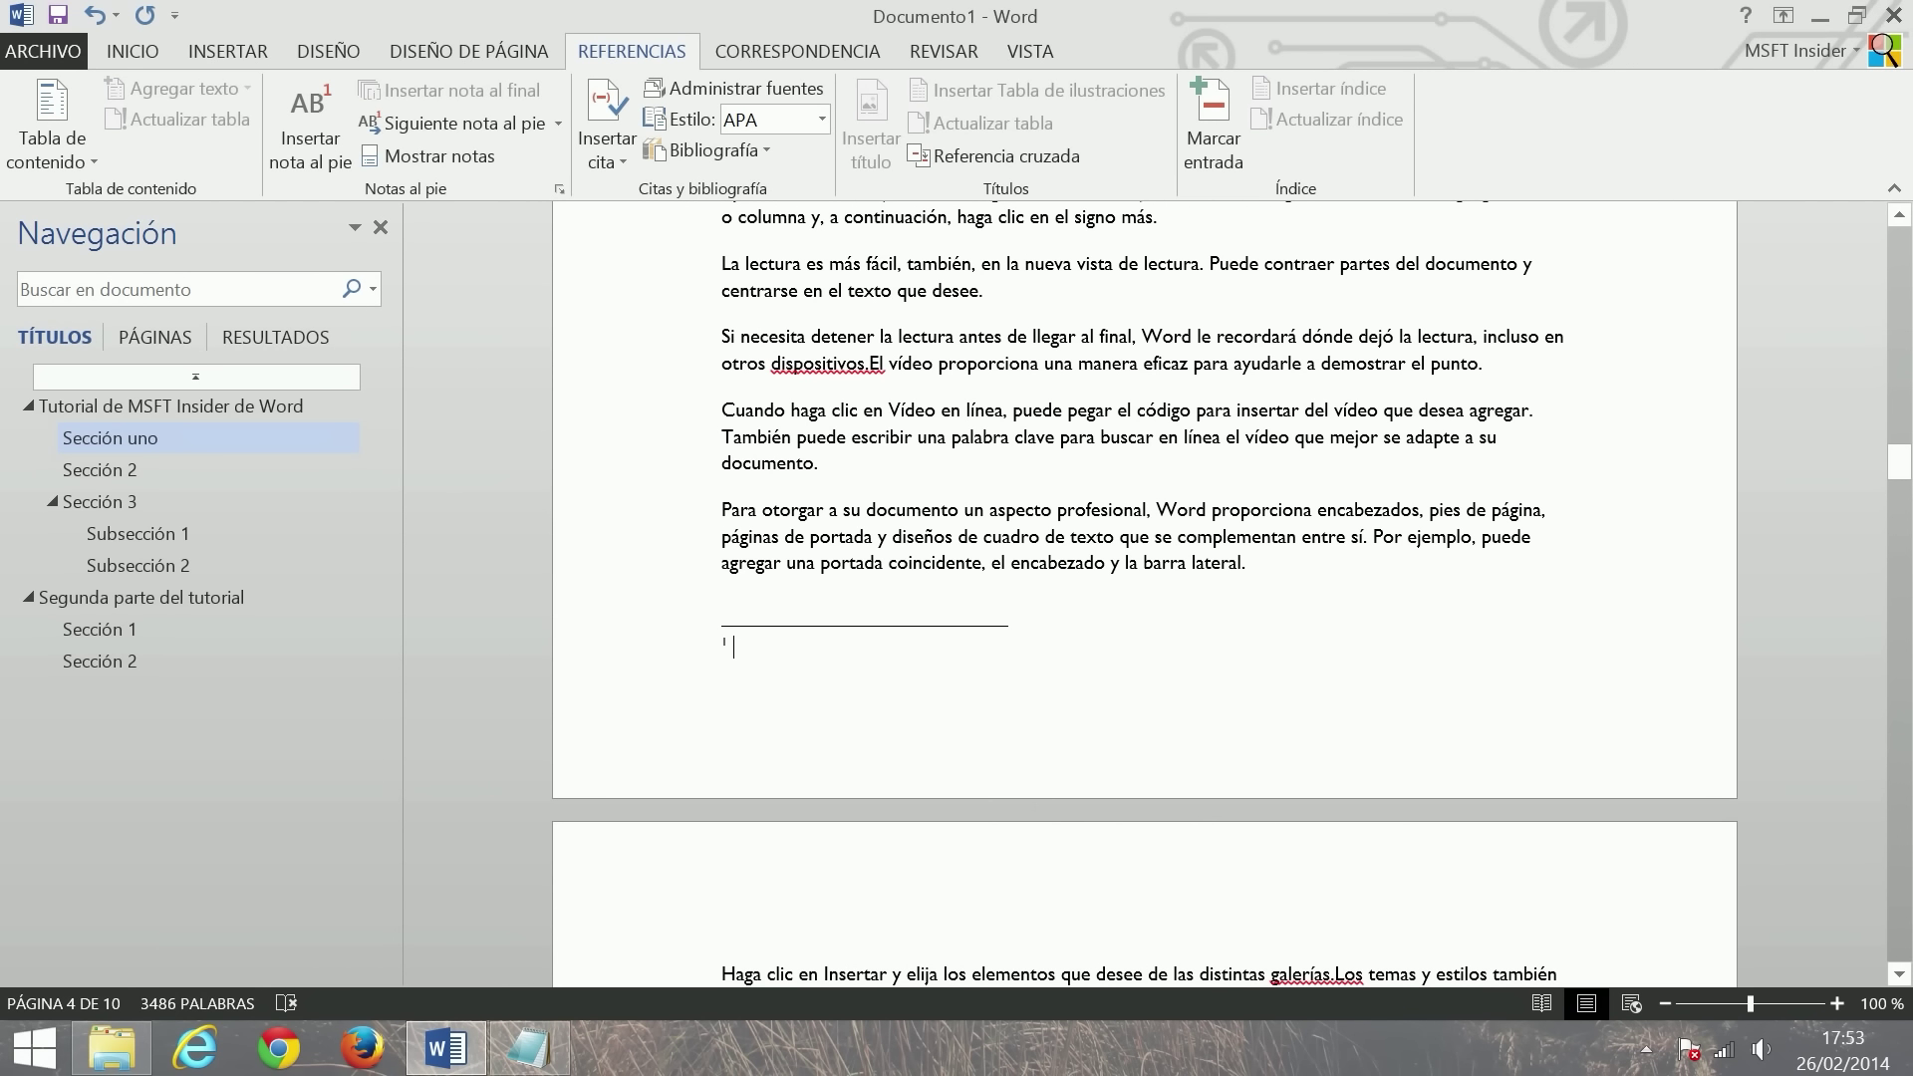
pyautogui.write('E')
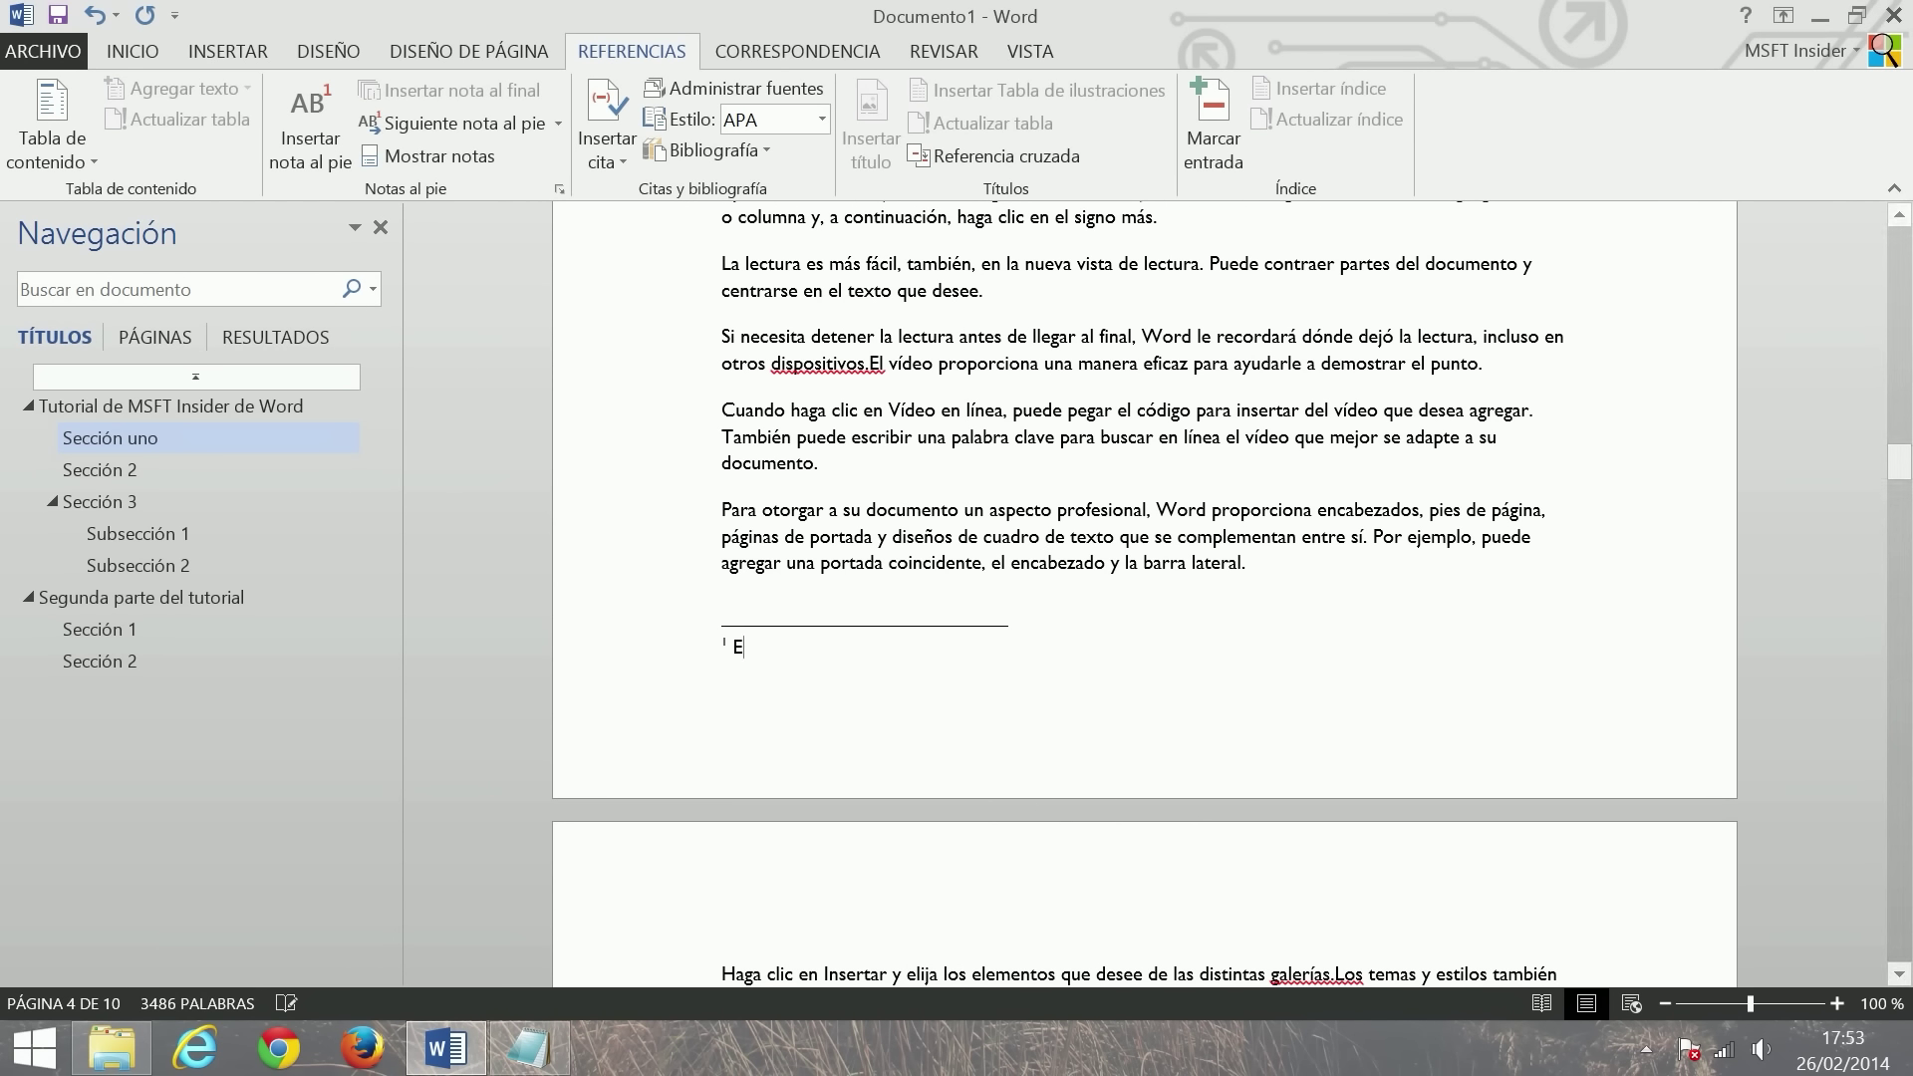
pyautogui.write('sto es una nota al pie')
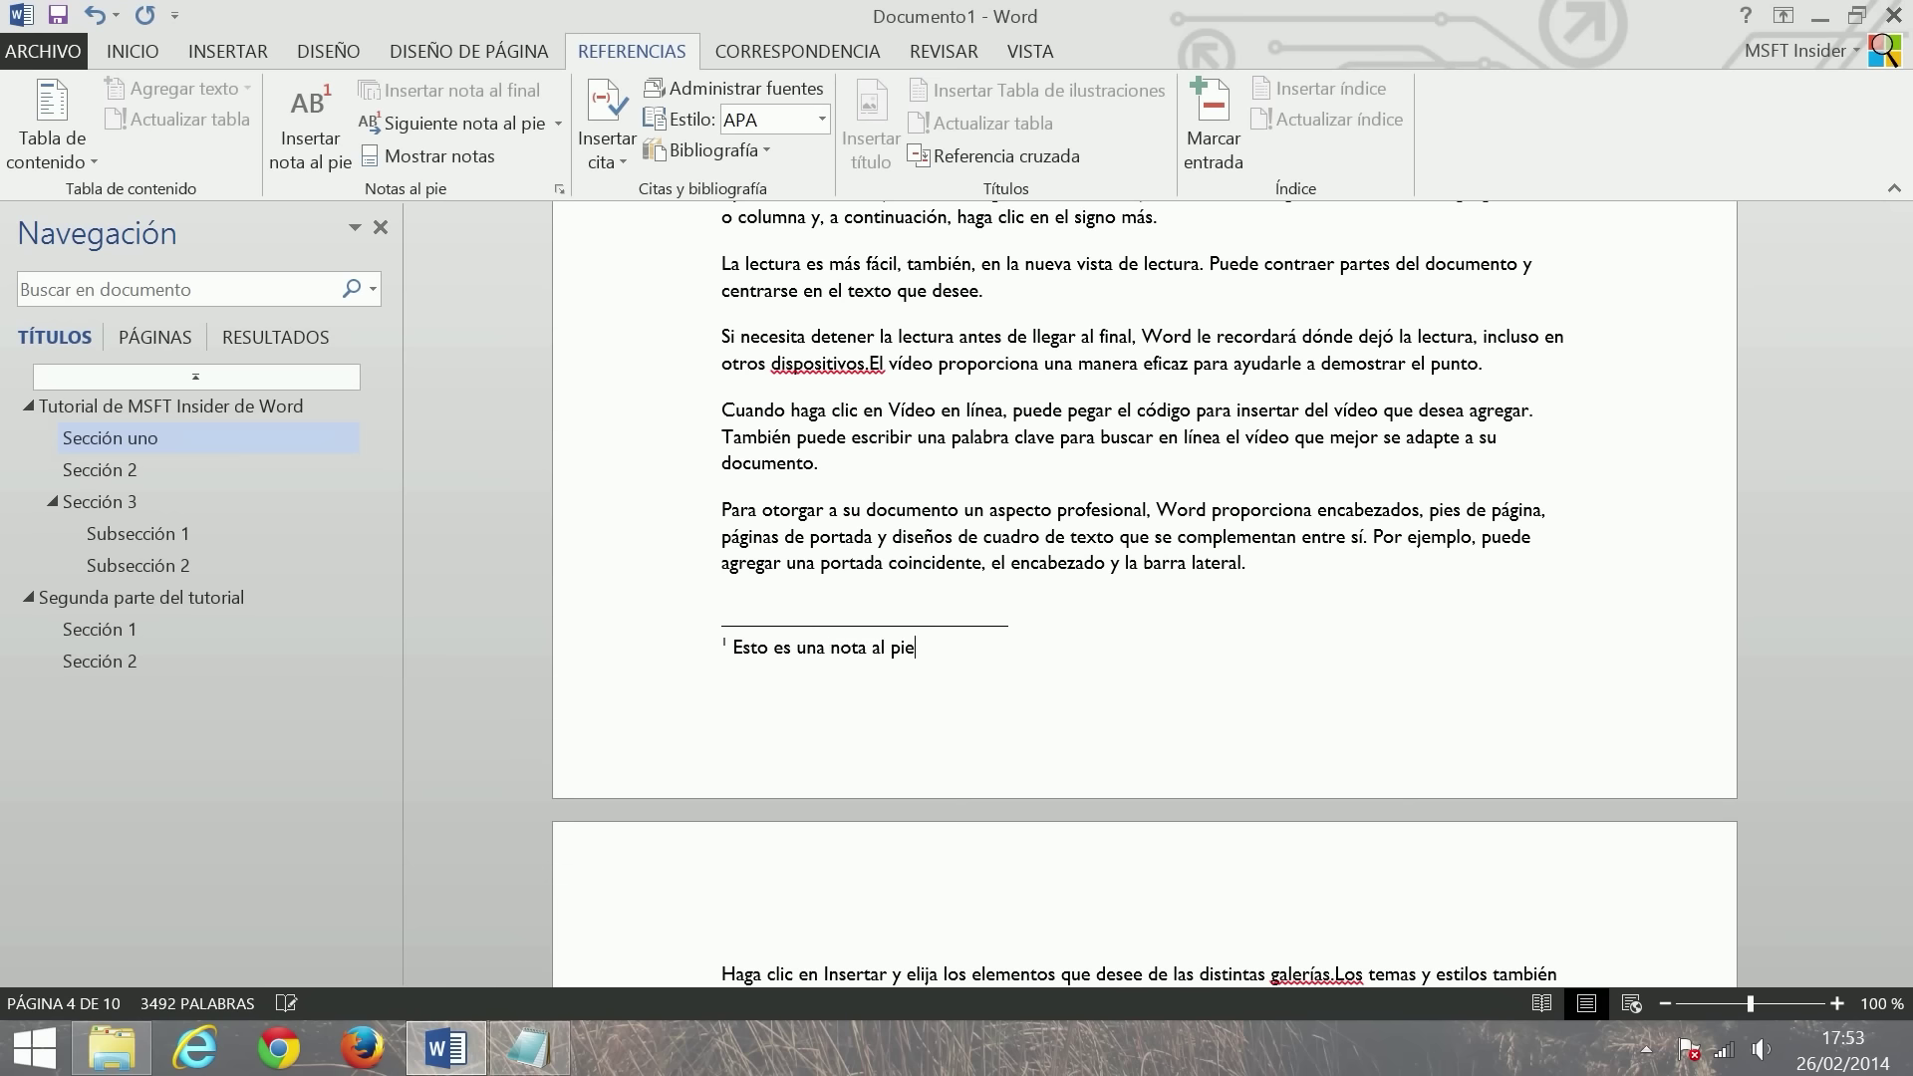
pyautogui.scroll(5, 1144, 588)
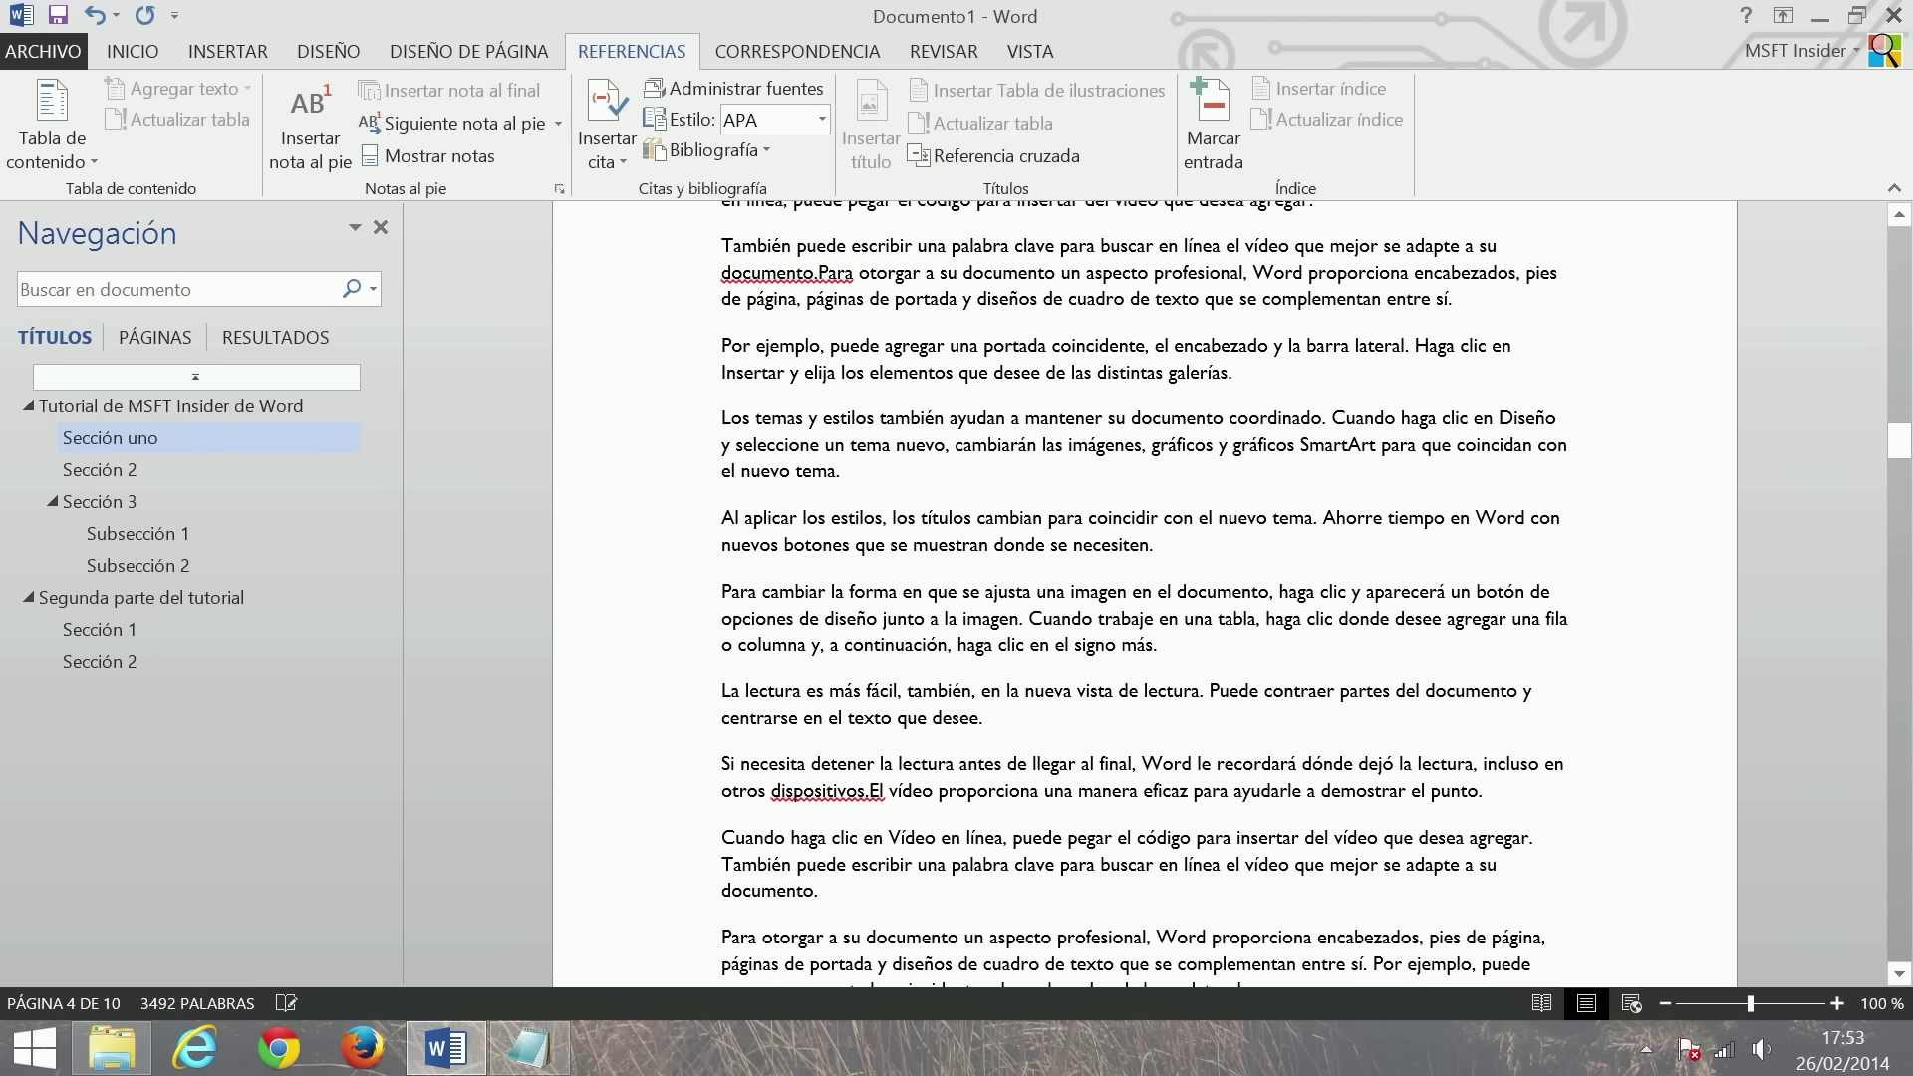
pyautogui.scroll(-3, 1144, 588)
pyautogui.scroll(-1, 1143, 587)
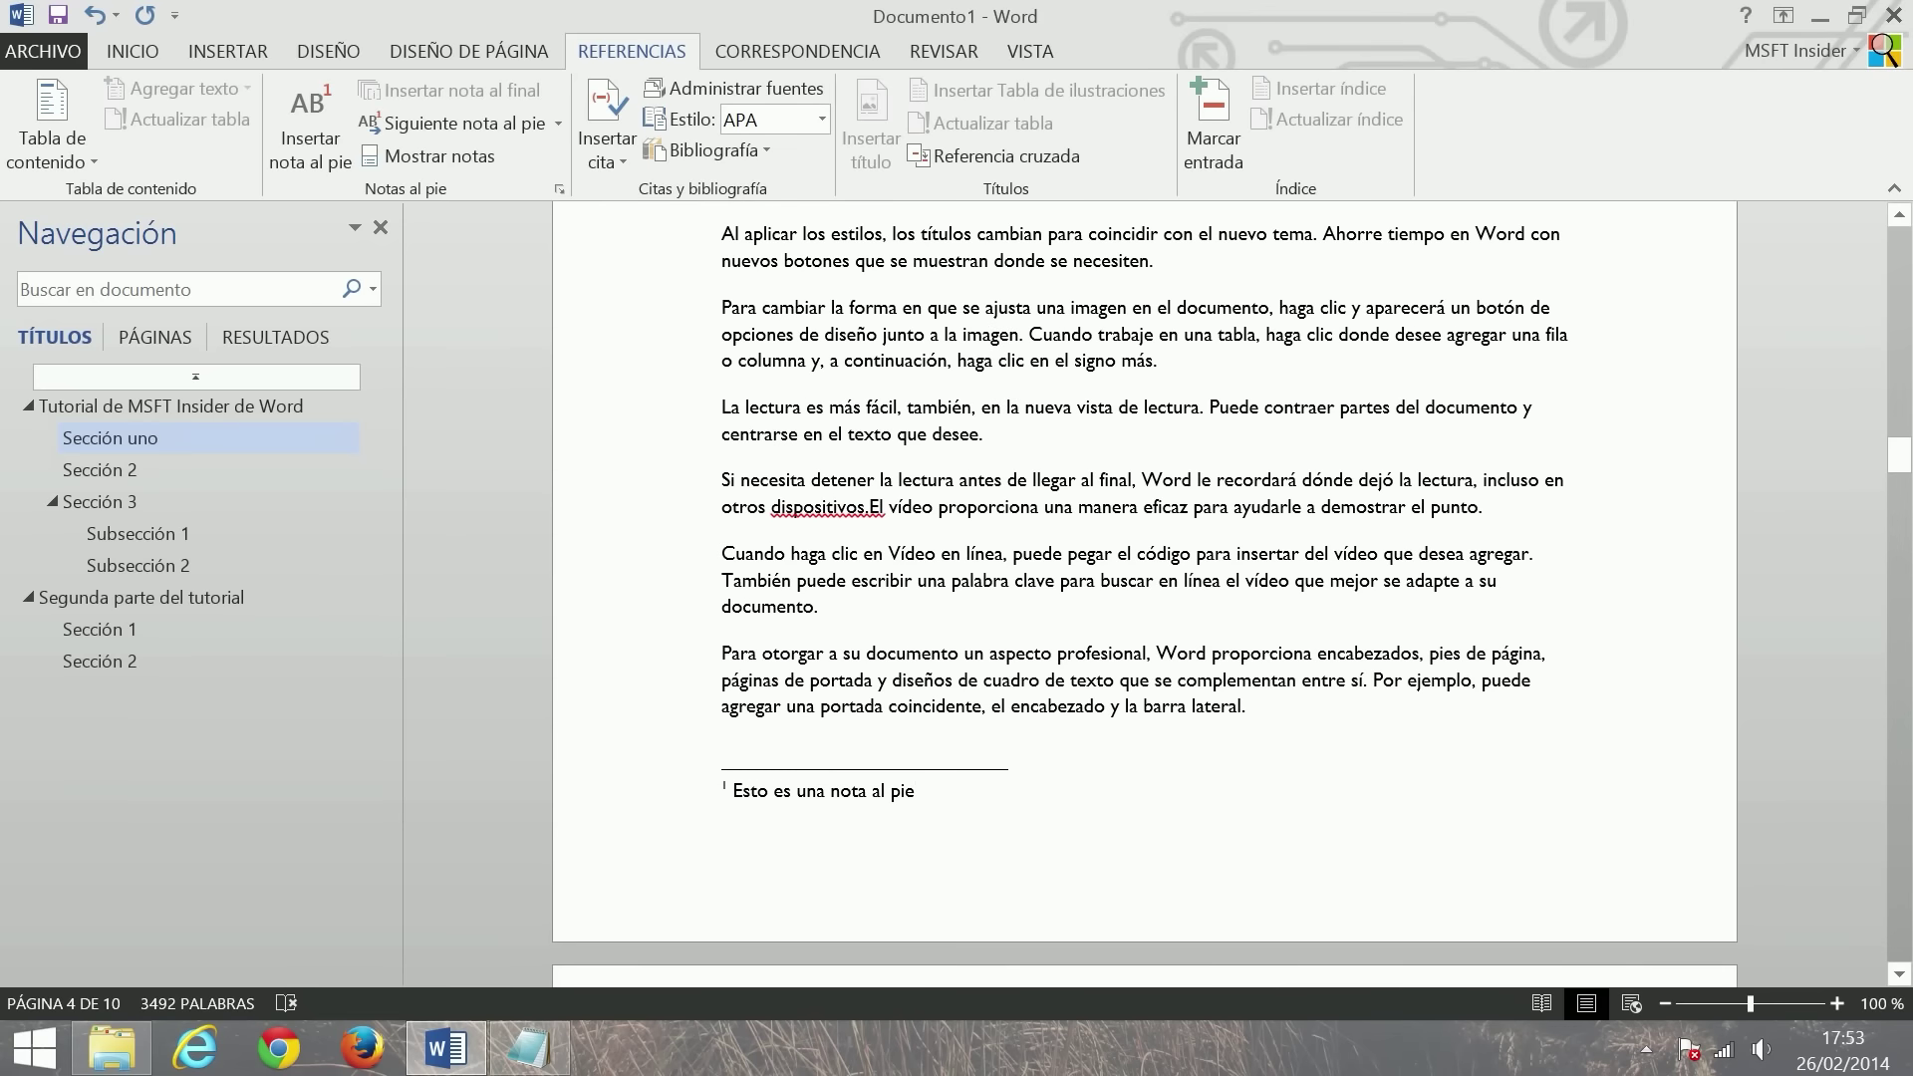
# - Add footnotes after 'continuación' and 'imagen', the last reading 'Otra nota al pie mas'
pyautogui.click(948, 360)
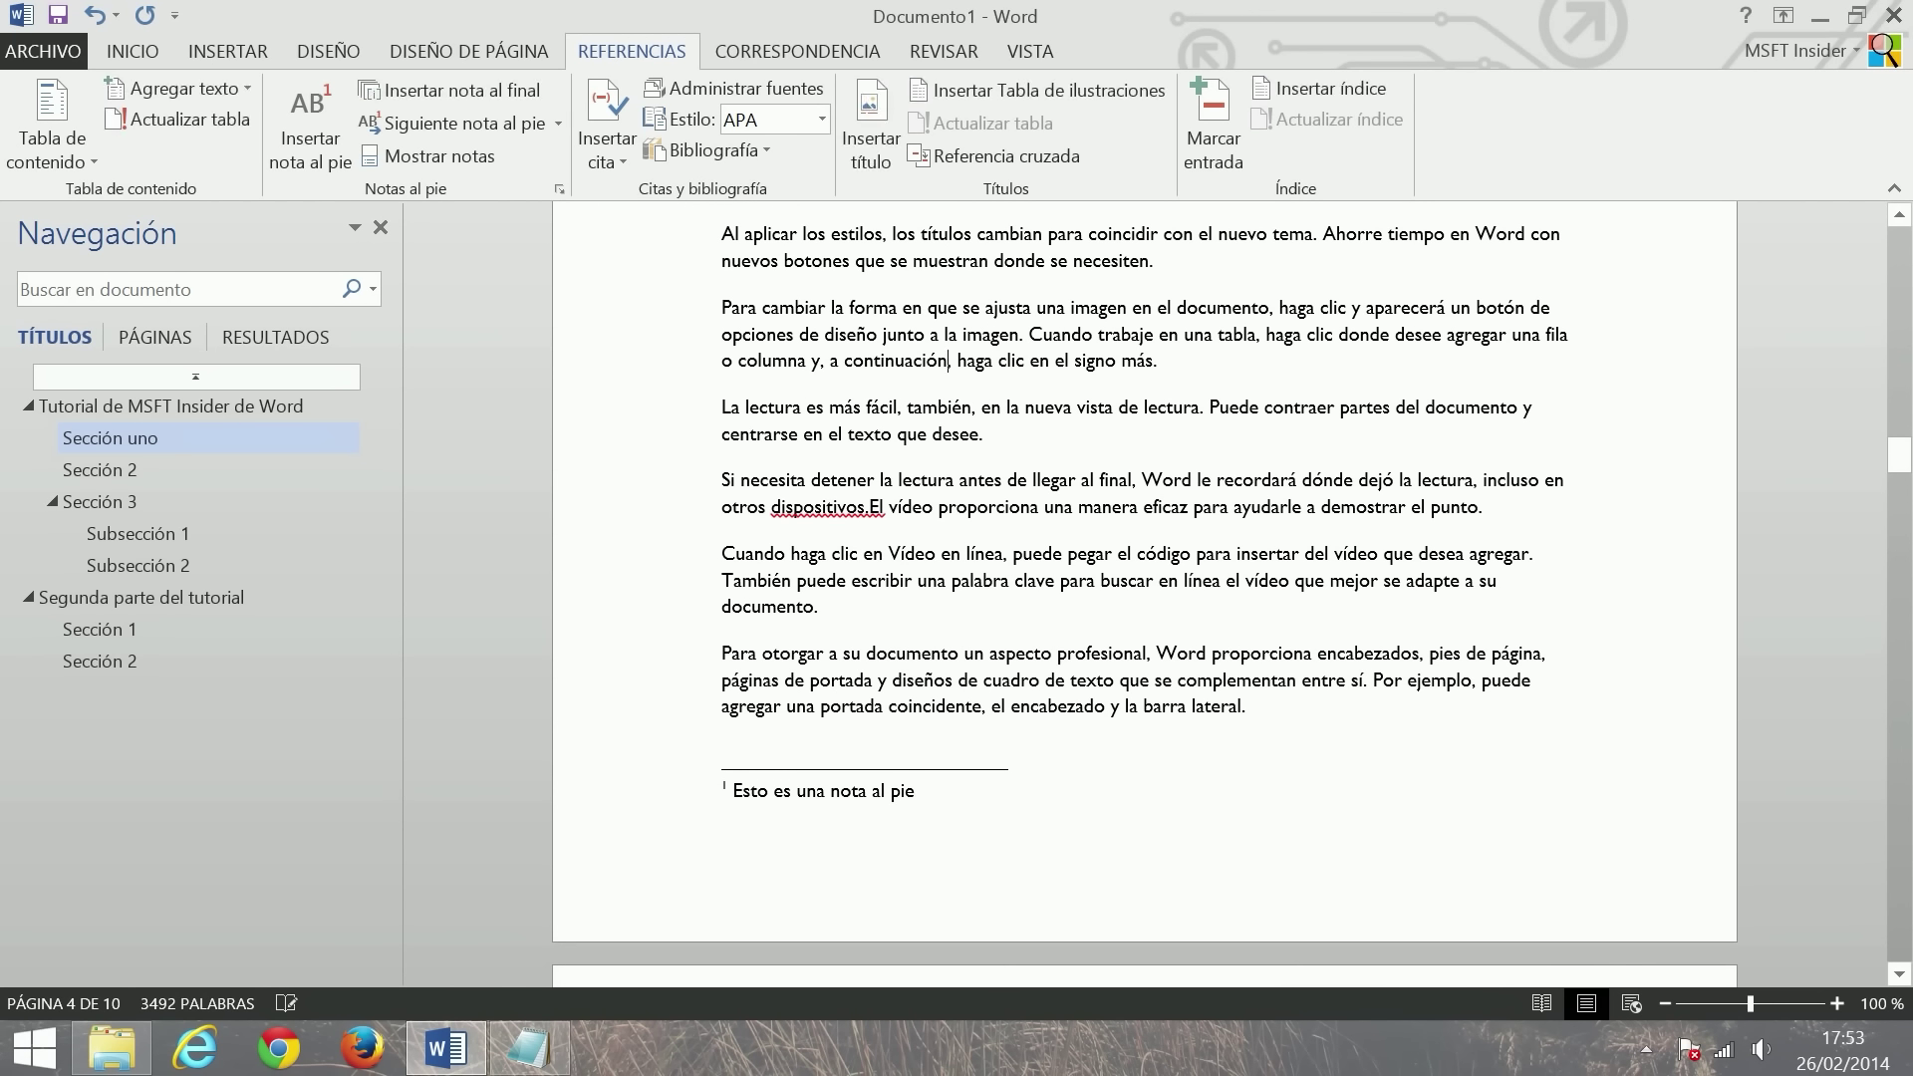
pyautogui.click(317, 133)
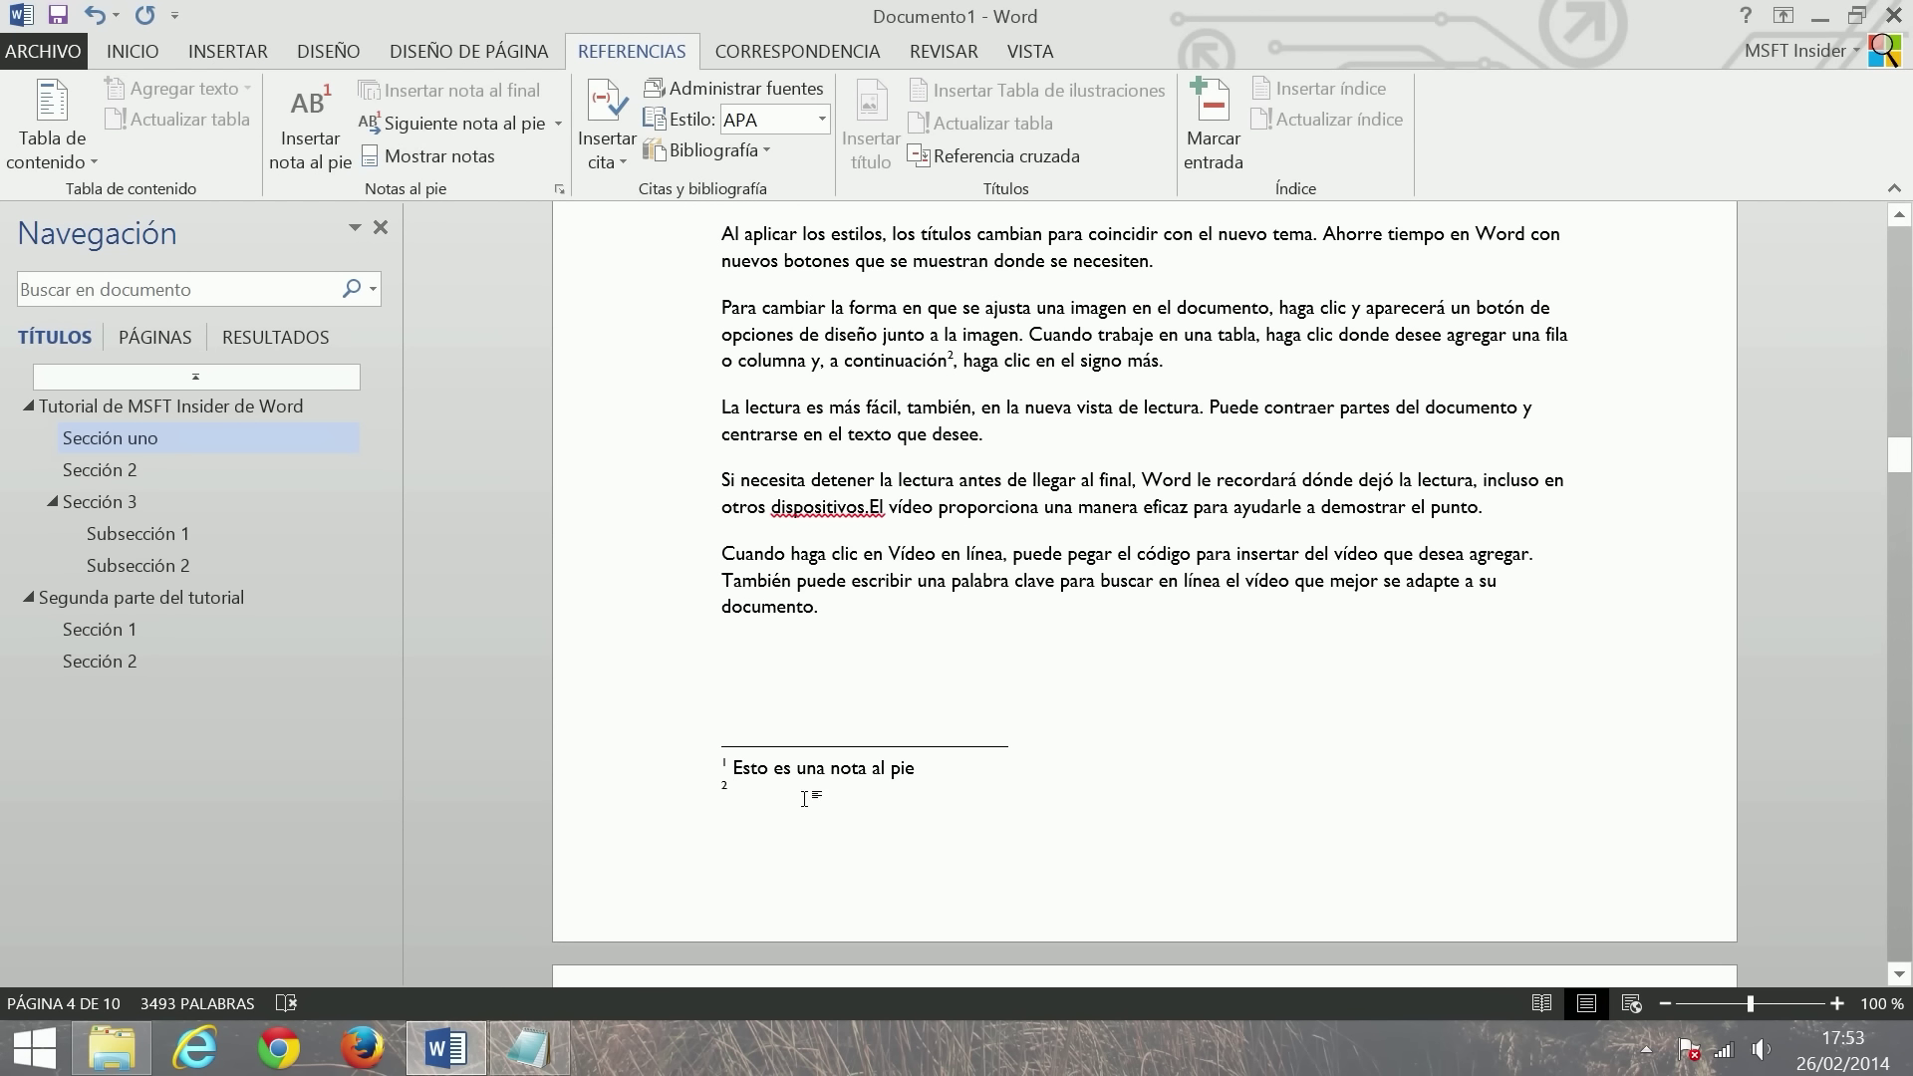
pyautogui.write('Esto')
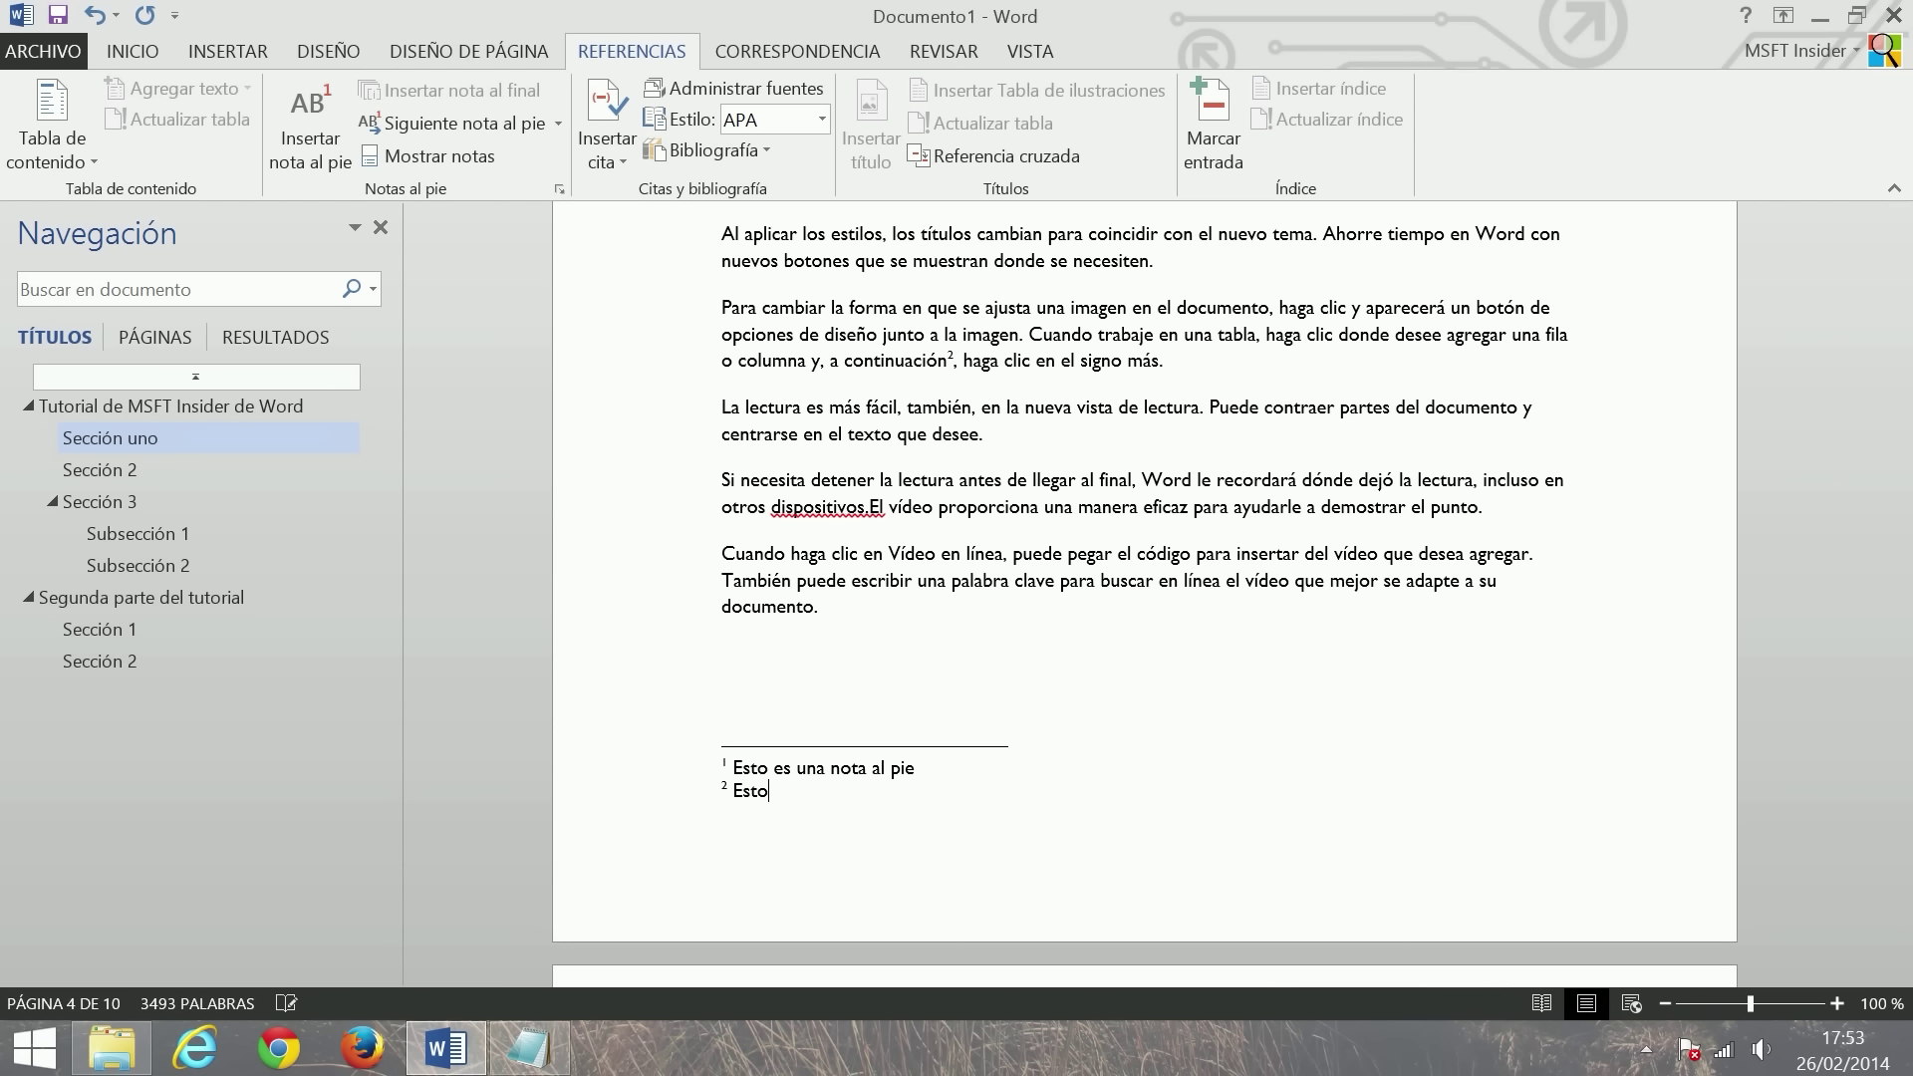
pyautogui.write(' es otra nota al pie')
pyautogui.hotkey('shift', 'F5')
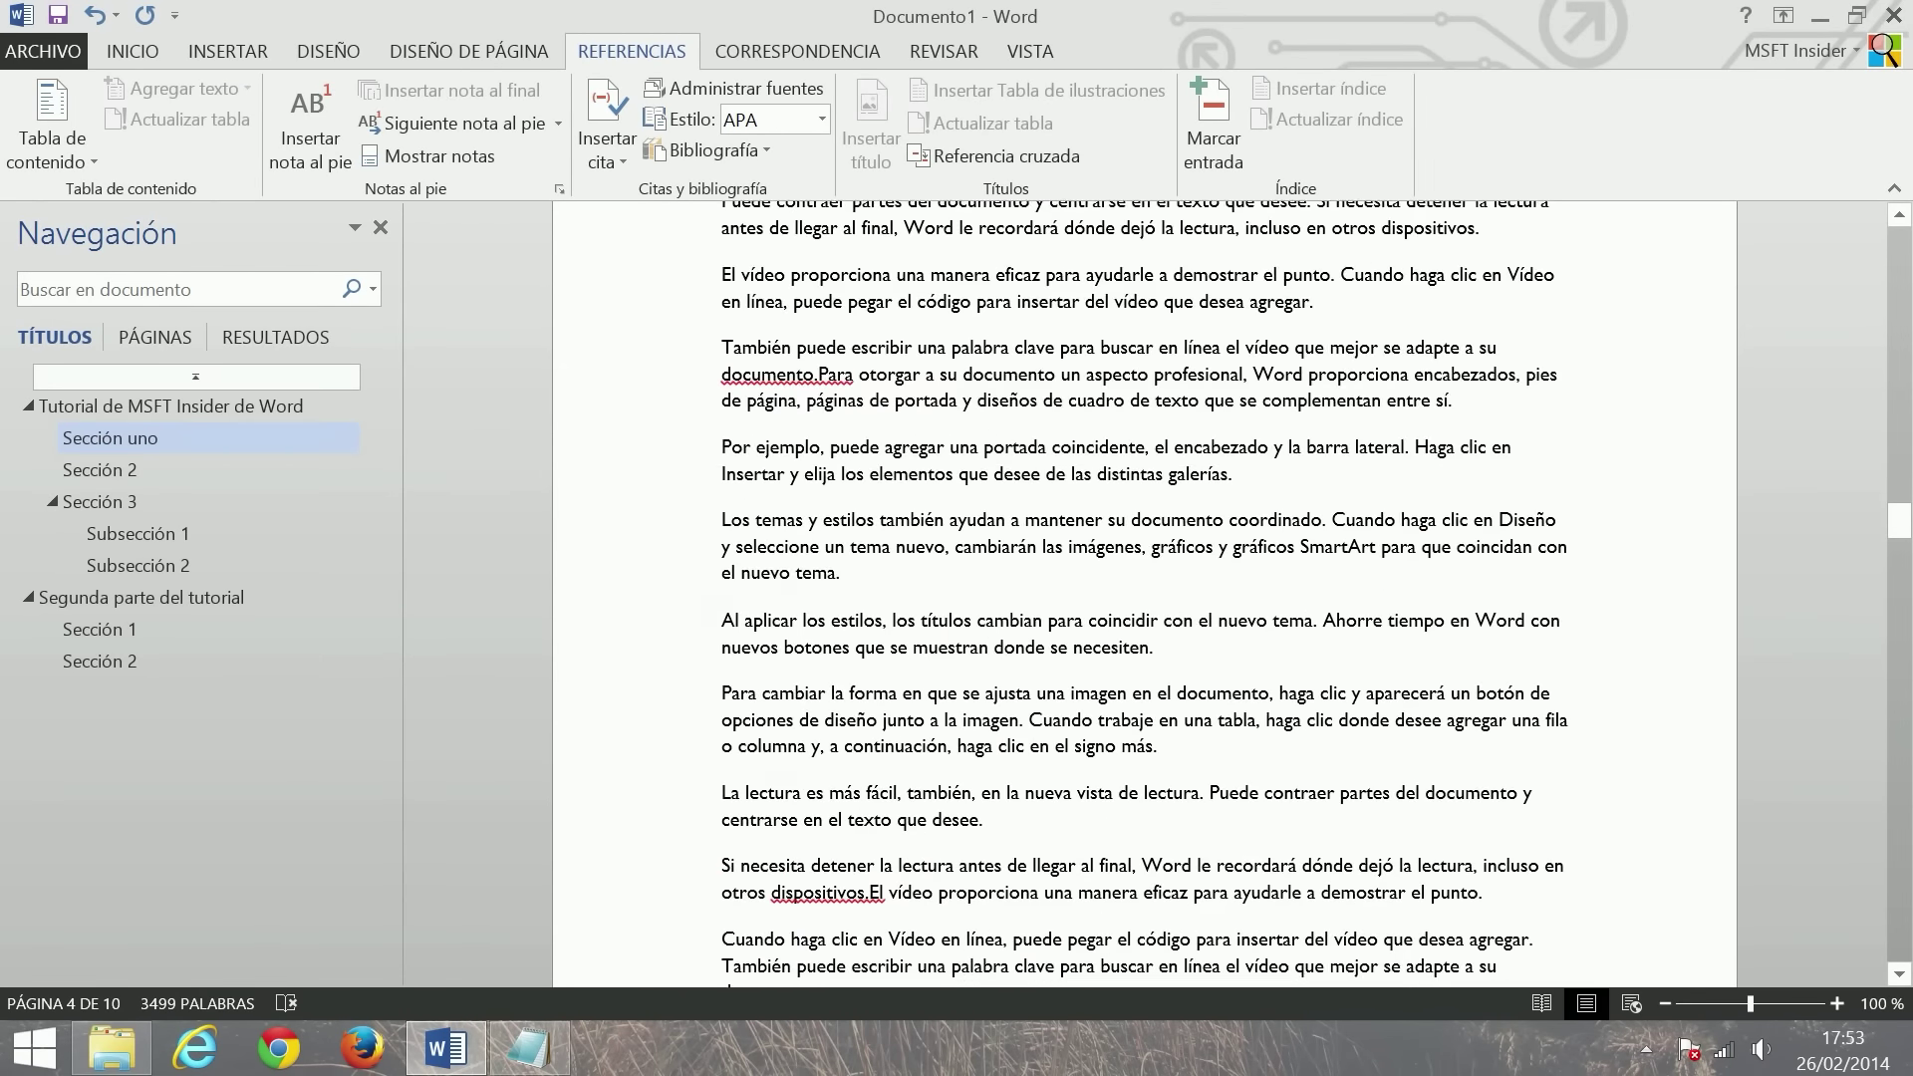
pyautogui.click(310, 122)
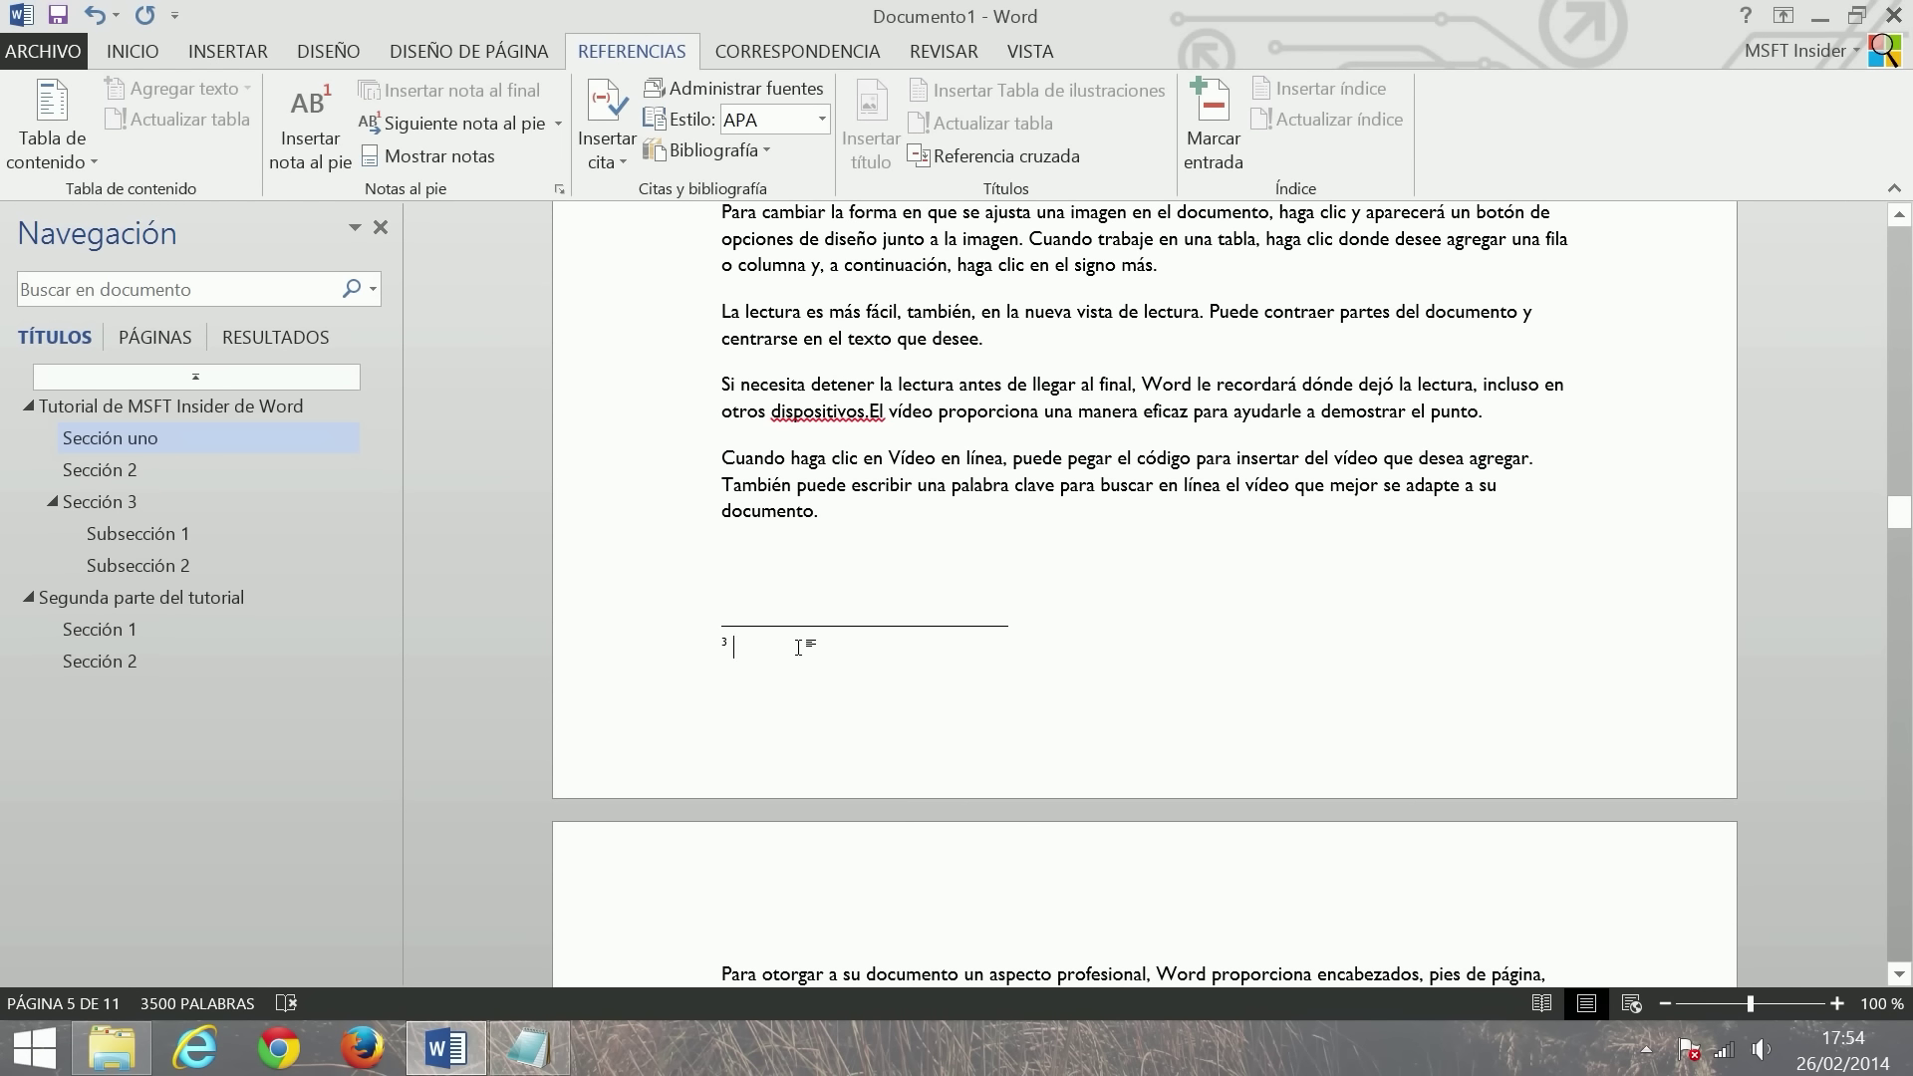
pyautogui.write('Otra nota al pie mas')
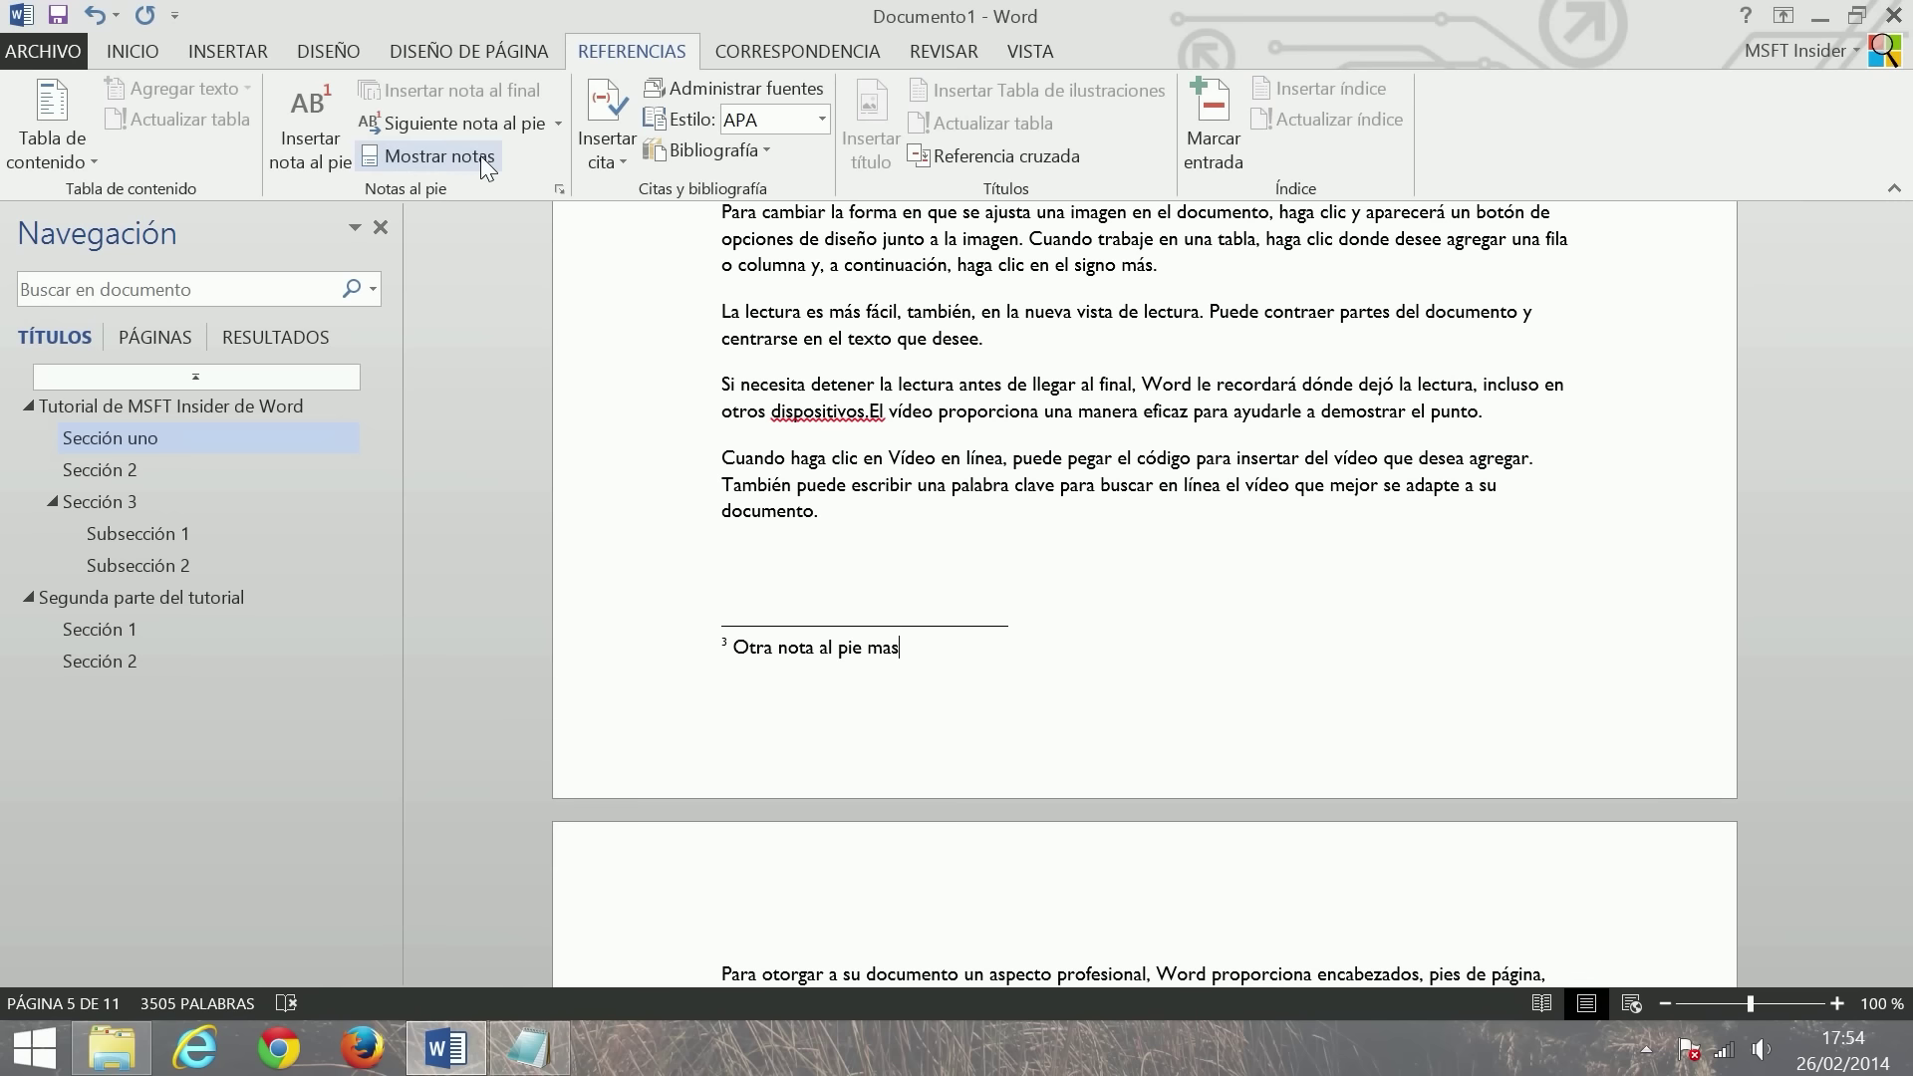
# - Jump back and forth between footnote 3 and its reference in the text
pyautogui.click(448, 155)
pyautogui.click(450, 156)
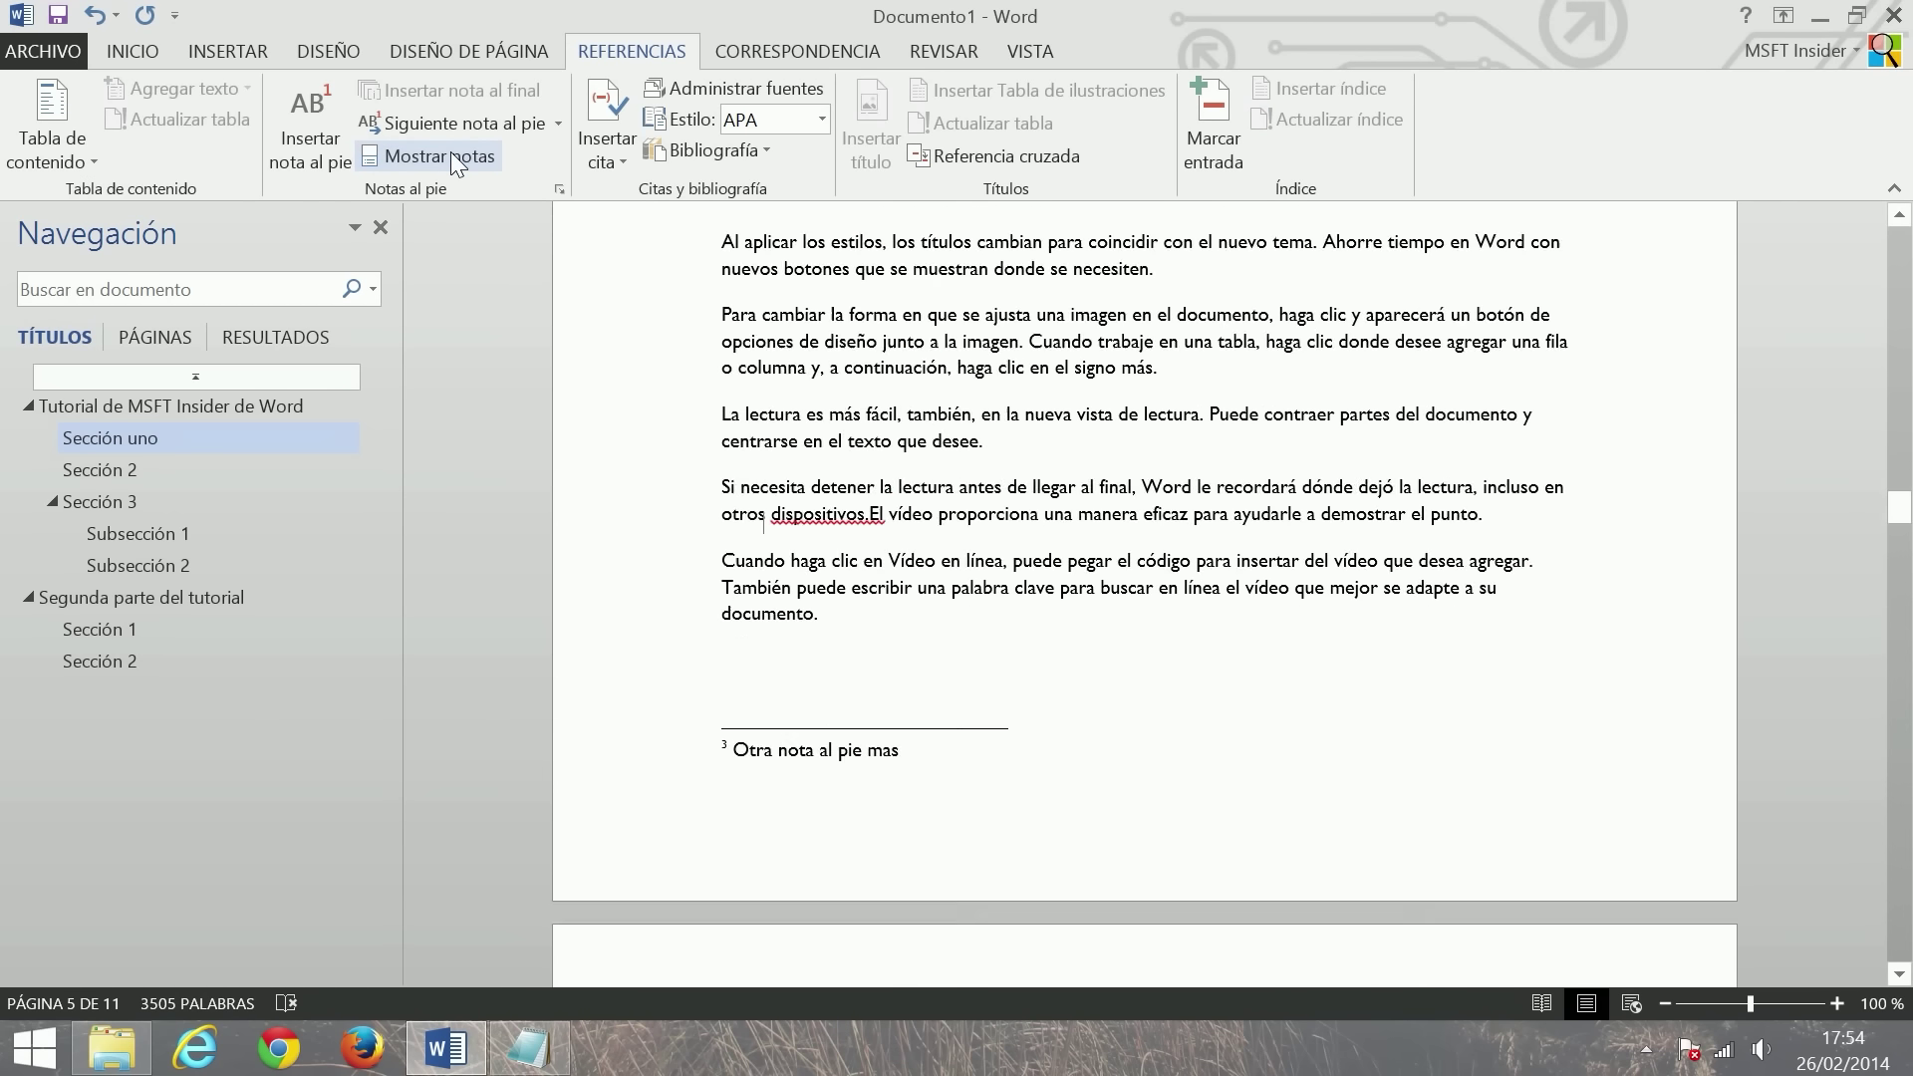
pyautogui.click(451, 155)
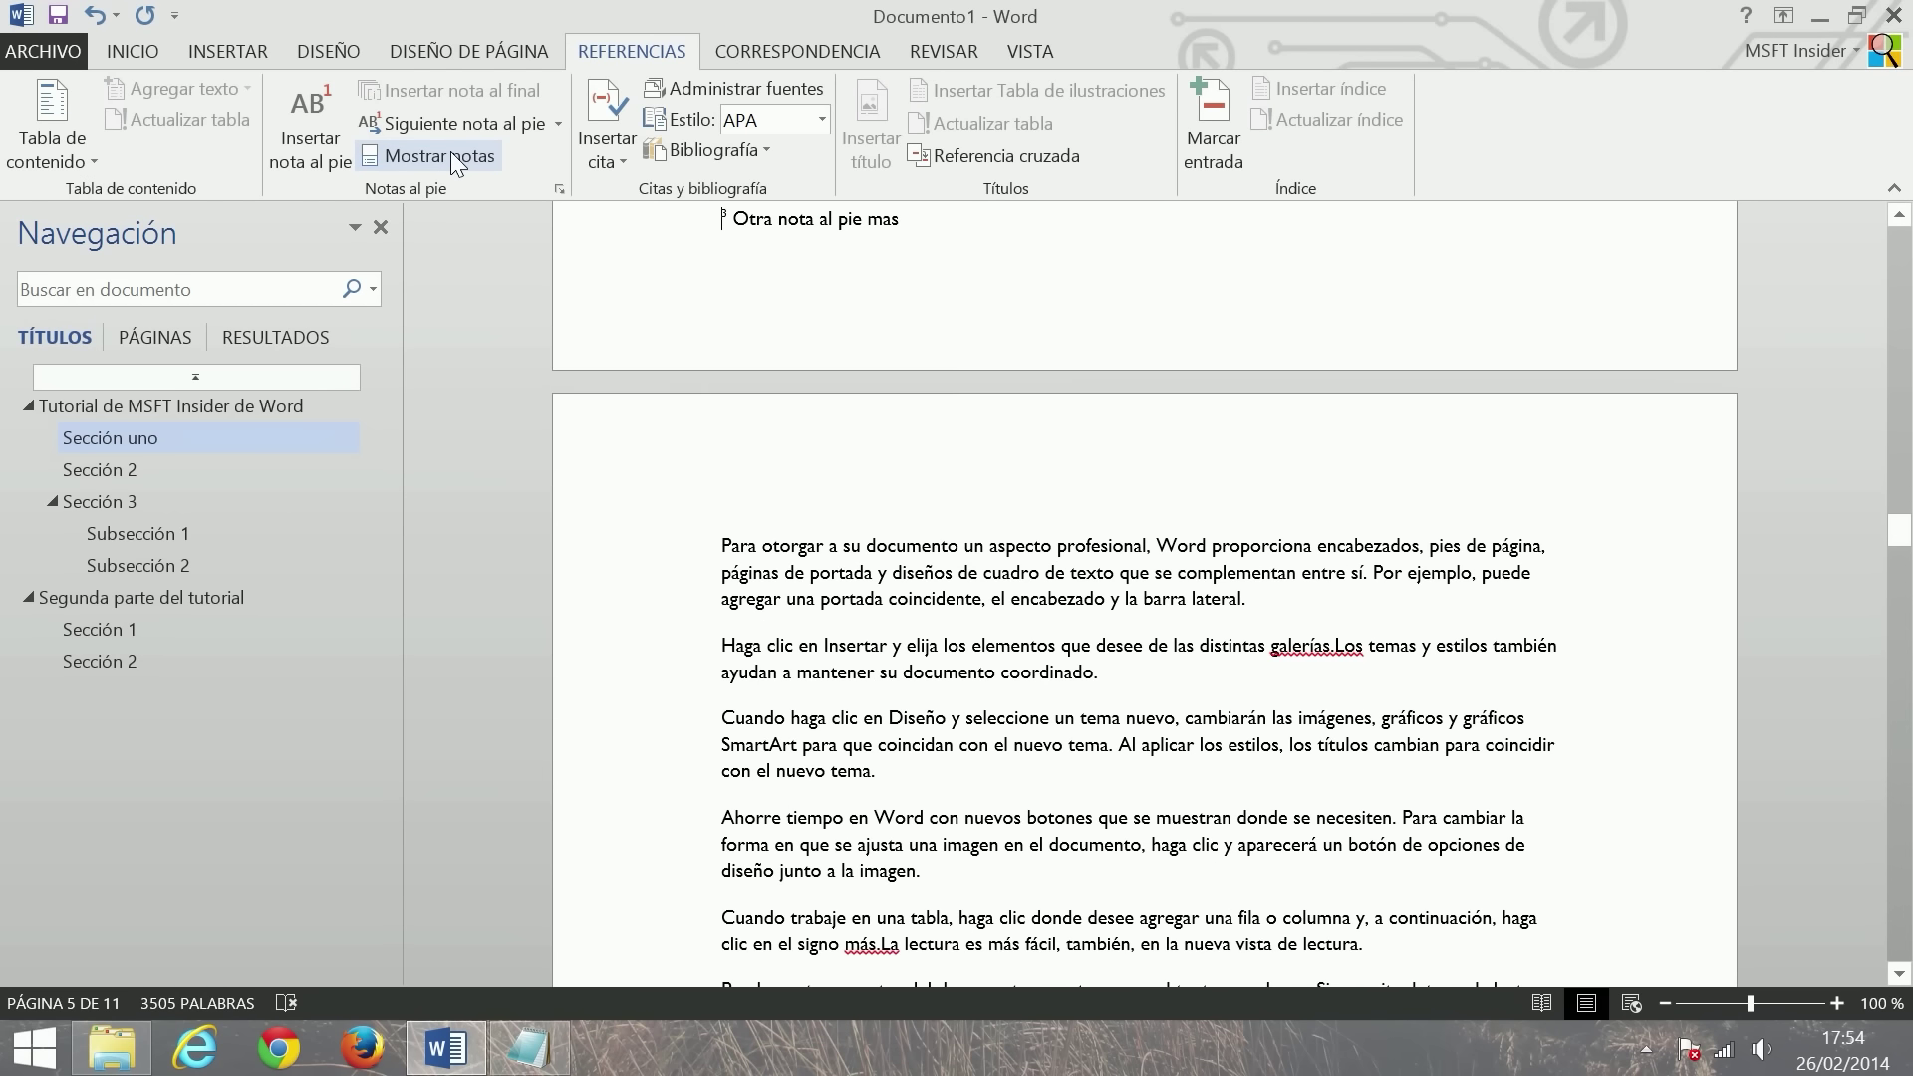
pyautogui.click(450, 155)
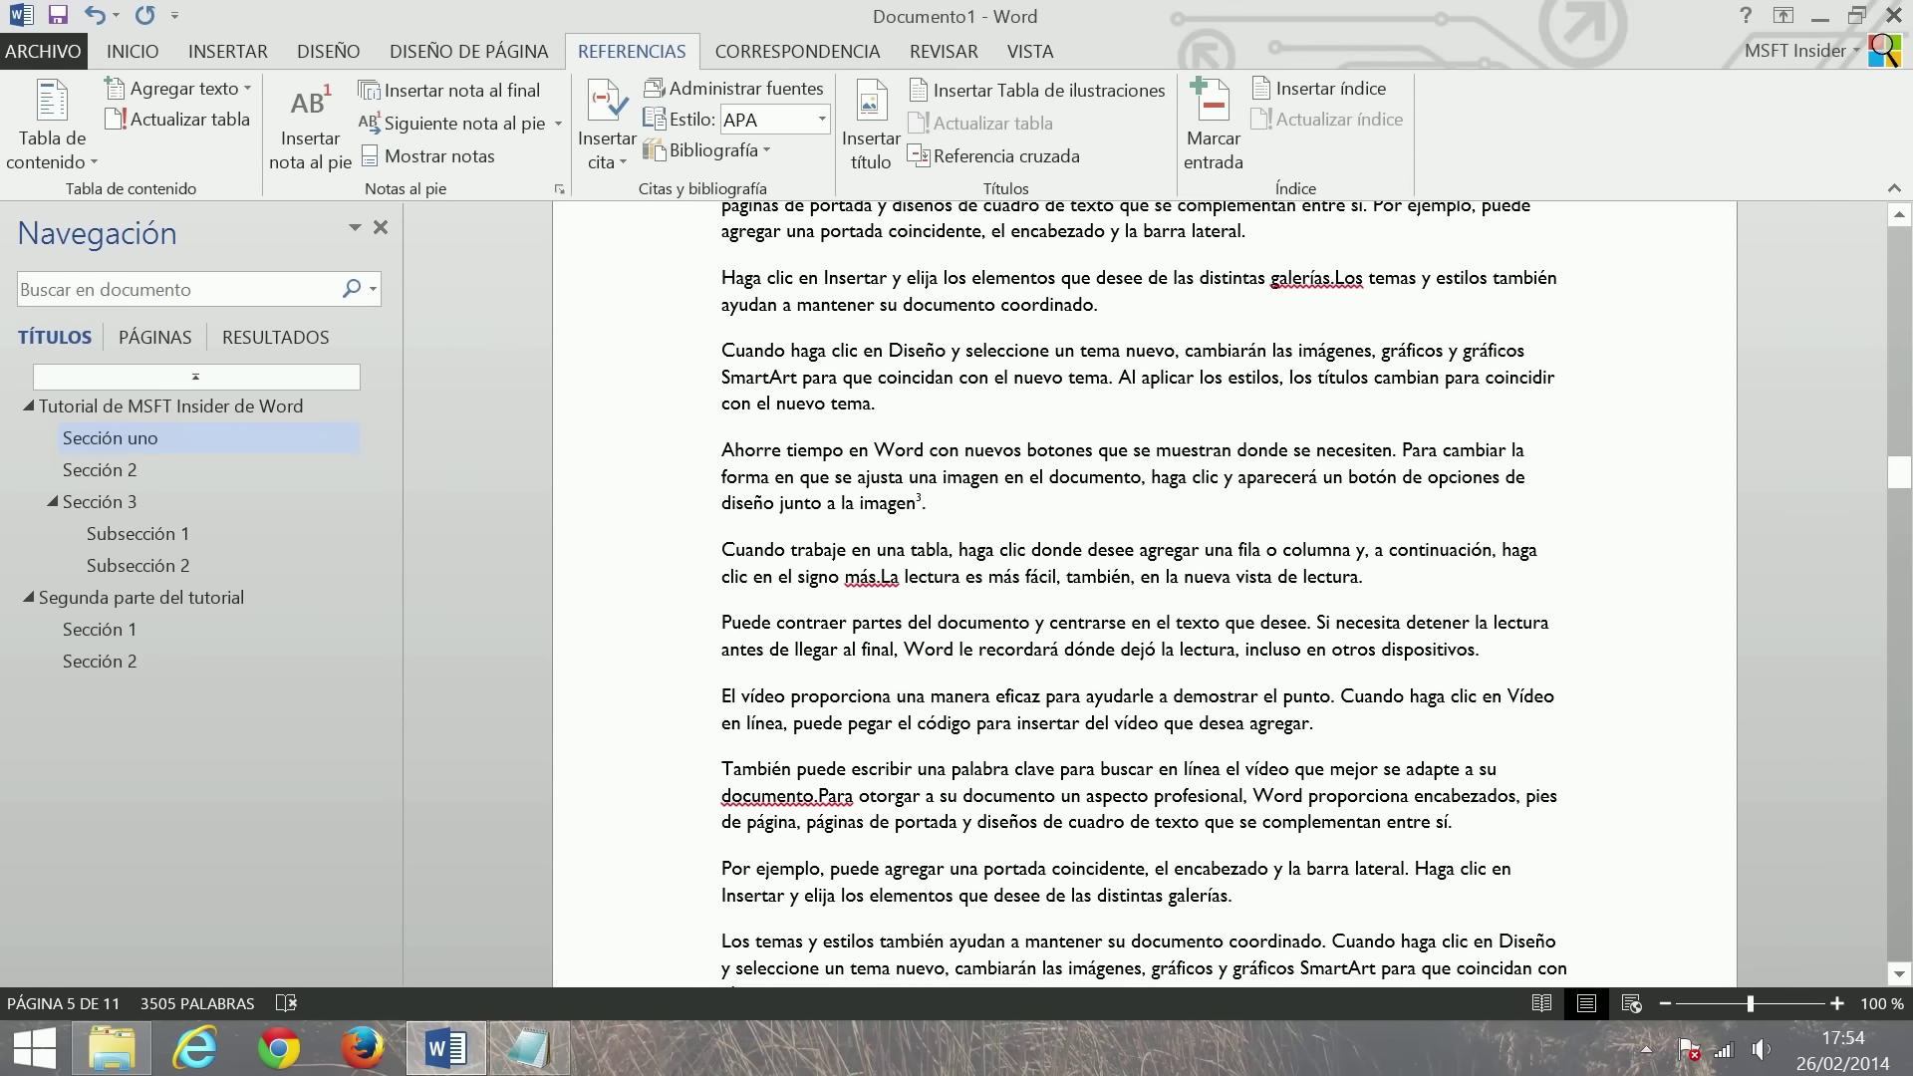
pyautogui.click(438, 155)
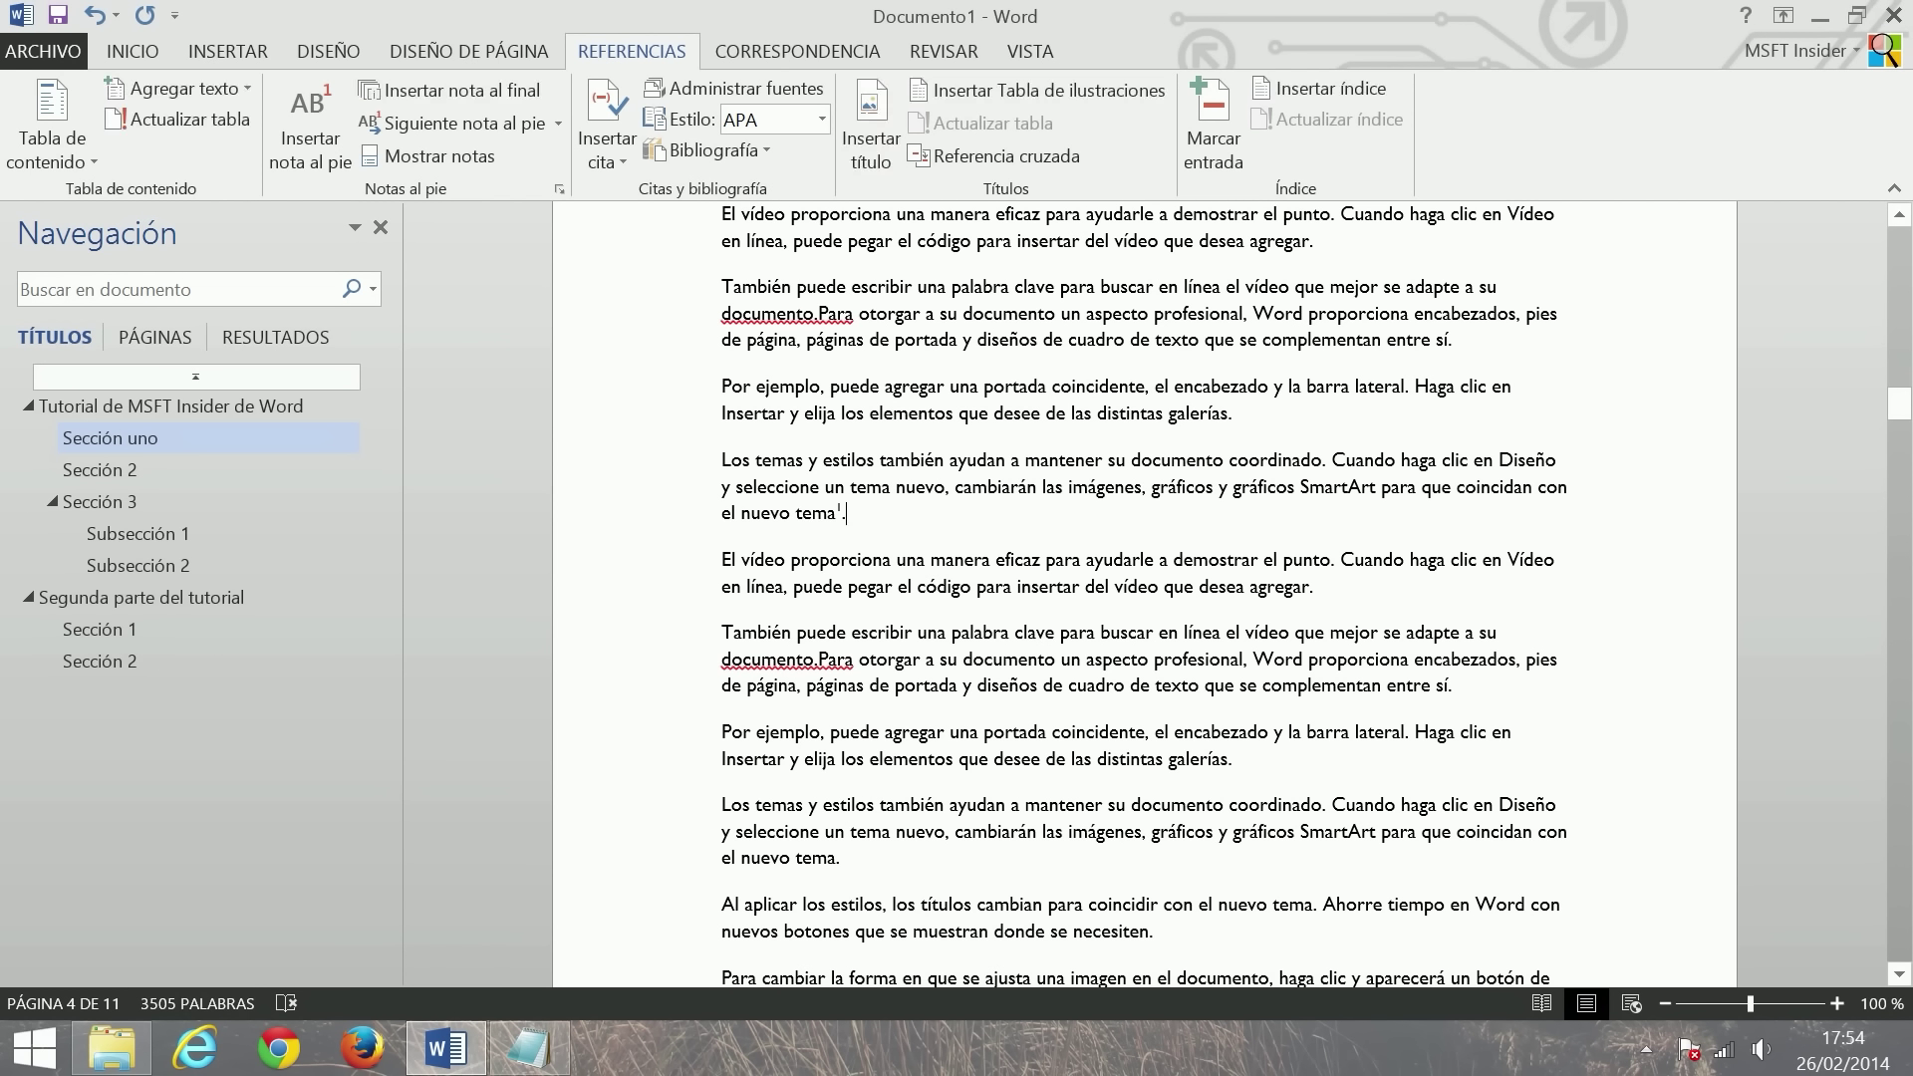
# - After 'el nuevo tema', start a new Libro source with author MSFT Insider
pyautogui.click(612, 150)
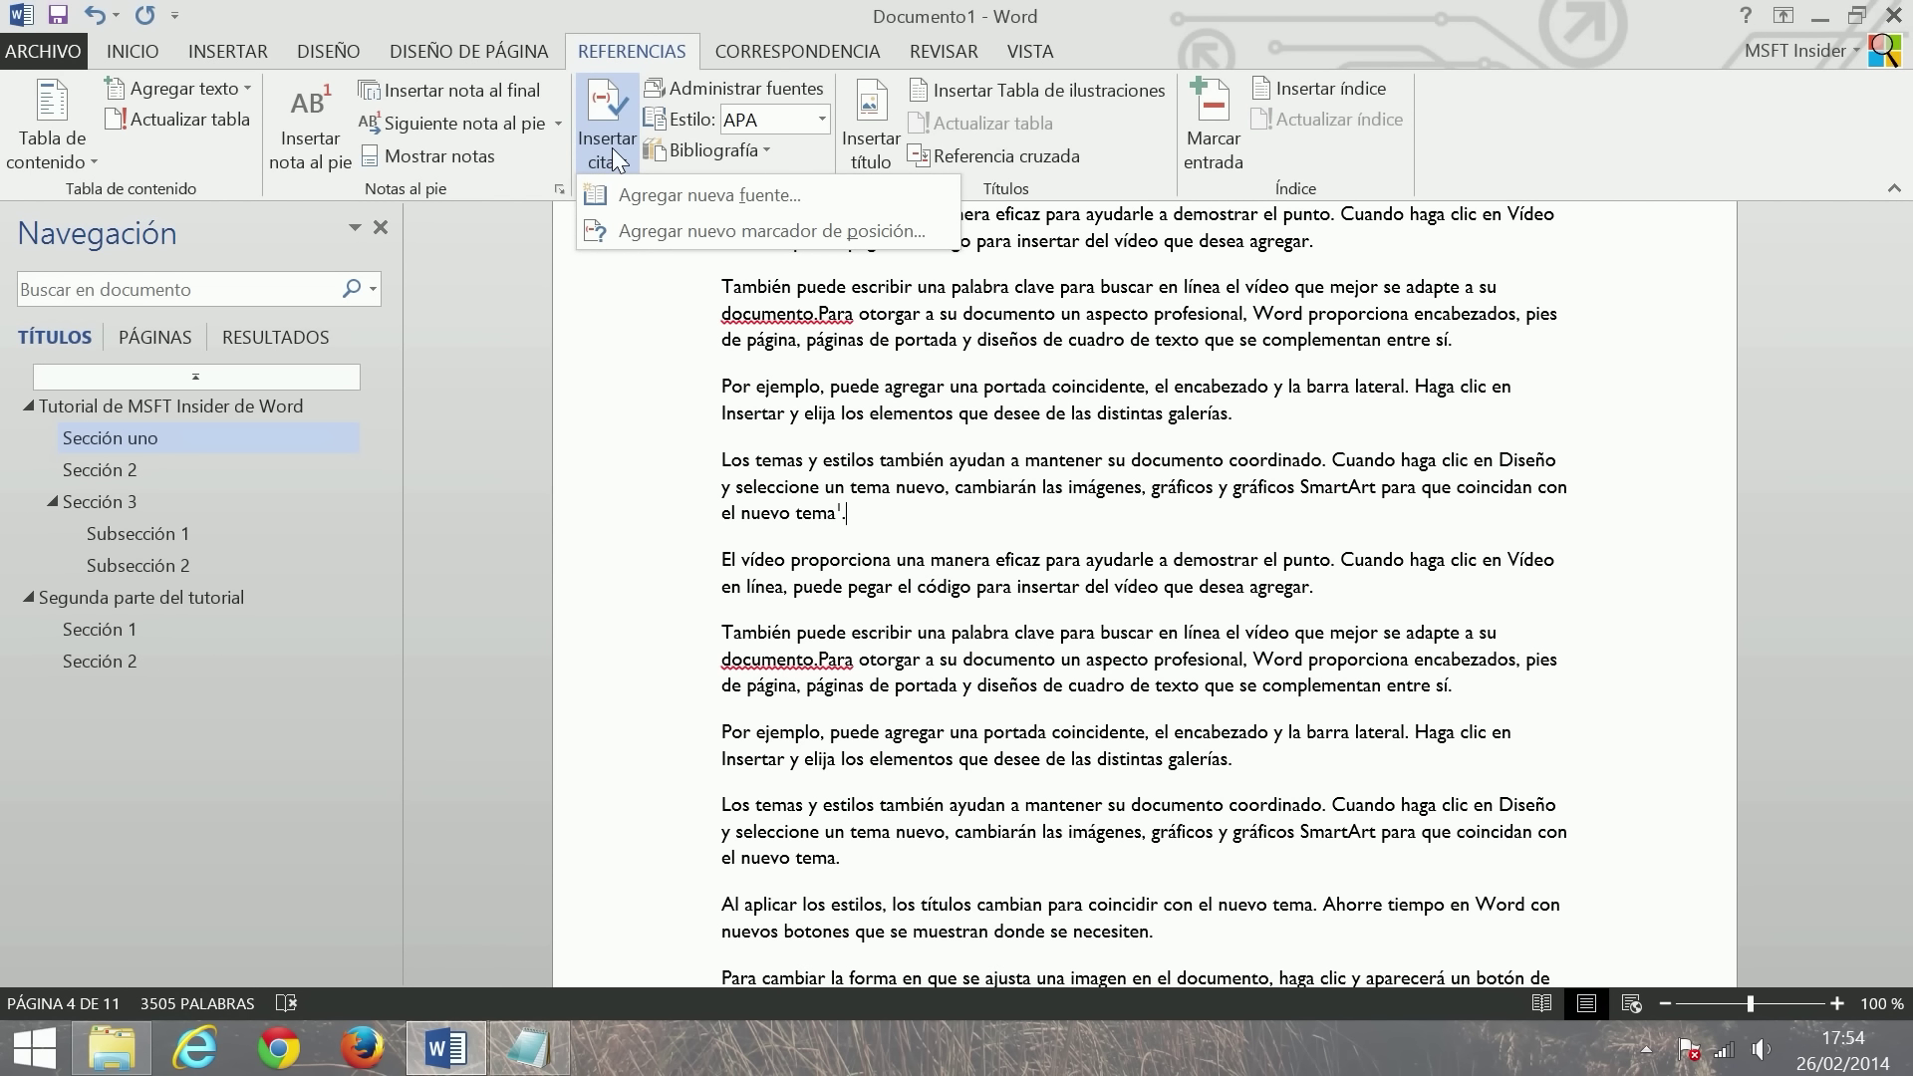
pyautogui.press('Escape')
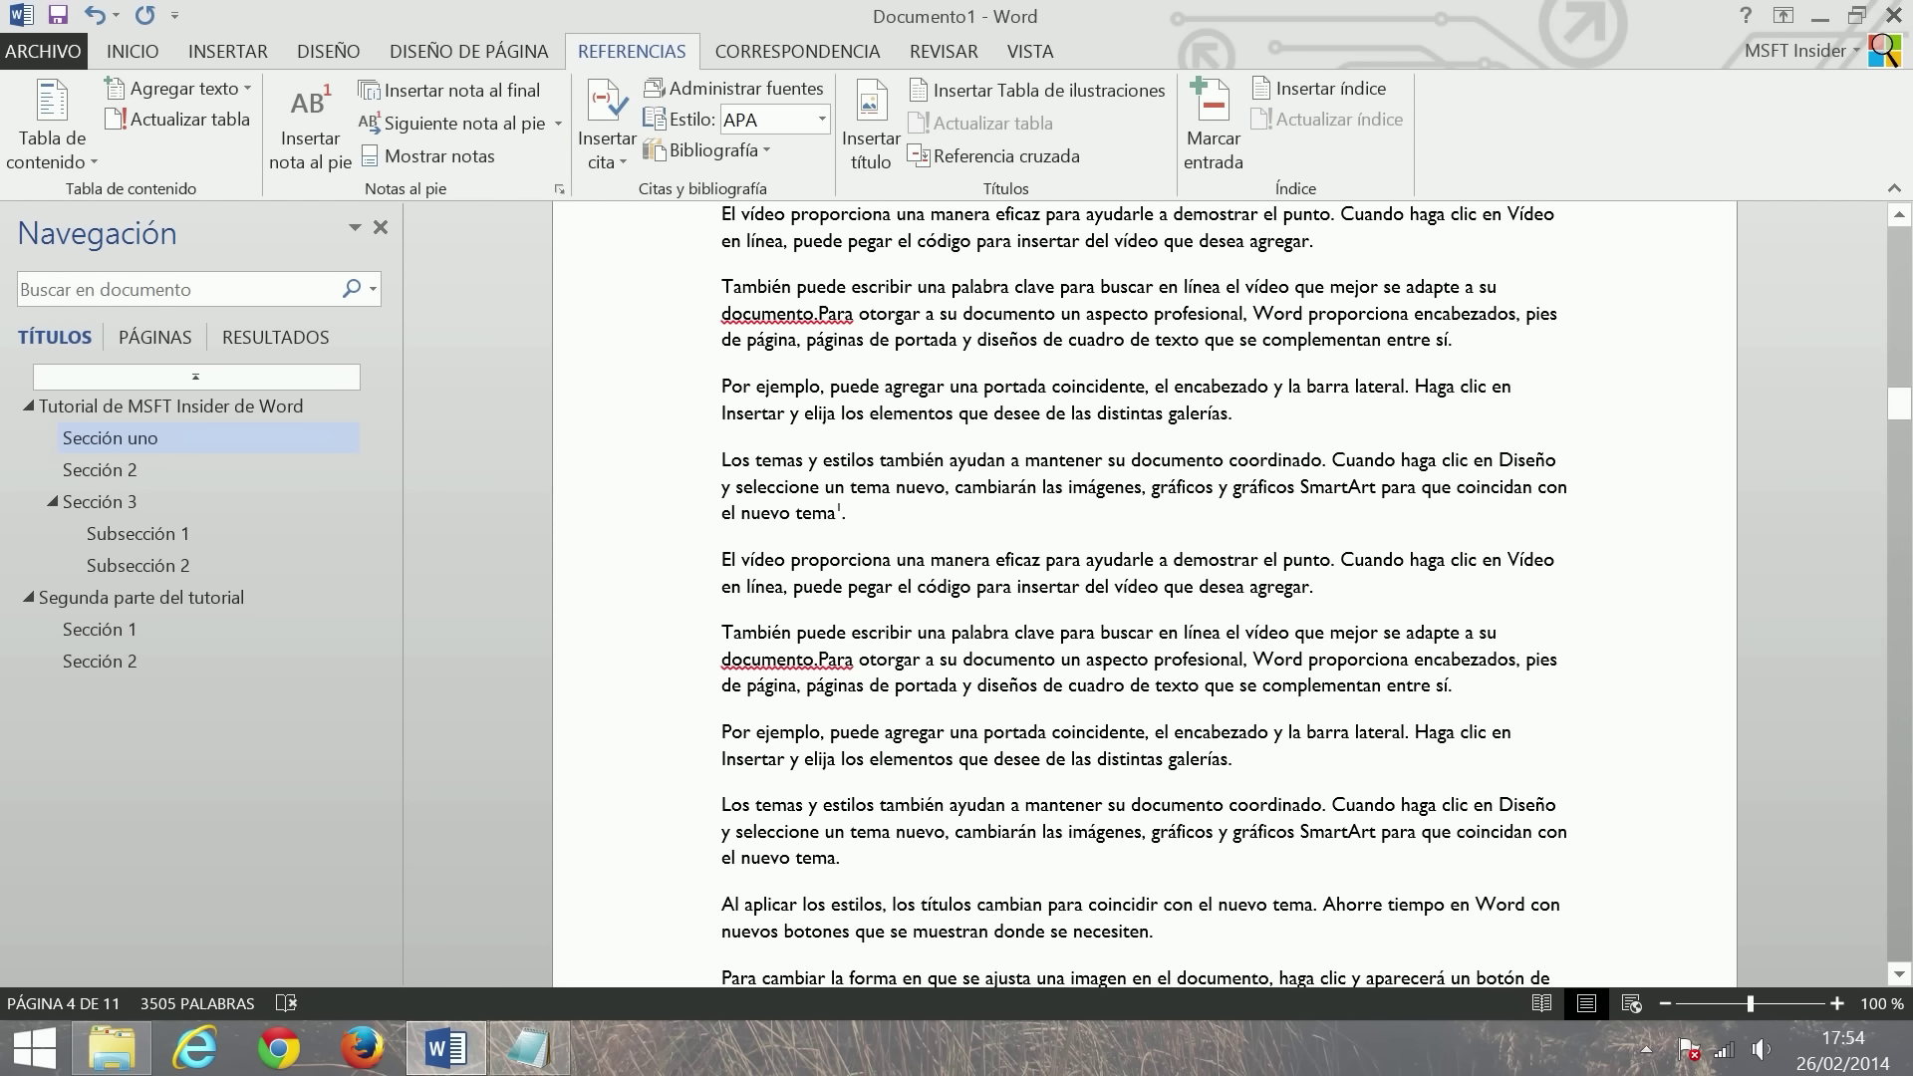
pyautogui.press('Return')
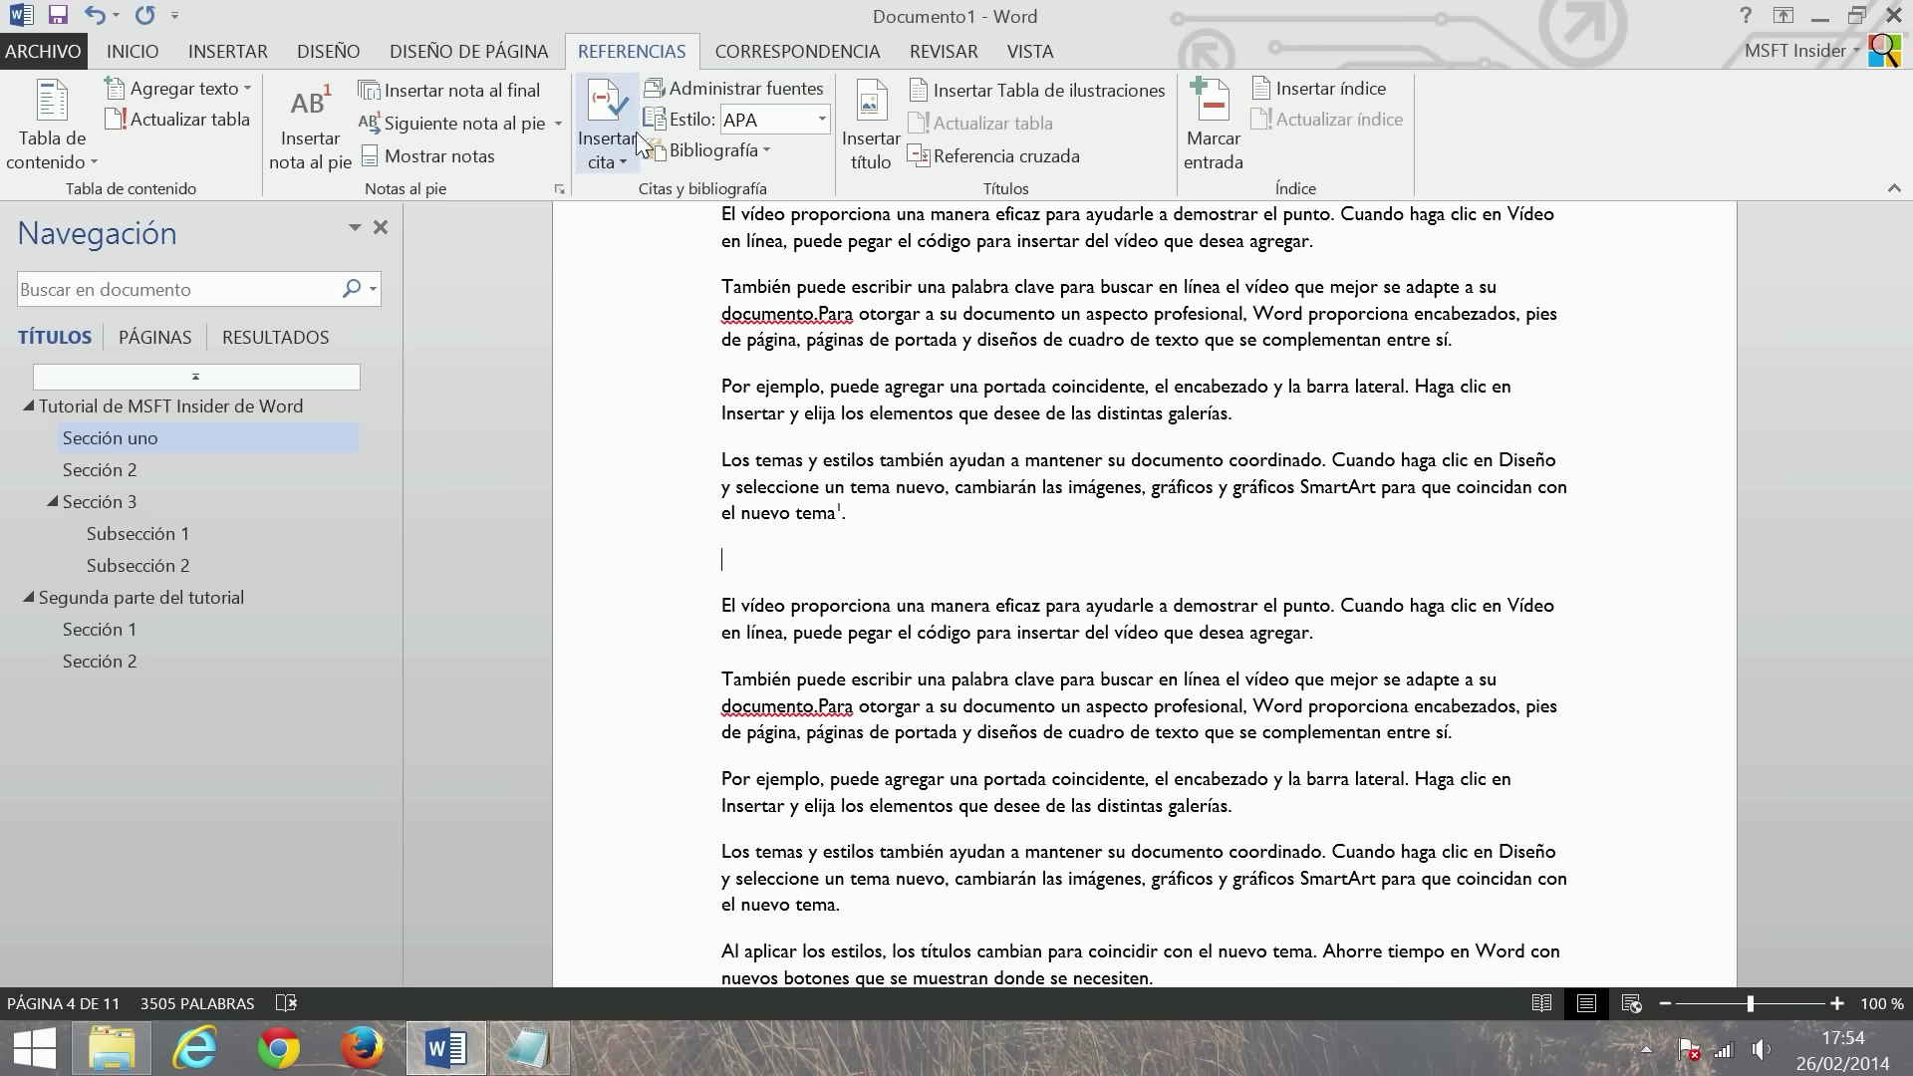
pyautogui.click(615, 165)
pyautogui.click(658, 189)
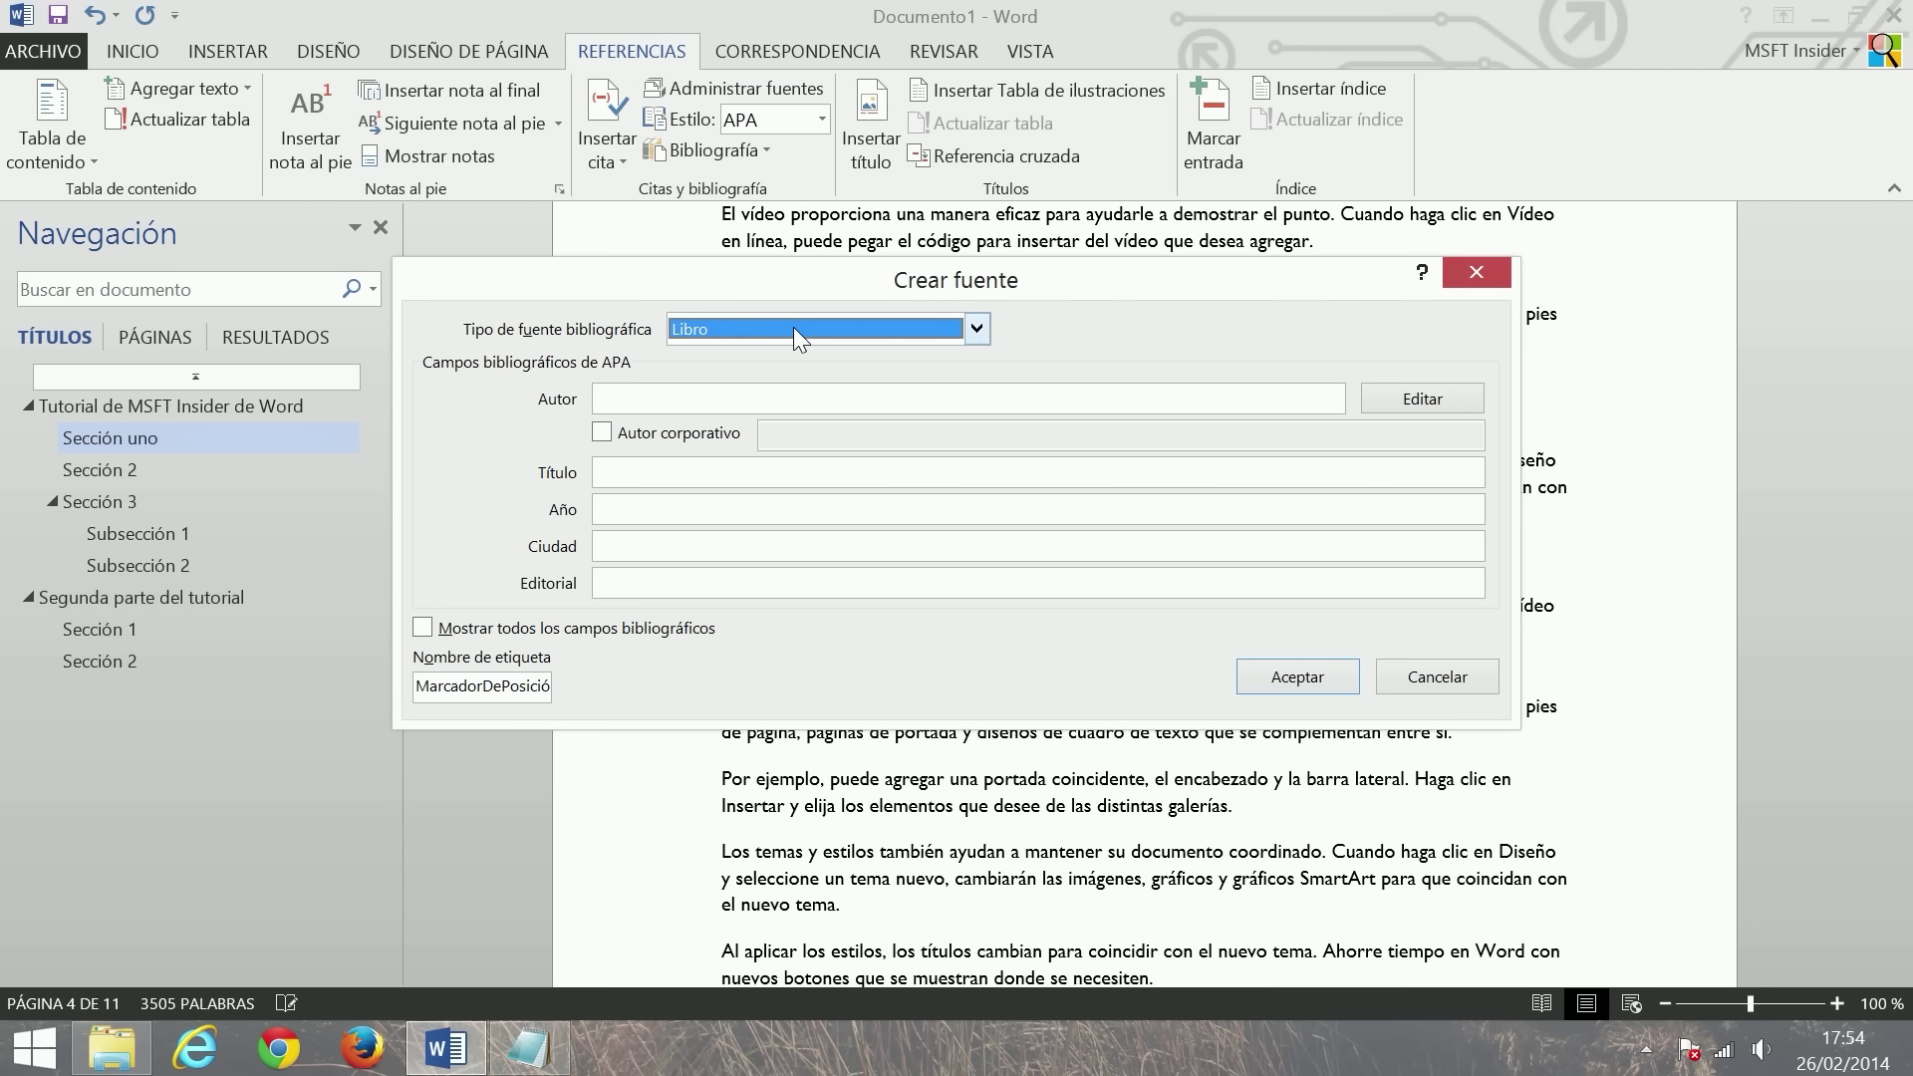
pyautogui.click(793, 327)
pyautogui.click(821, 326)
pyautogui.press('Tab')
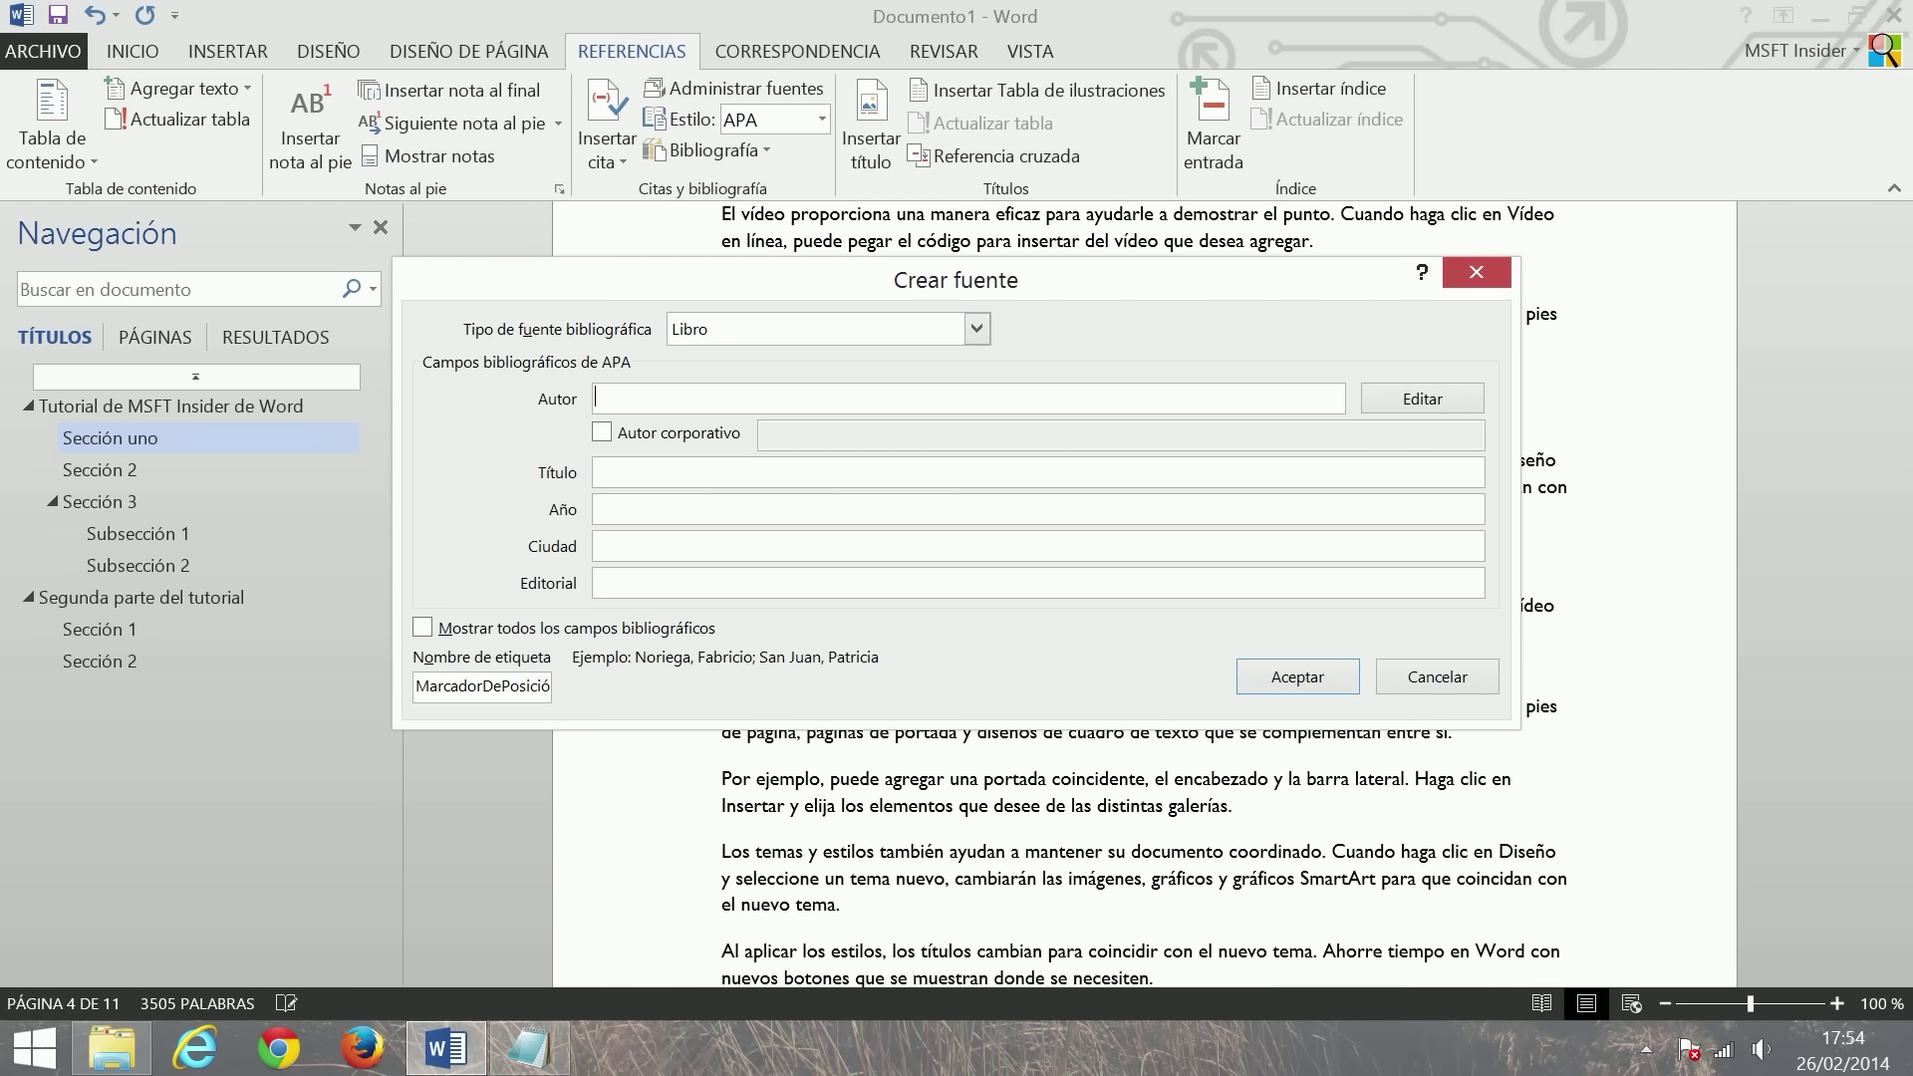
pyautogui.click(742, 323)
pyautogui.click(767, 346)
pyautogui.press('Tab')
pyautogui.write('MSFT I')
pyautogui.write('nsider')
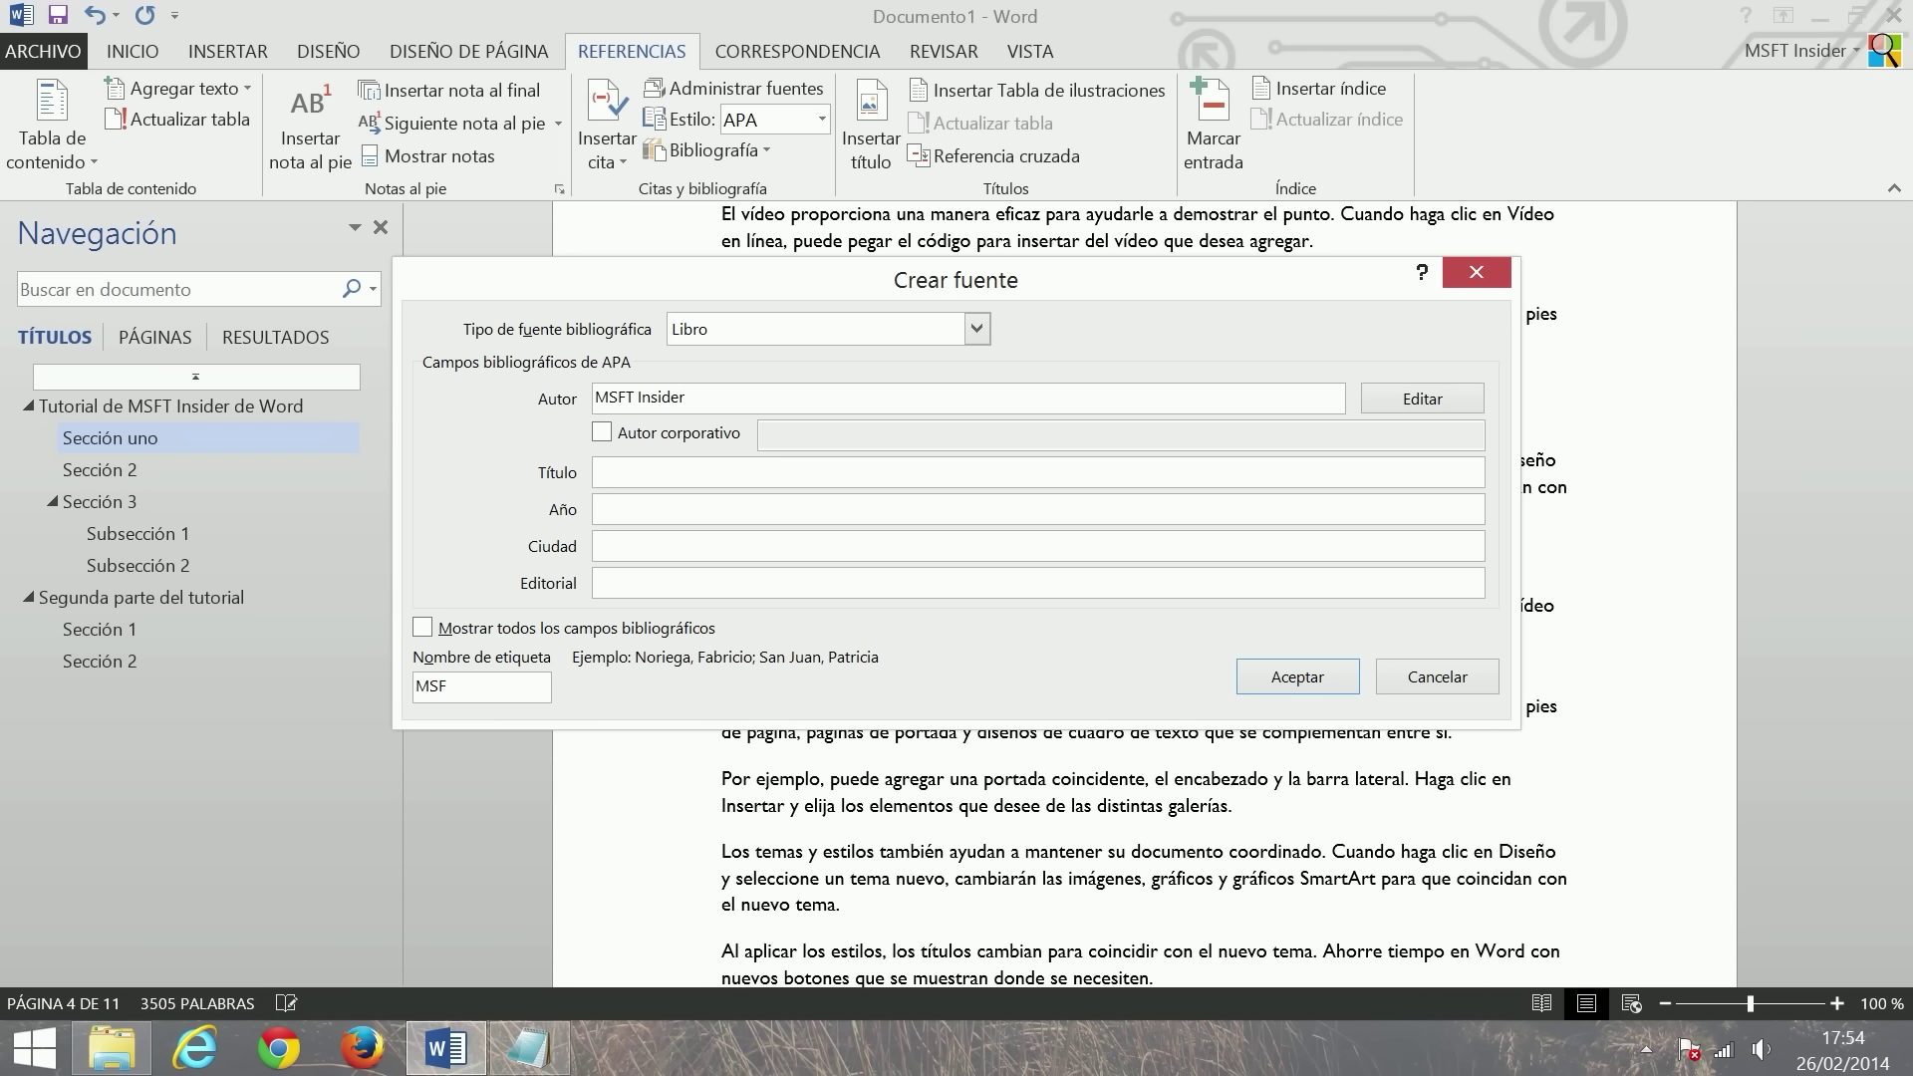
# - Give the source title 'Como hacer un documento de word', year 2014, and insert the citation
pyautogui.click(697, 472)
pyautogui.write('Como hacer un doc')
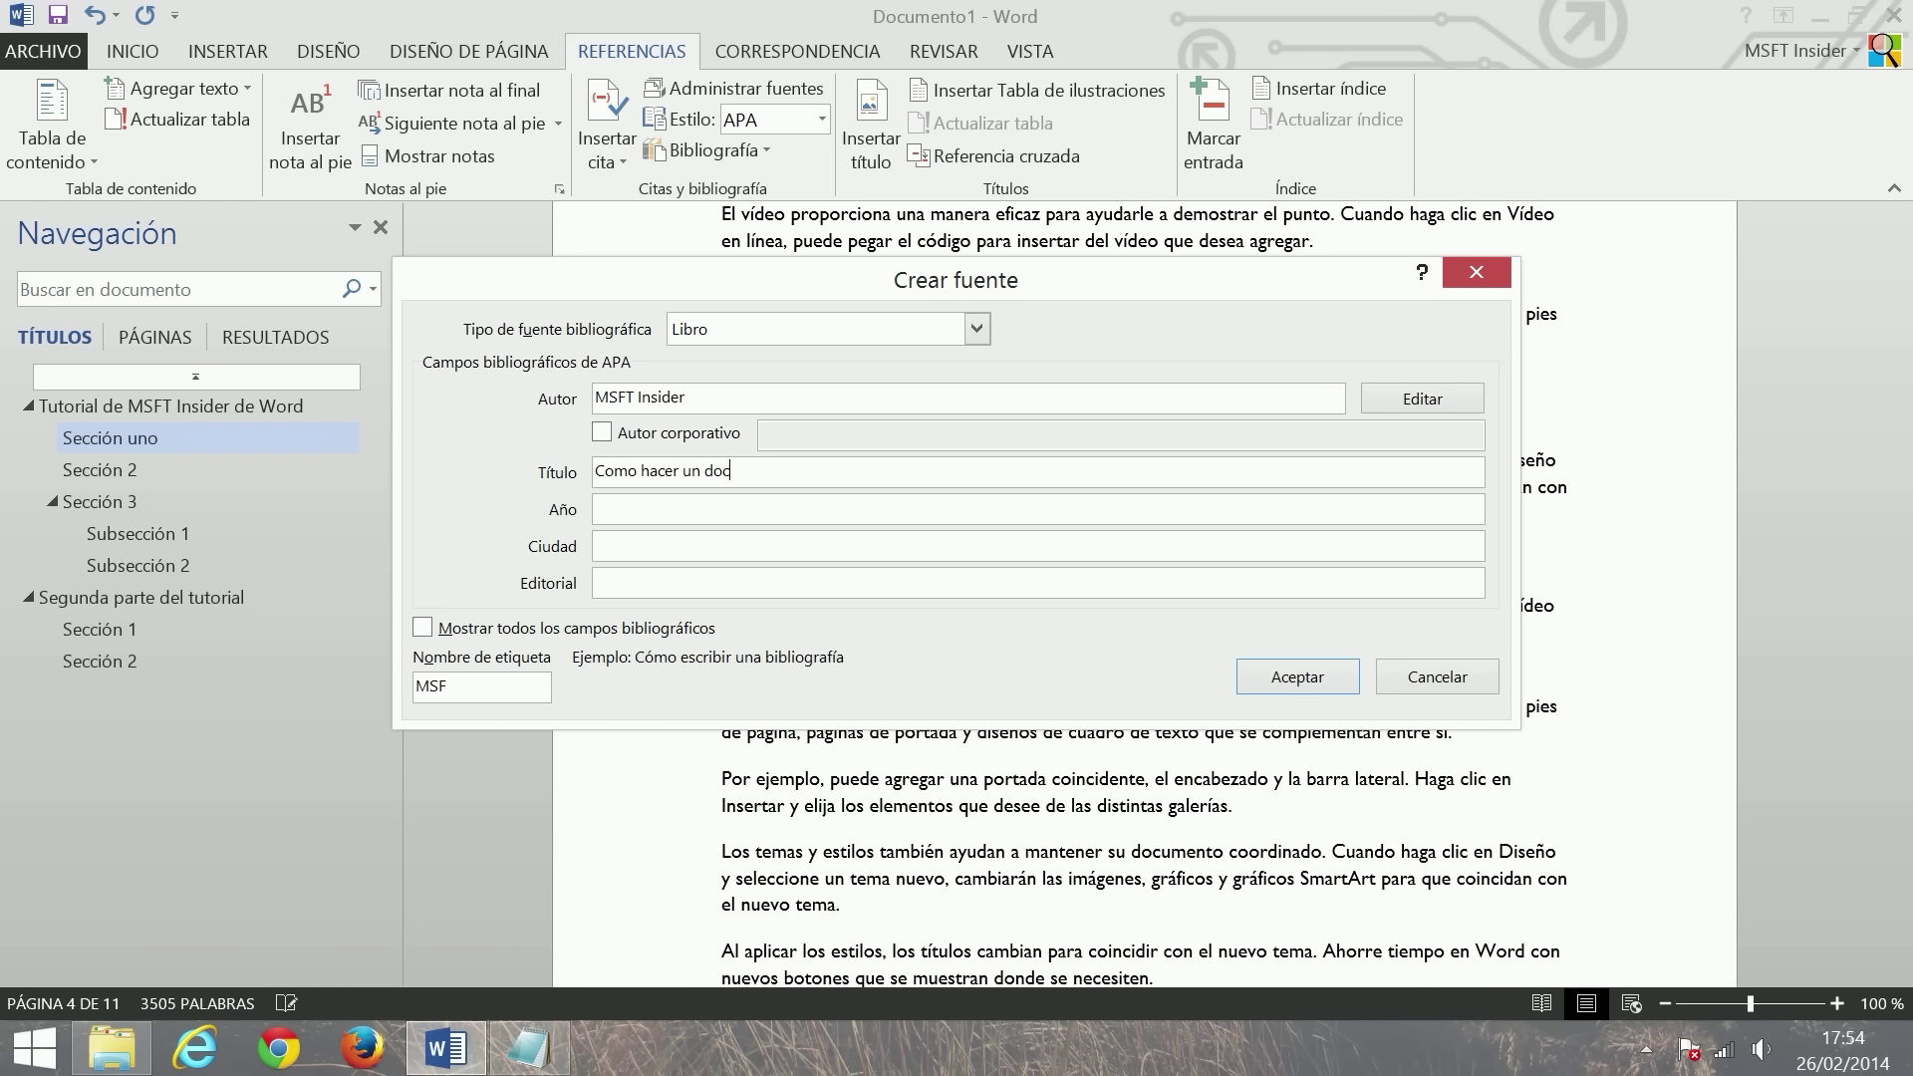
pyautogui.write('umento de word')
pyautogui.click(598, 509)
pyautogui.write('4')
pyautogui.click(598, 546)
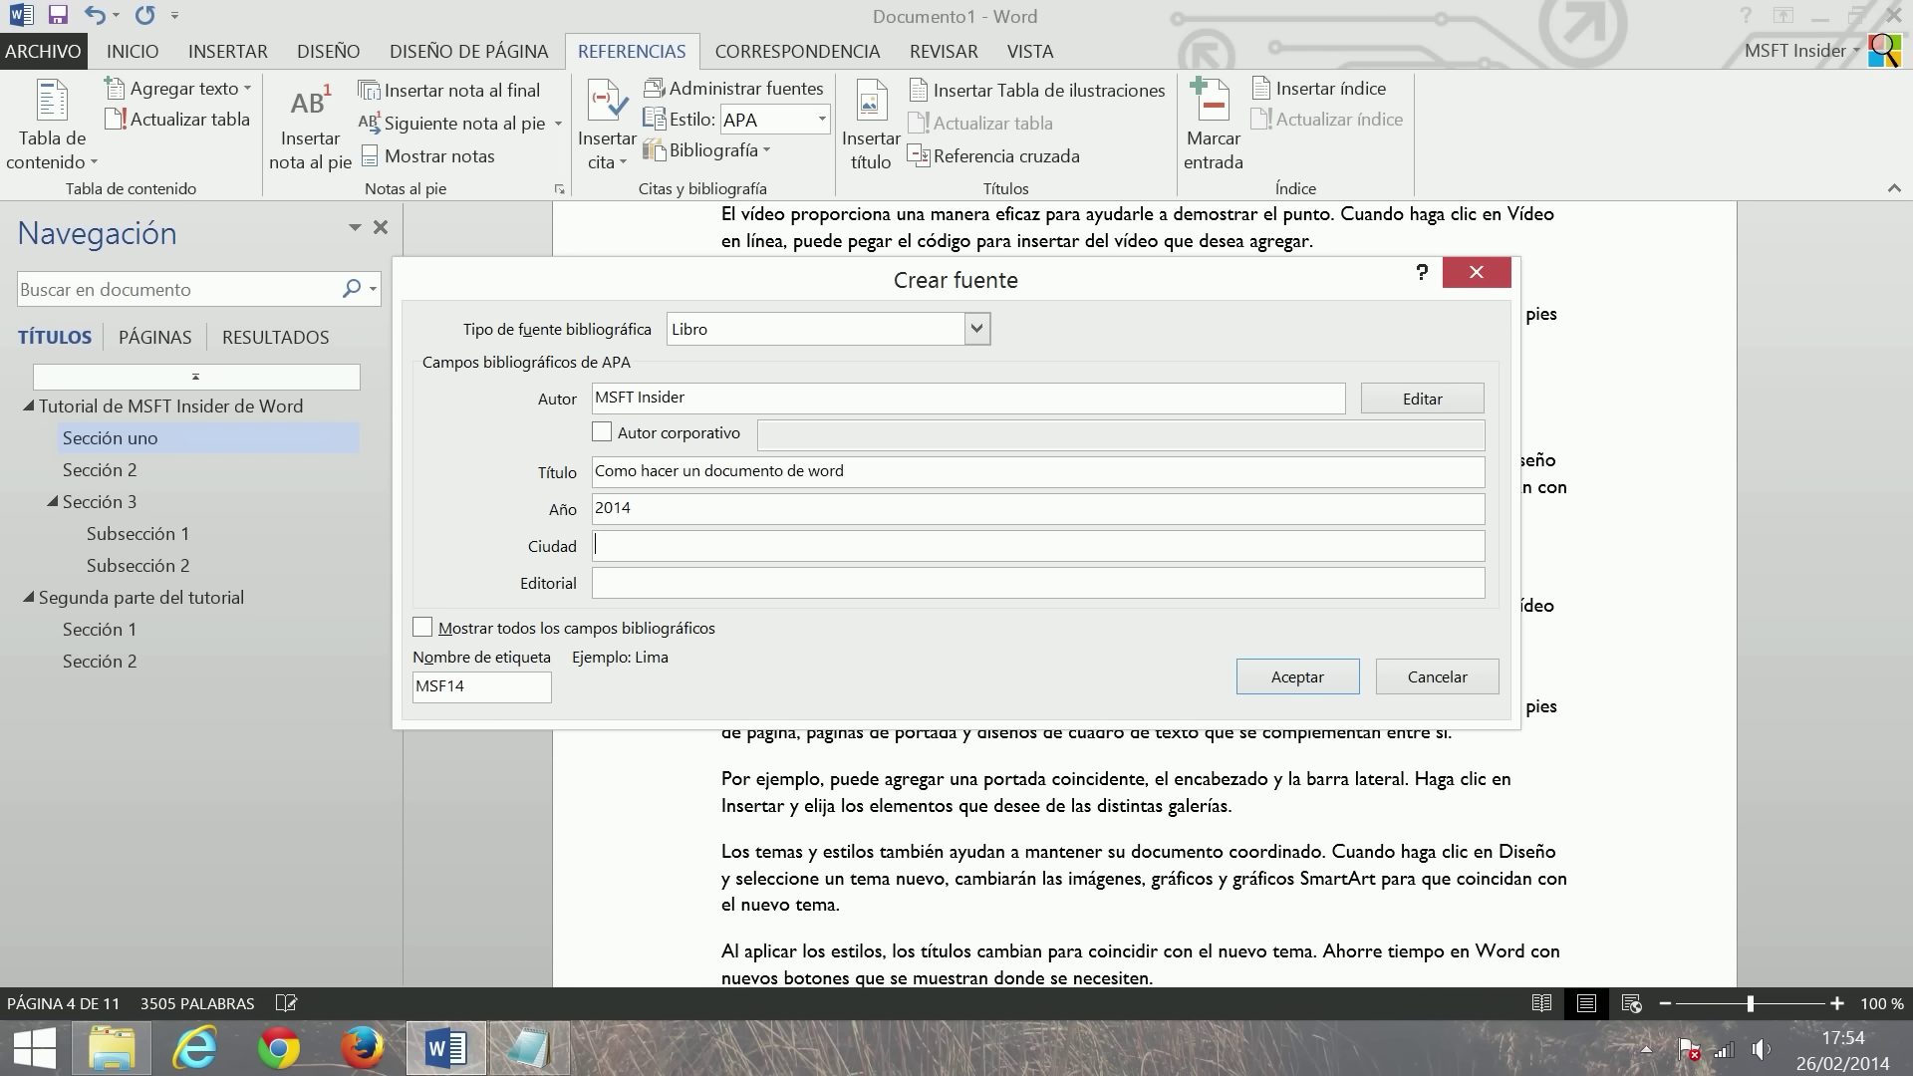
pyautogui.write('Madrid')
pyautogui.click(597, 583)
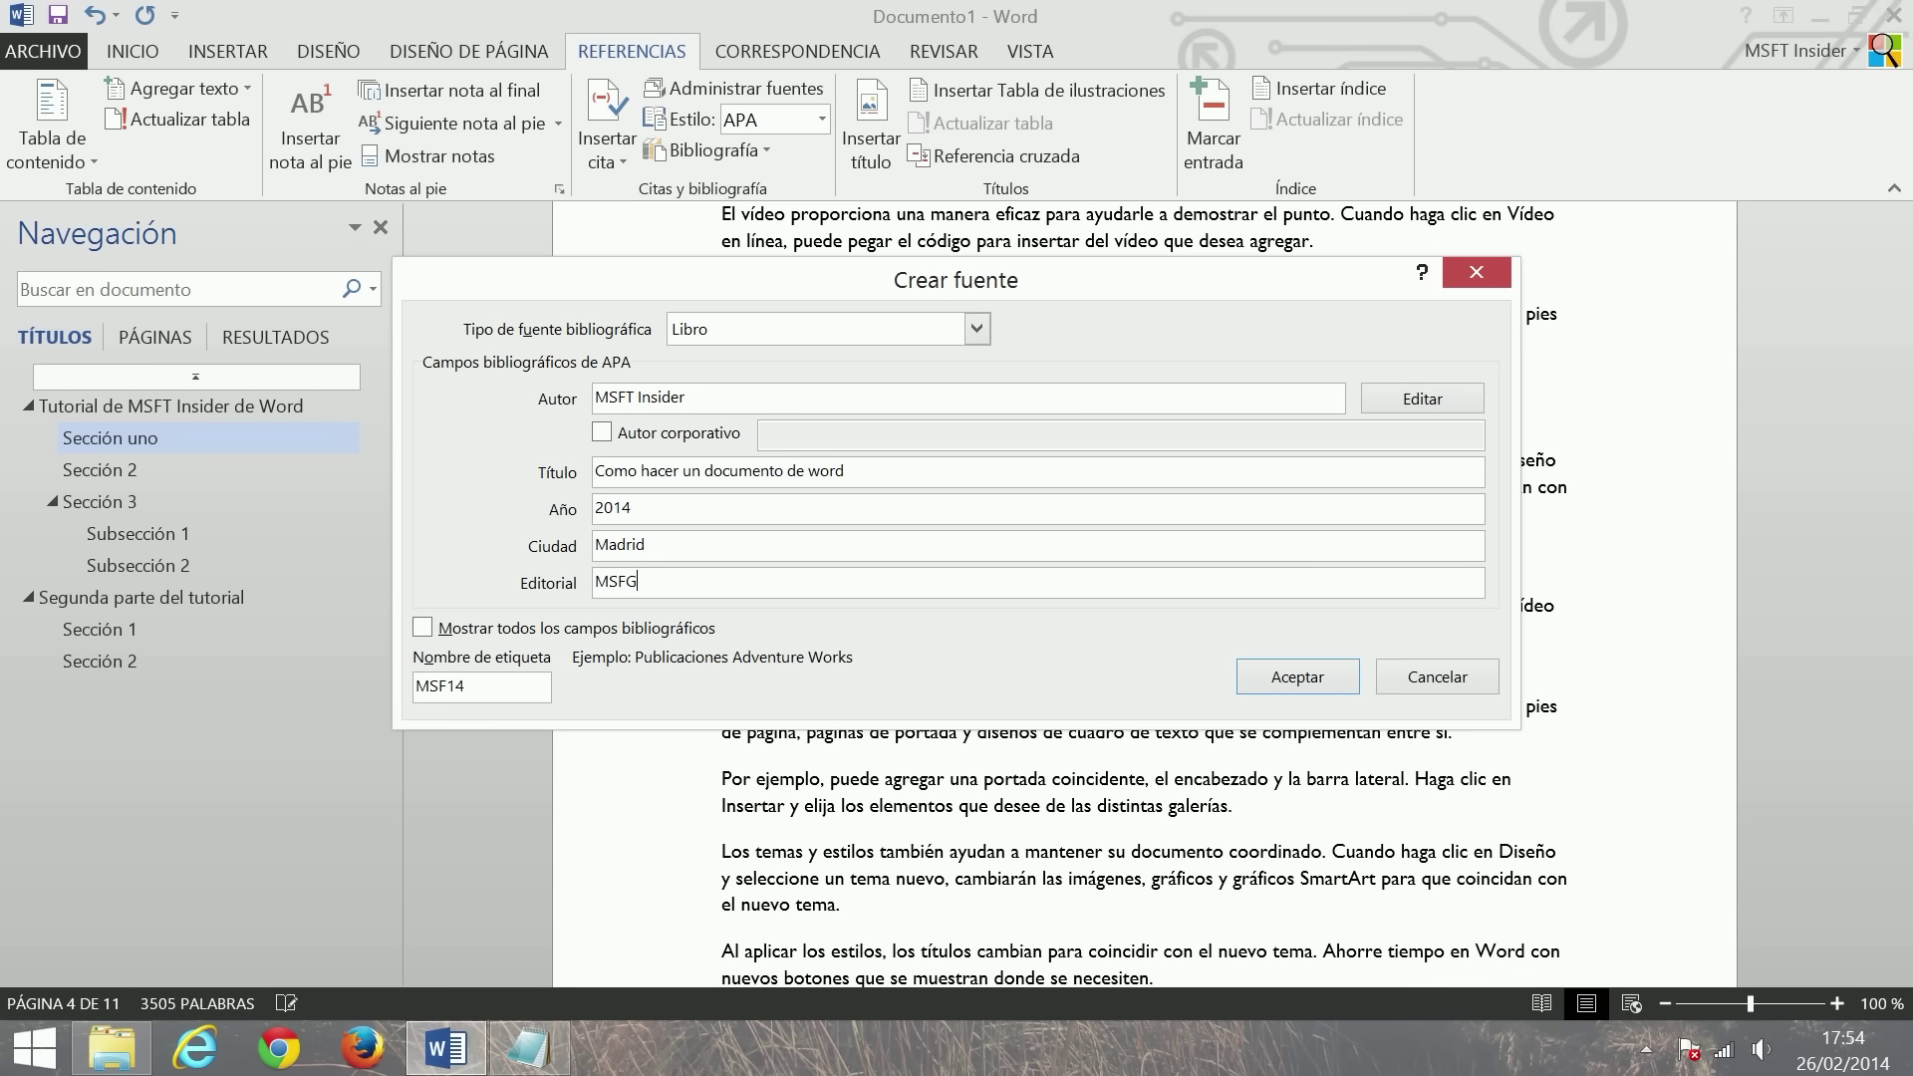
pyautogui.write('r')
pyautogui.click(1298, 677)
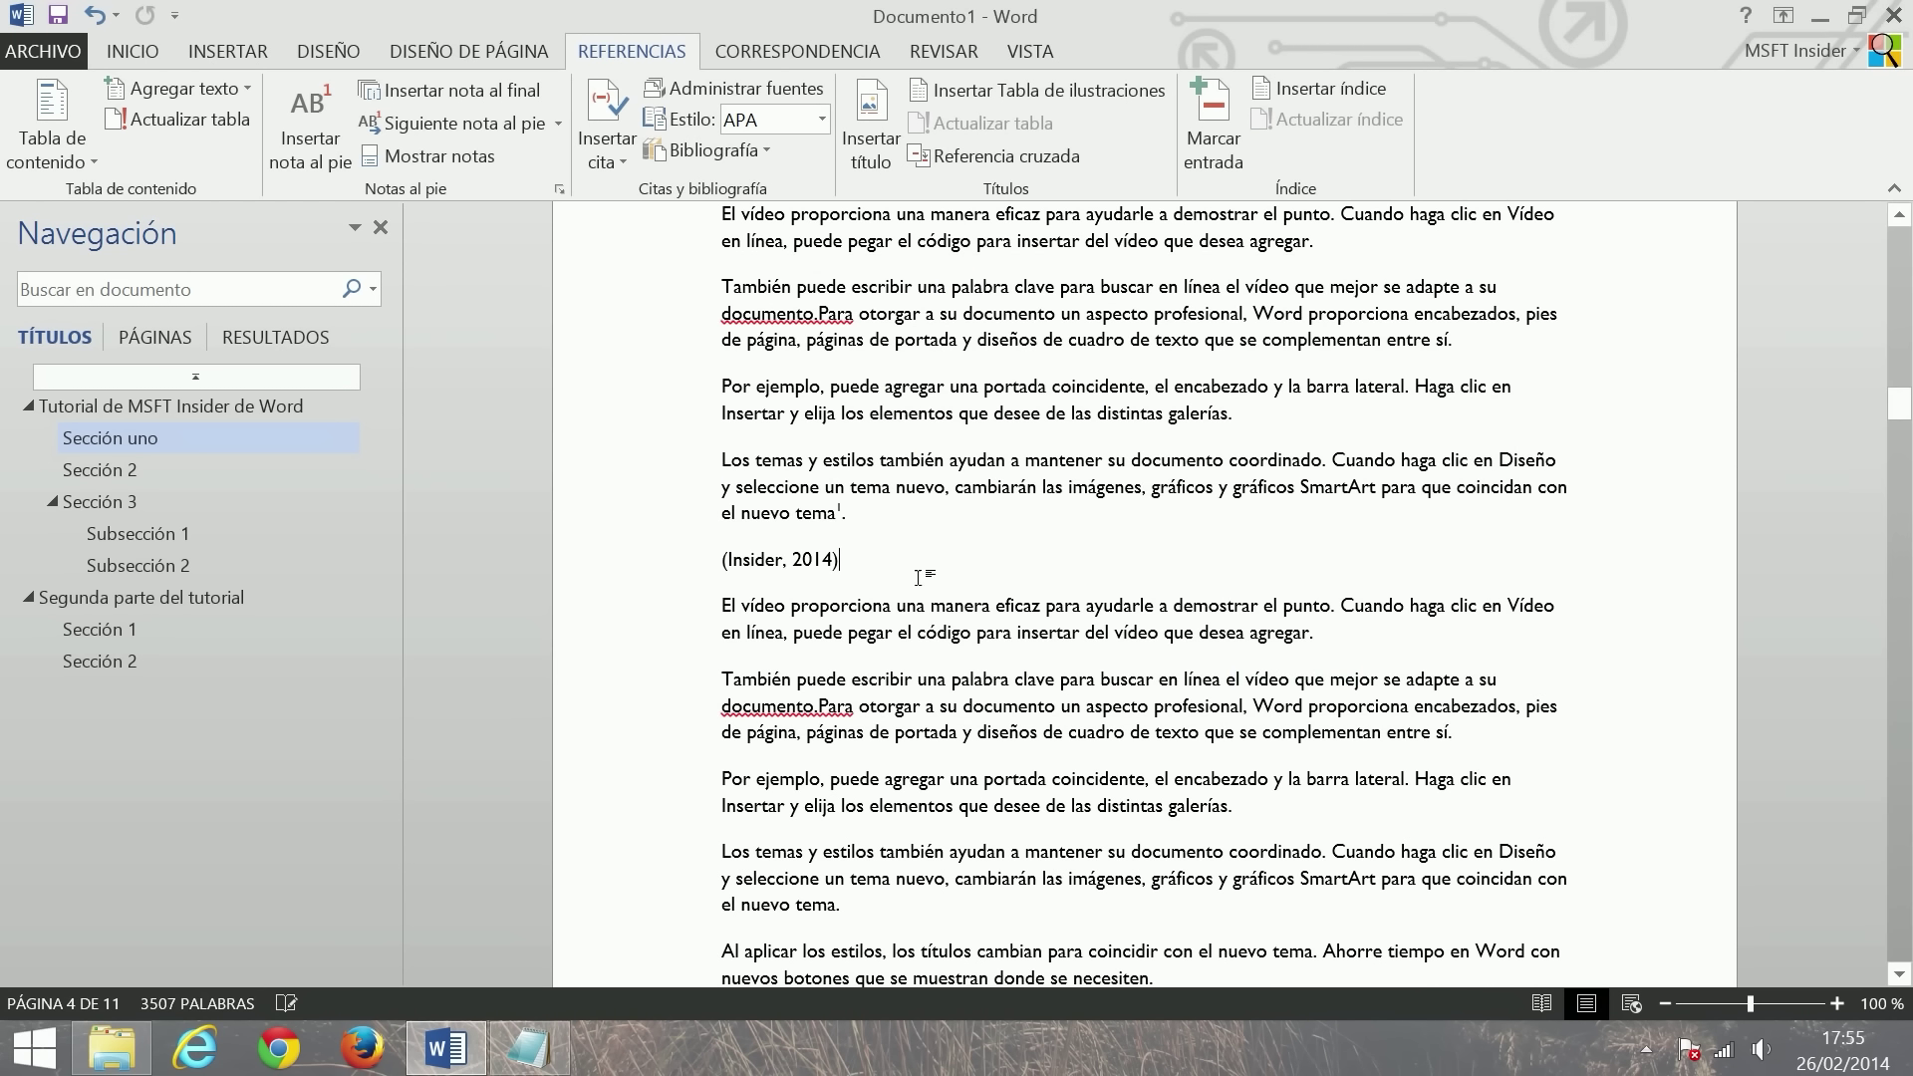
# - Join the (Insider, 2014) citation onto the paragraph and open its citation options
pyautogui.press('Delete')
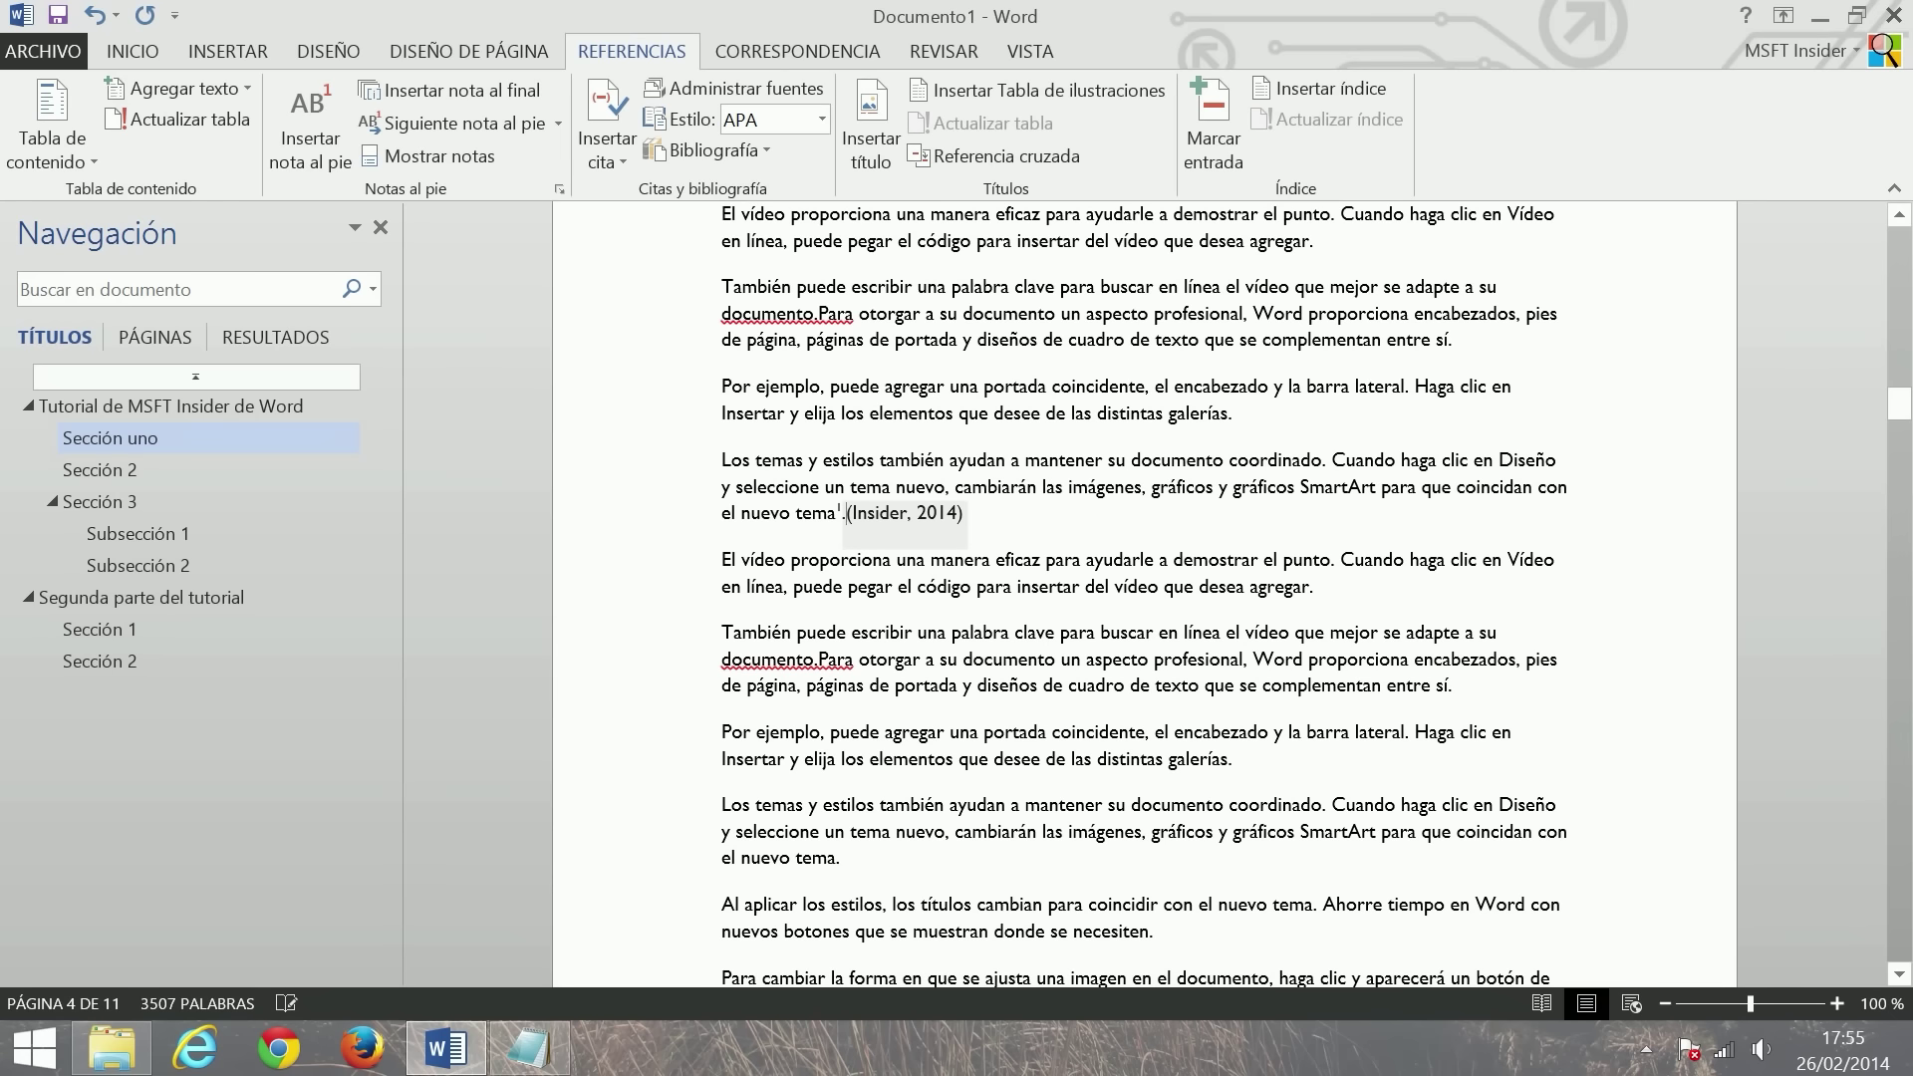
pyautogui.click(894, 512)
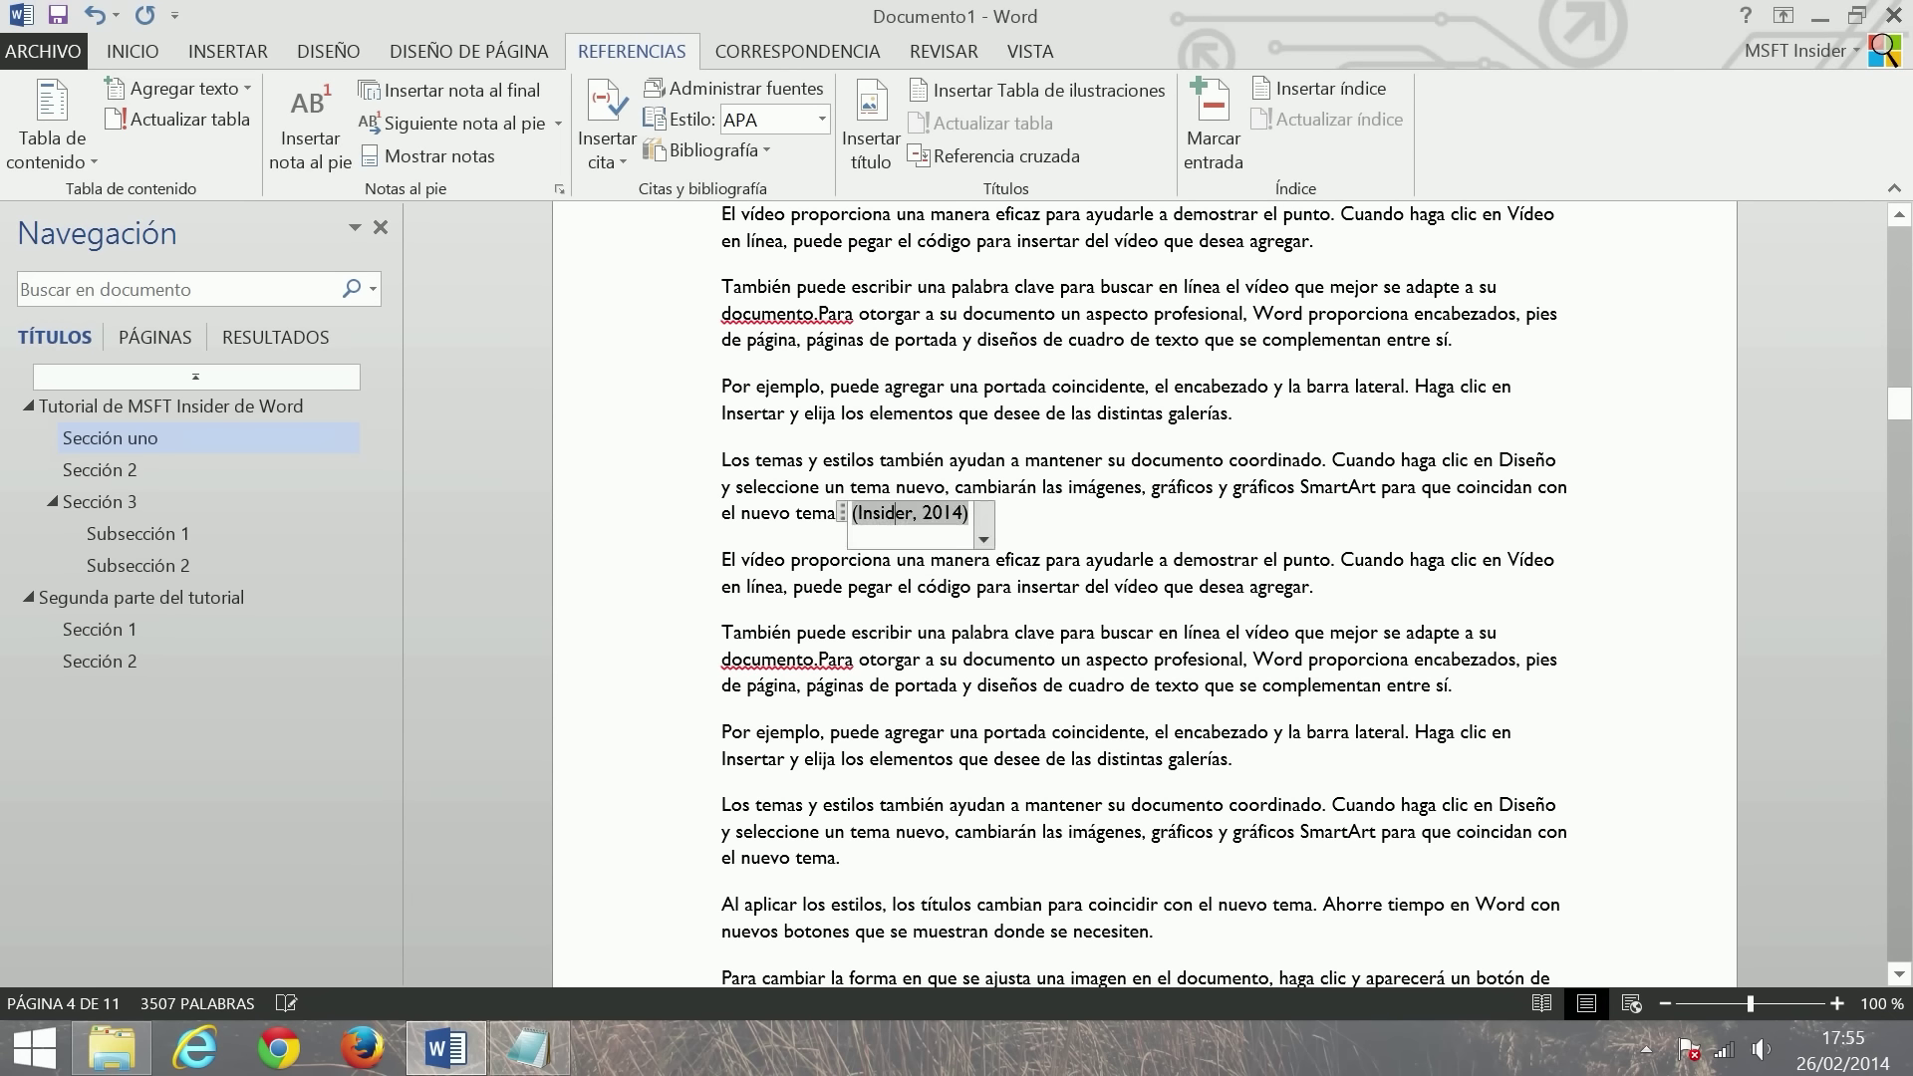
pyautogui.click(984, 539)
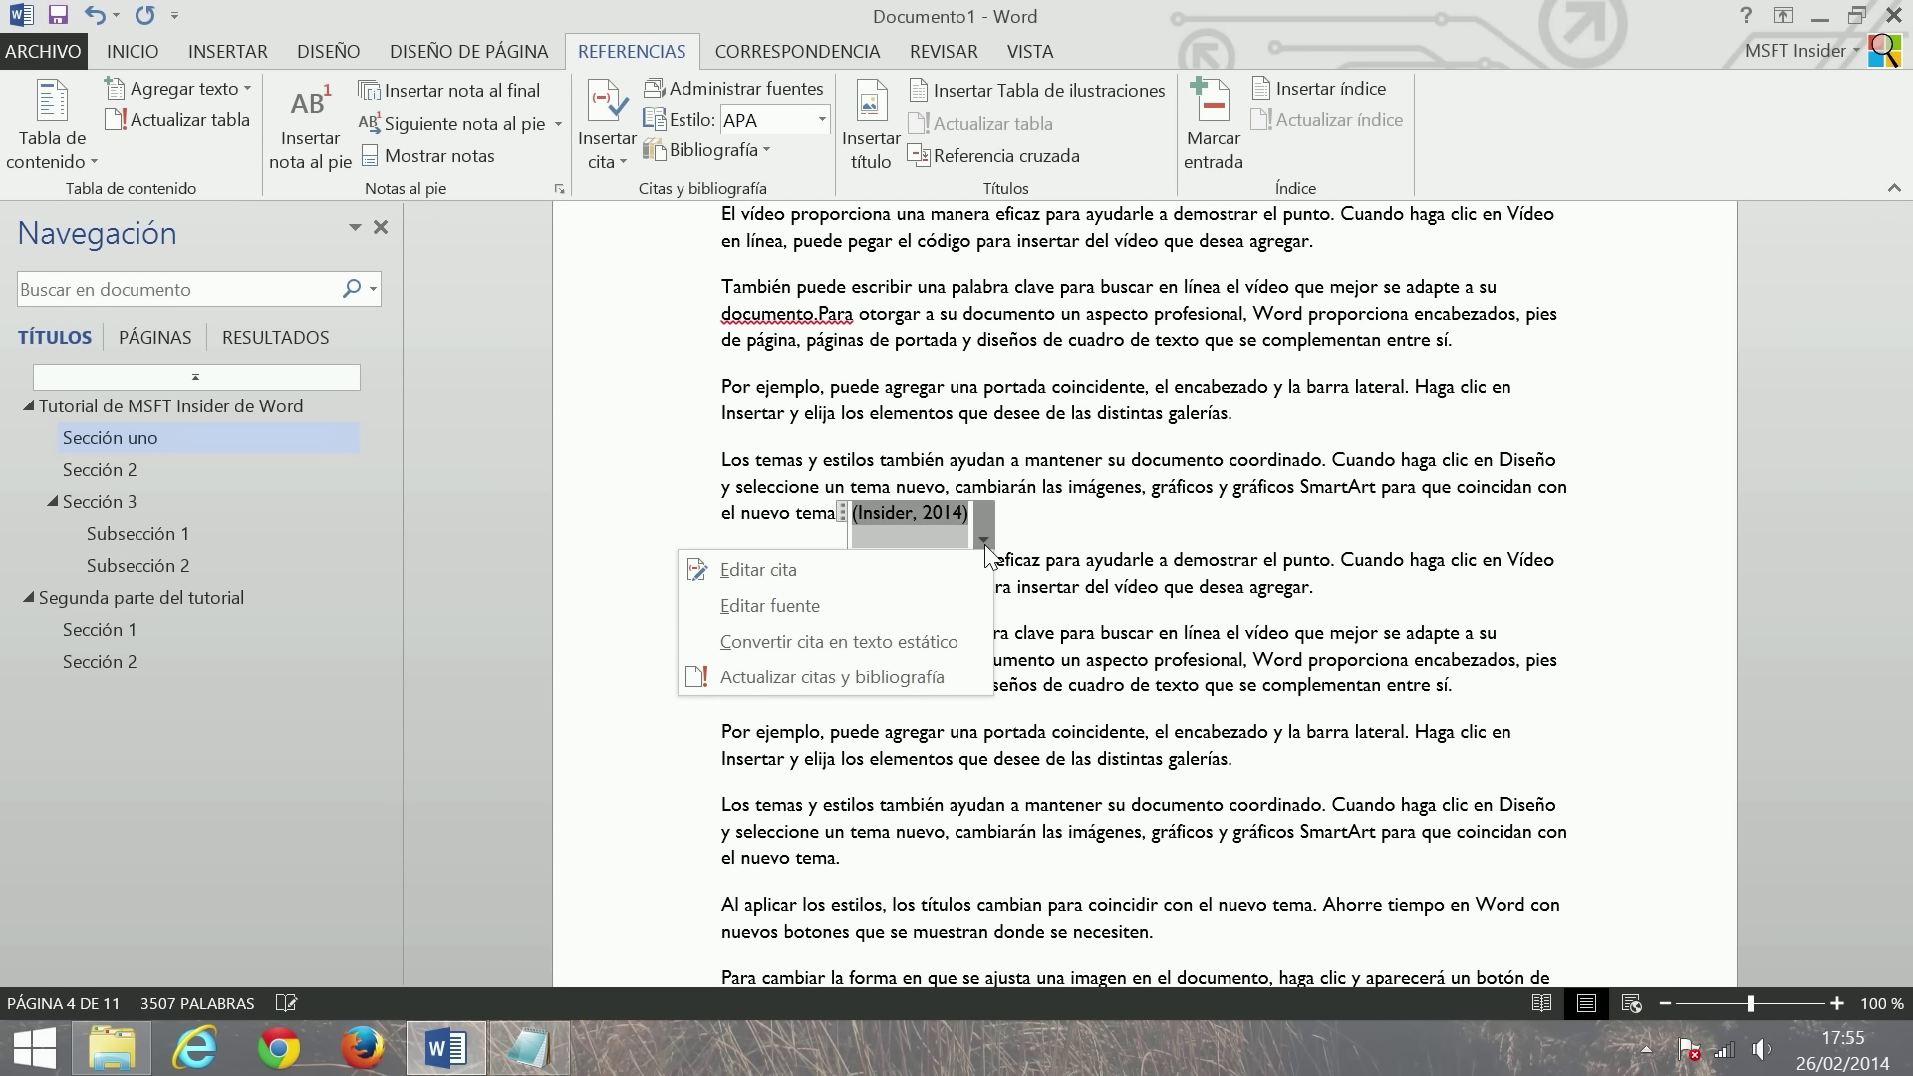
pyautogui.scroll(-4, 986, 551)
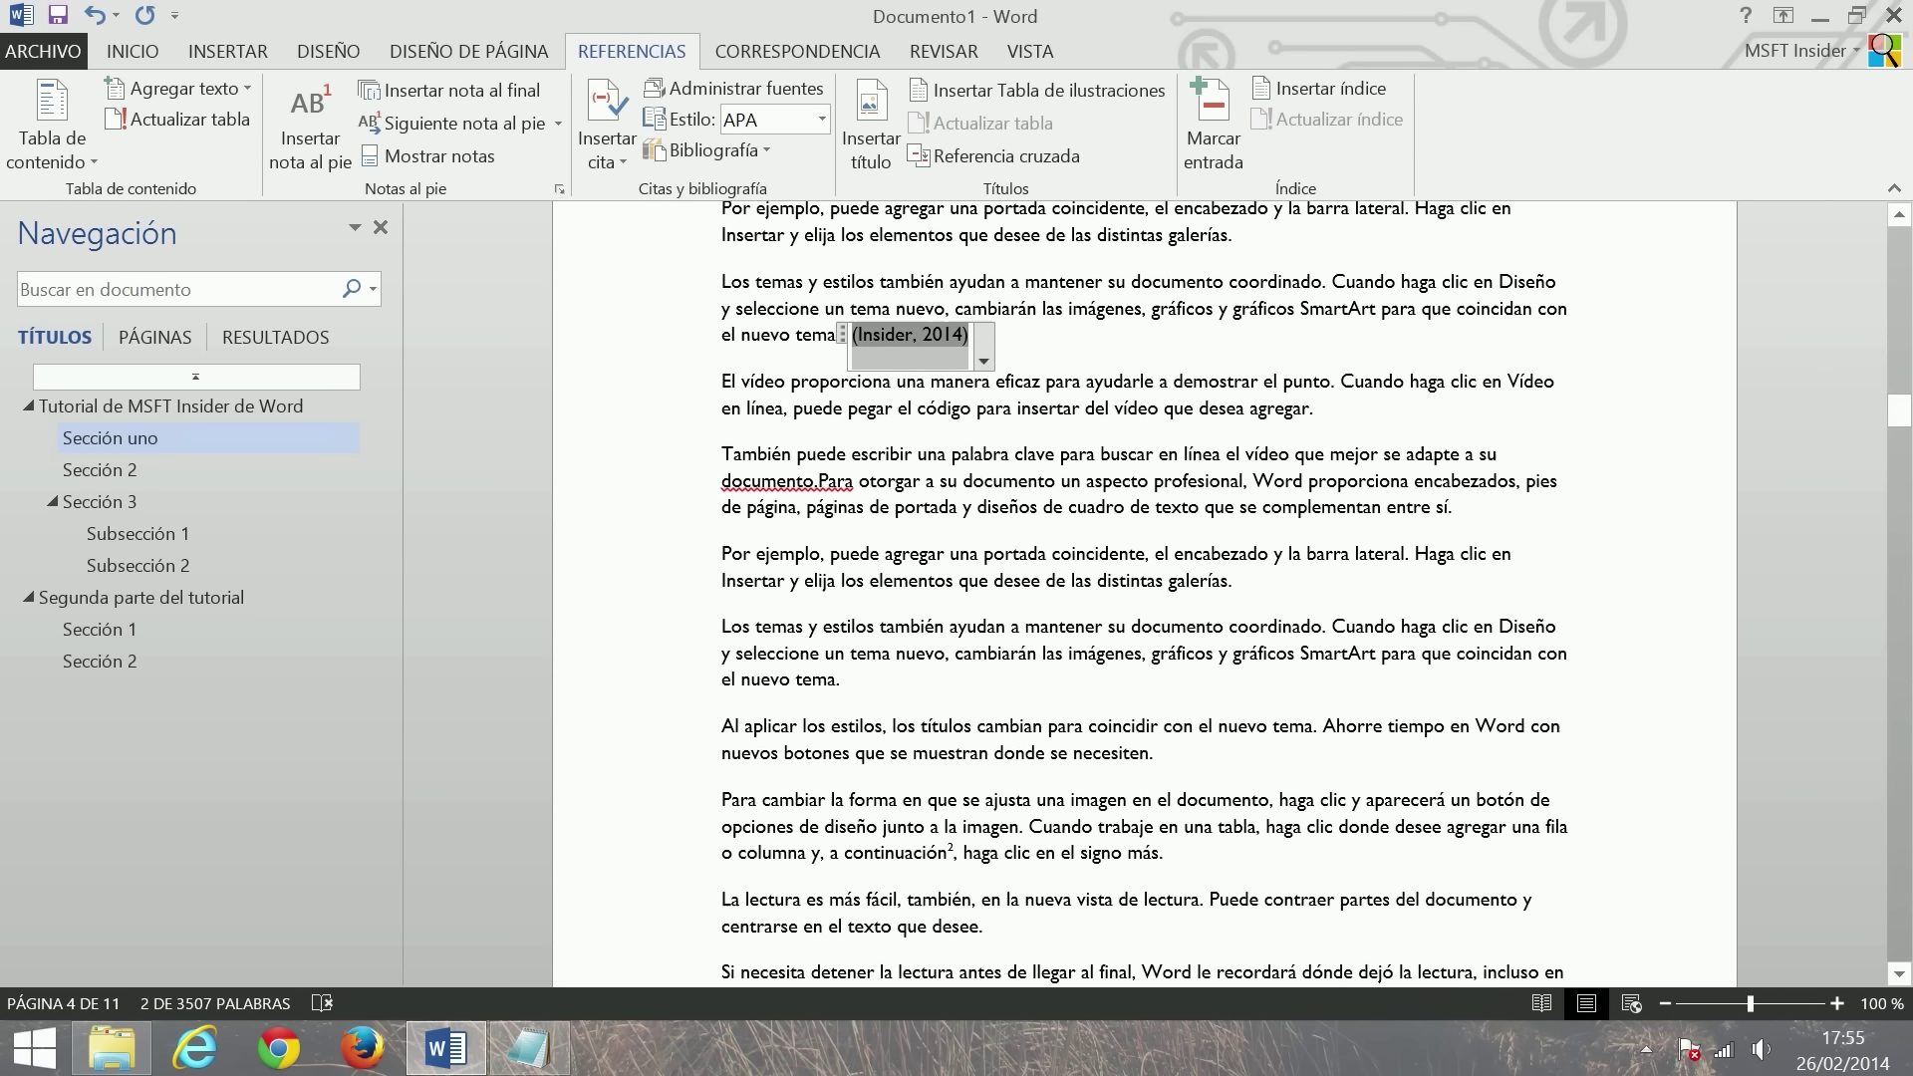
pyautogui.scroll(-2, 986, 551)
pyautogui.scroll(-1, 986, 551)
pyautogui.scroll(5, 1145, 598)
pyautogui.scroll(-3, 1146, 597)
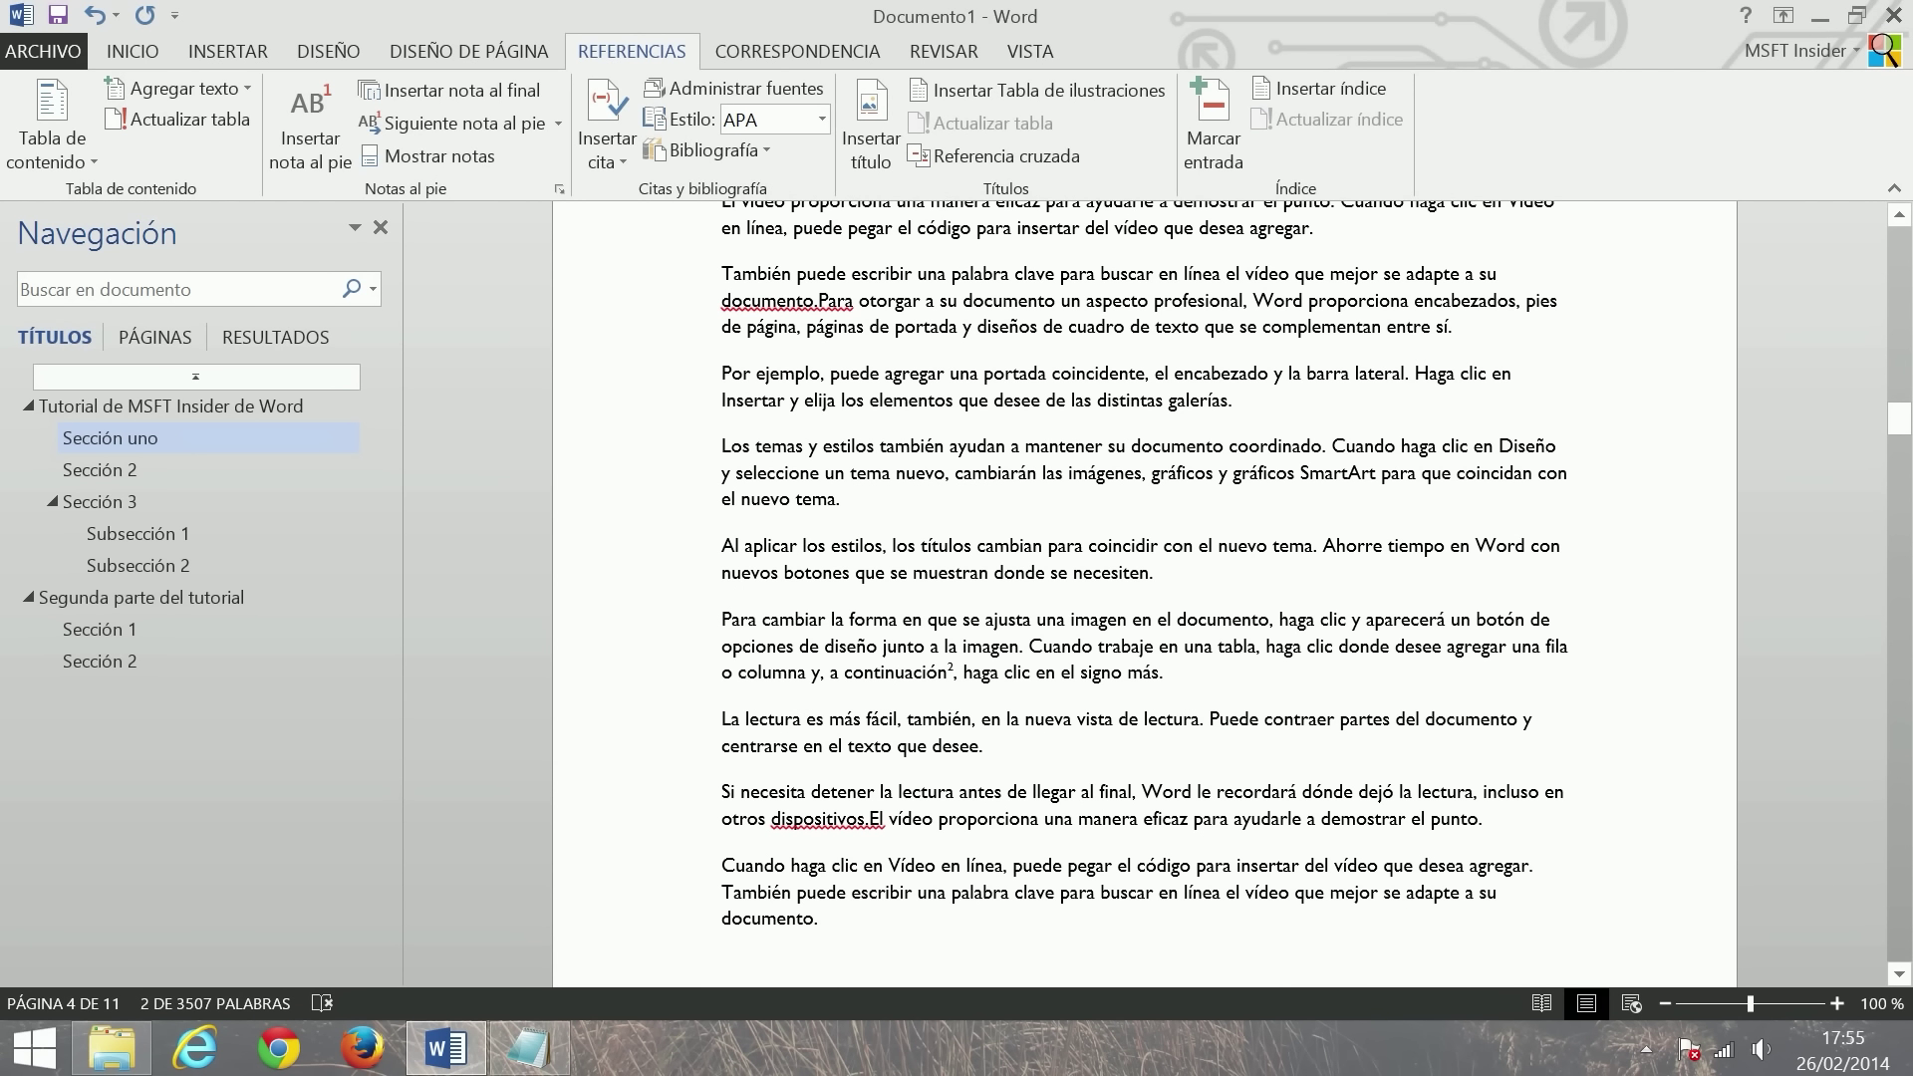
# - After 'necesiten.', cite a new book: MSFT Insider, 'Tutoriales', 2014, Madrid
pyautogui.click(1154, 572)
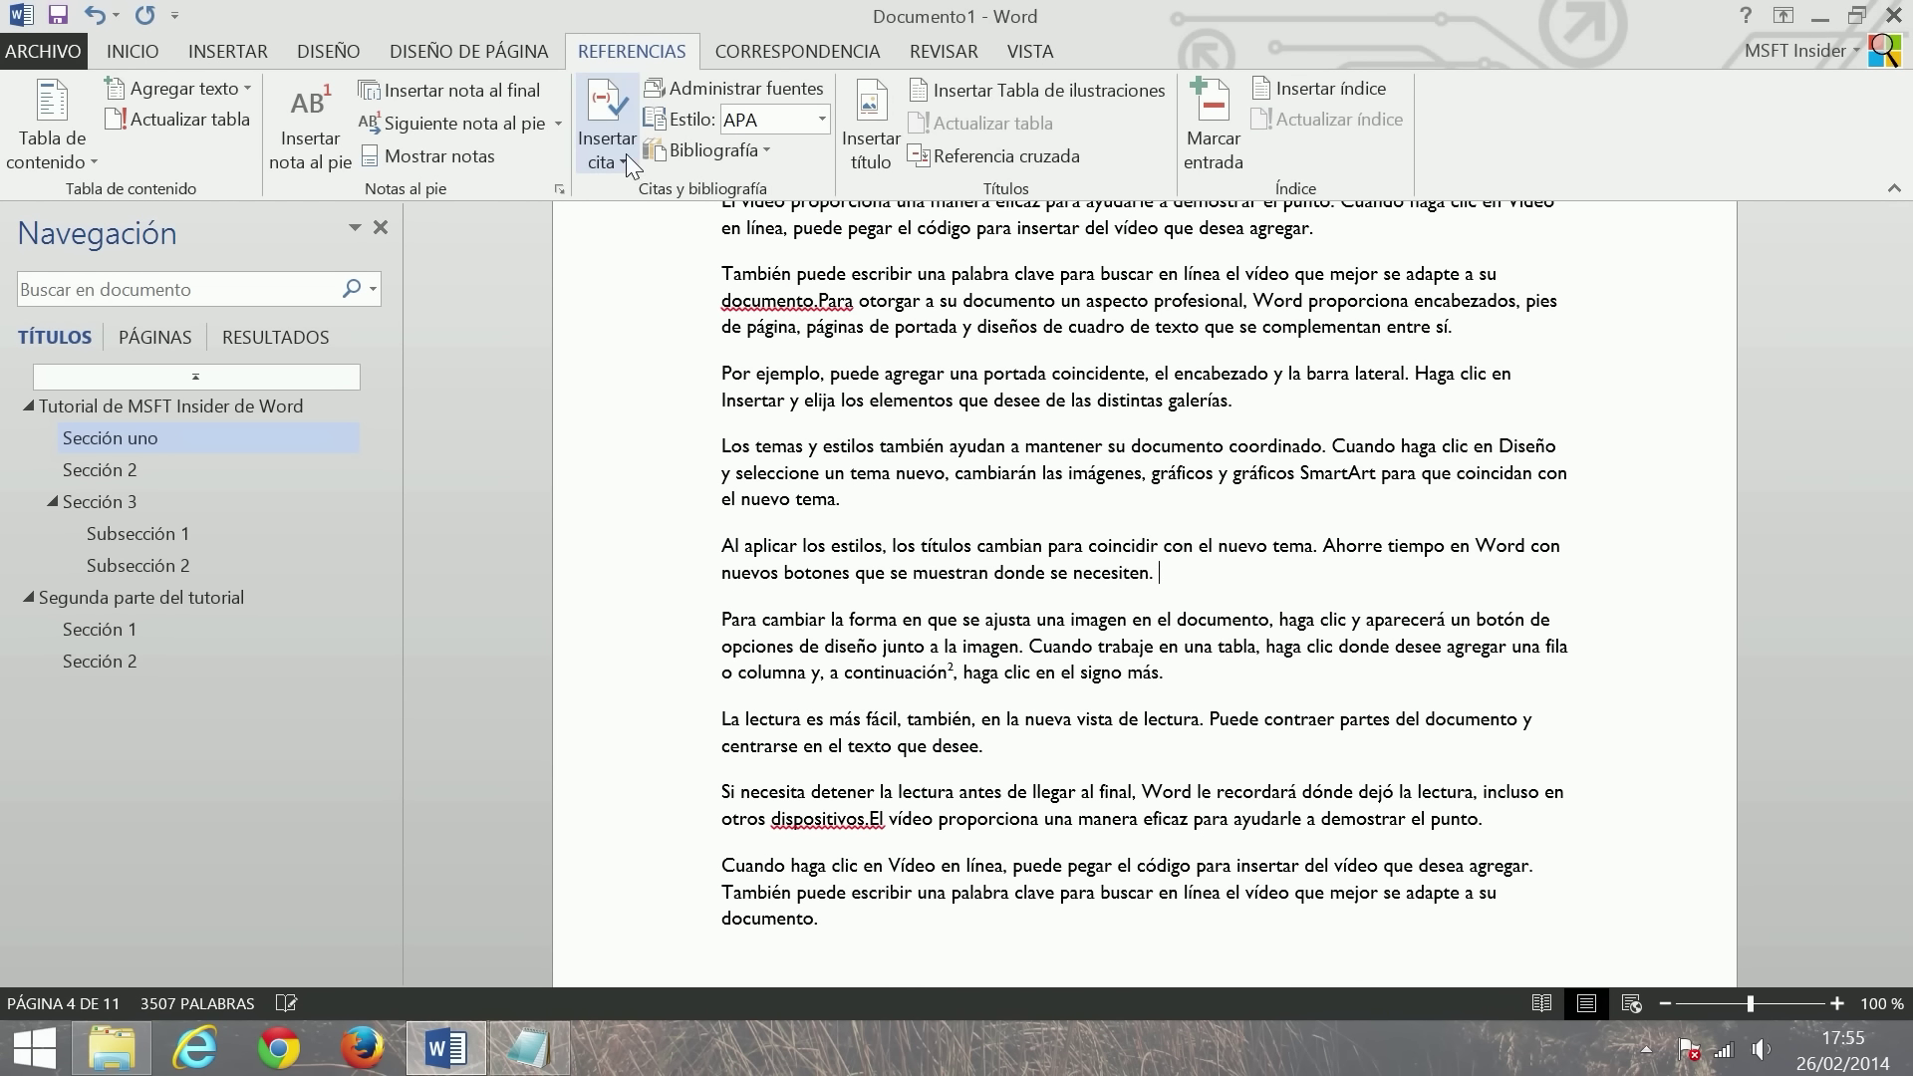
pyautogui.click(606, 144)
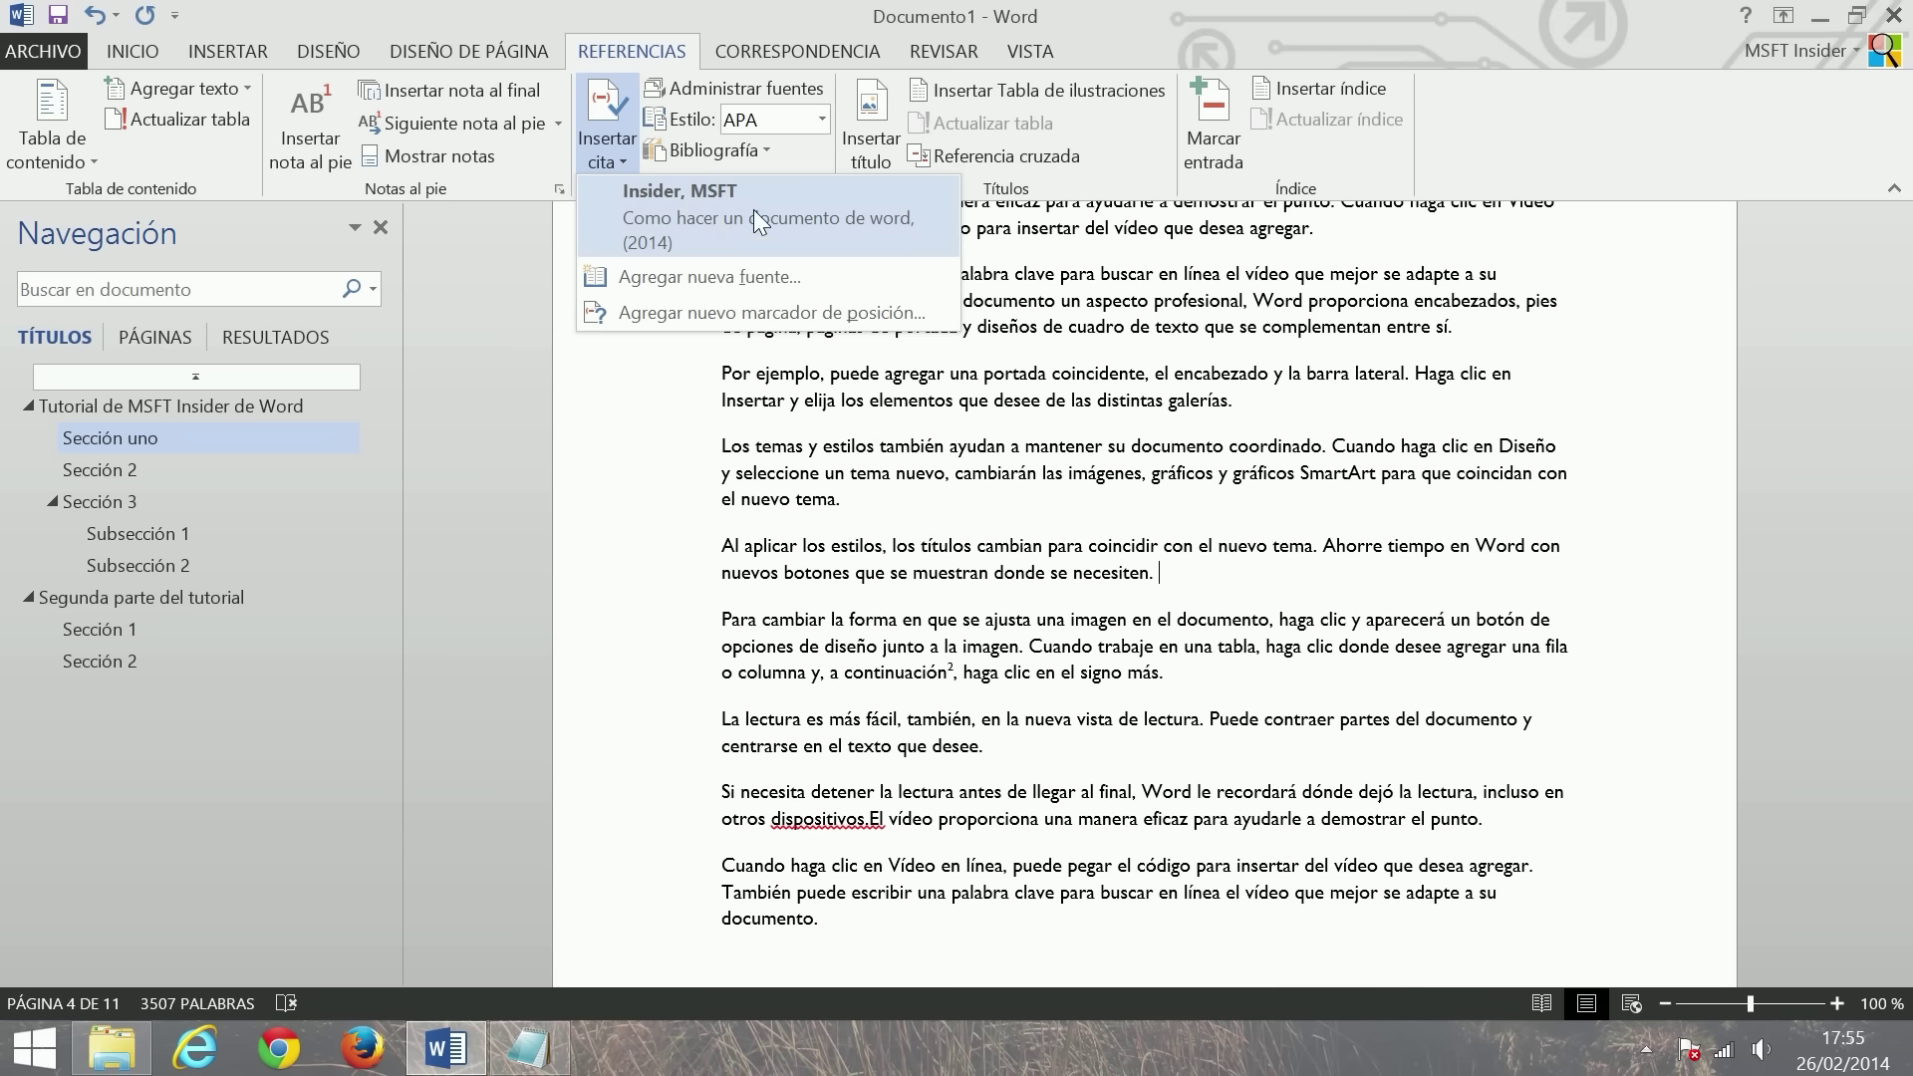
pyautogui.click(785, 279)
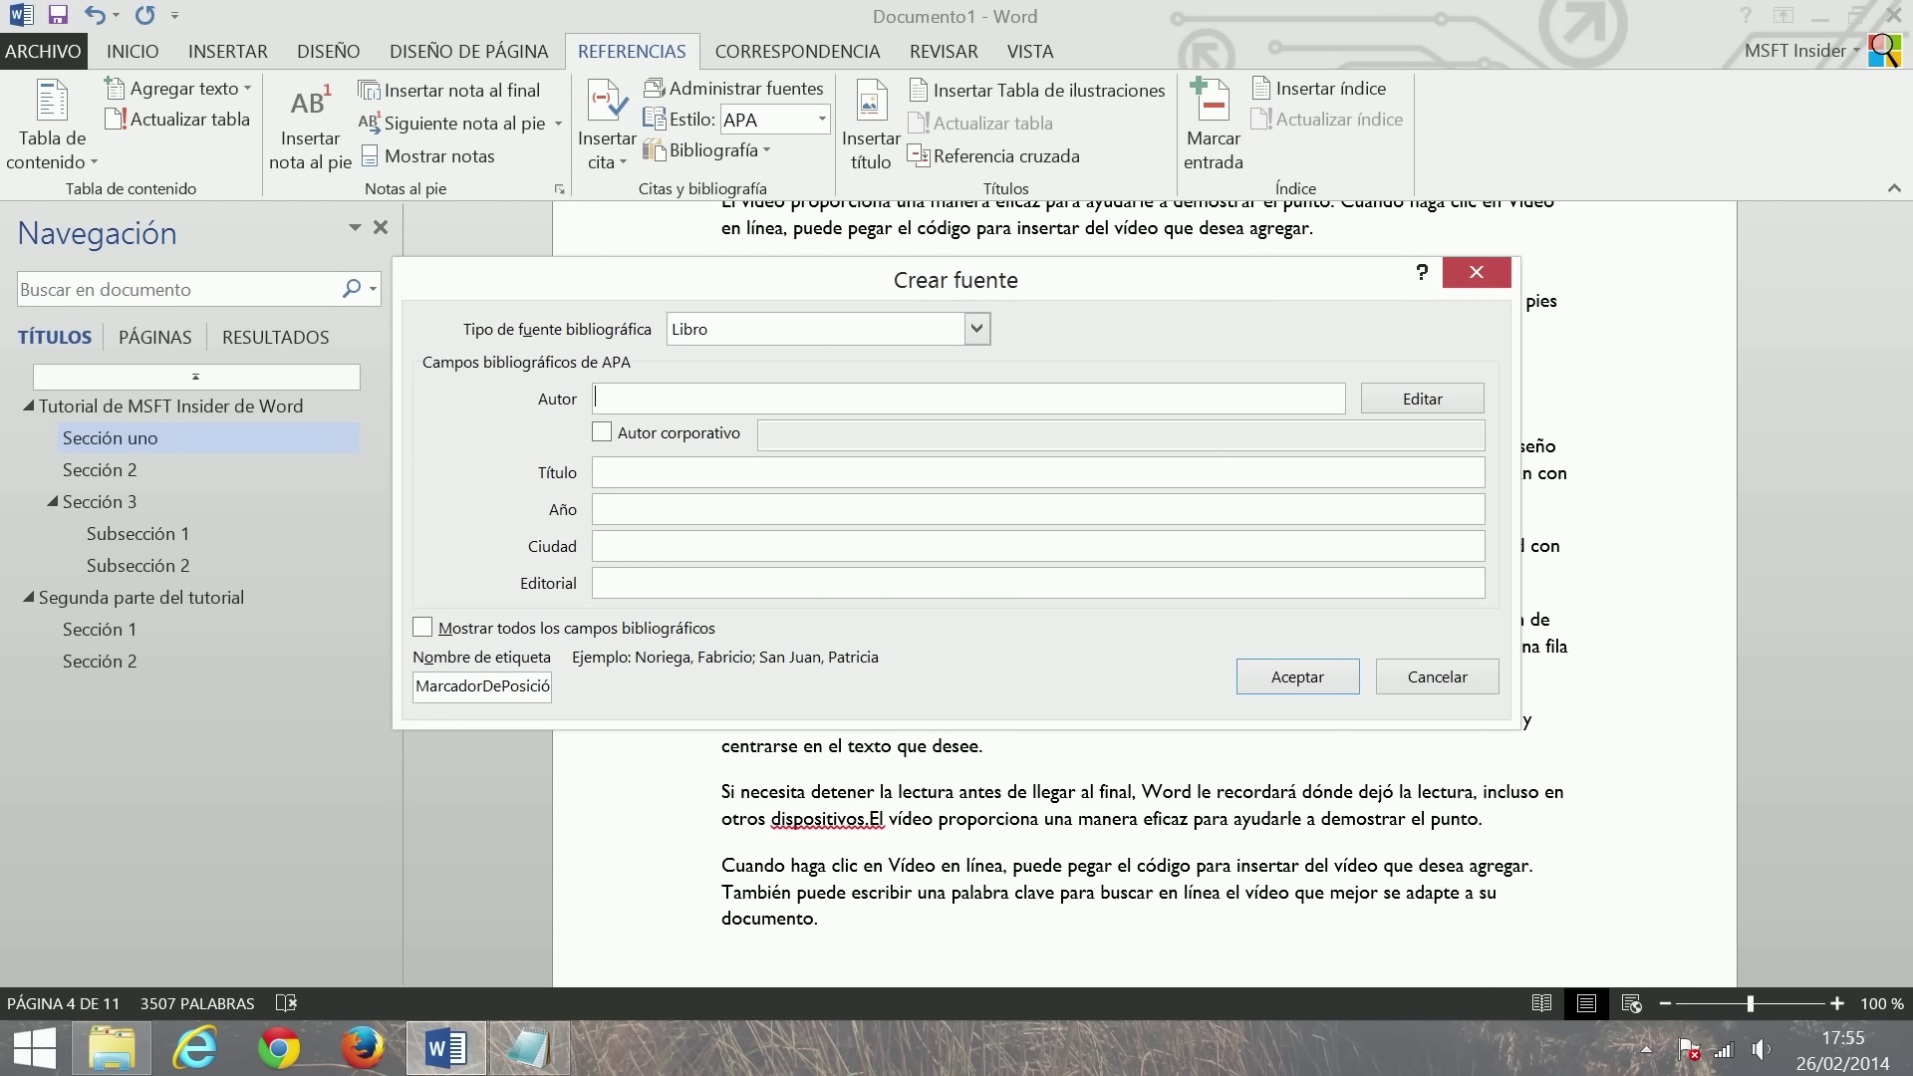
pyautogui.write('MSFT Insider')
pyautogui.press('Tab')
pyautogui.write('Tutoria')
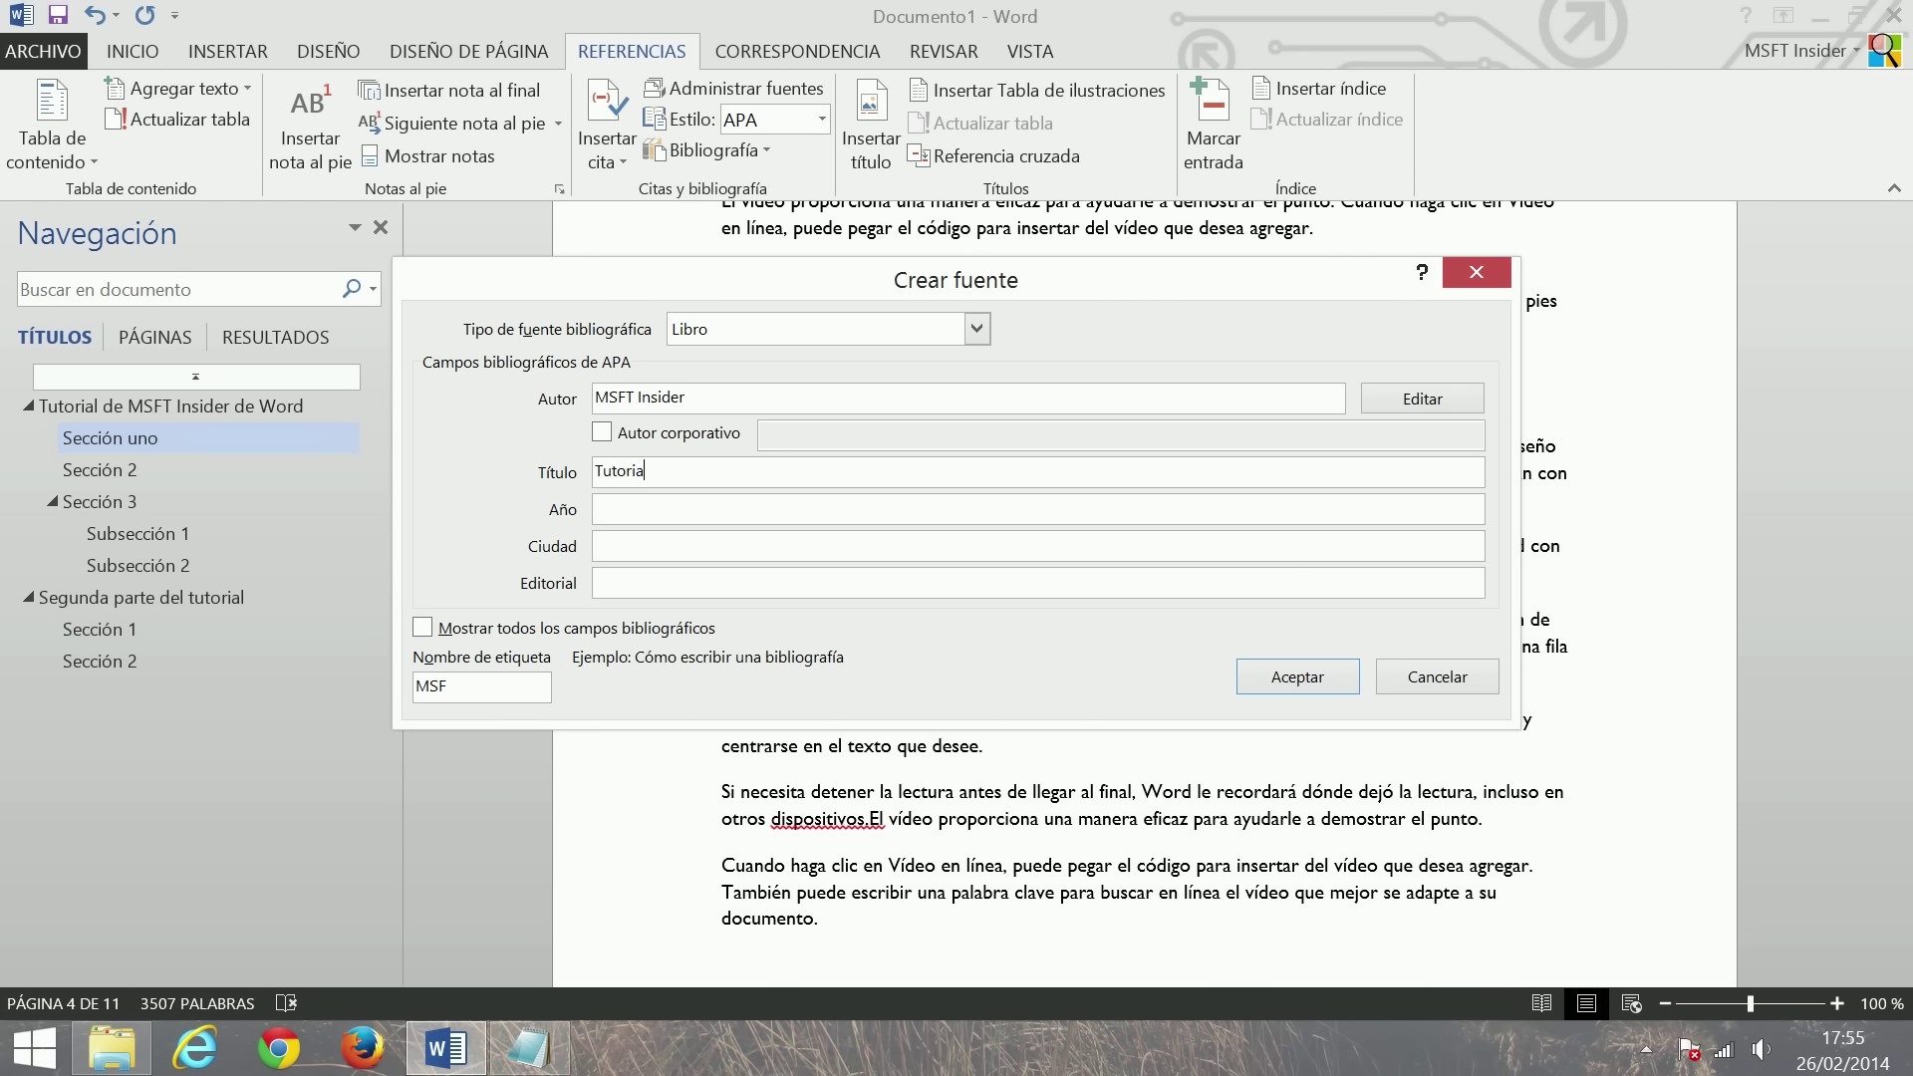
pyautogui.write('les')
pyautogui.press('Tab')
pyautogui.write('2014')
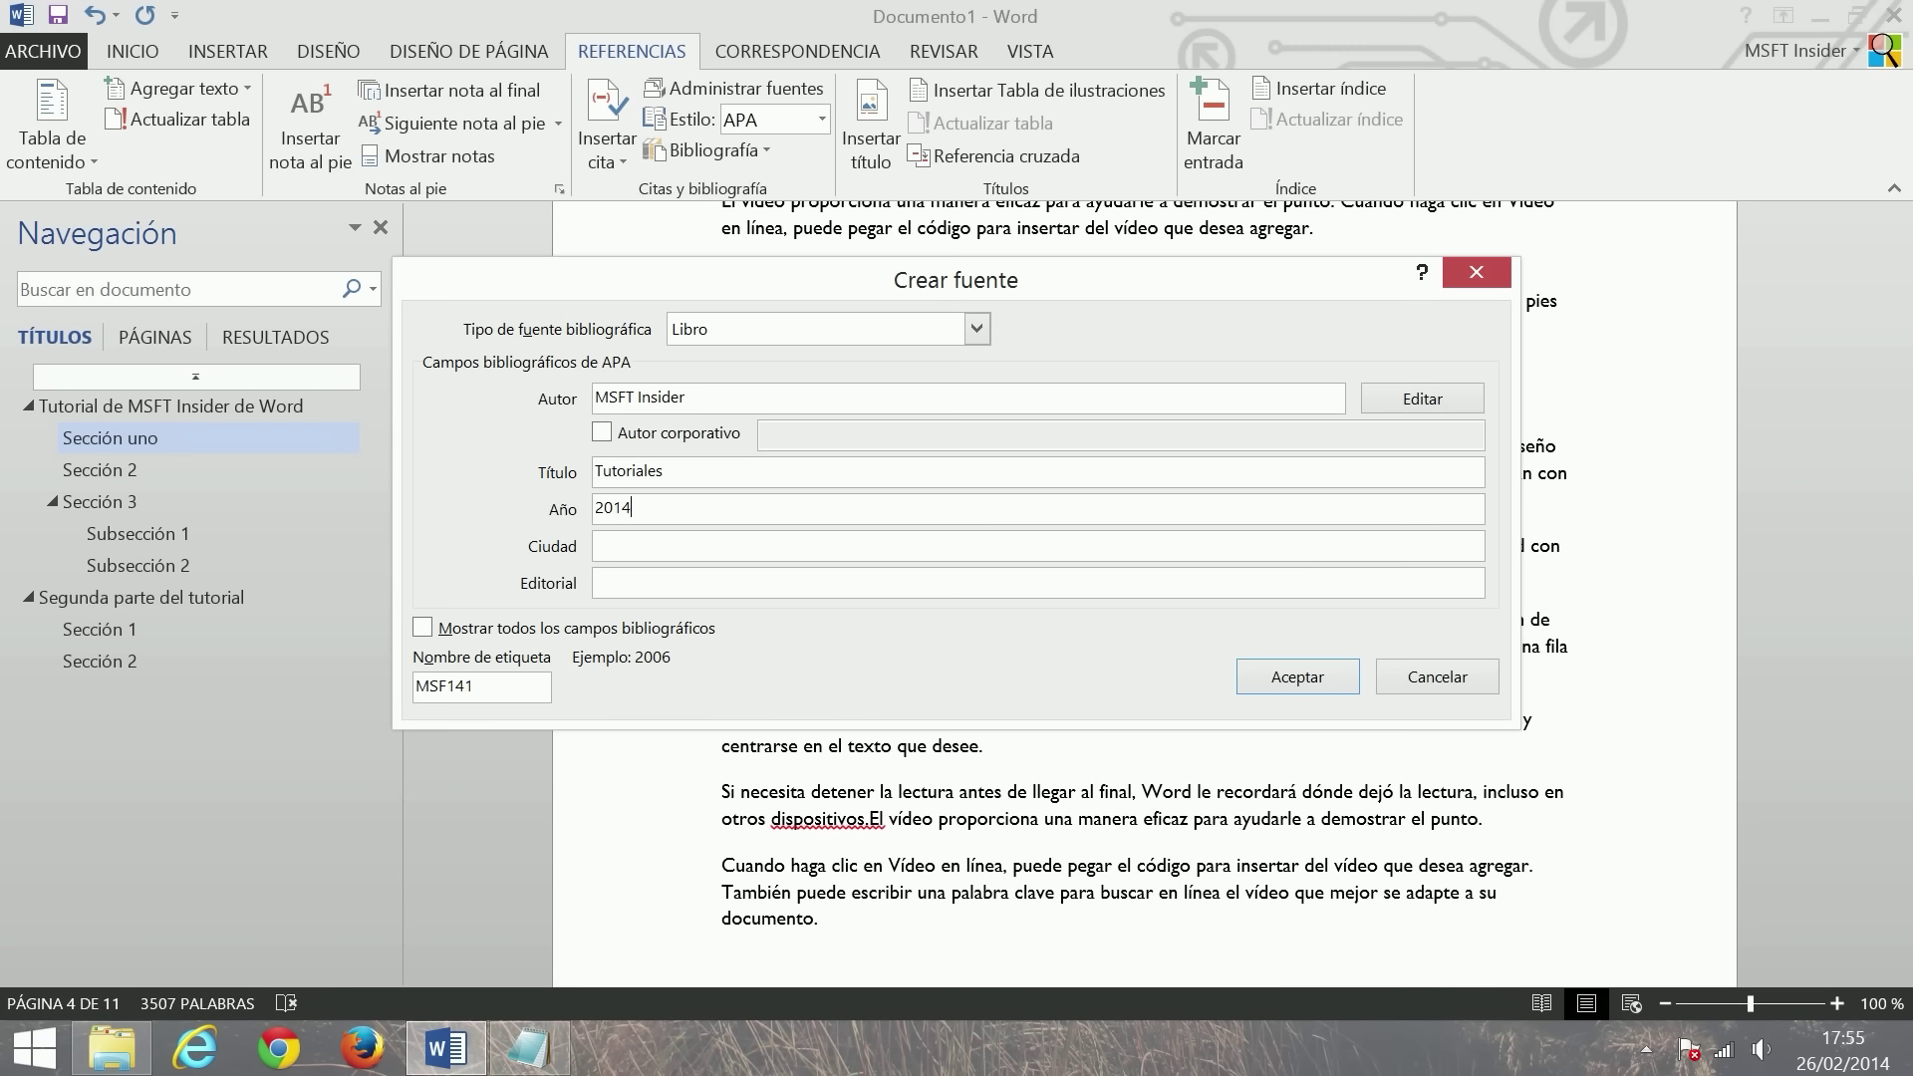
pyautogui.write('rid')
pyautogui.press('Tab')
pyautogui.write('MSFT Insider')
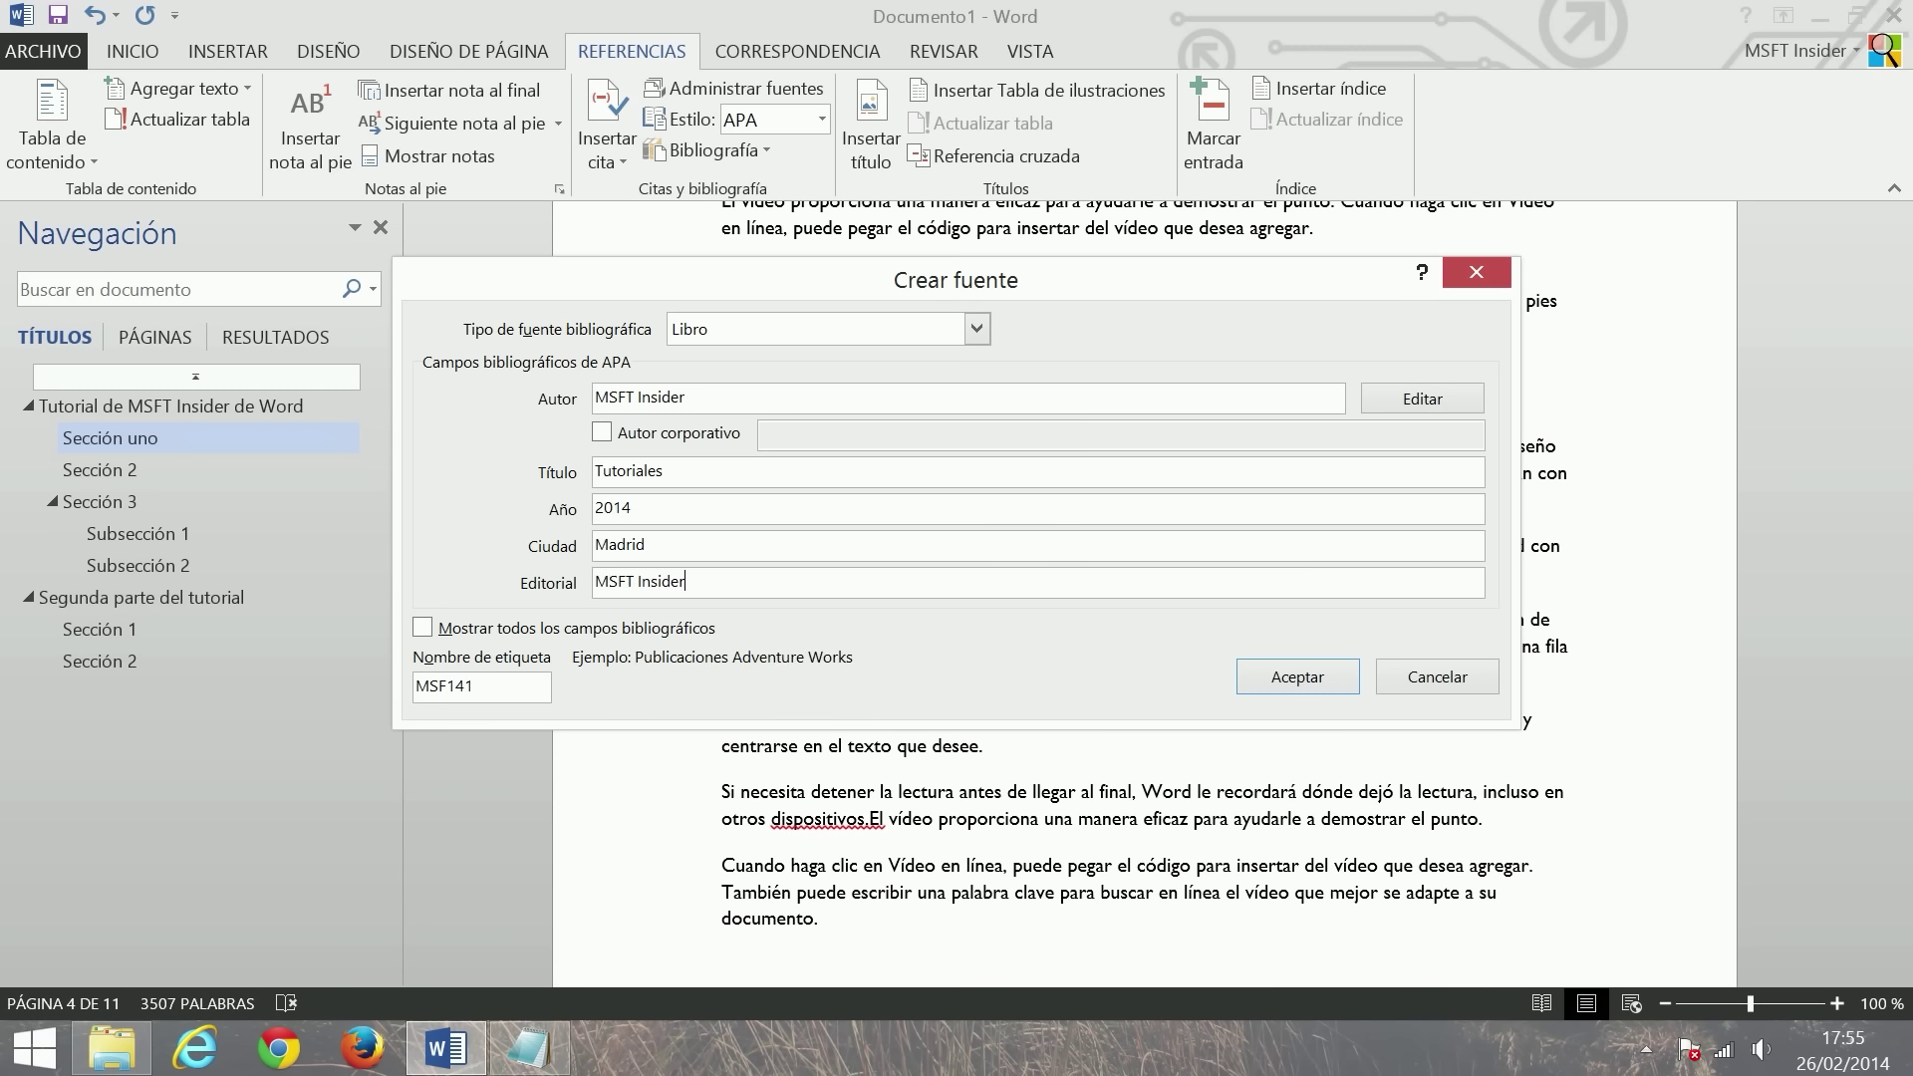
pyautogui.click(1307, 678)
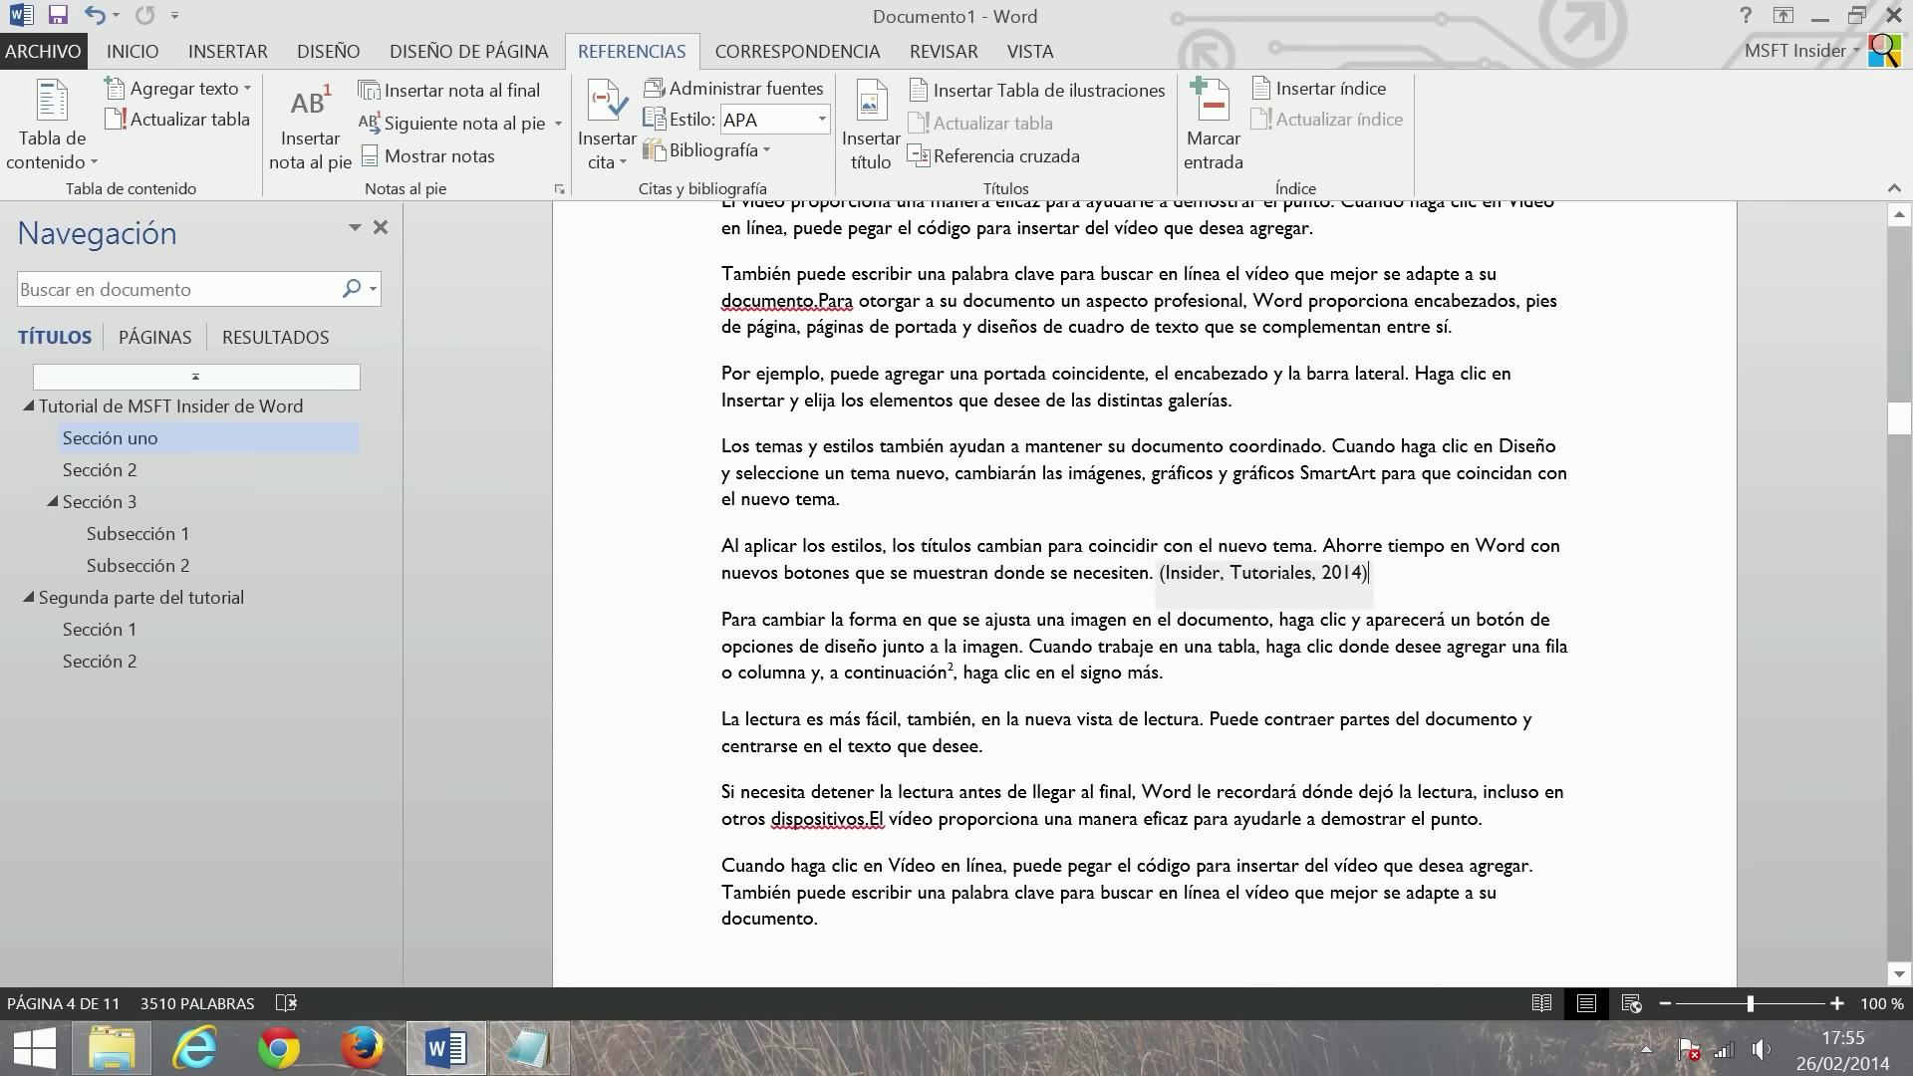
pyautogui.scroll(3, 1145, 588)
pyautogui.scroll(-6, 1144, 588)
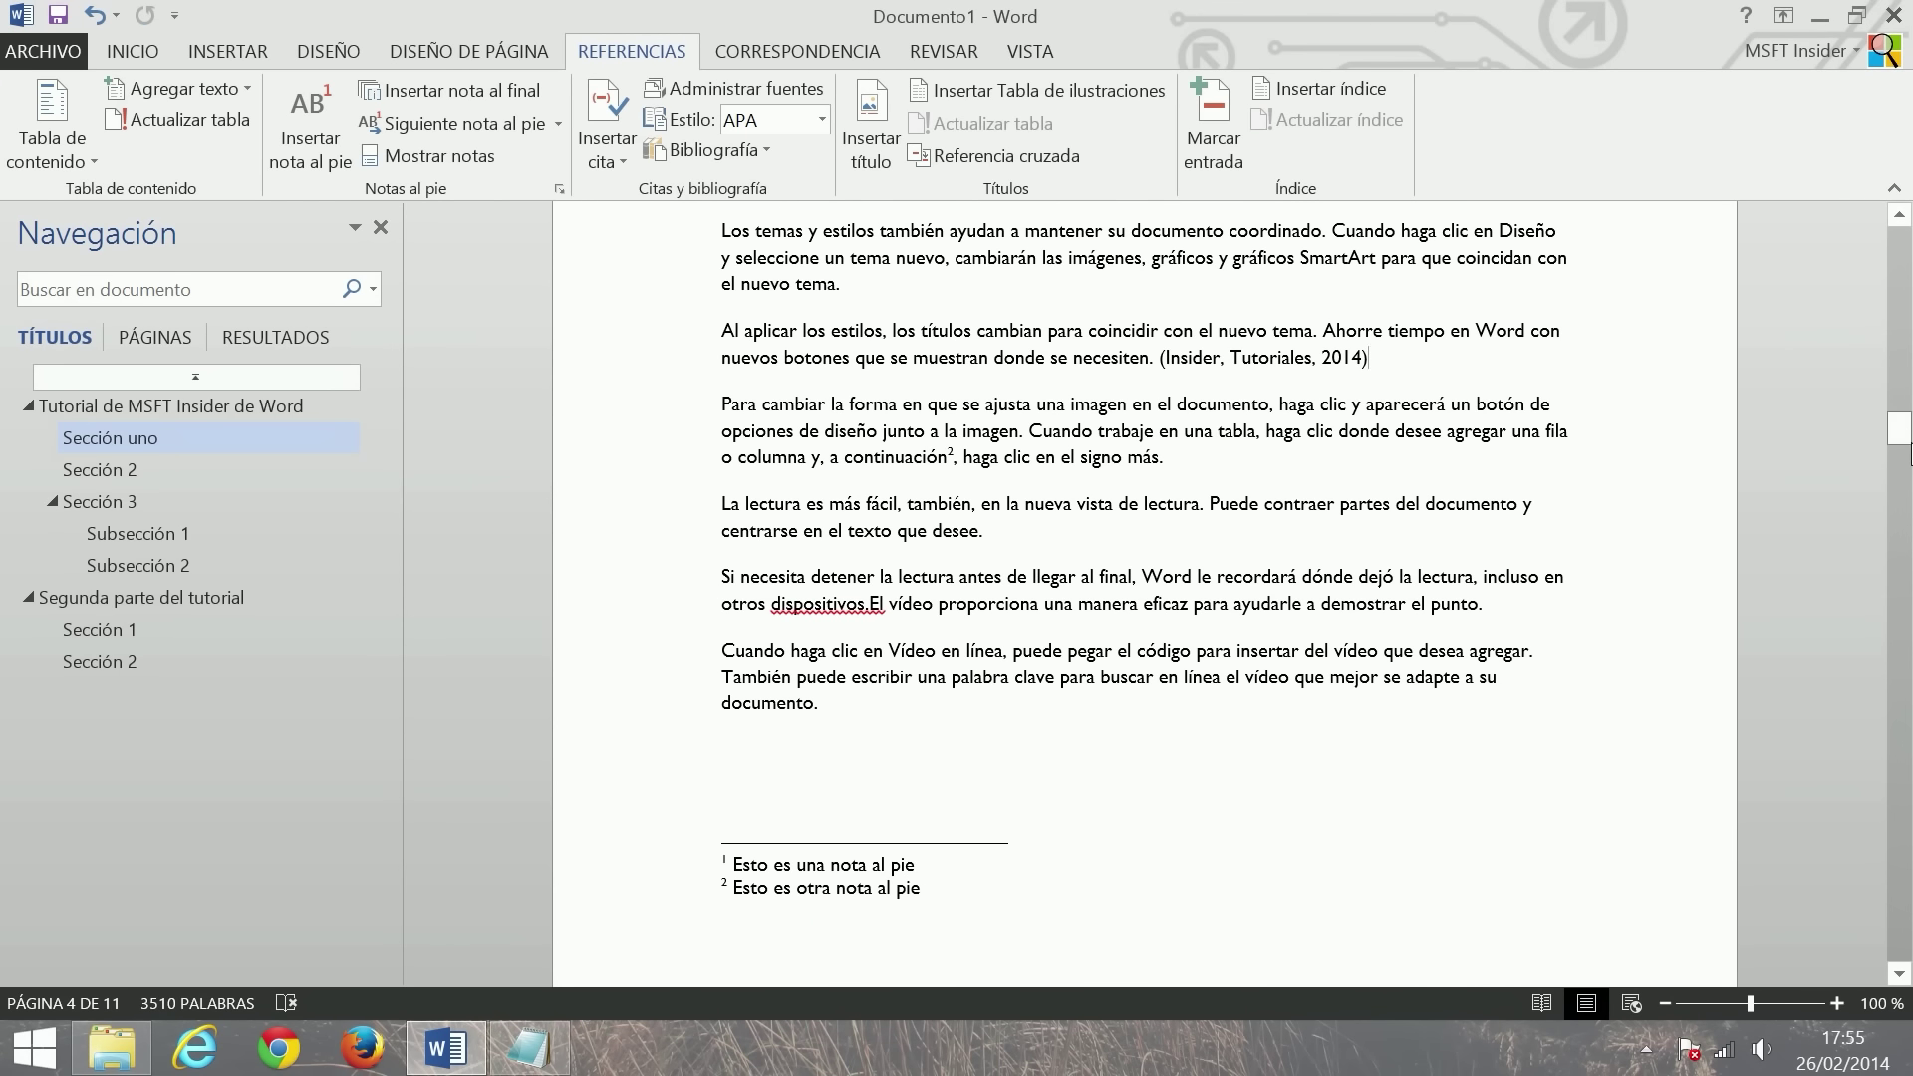
# - Add a page break after the document's last paragraph
pyautogui.moveTo(1900, 434); pyautogui.dragTo(1898, 942)
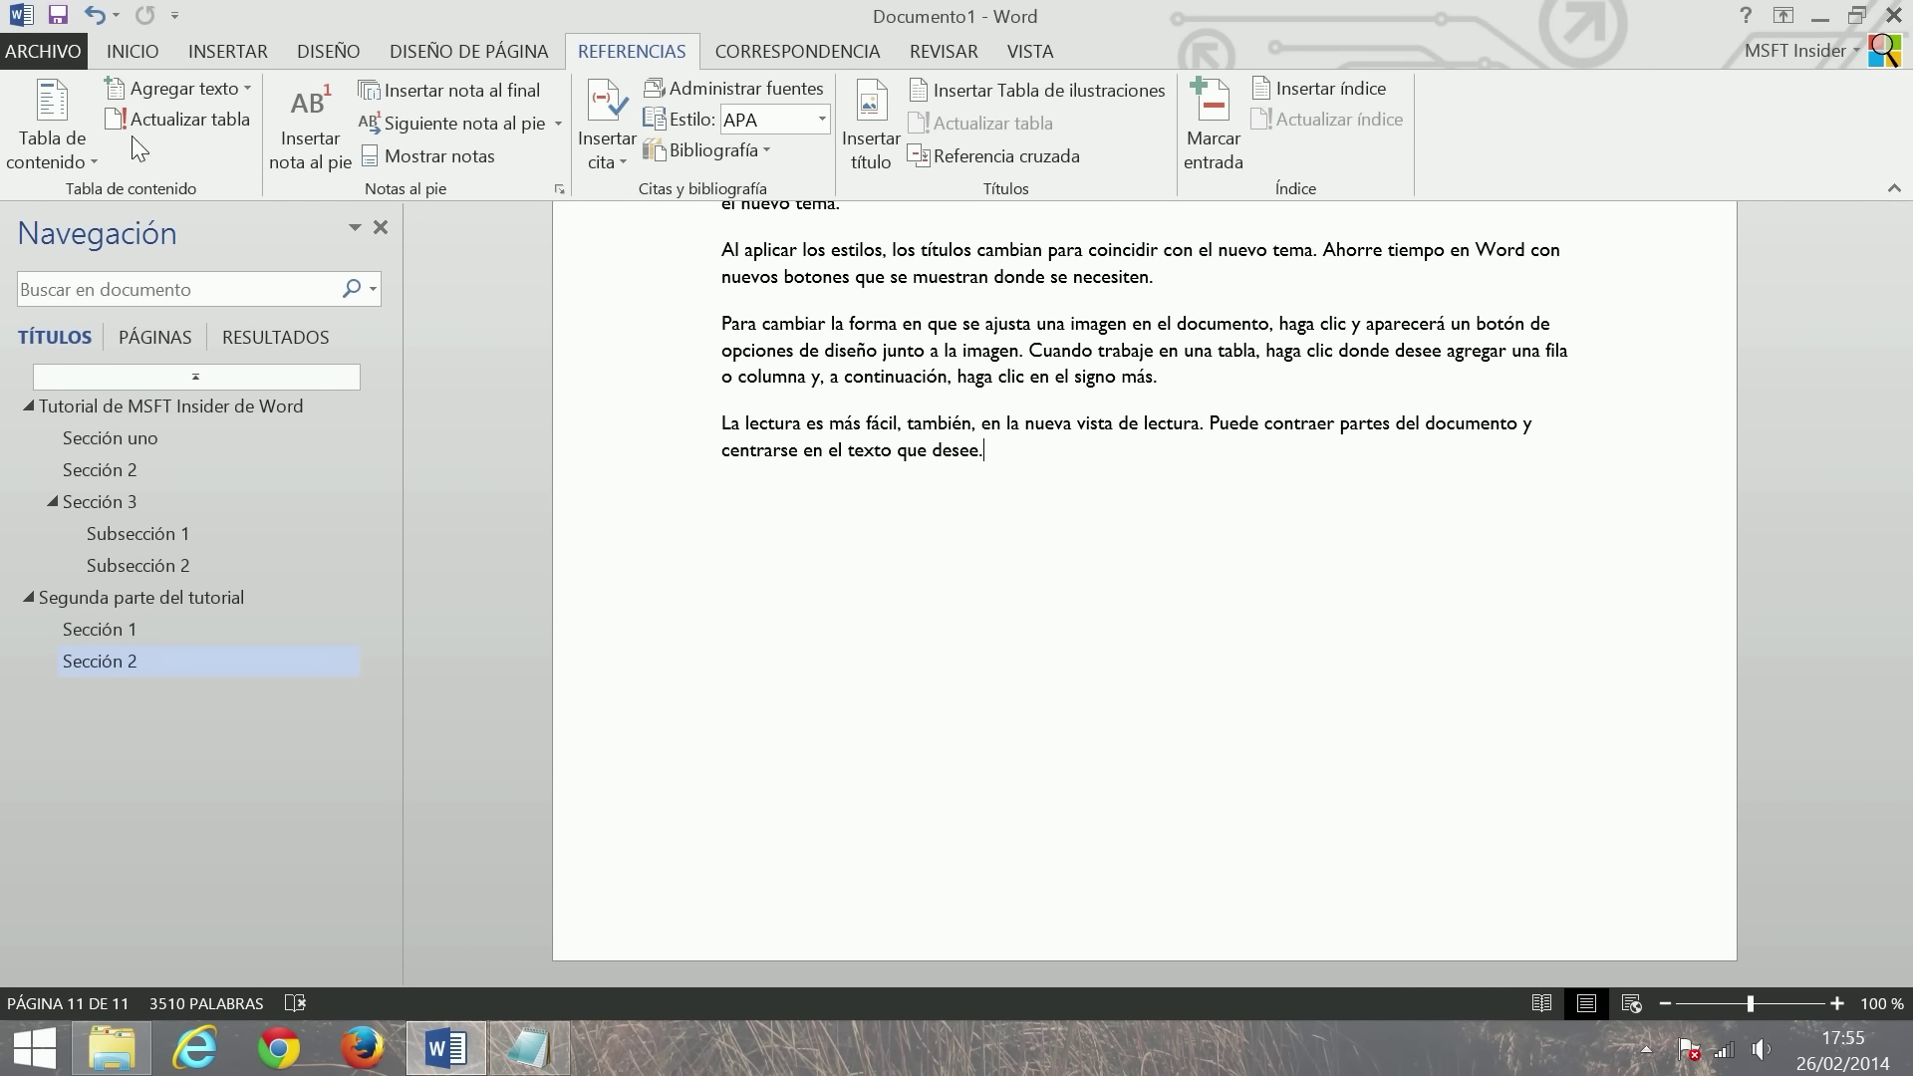
pyautogui.click(242, 51)
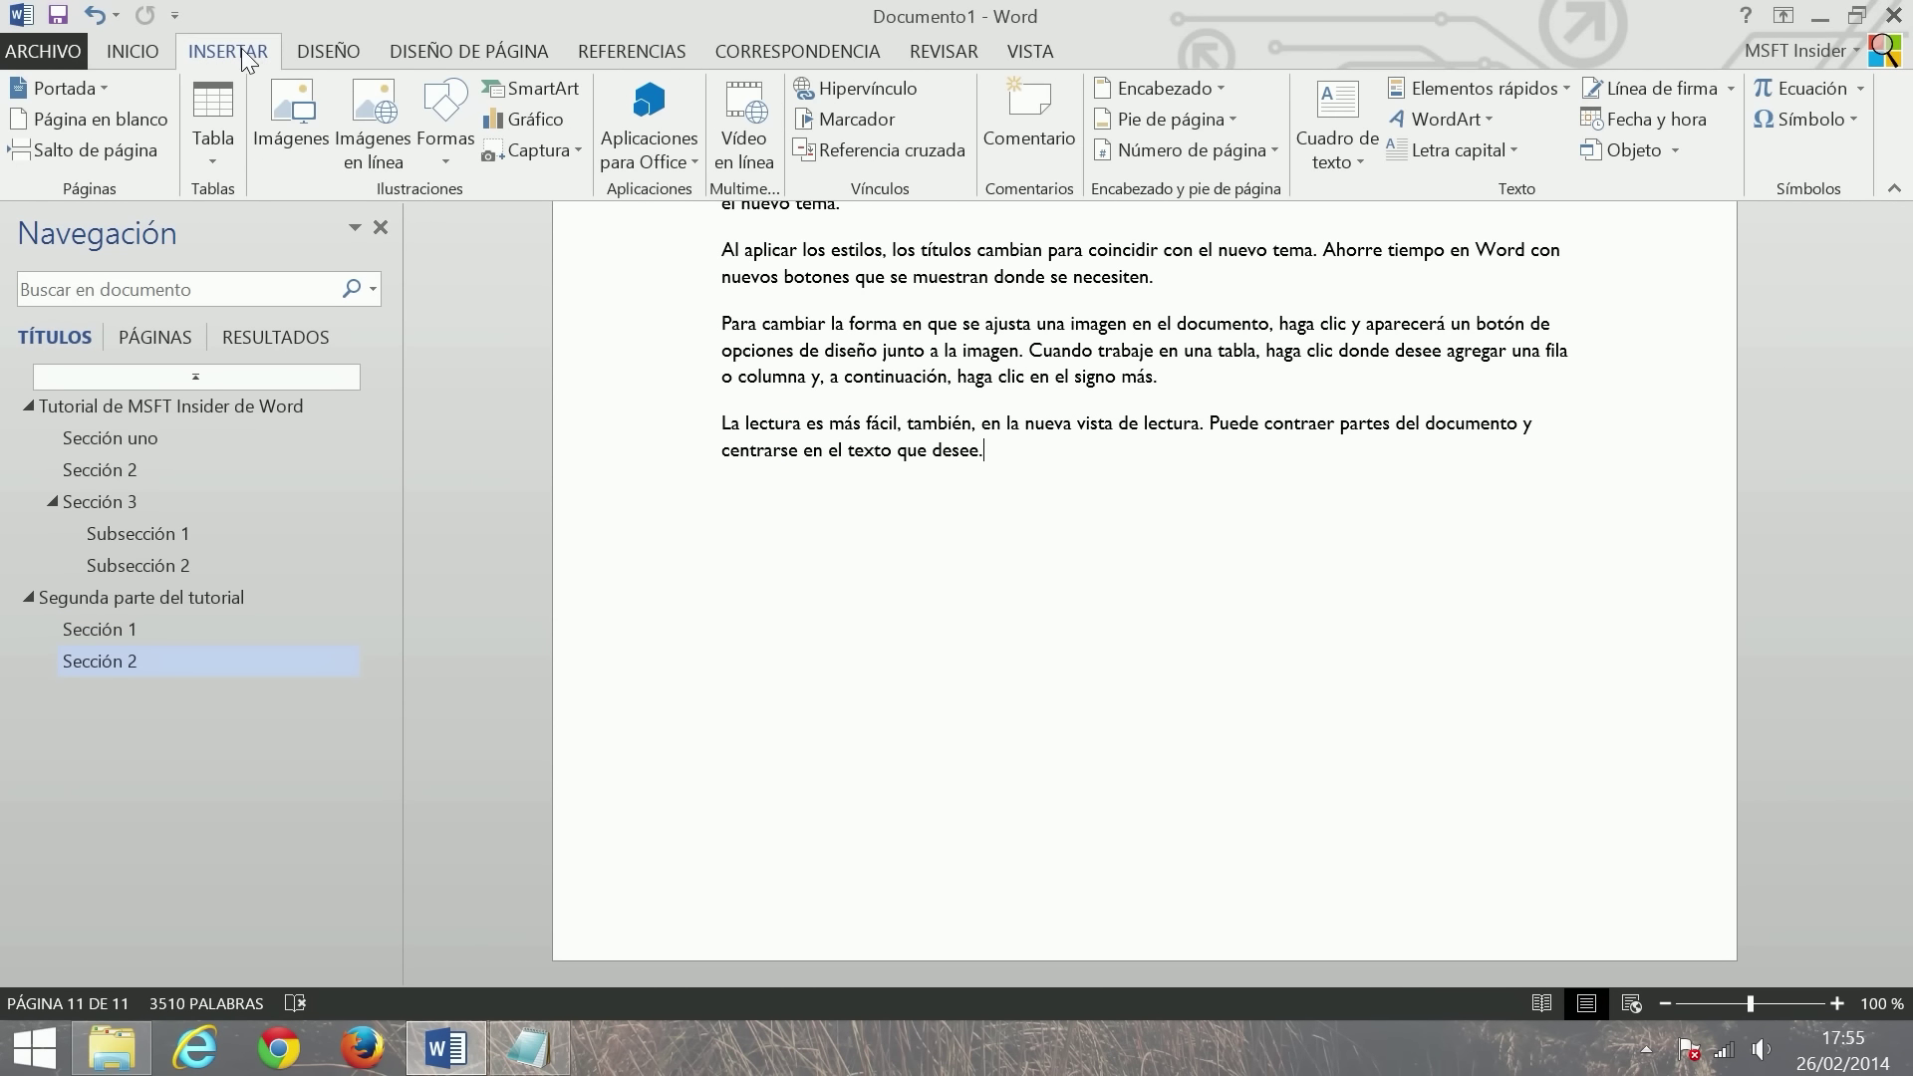
pyautogui.click(95, 150)
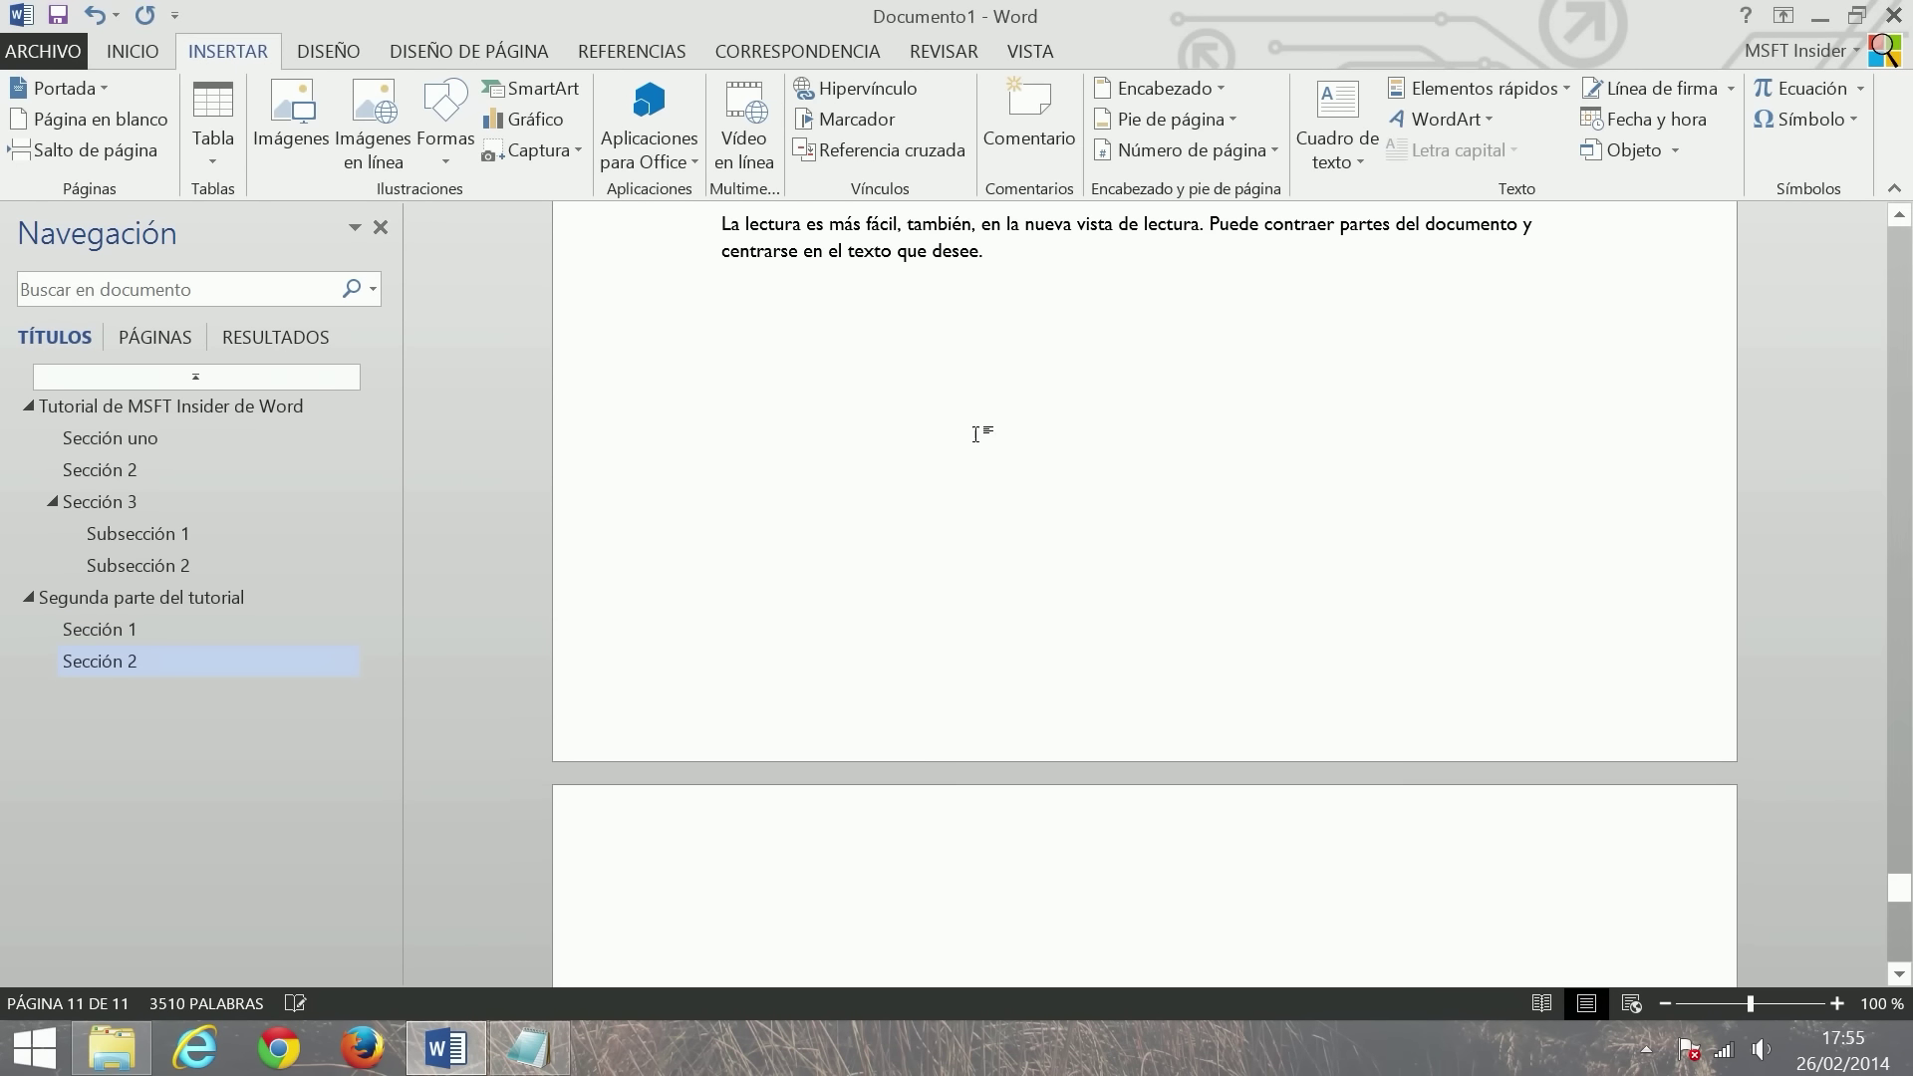
# - Insert the built-in Bibliografía listing both 2014 Insider books on the new page
pyautogui.click(128, 58)
pyautogui.click(598, 50)
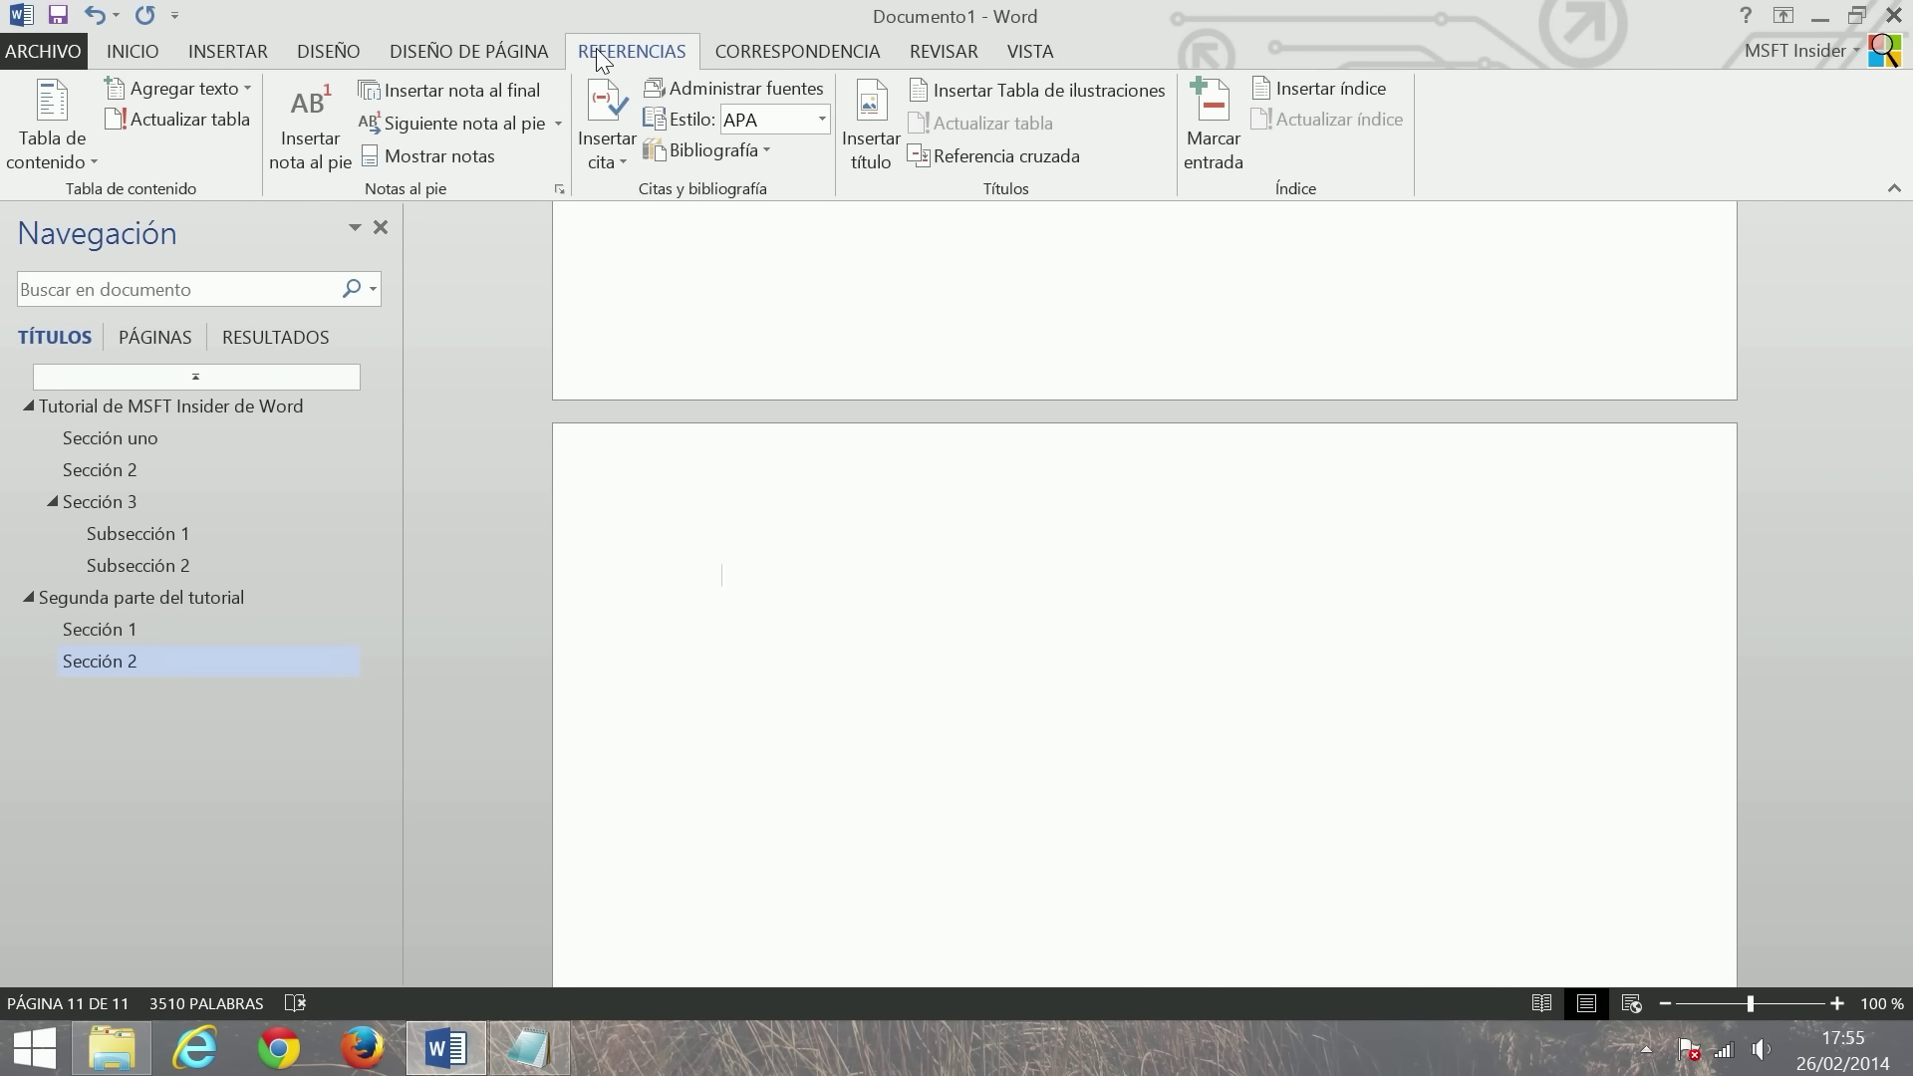
pyautogui.click(769, 153)
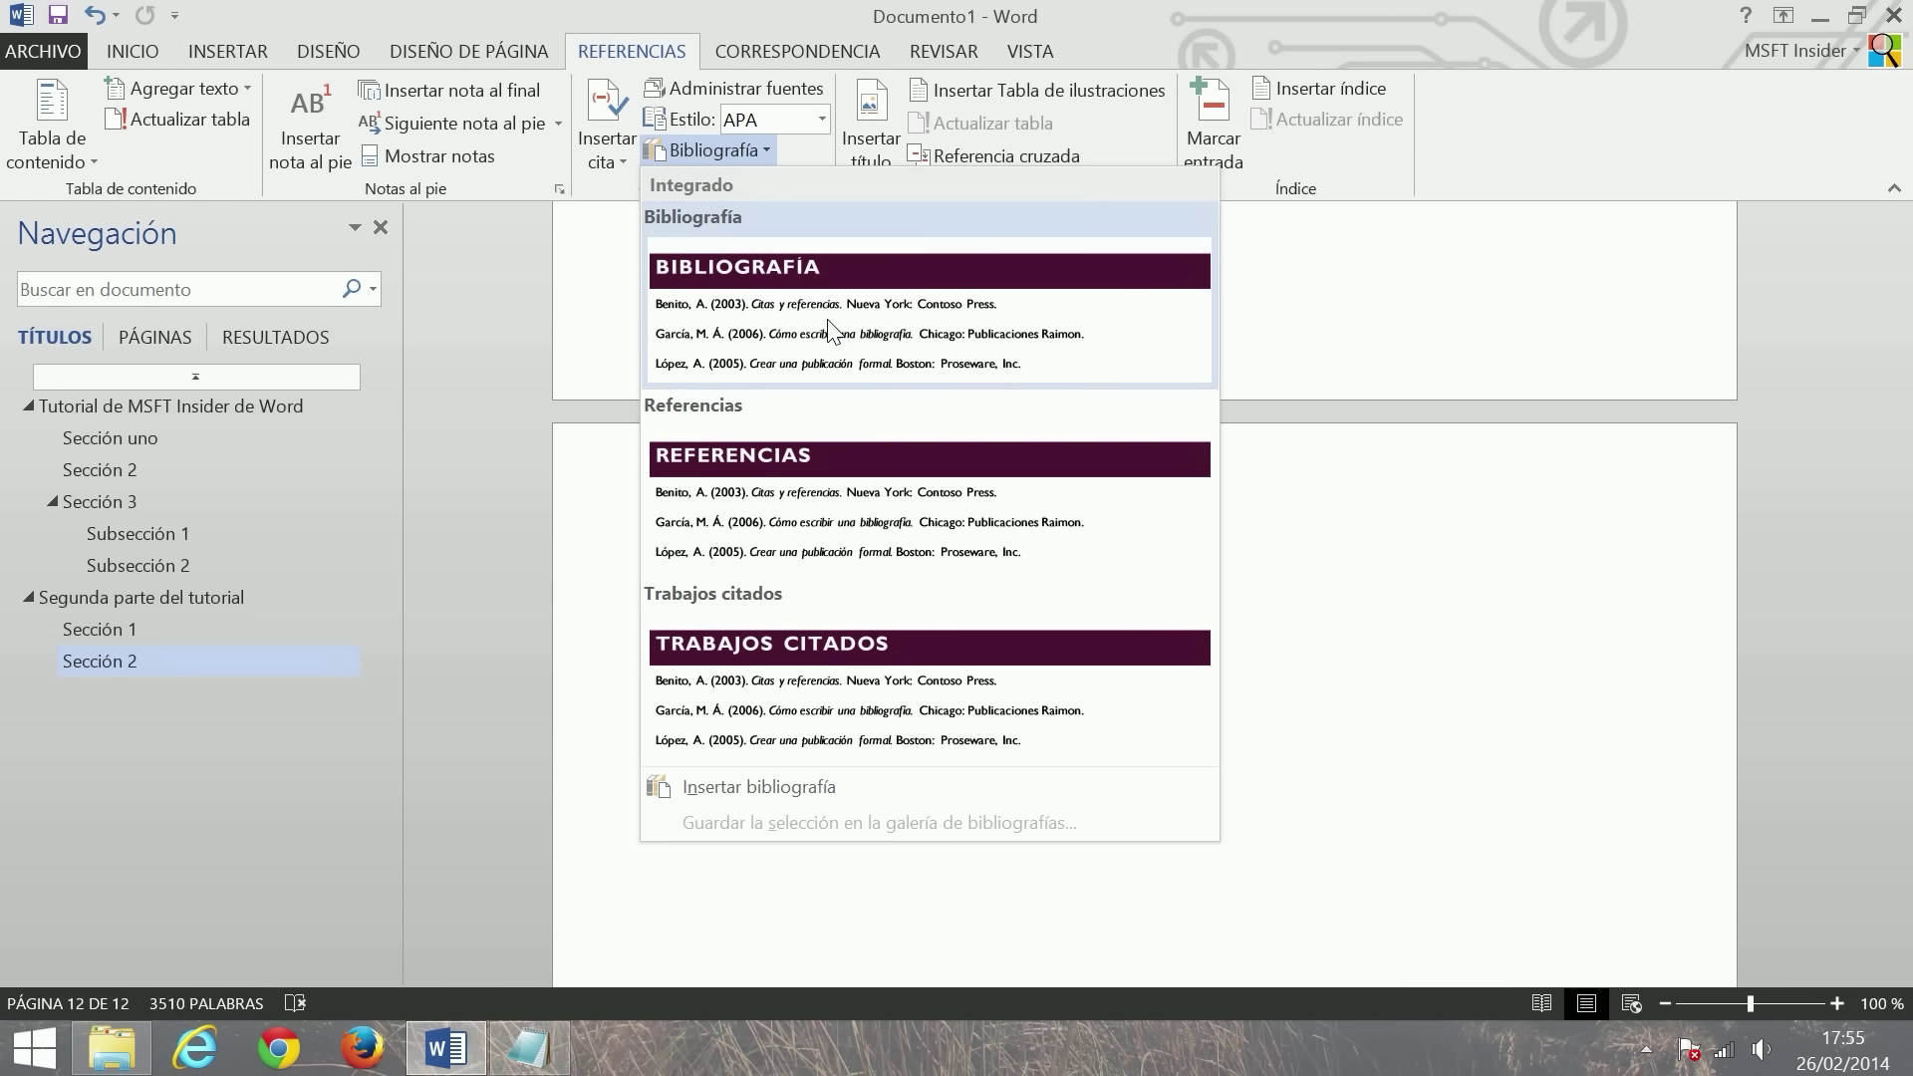
pyautogui.click(770, 319)
pyautogui.scroll(-4, 1144, 598)
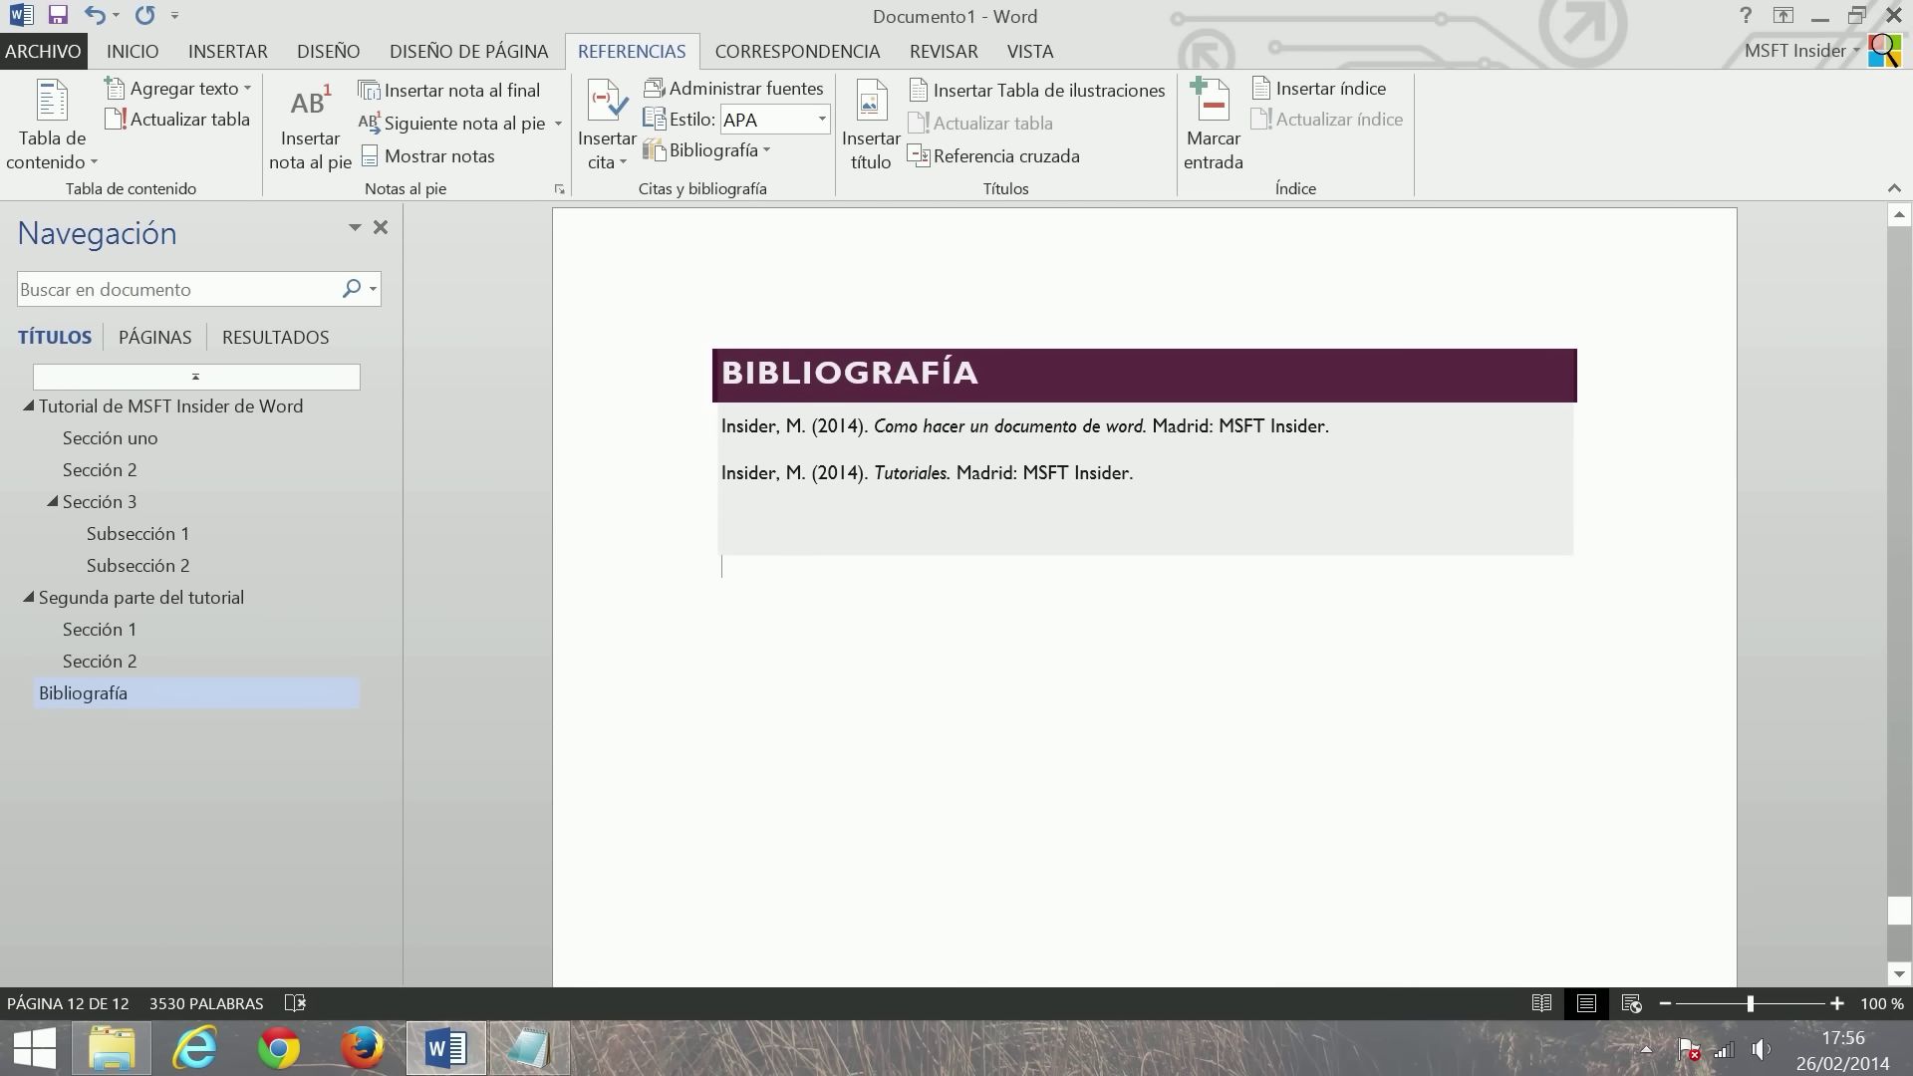
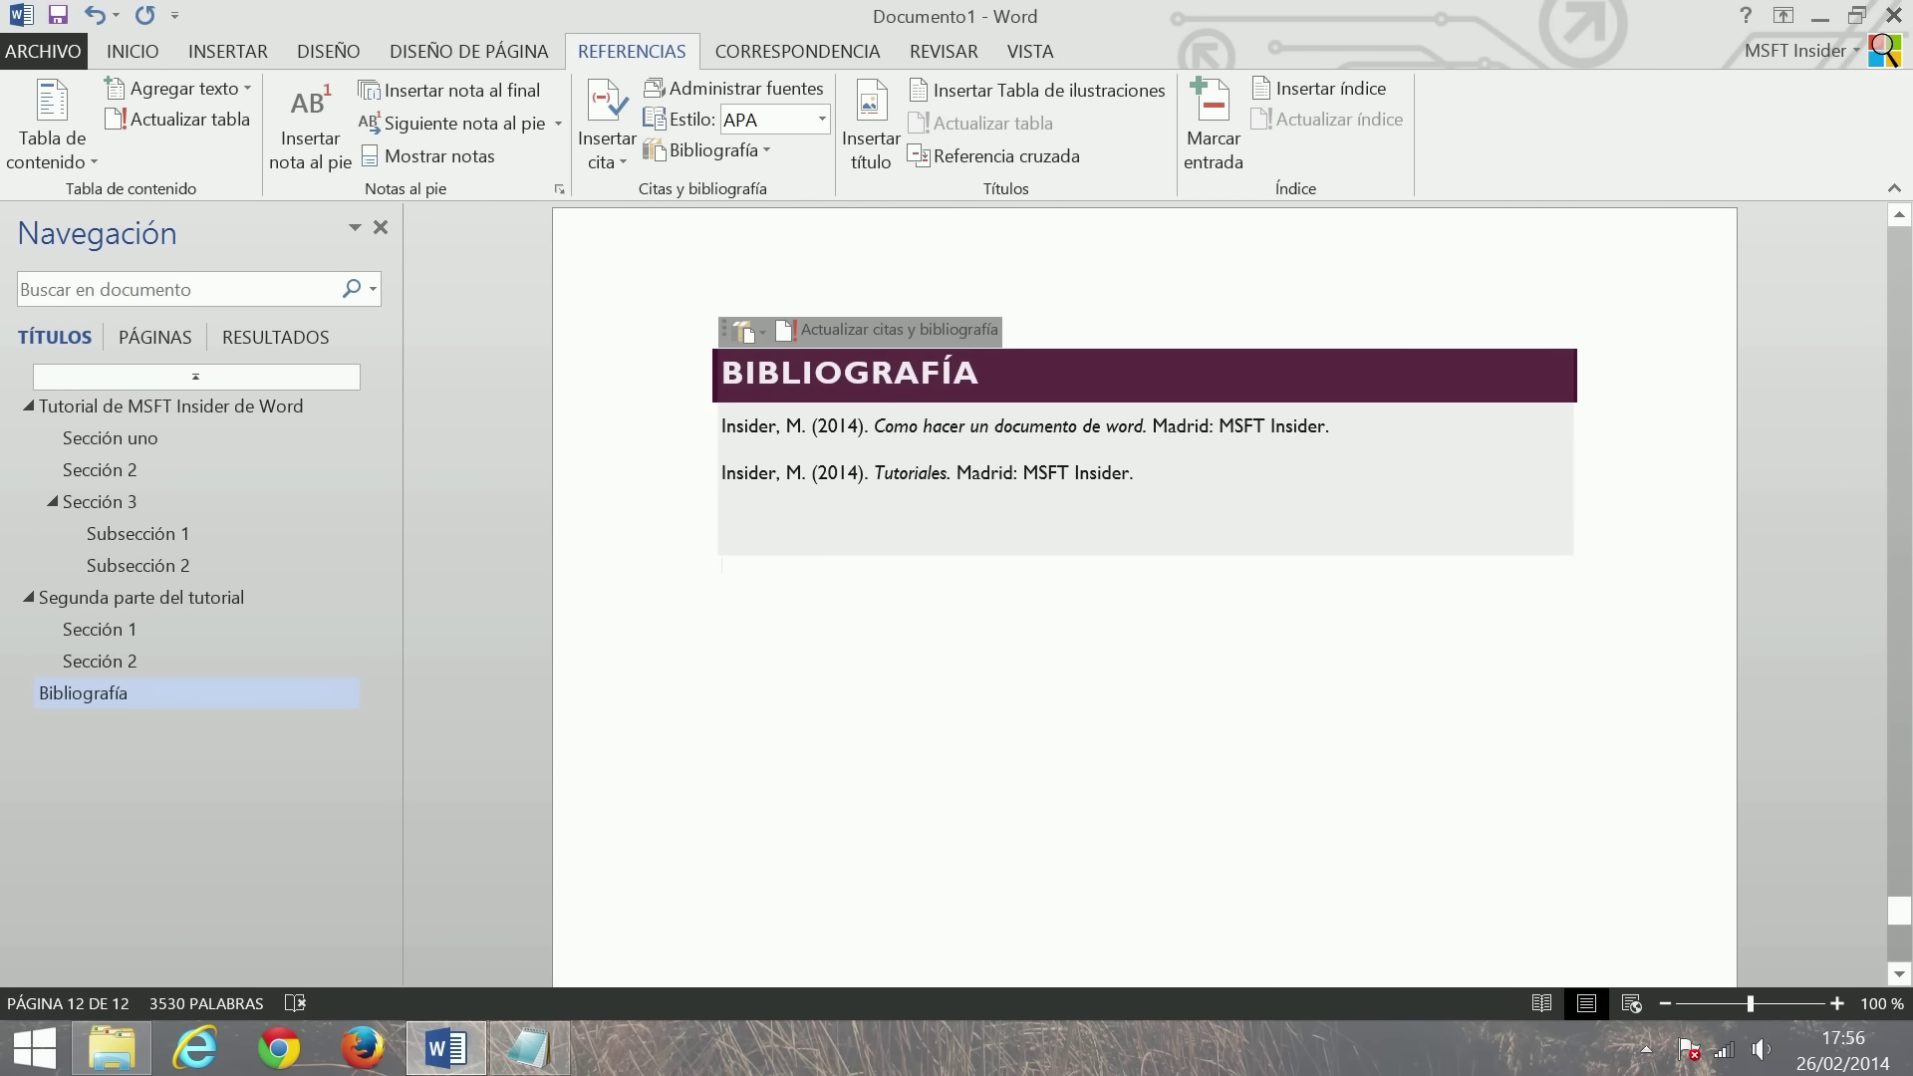
# - From Referencias' Insertar cita menu, start adding a new citation source
pyautogui.scroll(4, 1144, 598)
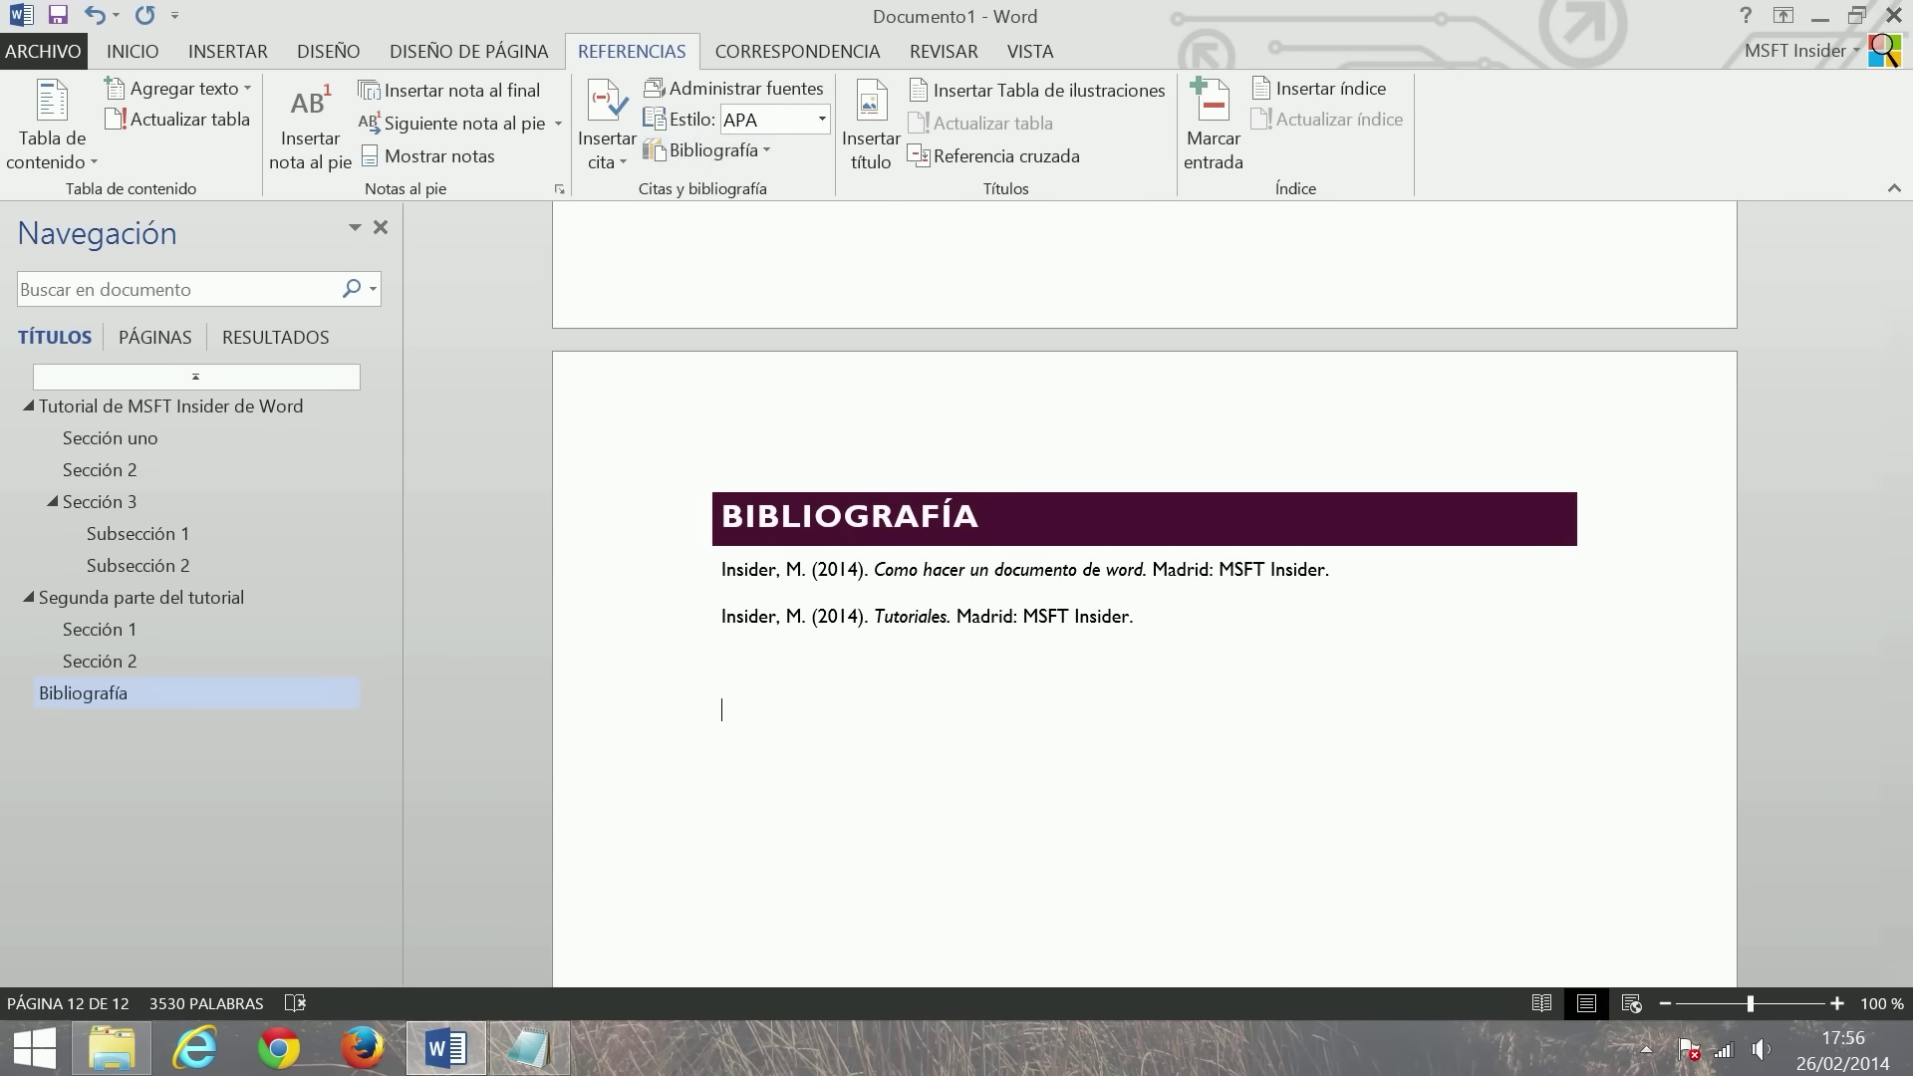
pyautogui.scroll(3, 1144, 598)
pyautogui.scroll(10, 1144, 598)
pyautogui.scroll(10, 1143, 598)
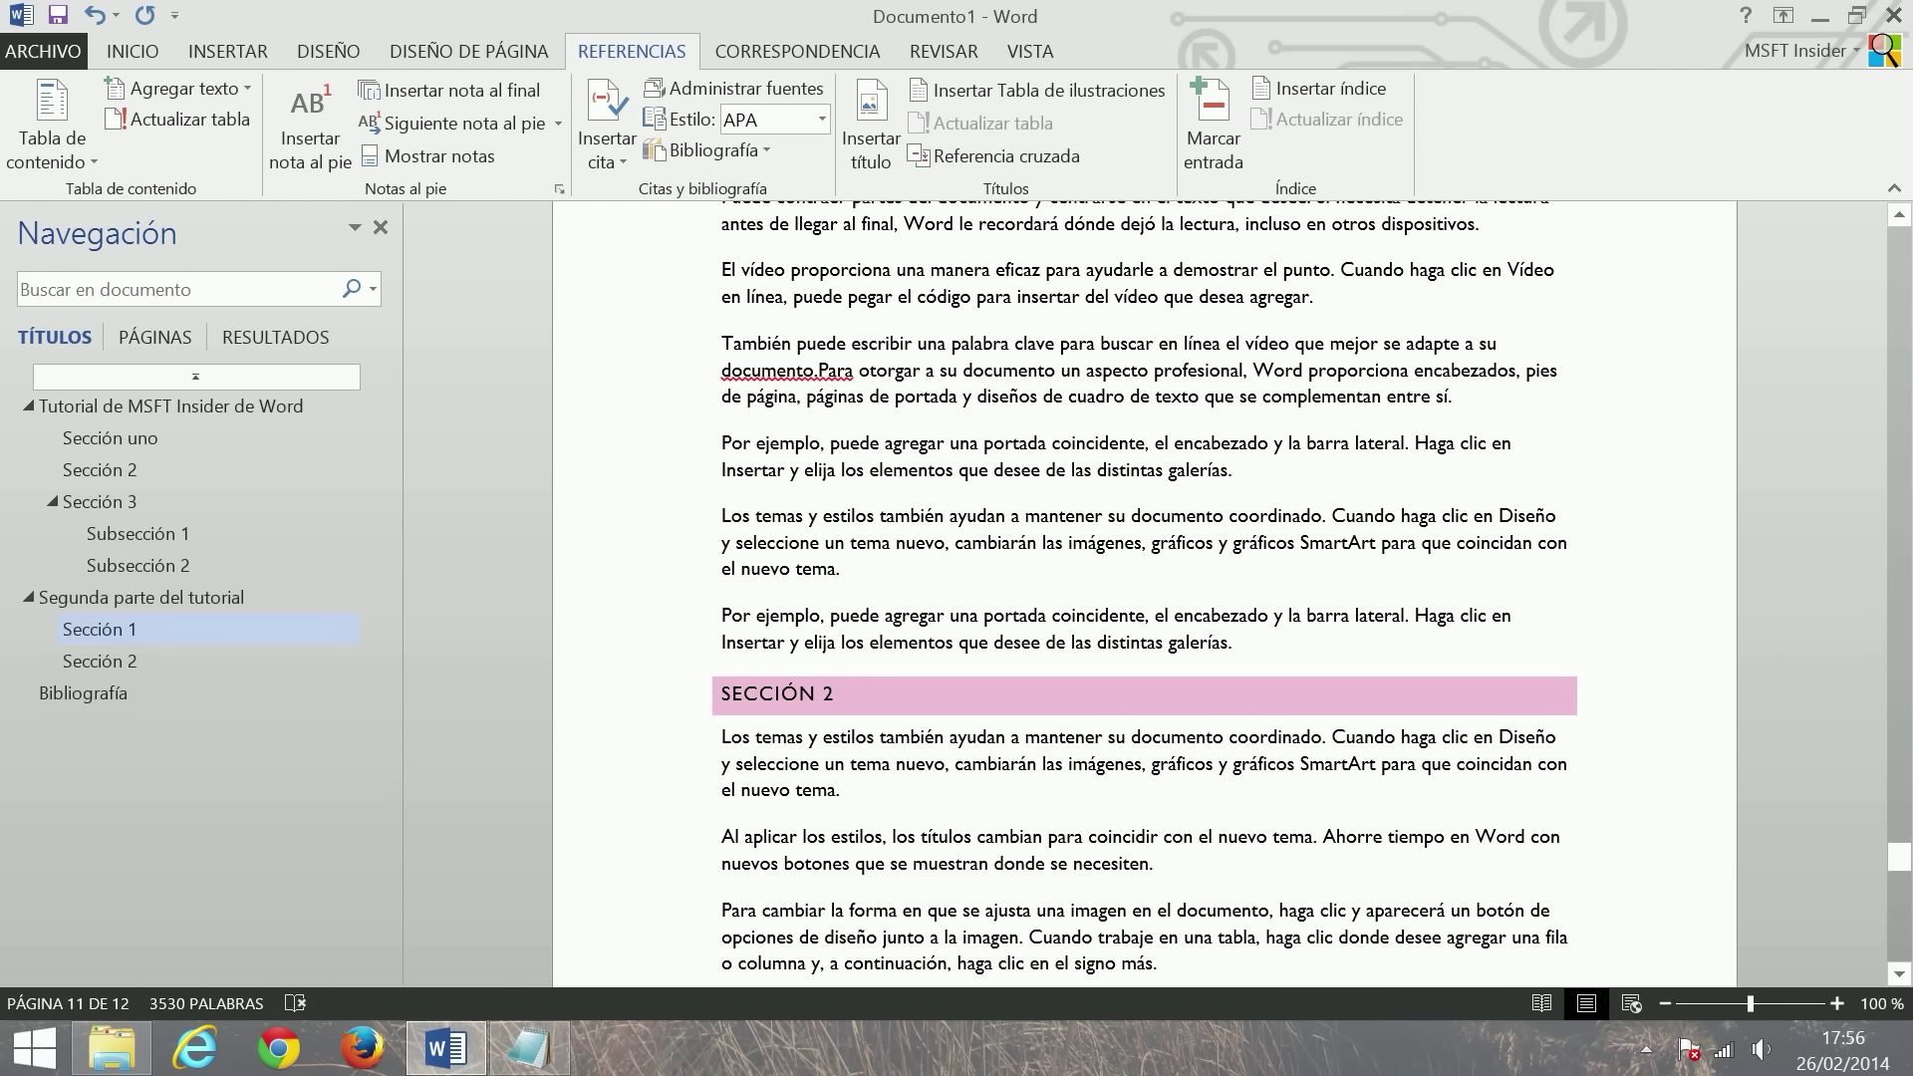
pyautogui.click(754, 155)
pyautogui.click(606, 139)
pyautogui.click(607, 139)
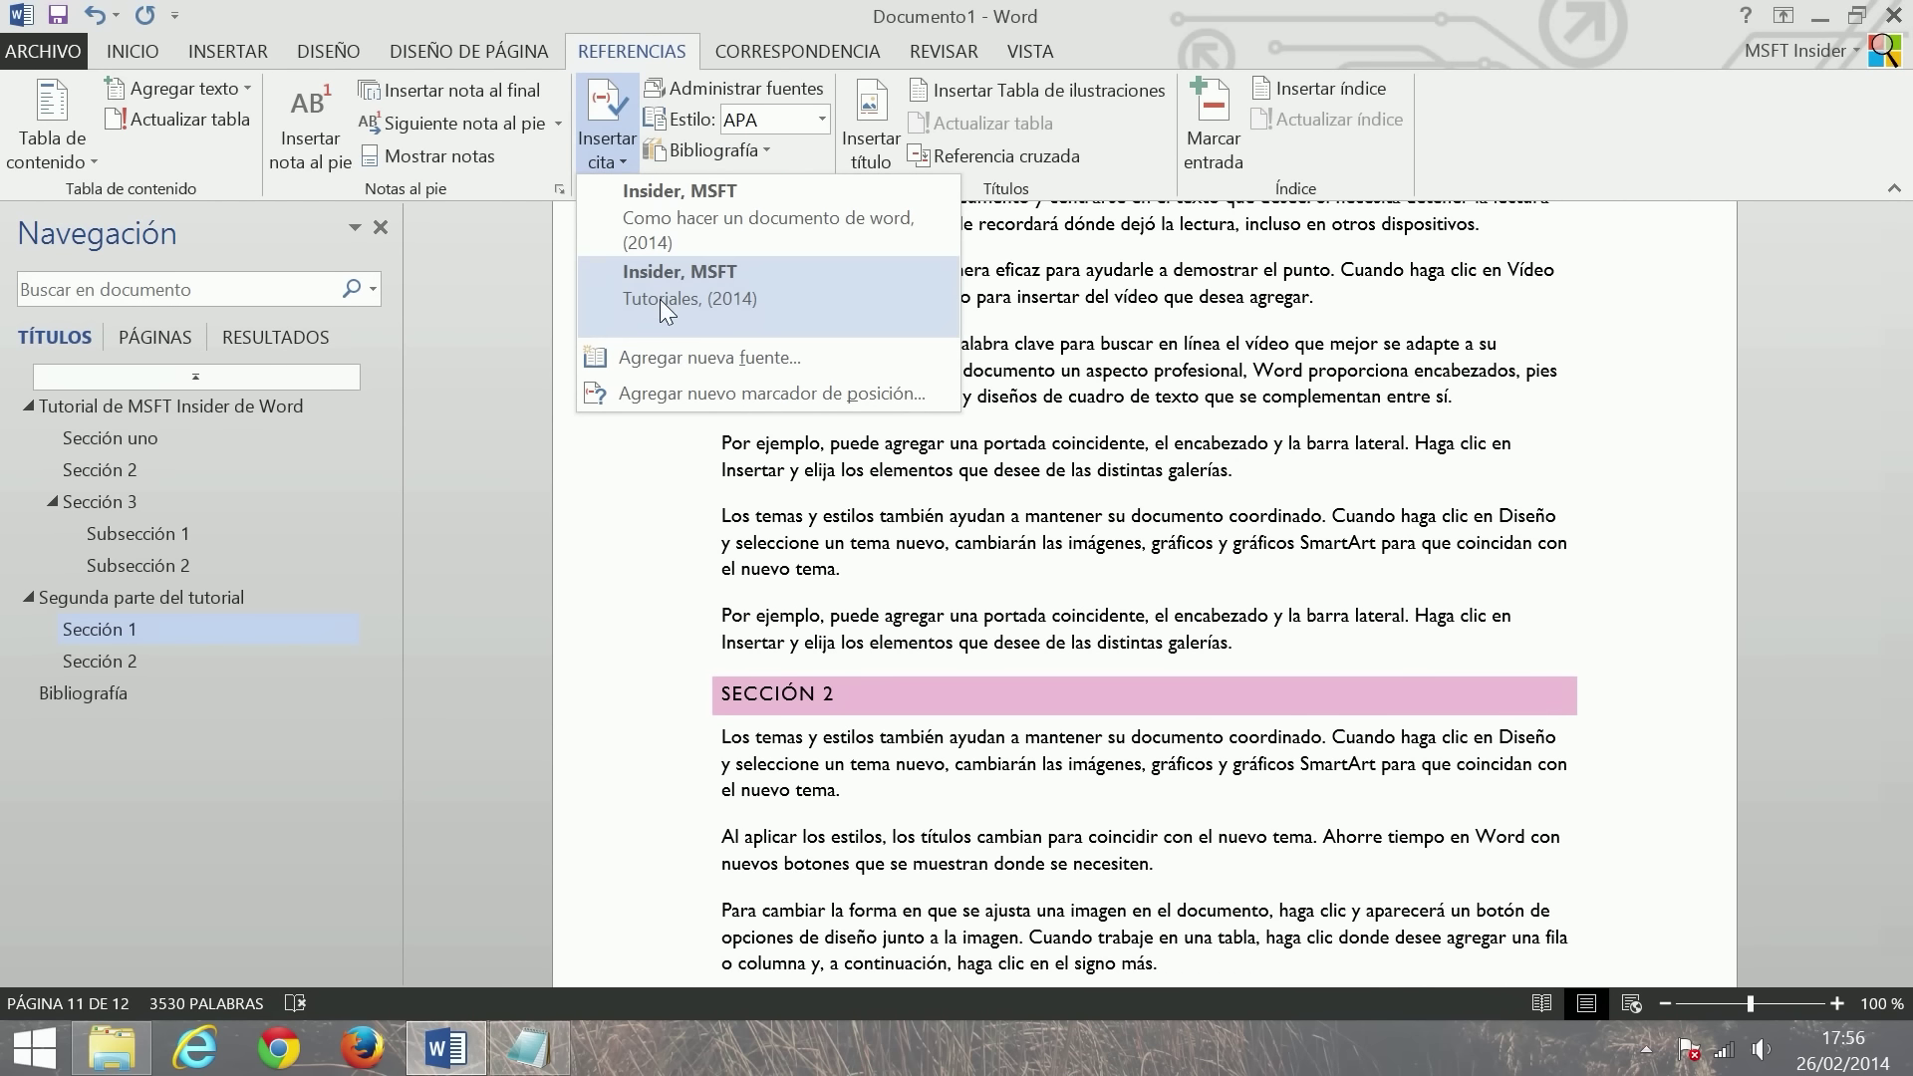
pyautogui.click(695, 362)
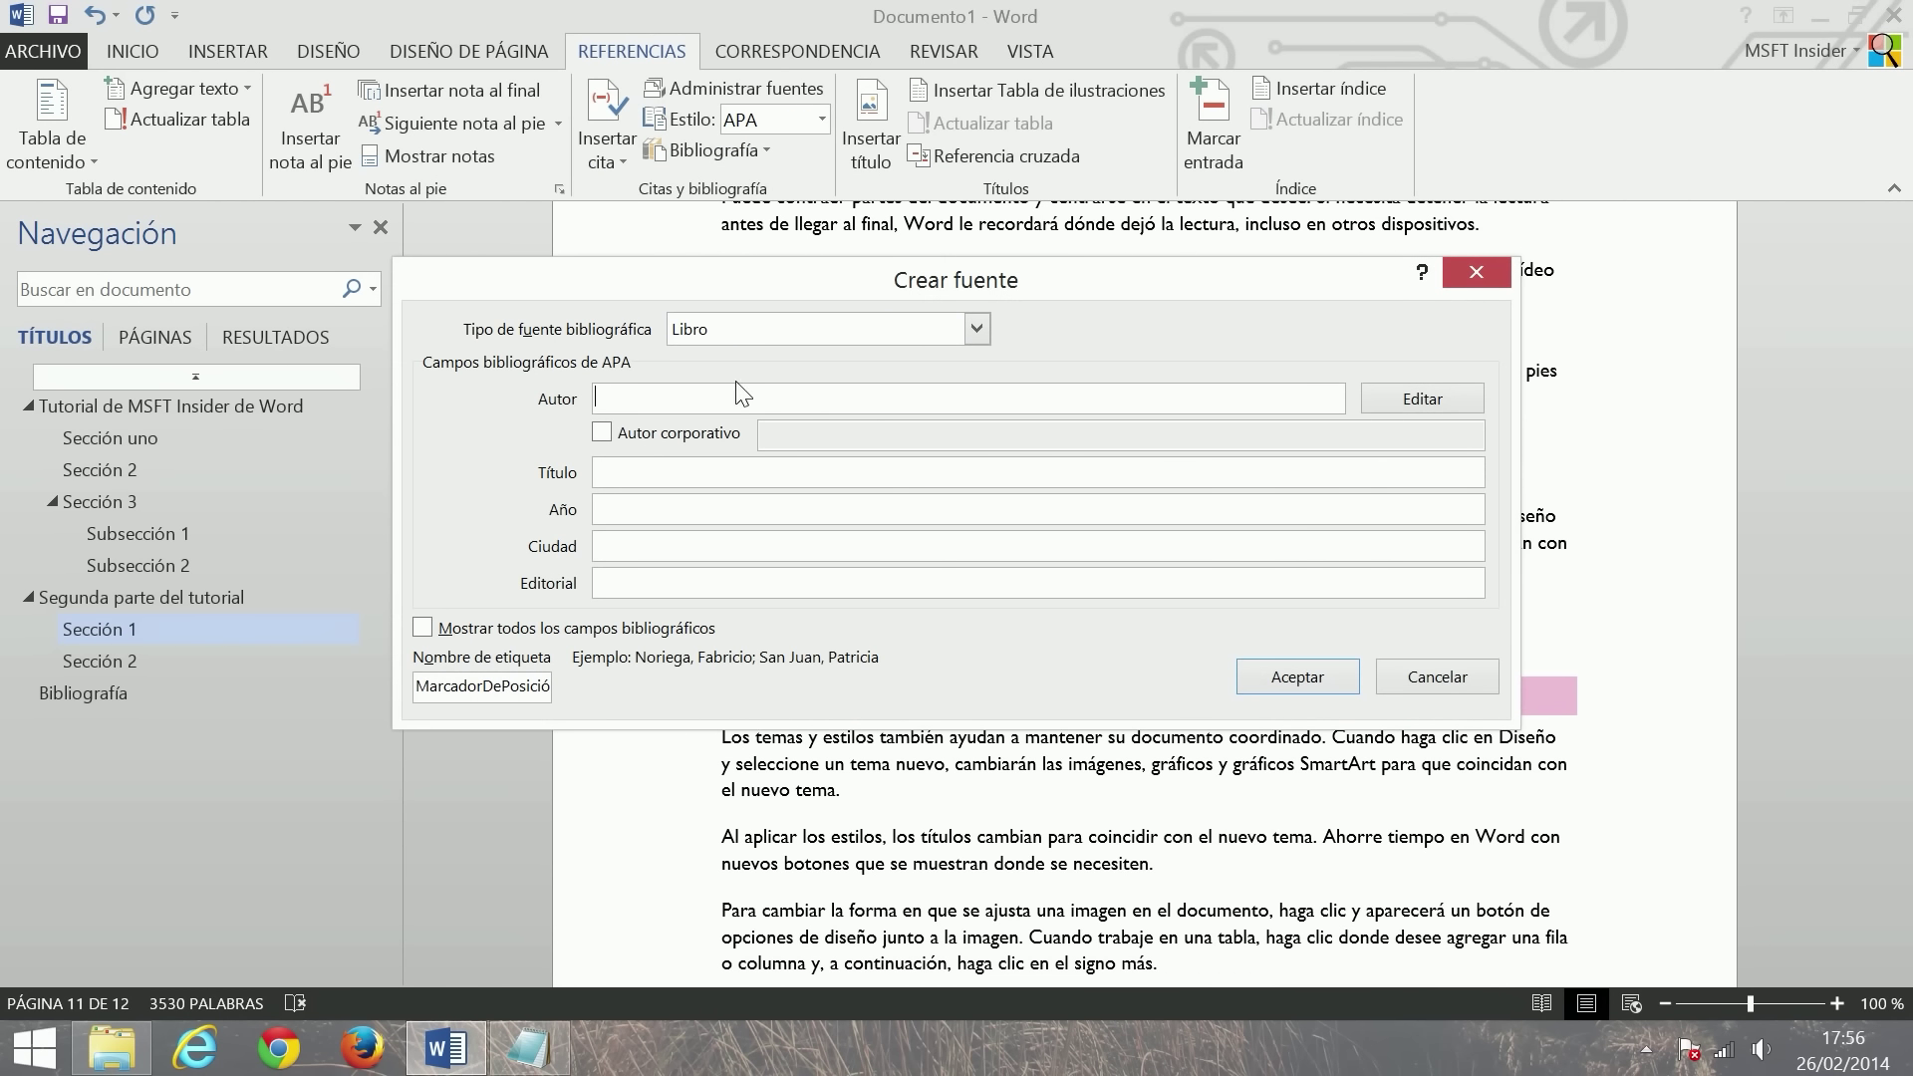
# - Fill in the book source's author, title 'Otro libro' and year 2014
pyautogui.write('MSFT Insi')
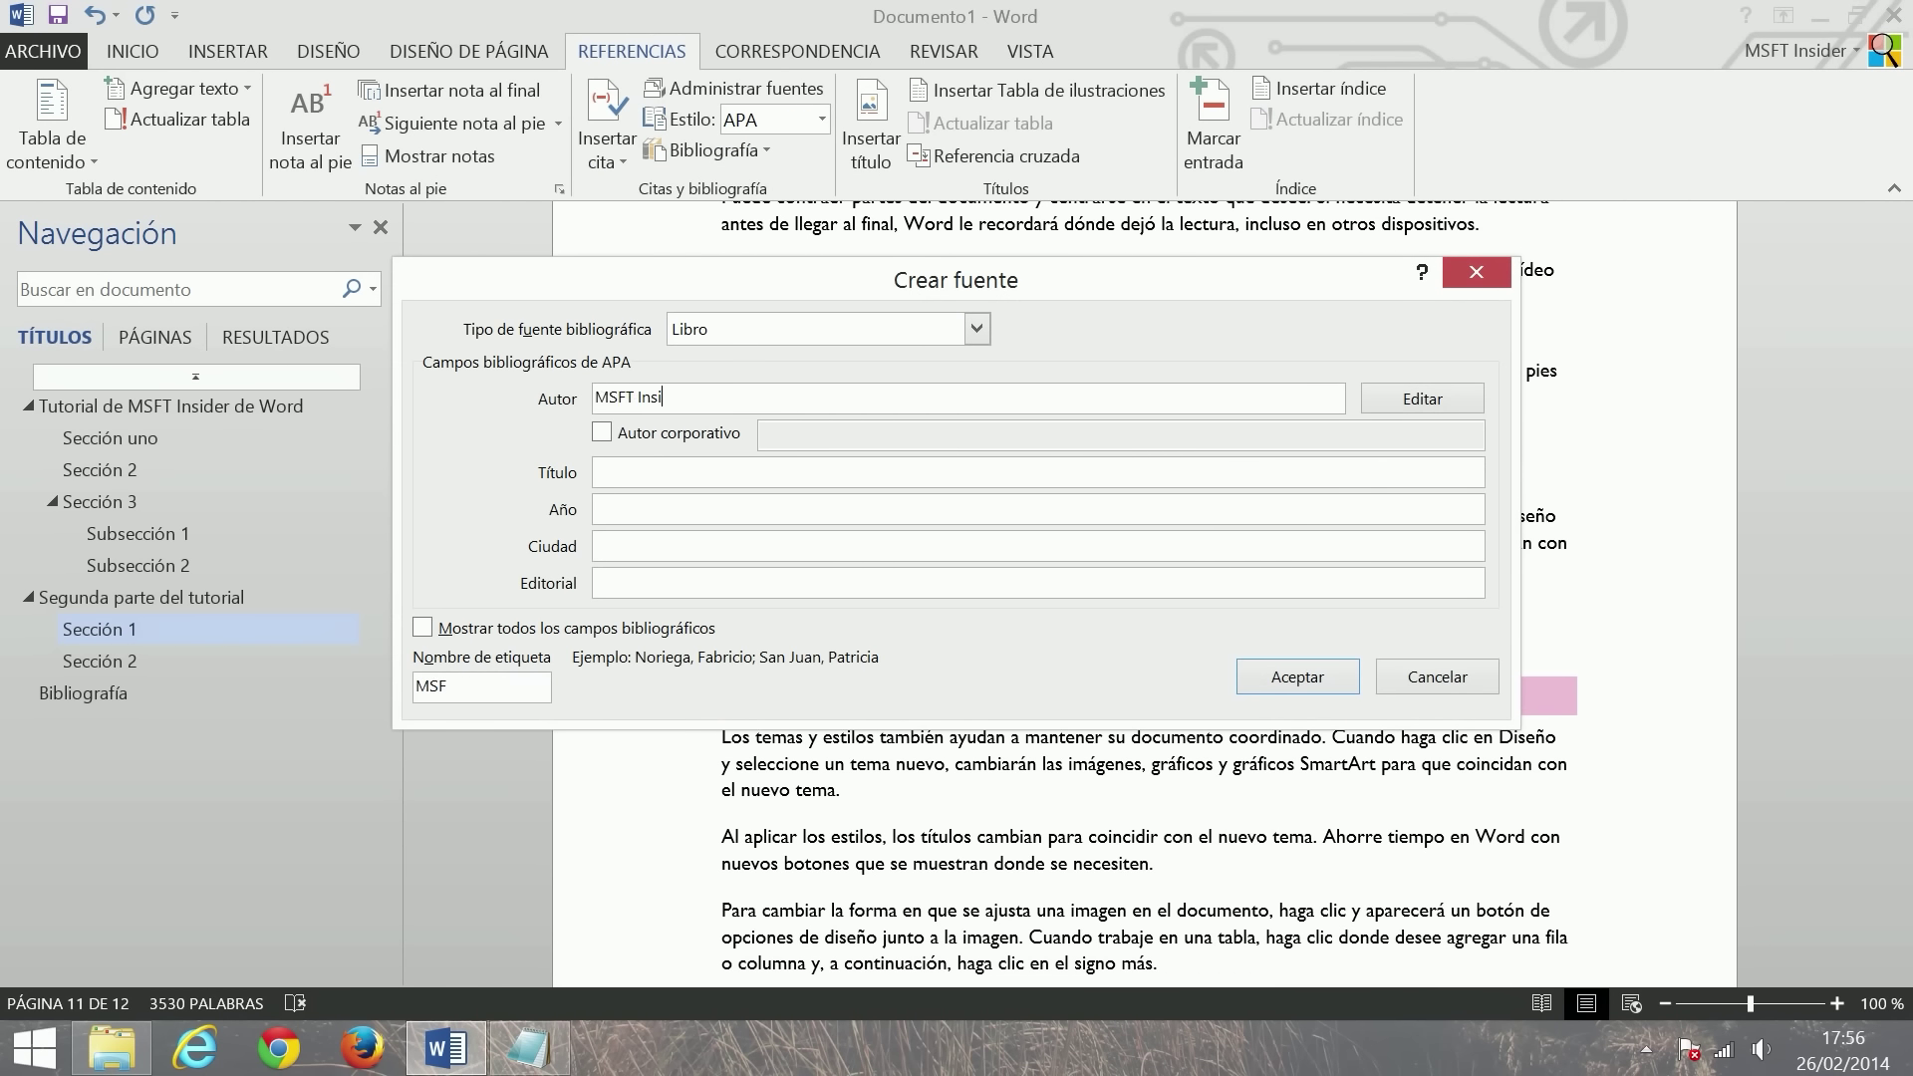
pyautogui.press('Tab')
pyautogui.press('Tab')
pyautogui.press('Tab')
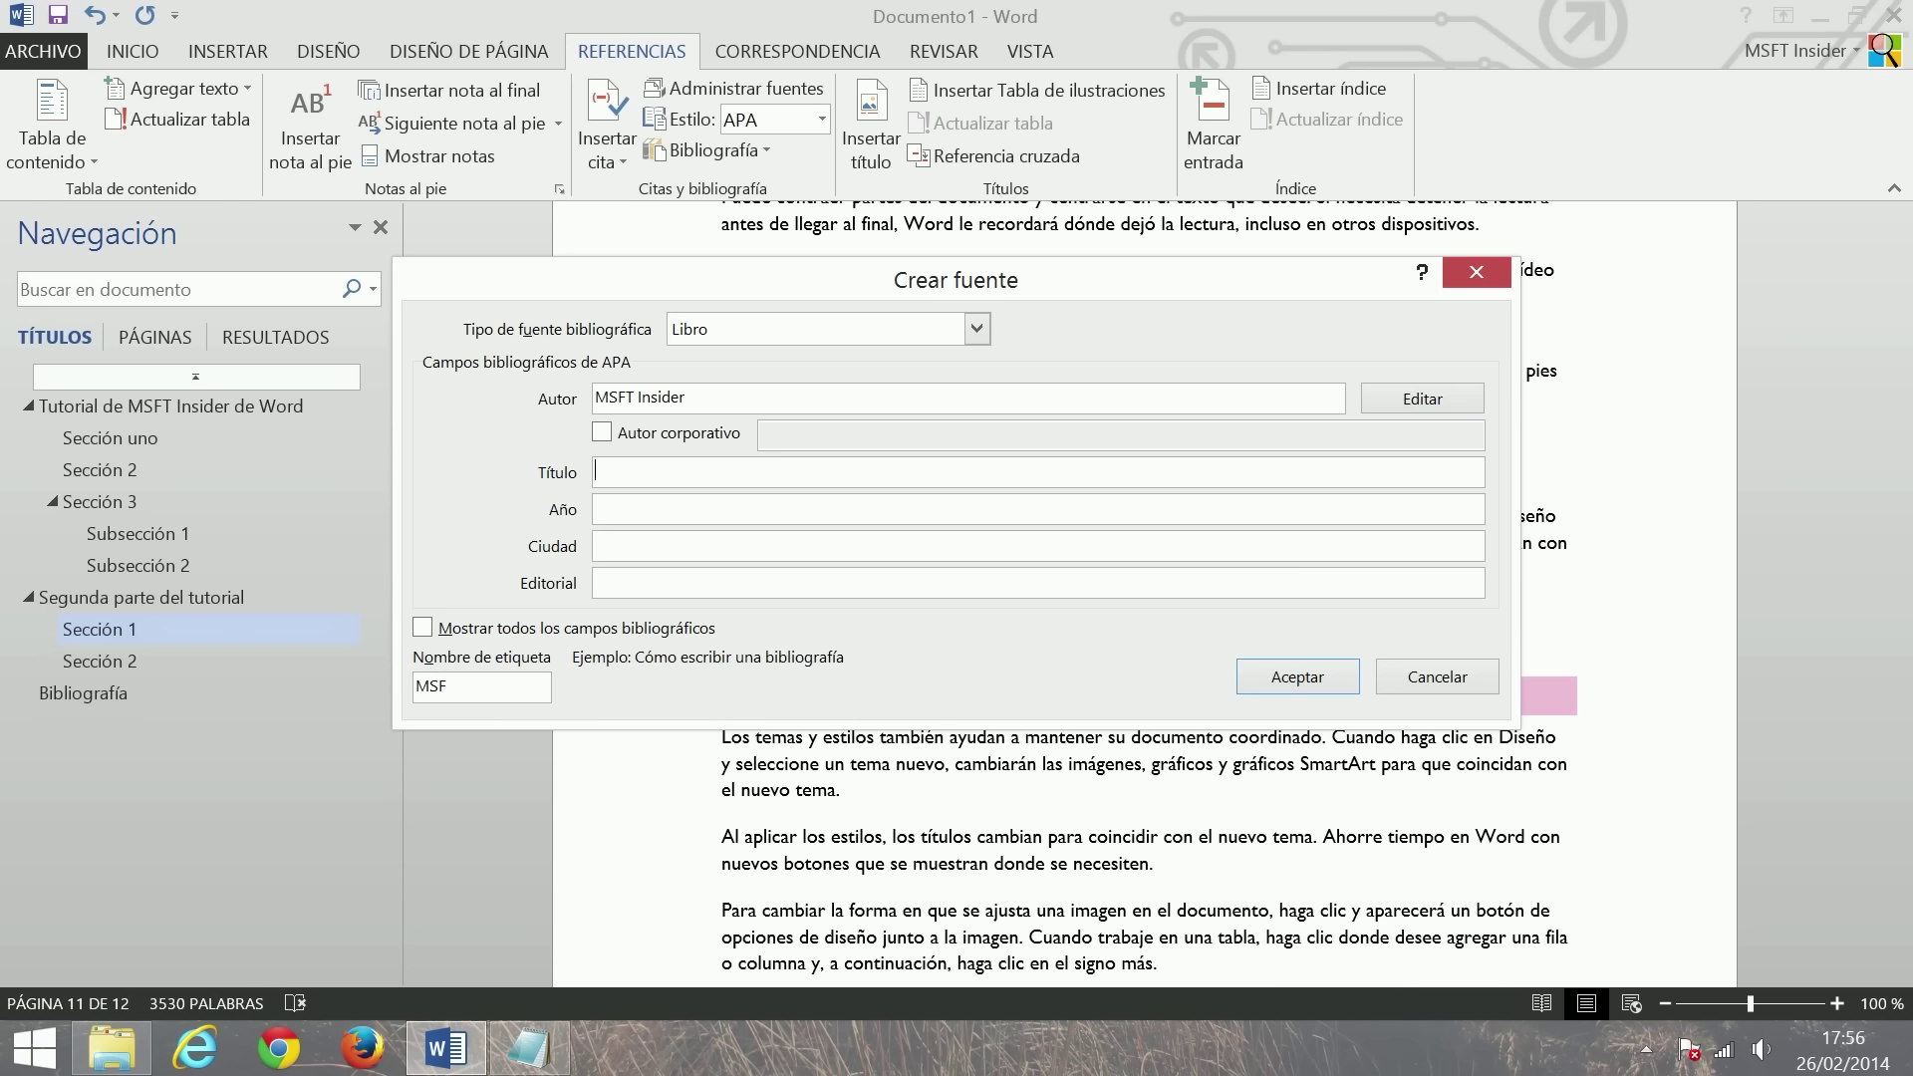
pyautogui.write('Otro libro')
pyautogui.press('Tab')
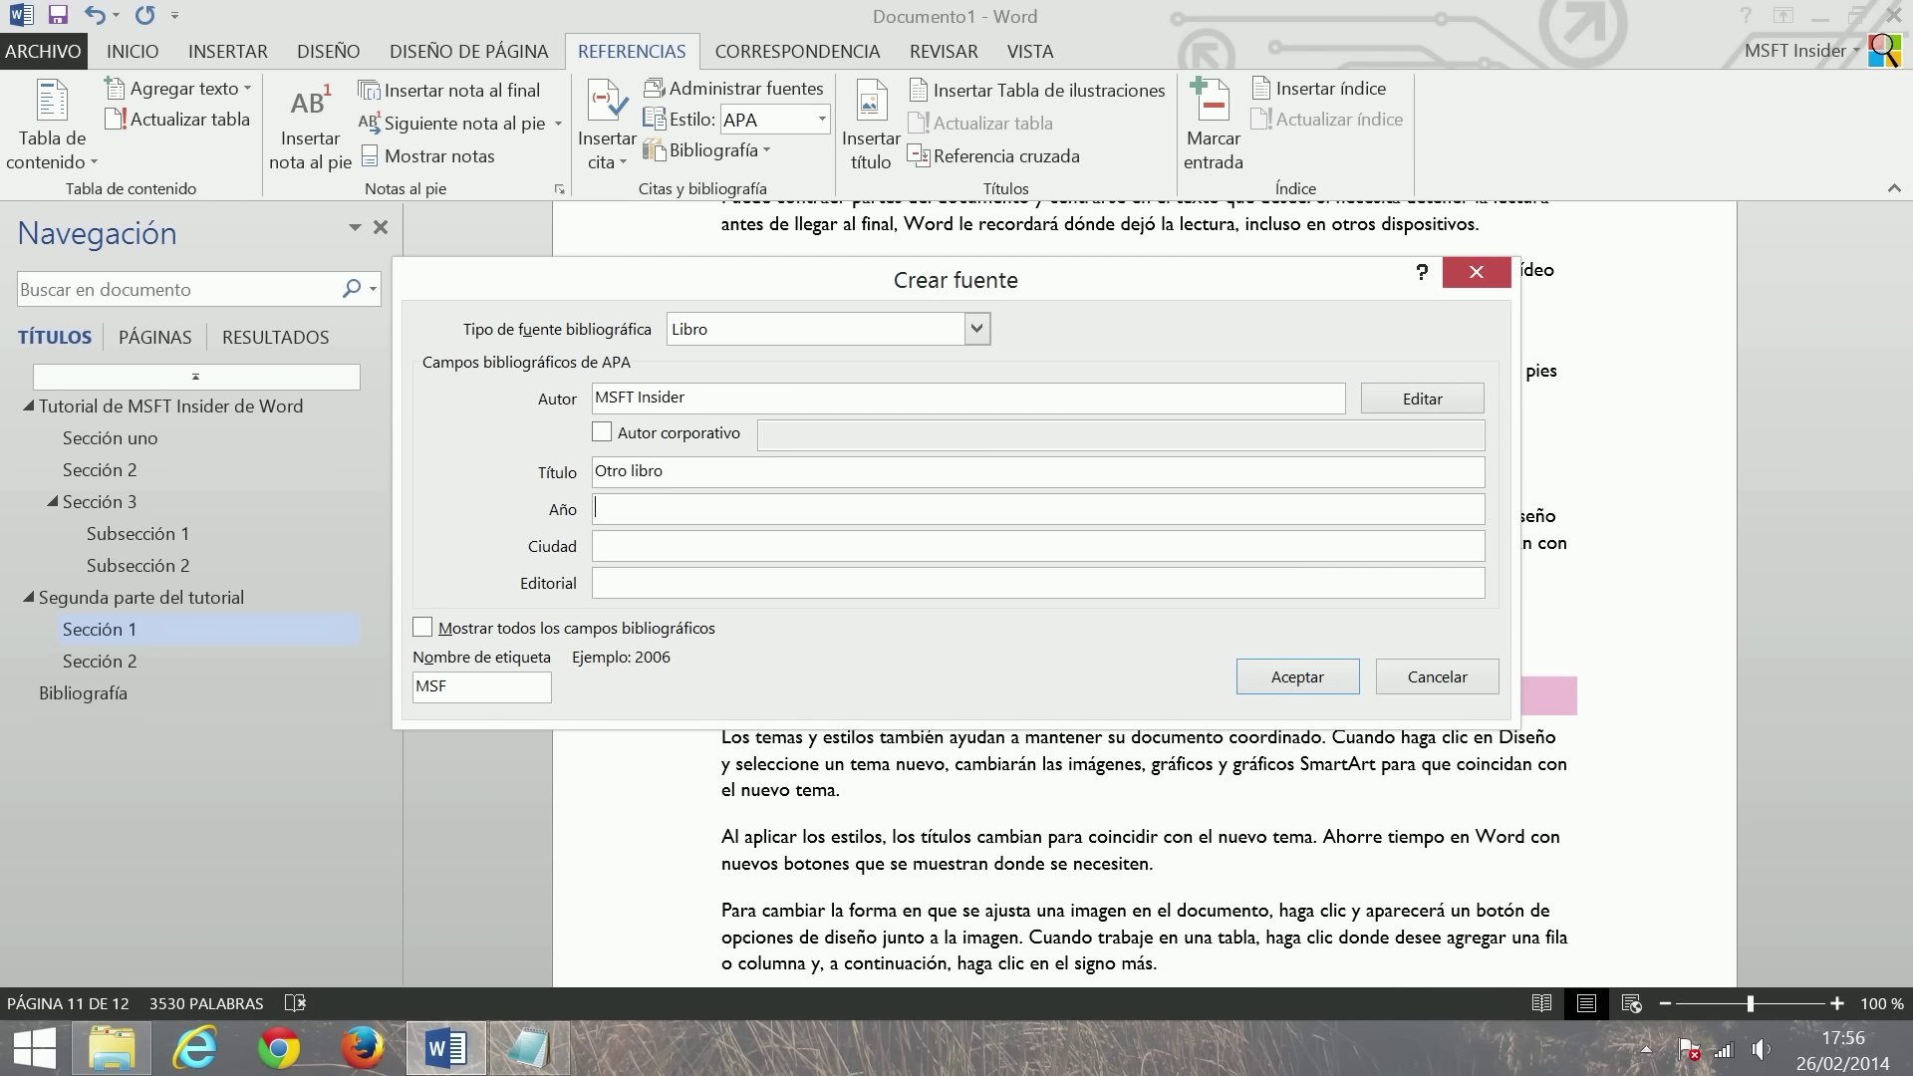
pyautogui.write('4')
pyautogui.write('ad')
pyautogui.press('Tab')
pyautogui.write('MSFT Insider')
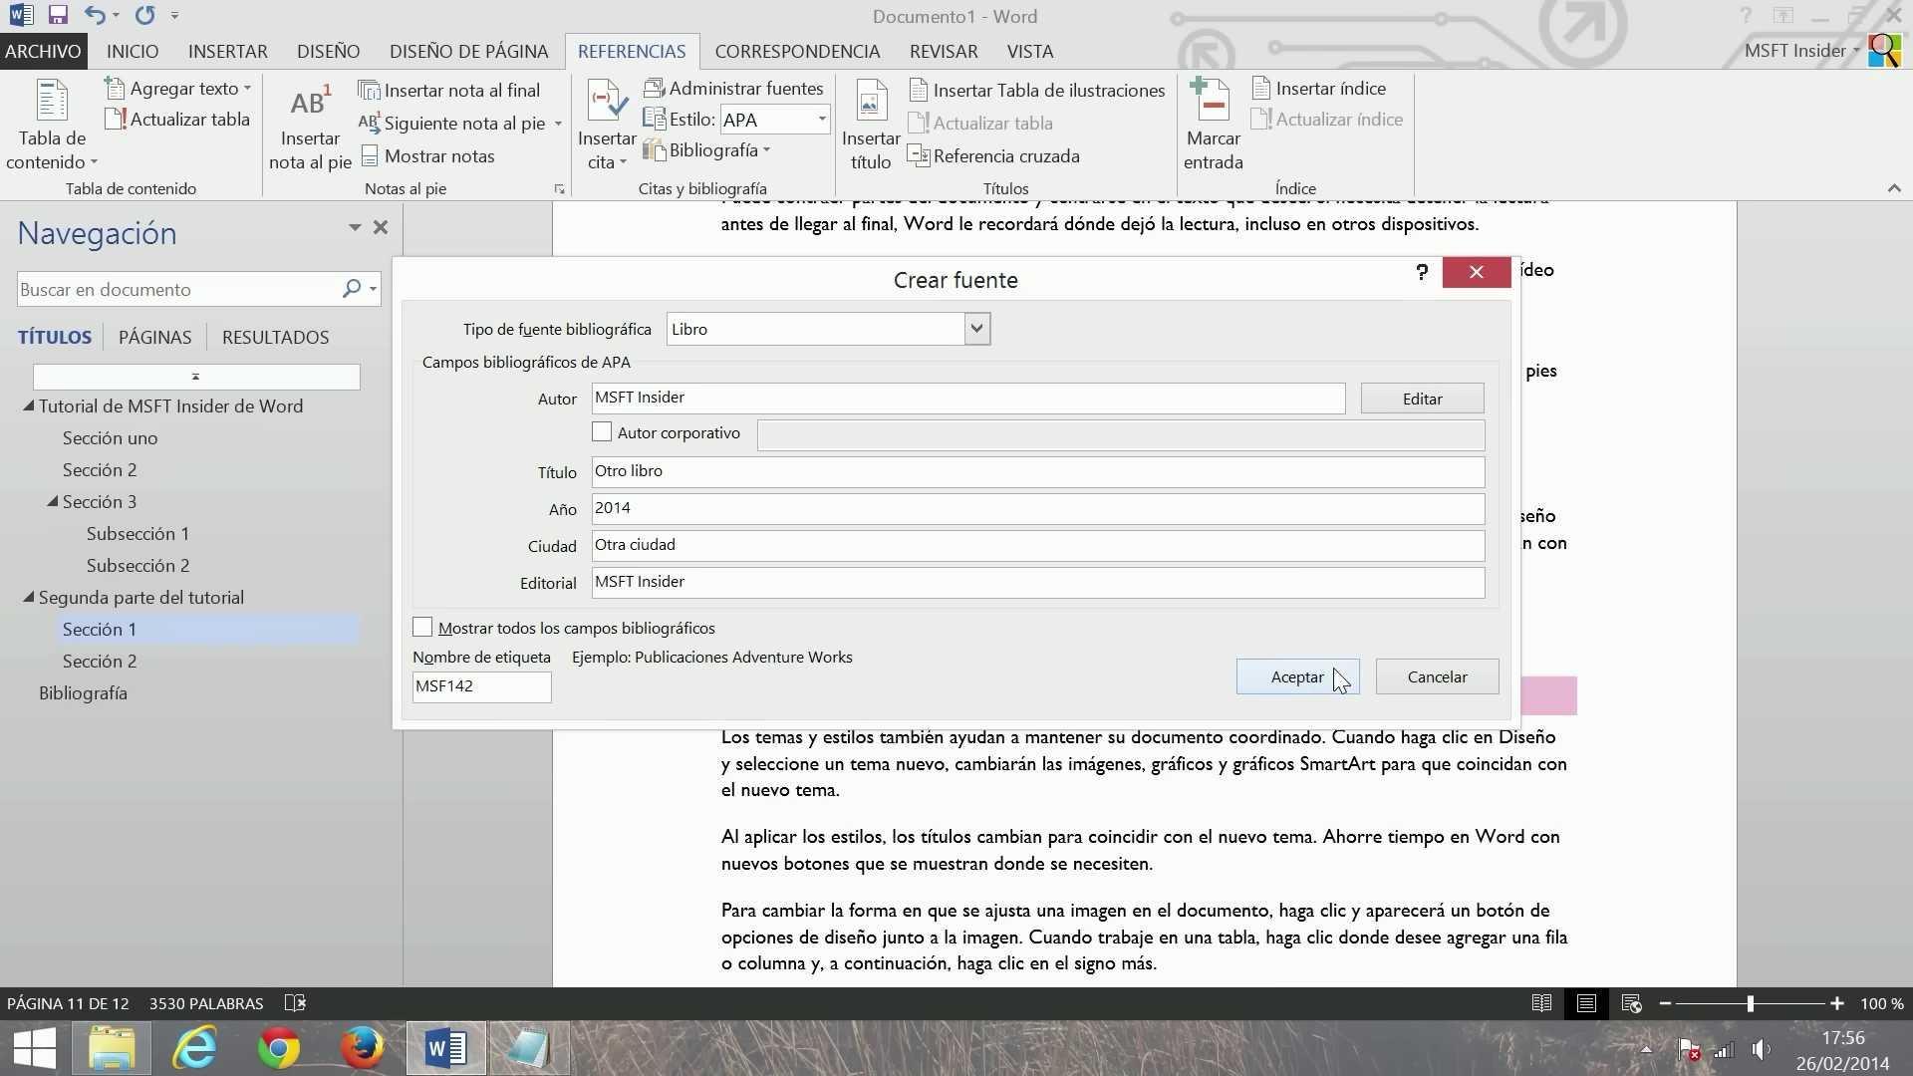
# - Confirm the Otro libro source, inserting its citation in Sección 1
pyautogui.click(1335, 672)
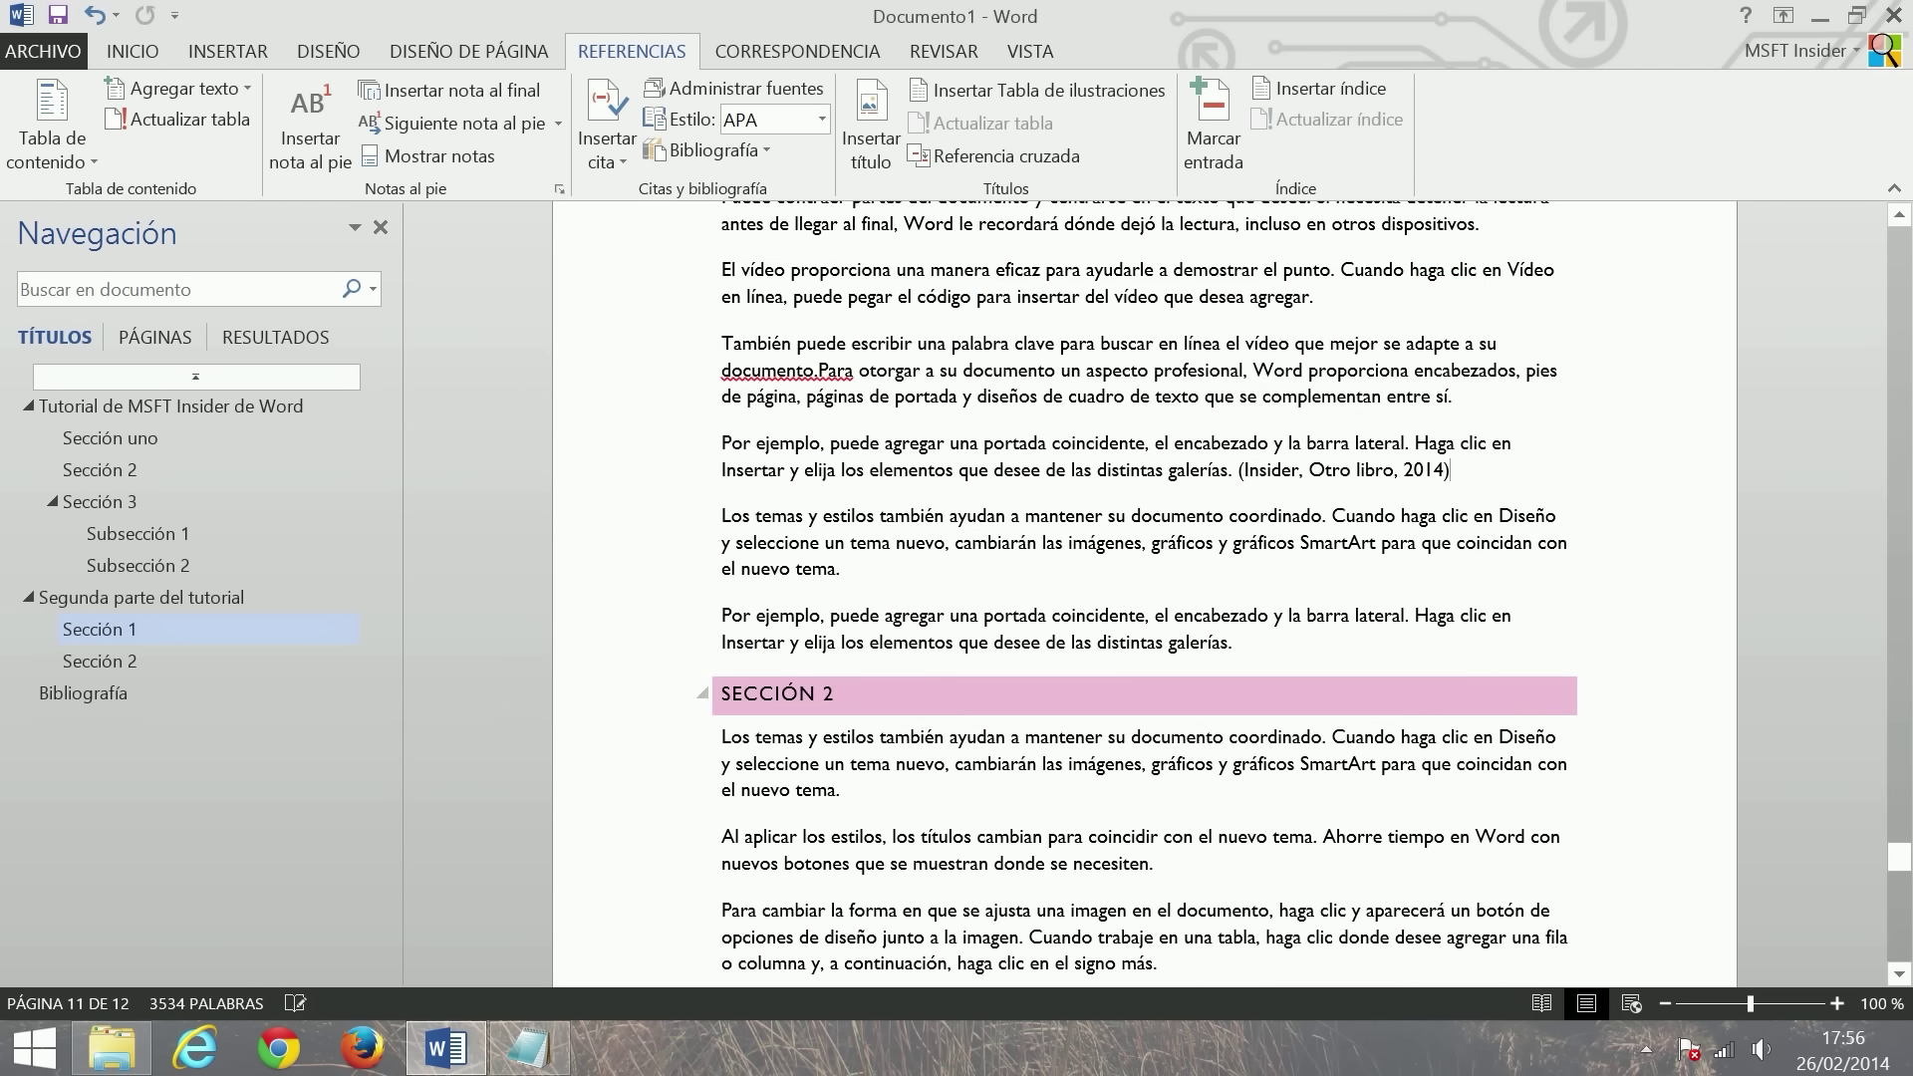
pyautogui.scroll(-5, 911, 371)
pyautogui.scroll(-5, 912, 371)
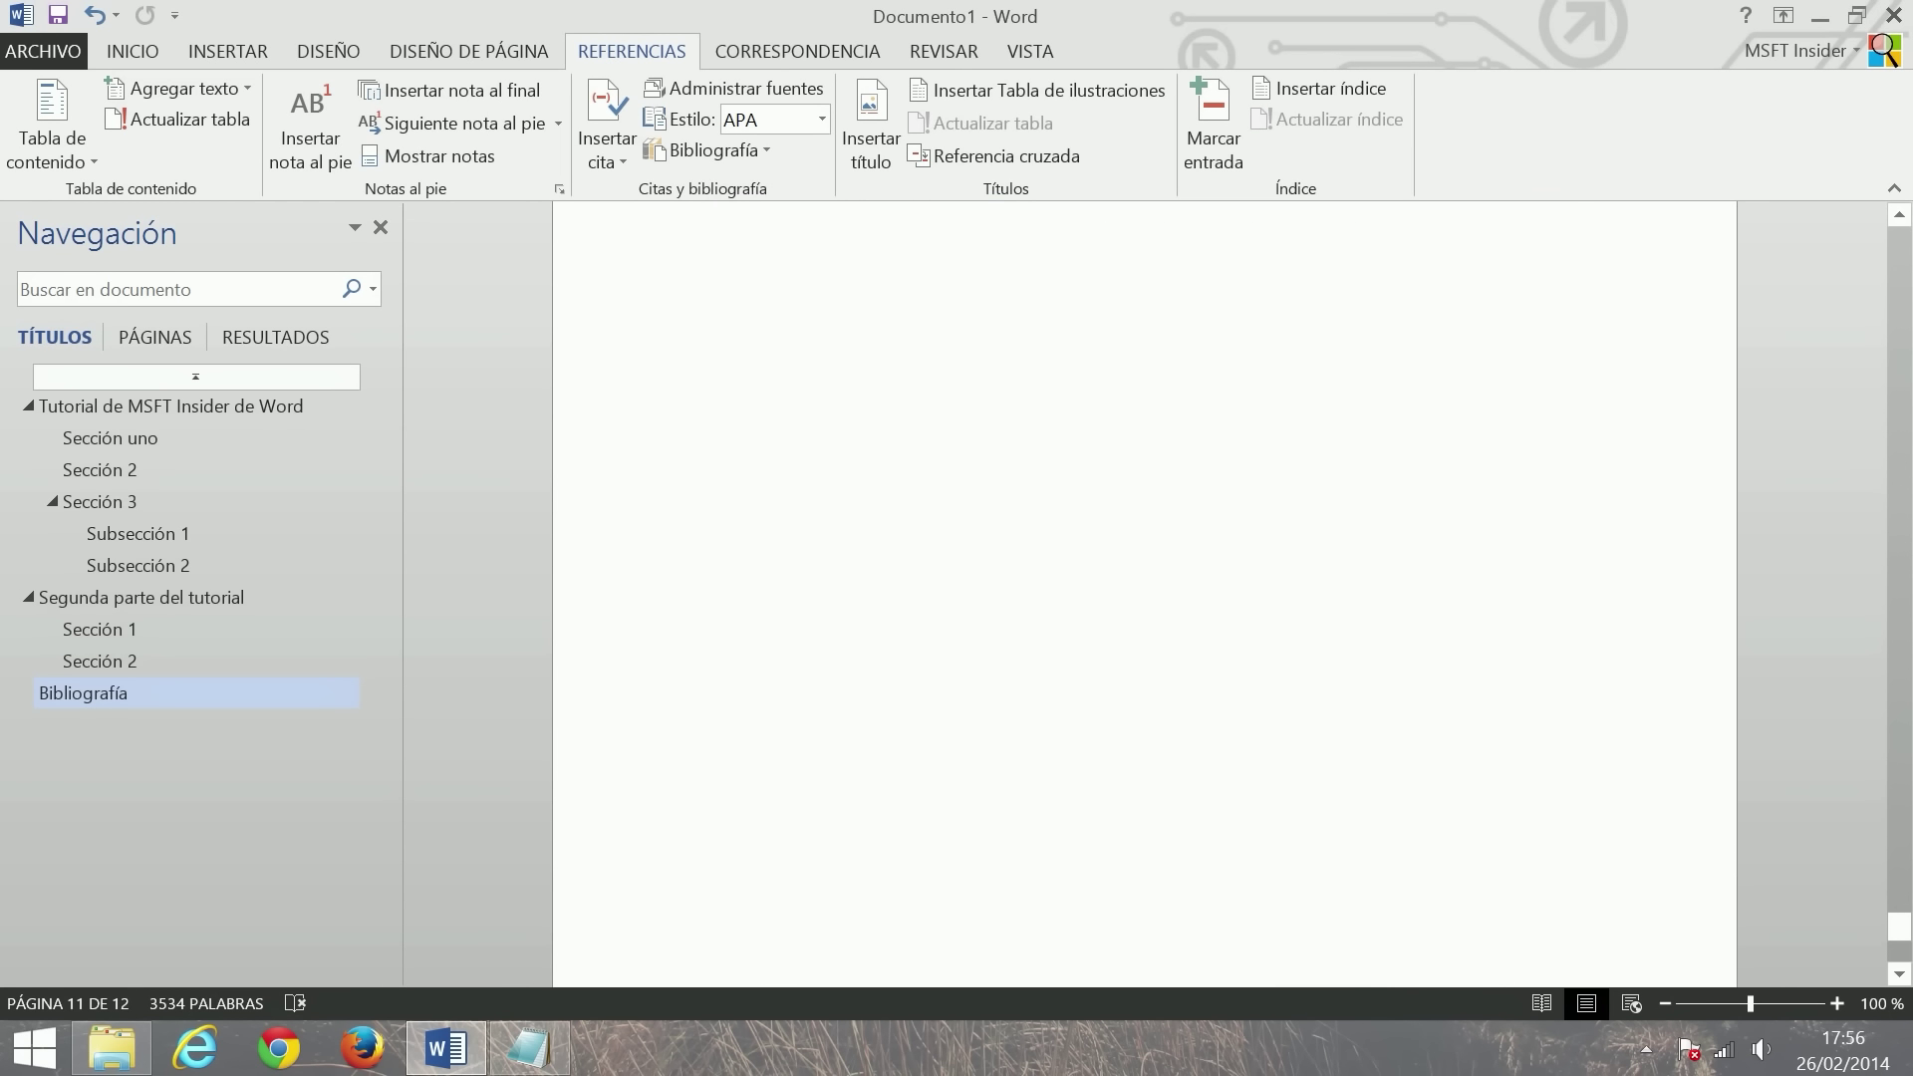
# - Update the Bibliografía so it lists the 2014 Otro libro entry from Otra ciudad
pyautogui.click(911, 371)
pyautogui.scroll(3, 897, 389)
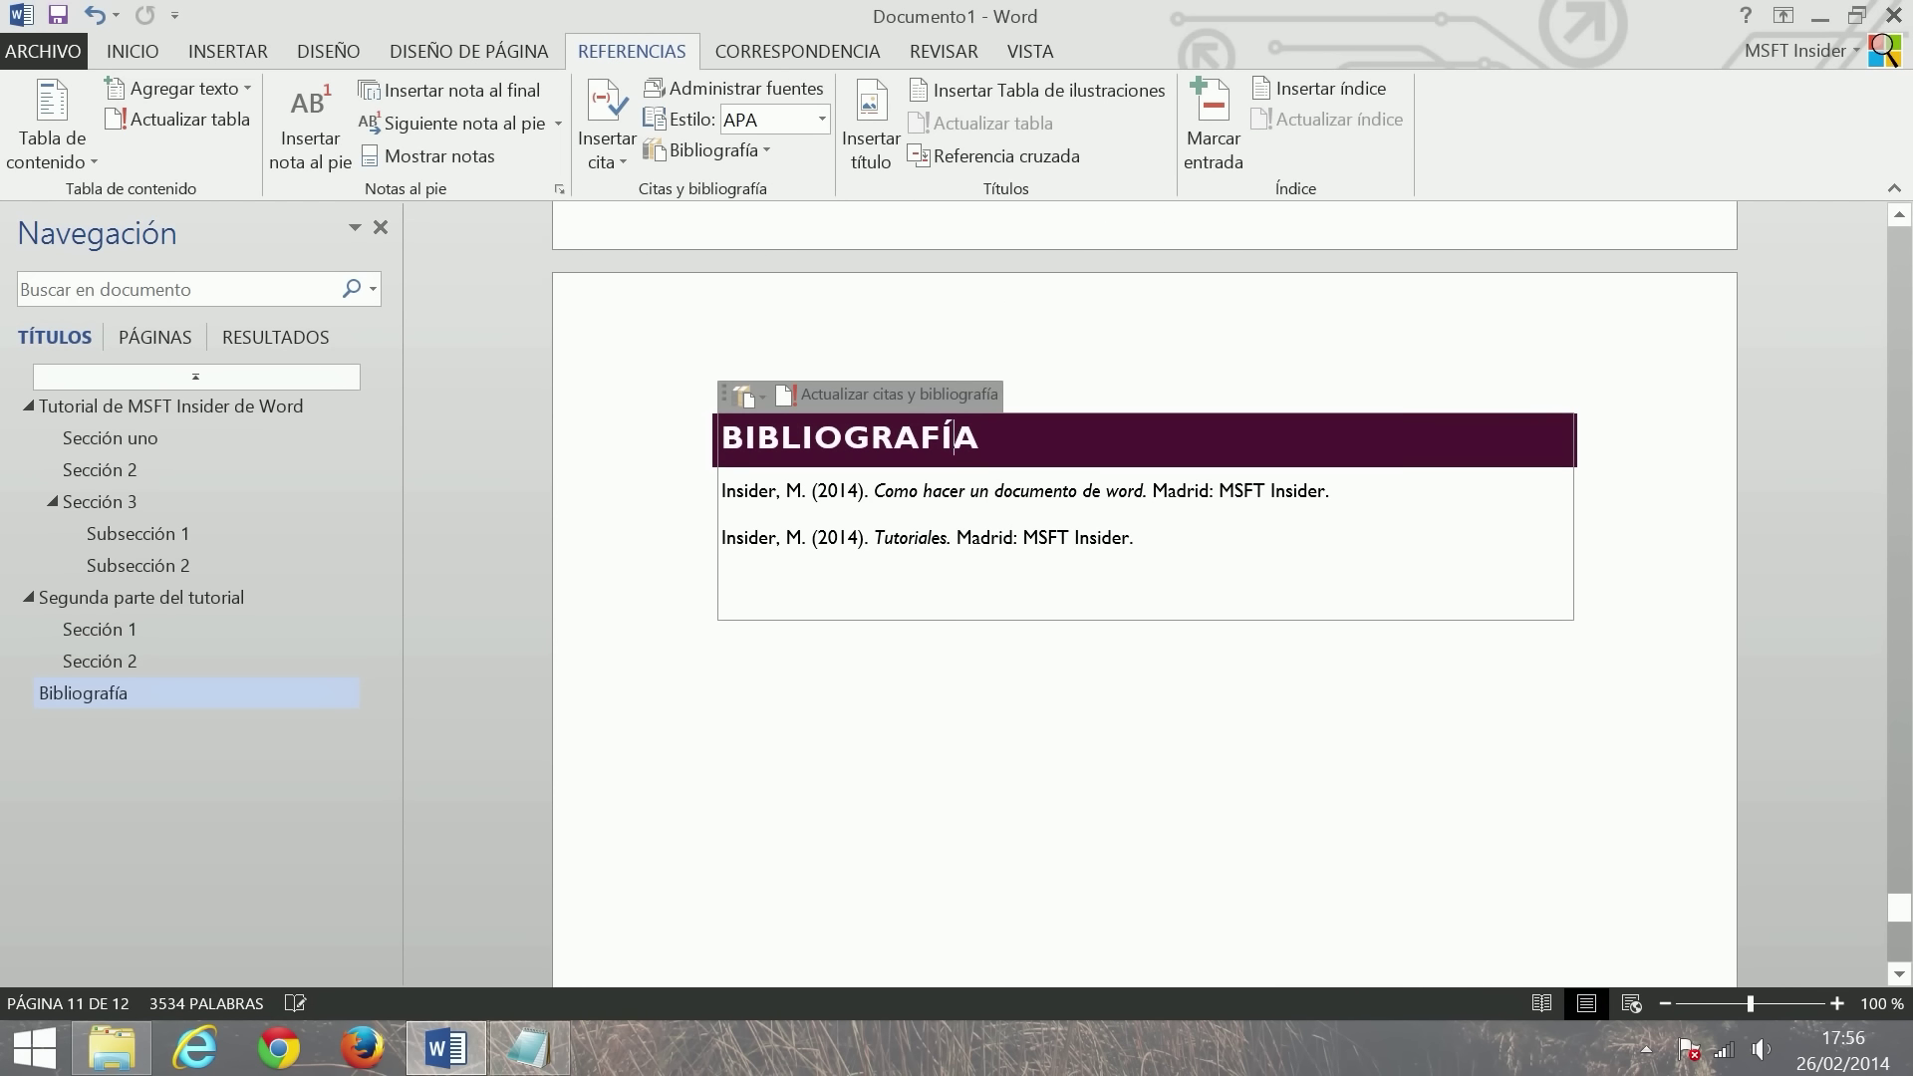
pyautogui.click(875, 398)
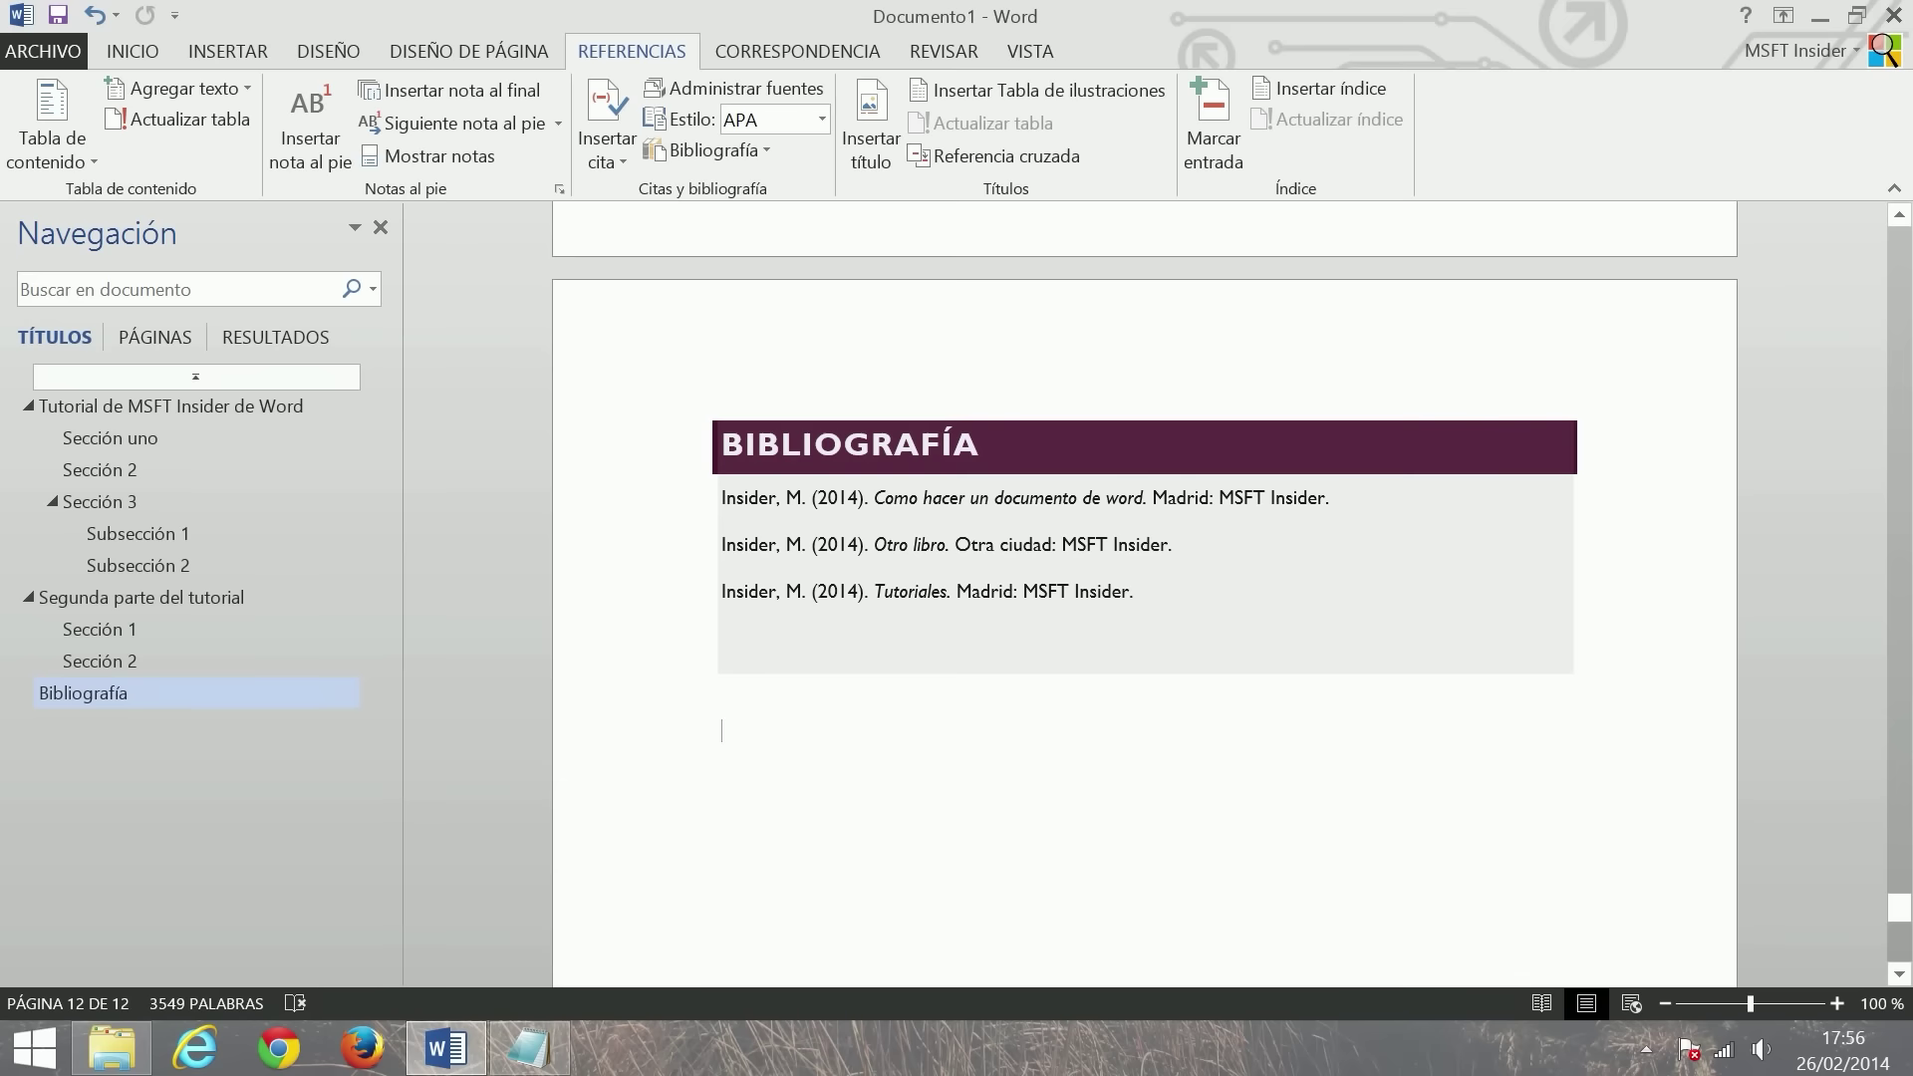
pyautogui.scroll(7, 1144, 598)
pyautogui.scroll(-9, 1484, 765)
pyautogui.scroll(-5, 1484, 765)
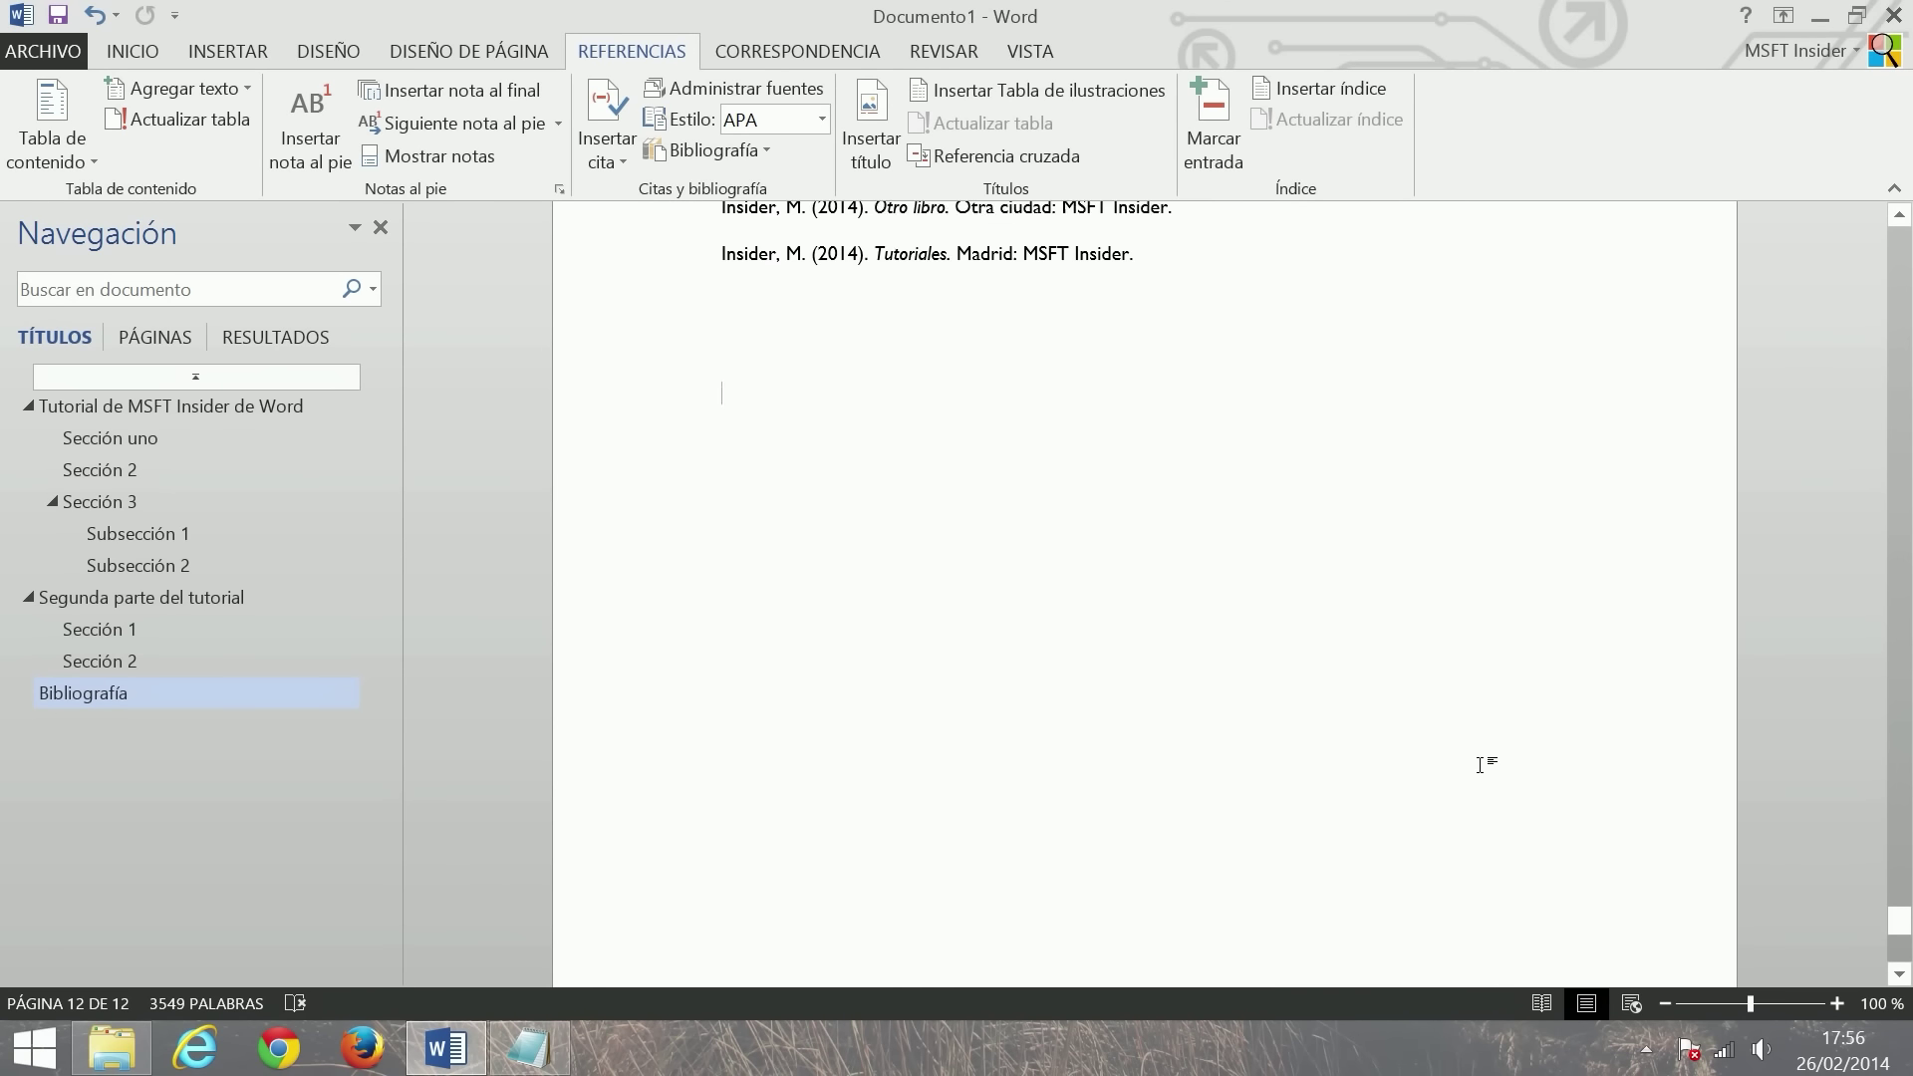
pyautogui.scroll(7, 1296, 697)
pyautogui.scroll(8, 1192, 664)
pyautogui.moveTo(1898, 889); pyautogui.dragTo(1896, 513)
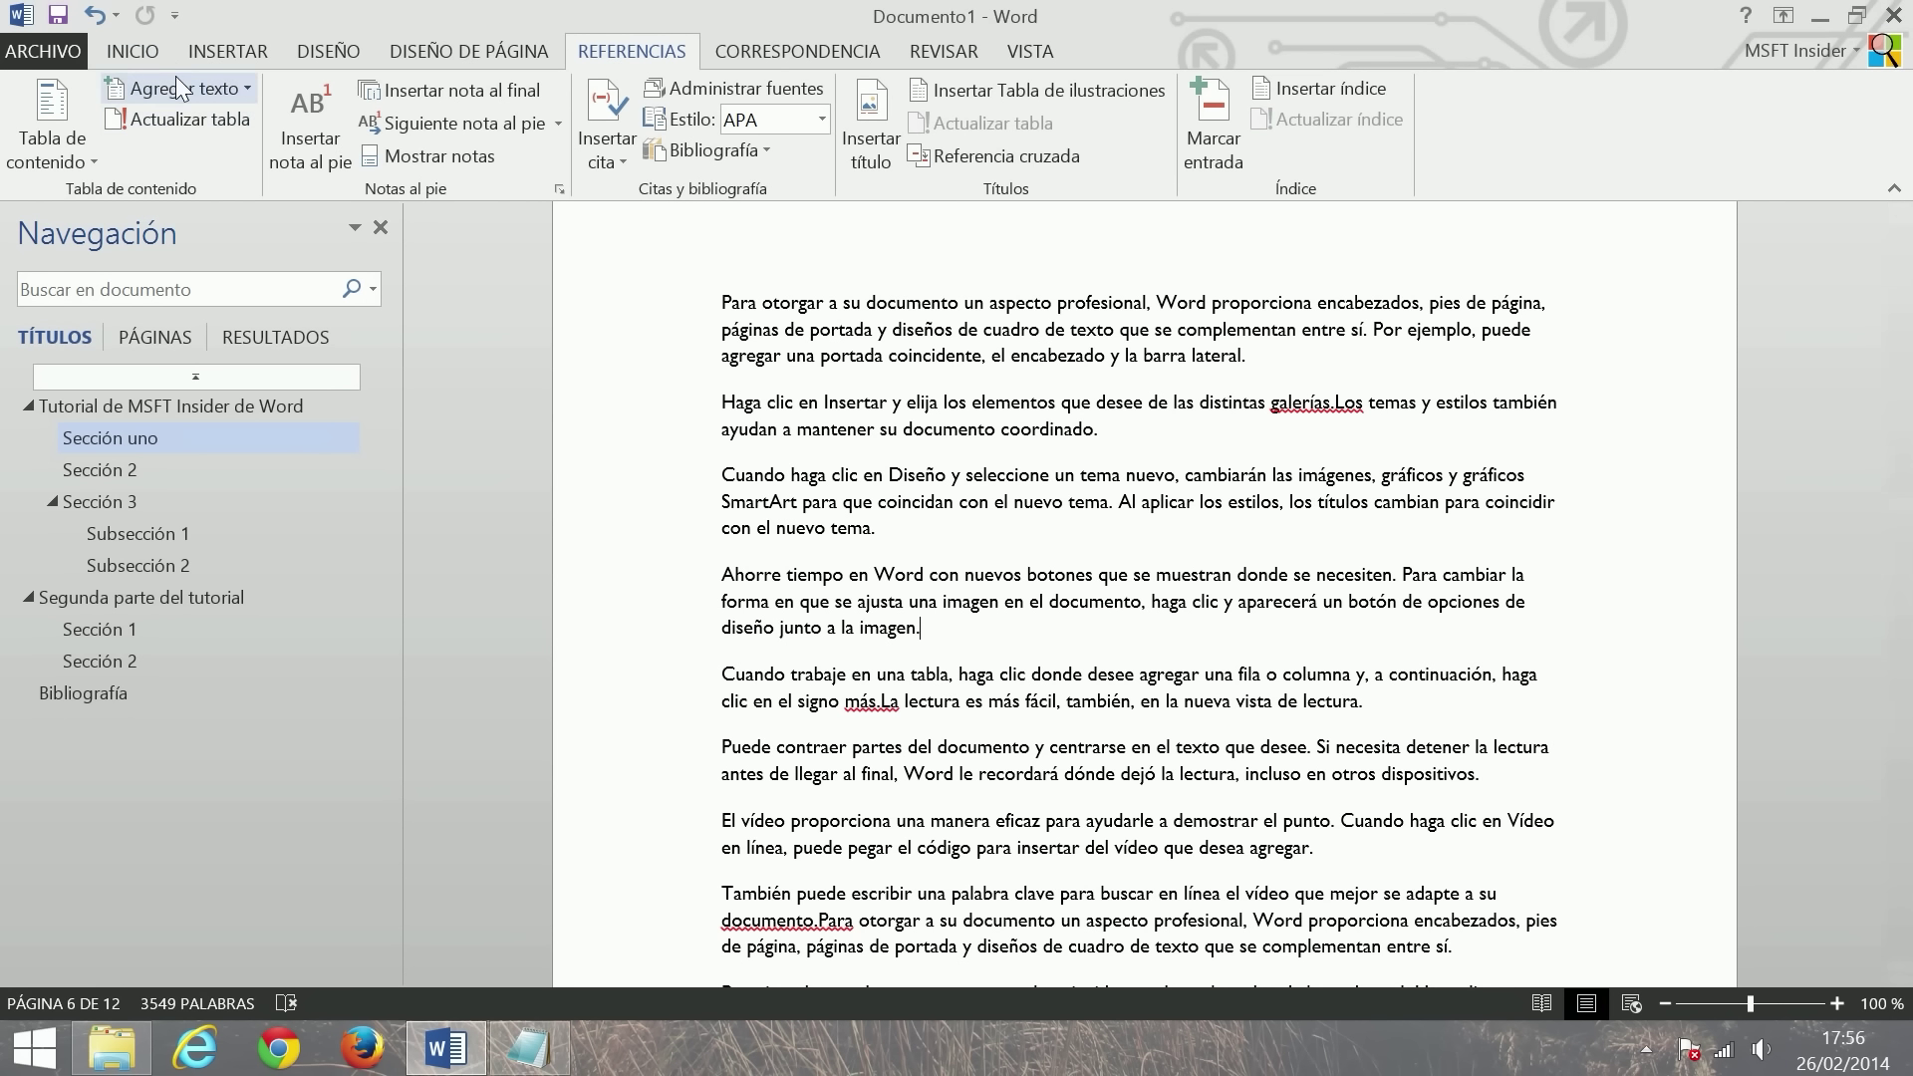
# - Open Imágenes en línea from Insertar and run an initial Bing image search
pyautogui.click(196, 51)
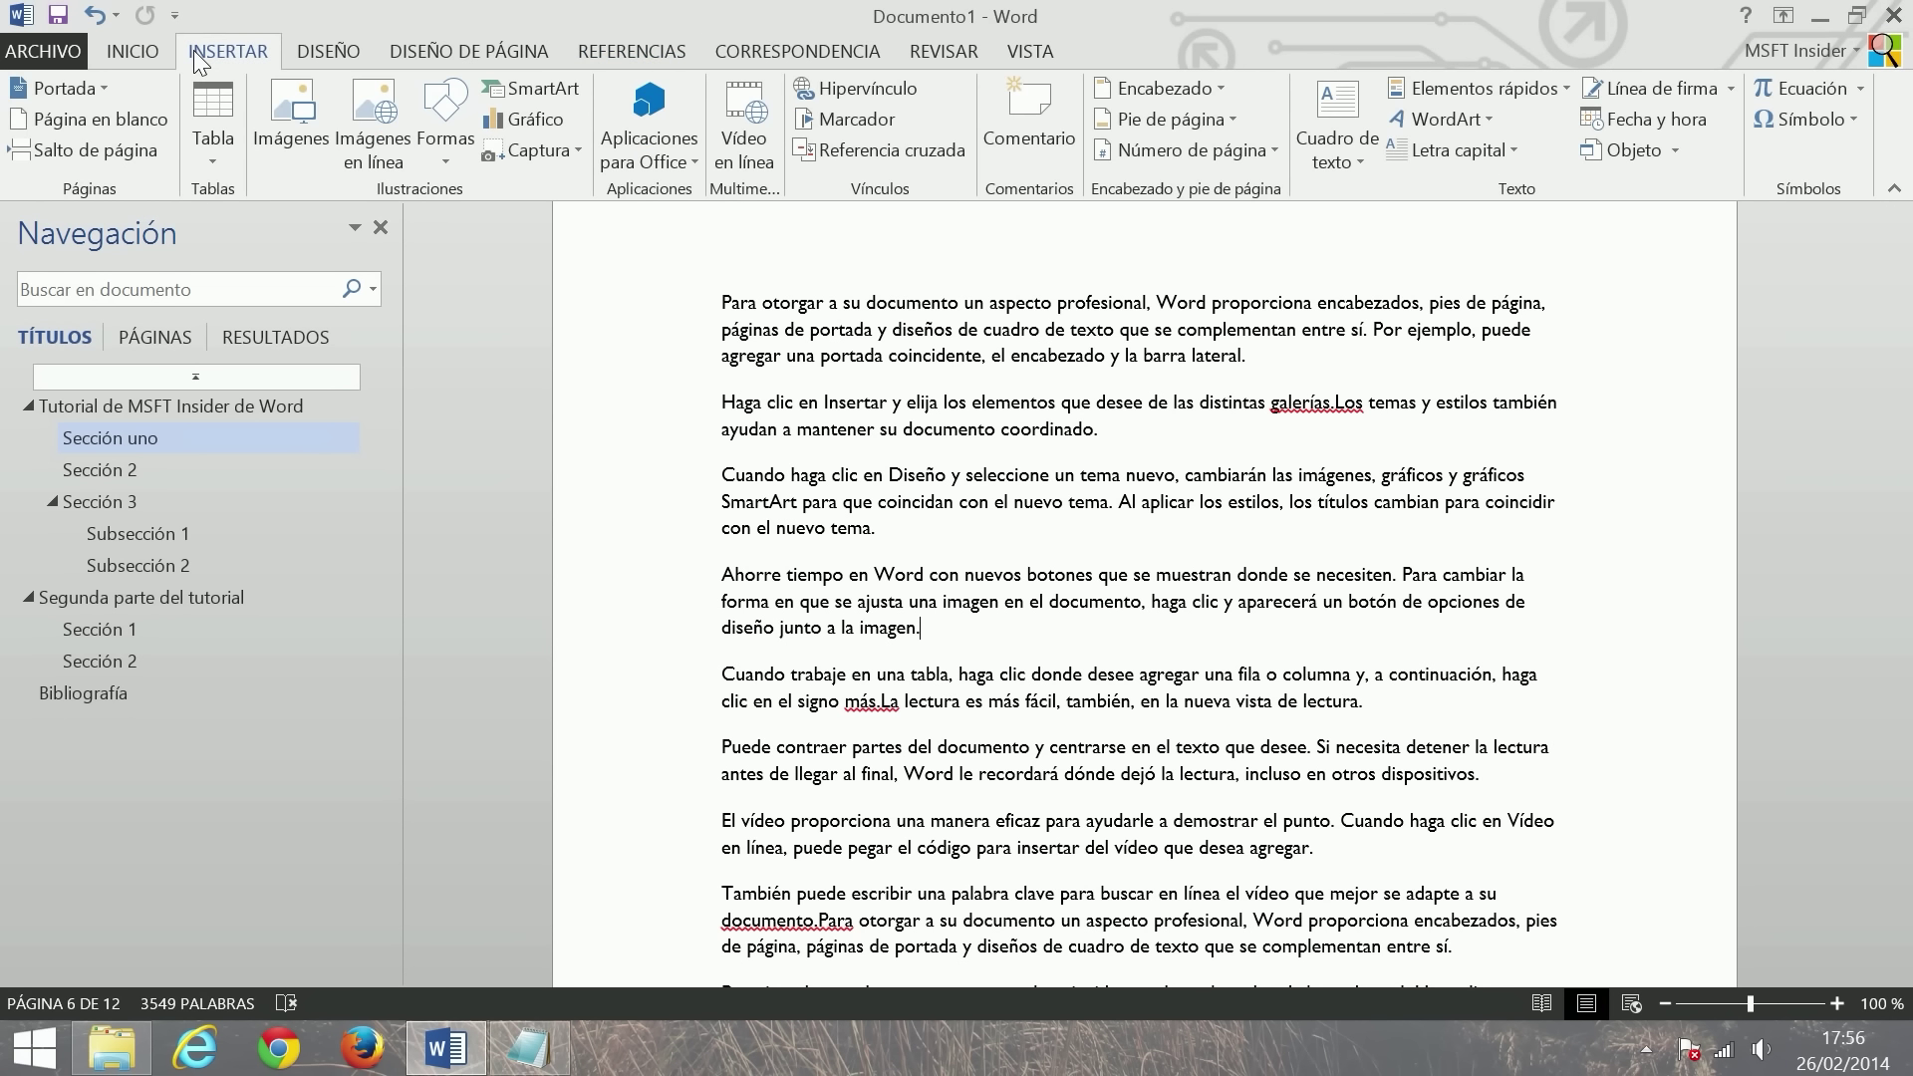
pyautogui.click(374, 130)
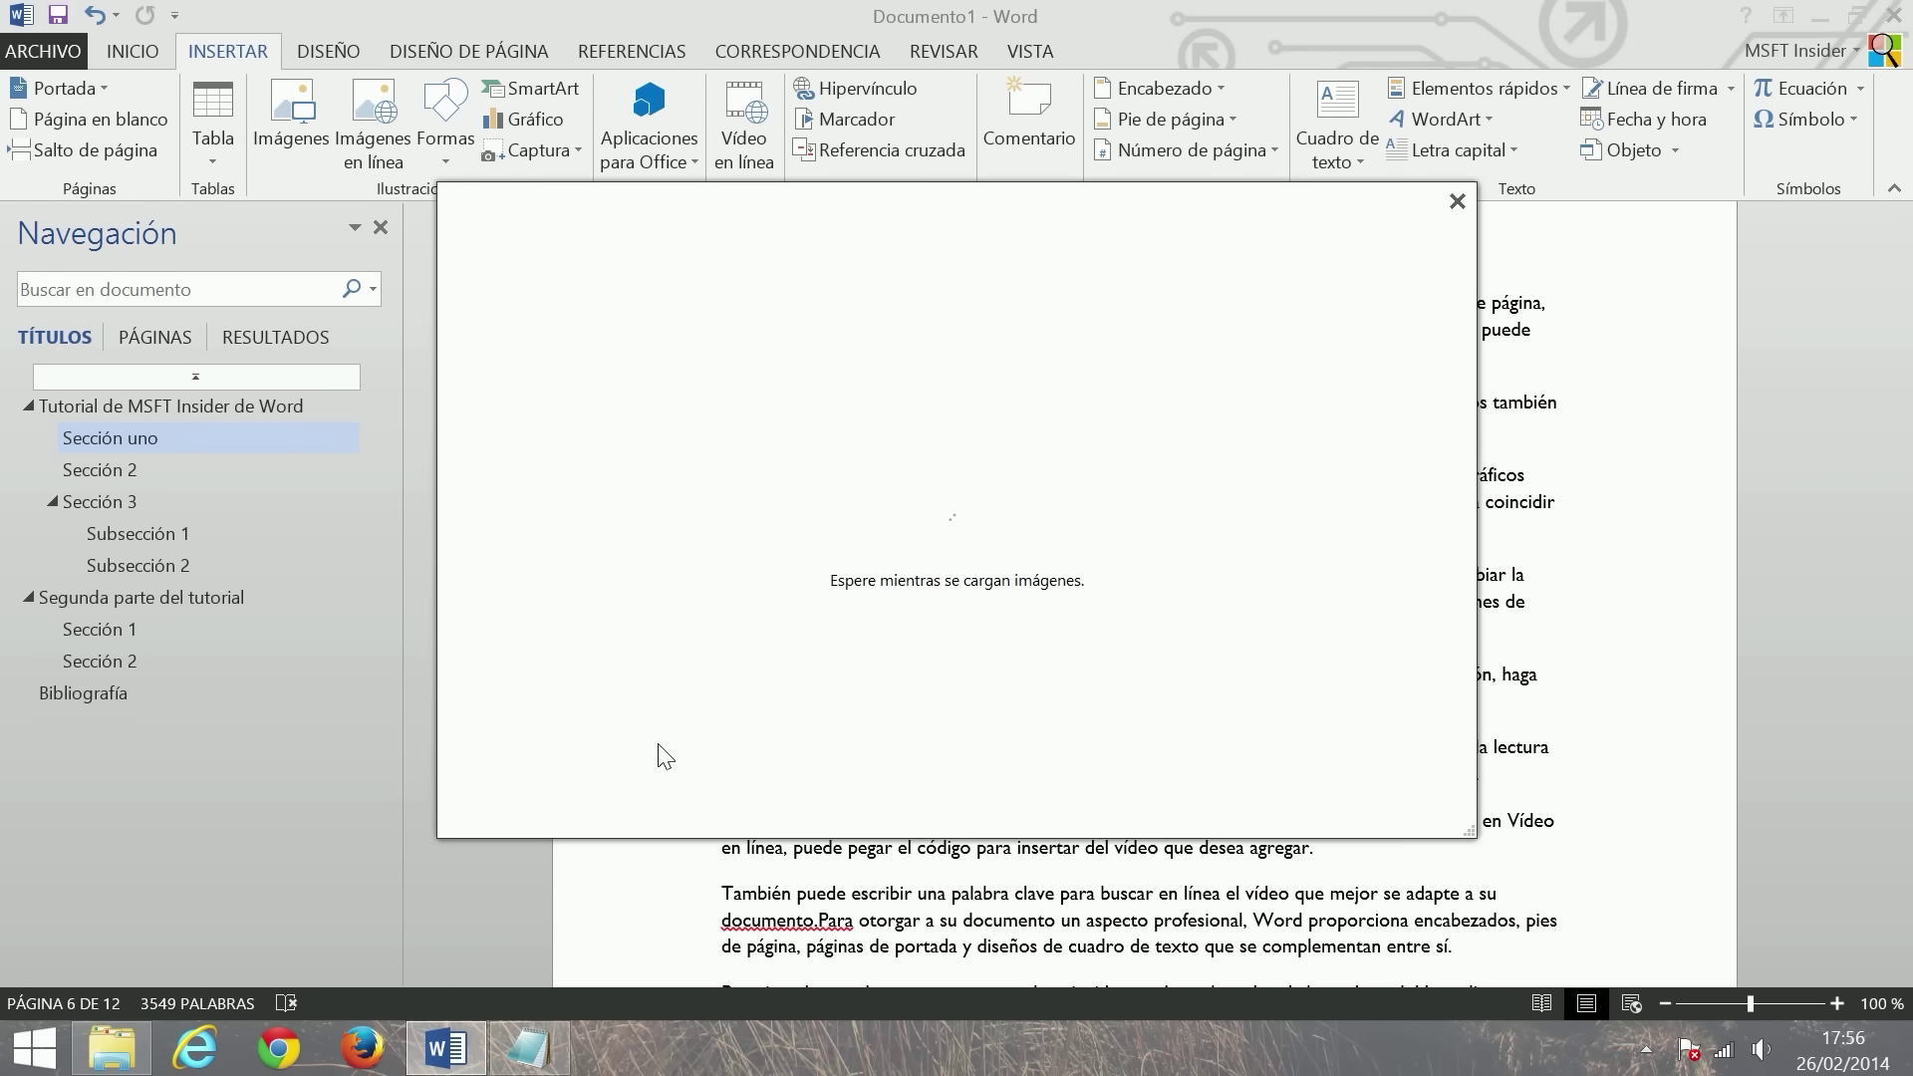
pyautogui.press('Tab')
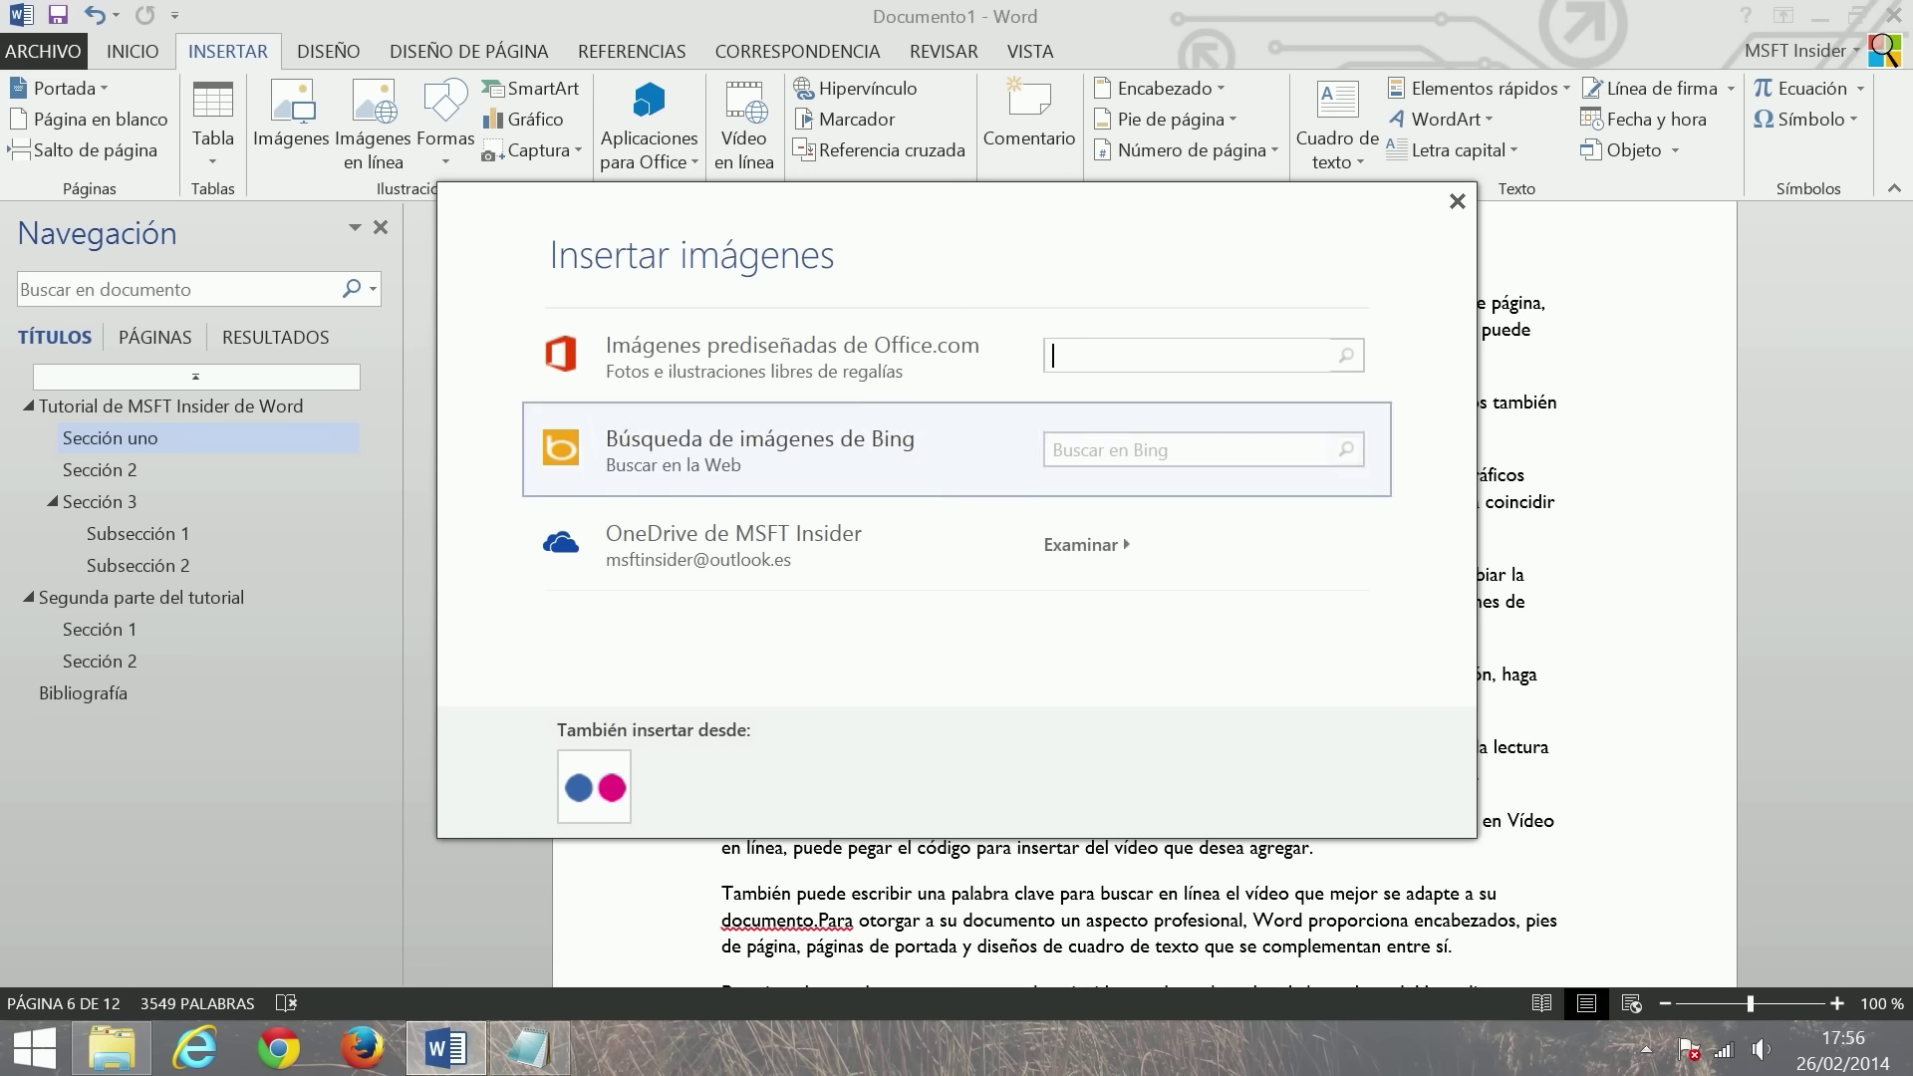
pyautogui.write('msft insider')
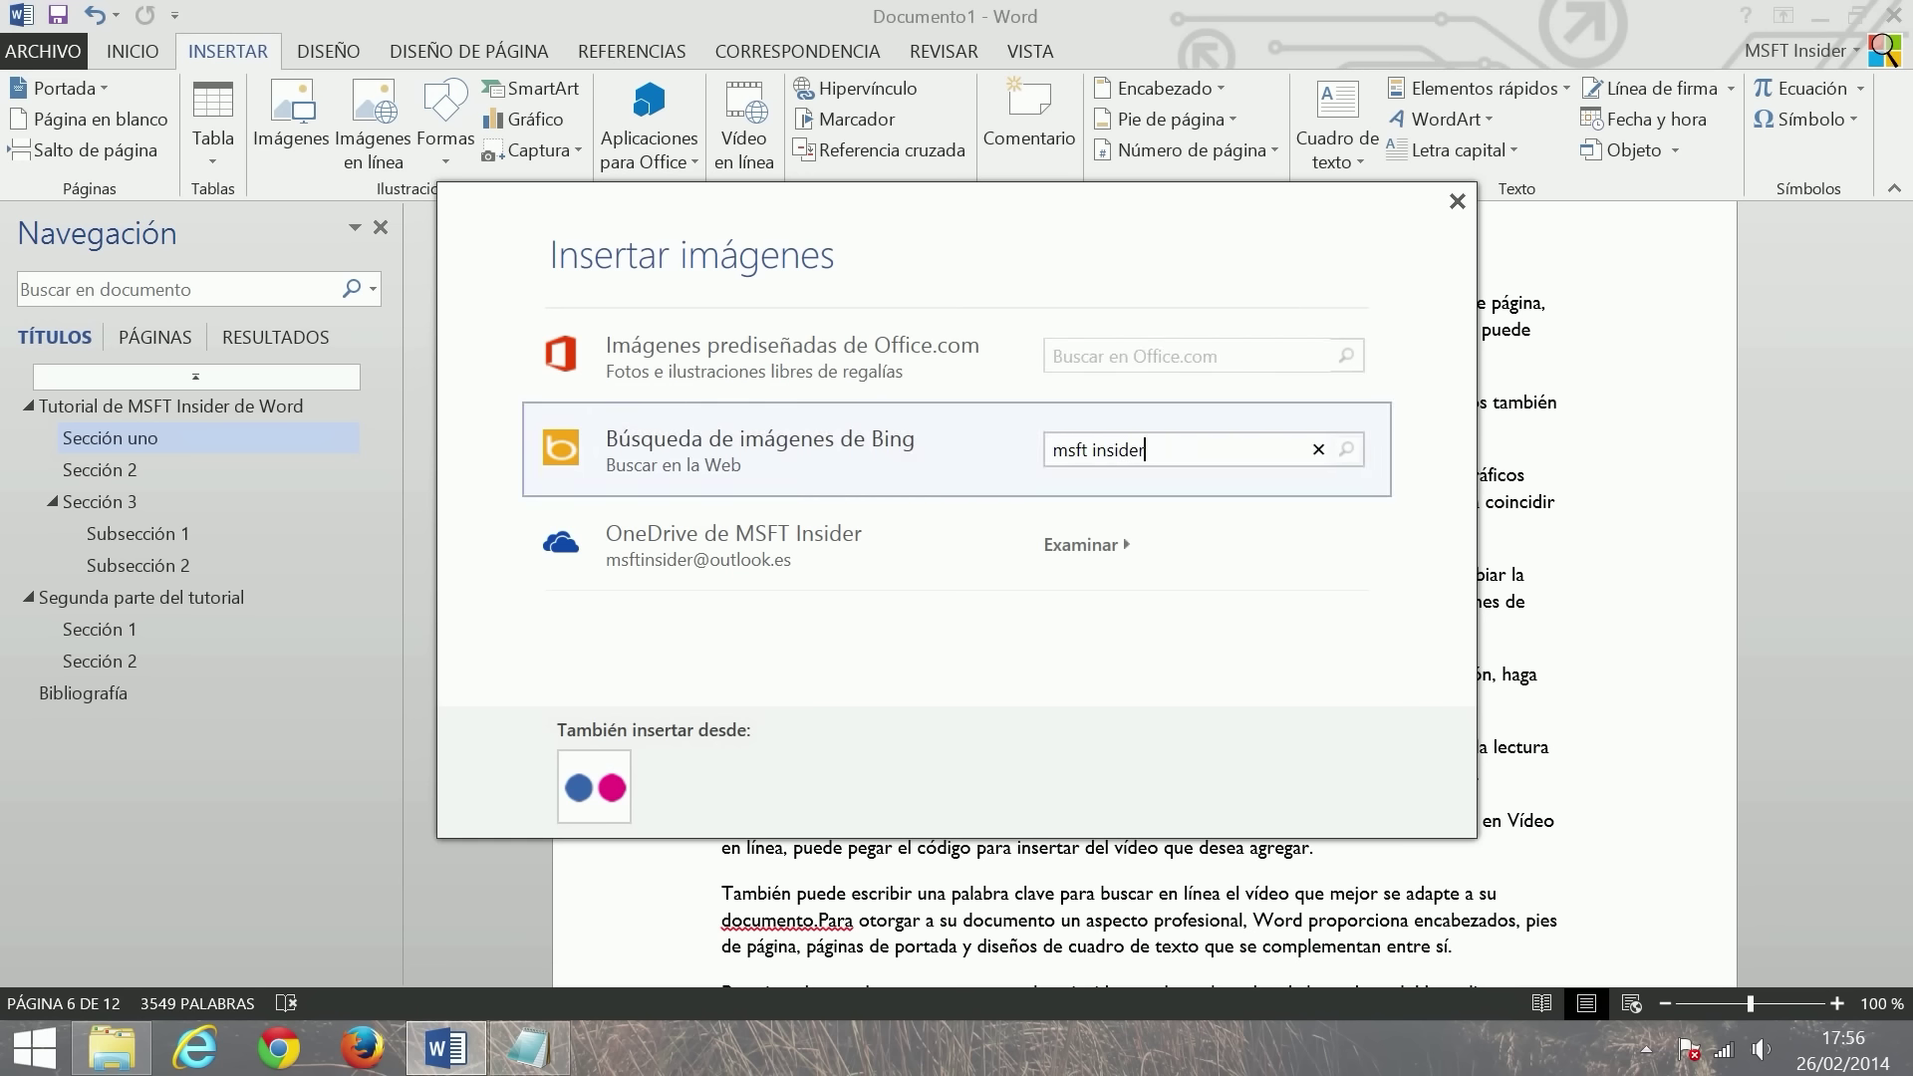
pyautogui.press('Return')
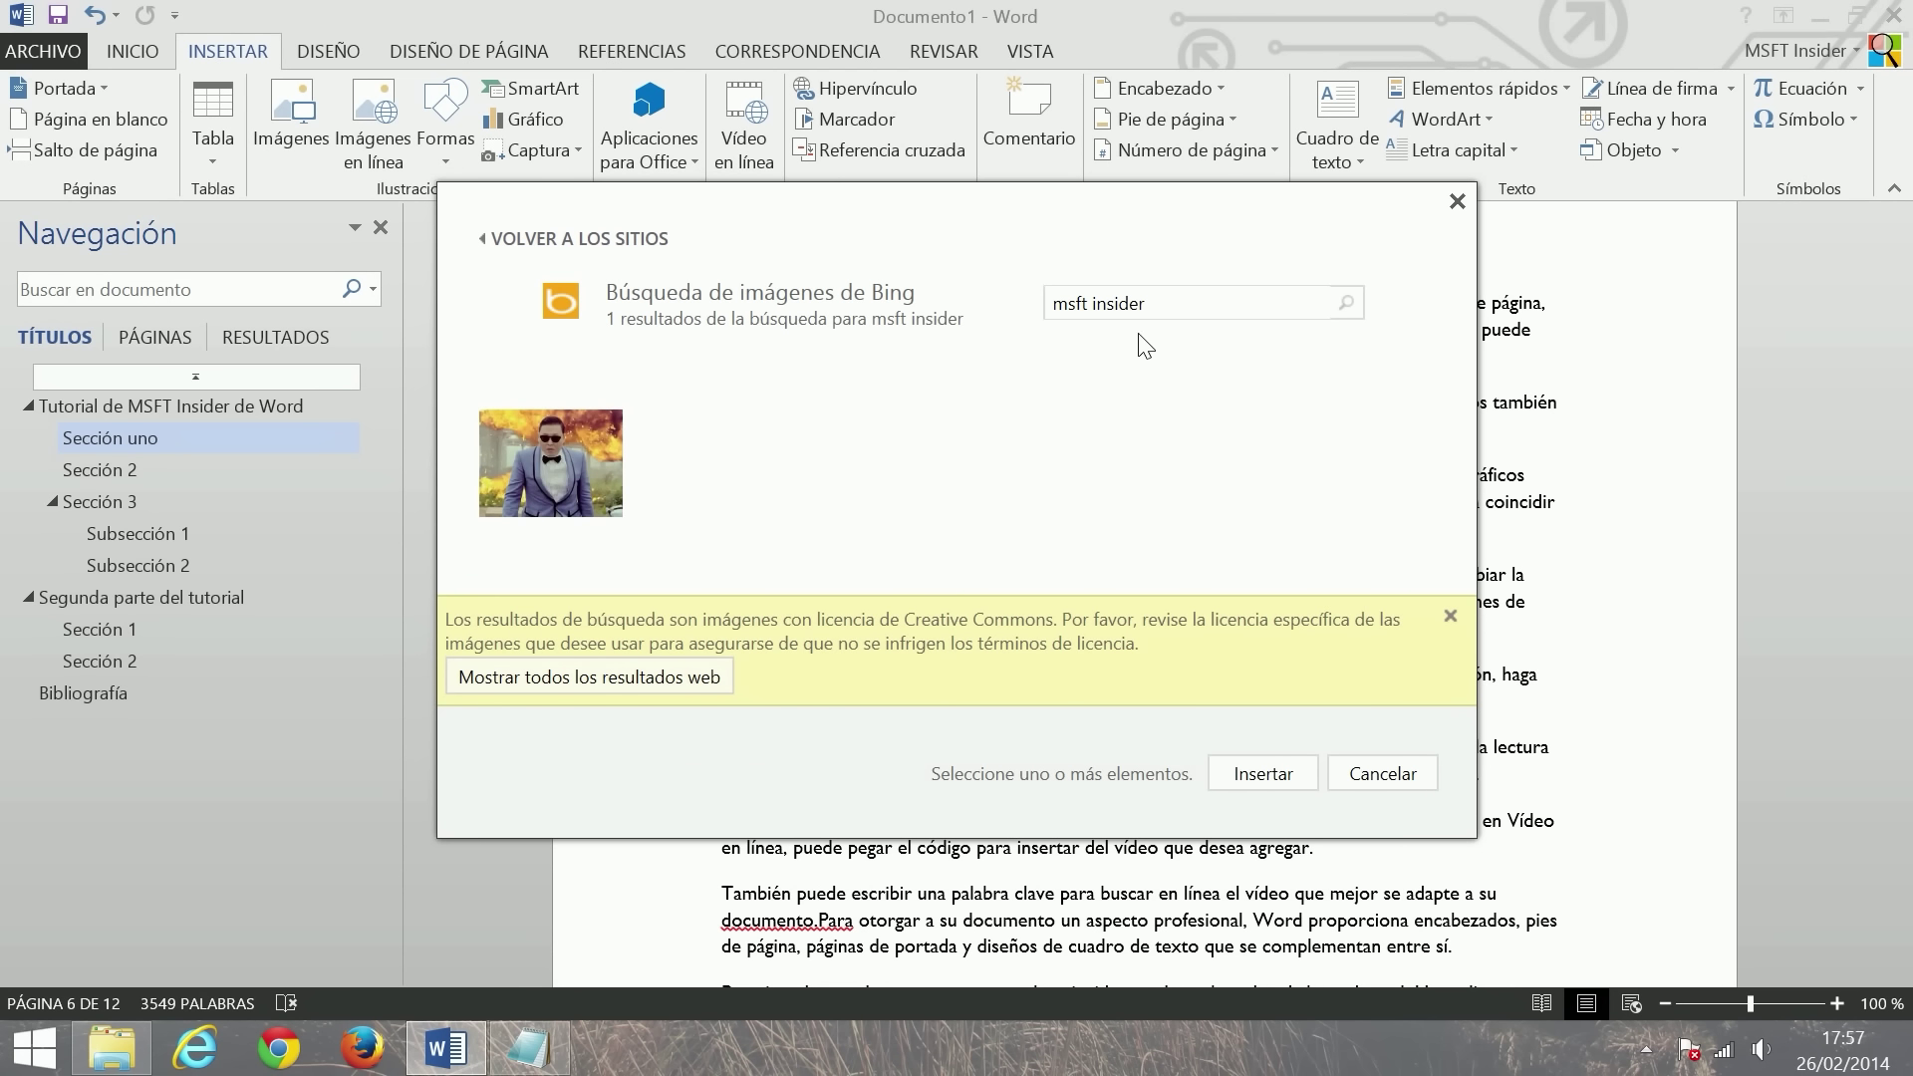
# - Search Bing for 'ciudad' and insert the illuminated domed palace photo
pyautogui.click(1145, 303)
pyautogui.moveTo(1145, 303); pyautogui.dragTo(991, 306)
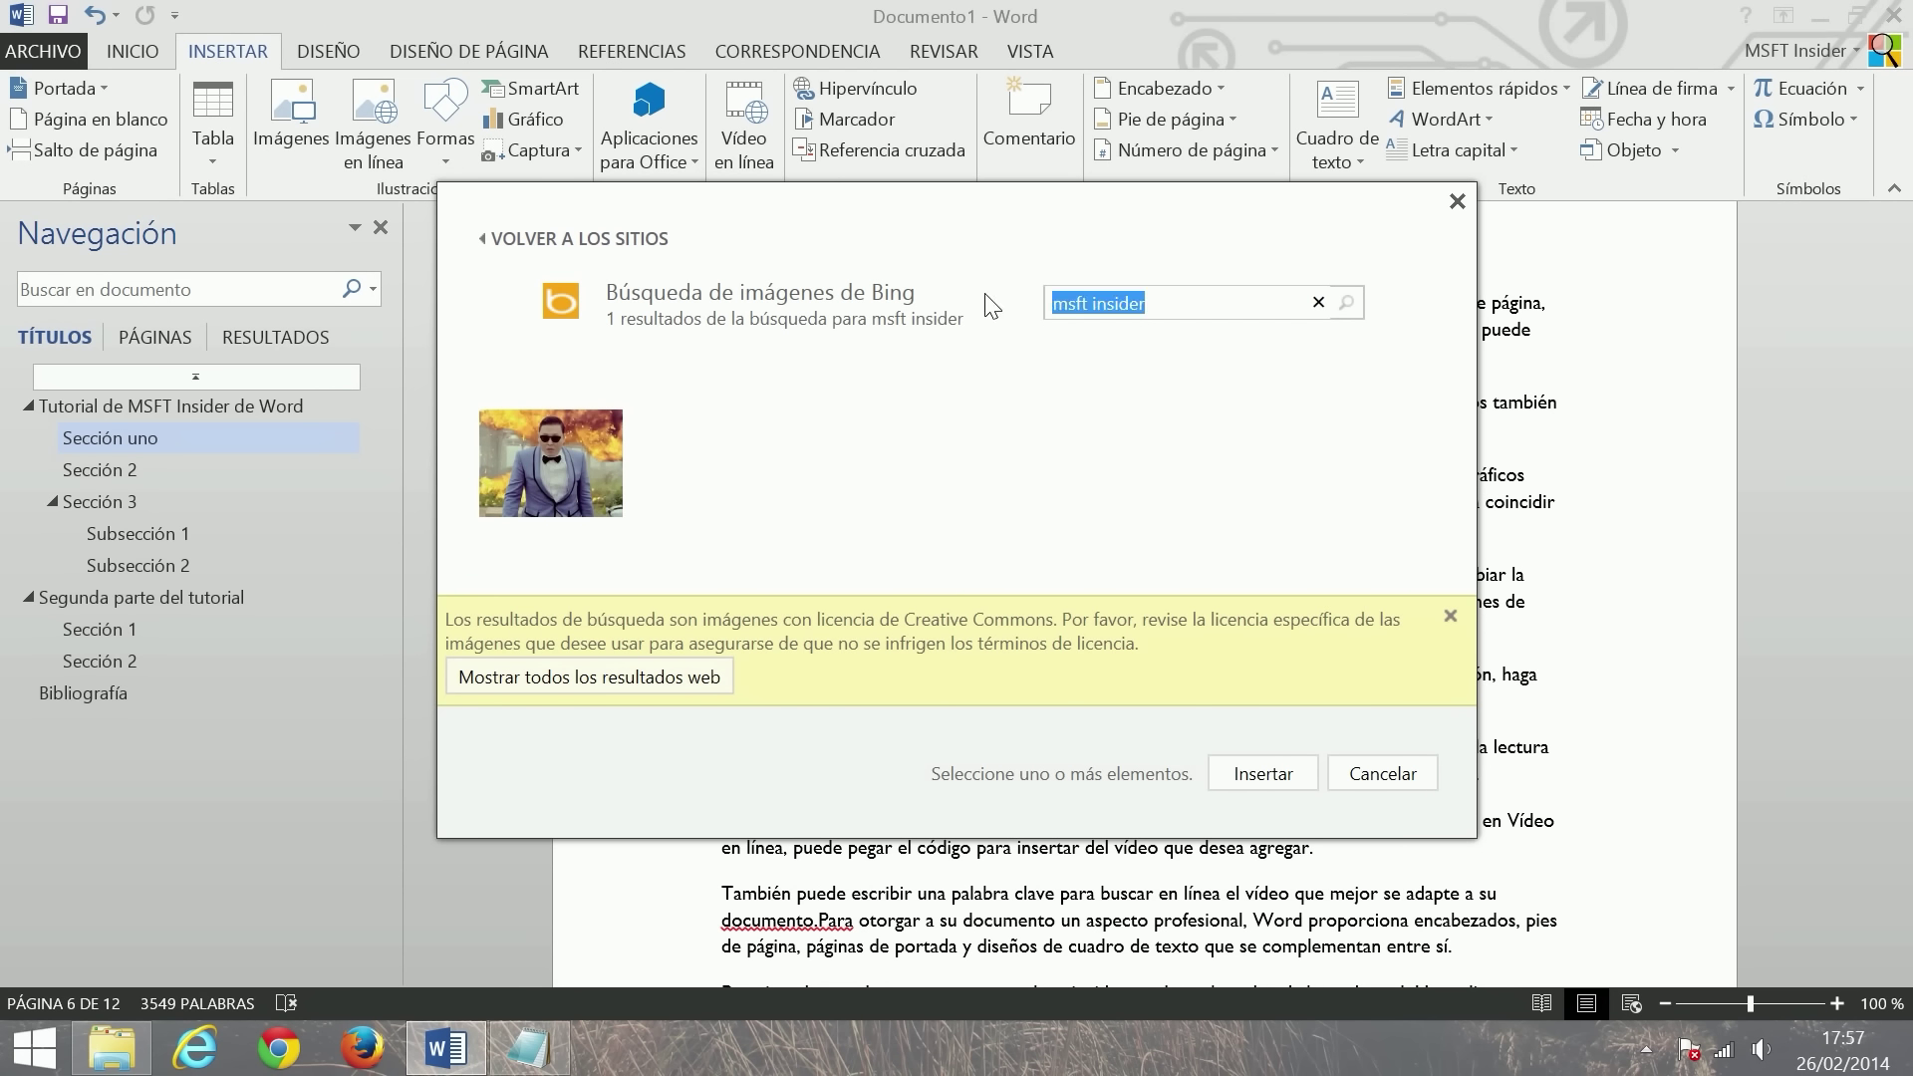
pyautogui.press('BackSpace')
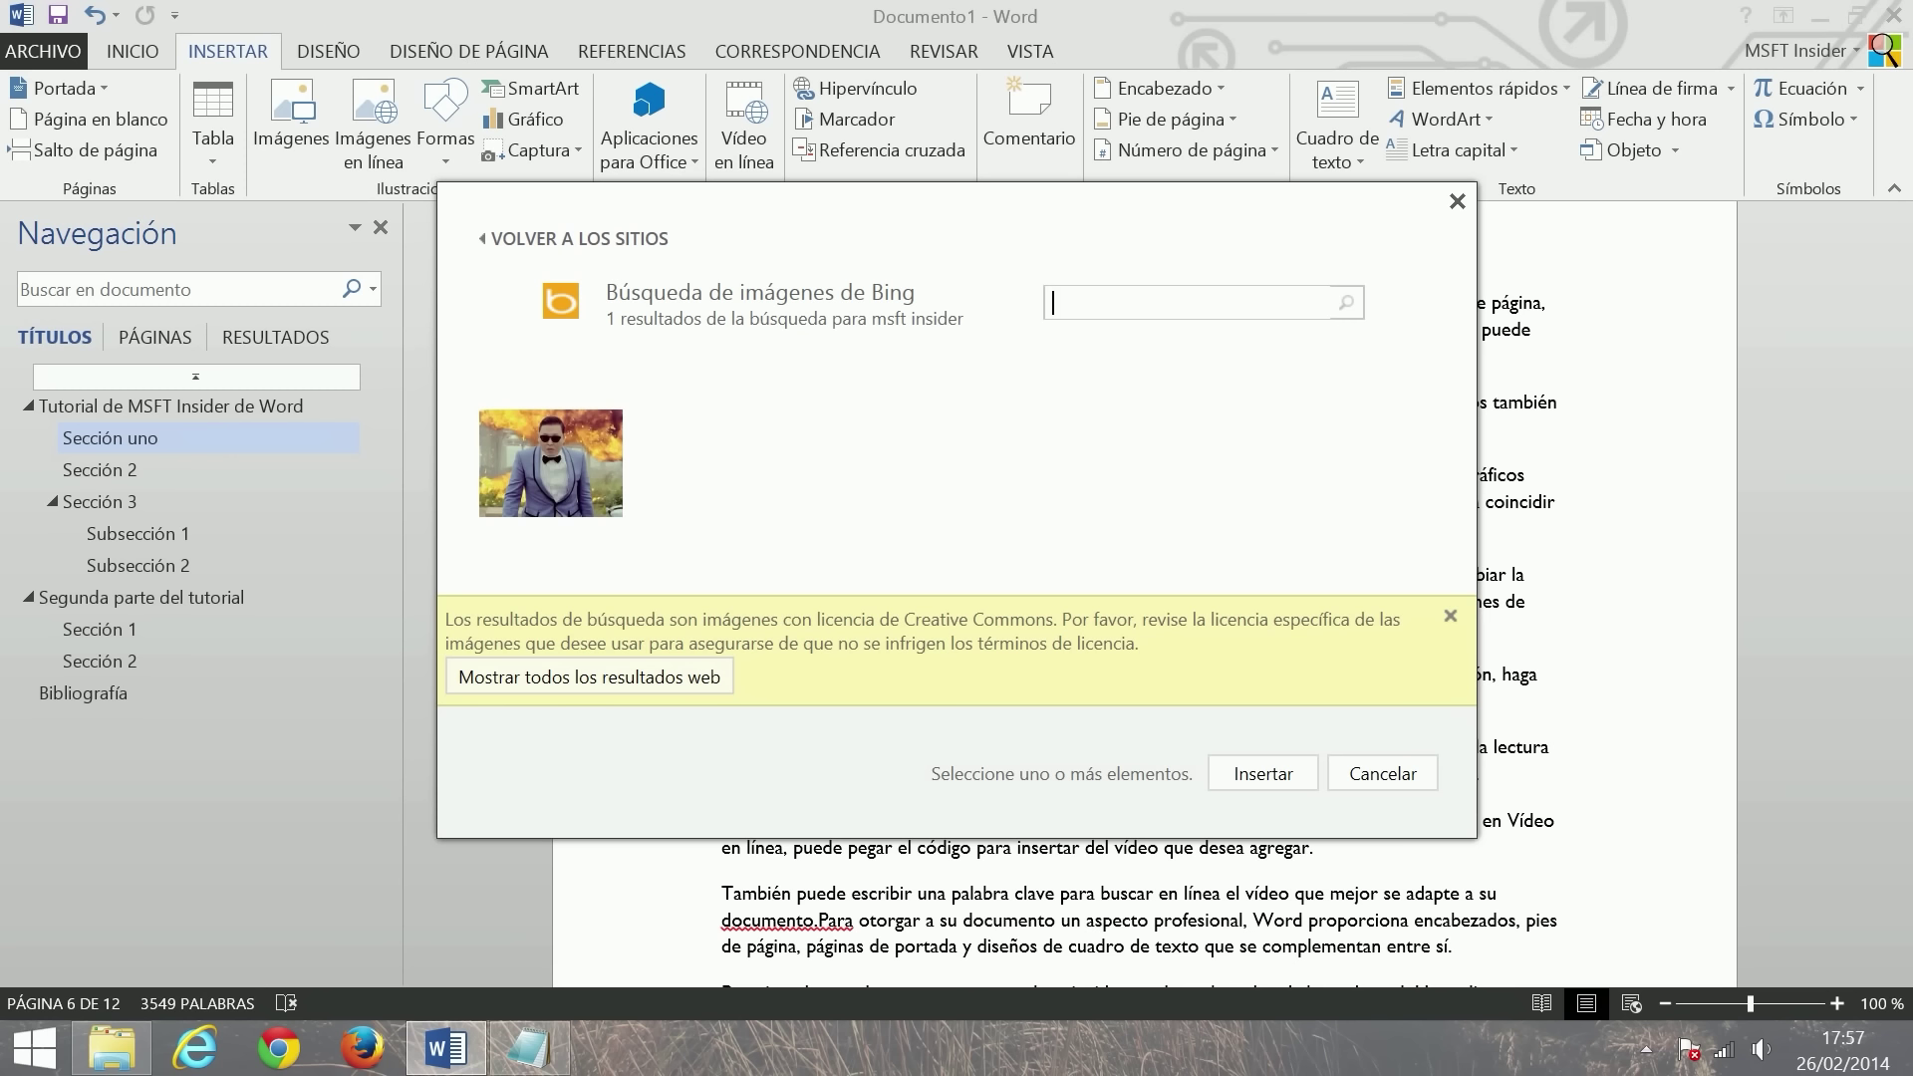
pyautogui.write('ciudad')
pyautogui.press('Return')
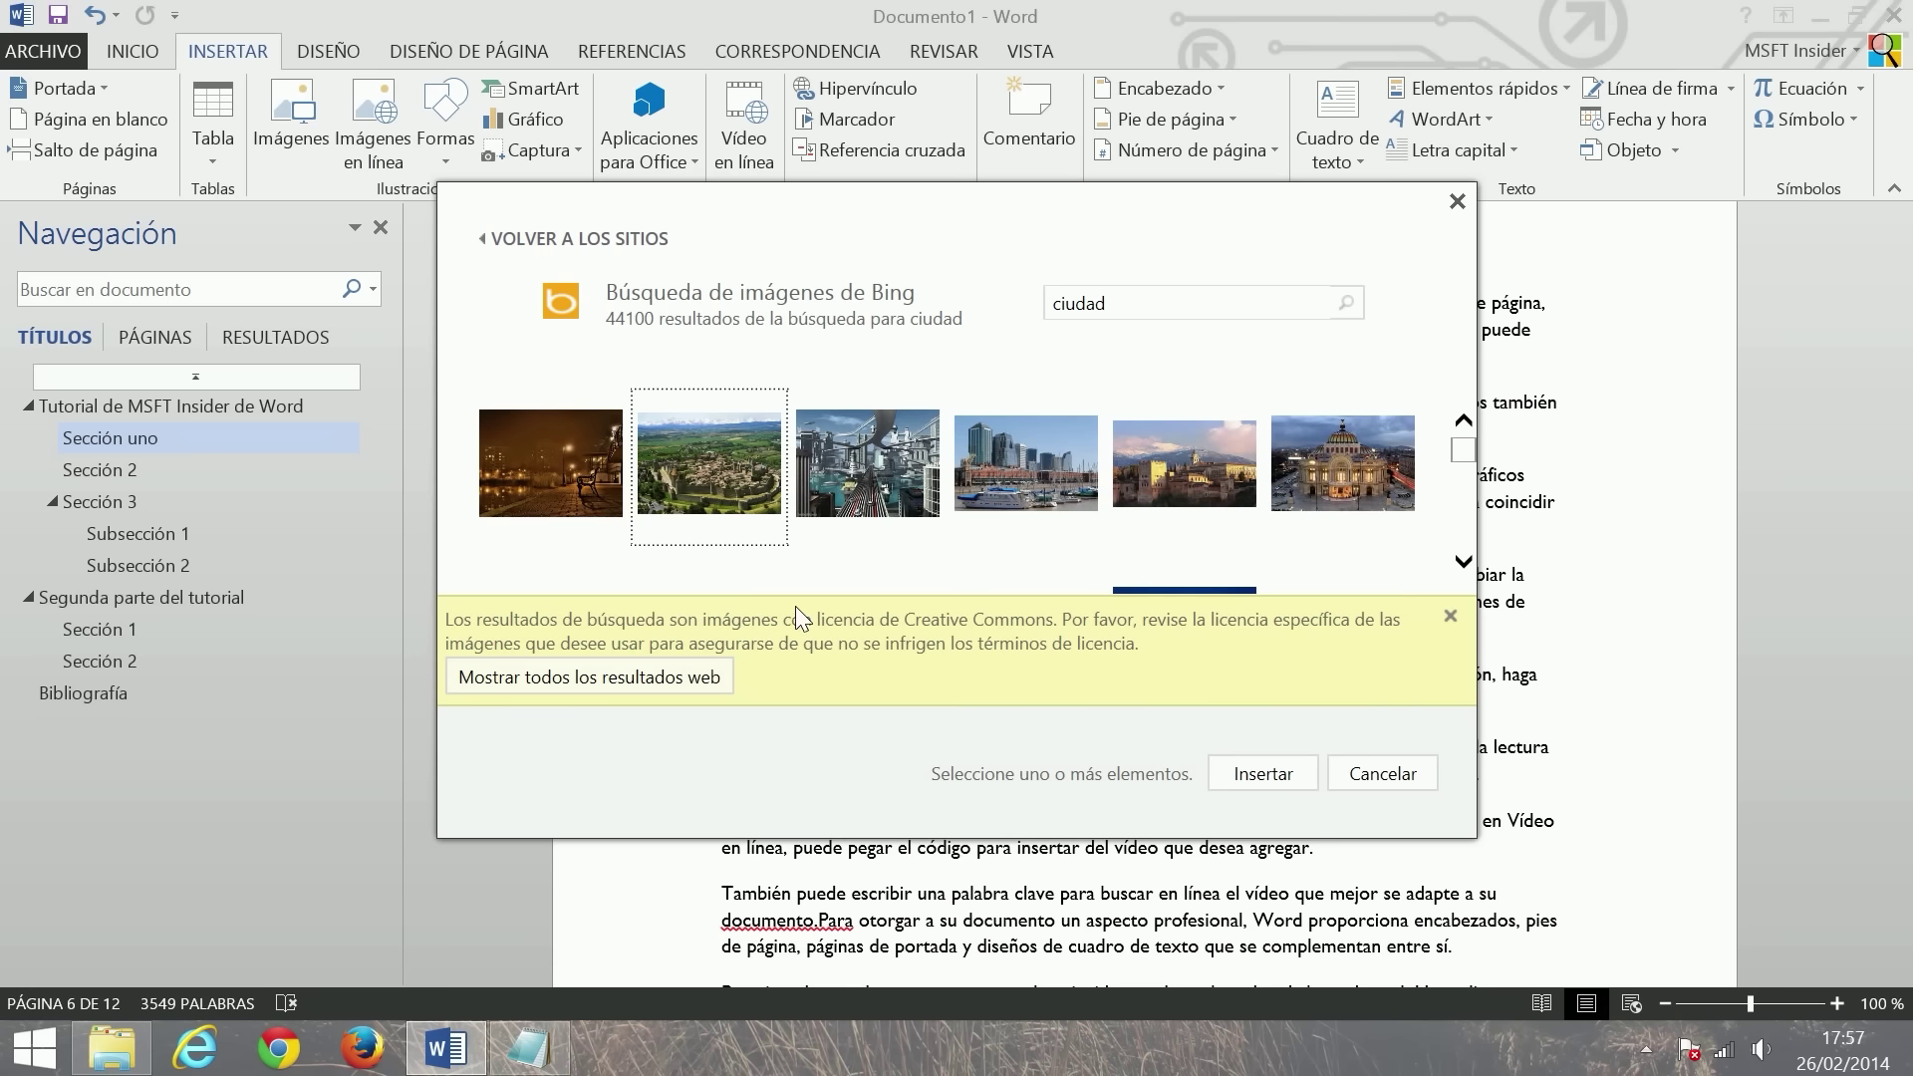
pyautogui.click(1355, 463)
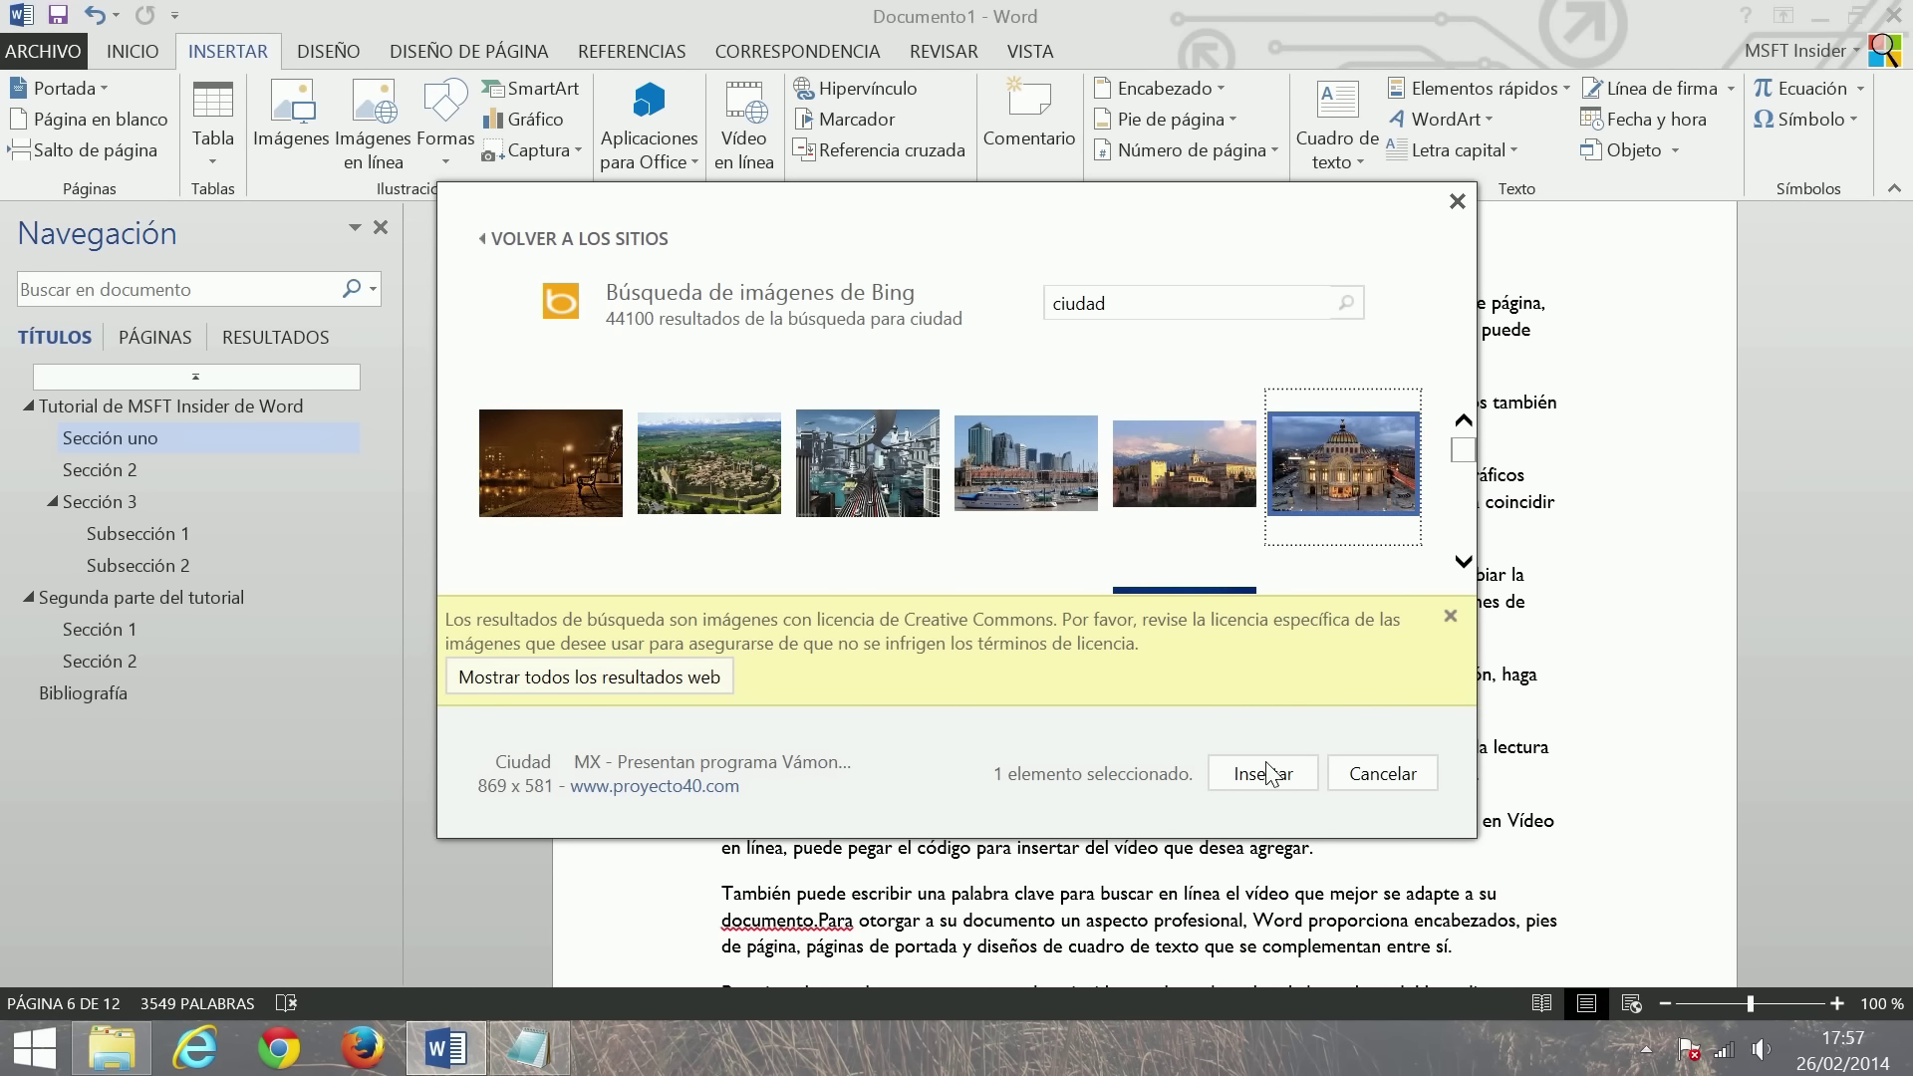
pyautogui.click(1241, 782)
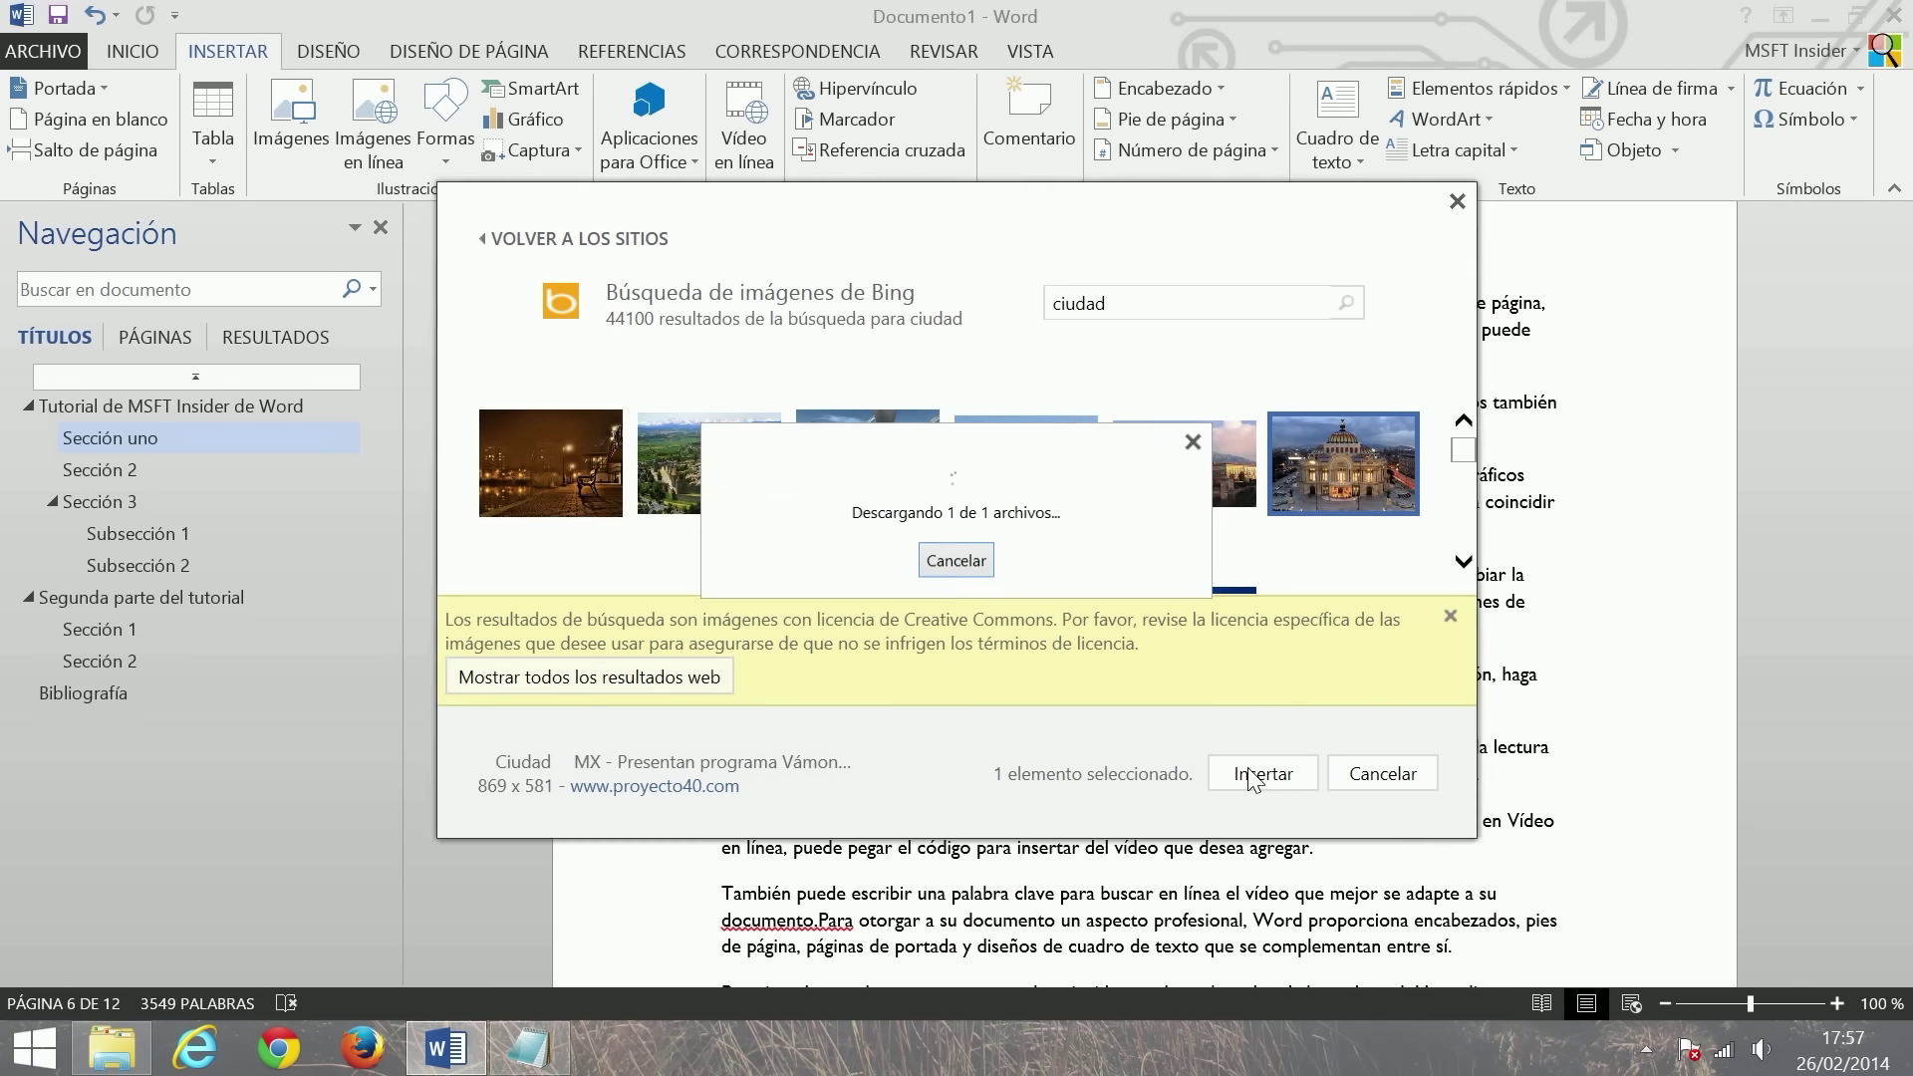
# - Shrink the palace photo to a much smaller size
pyautogui.scroll(-4, 1066, 513)
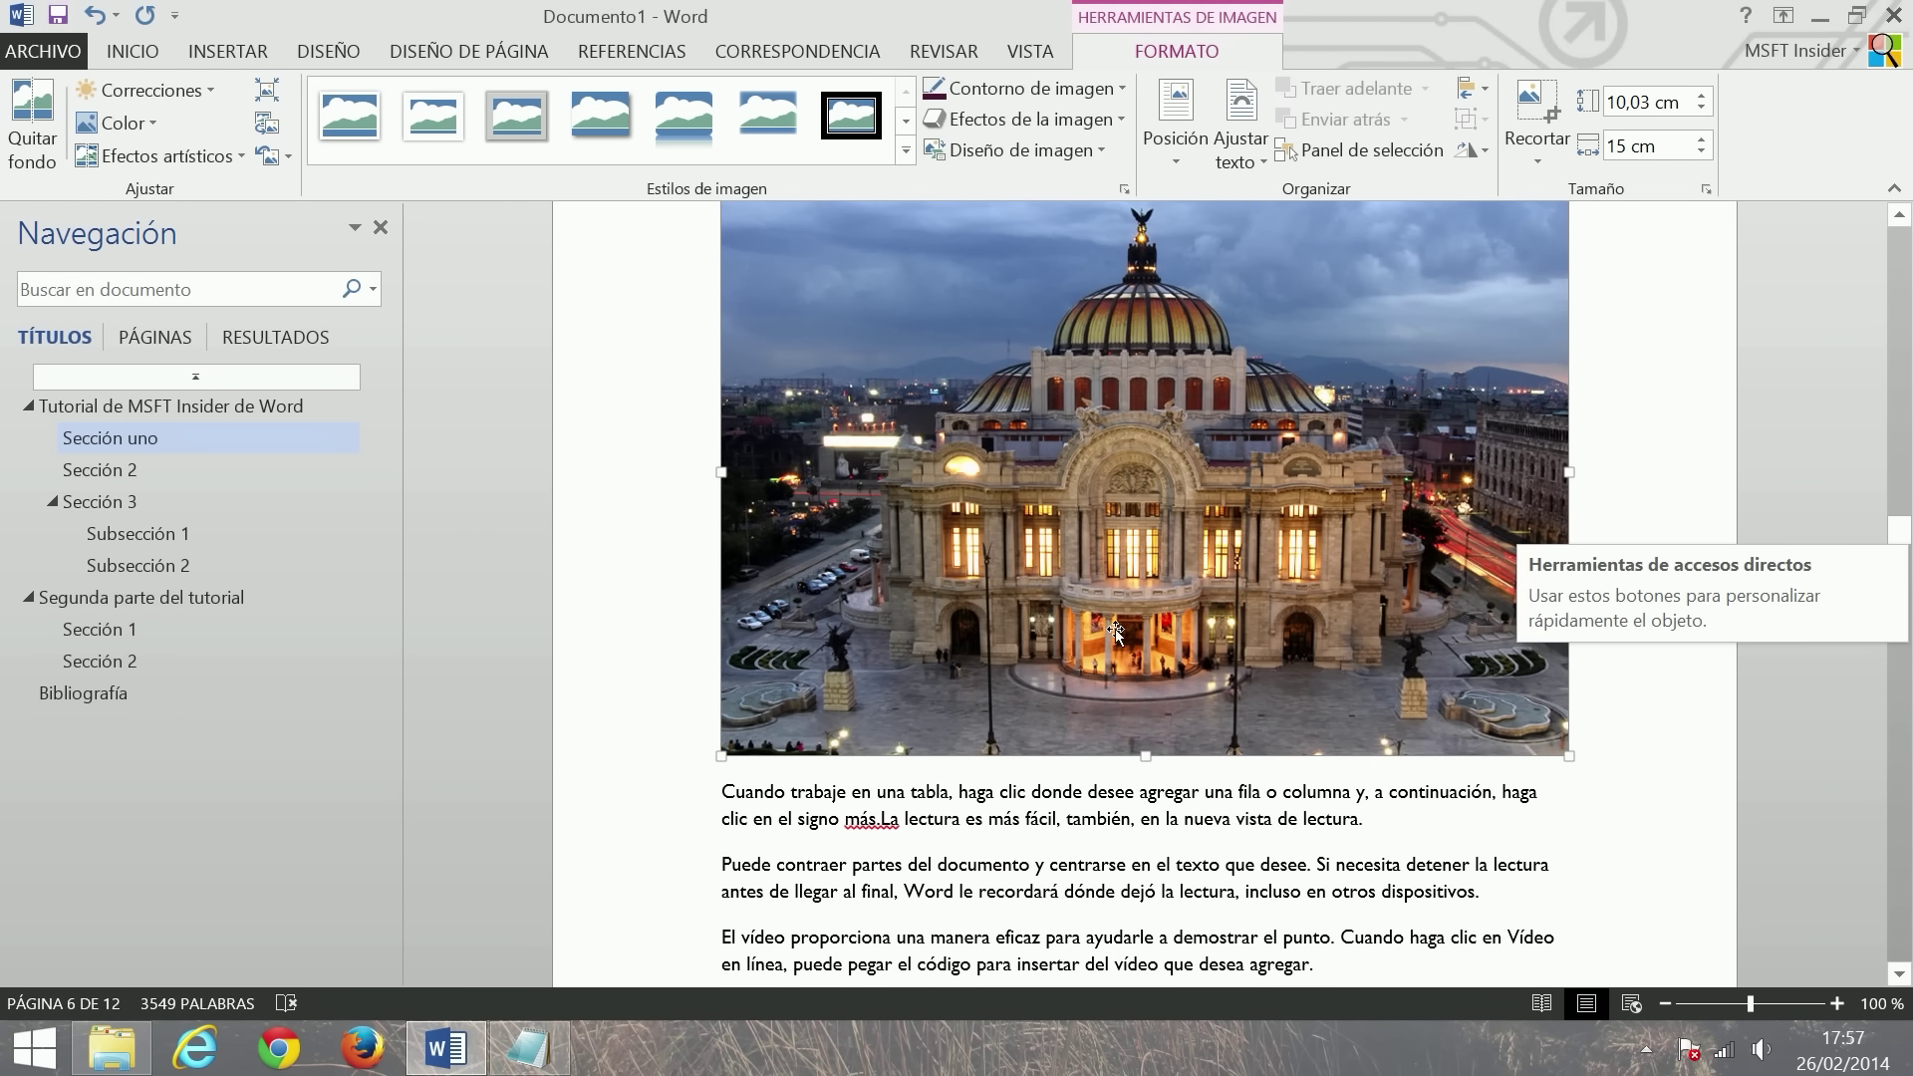
pyautogui.scroll(4, 1076, 528)
pyautogui.scroll(-3, 1012, 451)
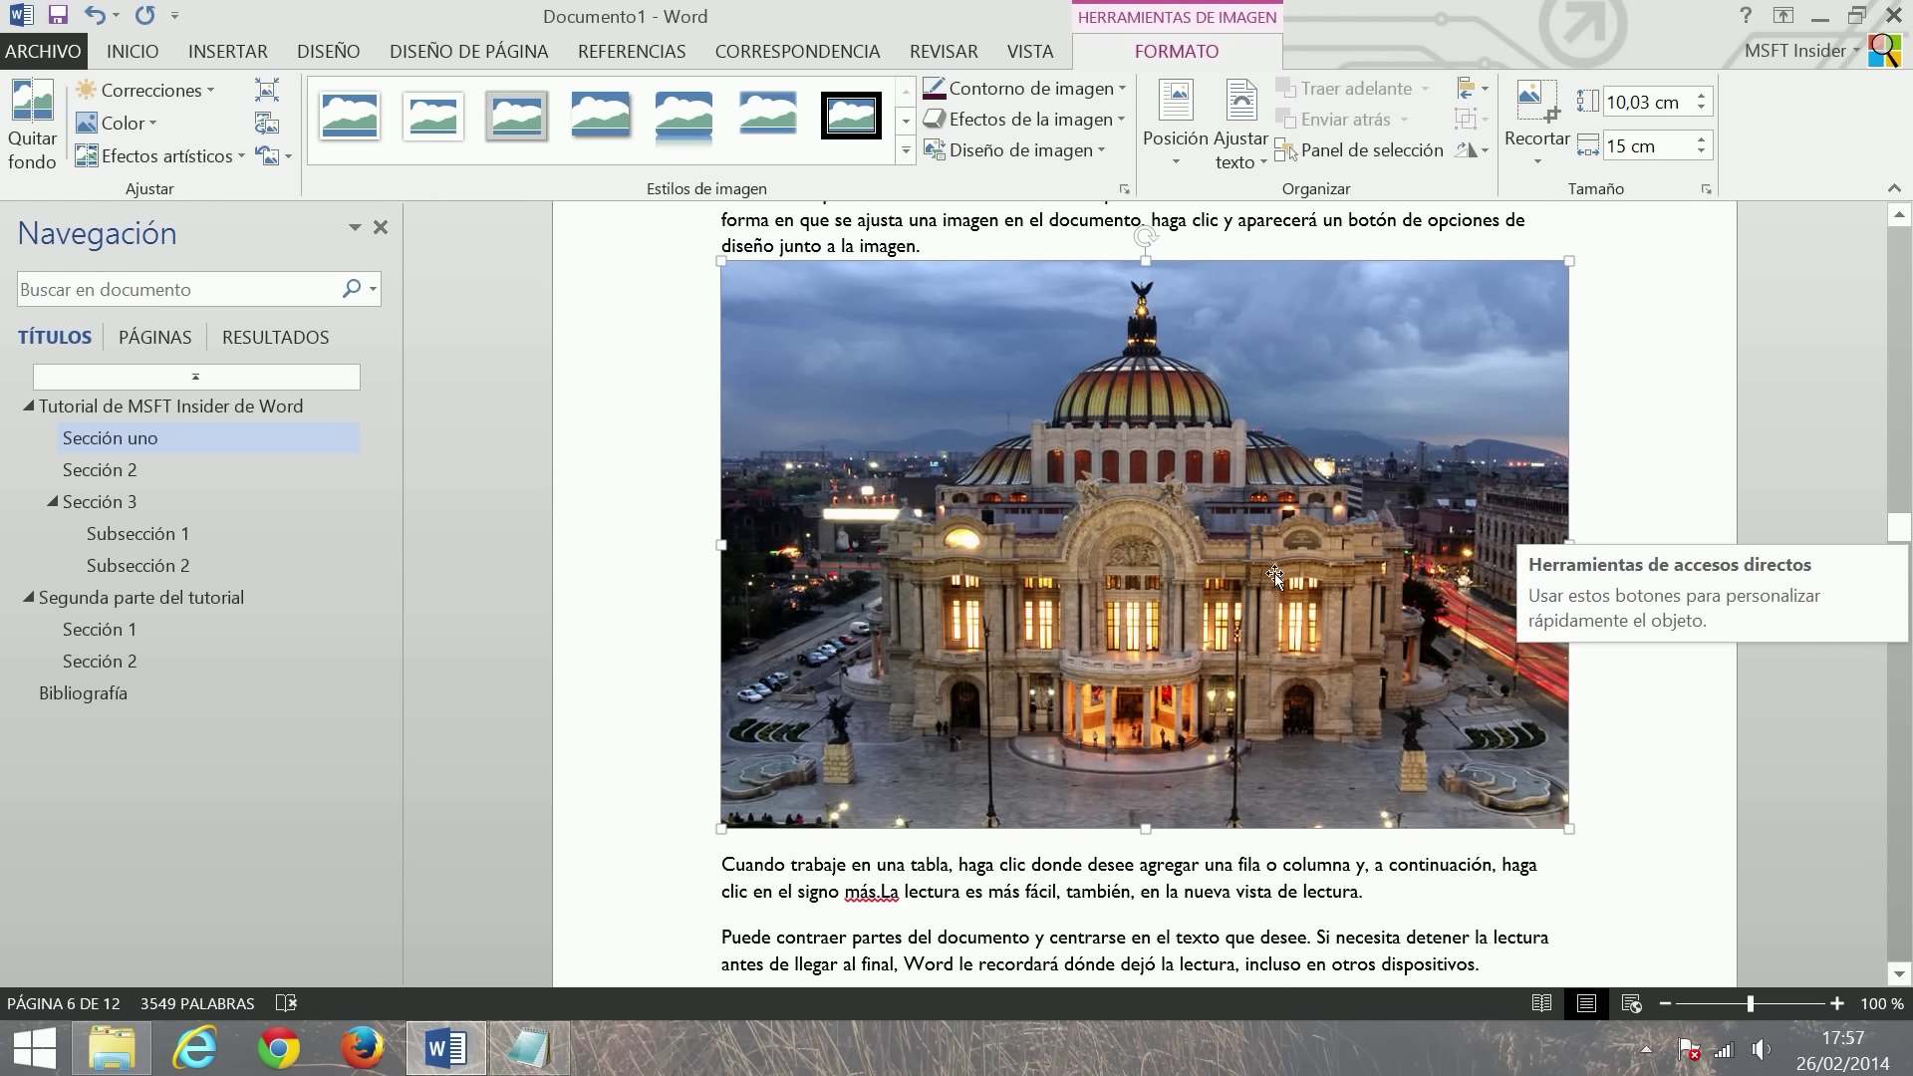
pyautogui.moveTo(1567, 827)
pyautogui.mouseDown()
pyautogui.moveTo(1029, 453)
pyautogui.moveTo(1156, 468)
pyautogui.mouseUp()
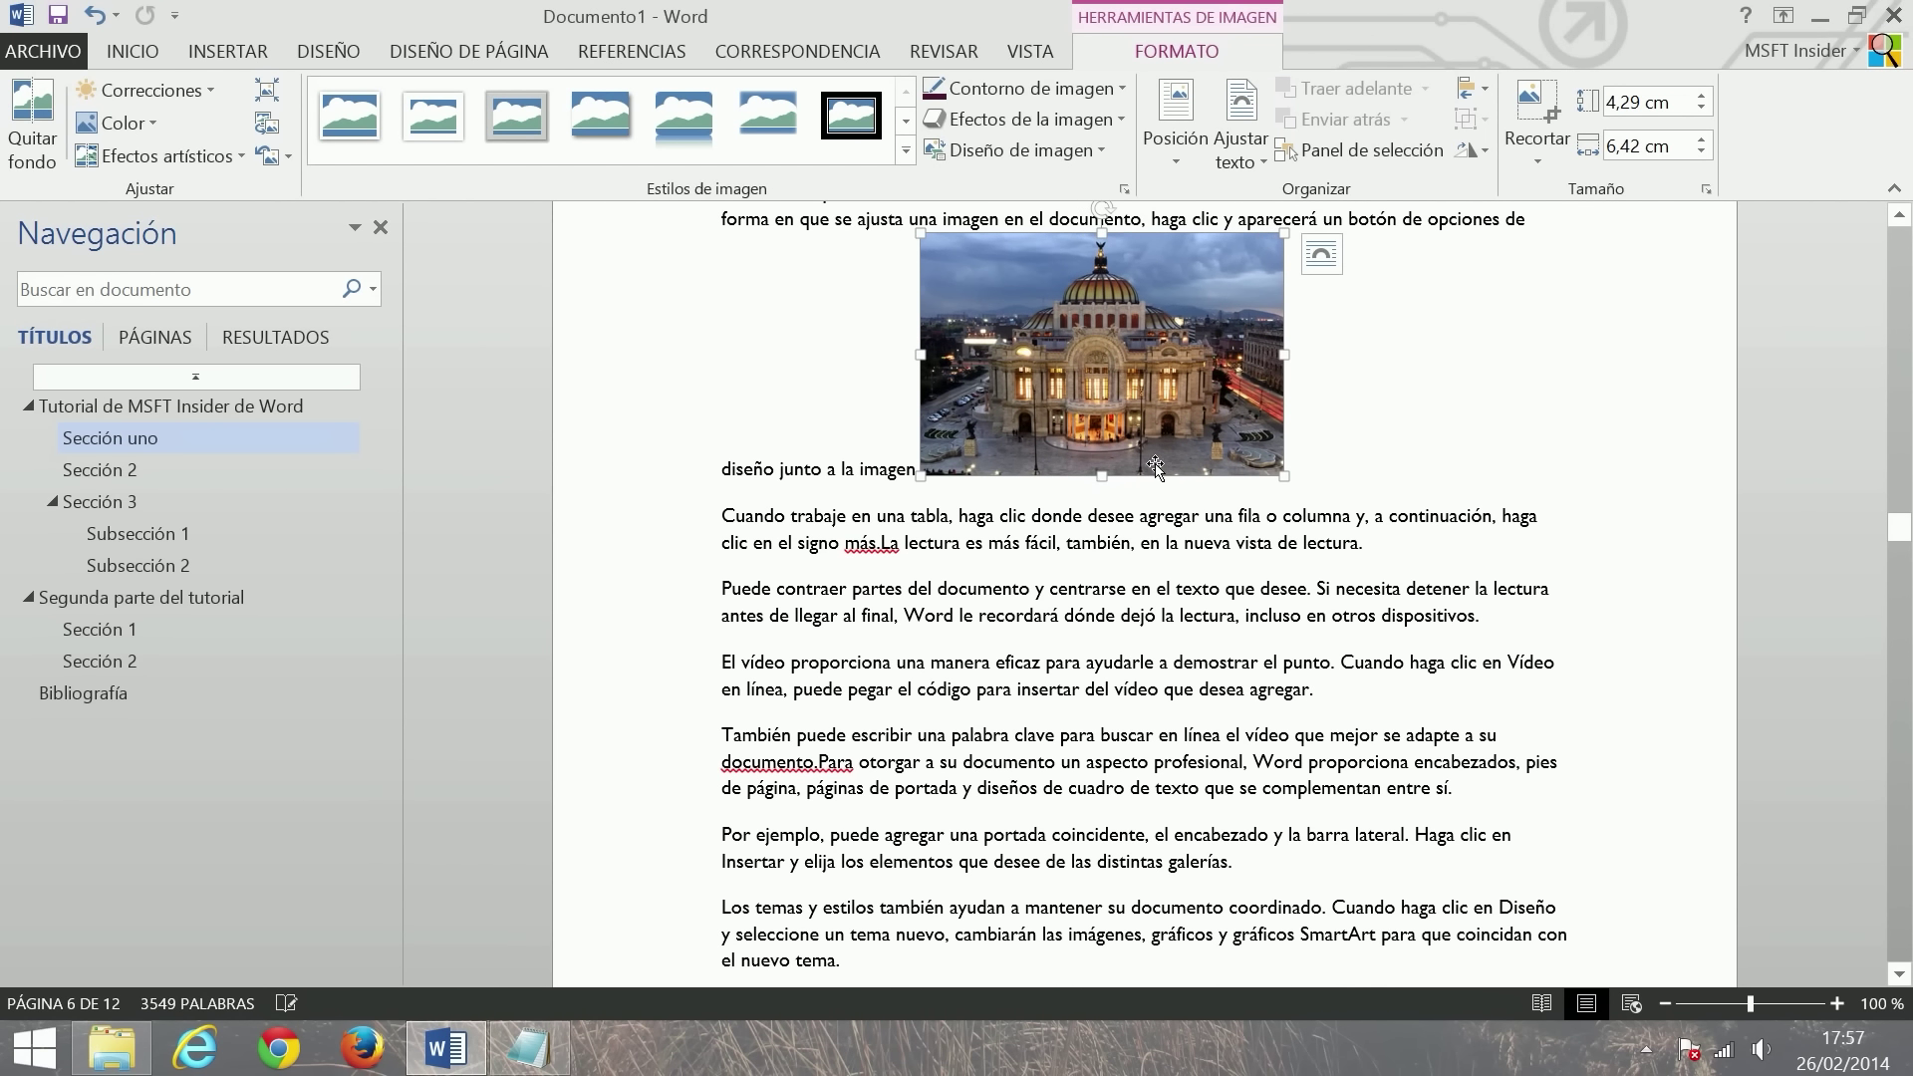
pyautogui.scroll(3, 1156, 468)
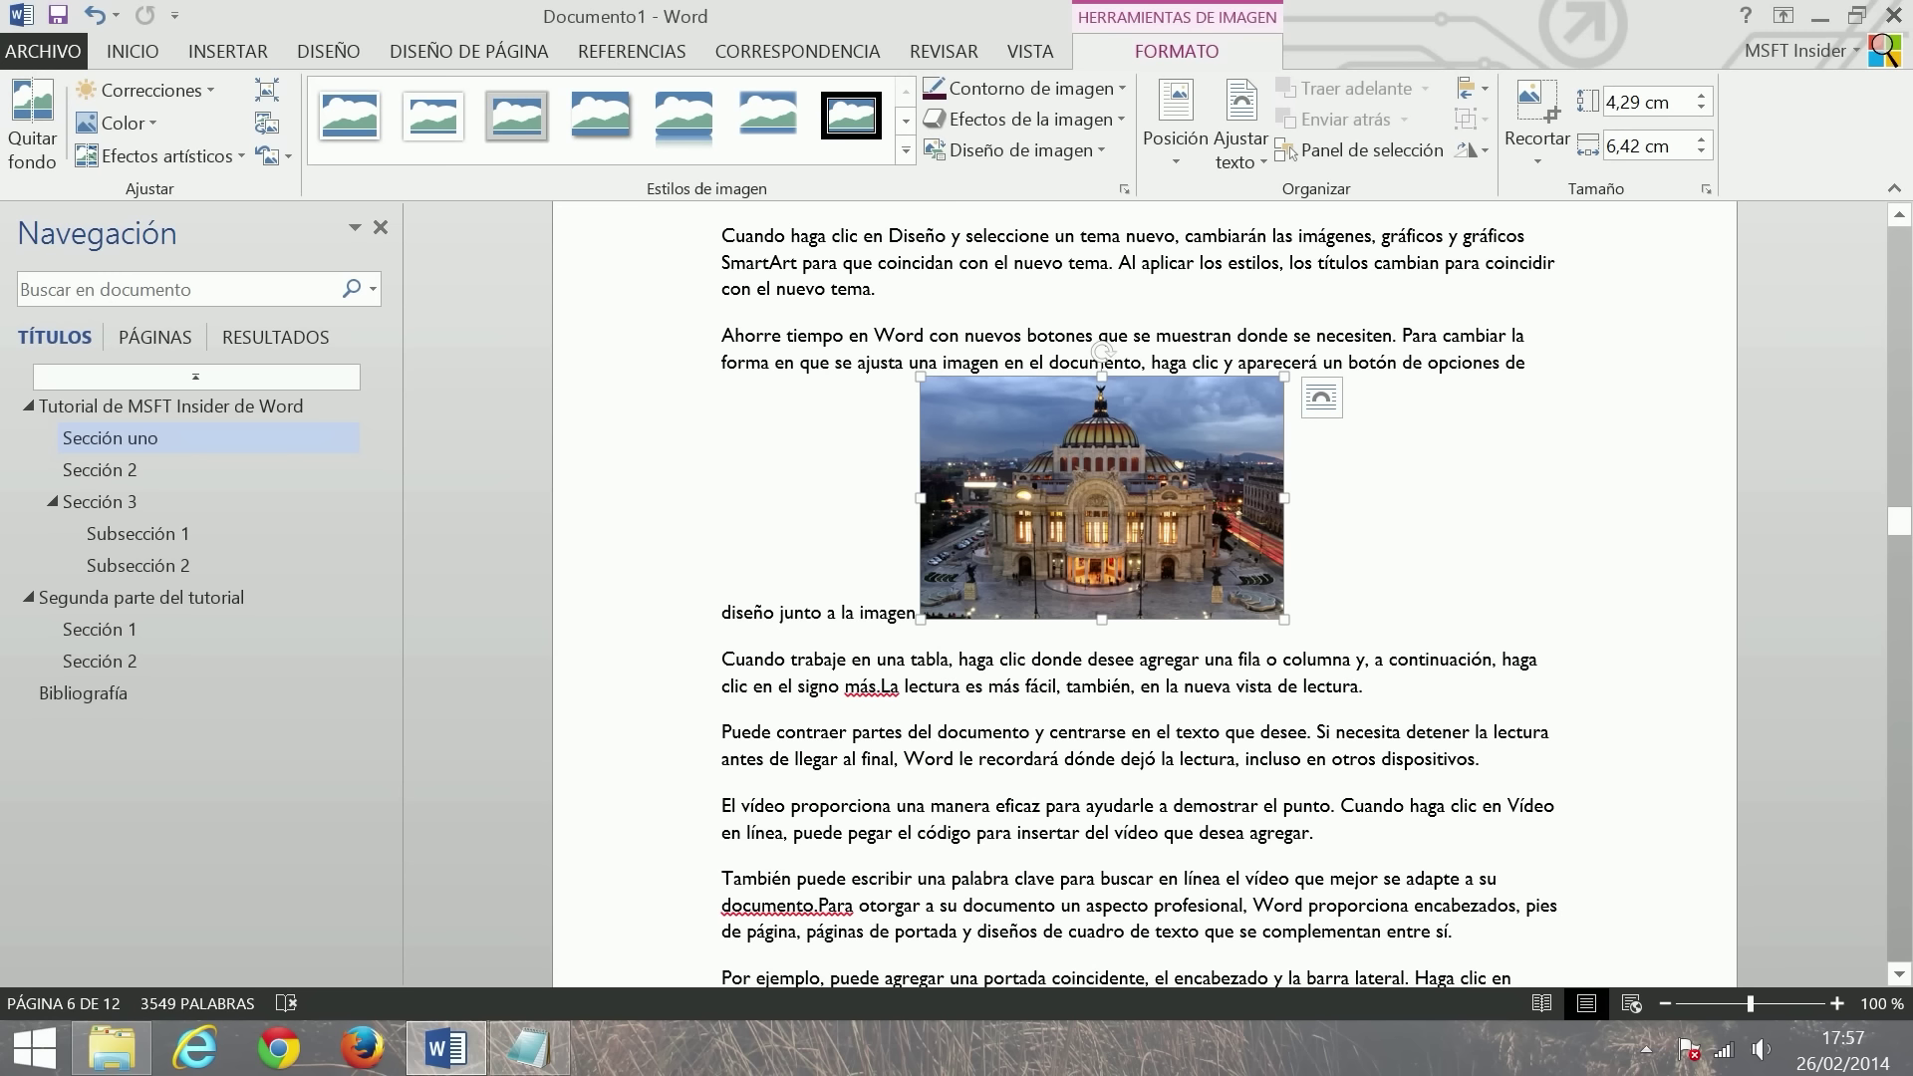
# - Set the photo's text wrapping to Estrecho so text flows around both sides
pyautogui.click(1322, 399)
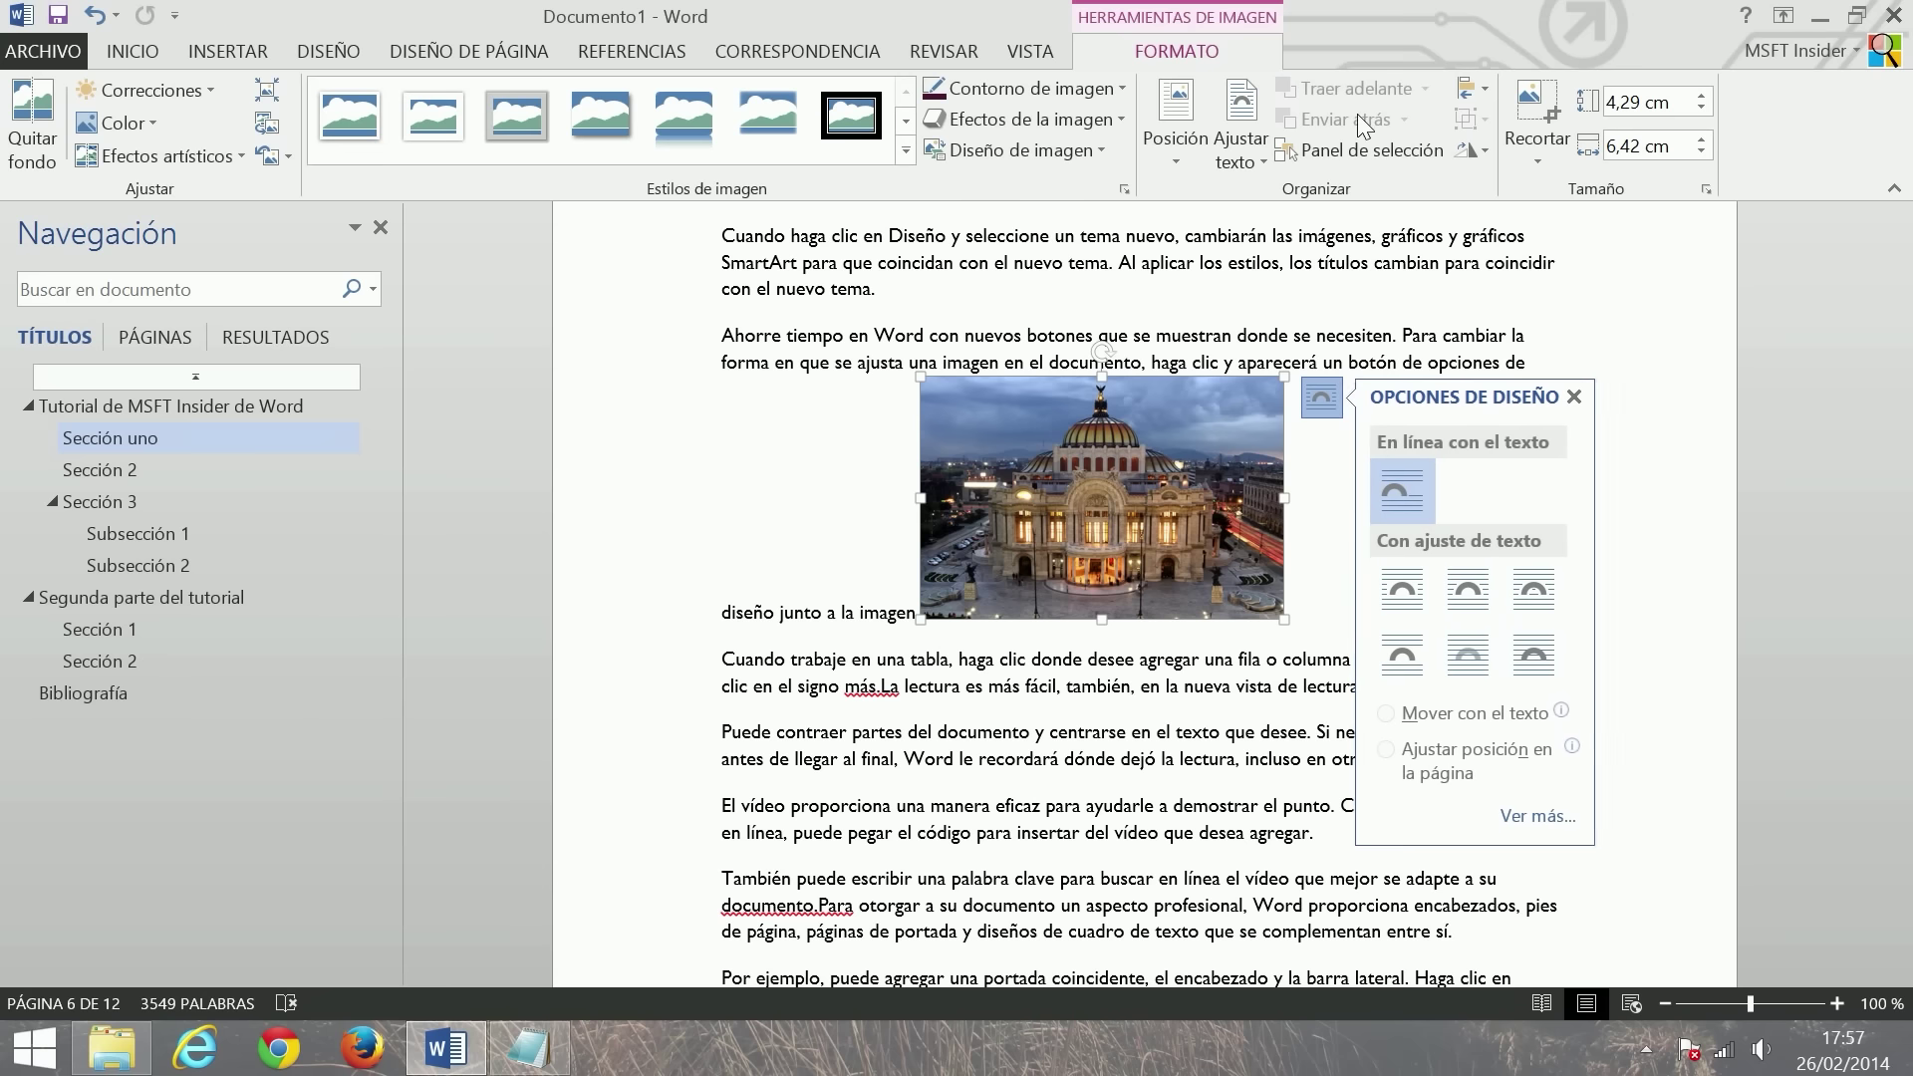
pyautogui.click(1177, 157)
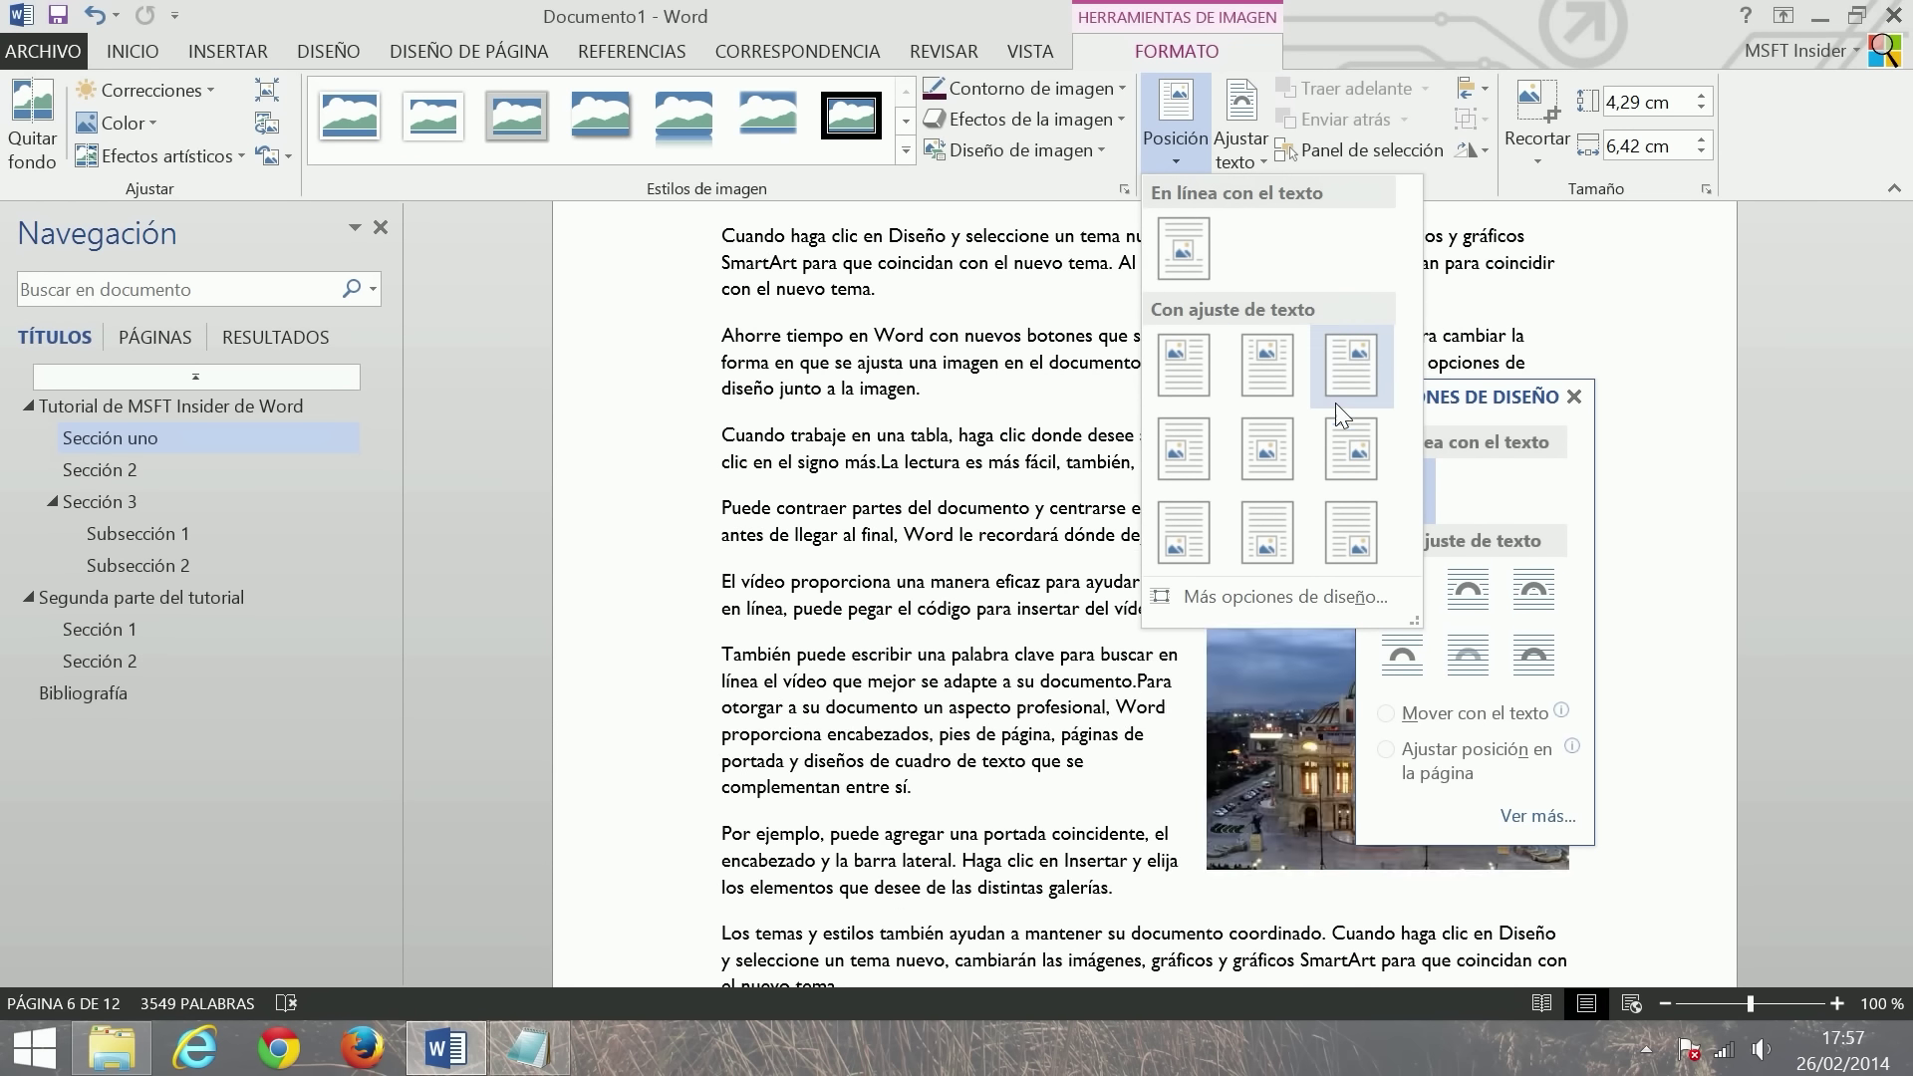
pyautogui.click(1241, 149)
pyautogui.click(1242, 150)
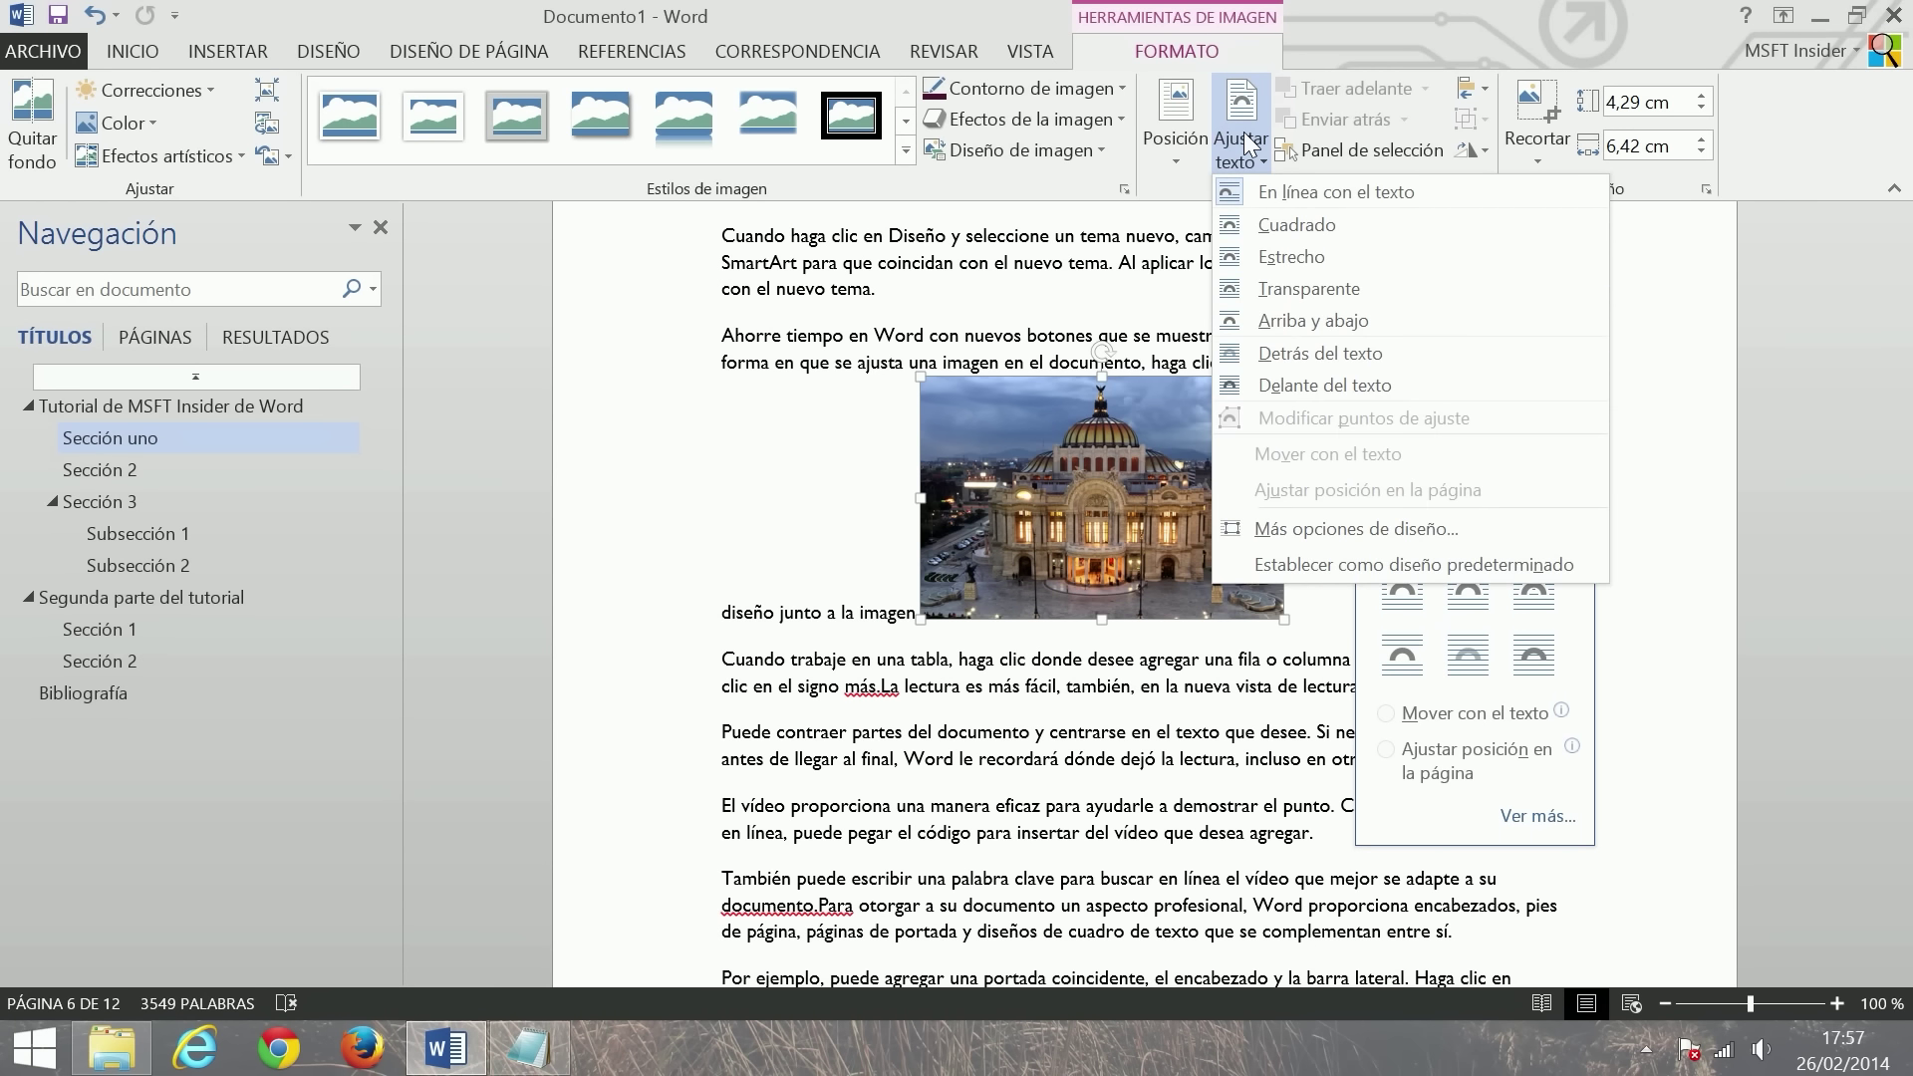
pyautogui.click(1241, 149)
pyautogui.click(1219, 151)
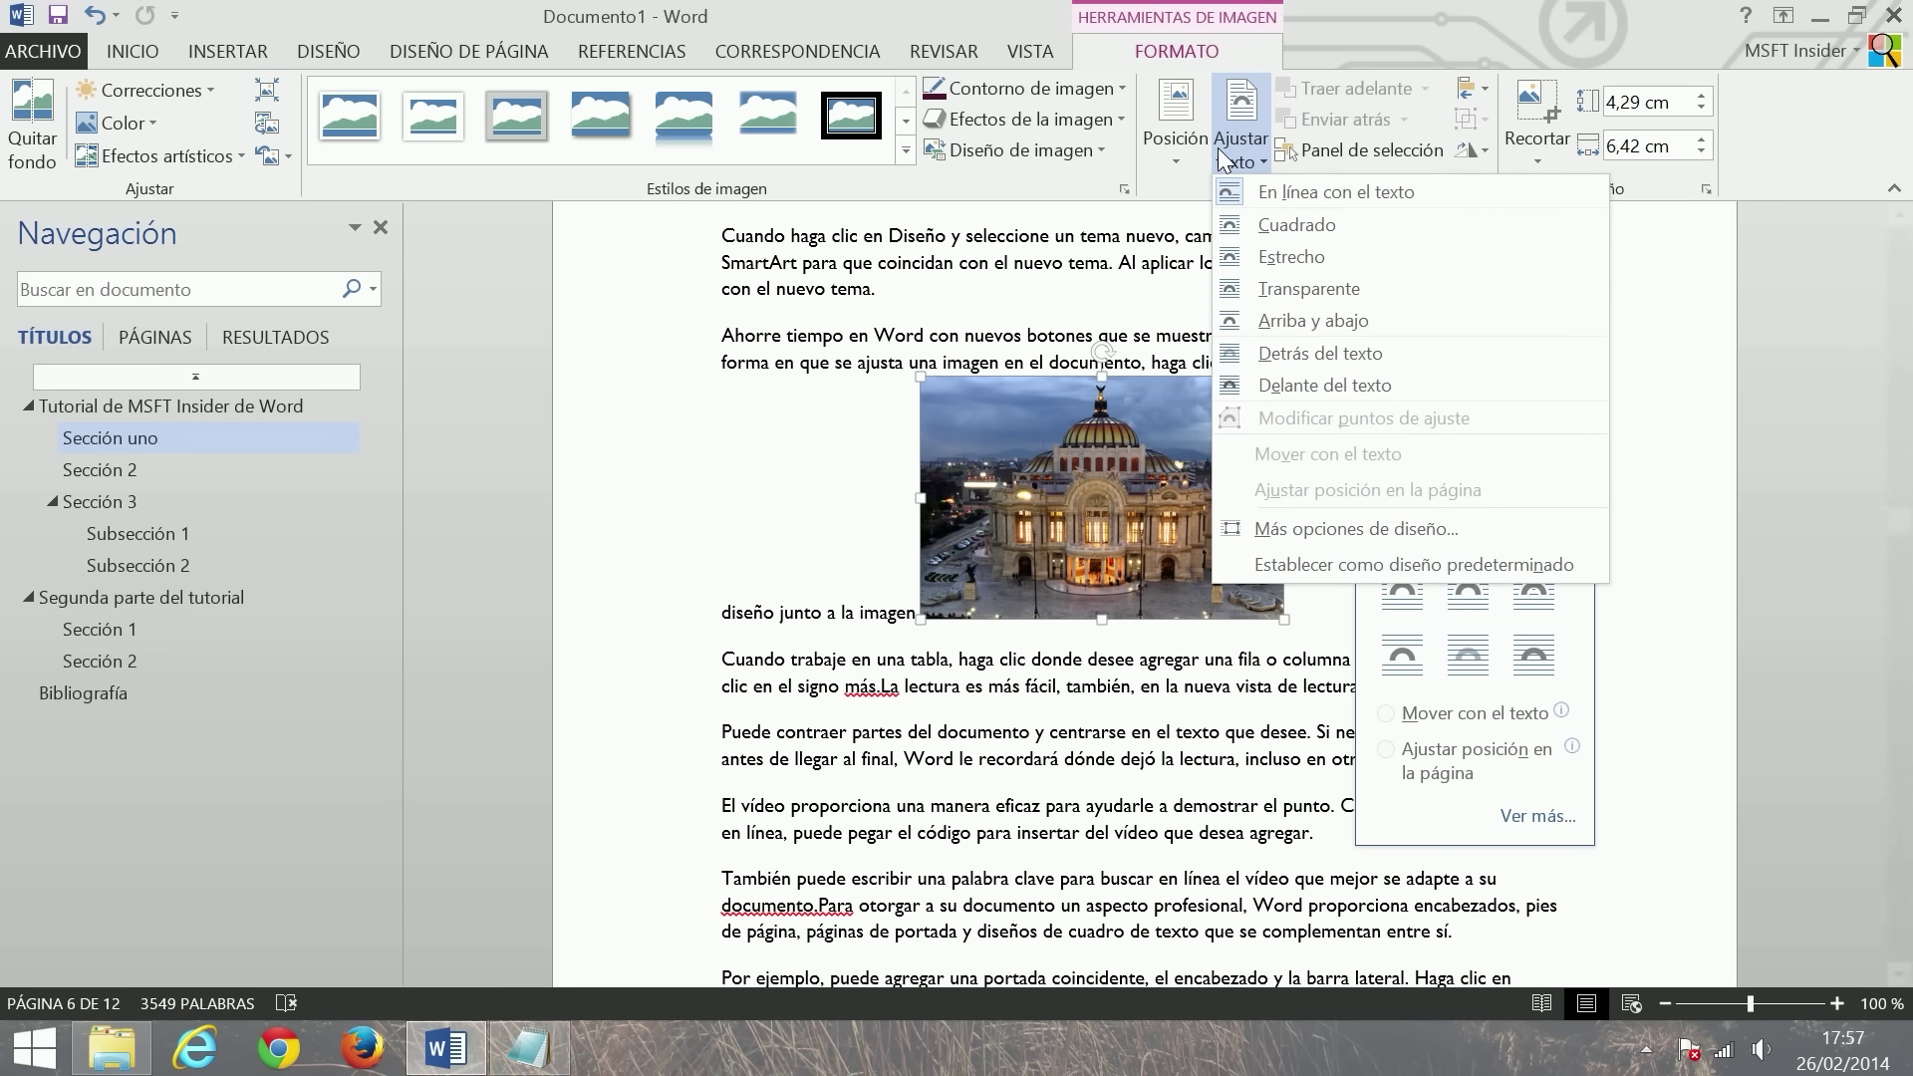
pyautogui.click(1301, 255)
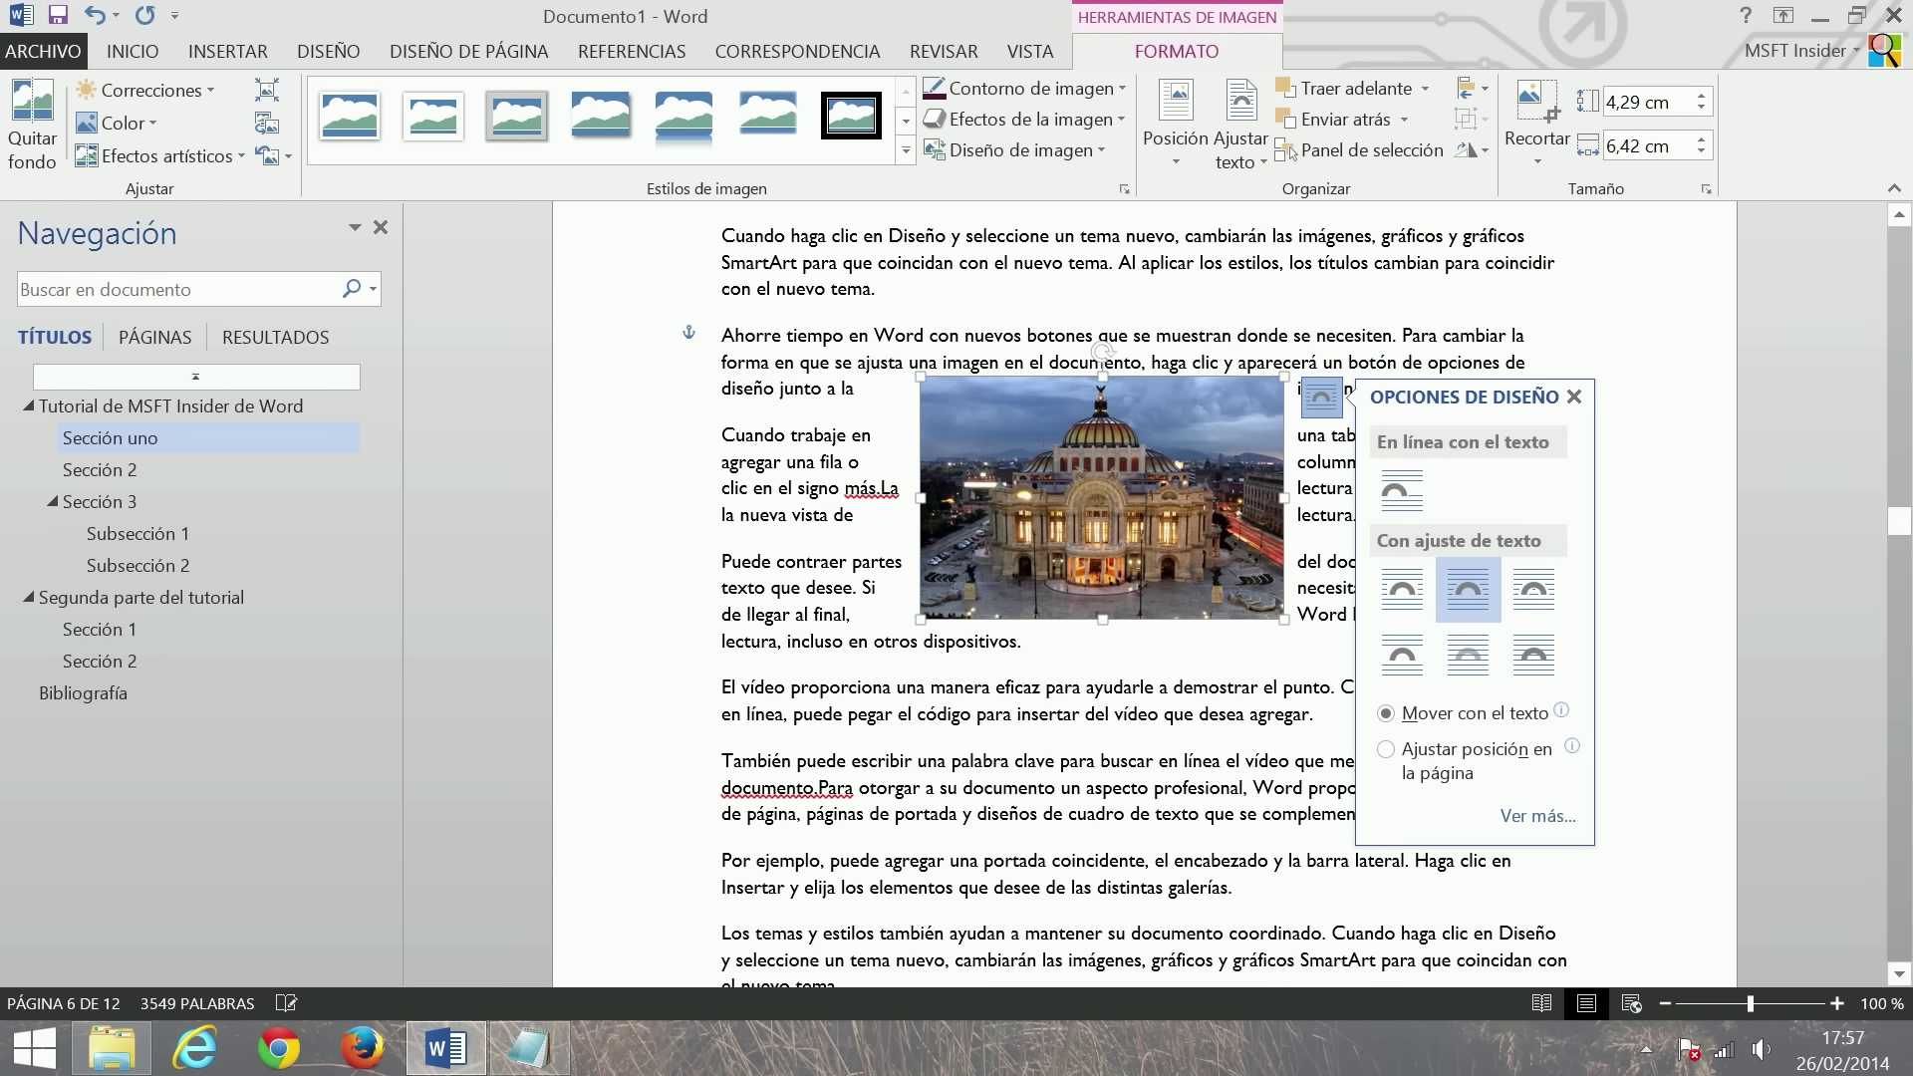
pyautogui.click(875, 289)
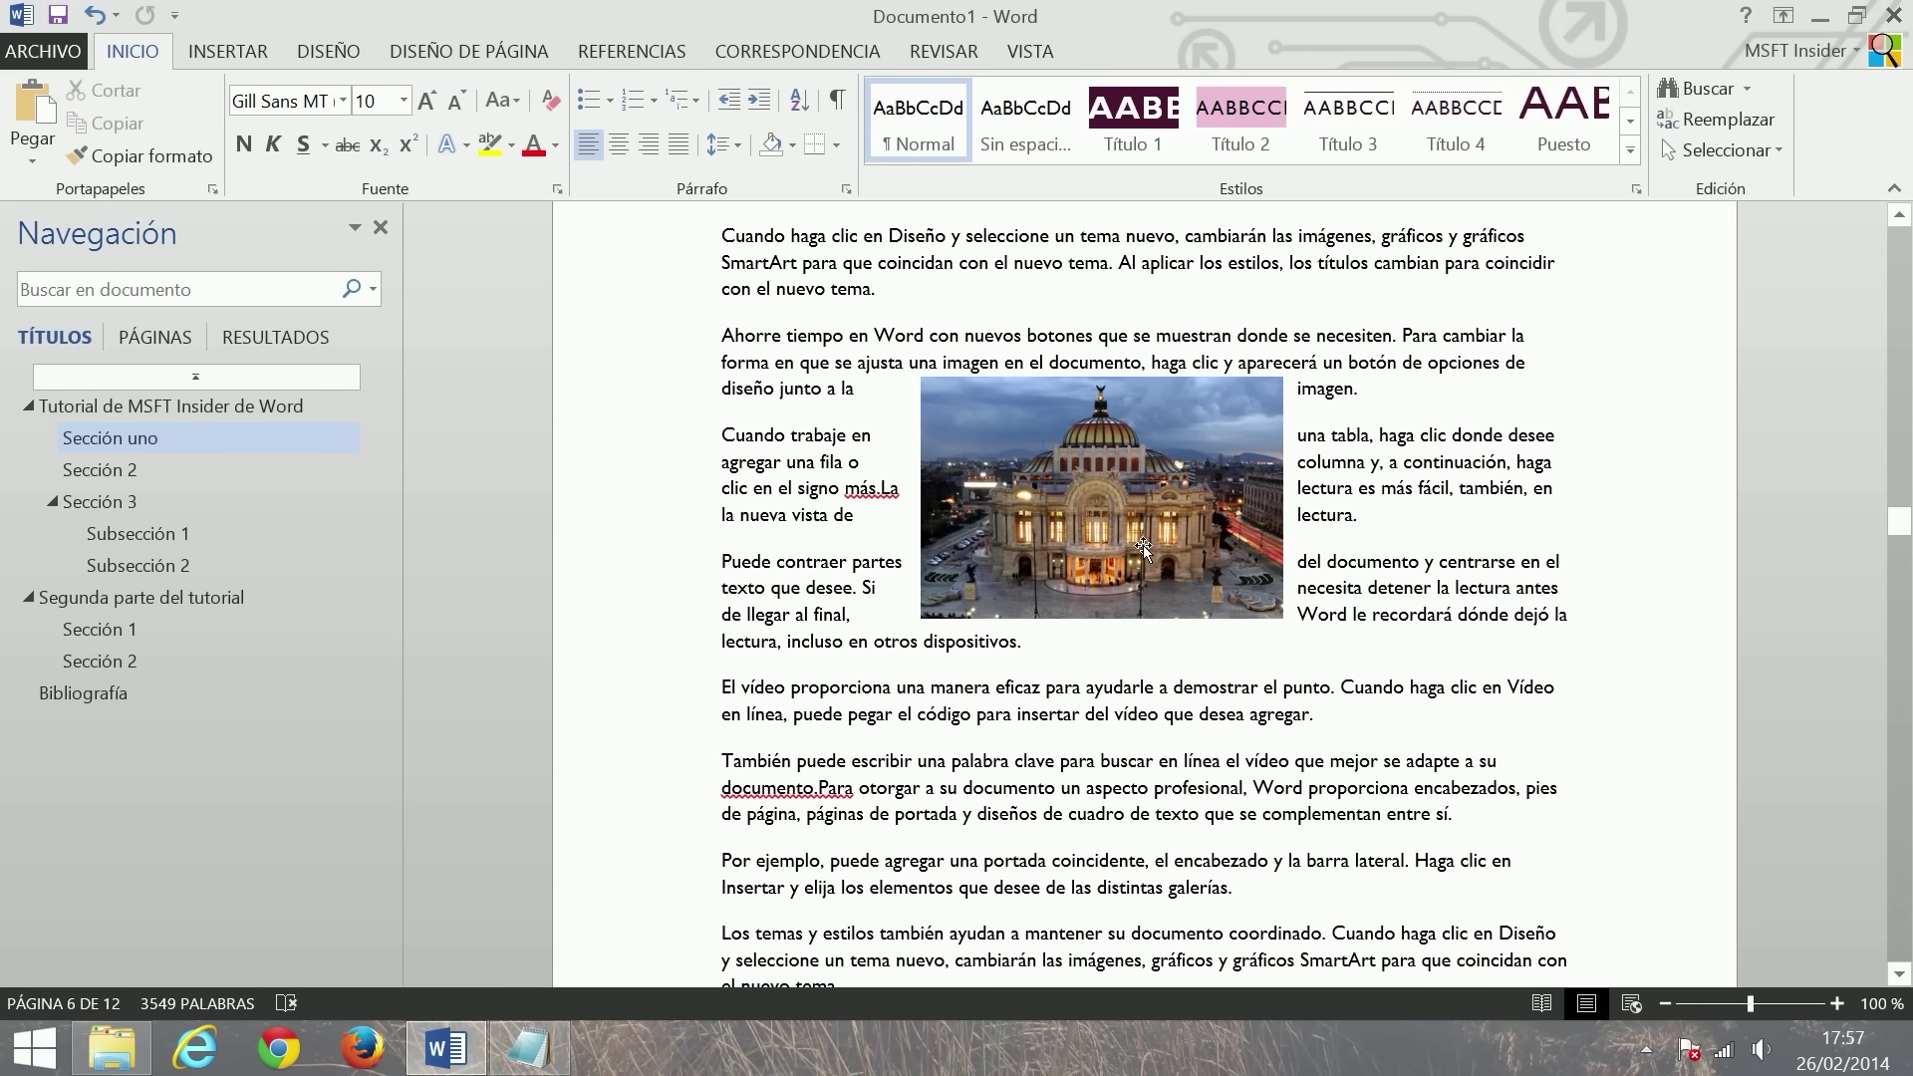
# - Move the palace photo to the left margin, paragraphs flowing down its right
pyautogui.moveTo(1144, 546)
pyautogui.mouseDown()
pyautogui.moveTo(1144, 576)
pyautogui.moveTo(1335, 553)
pyautogui.moveTo(1281, 329)
pyautogui.moveTo(812, 379)
pyautogui.moveTo(940, 618)
pyautogui.moveTo(1325, 892)
pyautogui.moveTo(1614, 548)
pyautogui.moveTo(932, 299)
pyautogui.moveTo(707, 547)
pyautogui.moveTo(827, 877)
pyautogui.moveTo(1400, 568)
pyautogui.moveTo(1320, 458)
pyautogui.moveTo(1331, 388)
pyautogui.moveTo(1331, 423)
pyautogui.mouseUp()
pyautogui.click(782, 441)
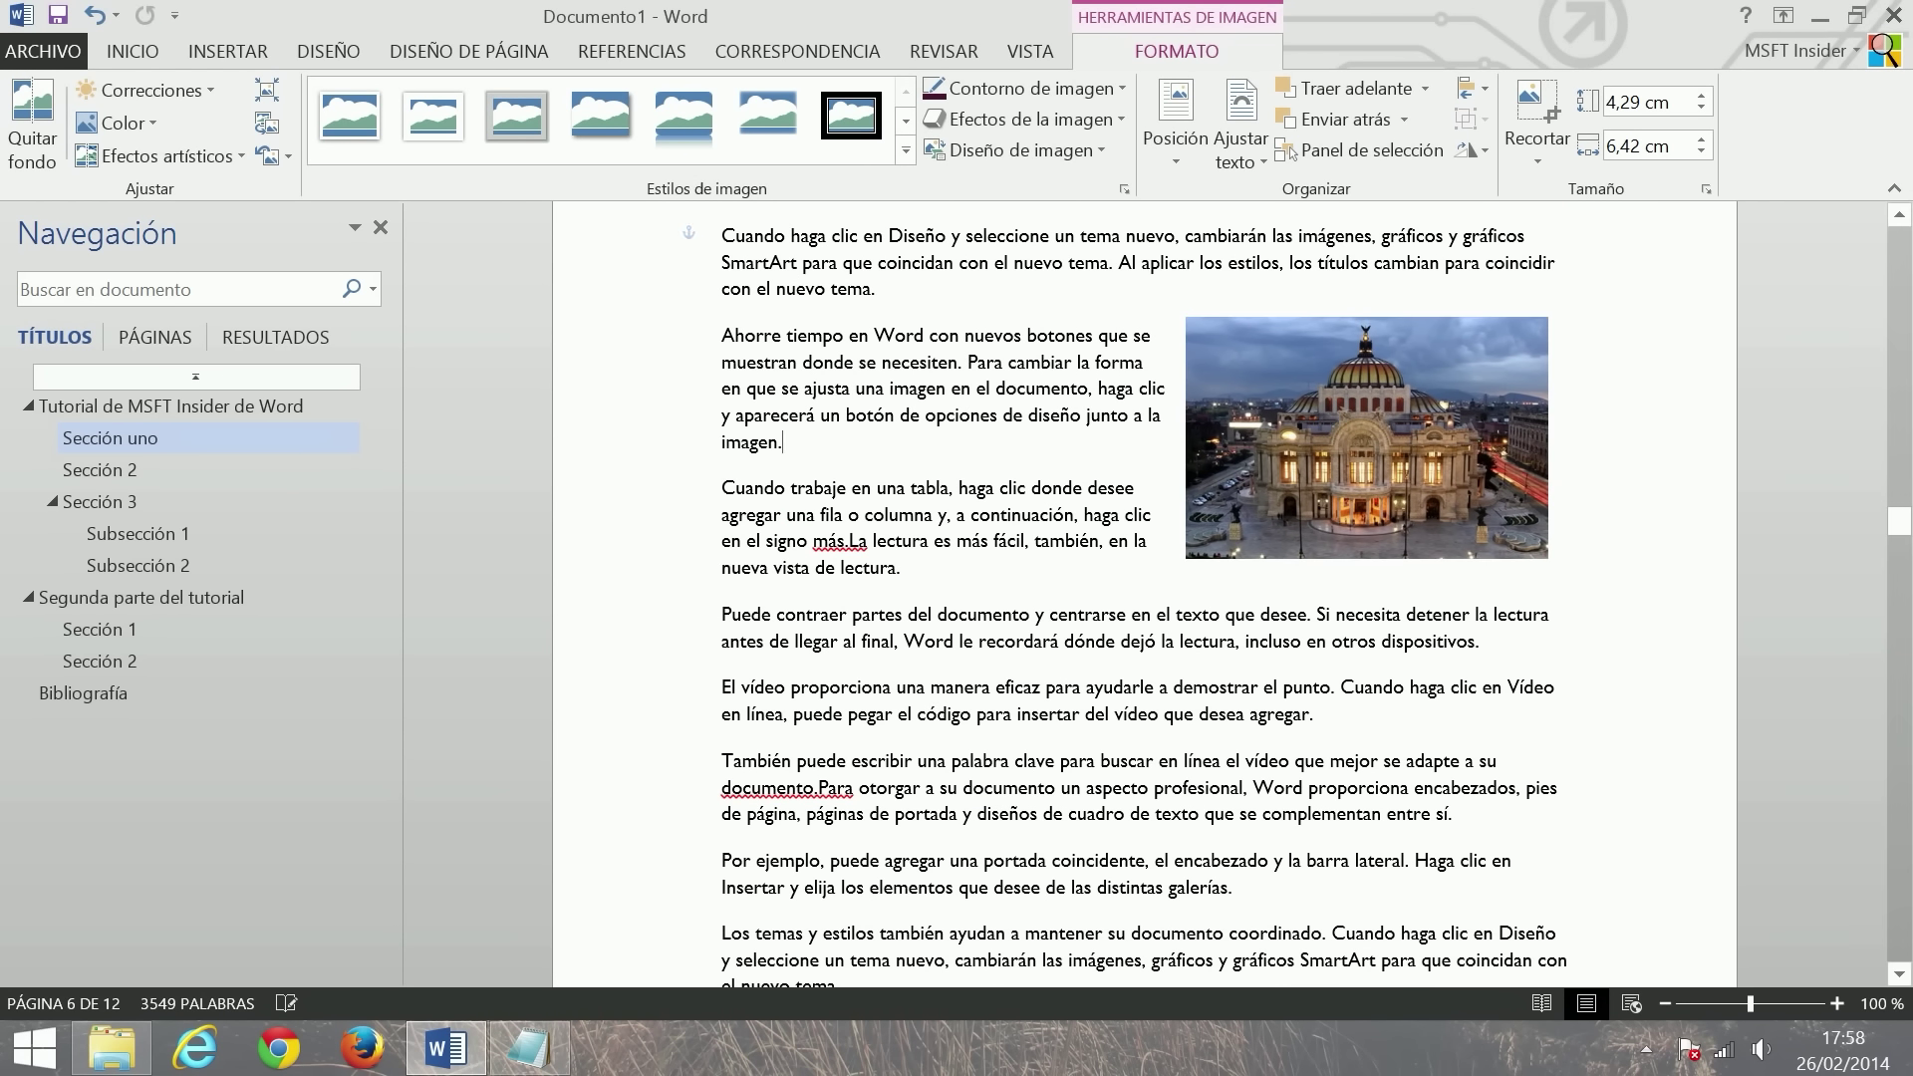
pyautogui.click(1430, 476)
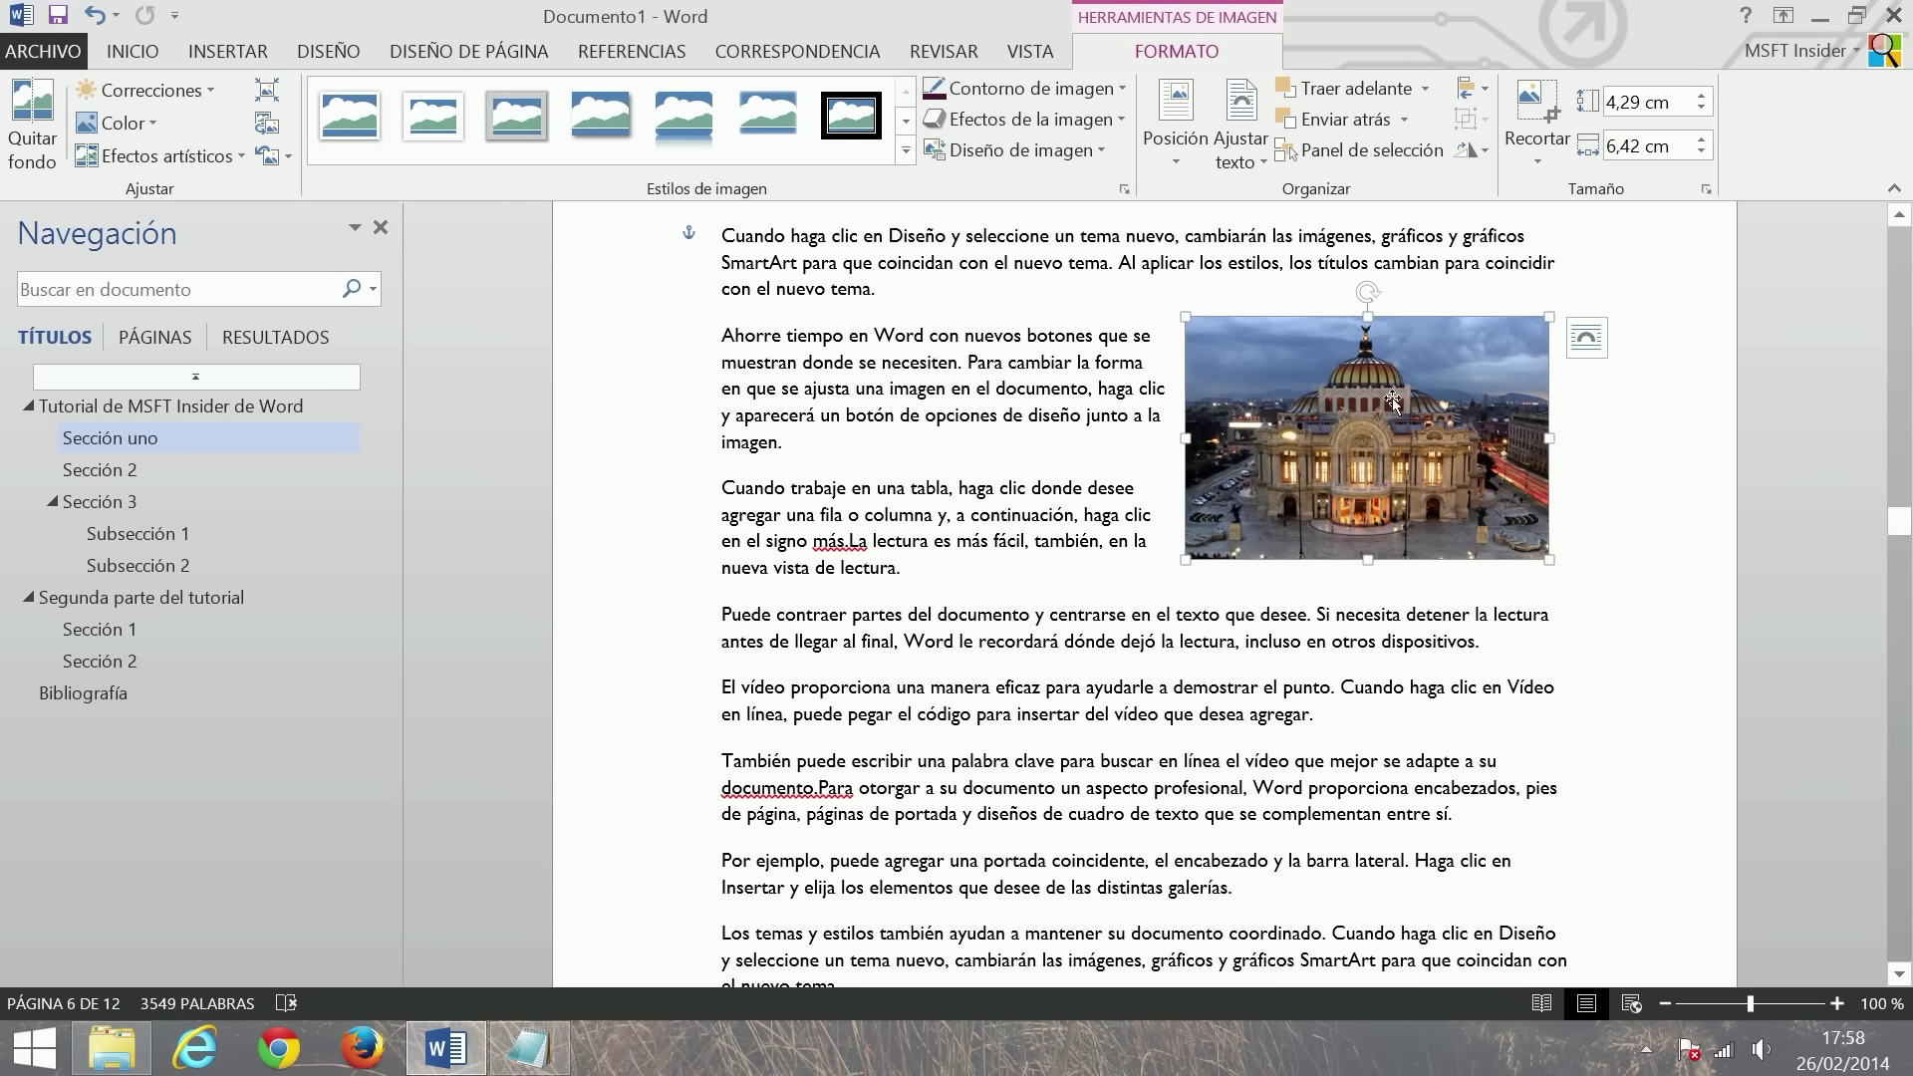
pyautogui.moveTo(1392, 400); pyautogui.dragTo(946, 403)
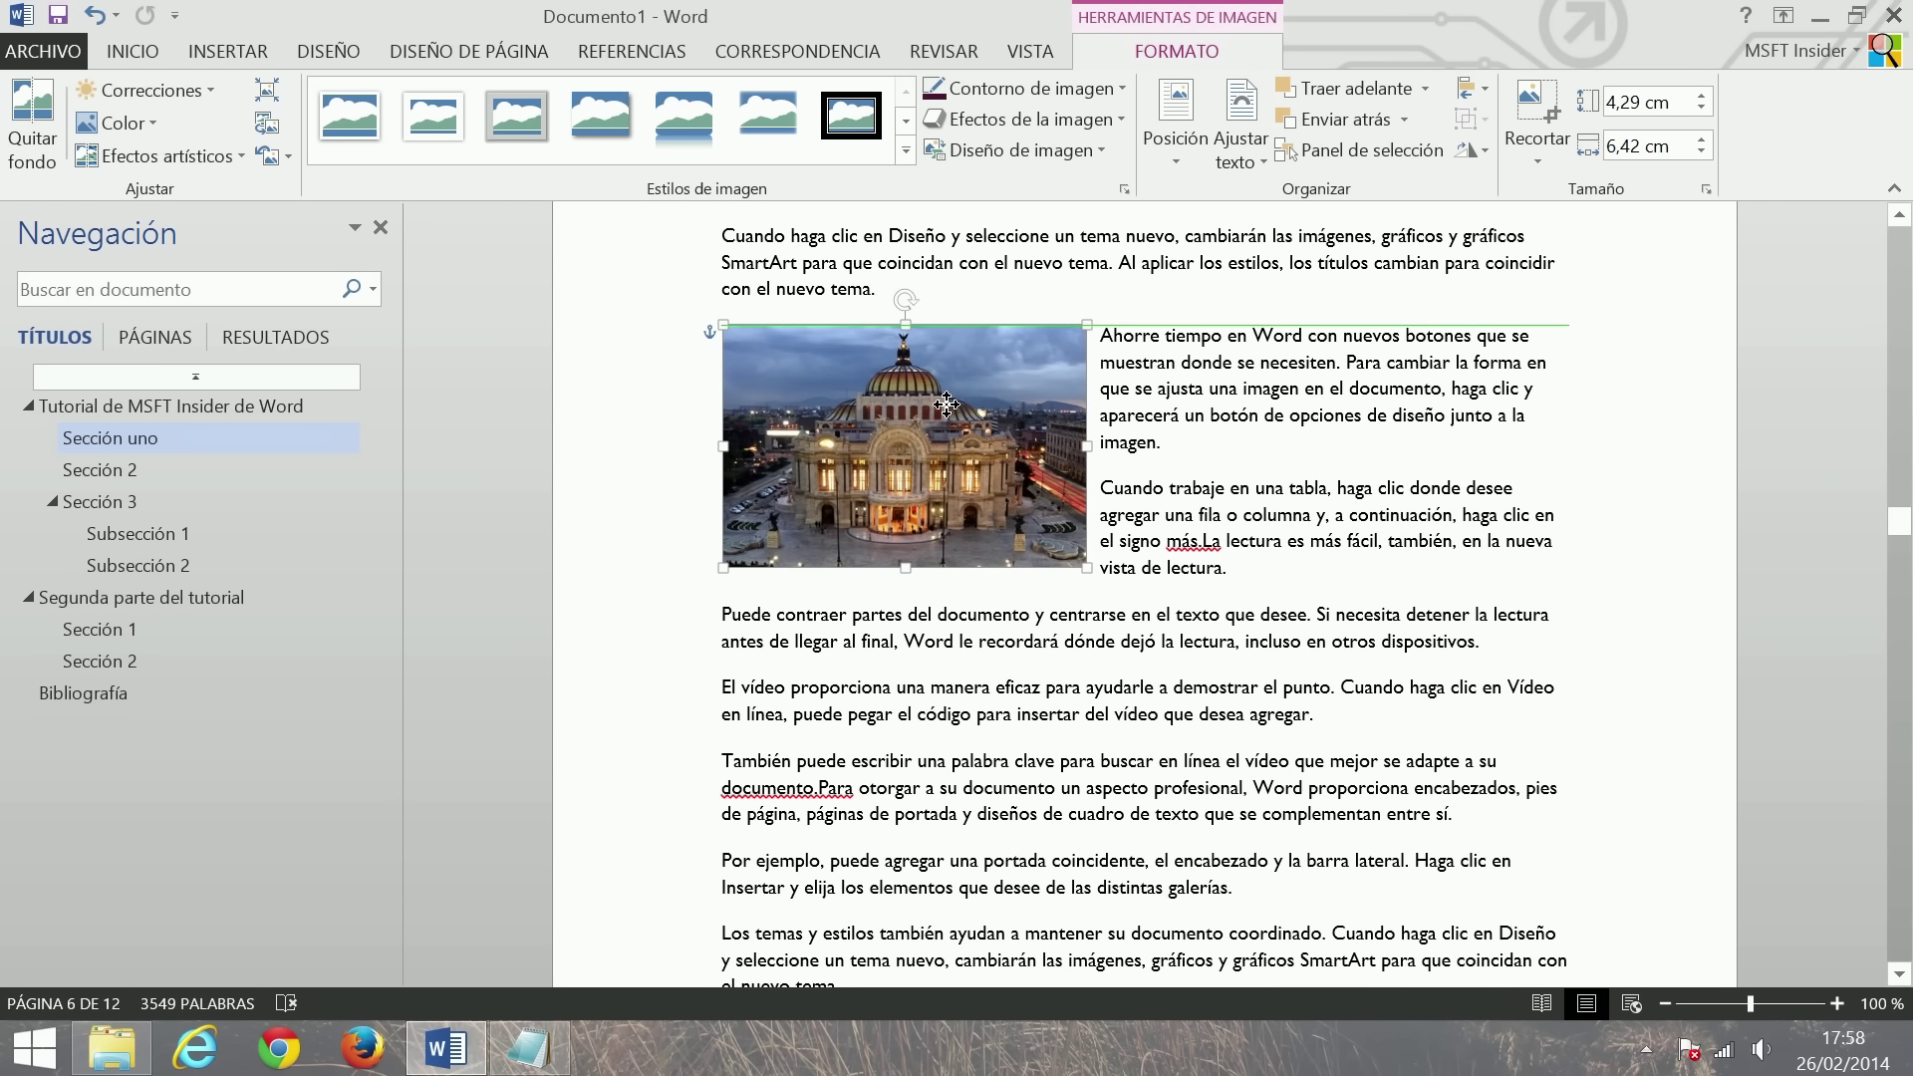
pyautogui.moveTo(945, 404); pyautogui.dragTo(787, 394)
pyautogui.click(1298, 415)
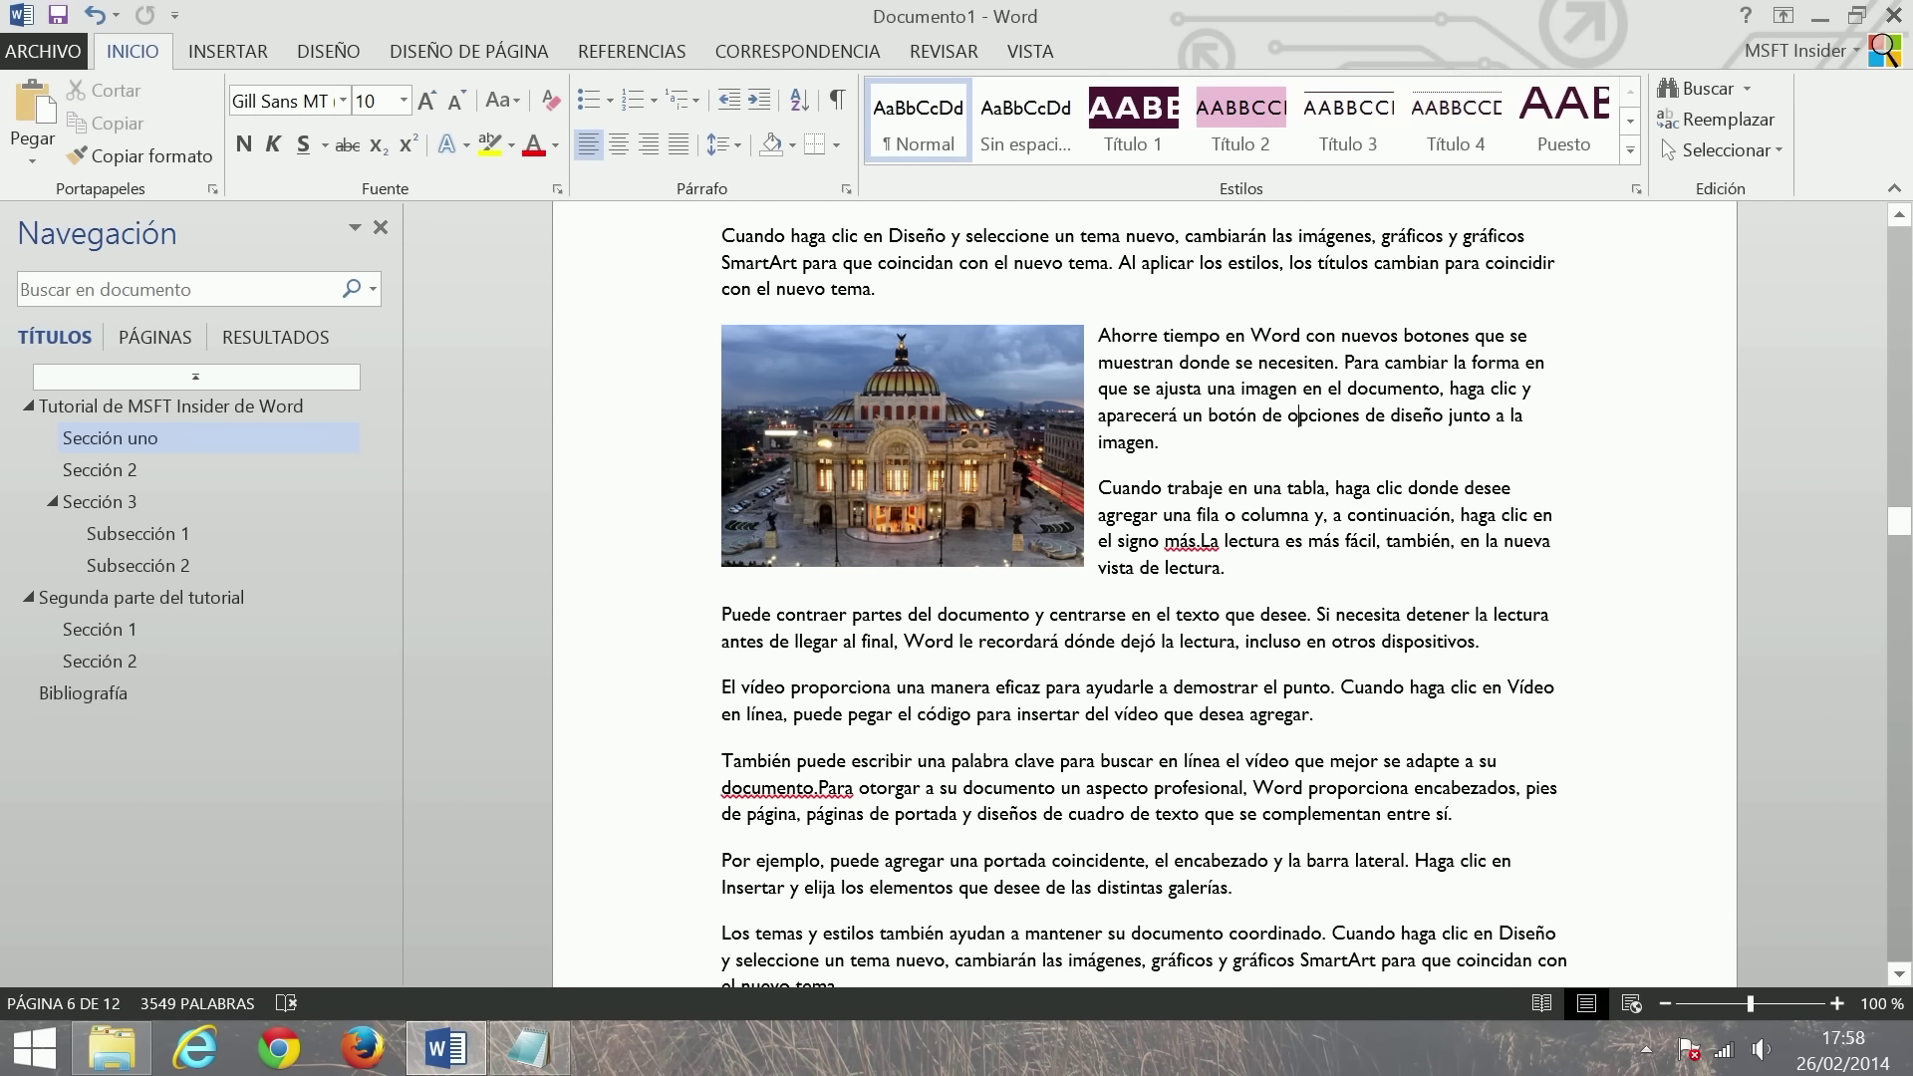
# - Try a 10 cm width, then undo back to the original 4,29 × 6,42 cm size
pyautogui.click(921, 439)
pyautogui.click(1682, 150)
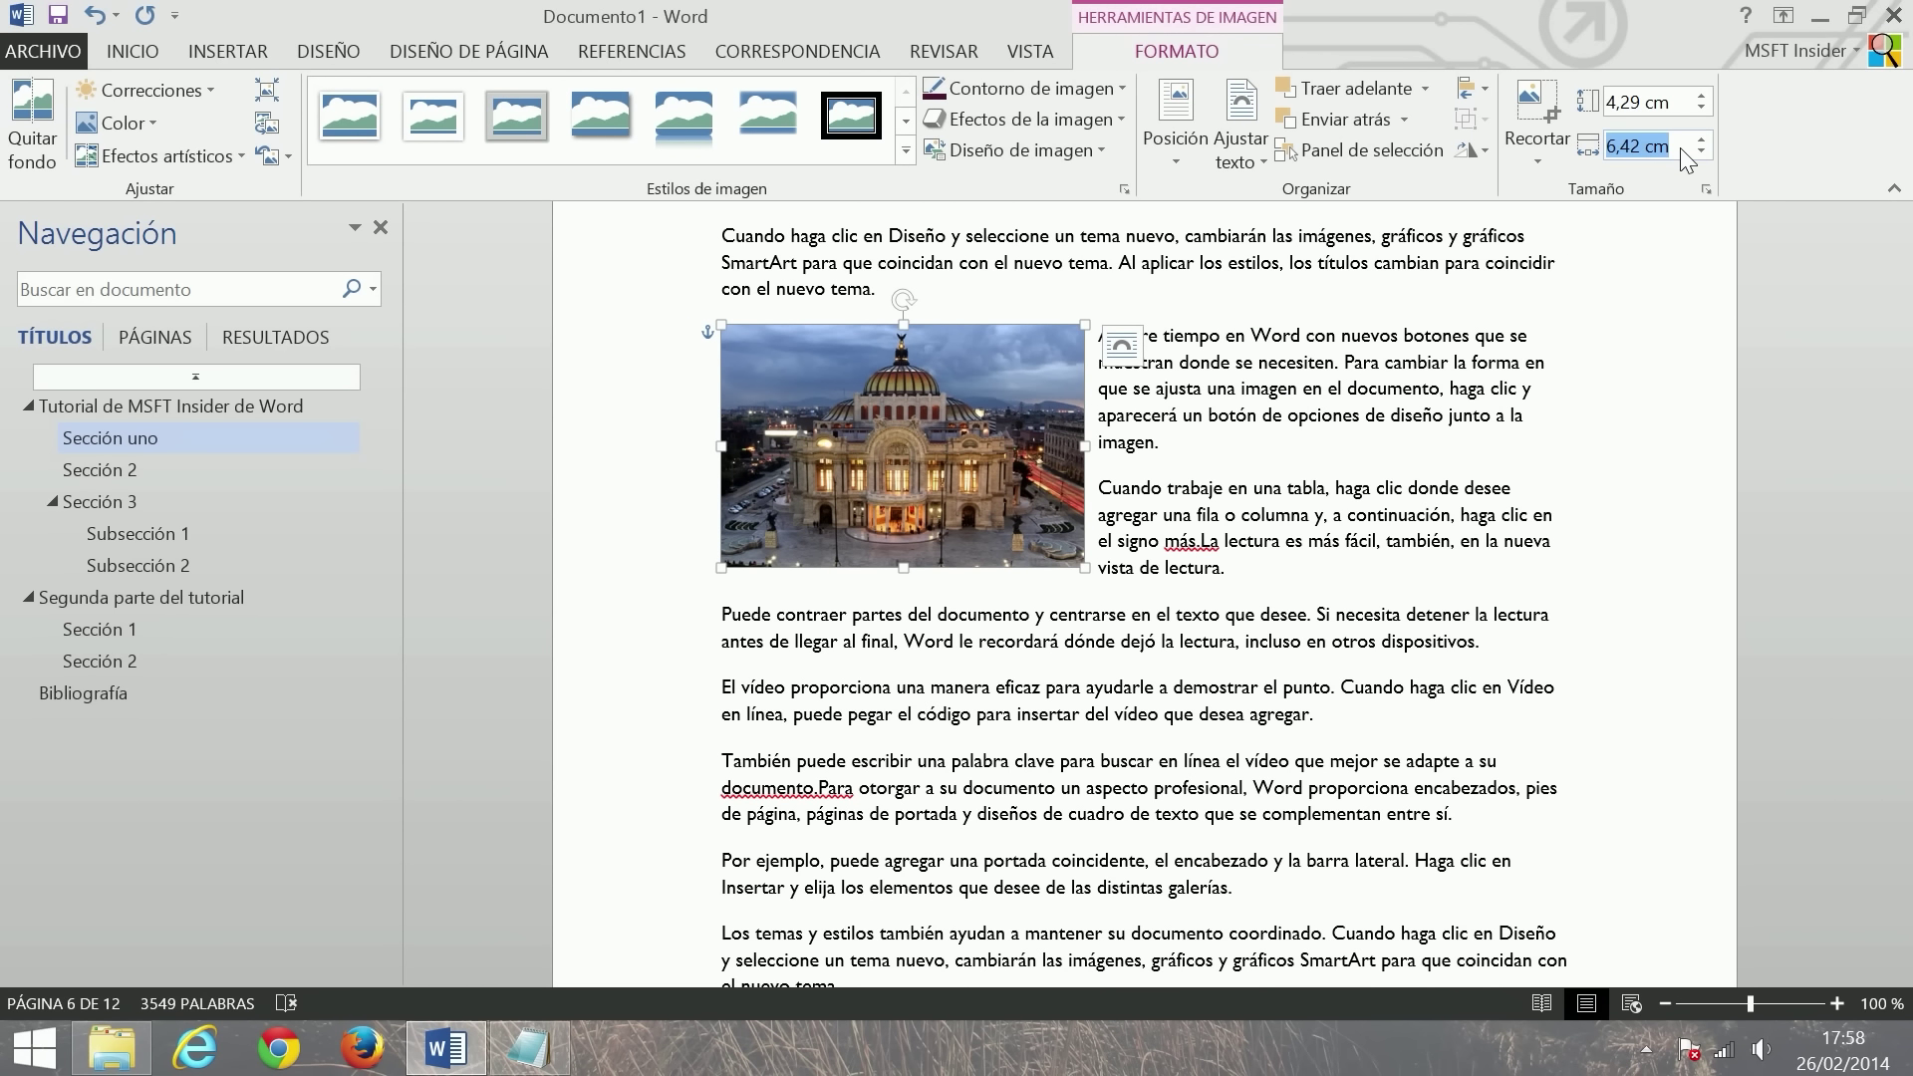
pyautogui.write('10')
pyautogui.press('Return')
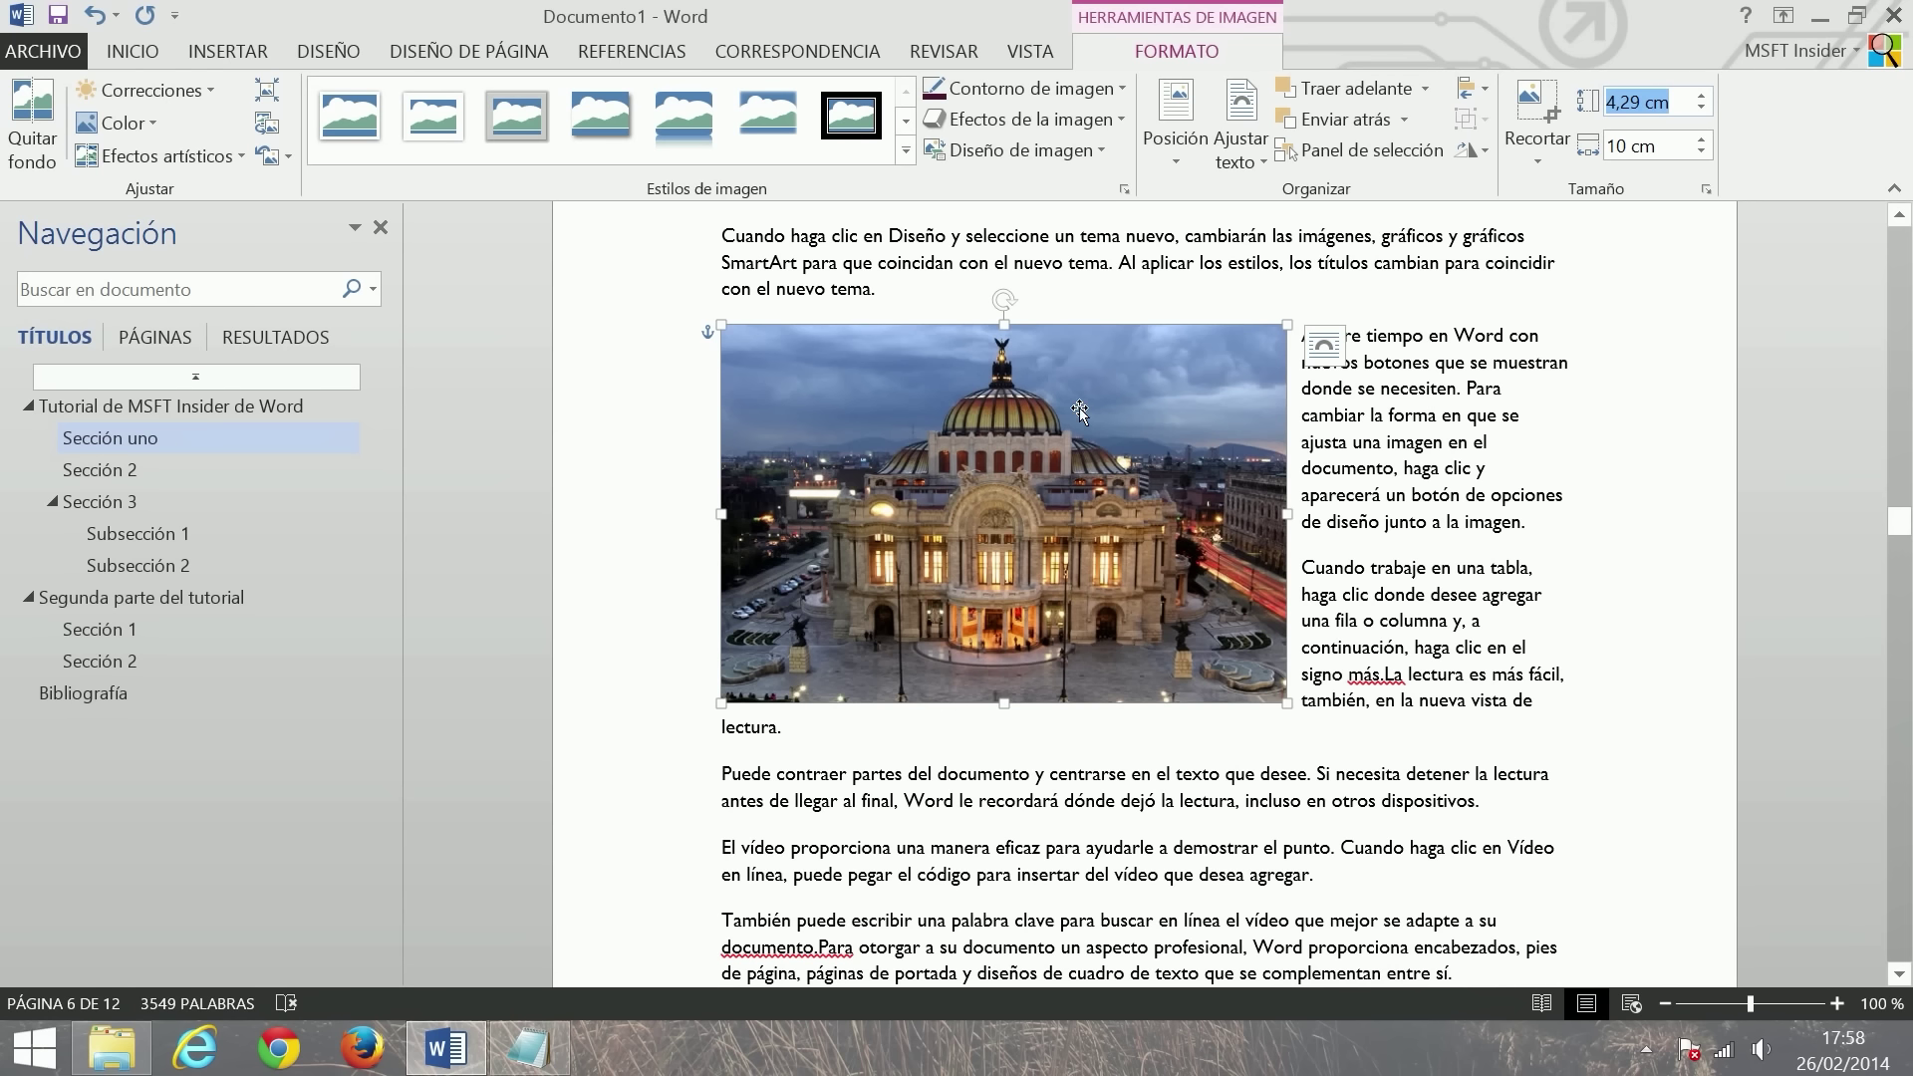
pyautogui.click(1423, 442)
pyautogui.hotkey('ctrl', 'z')
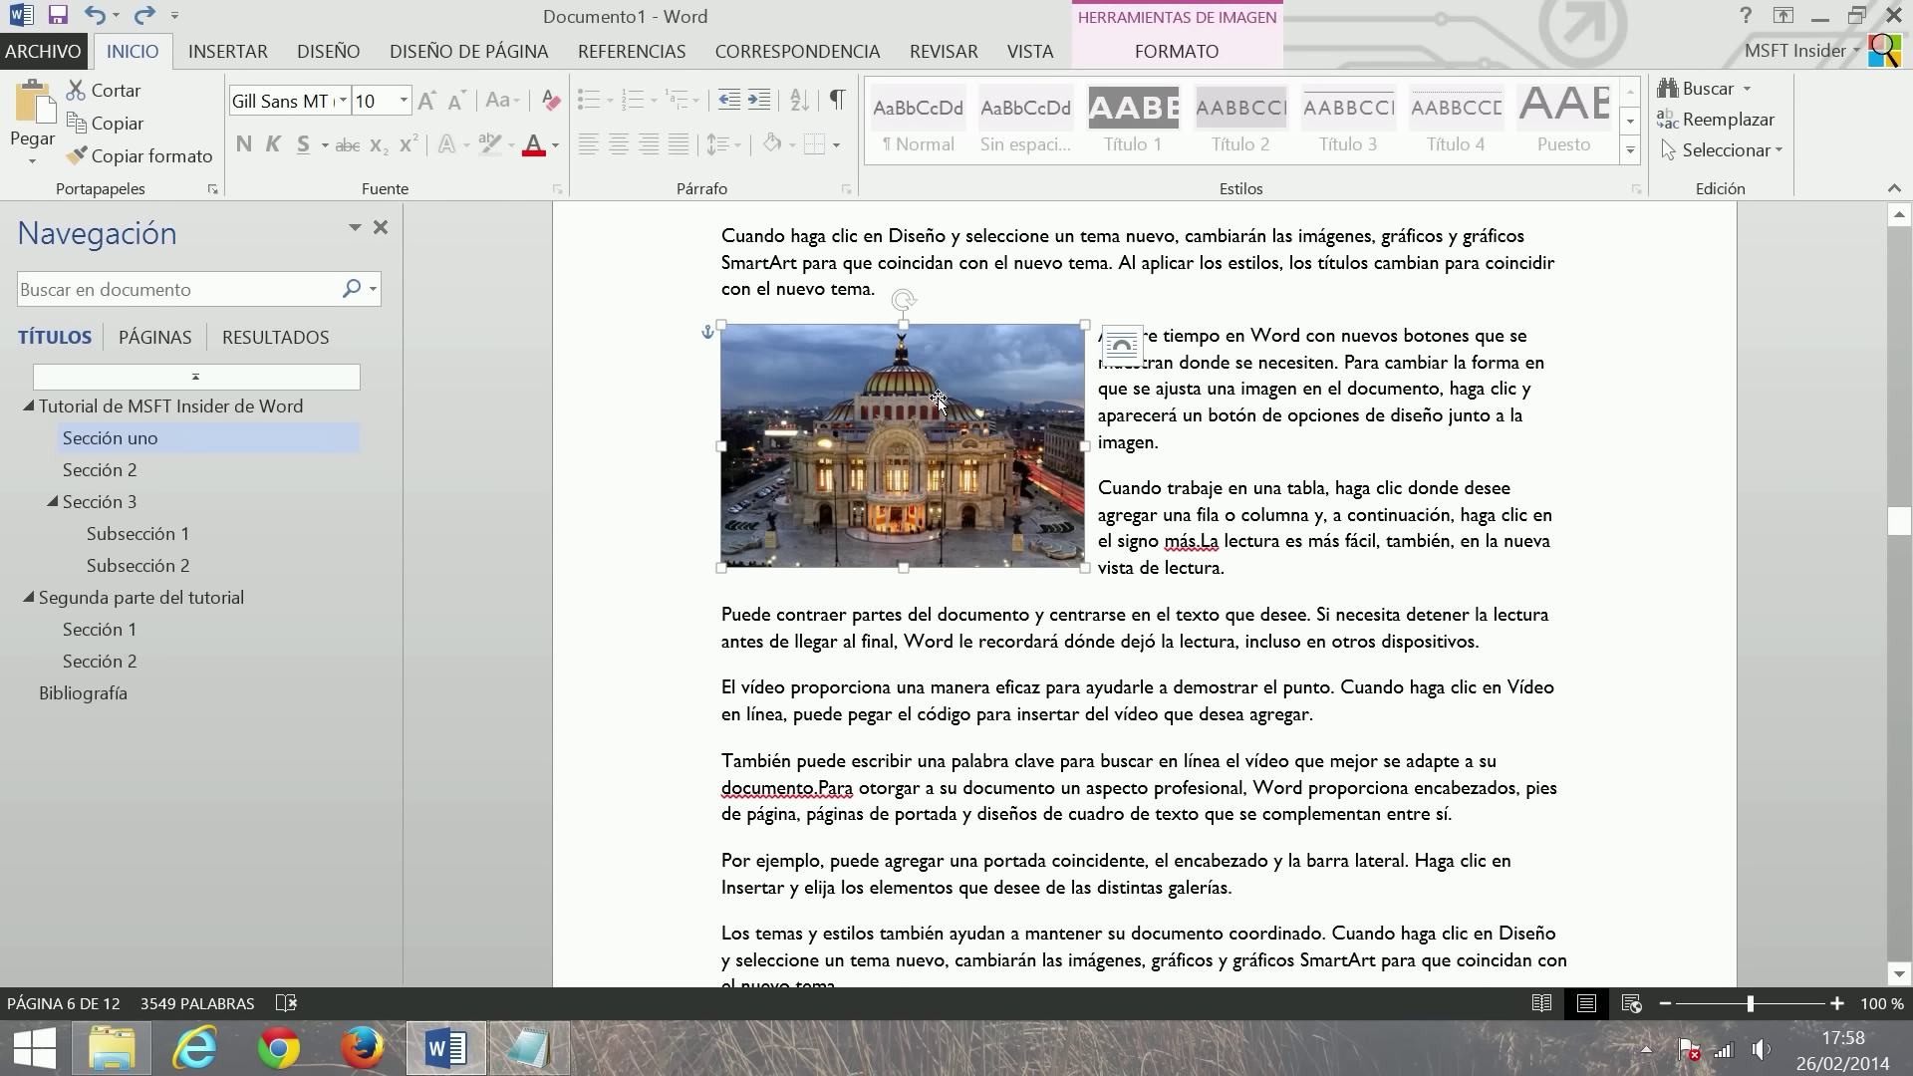
pyautogui.click(1176, 52)
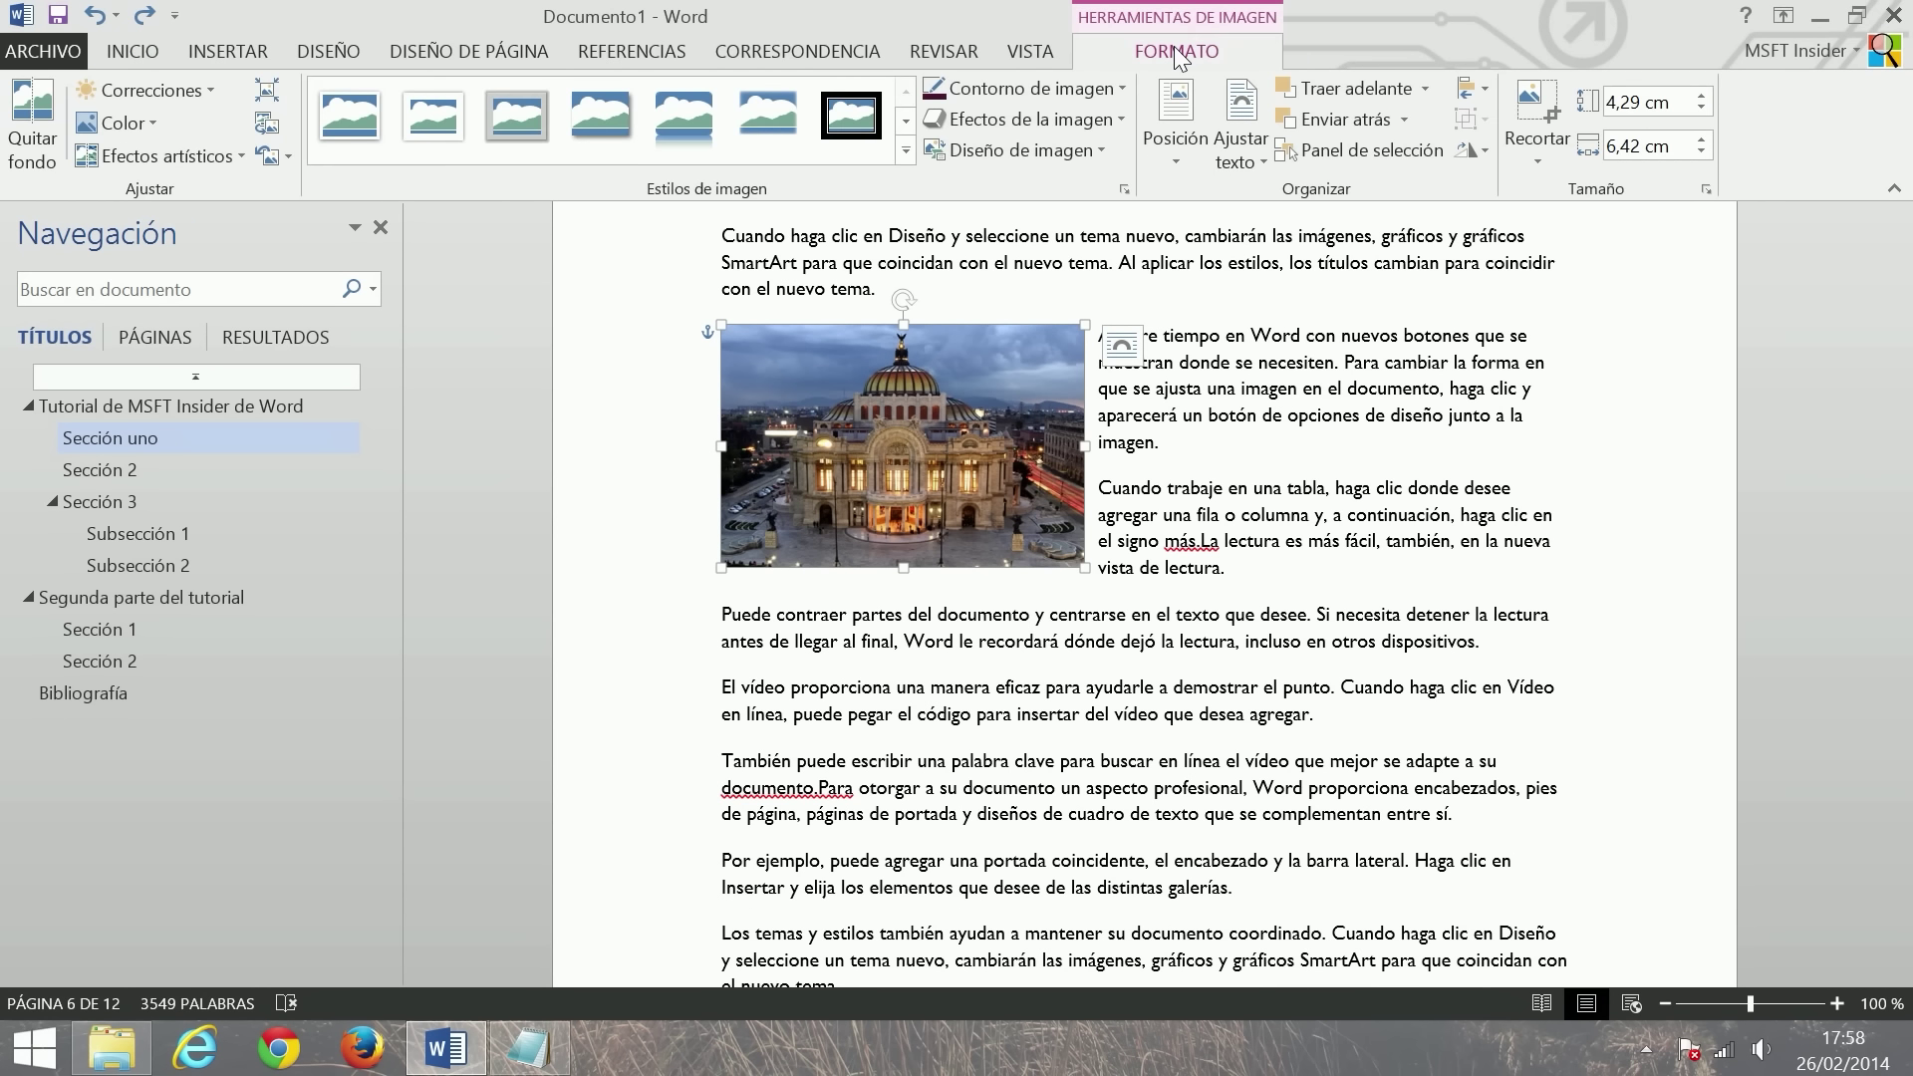
# - Set the photo's right-side distance from text to 1 cm in Tamaño y posición
pyautogui.rightClick(897, 442)
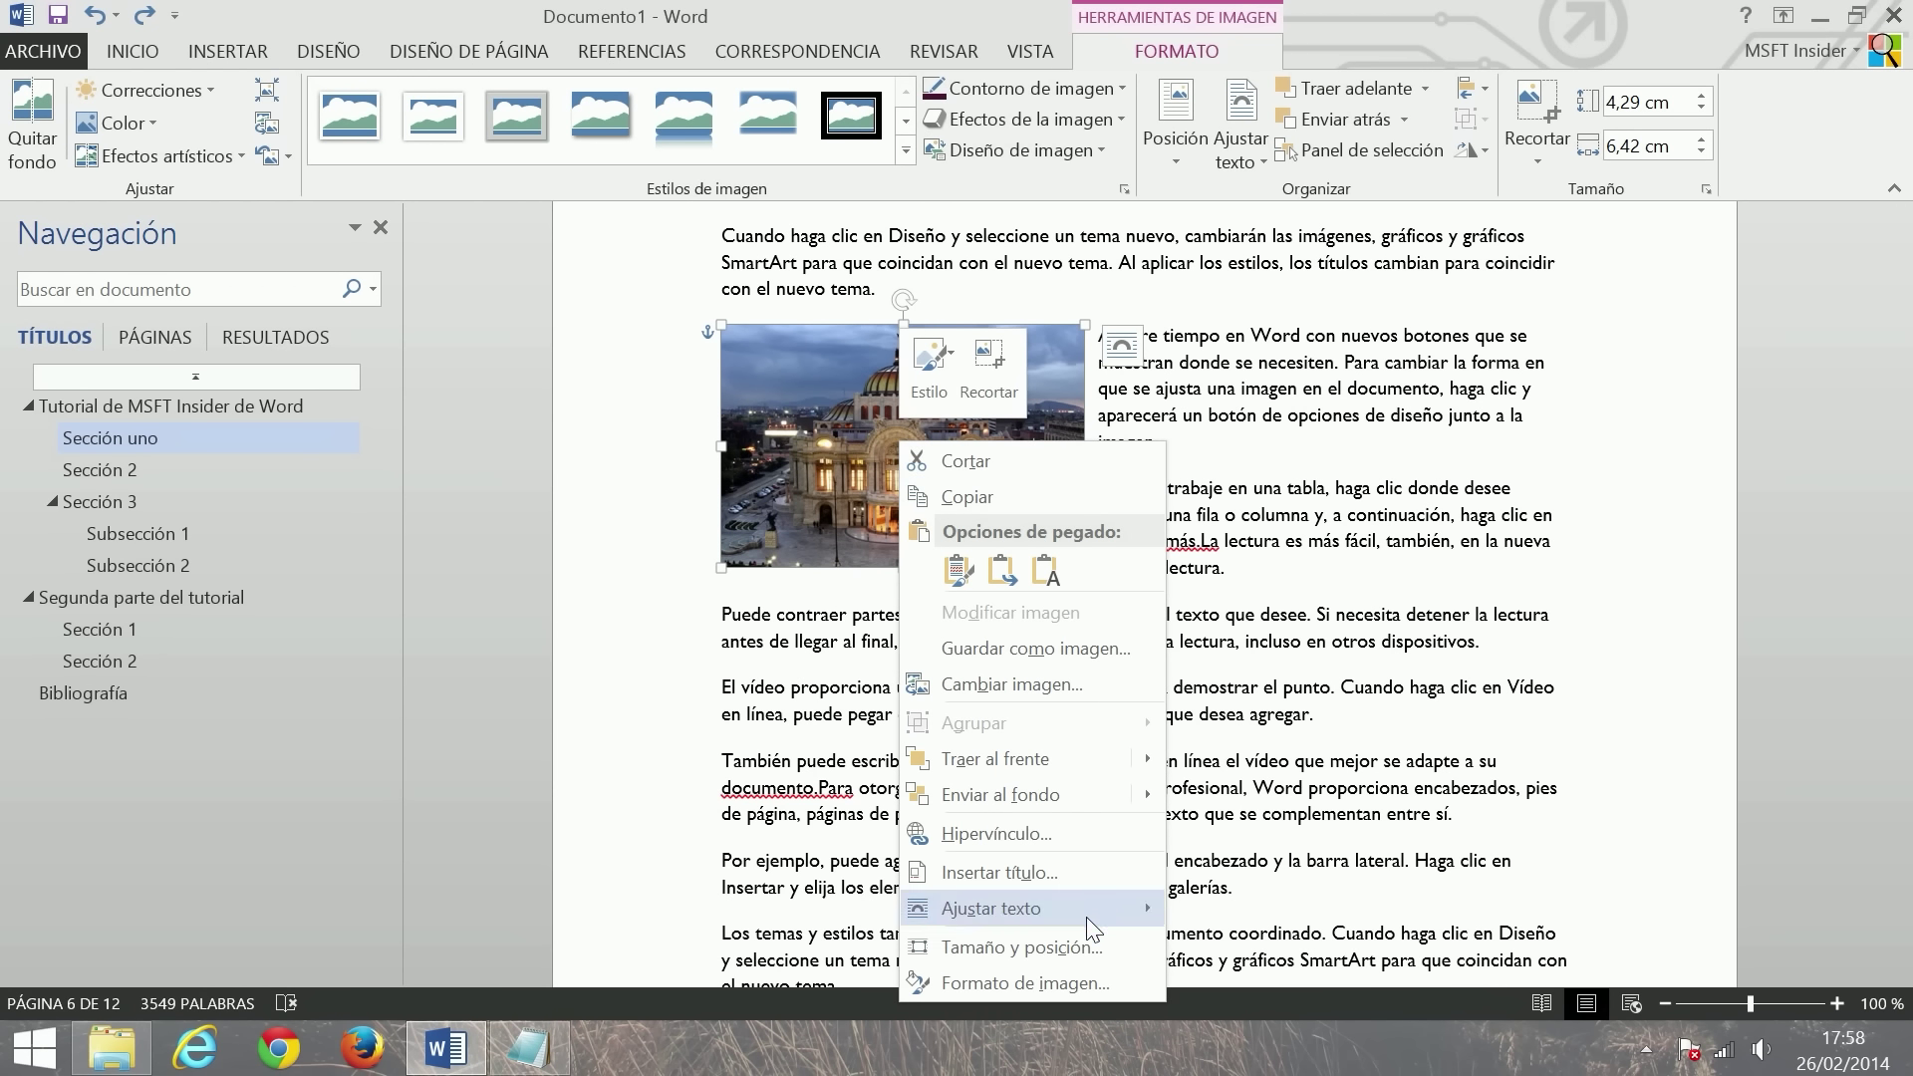
pyautogui.click(1021, 947)
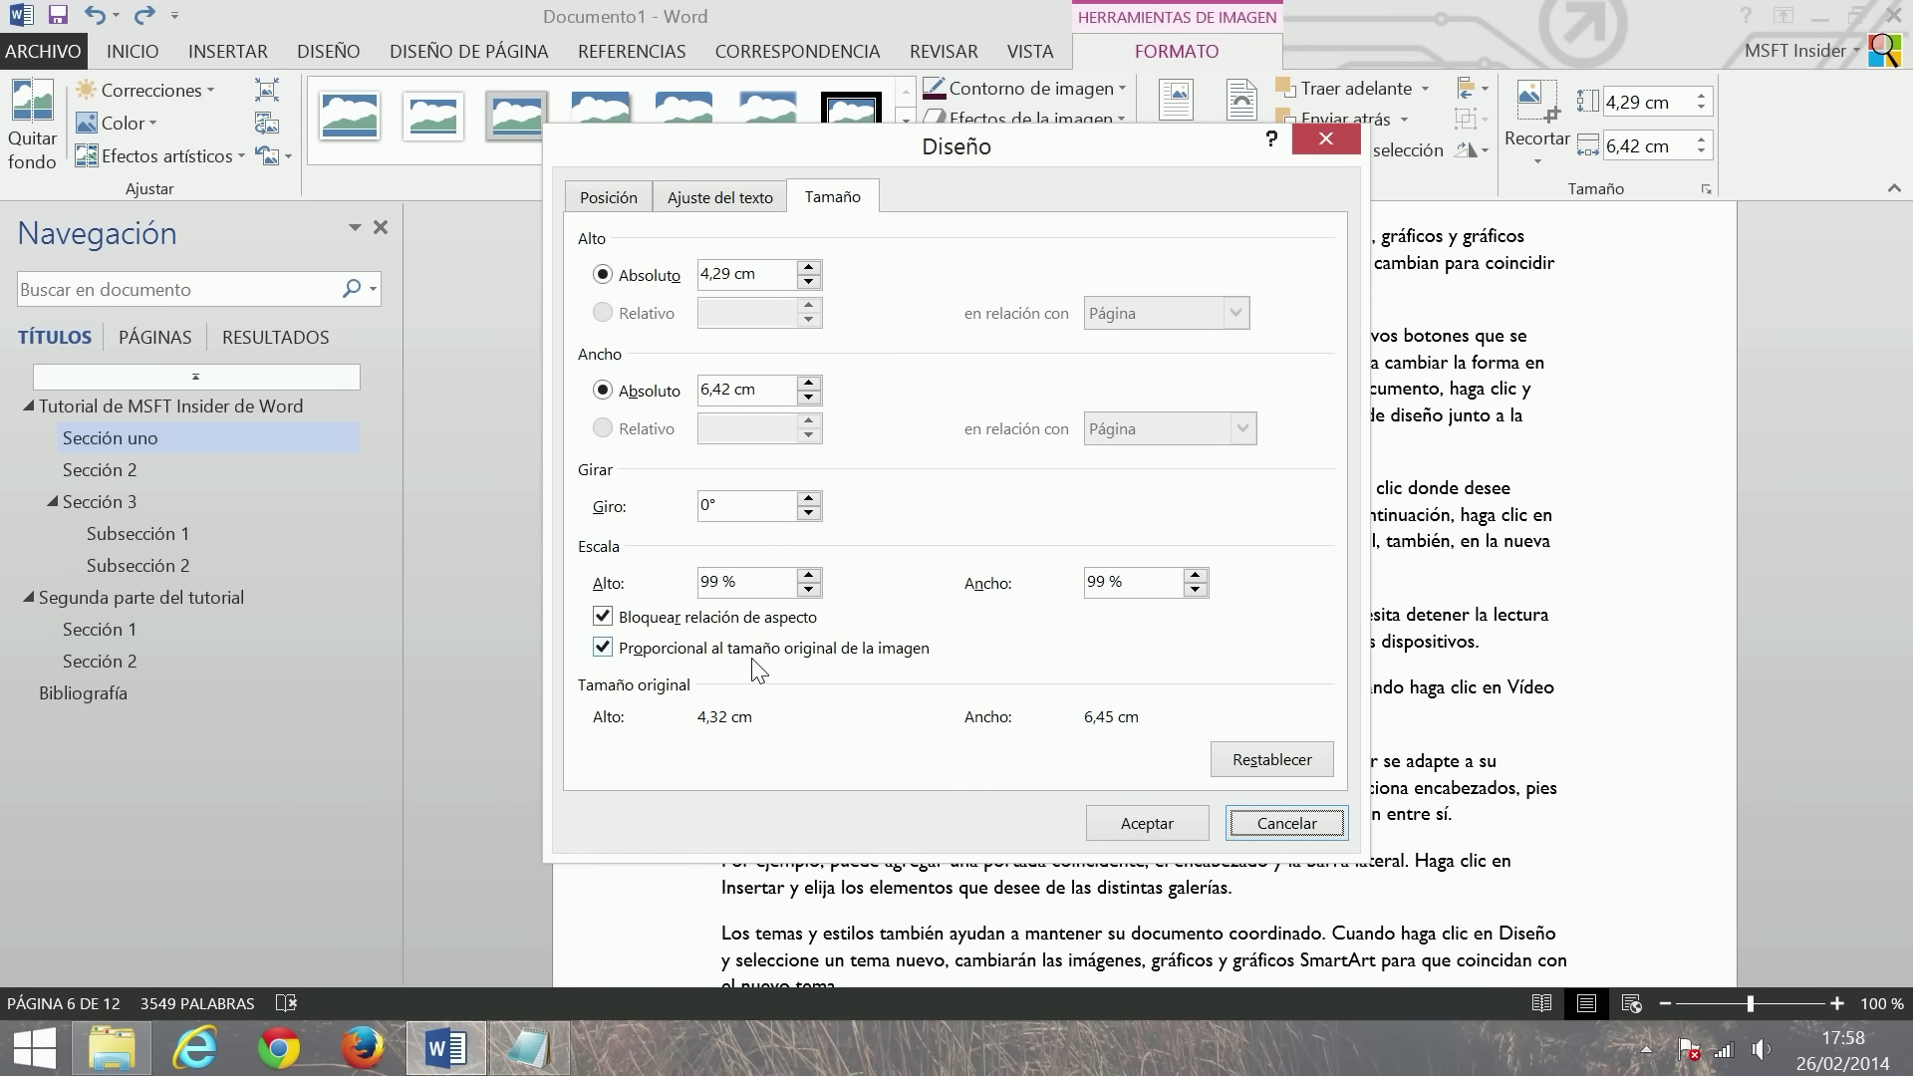
pyautogui.click(719, 197)
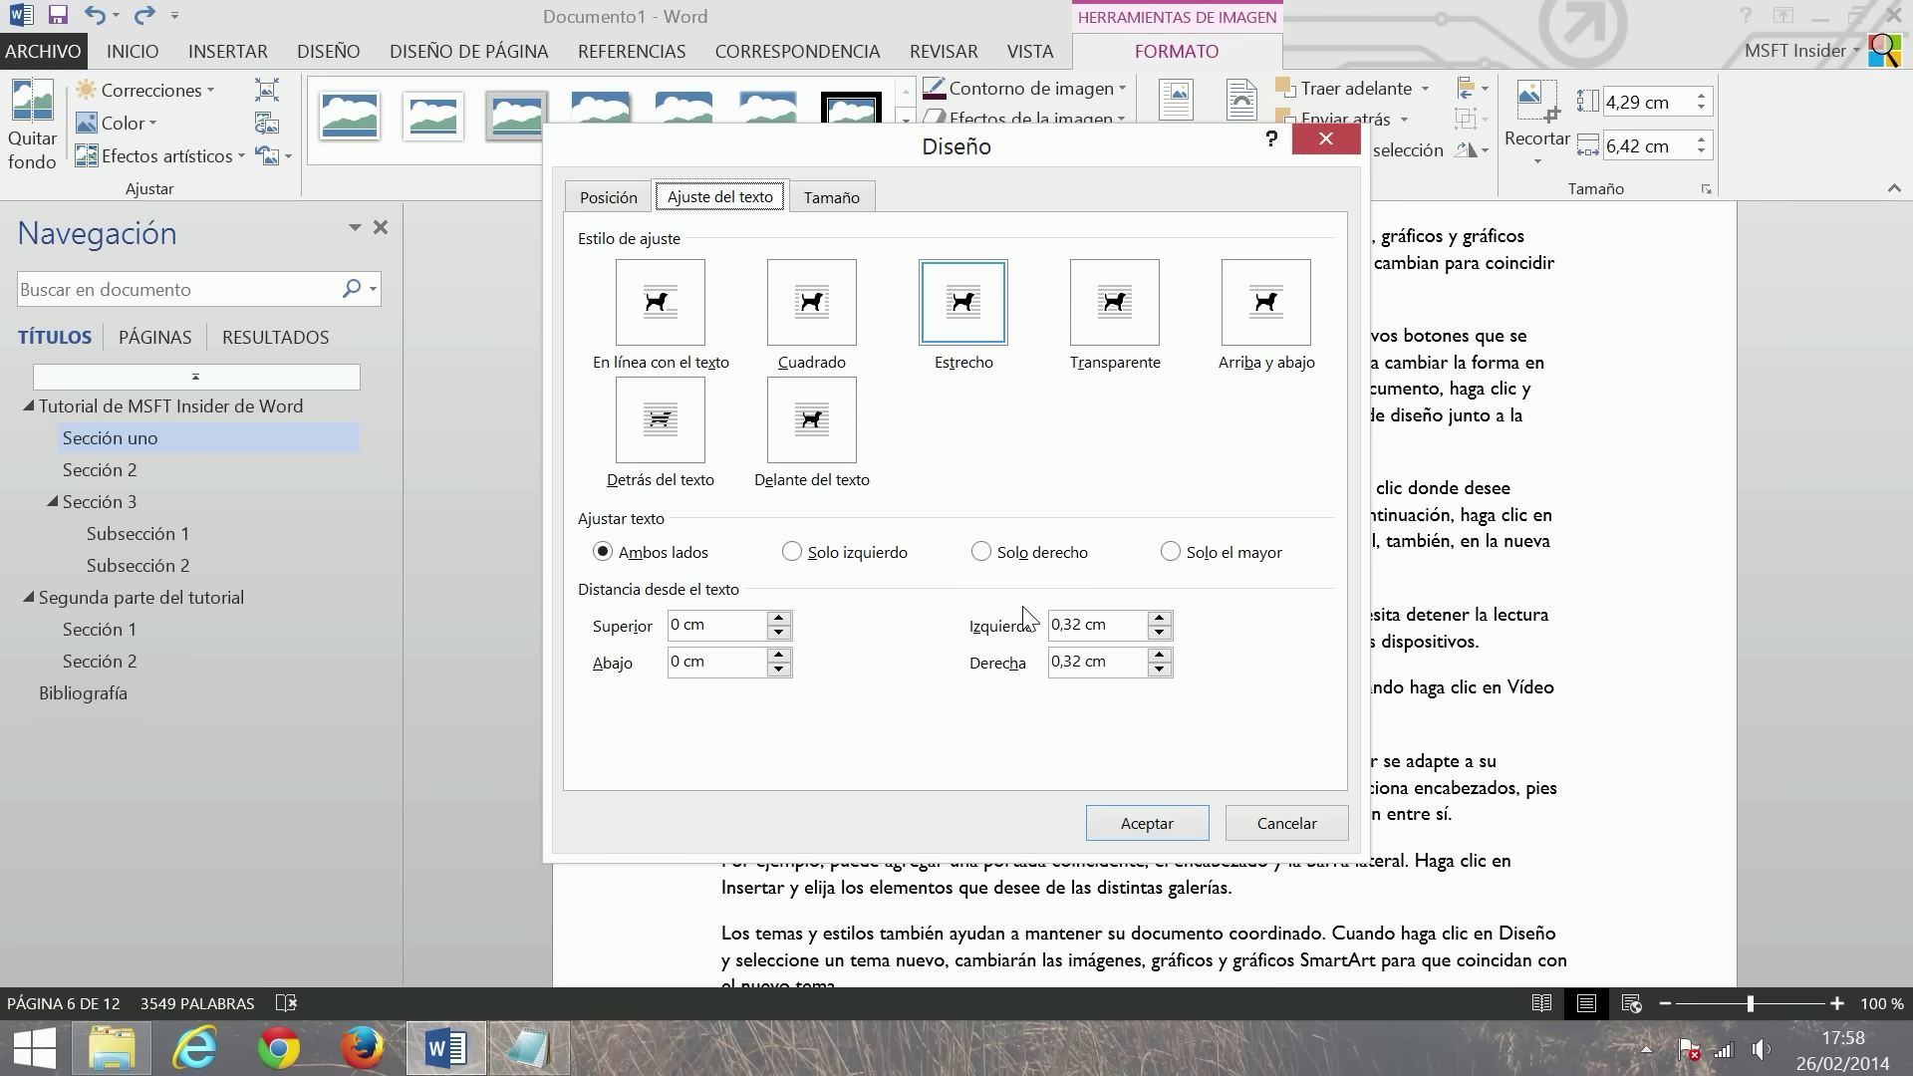
pyautogui.hotkey('alt', 'h')
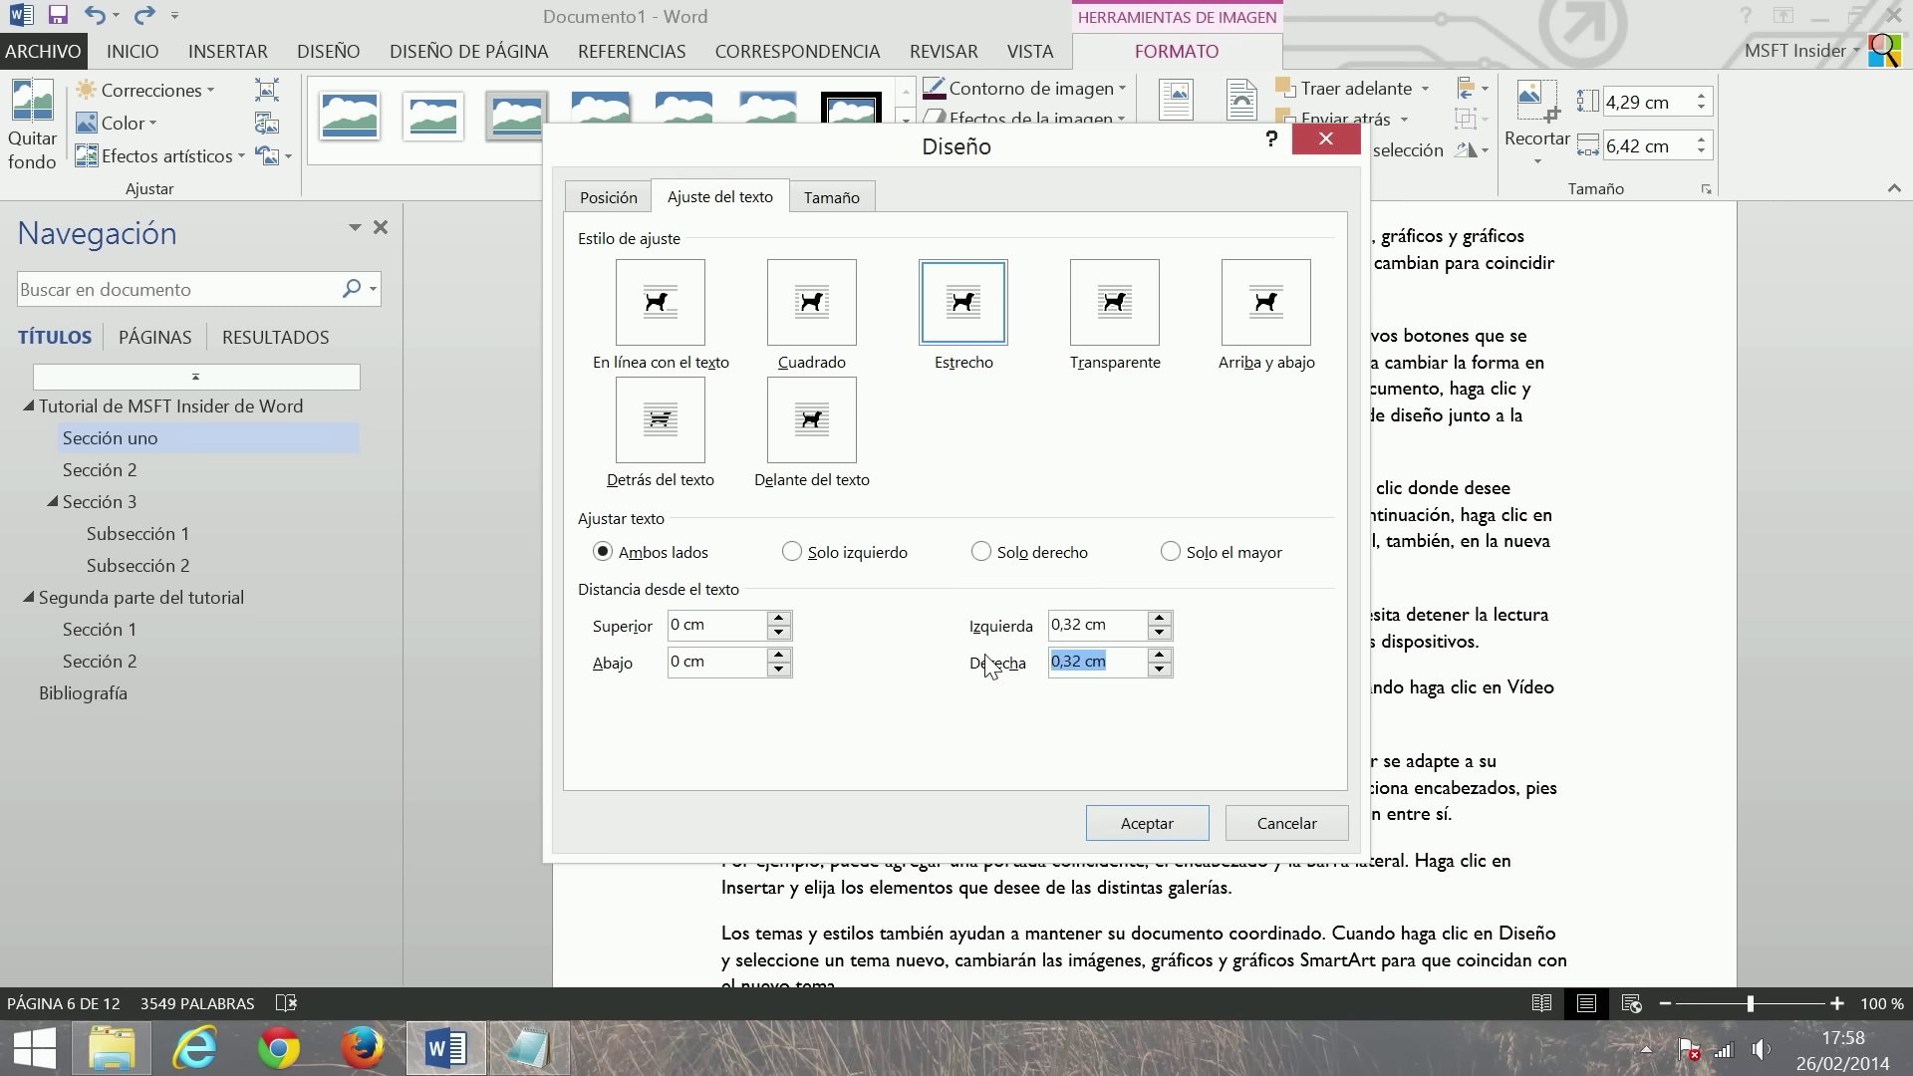
pyautogui.write('1')
pyautogui.click(1145, 822)
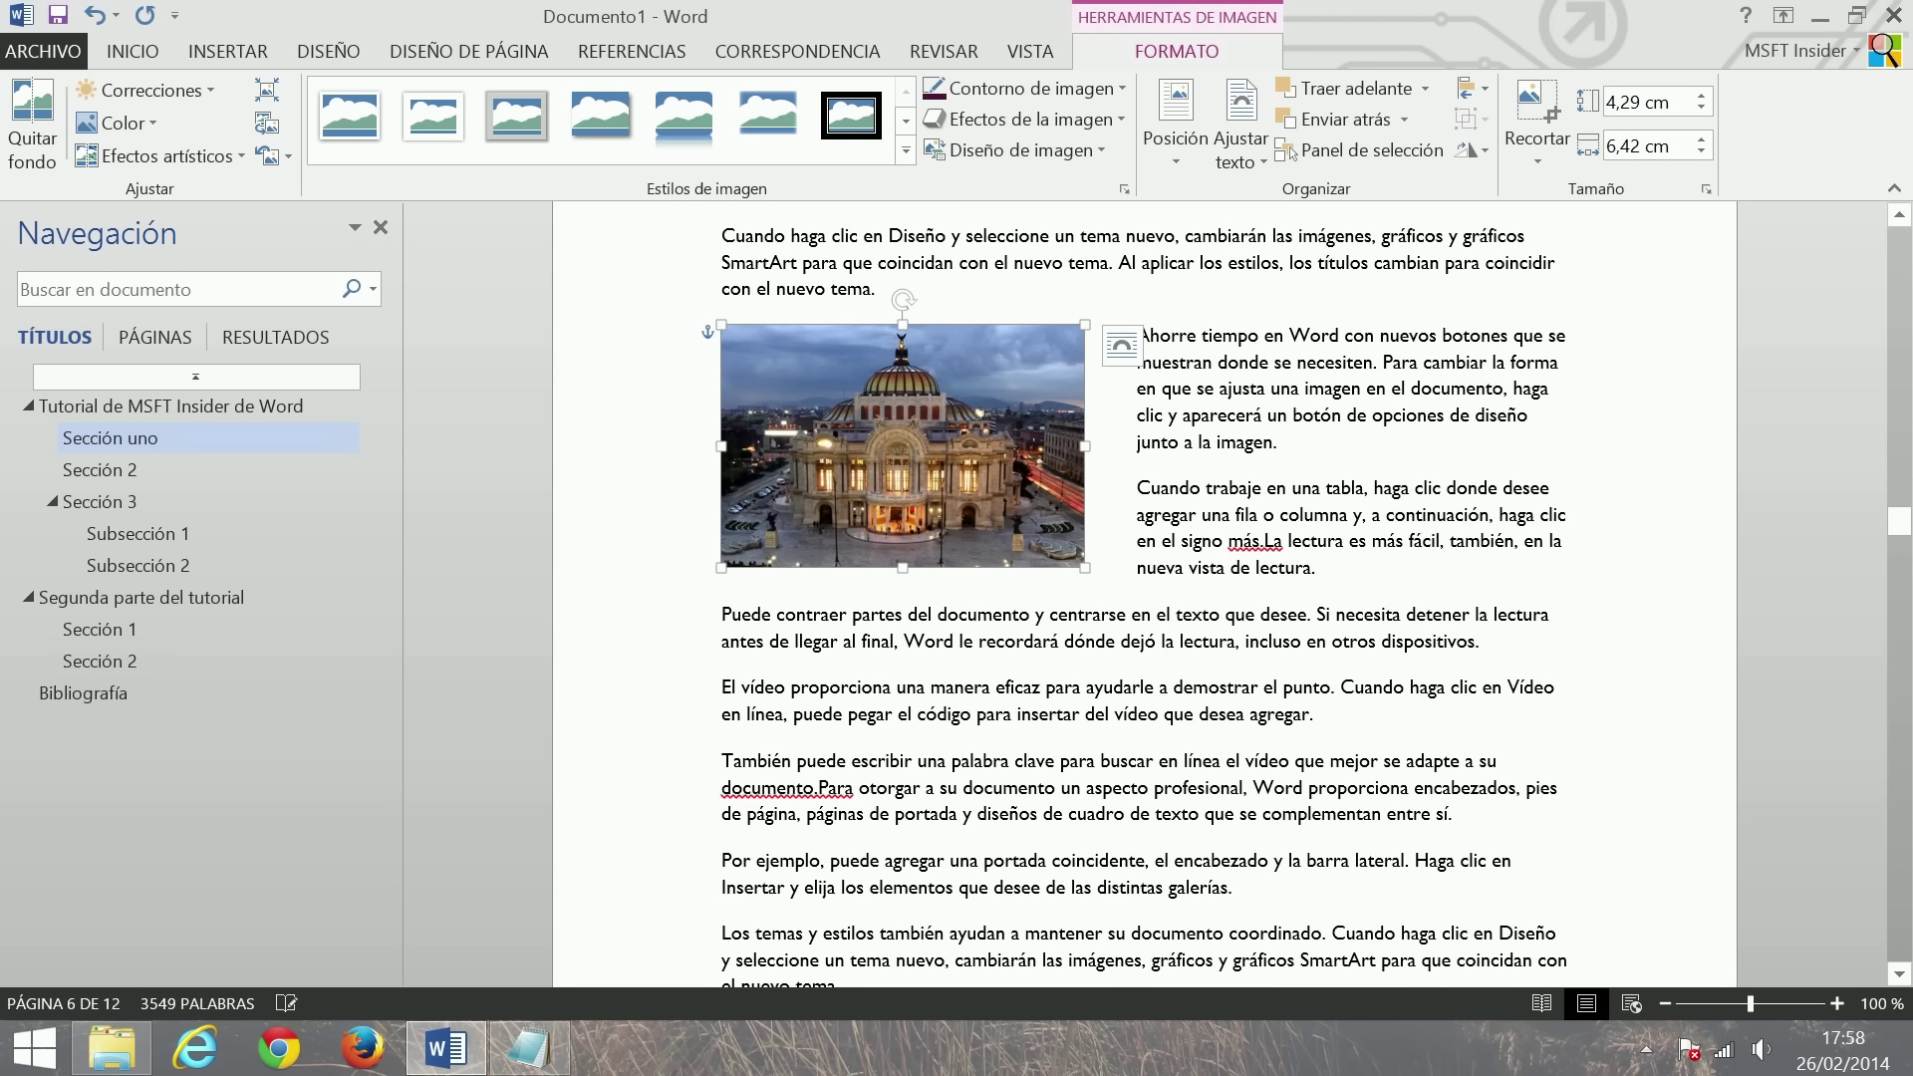
pyautogui.click(1220, 488)
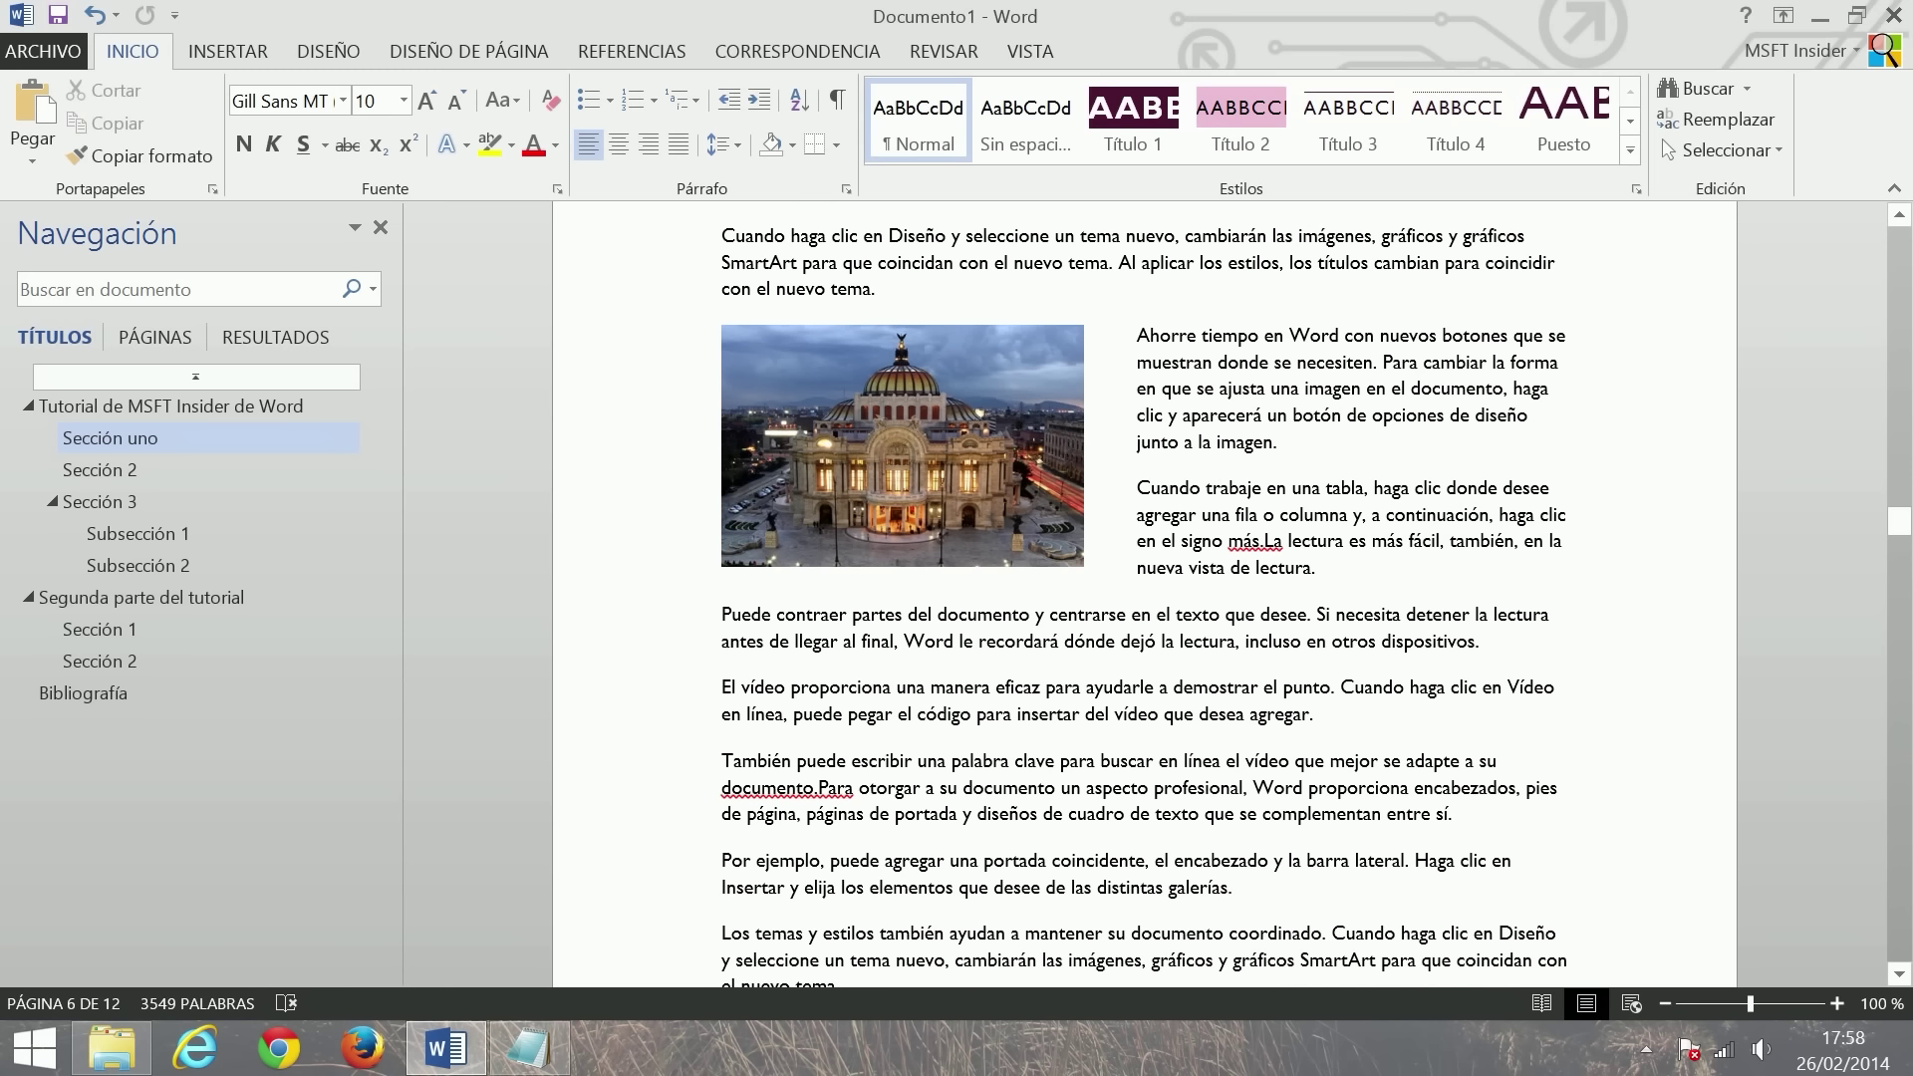
# - Insert the caption 'Ilustración 1: Ciudad' with label Ilustración, positioned below the photo
pyautogui.rightClick(905, 384)
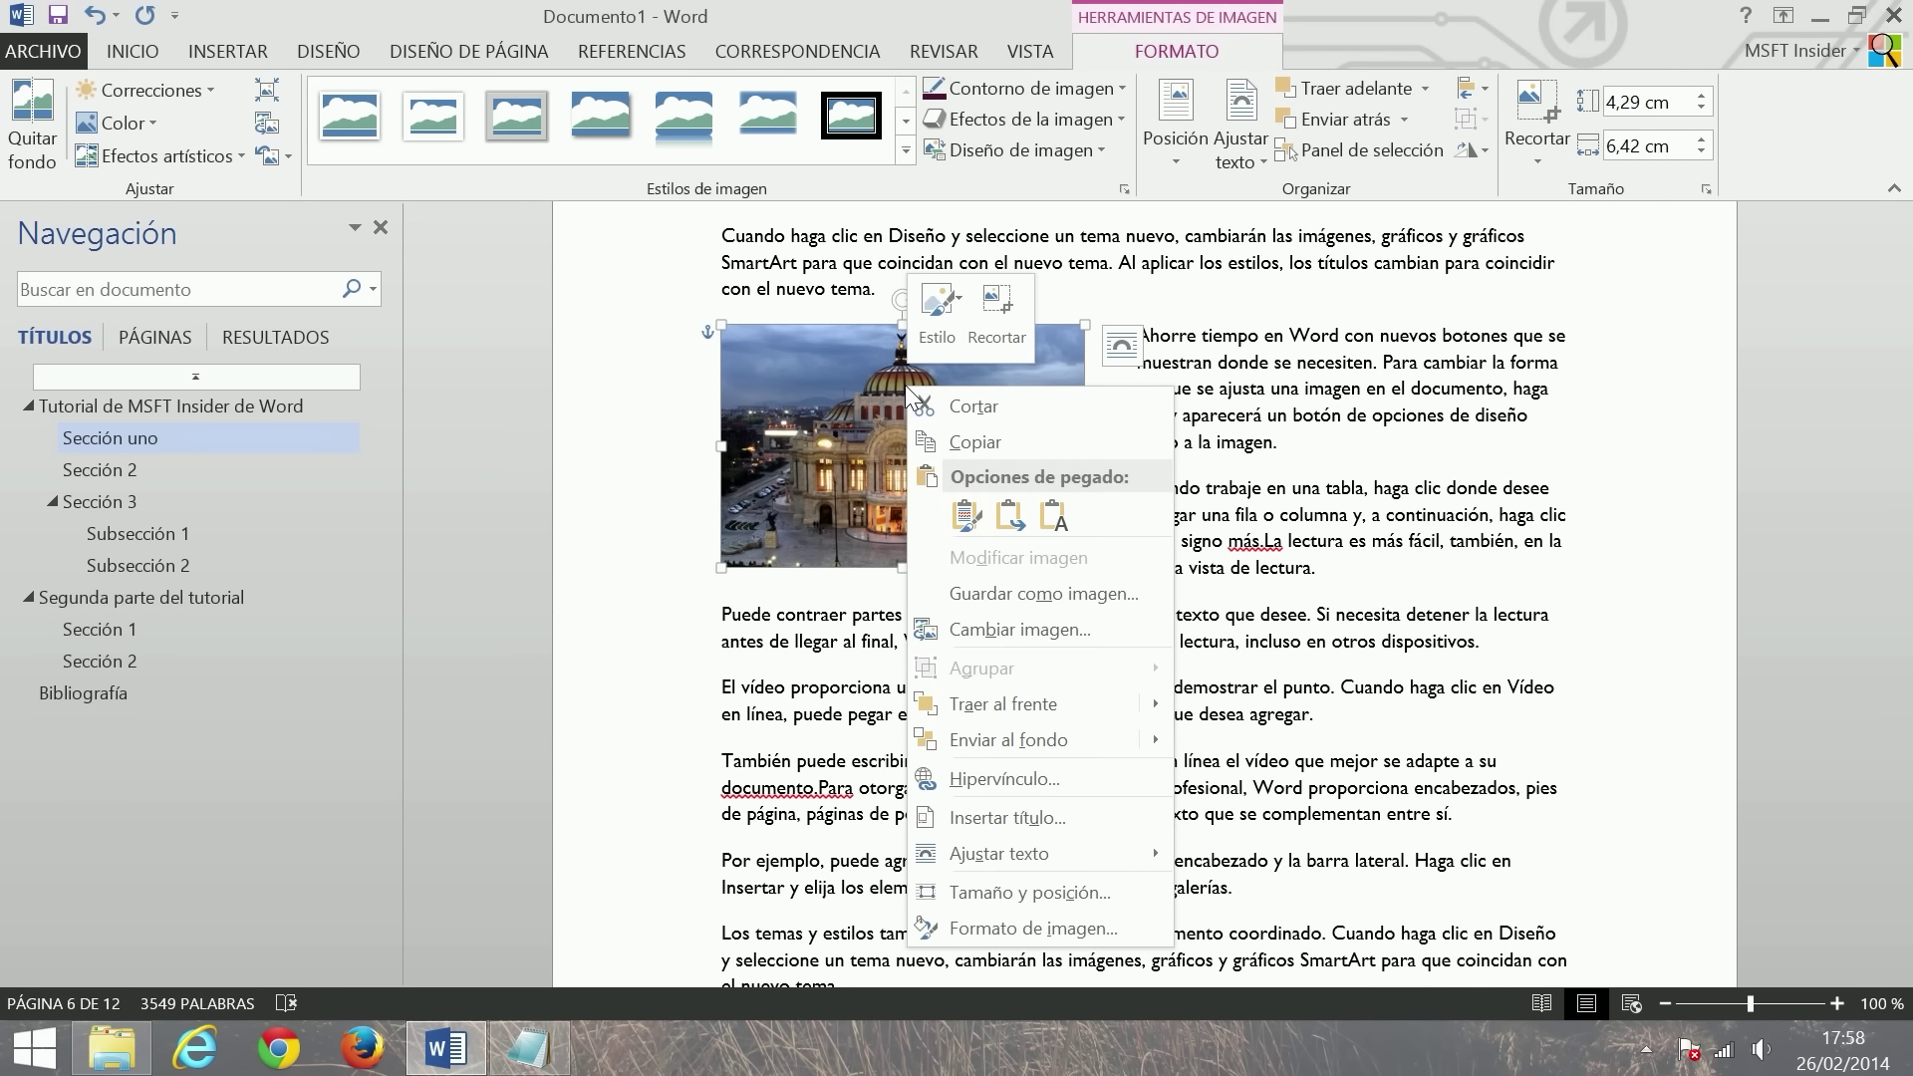
pyautogui.click(1048, 819)
pyautogui.moveTo(877, 332); pyautogui.dragTo(1232, 226)
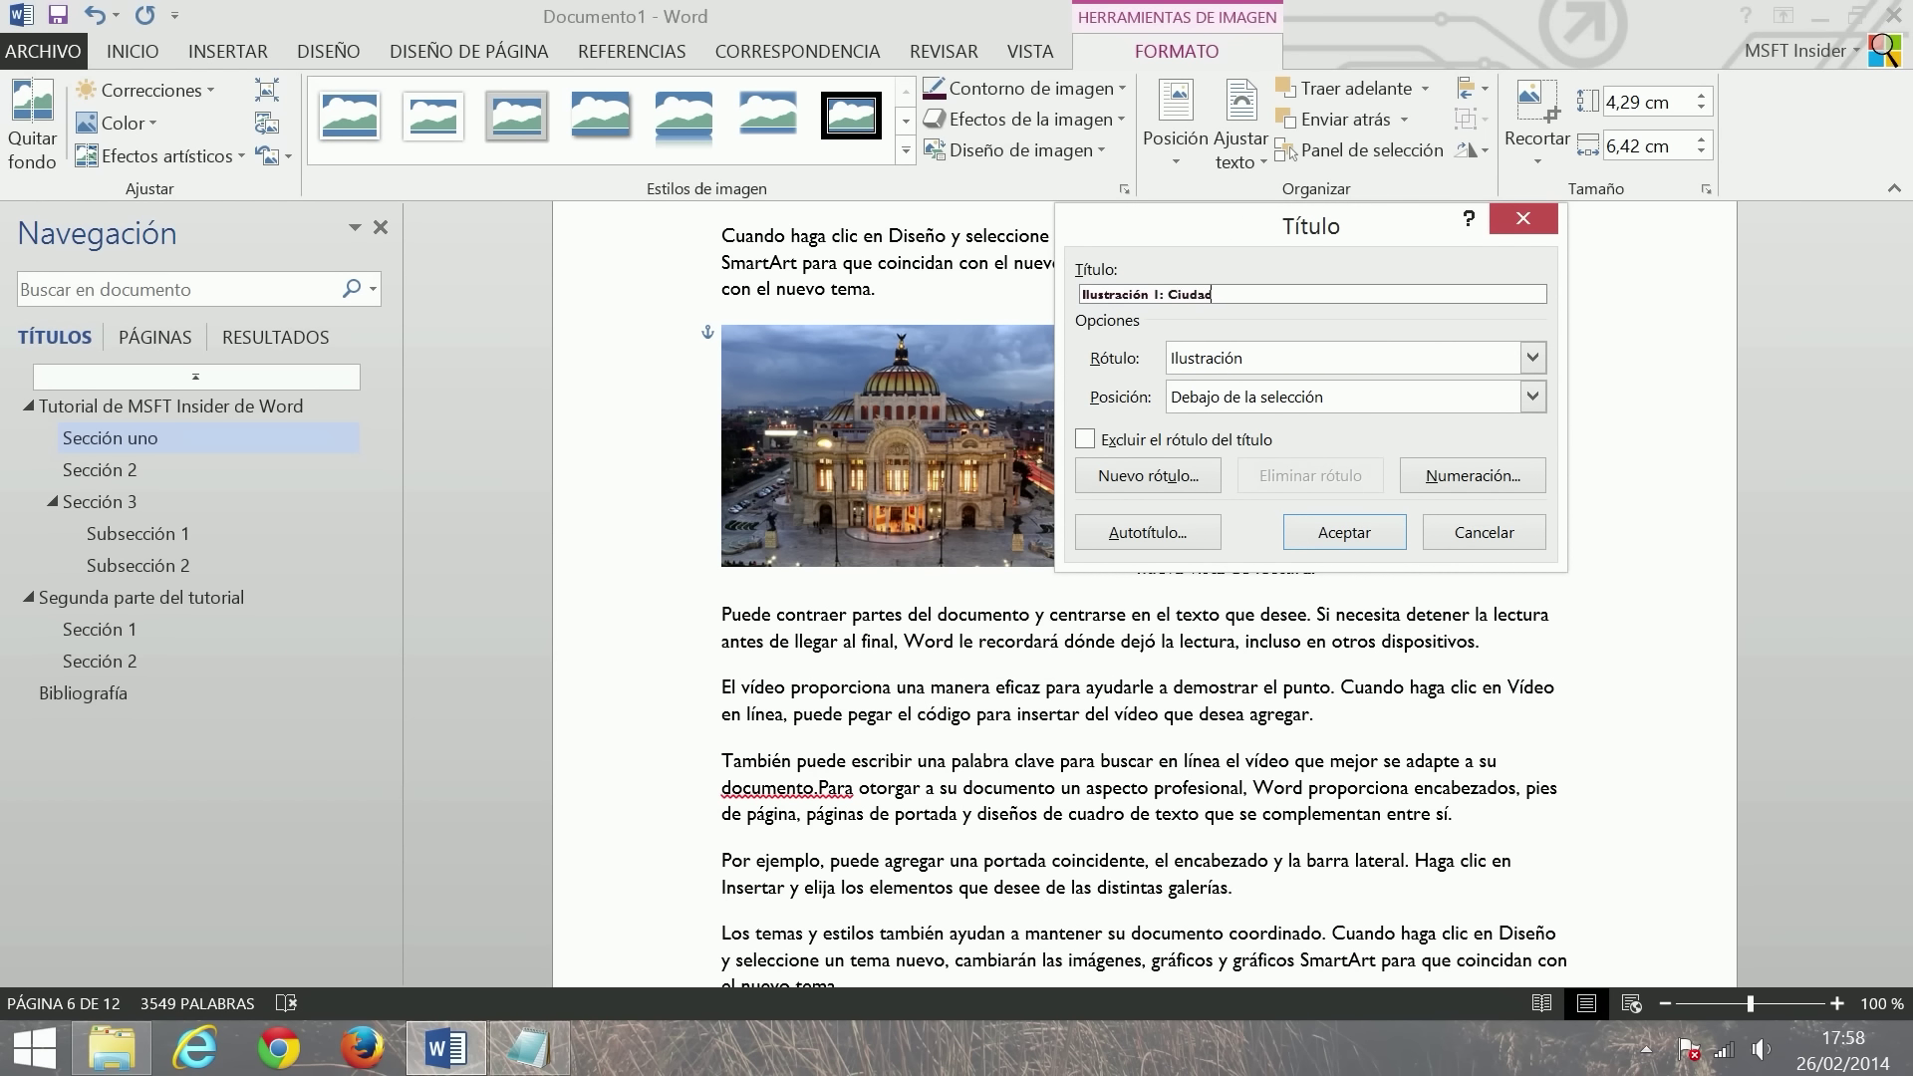
pyautogui.click(1347, 358)
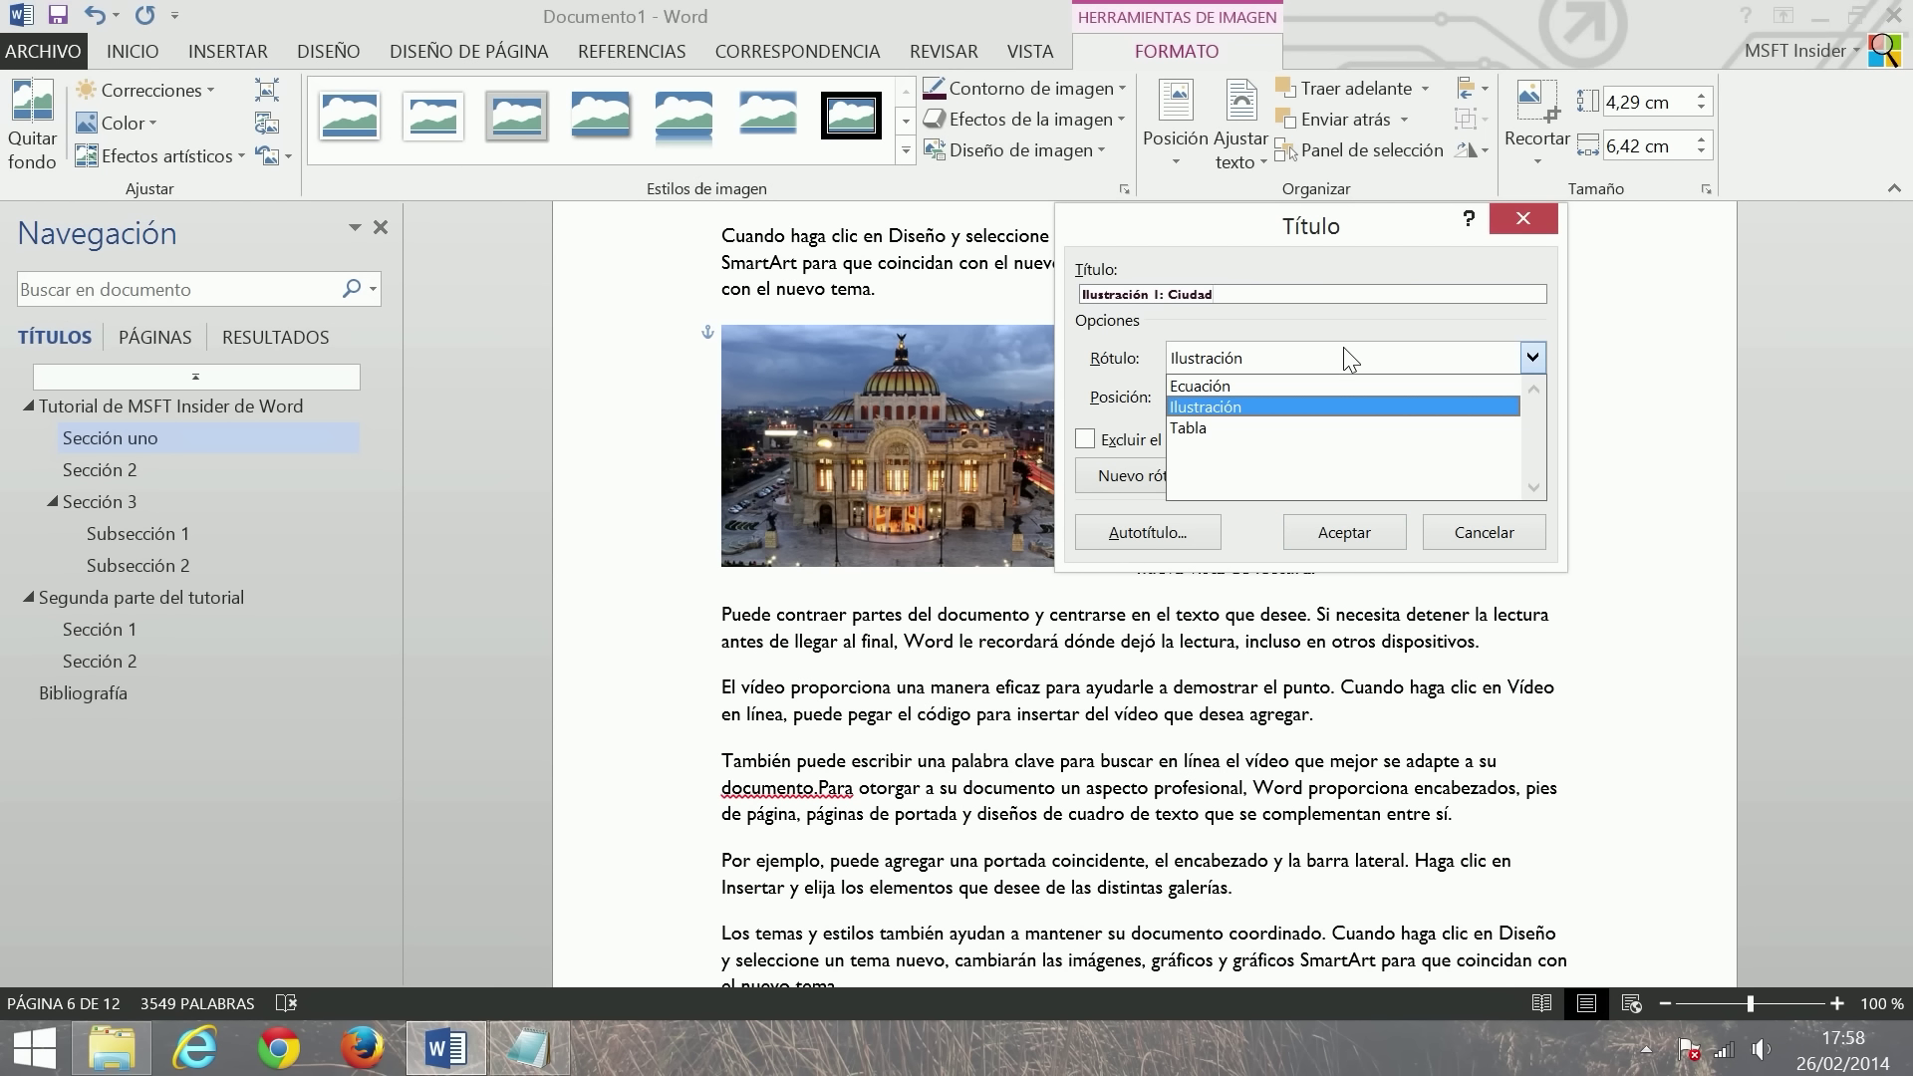
pyautogui.click(1302, 361)
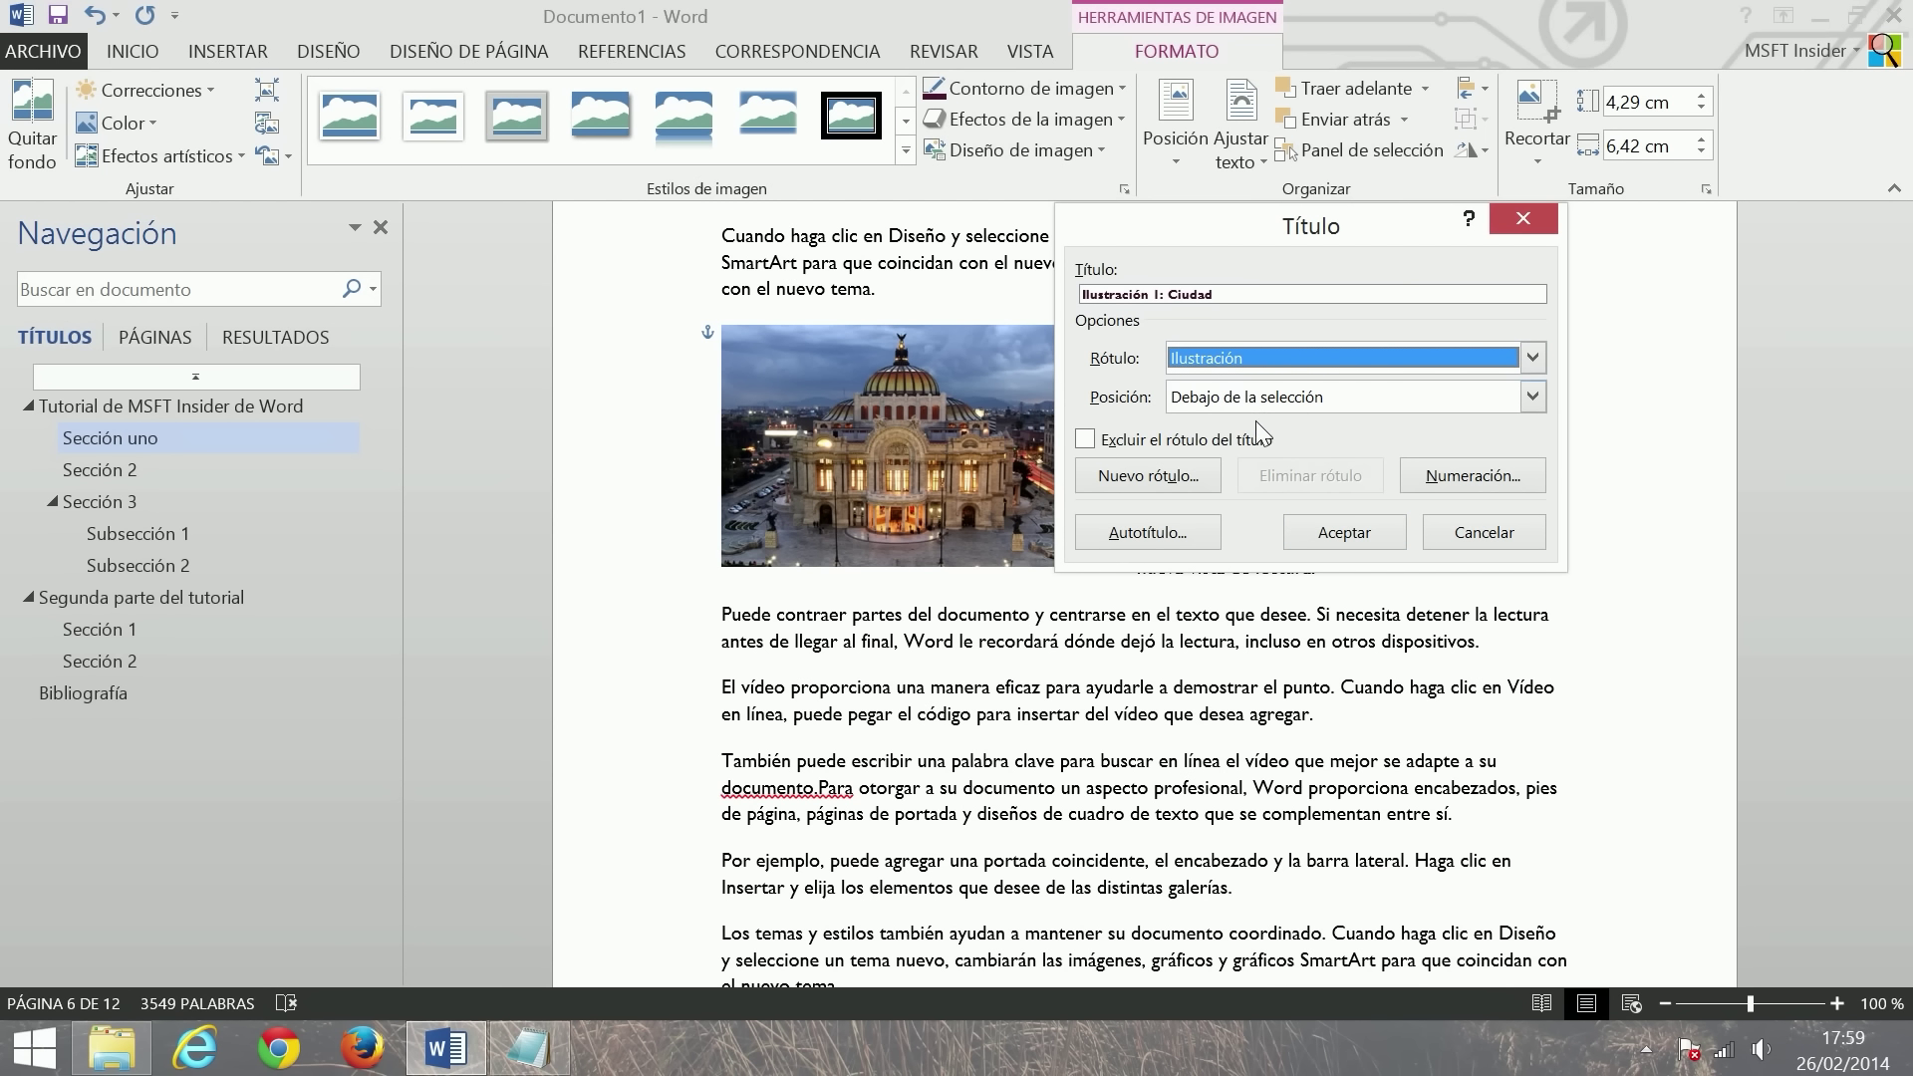
pyautogui.click(1329, 403)
pyautogui.click(1387, 400)
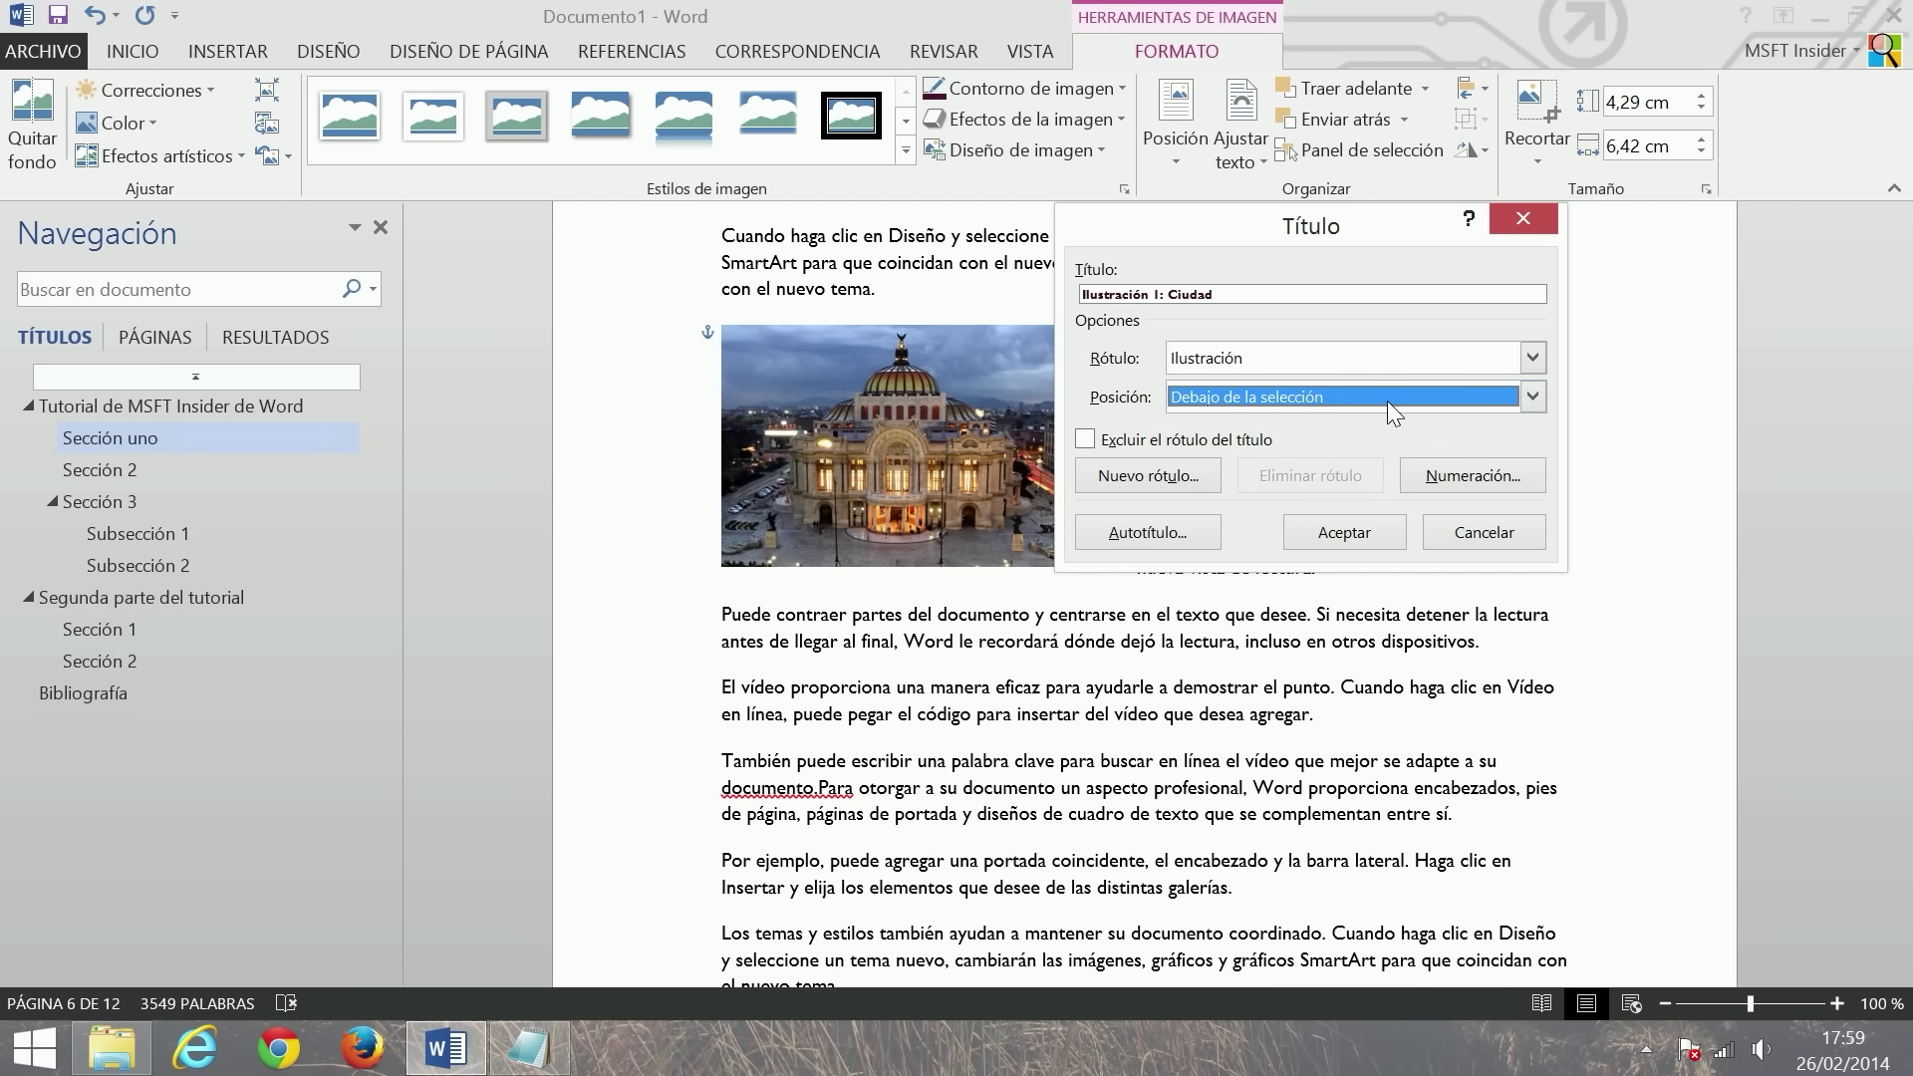
pyautogui.click(1344, 532)
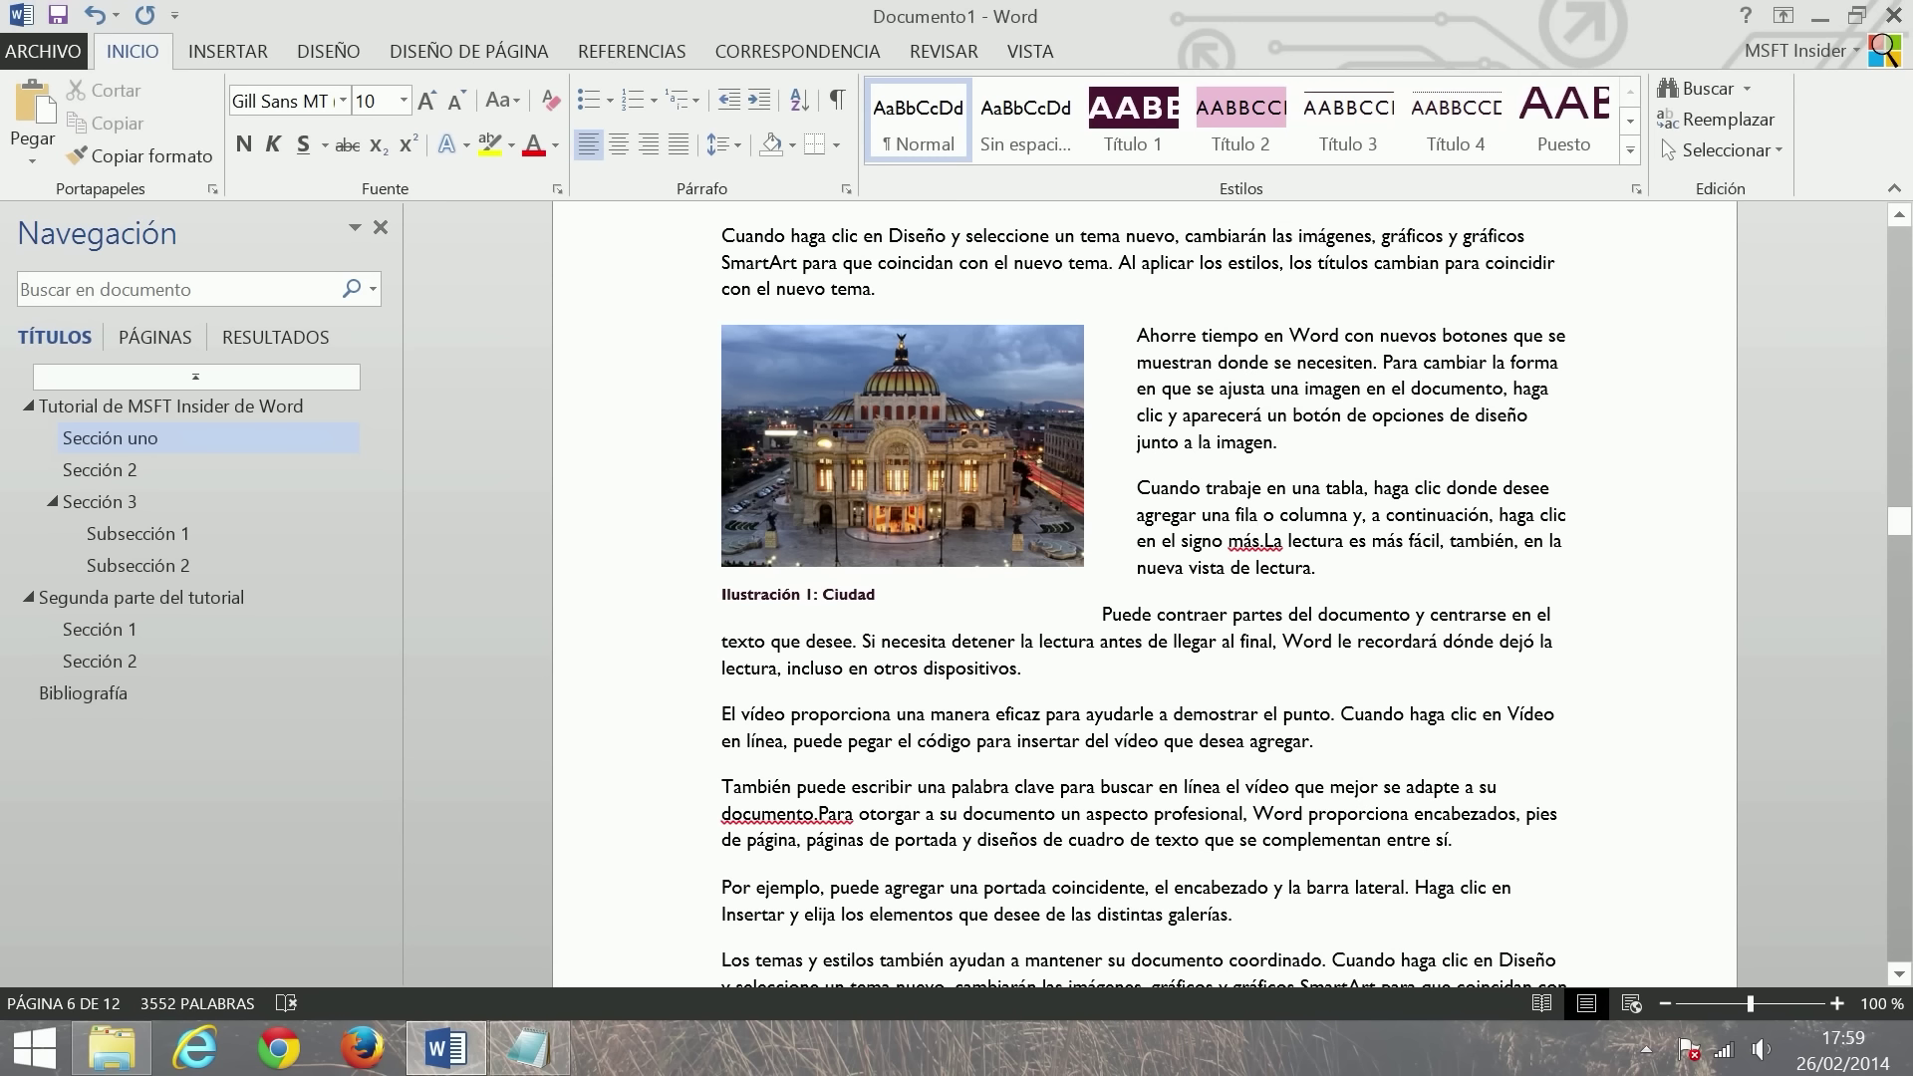
# - Nudge the photo up slightly and drag the caption box just beneath it
pyautogui.click(893, 514)
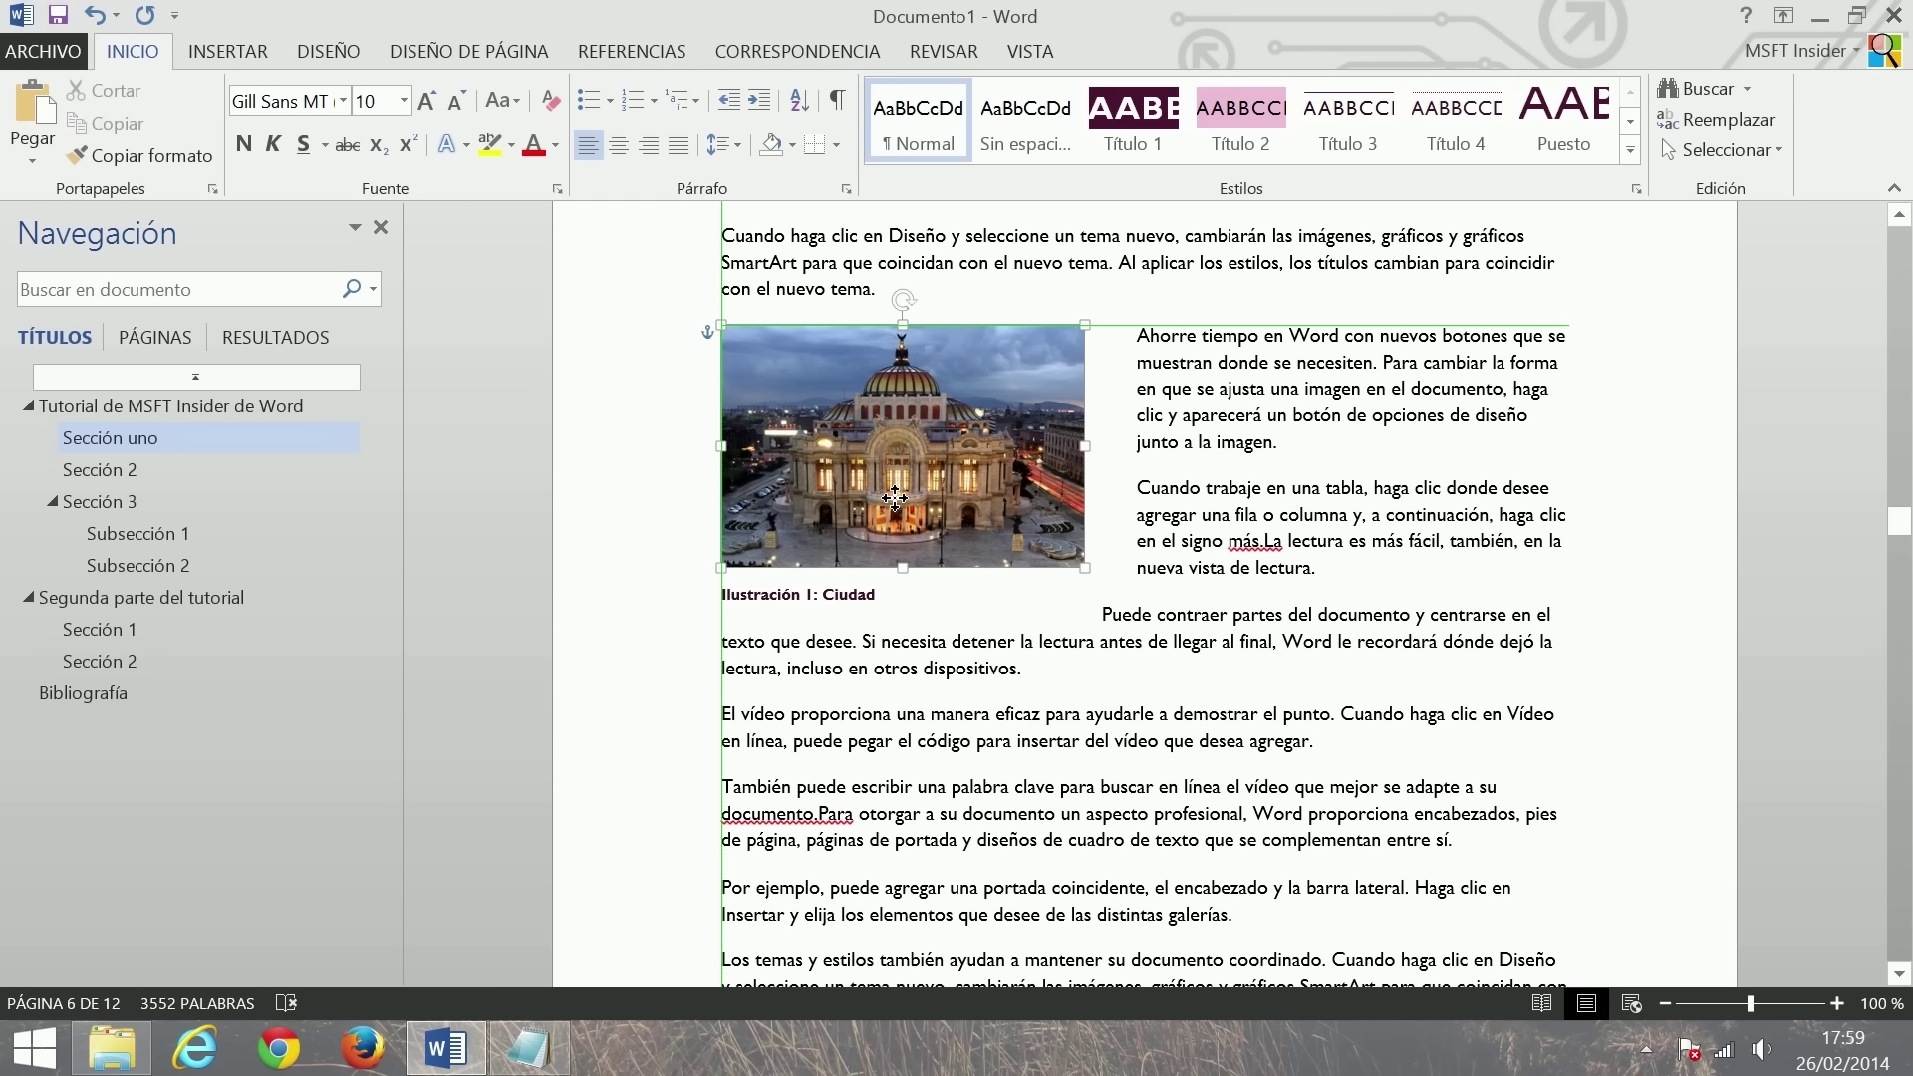
pyautogui.moveTo(893, 514); pyautogui.dragTo(892, 504)
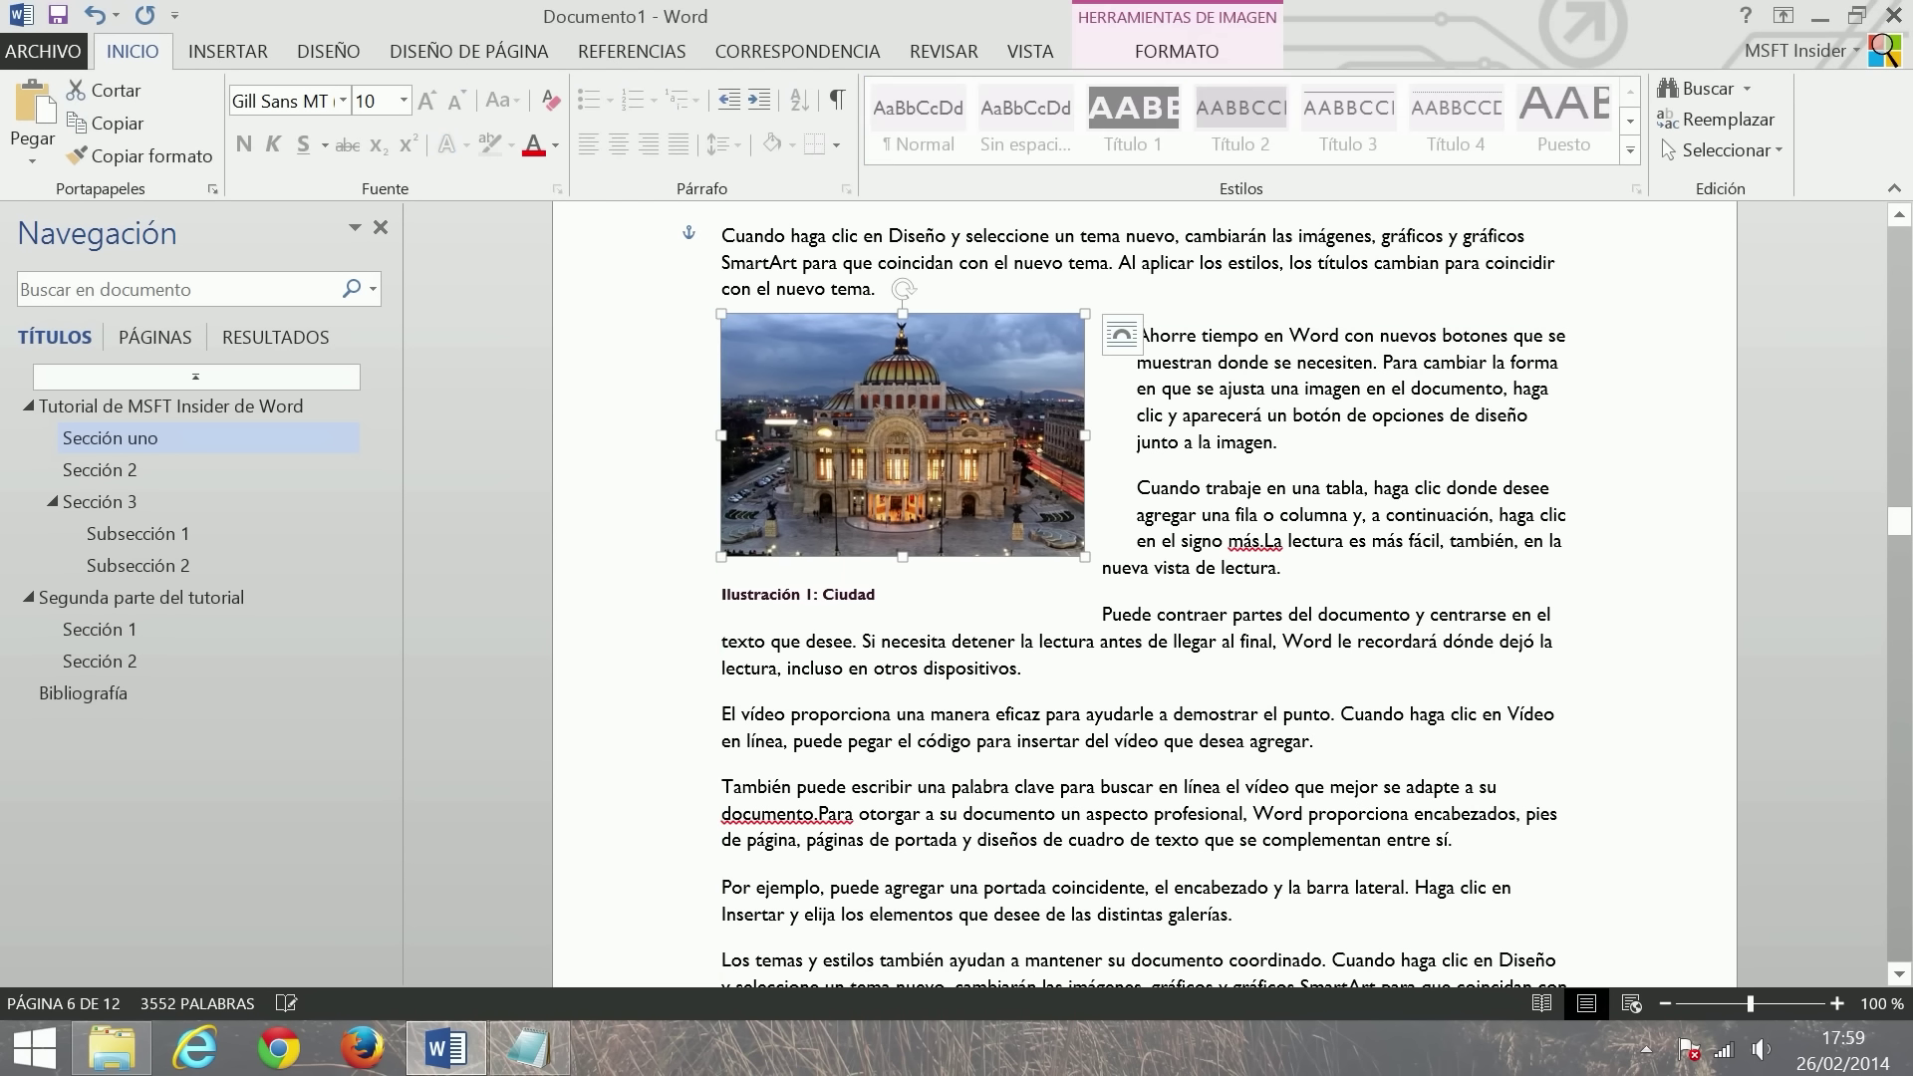
pyautogui.click(821, 580)
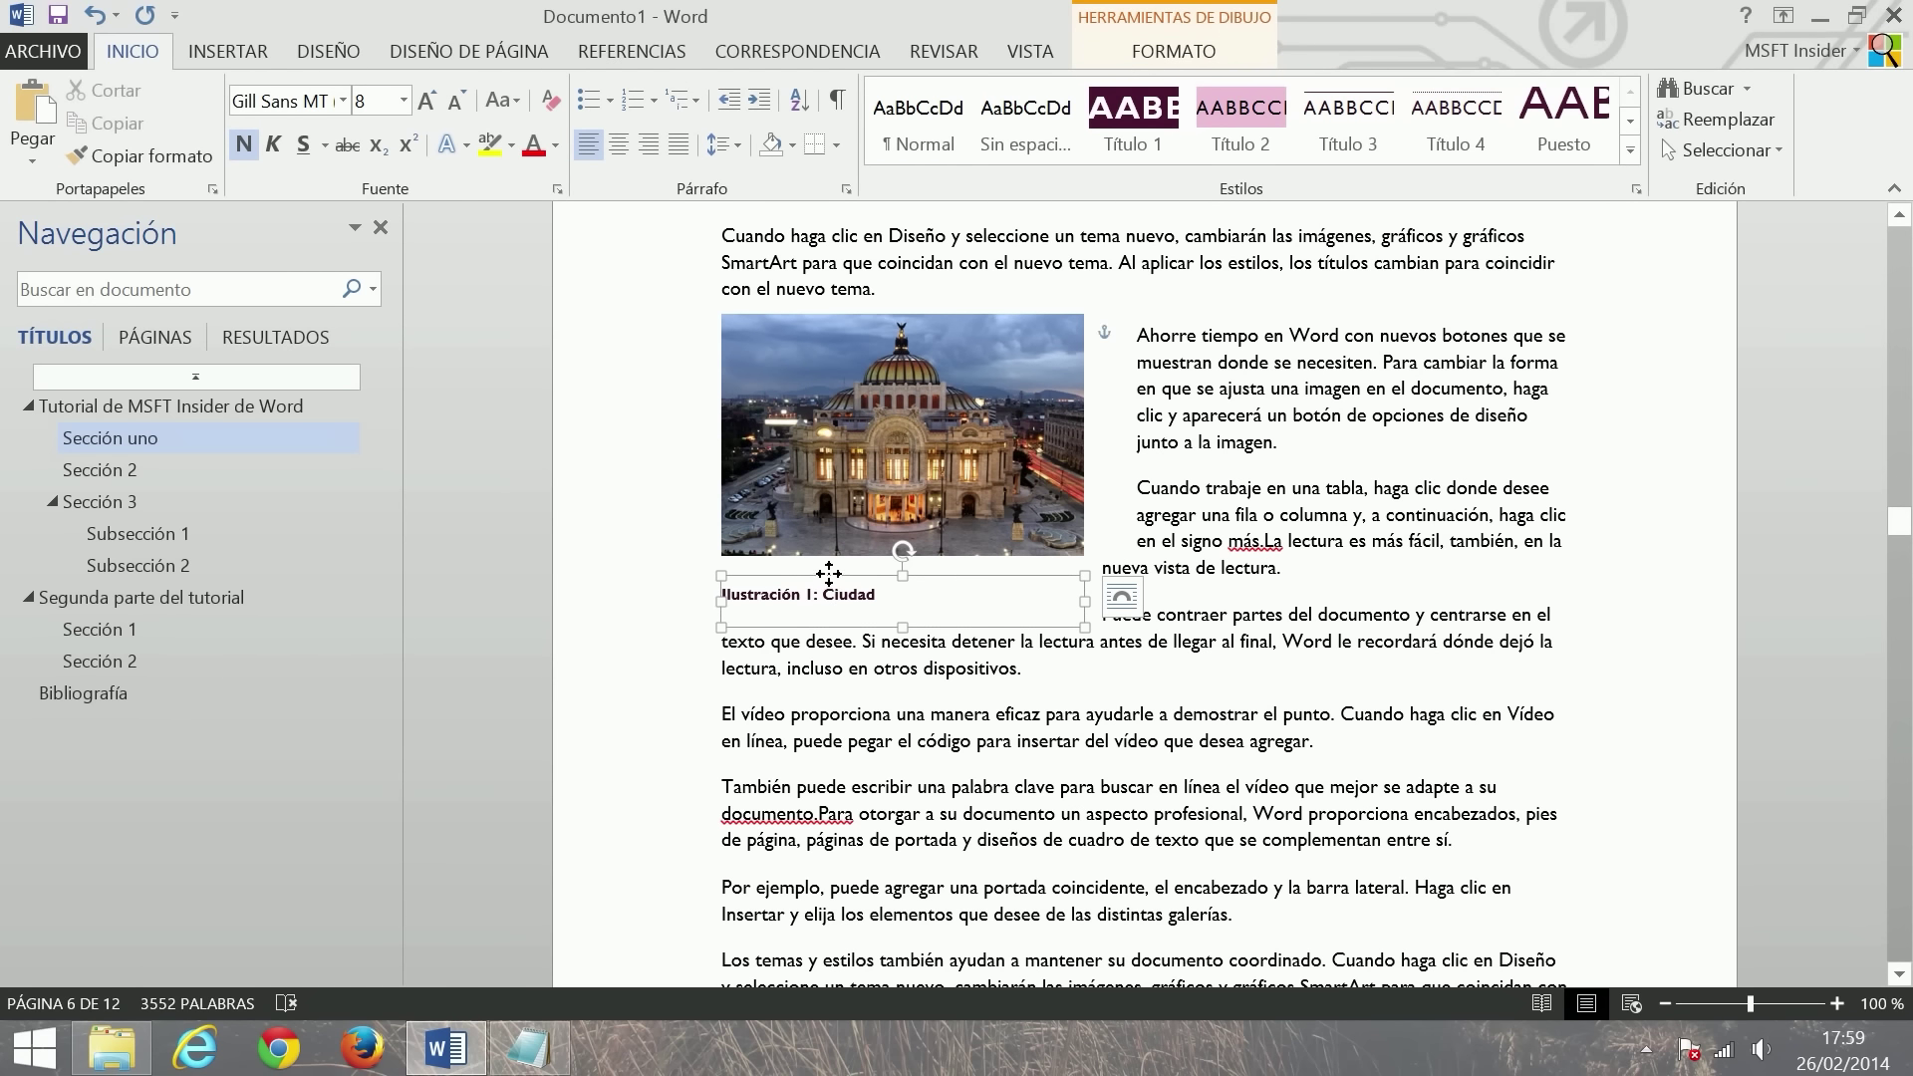
pyautogui.moveTo(823, 582); pyautogui.dragTo(827, 554)
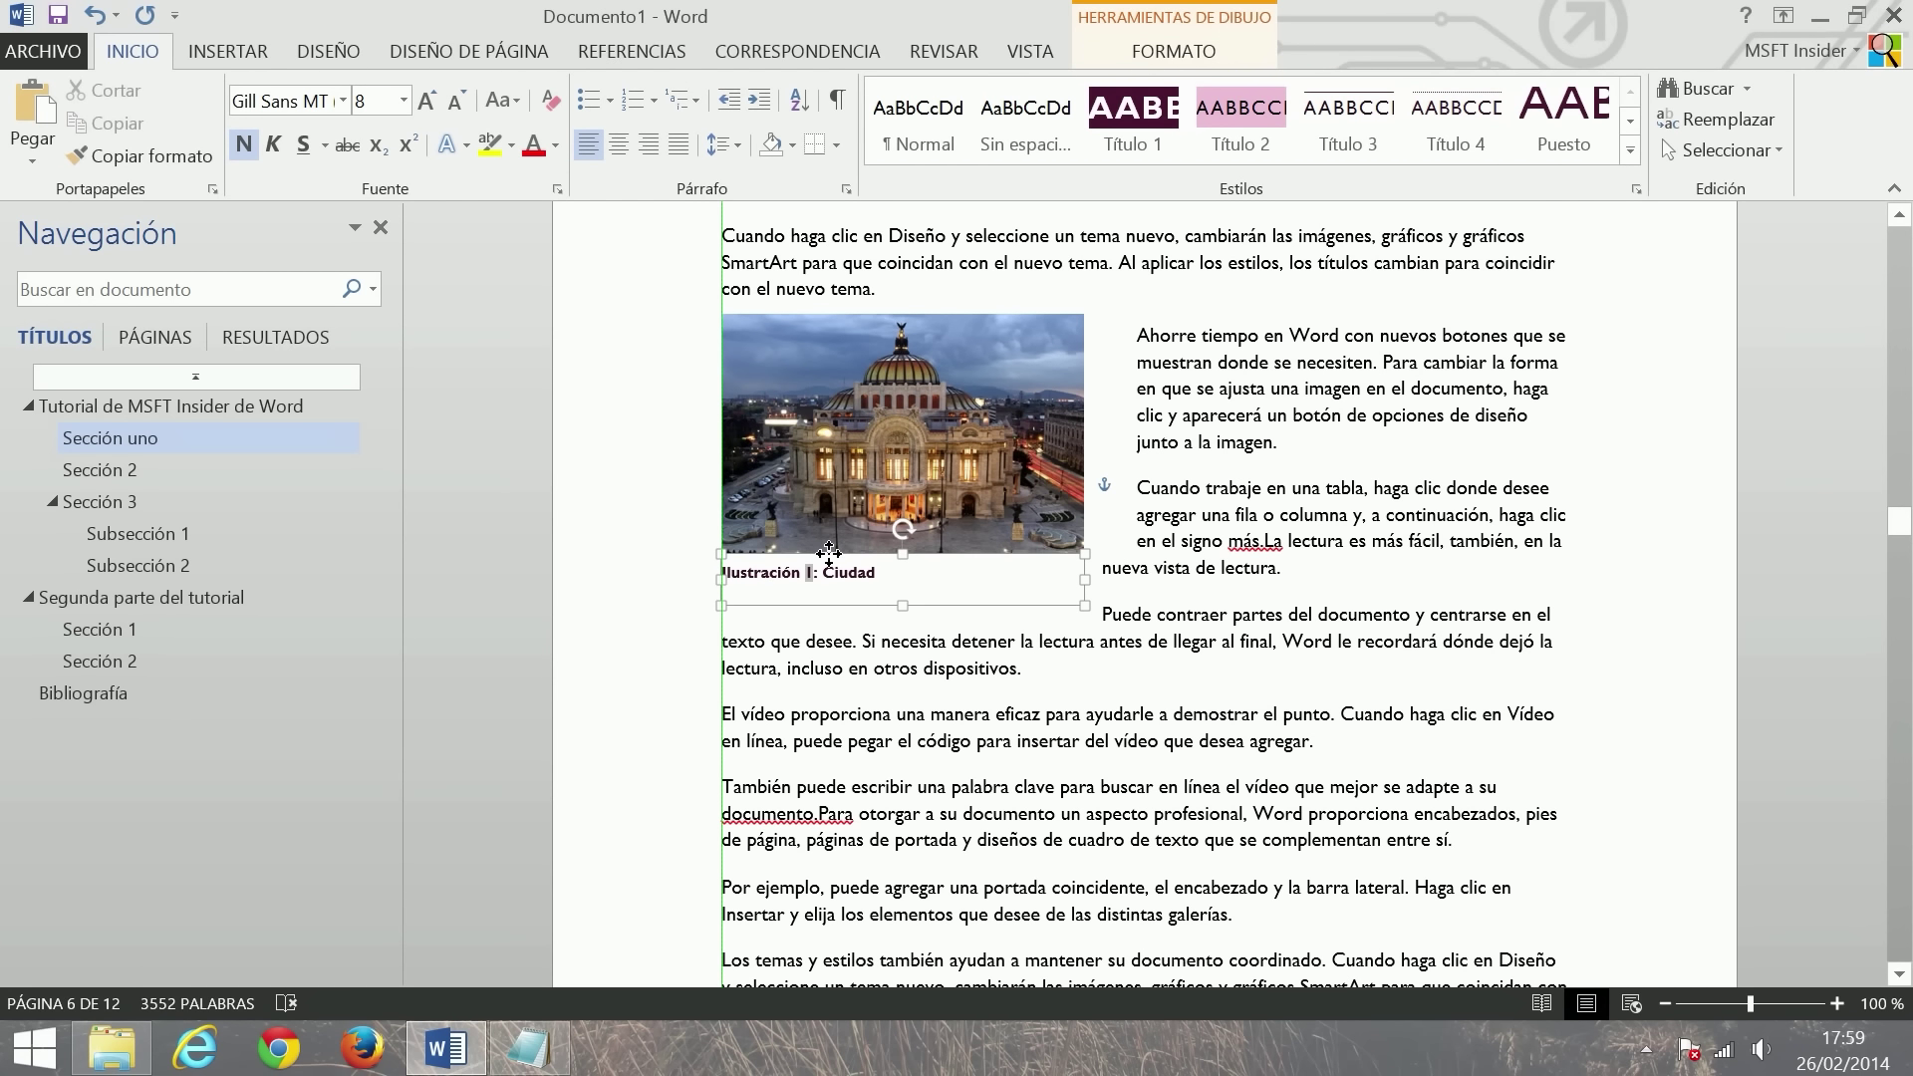
pyautogui.click(600, 570)
pyautogui.click(688, 668)
pyautogui.click(797, 598)
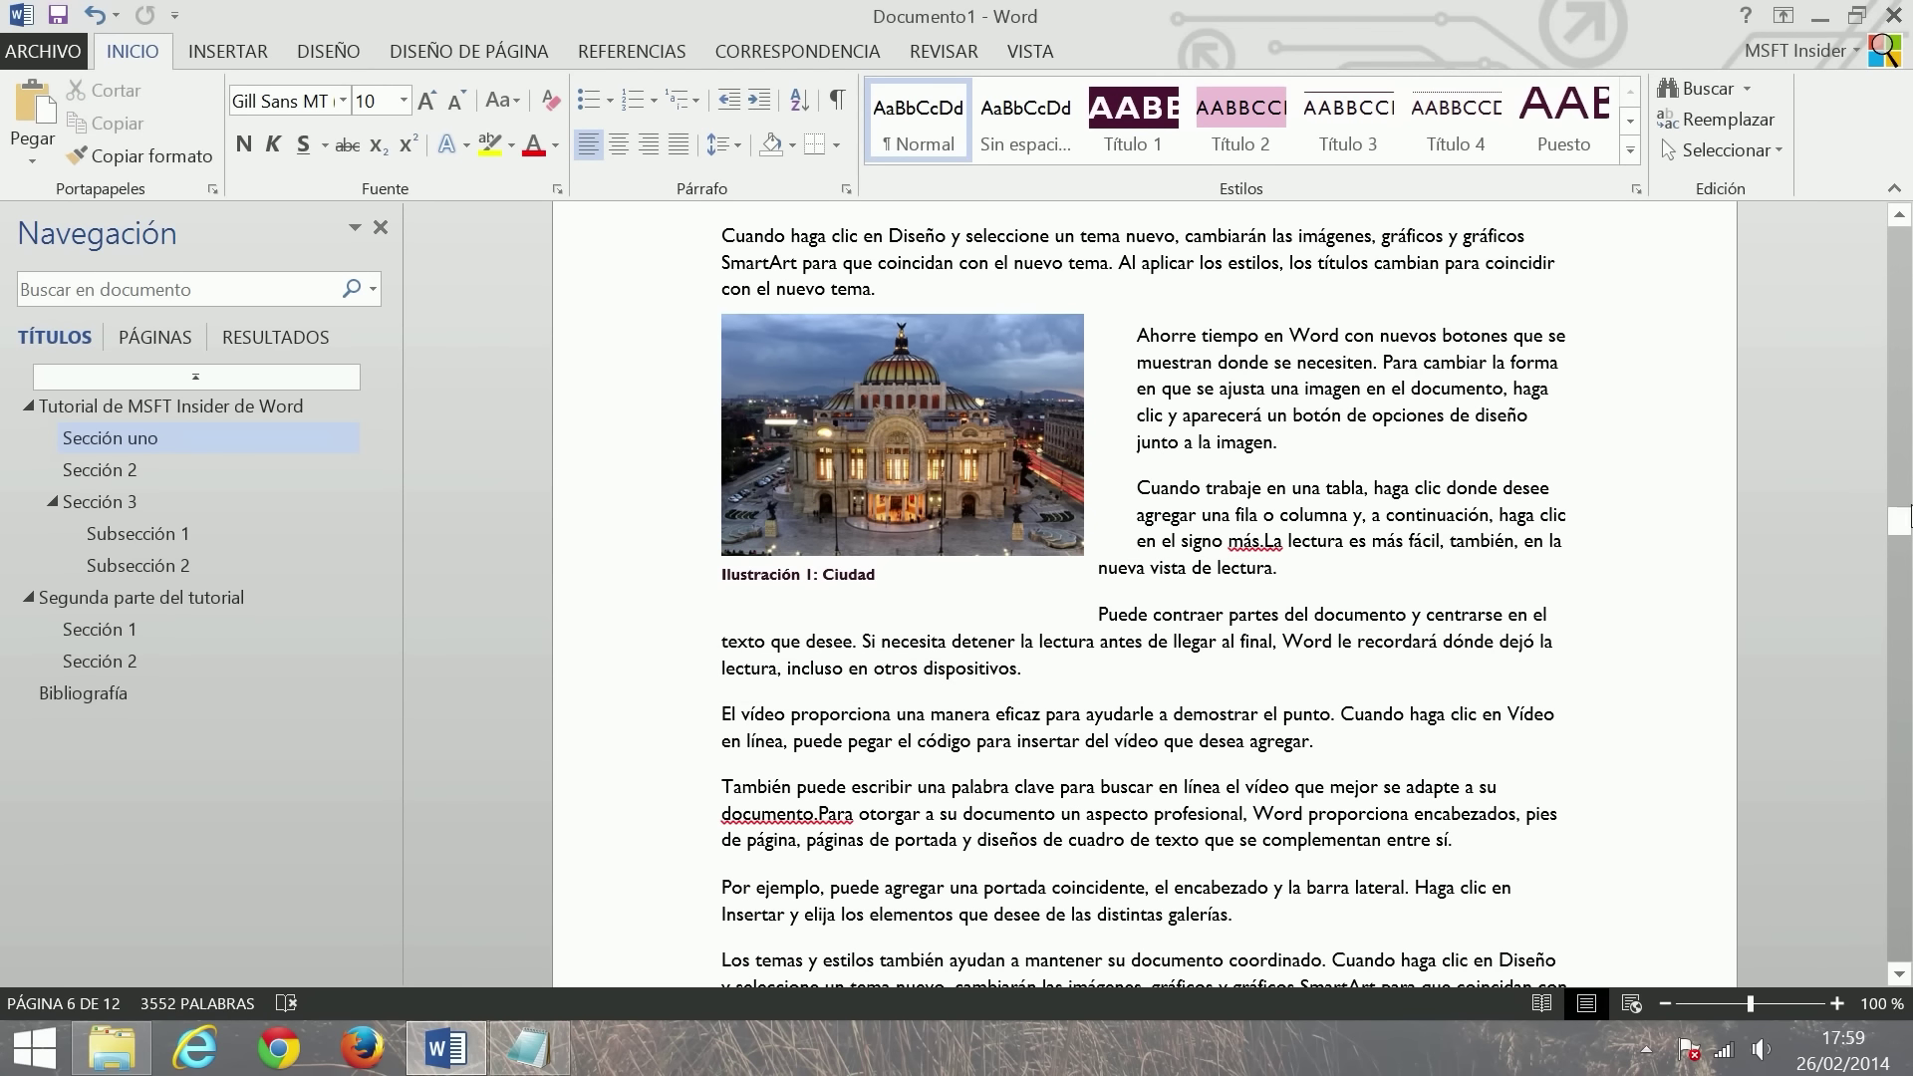
pyautogui.moveTo(1903, 526)
pyautogui.mouseDown()
pyautogui.moveTo(1871, 723)
pyautogui.moveTo(1863, 683)
pyautogui.mouseUp()
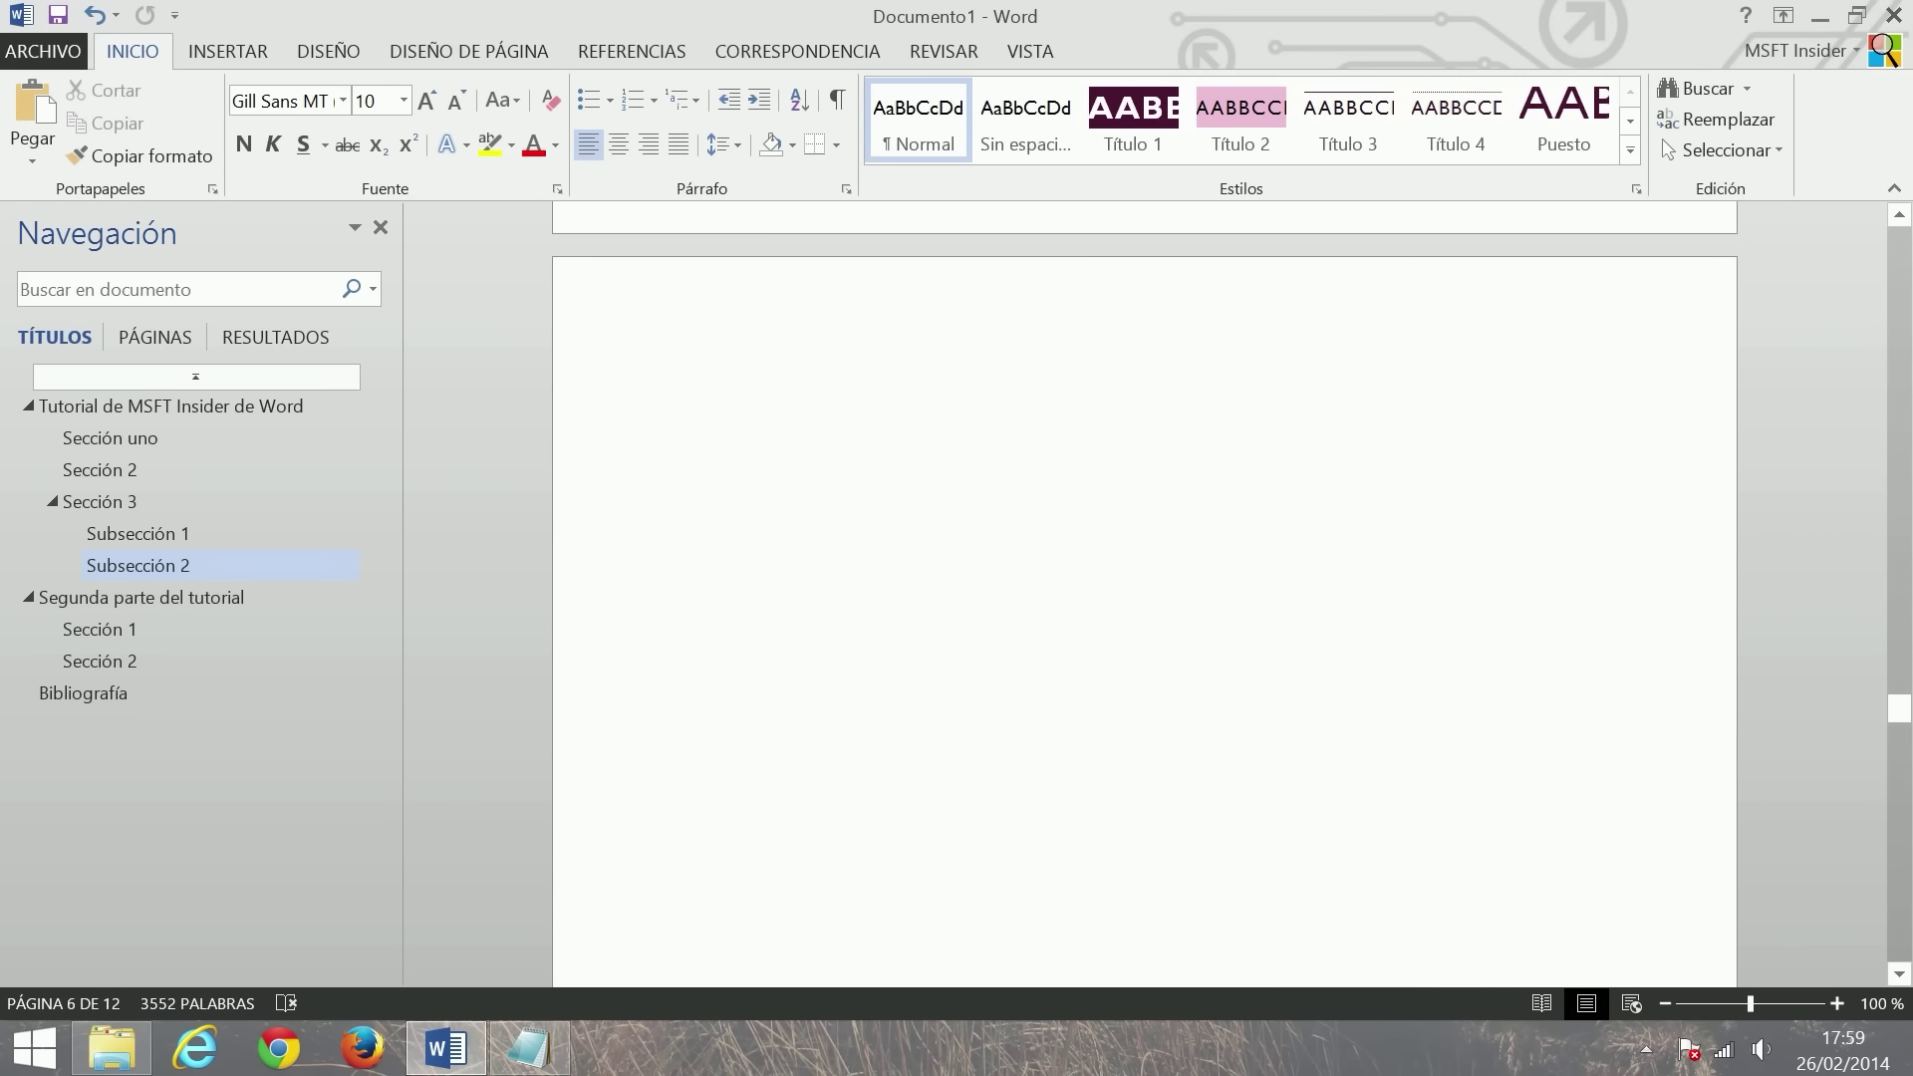
# - Insert a page break after the Bibliografía to start blank page 13
pyautogui.scroll(-10, 1143, 598)
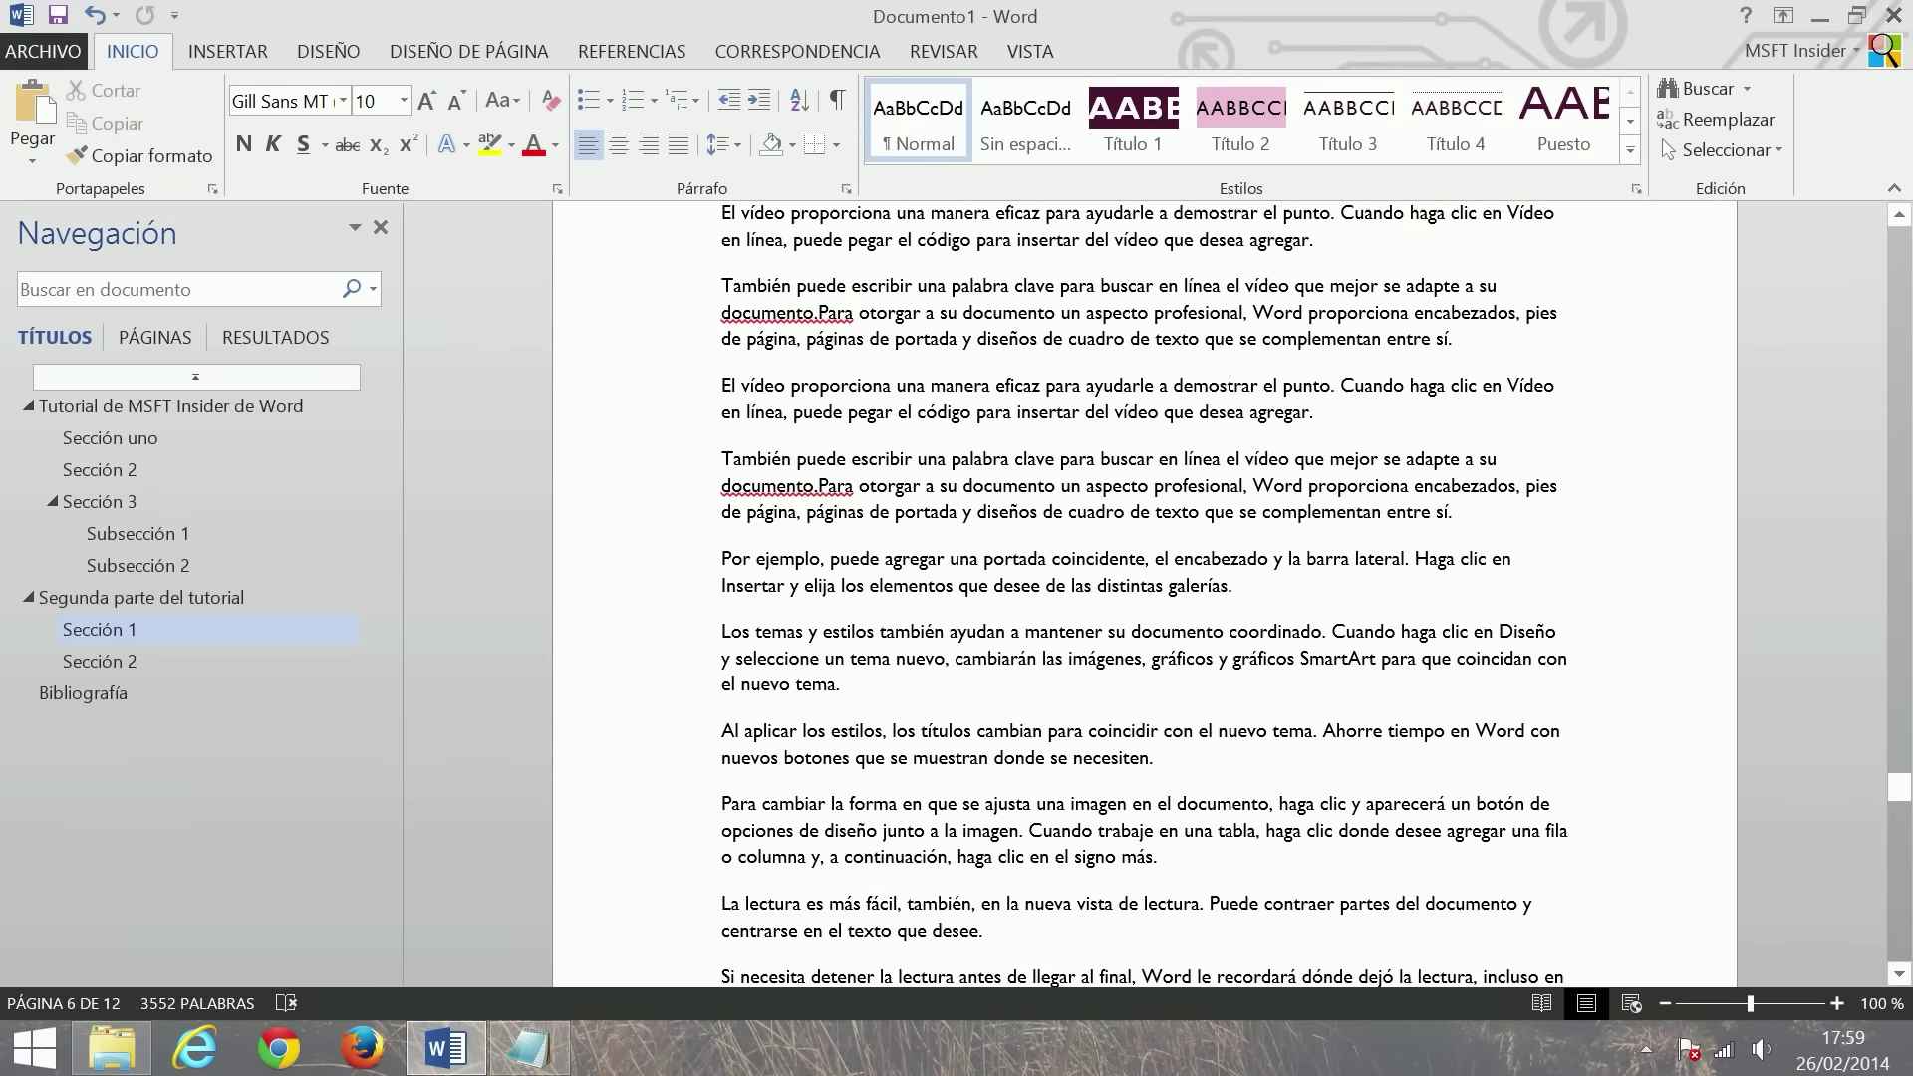
pyautogui.scroll(-5, 1171, 351)
pyautogui.scroll(-5, 1172, 351)
pyautogui.scroll(-2, 1171, 350)
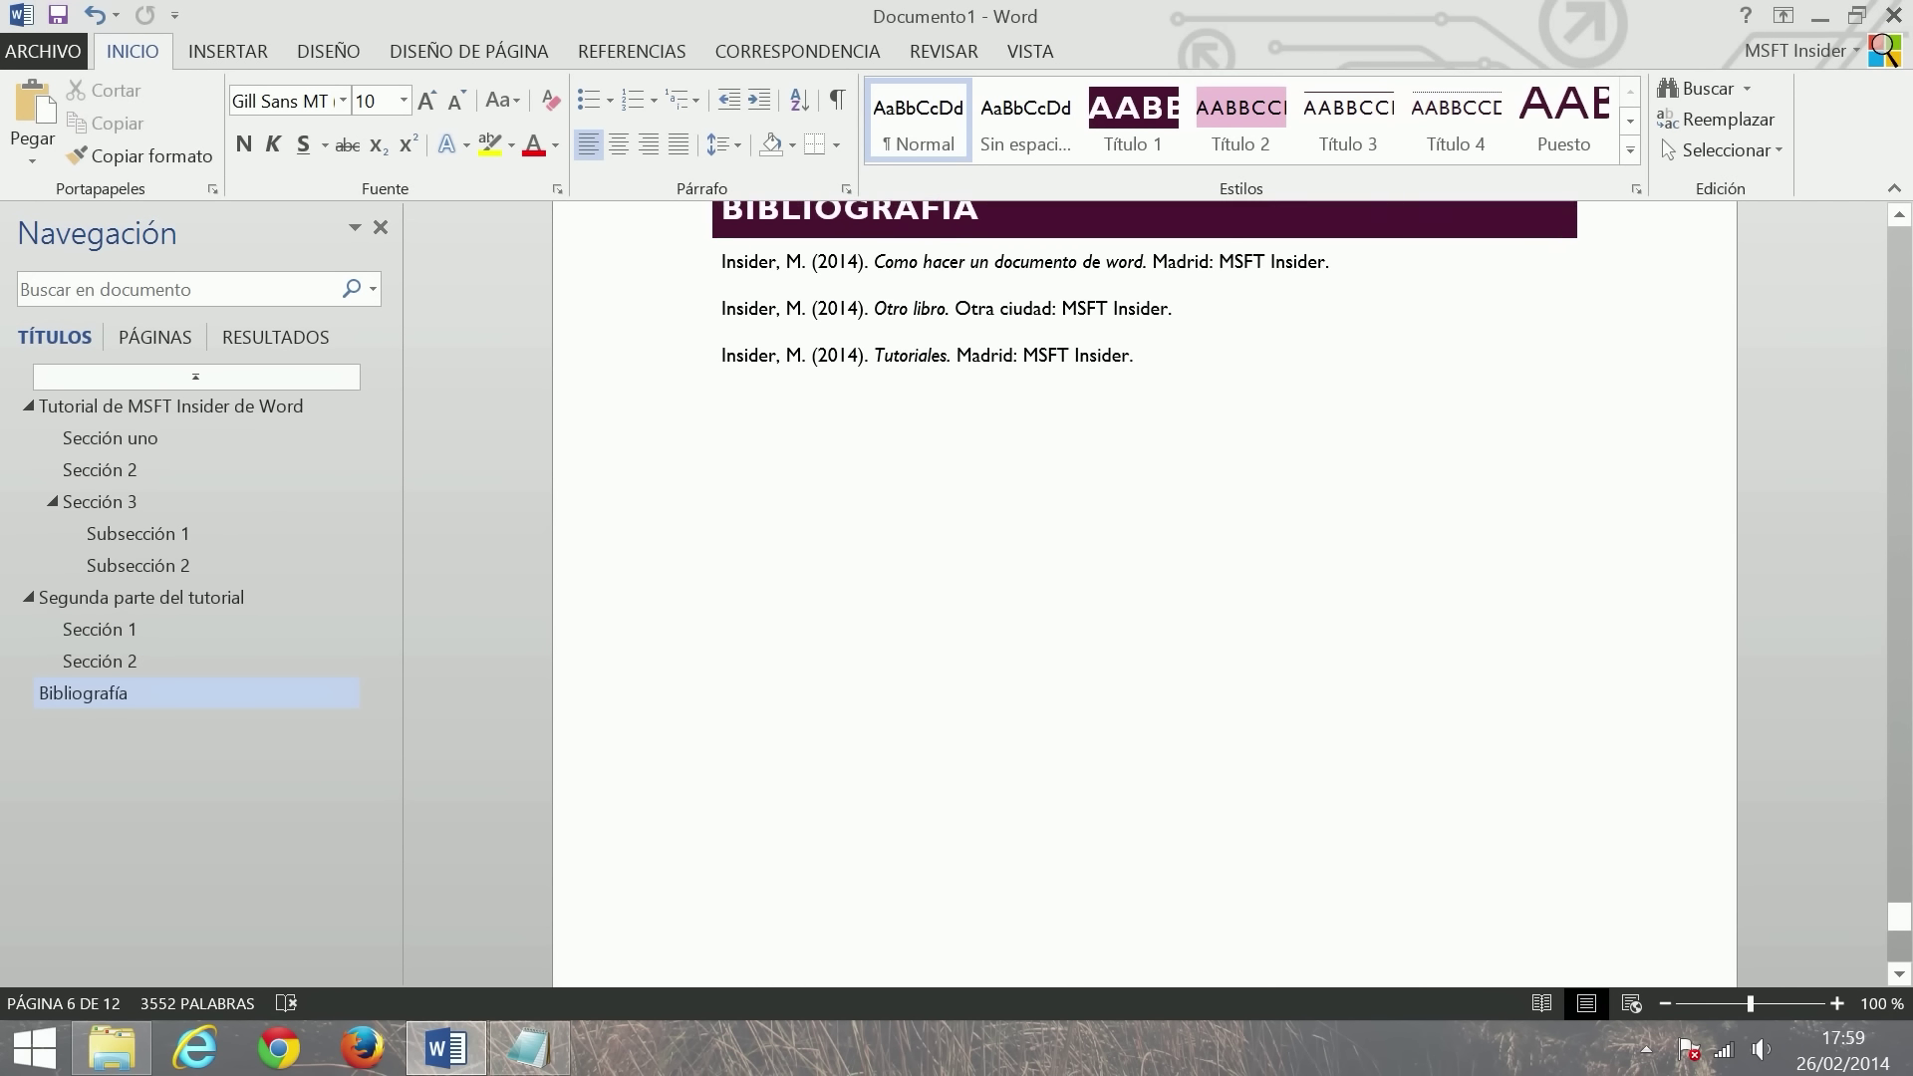
pyautogui.click(1172, 351)
pyautogui.click(1172, 471)
pyautogui.click(223, 54)
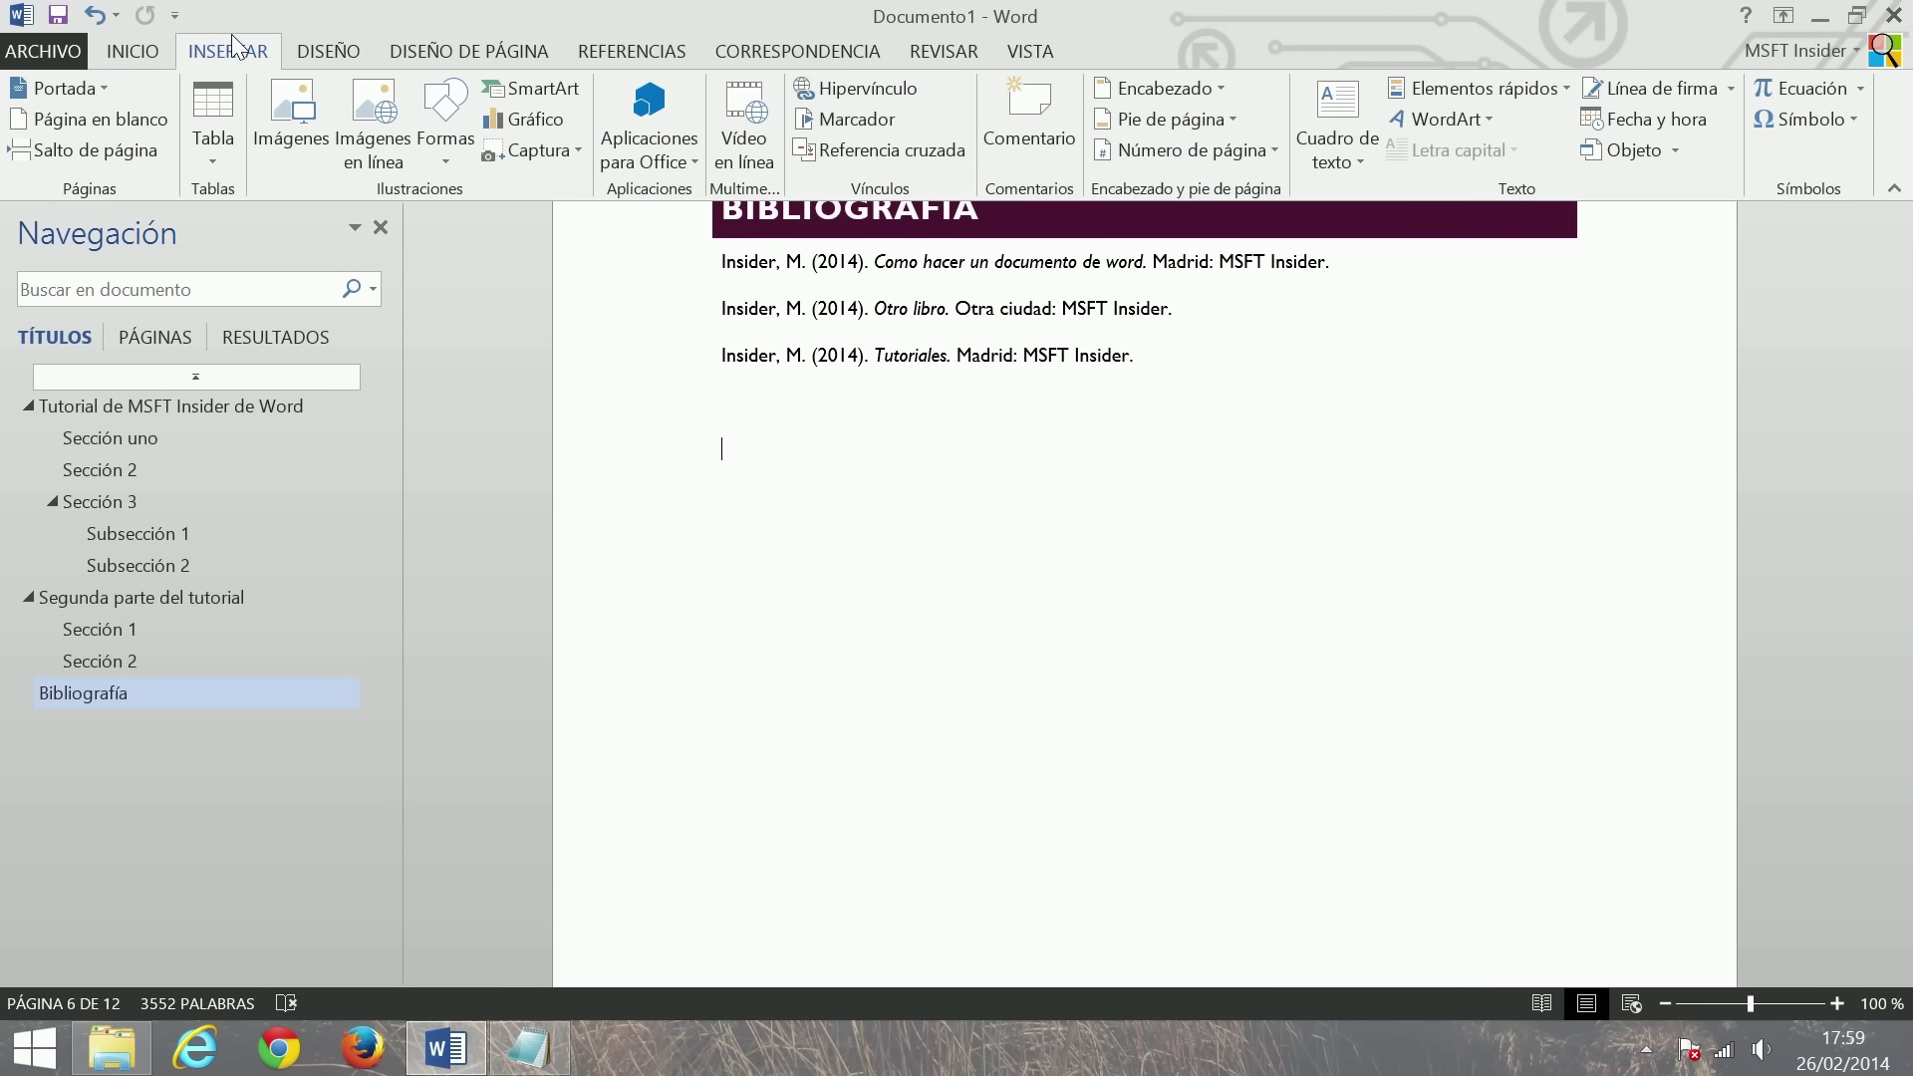
pyautogui.click(89, 149)
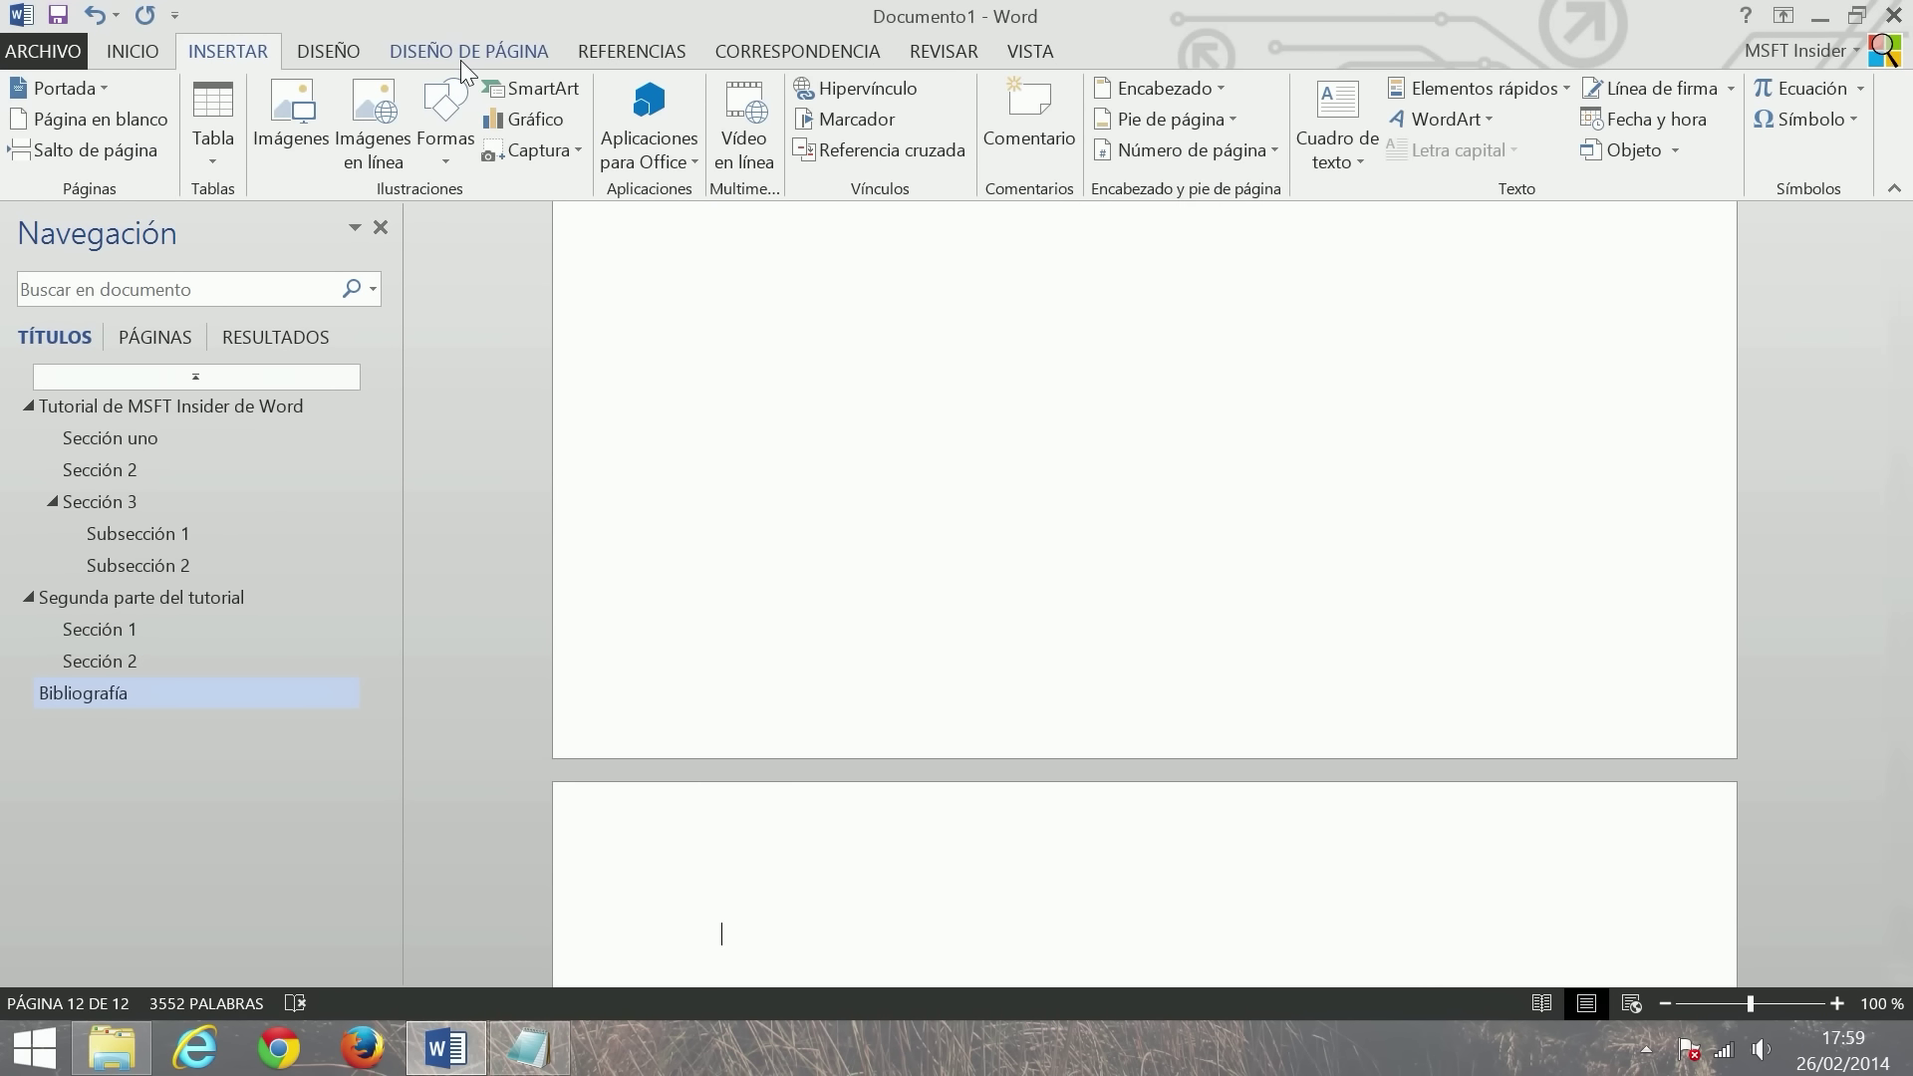
# - Open the Tabla de ilustraciones dialog from Referencias
pyautogui.click(787, 50)
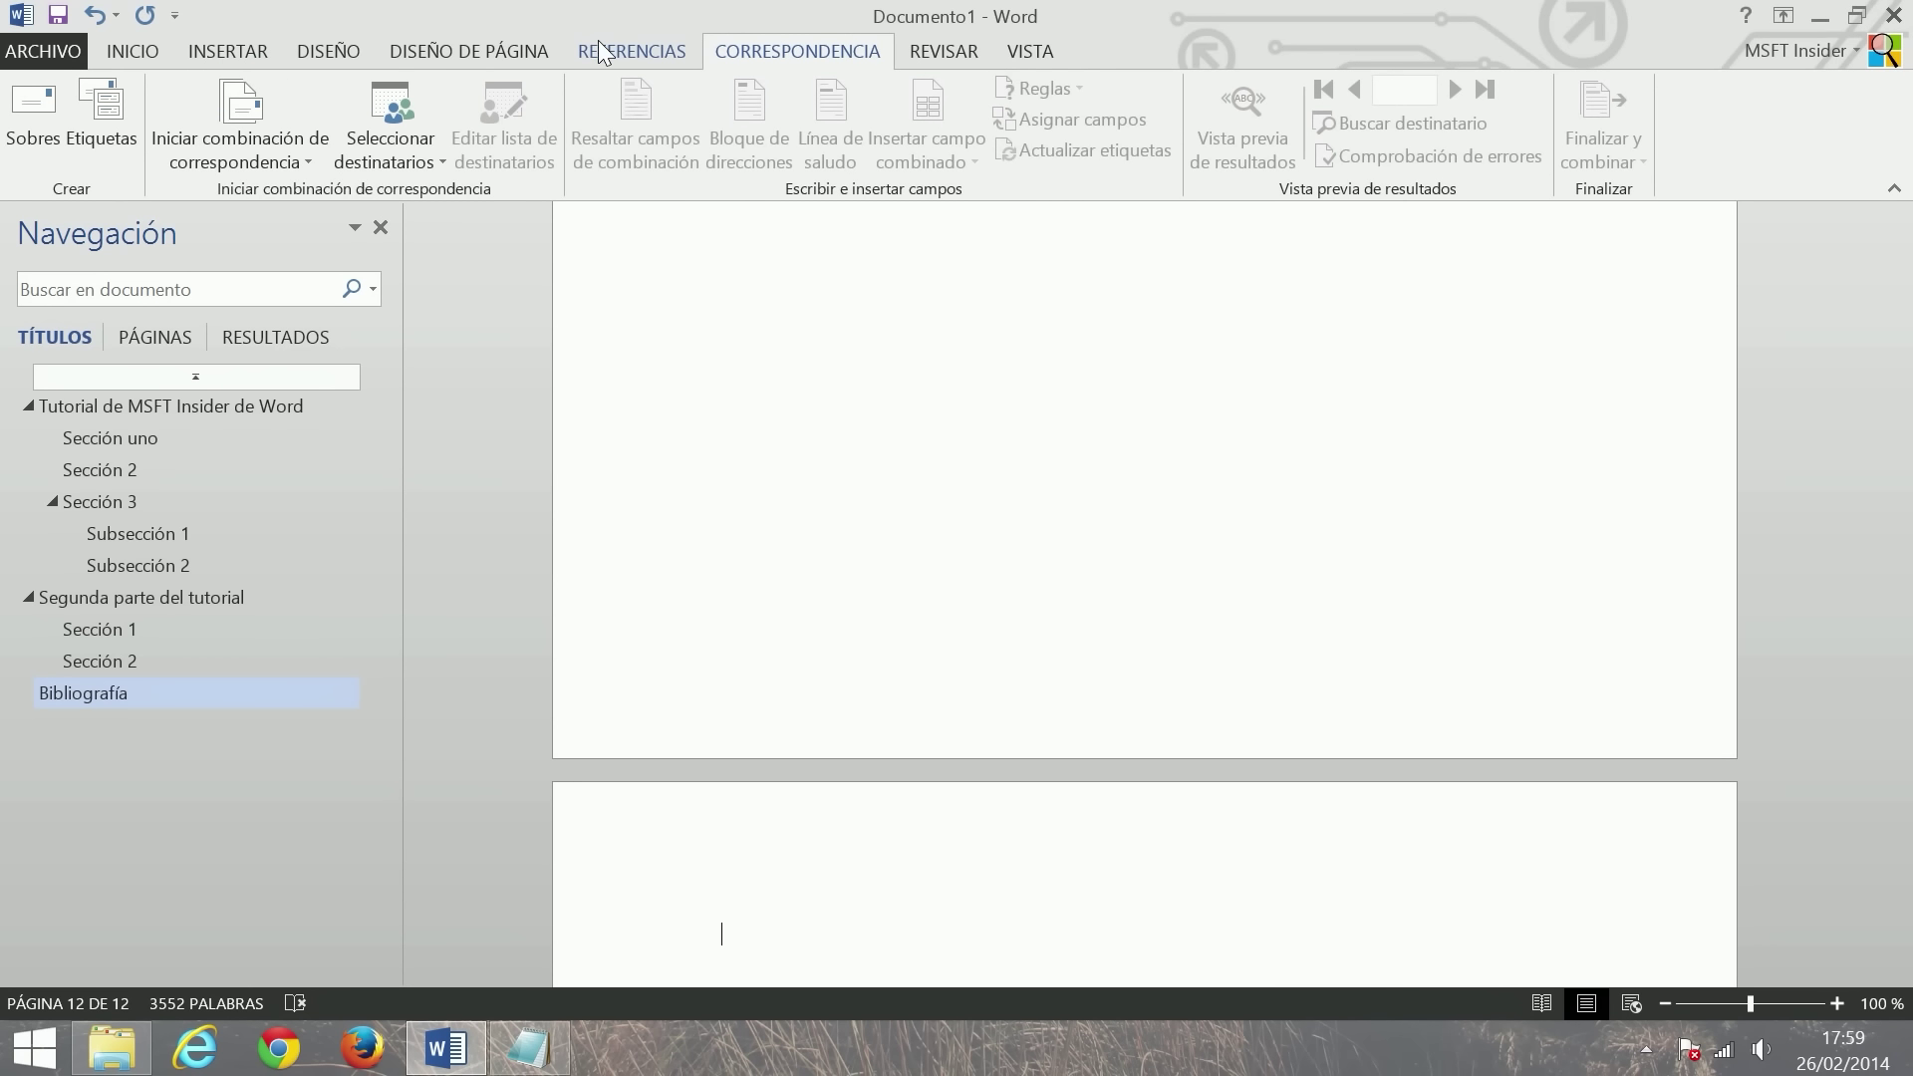
pyautogui.click(623, 50)
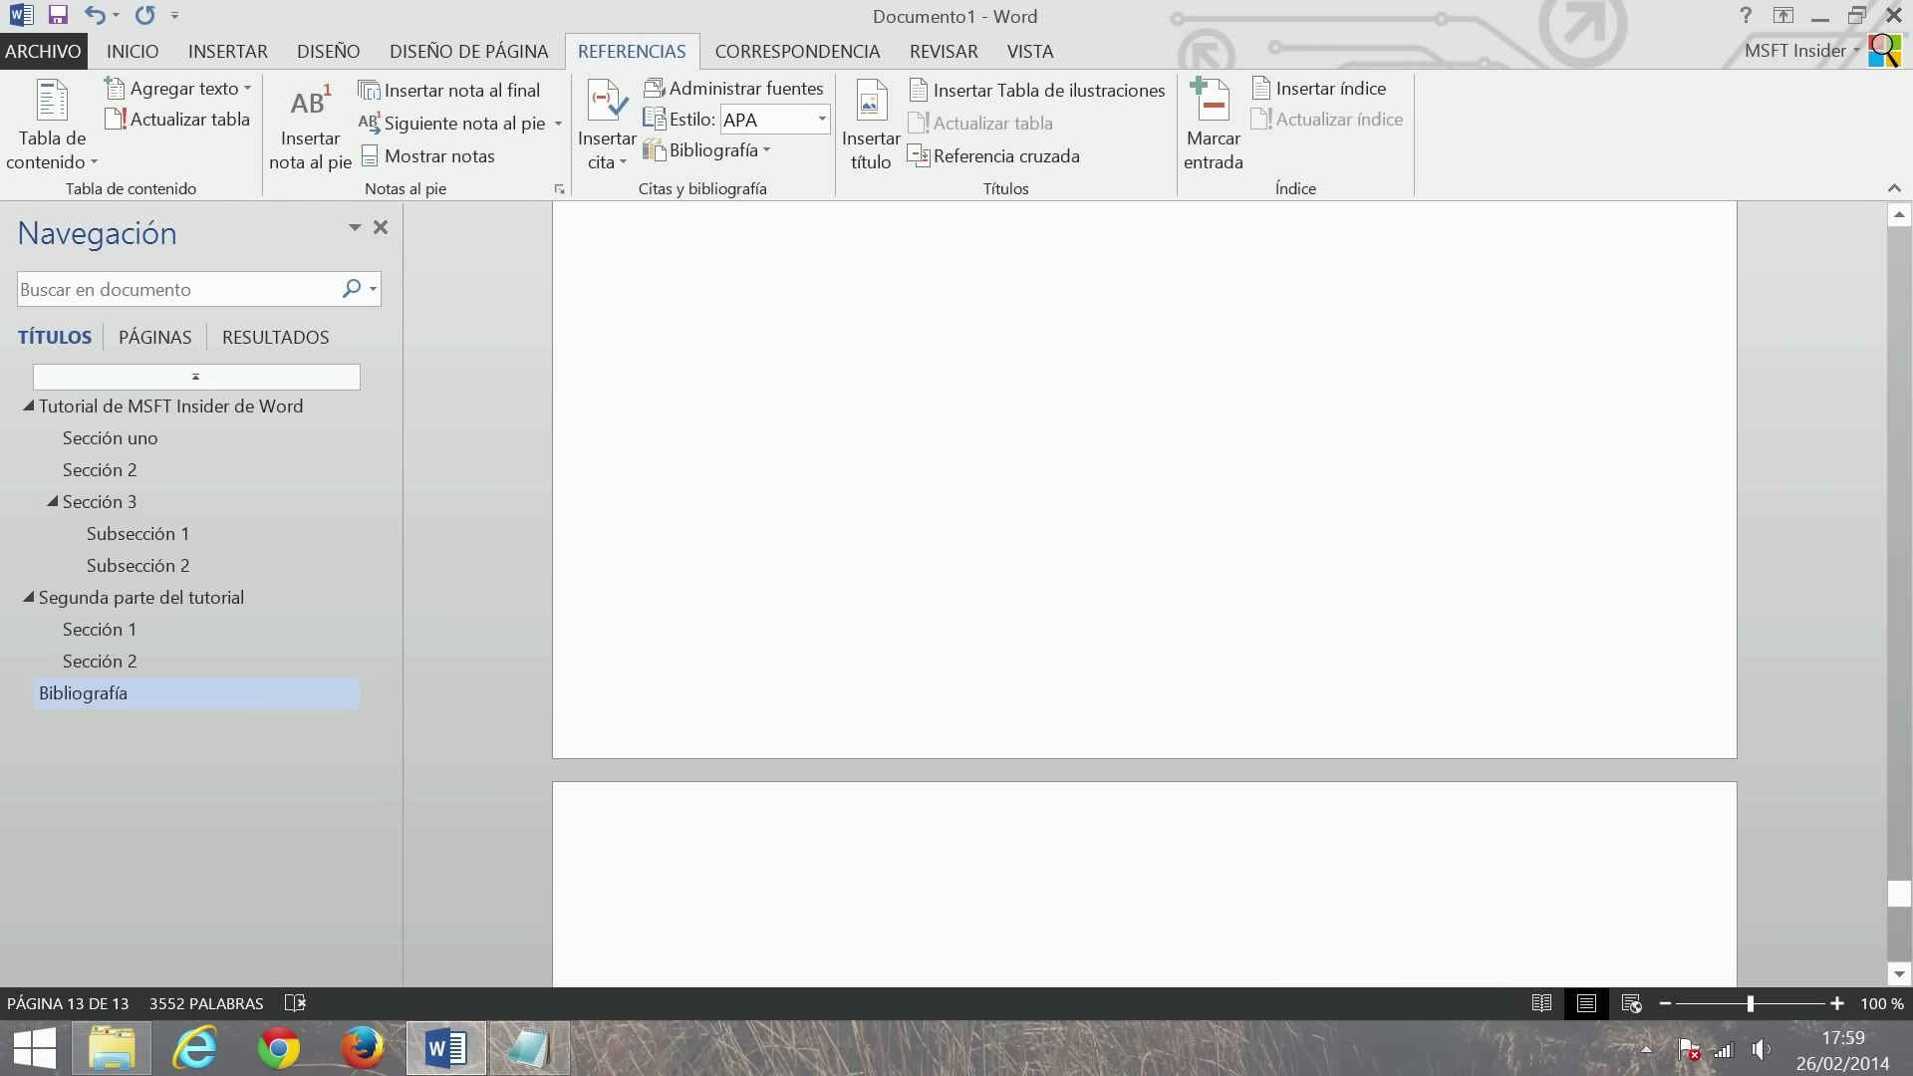
pyautogui.click(1049, 90)
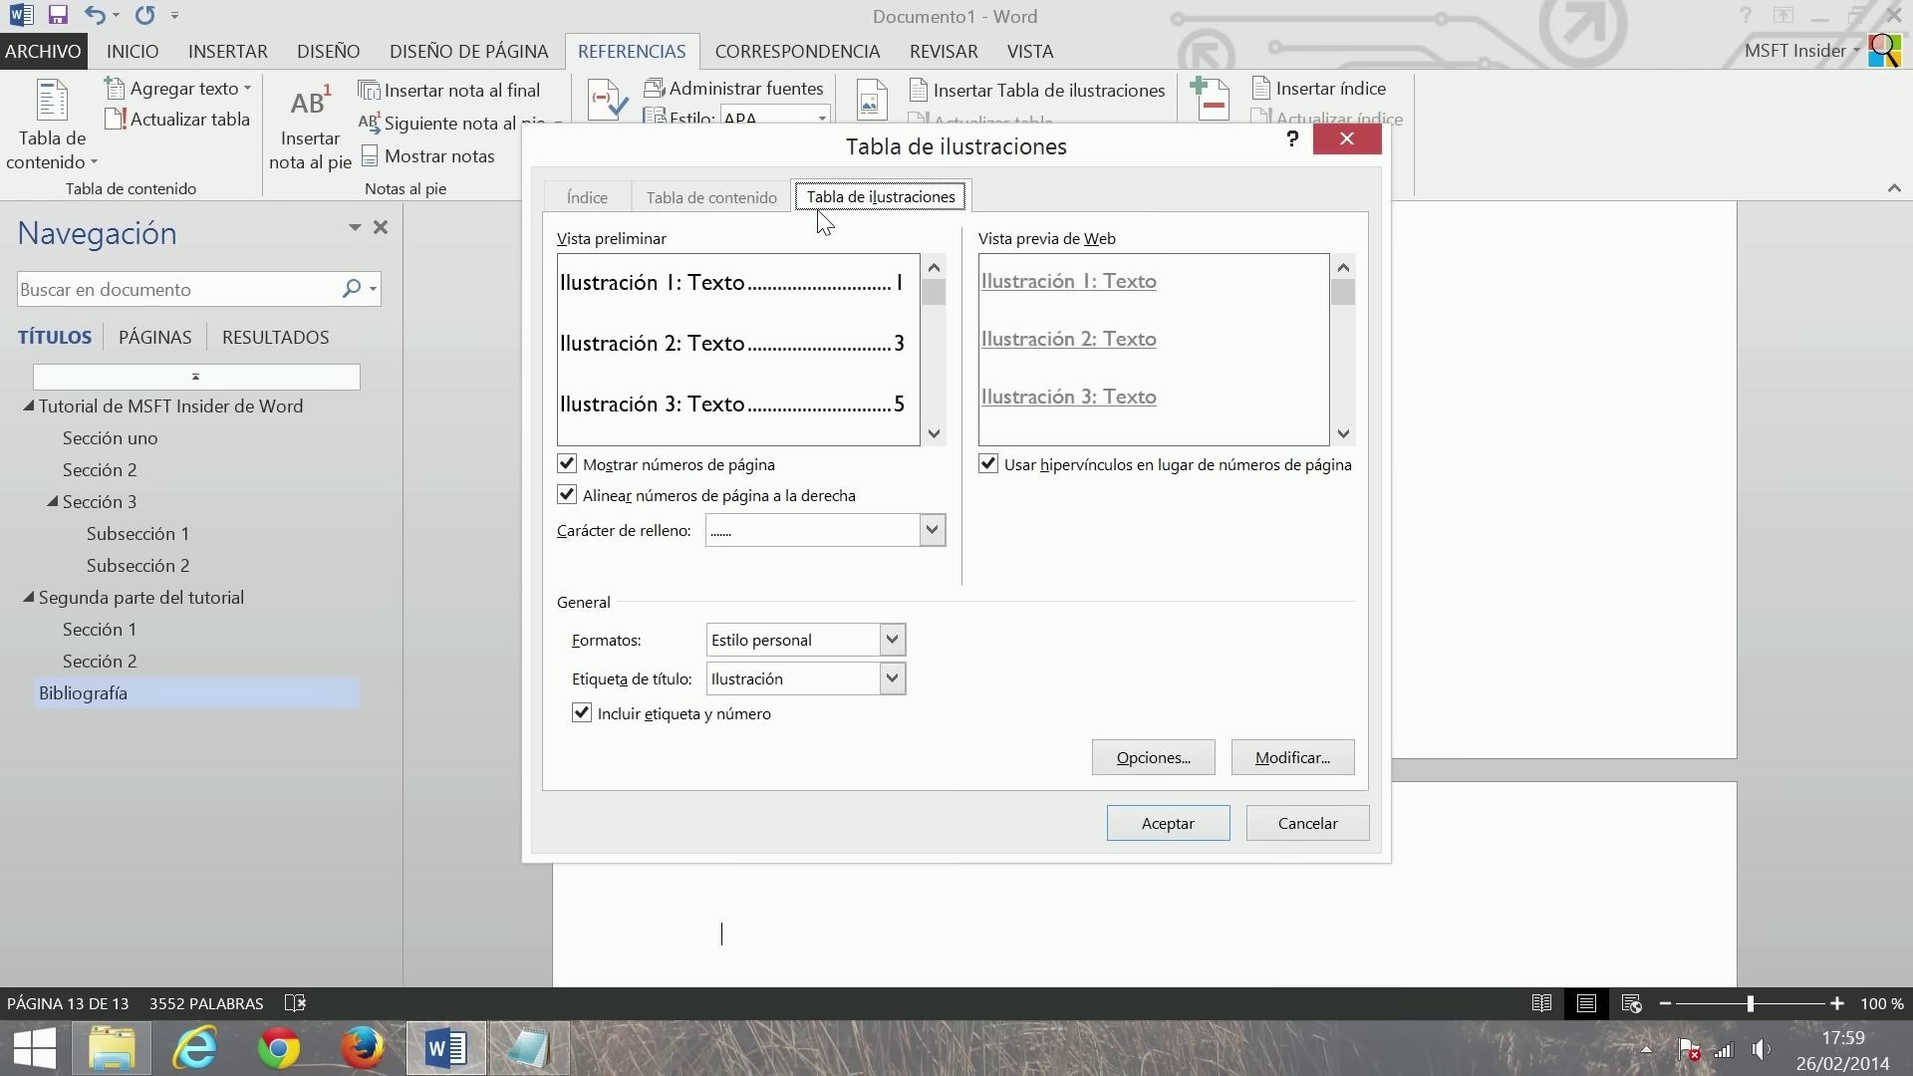
# - Insert the table of illustrations listing 'Ilustración 1: Ciudad' and add an empty line above it
pyautogui.click(1163, 823)
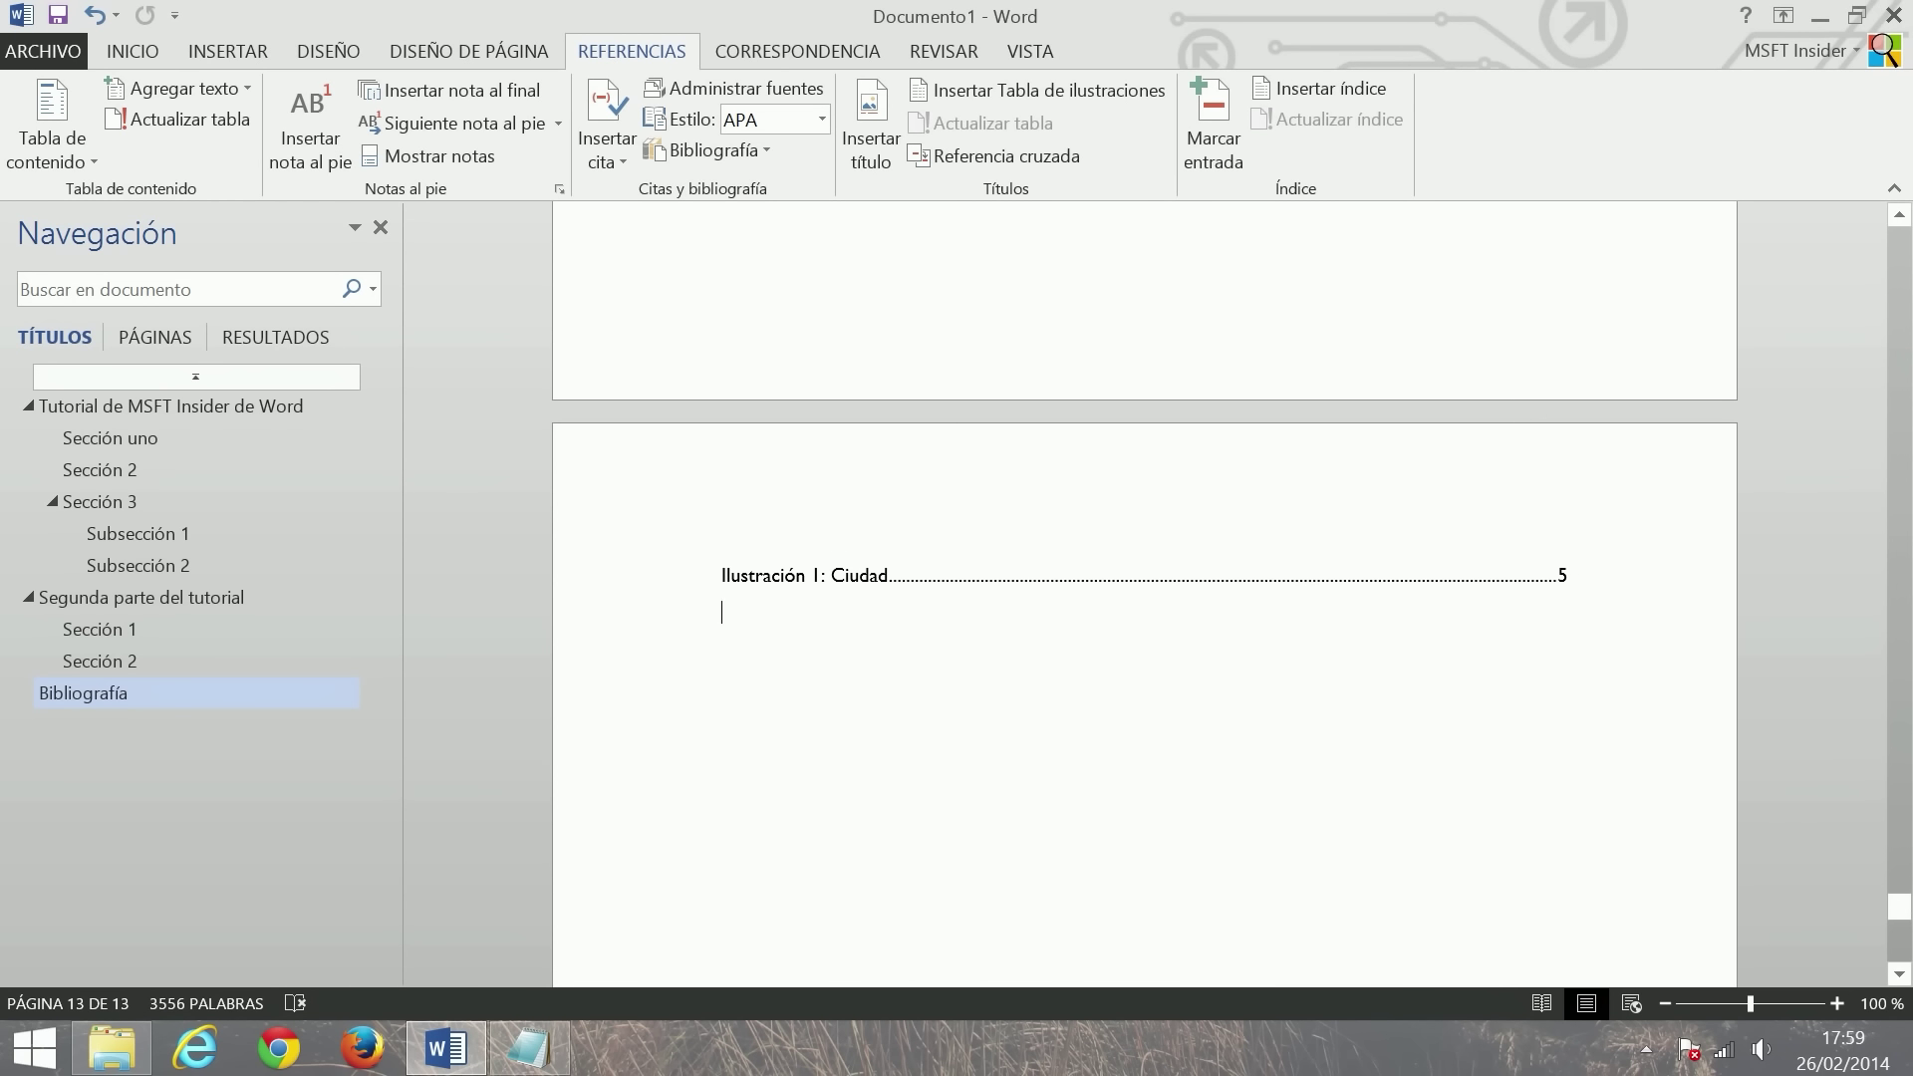
pyautogui.click(723, 574)
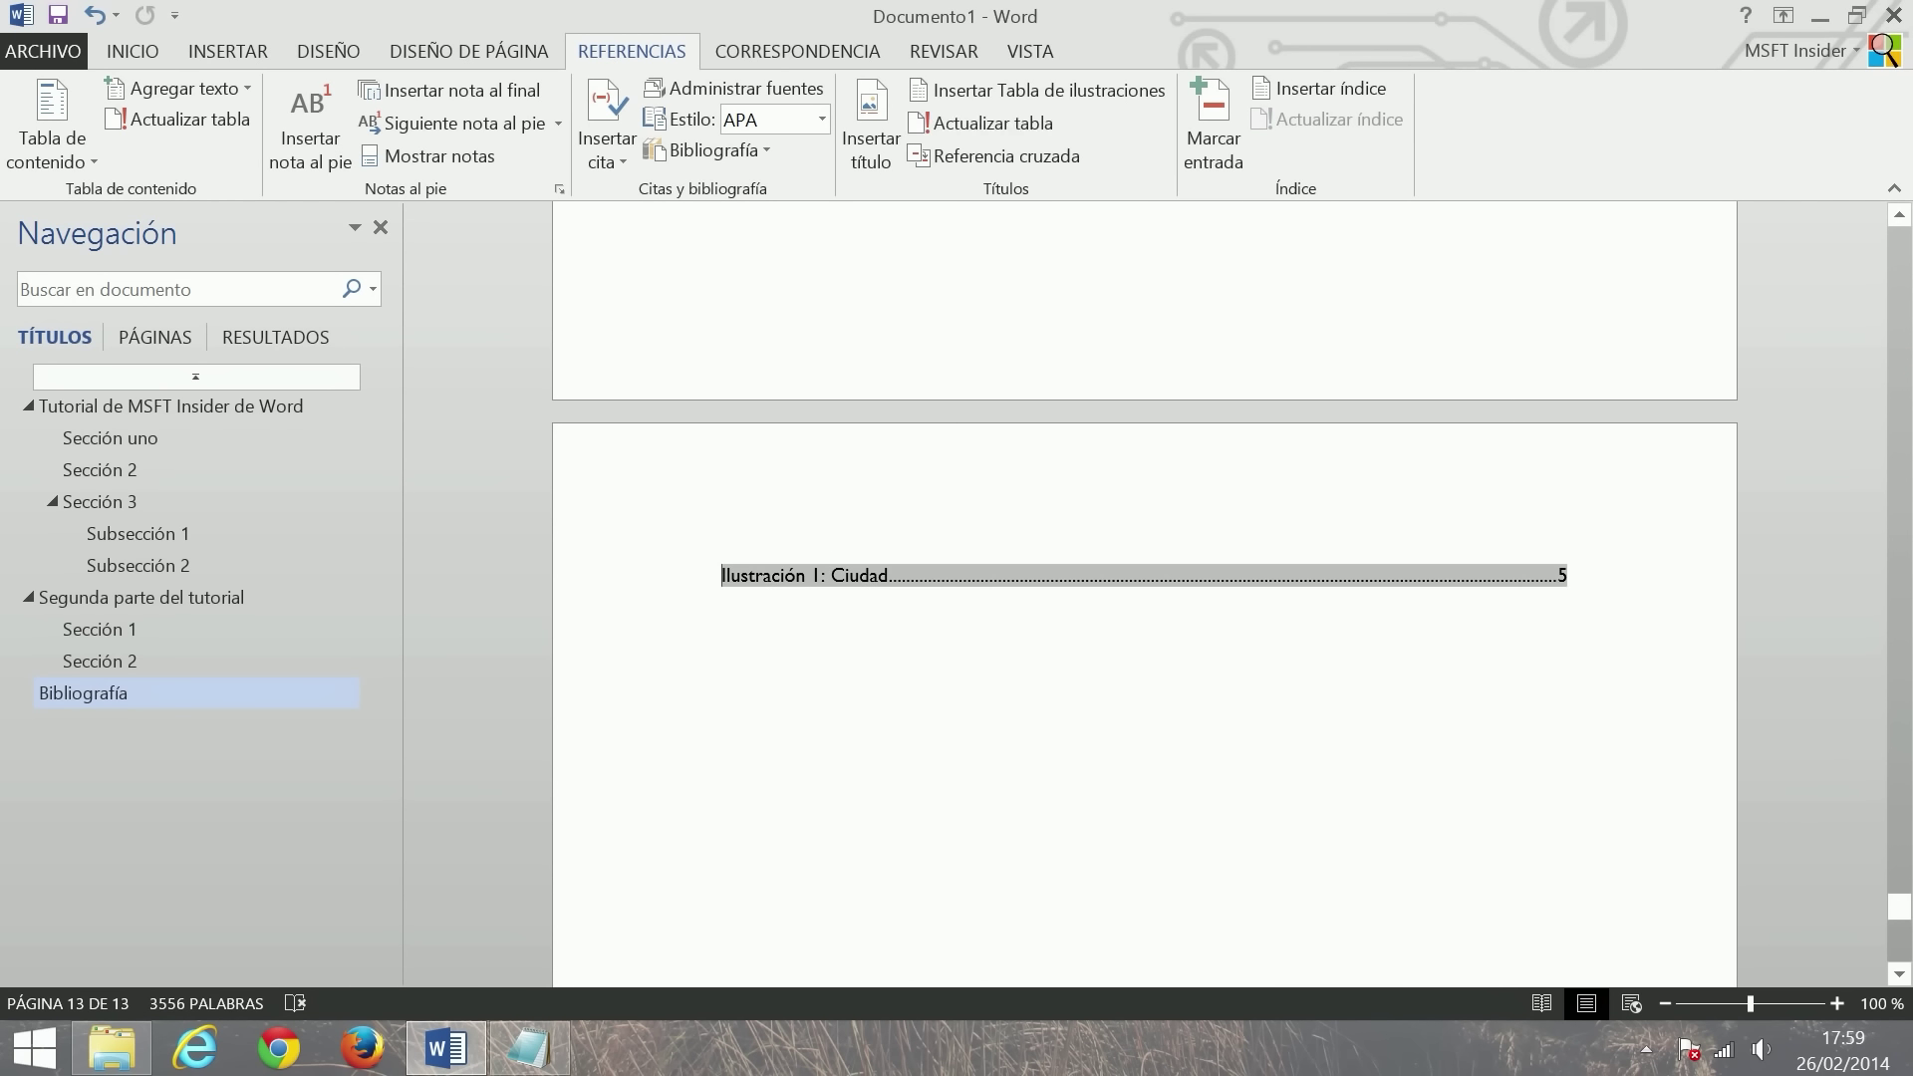
pyautogui.press('Return')
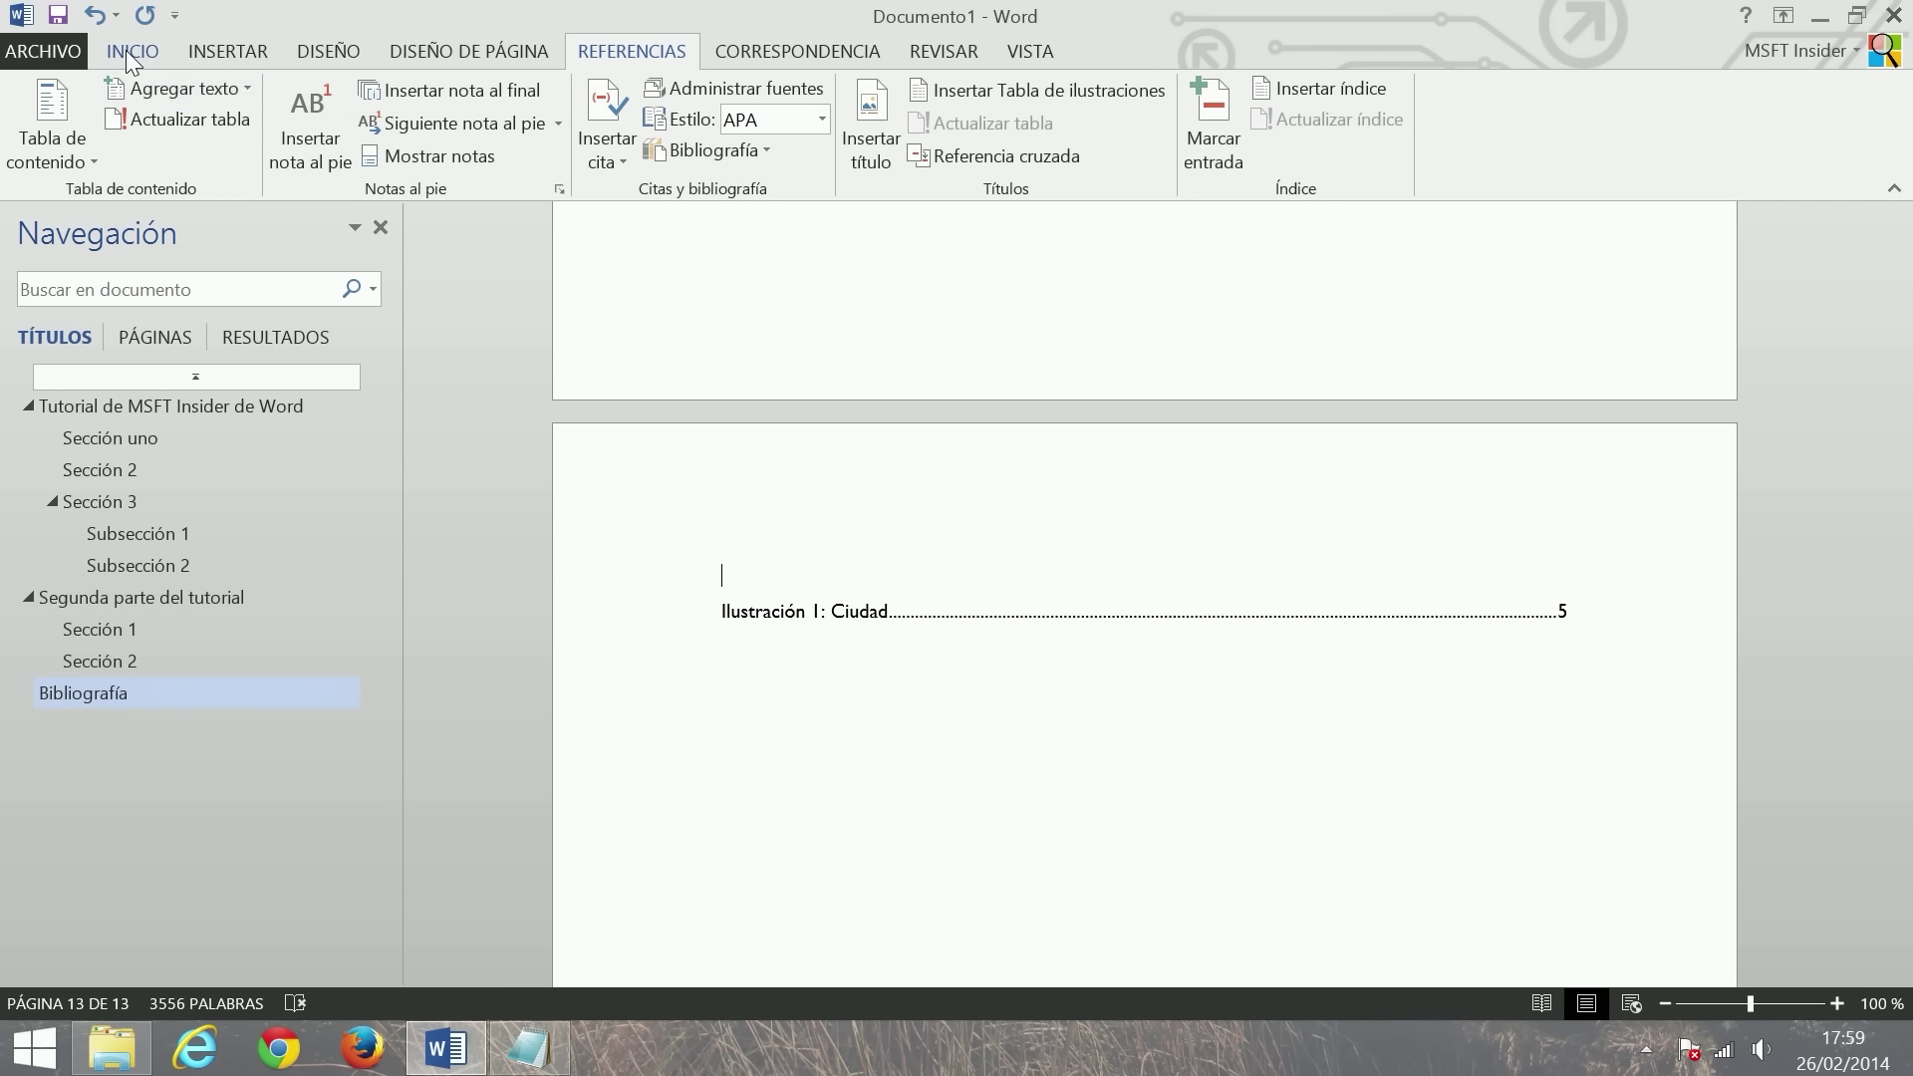
# - Style the empty line above the illustrations list as Título 1 and title it 'Tabla de ilustraciones'
pyautogui.click(132, 51)
pyautogui.click(1132, 100)
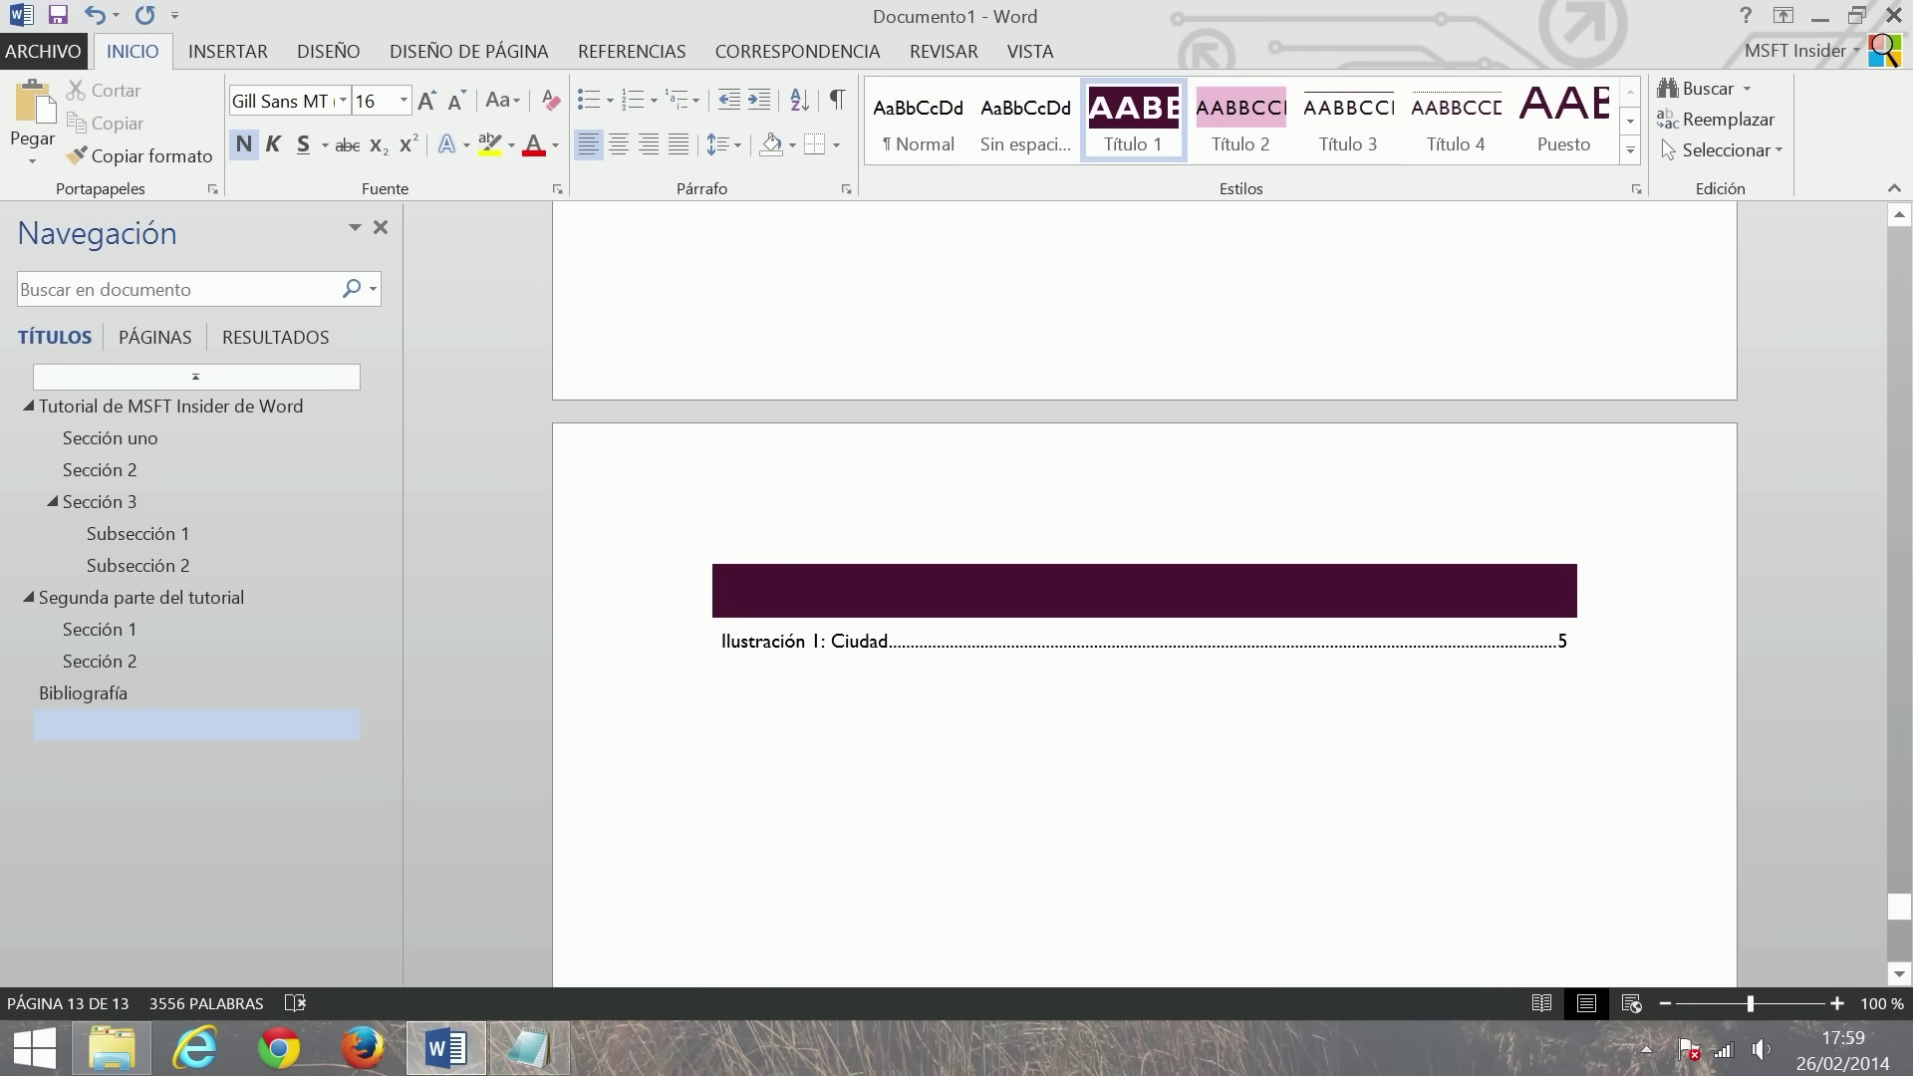
pyautogui.write('Tablas')
pyautogui.press('BackSpace')
pyautogui.write('d')
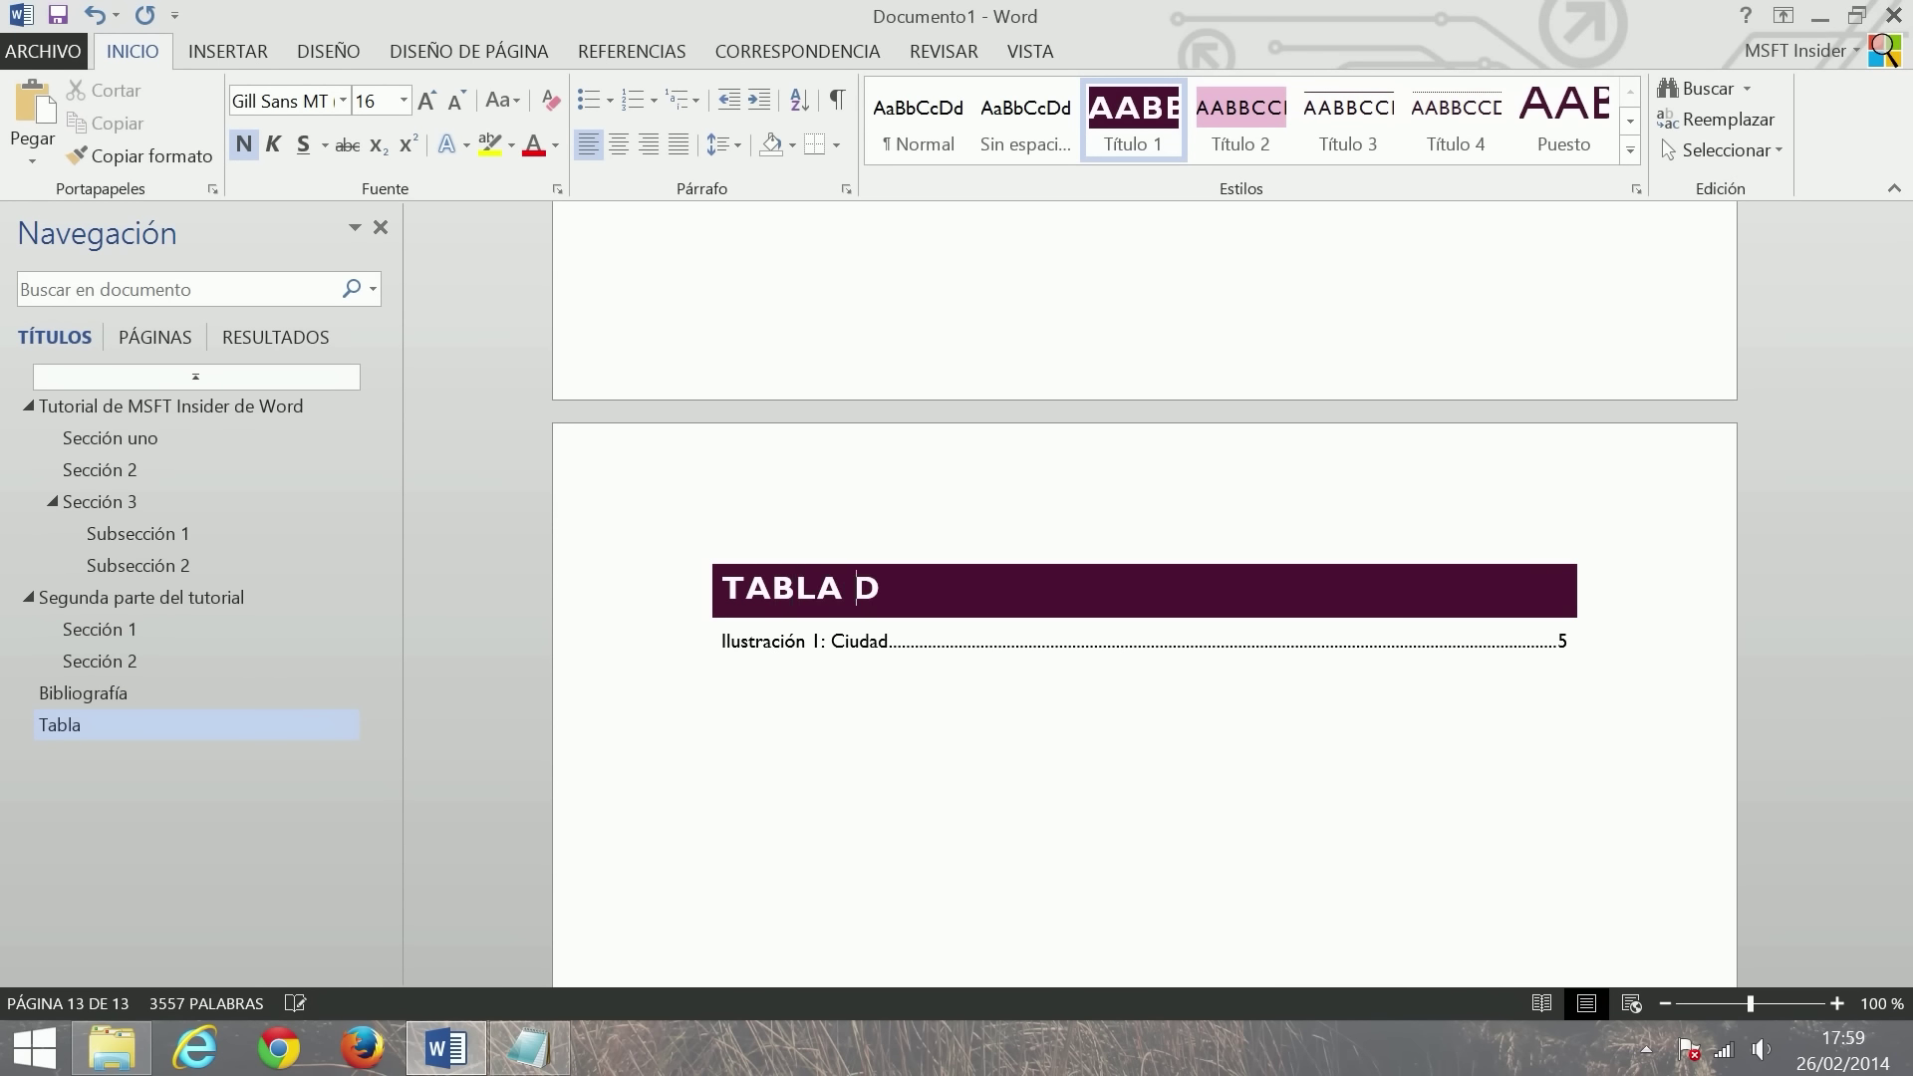
pyautogui.write('e iustrac')
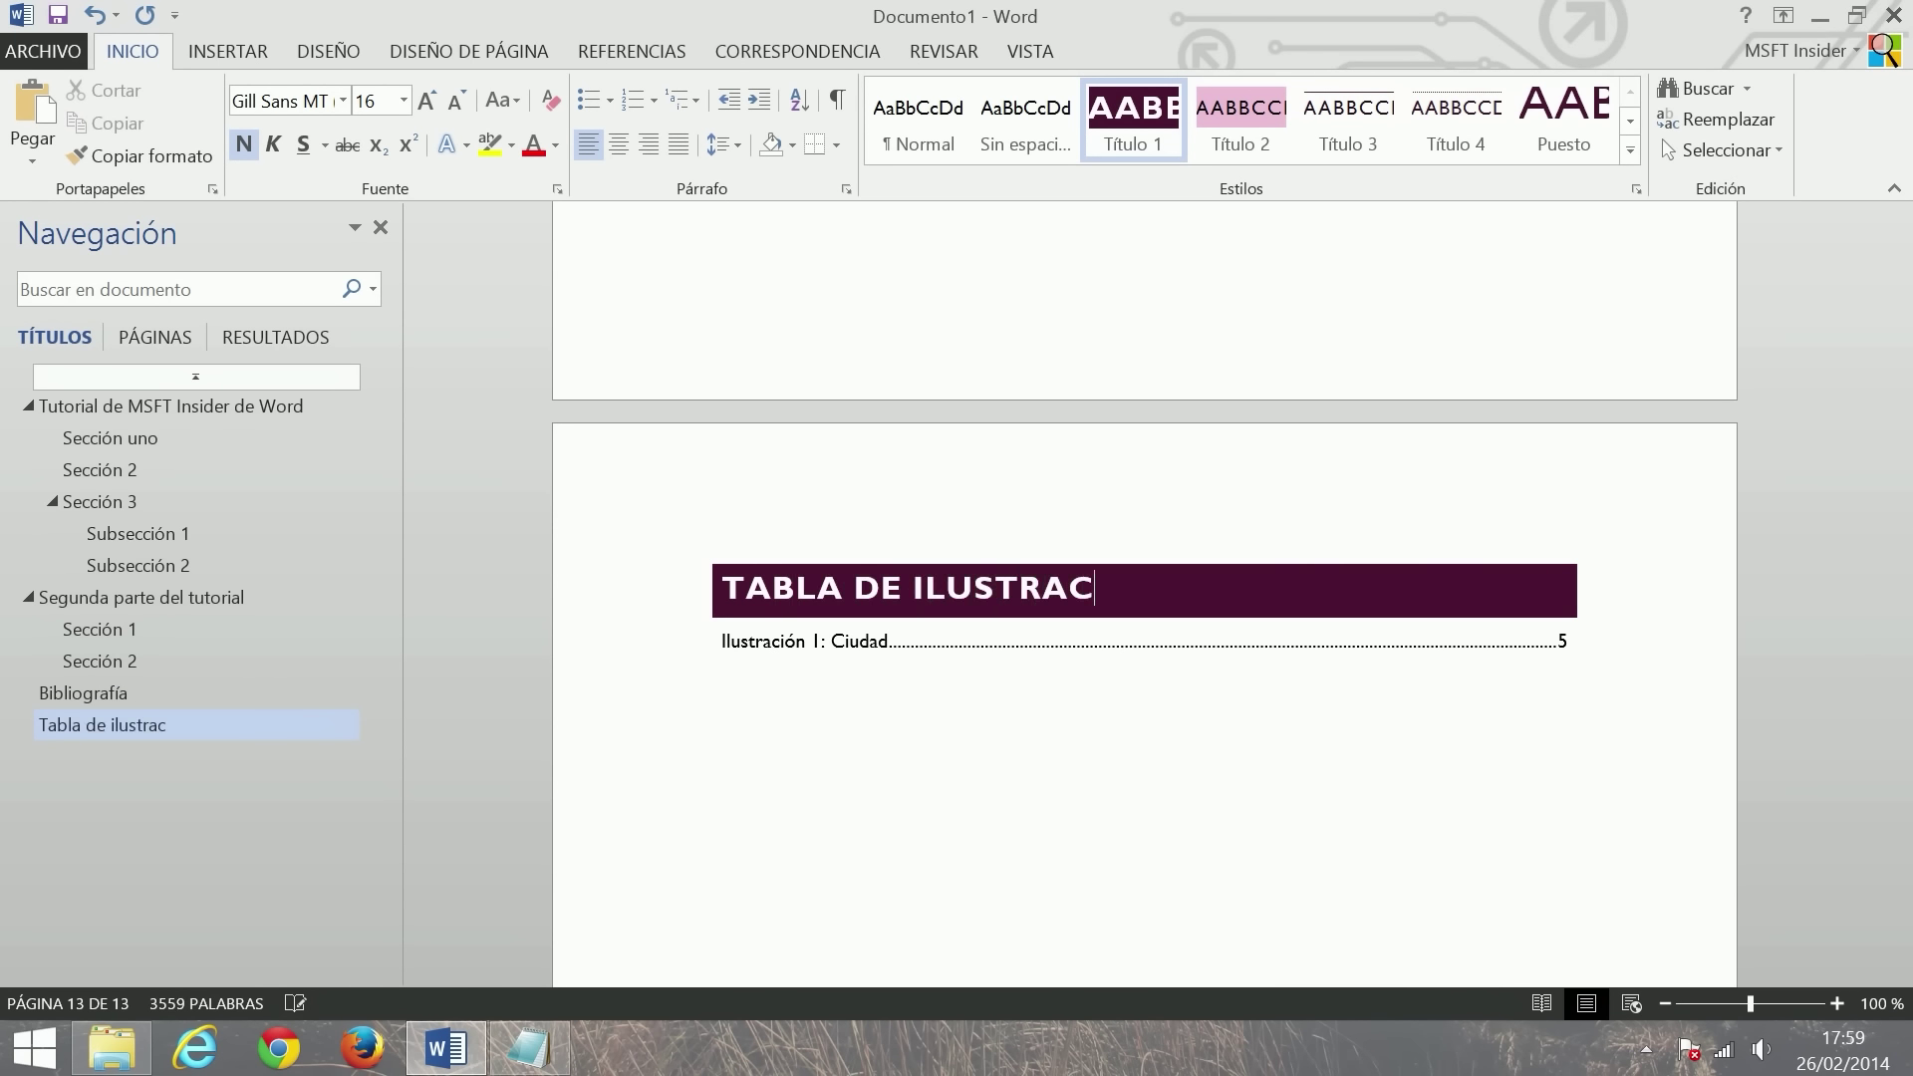
pyautogui.write('iones')
pyautogui.click(997, 686)
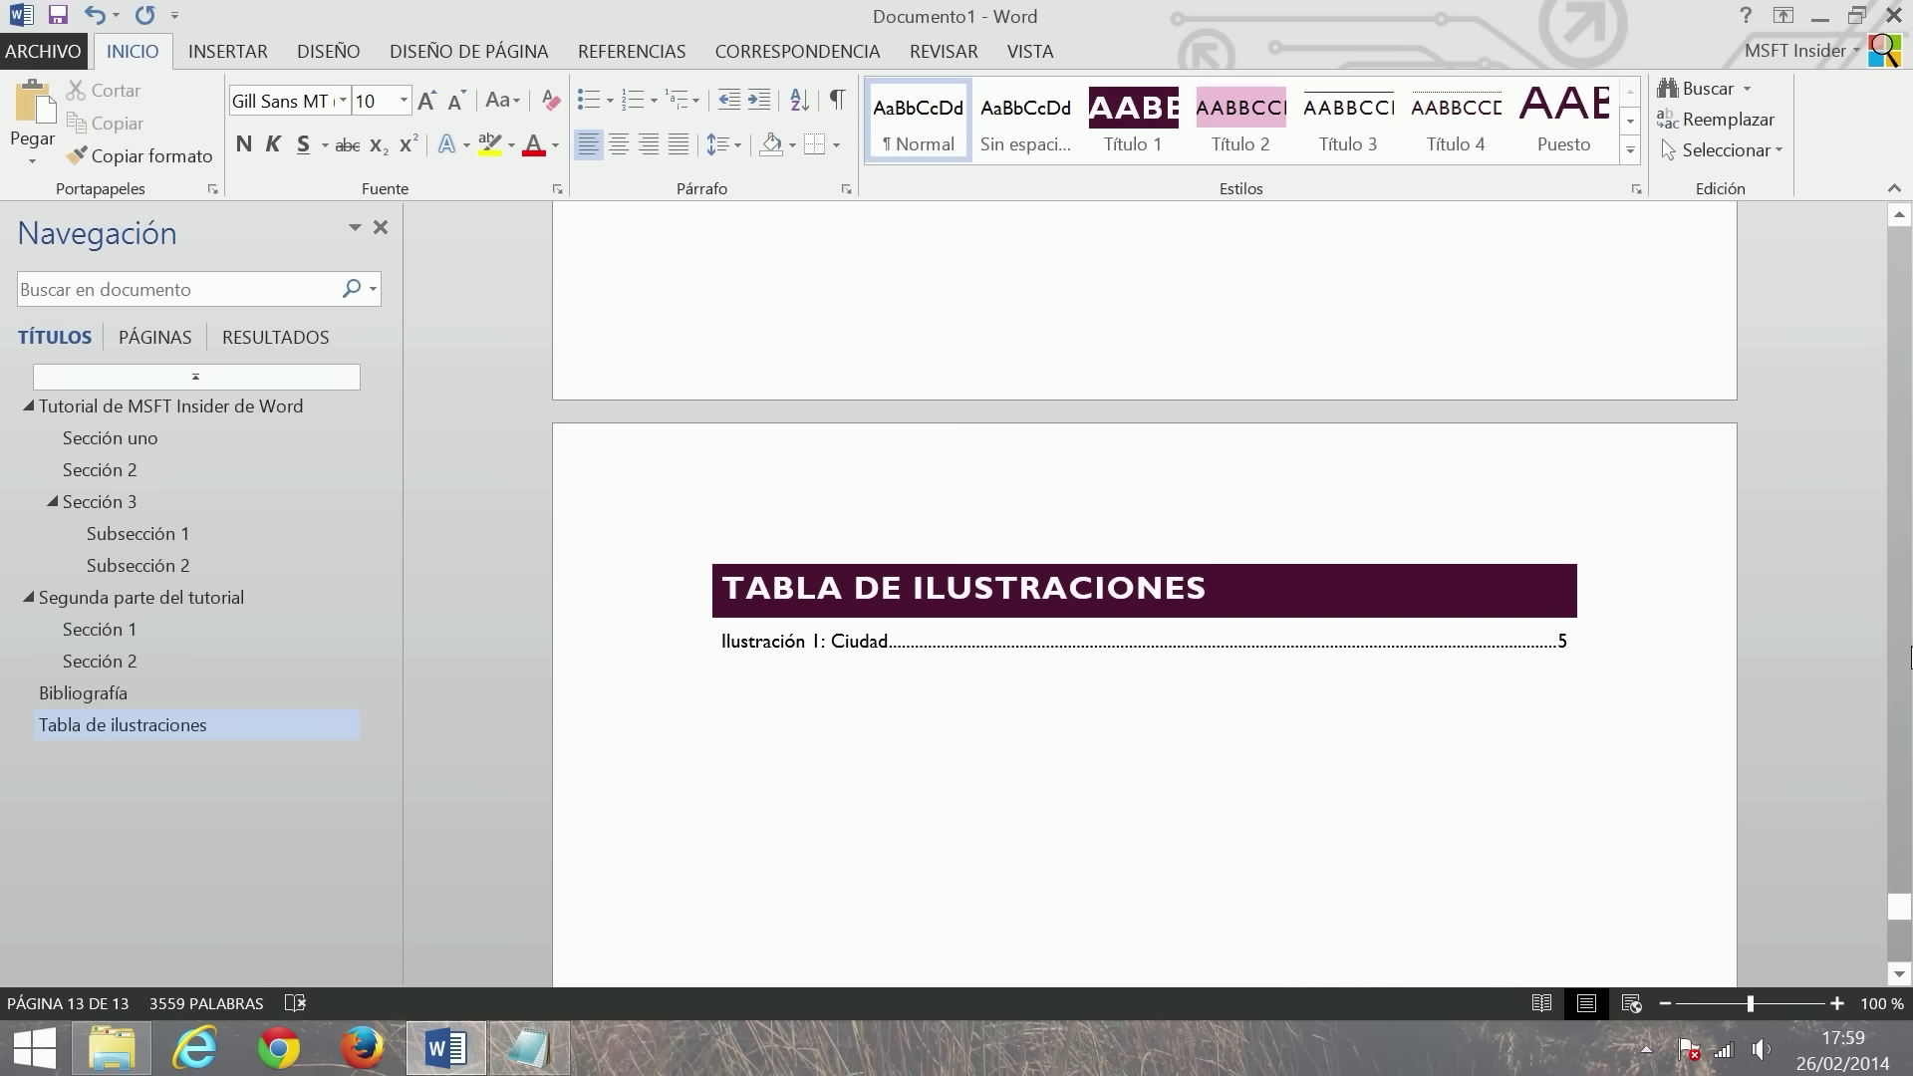
pyautogui.moveTo(1896, 887); pyautogui.dragTo(1888, 279)
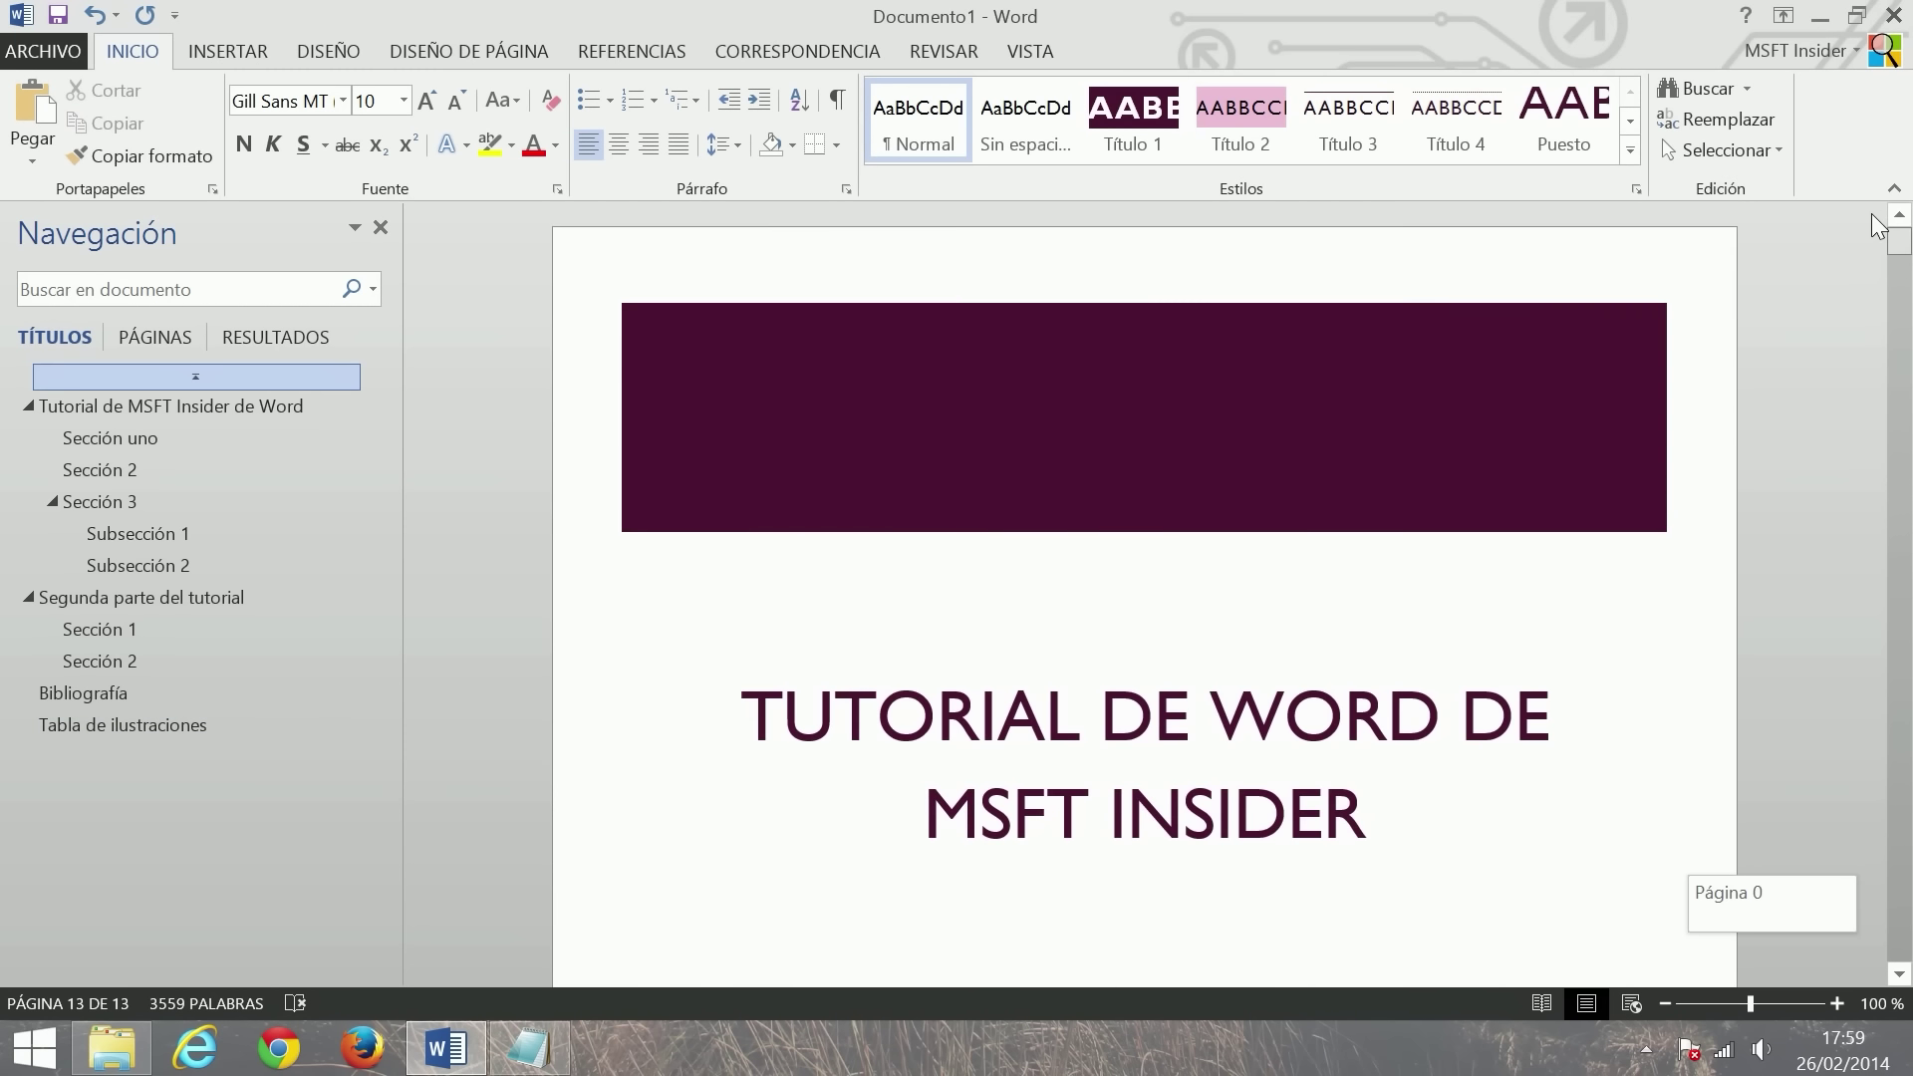
# - Apply a plain, unbanded style set from the DISEÑO gallery, then bring up the Colores list
pyautogui.click(201, 47)
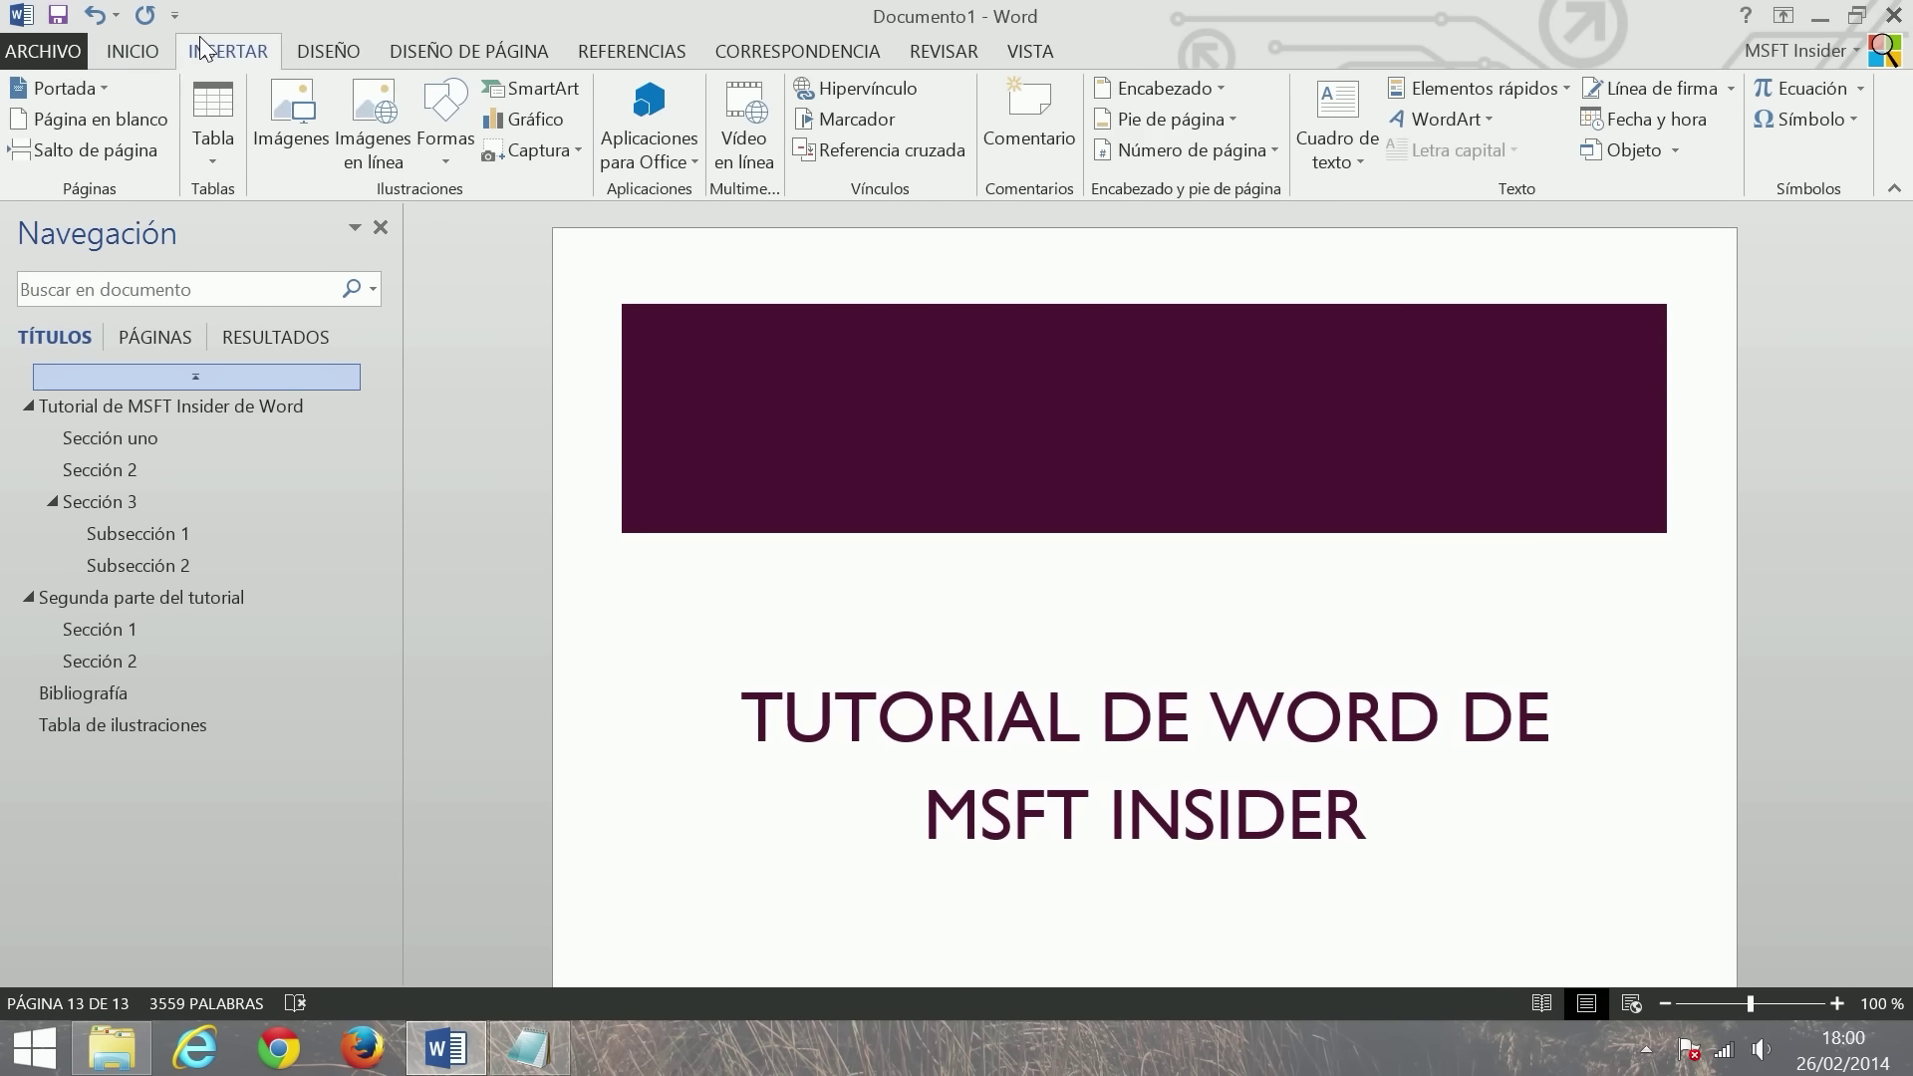
pyautogui.click(337, 44)
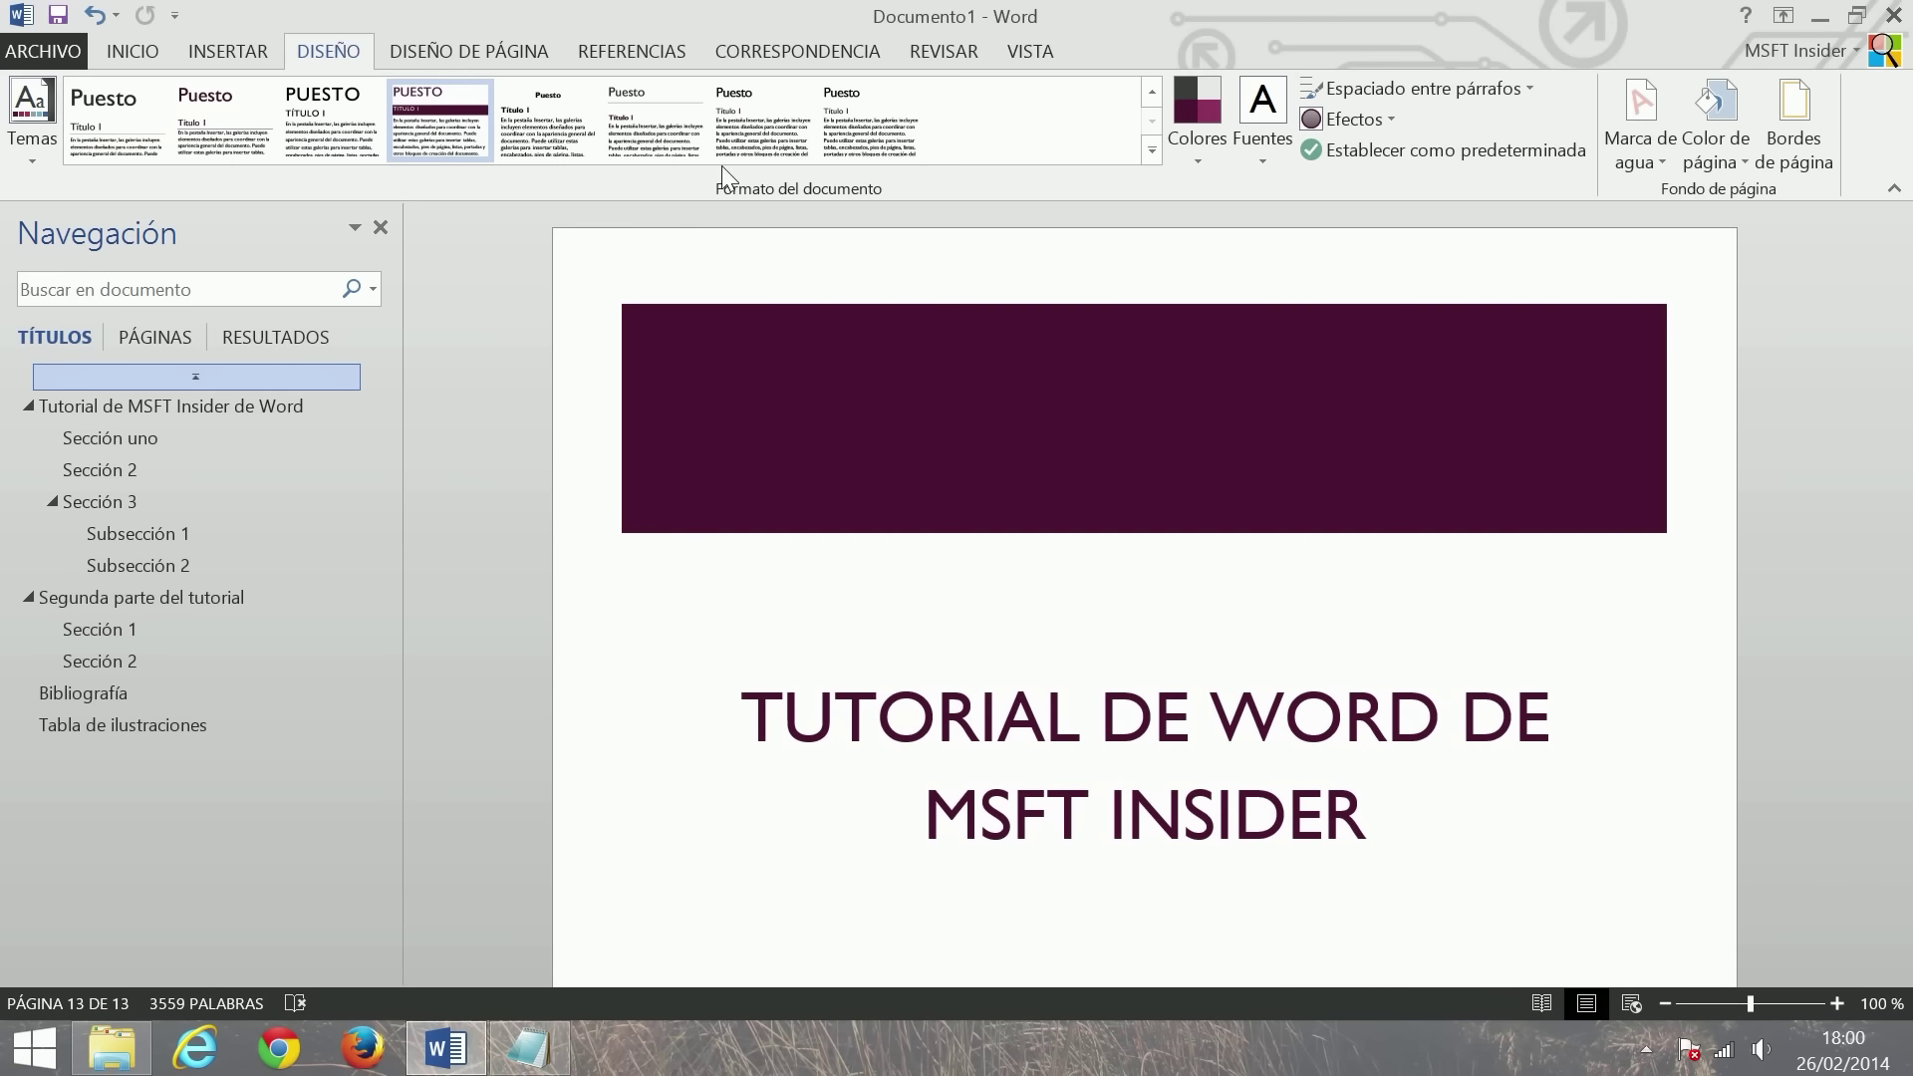
pyautogui.scroll(-10, 530, 677)
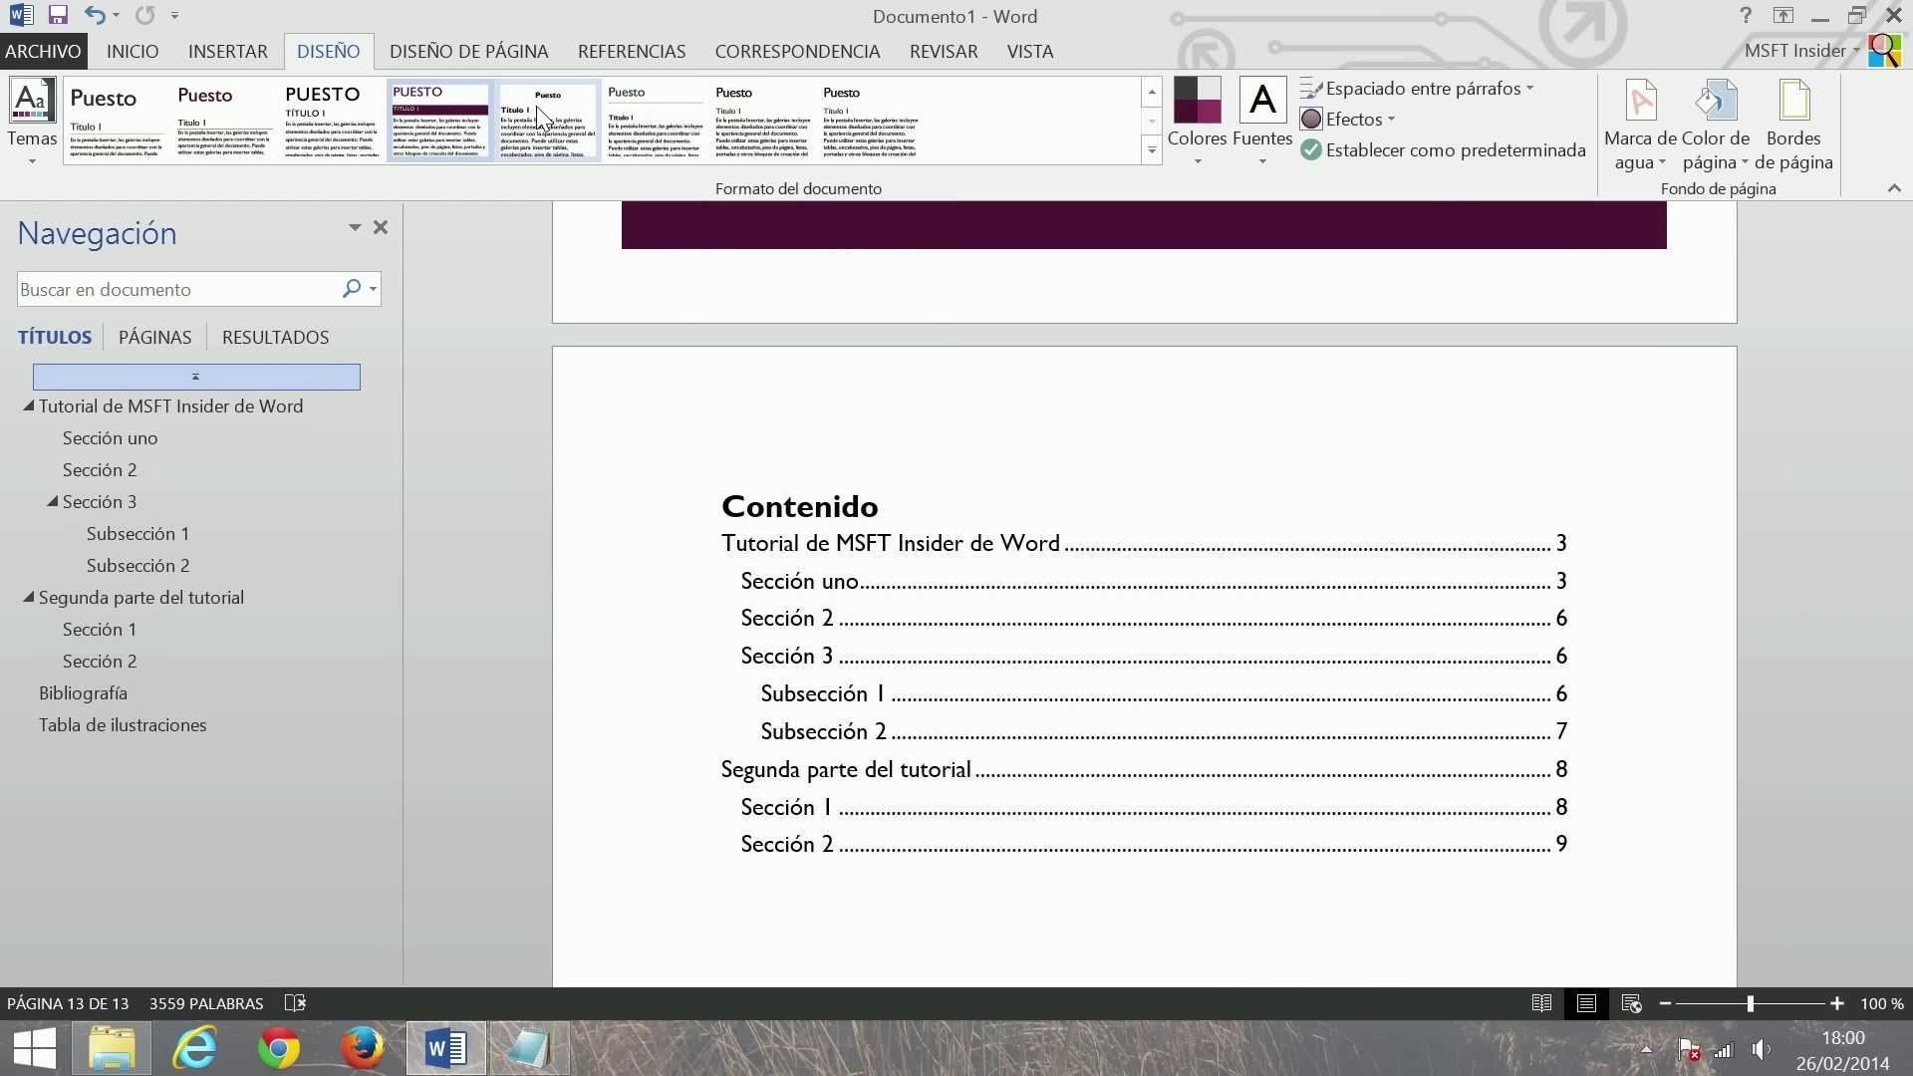
pyautogui.scroll(-3, 524, 540)
pyautogui.scroll(-7, 524, 540)
pyautogui.scroll(-5, 524, 540)
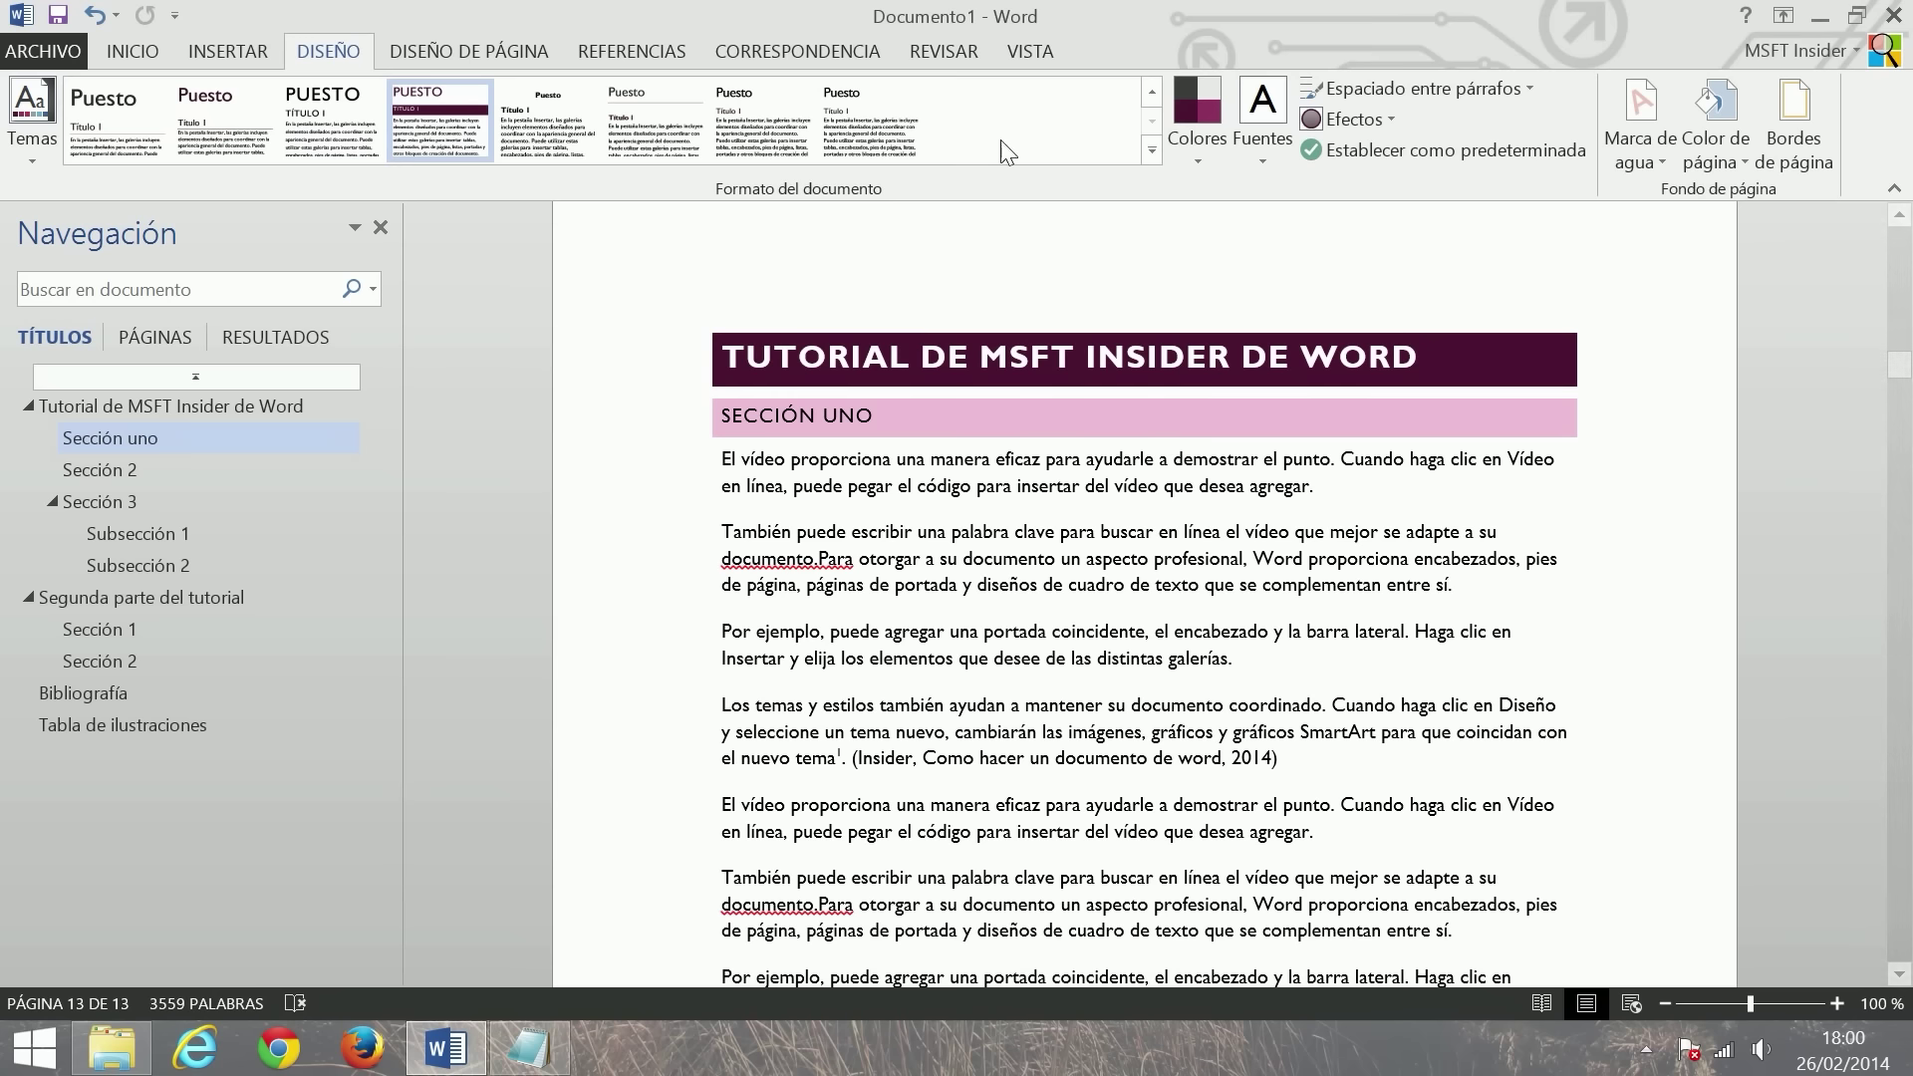
pyautogui.click(1152, 149)
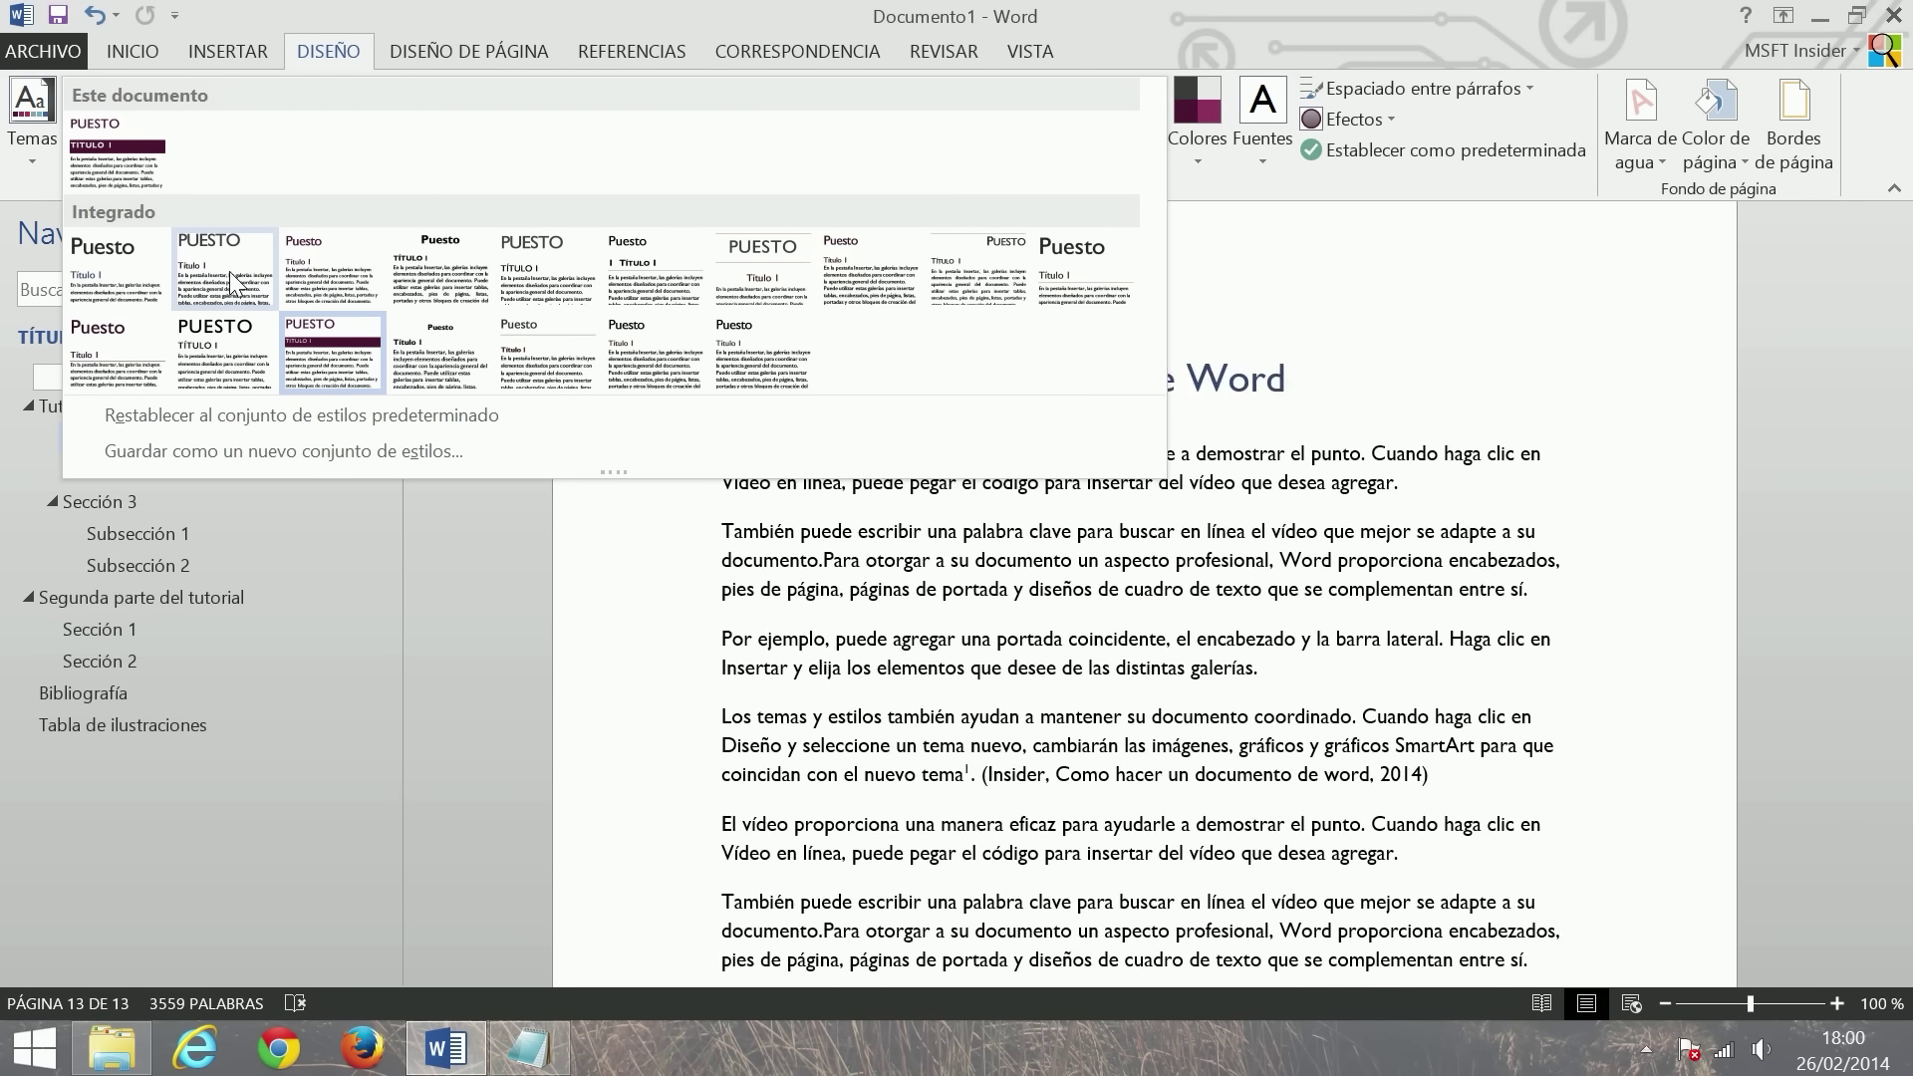
pyautogui.click(342, 276)
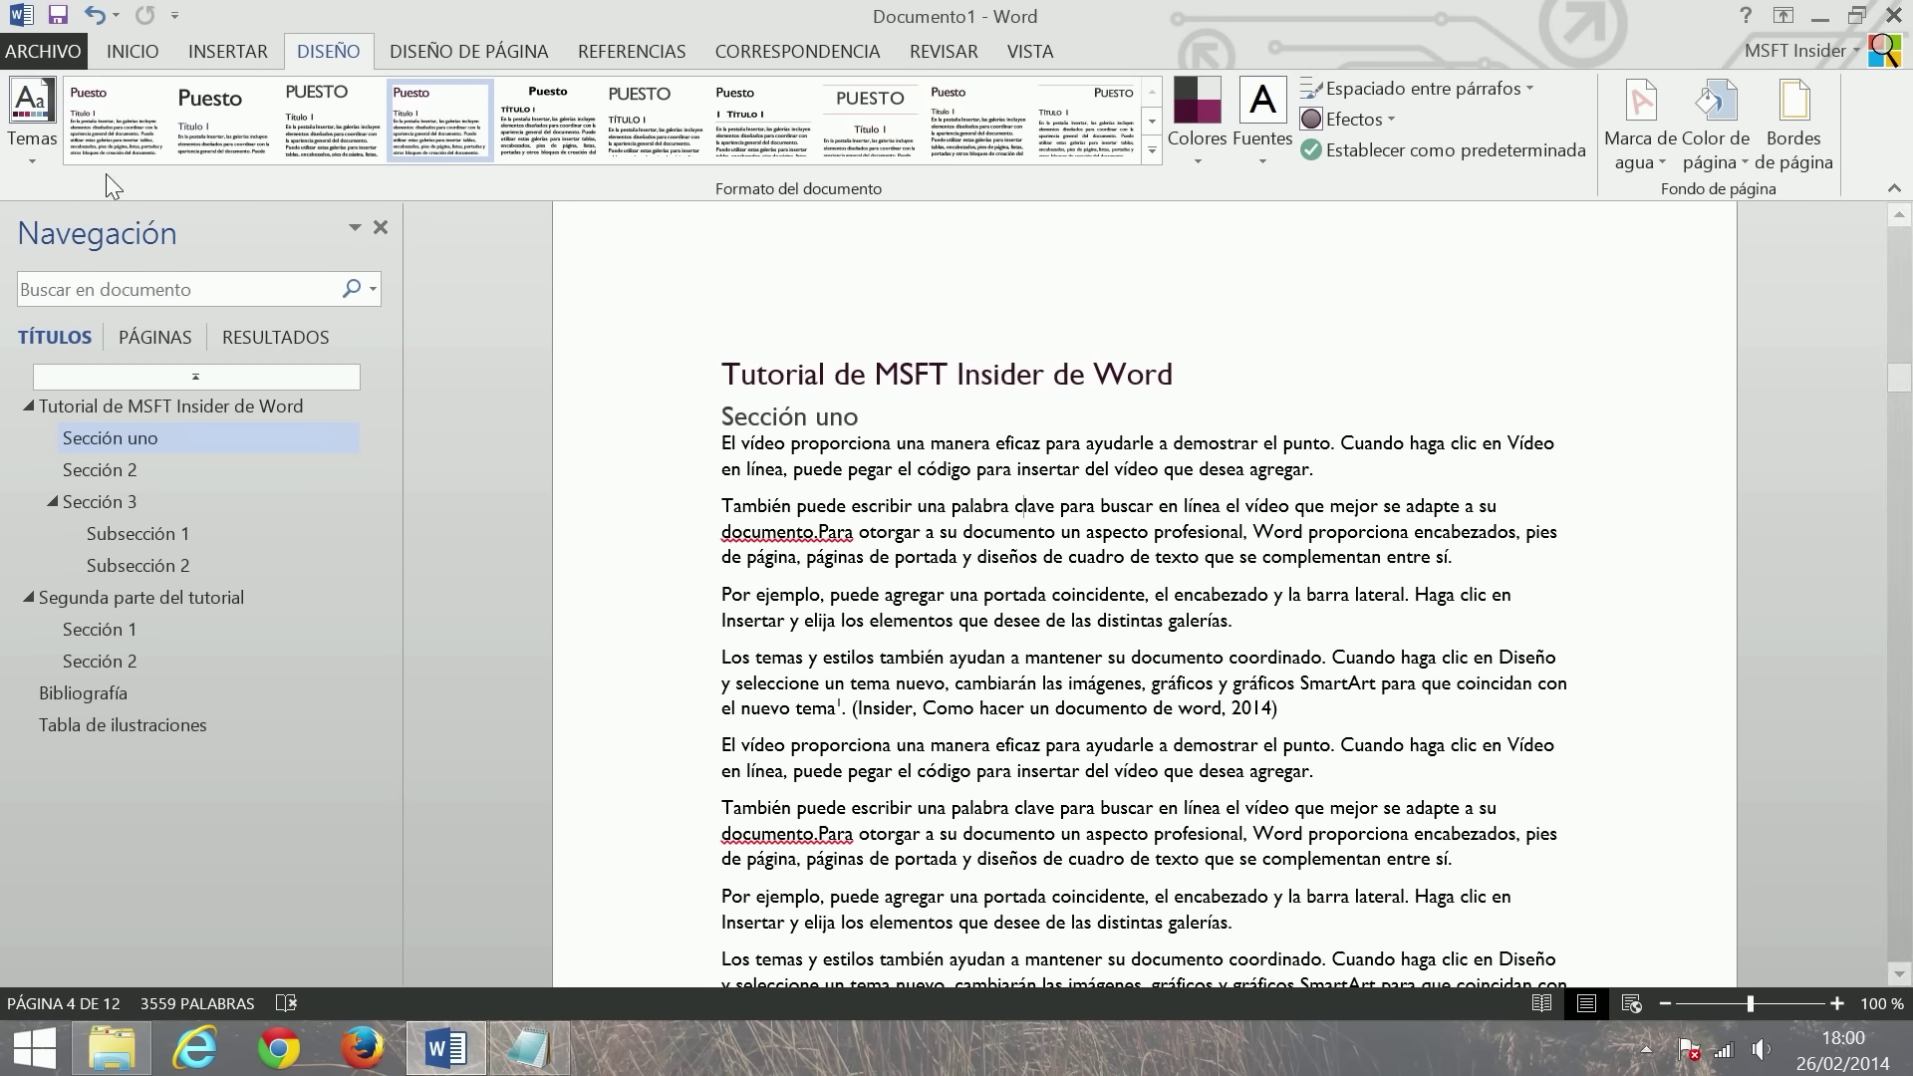
pyautogui.click(1216, 149)
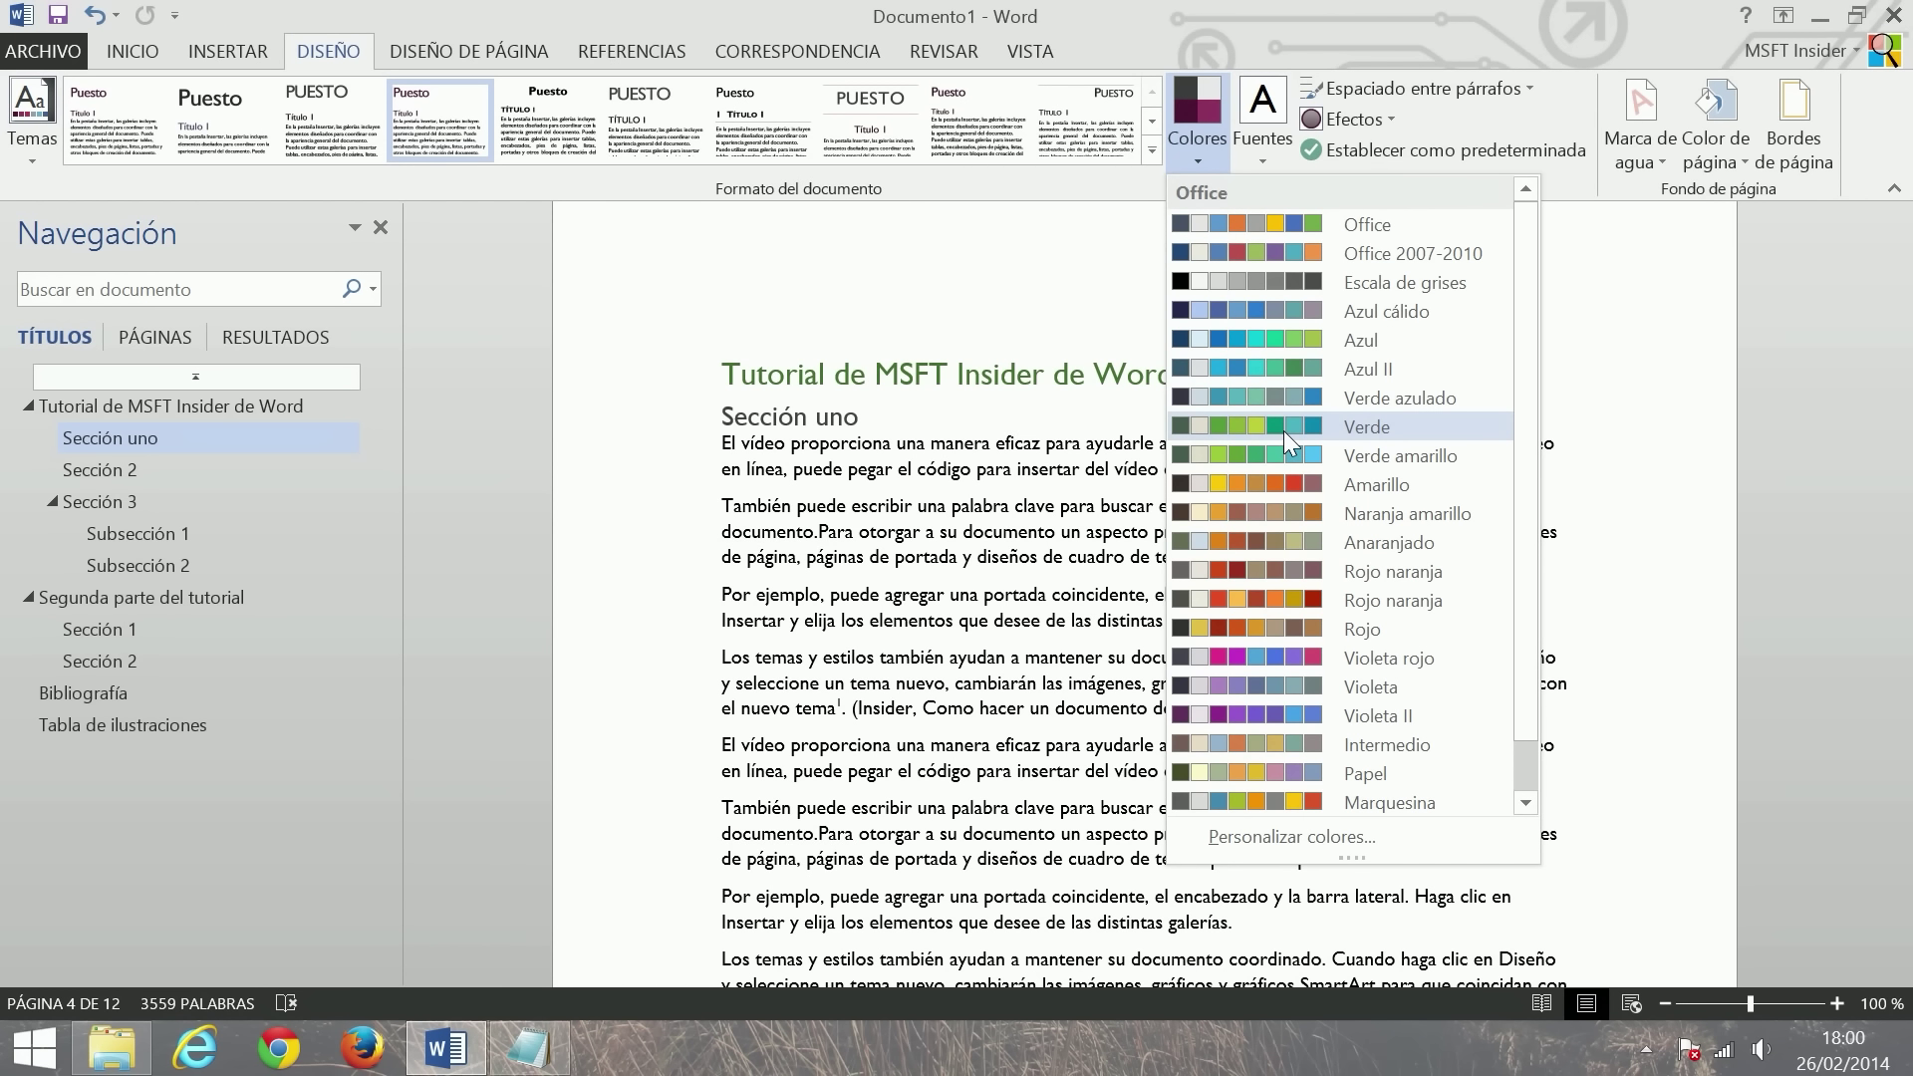
# - Apply the Verde colour scheme and check the green cover page
pyautogui.click(1325, 426)
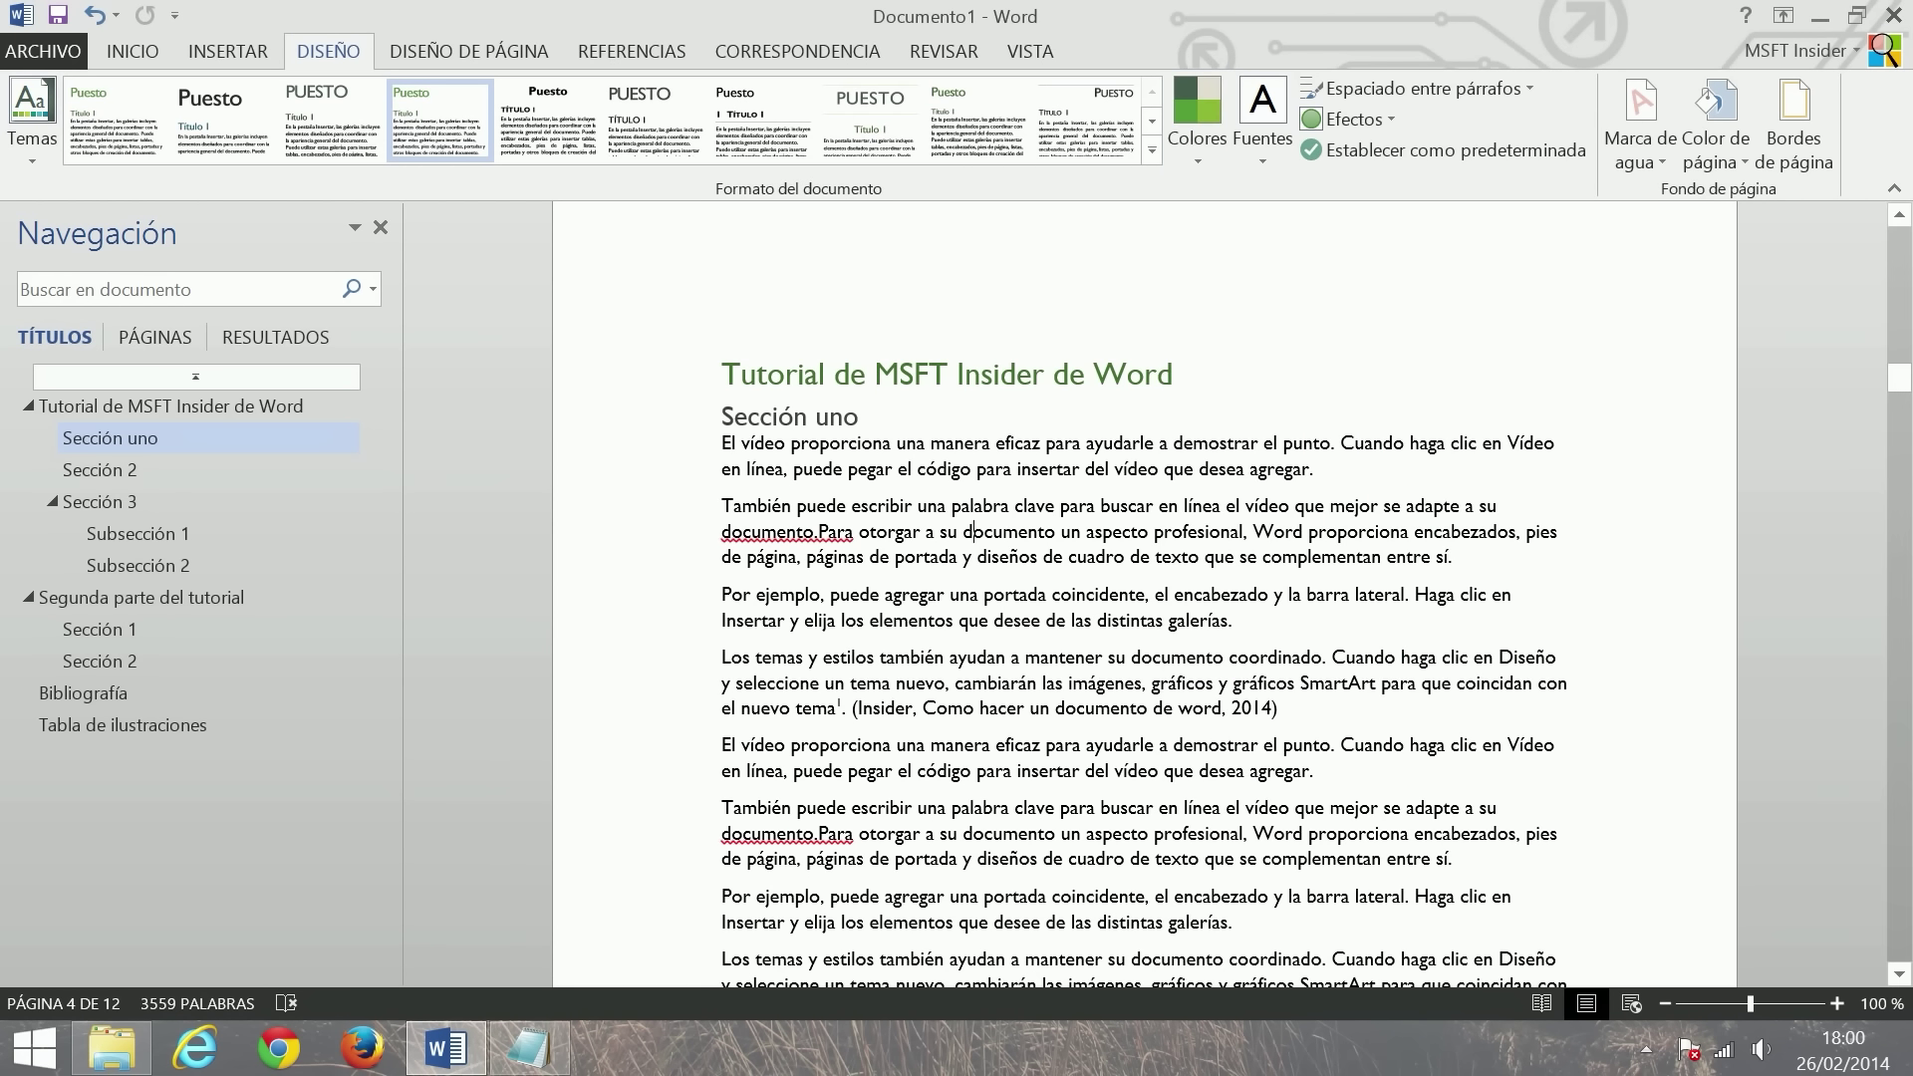
pyautogui.scroll(5, 971, 738)
pyautogui.scroll(10, 972, 737)
pyautogui.scroll(8, 971, 738)
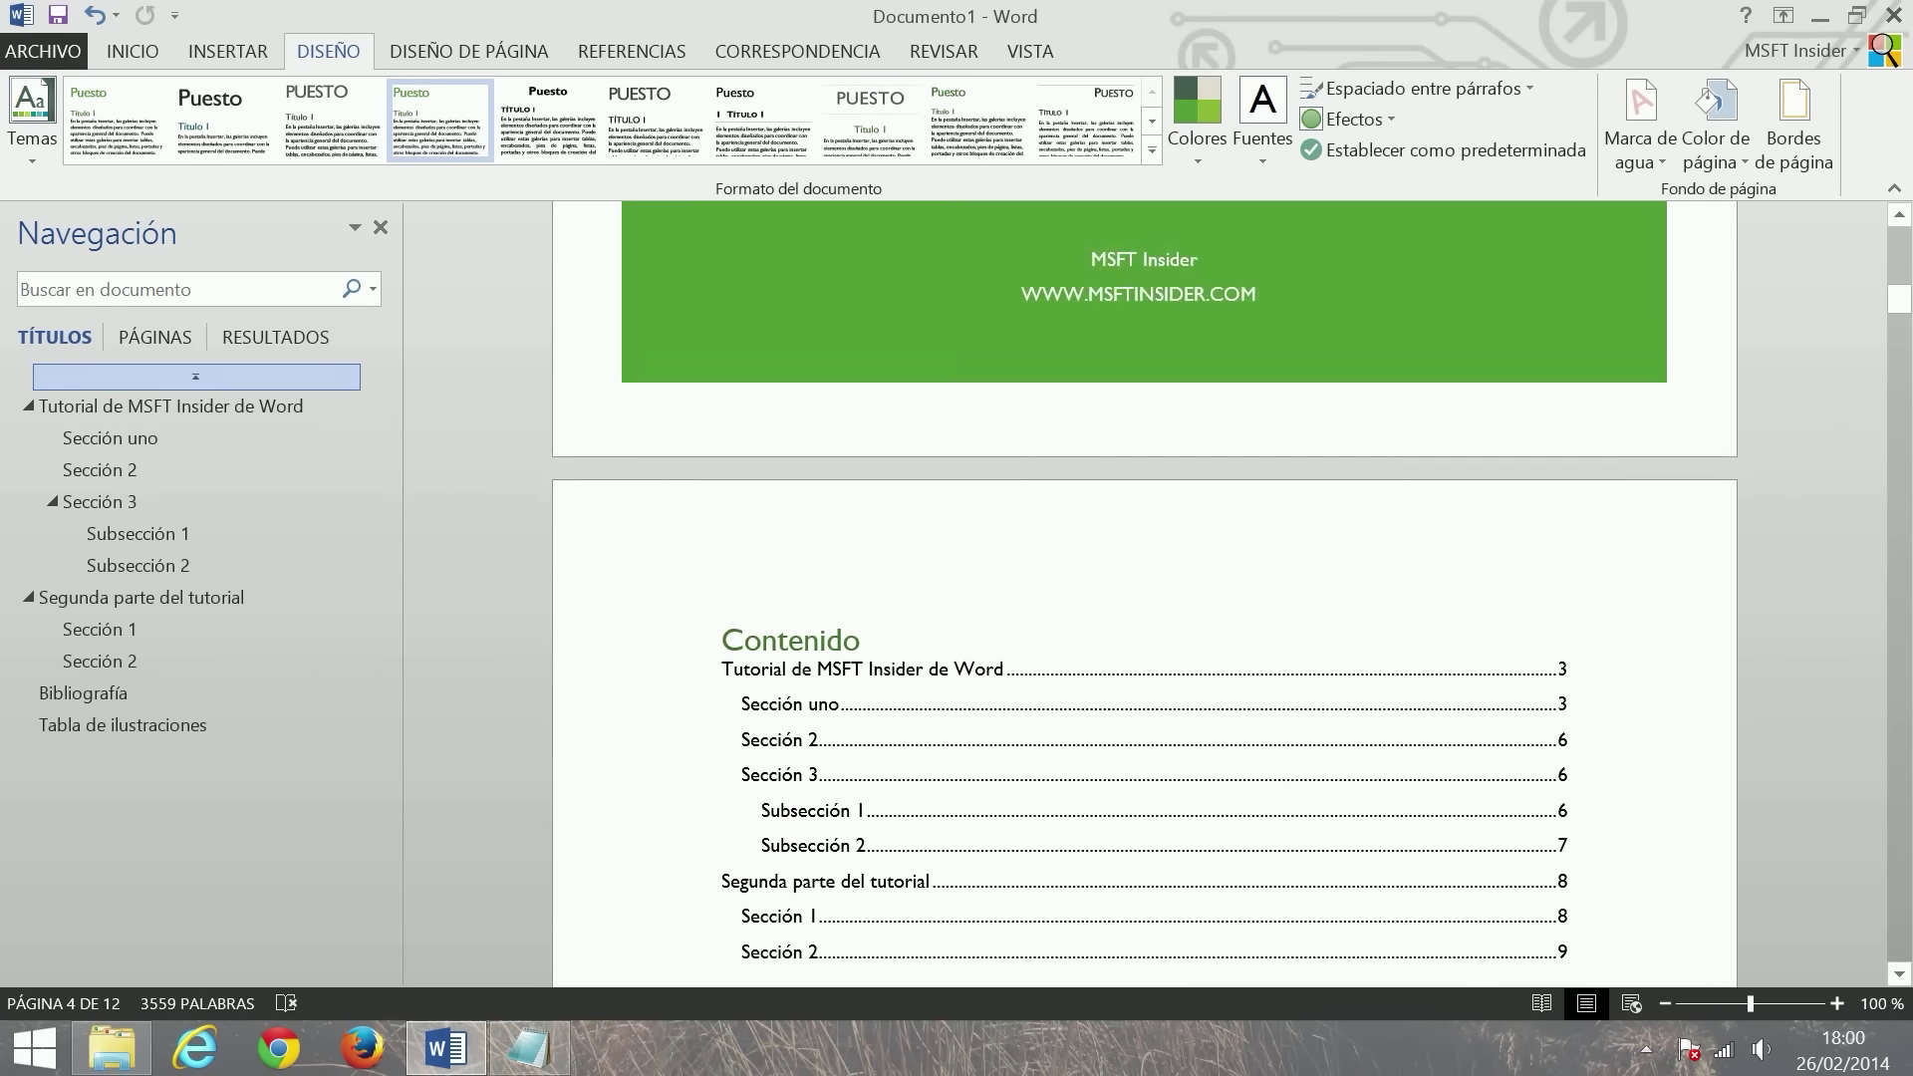
pyautogui.scroll(5, 972, 737)
pyautogui.scroll(4, 972, 745)
# - Review the green headings through the document, then stop the screen recording from the system tray
pyautogui.scroll(-5, 972, 745)
pyautogui.scroll(-8, 983, 619)
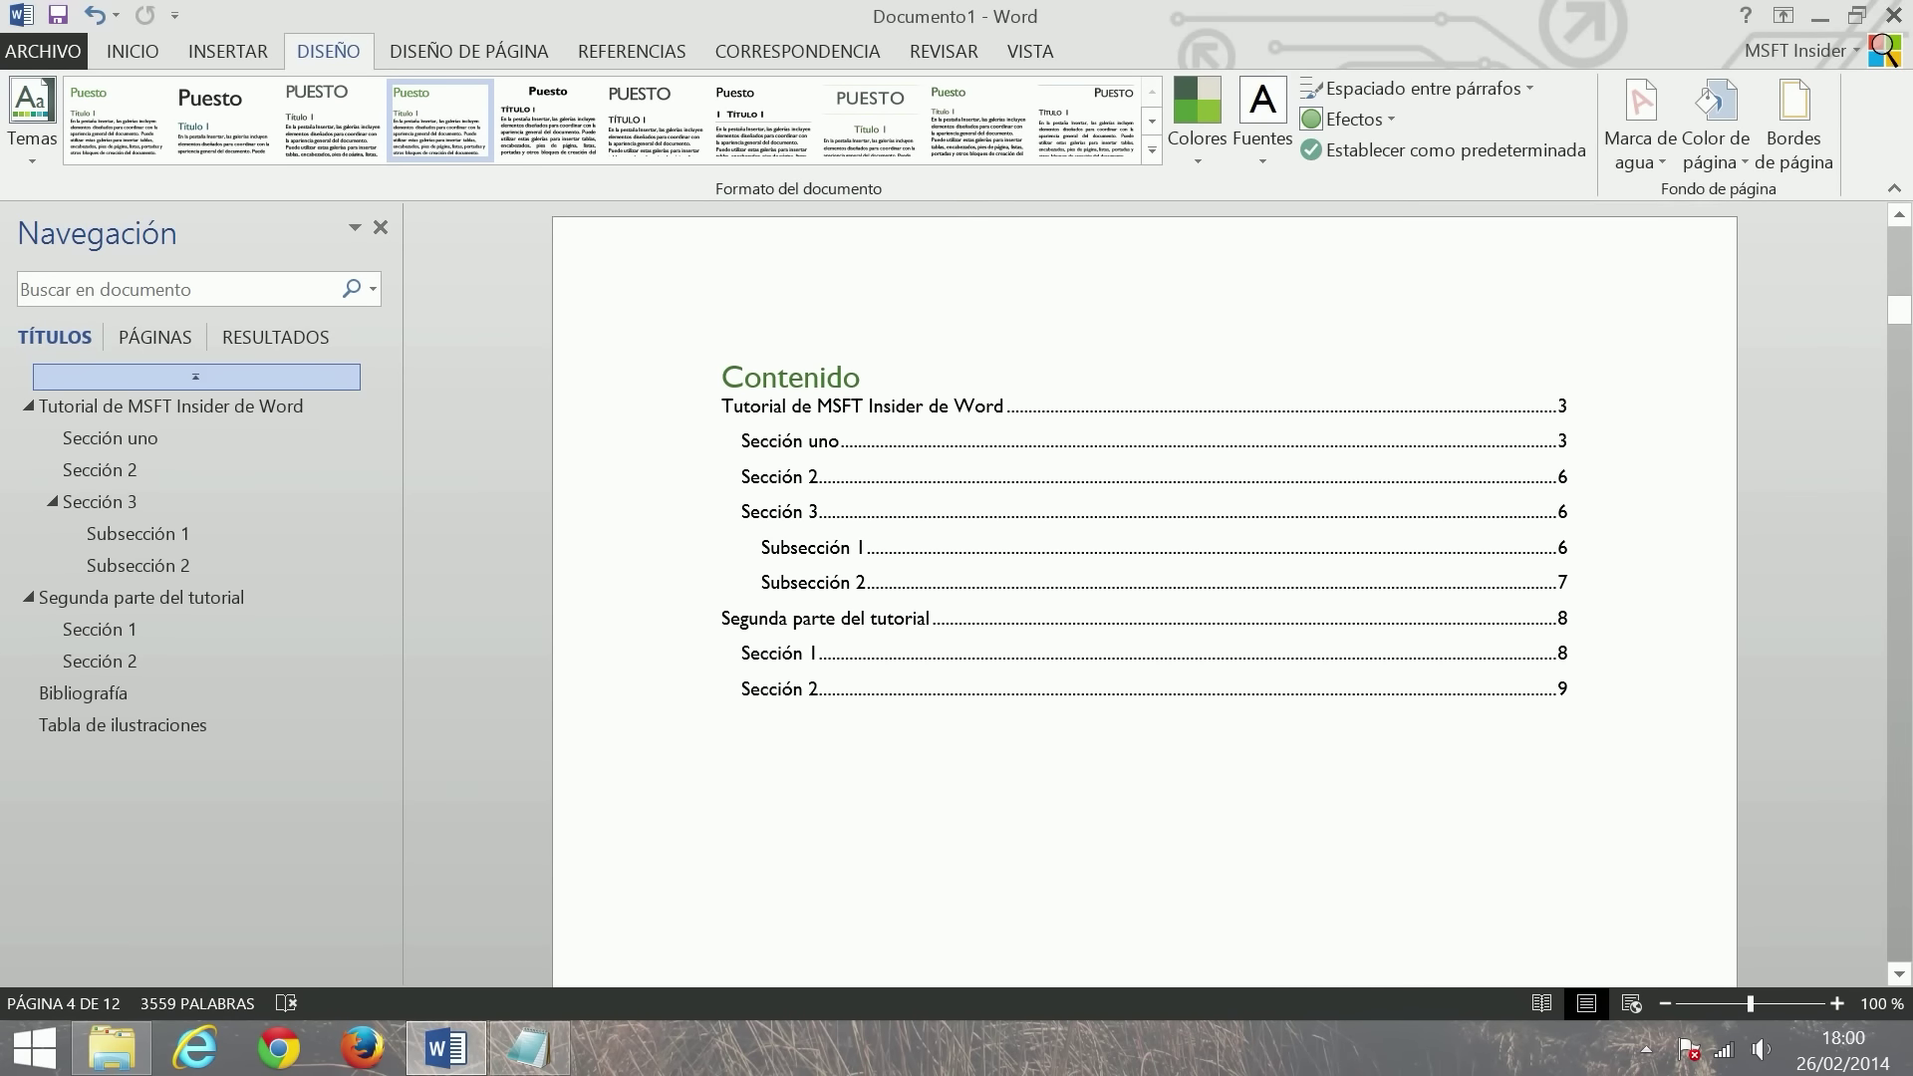
pyautogui.scroll(-2, 994, 521)
pyautogui.scroll(-8, 994, 521)
pyautogui.scroll(-10, 994, 521)
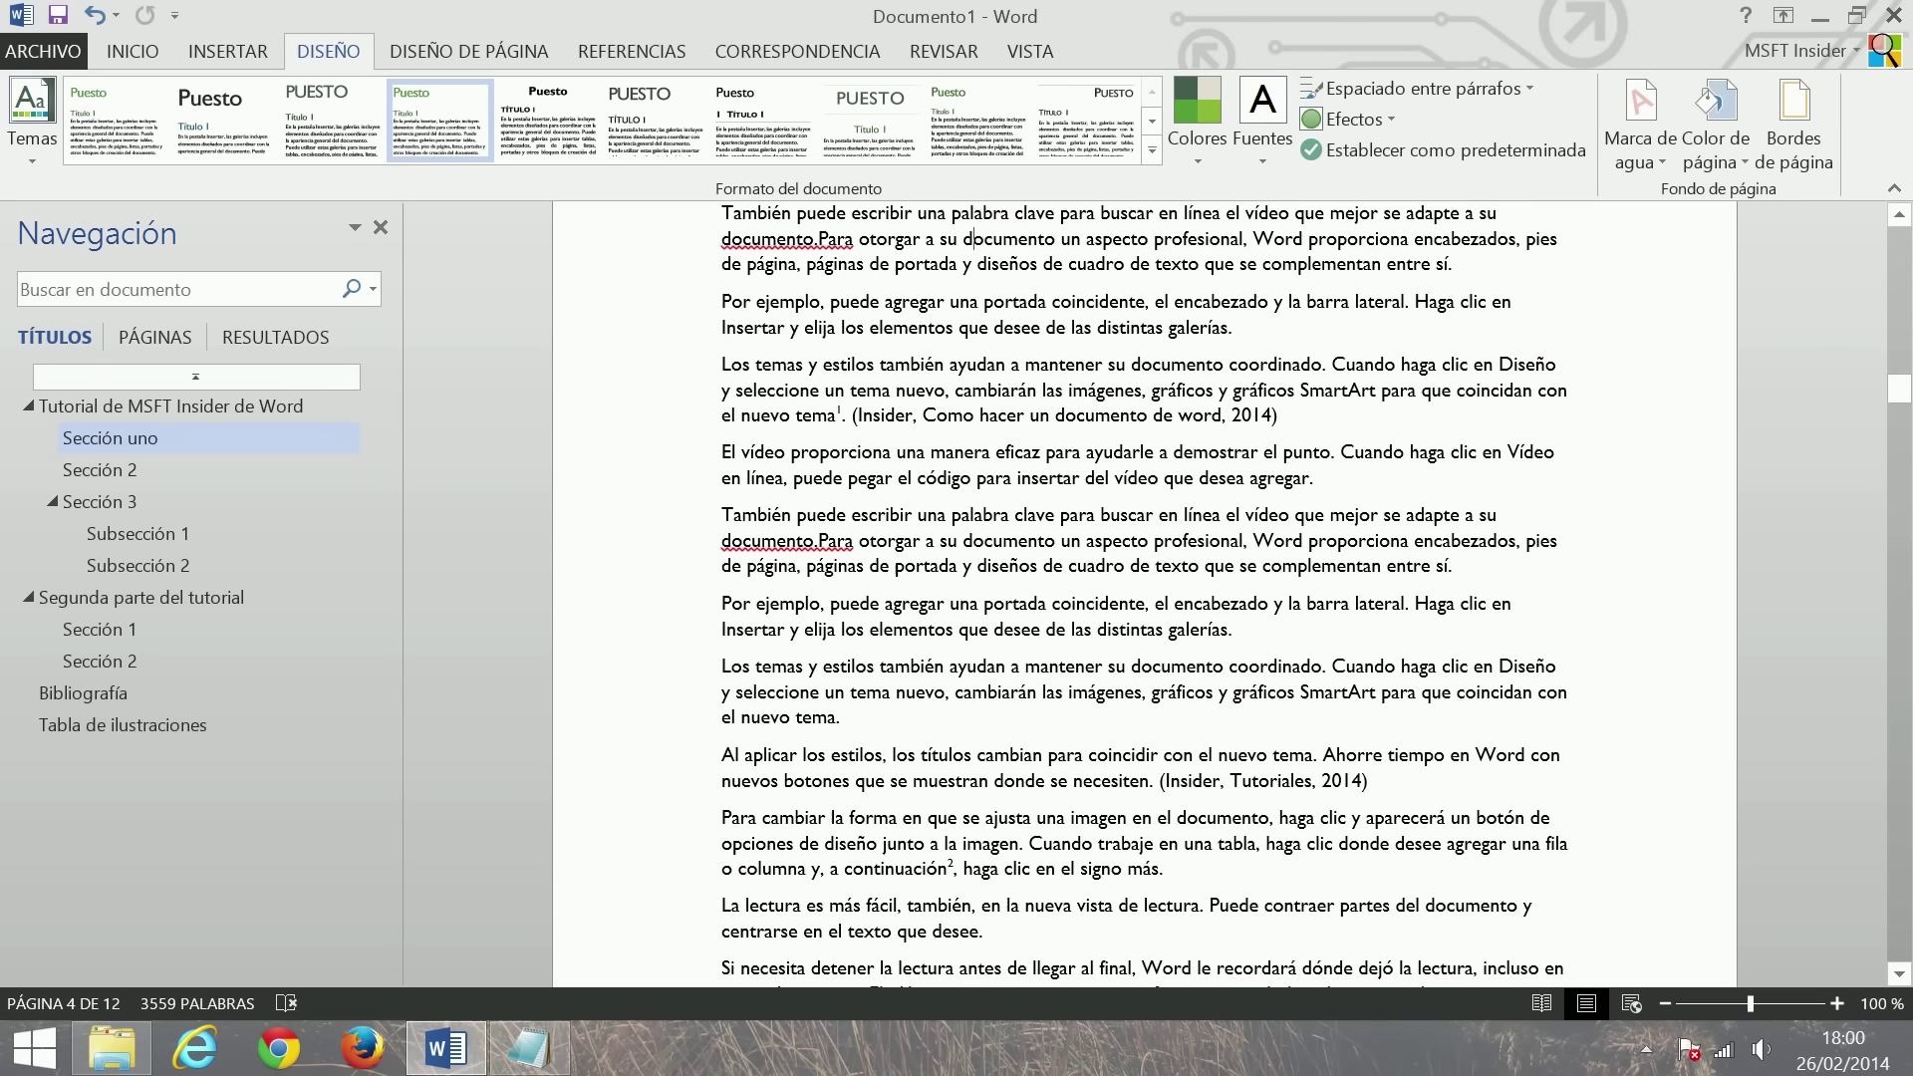
pyautogui.scroll(-8, 995, 521)
pyautogui.scroll(-6, 994, 521)
pyautogui.scroll(-6, 994, 521)
pyautogui.scroll(-5, 994, 521)
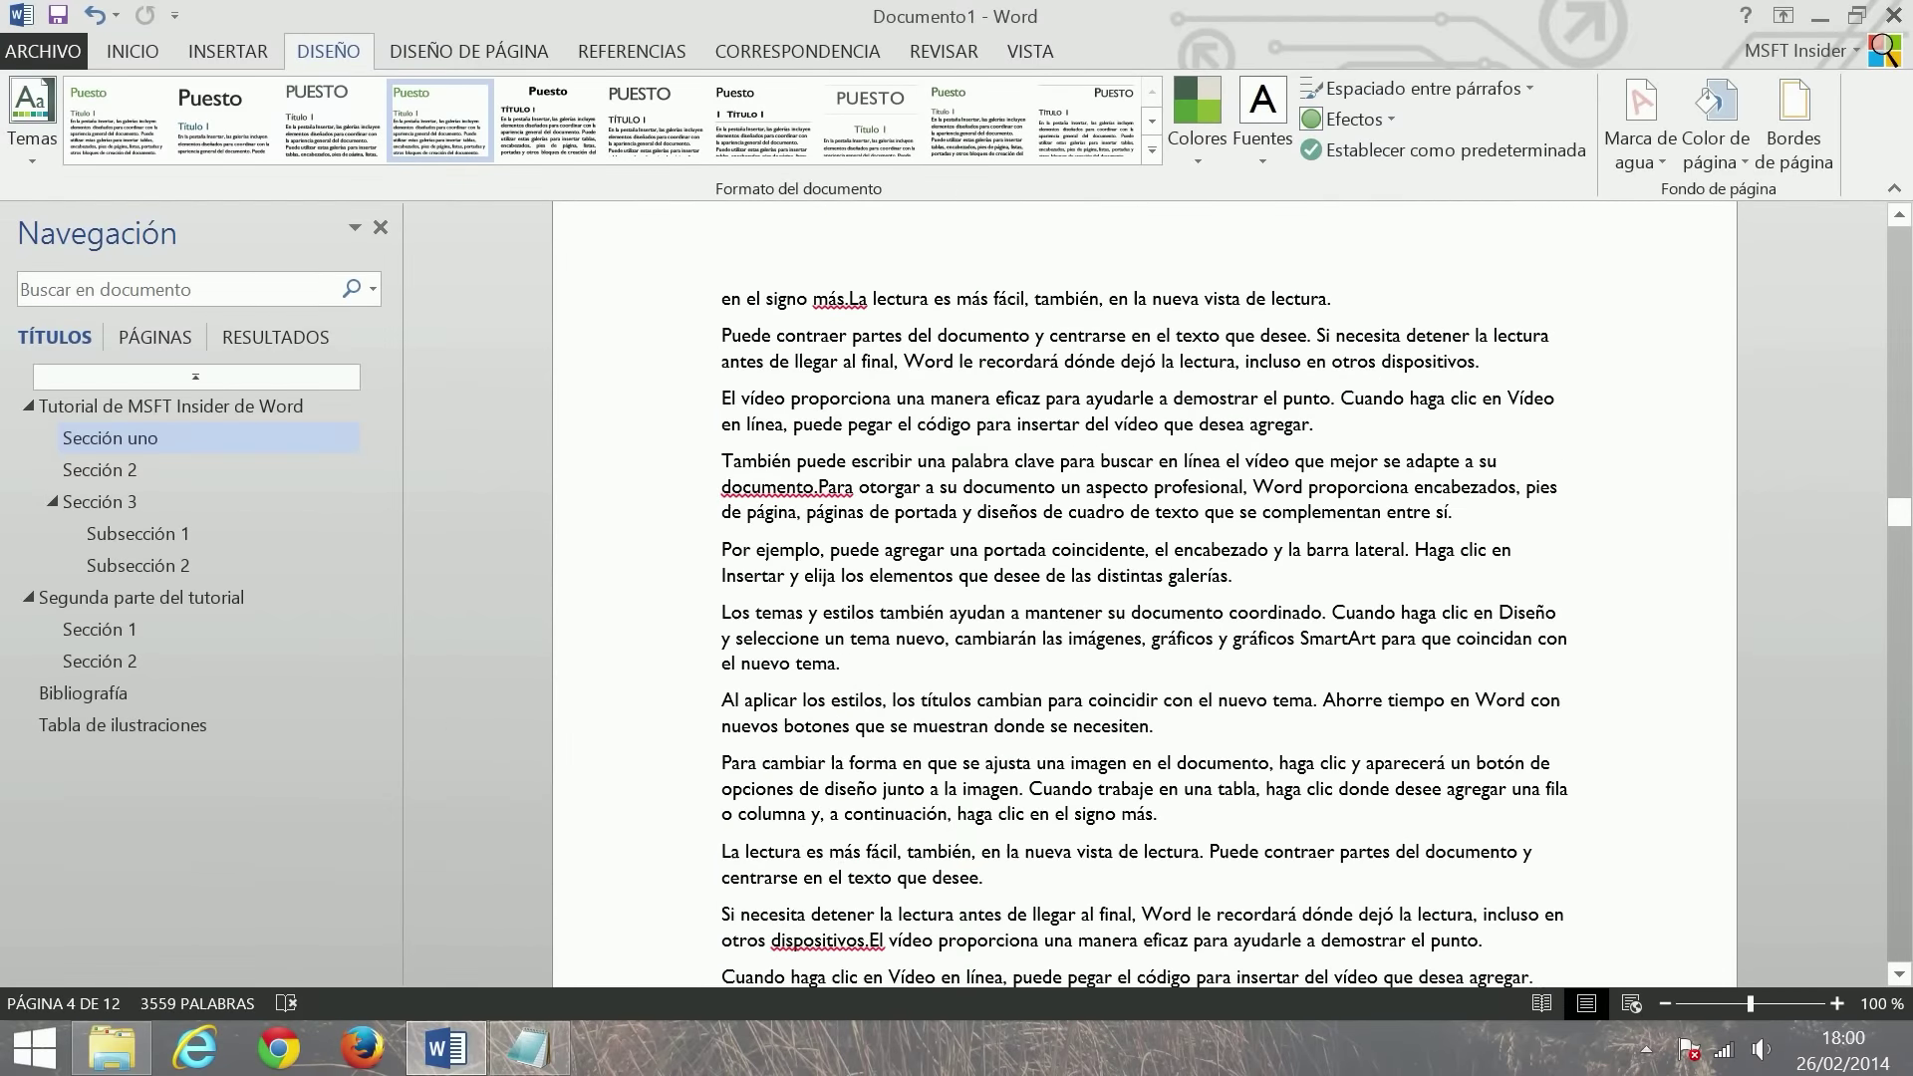
pyautogui.scroll(-5, 994, 521)
pyautogui.scroll(-2, 876, 661)
pyautogui.scroll(5, 875, 660)
pyautogui.scroll(8, 876, 660)
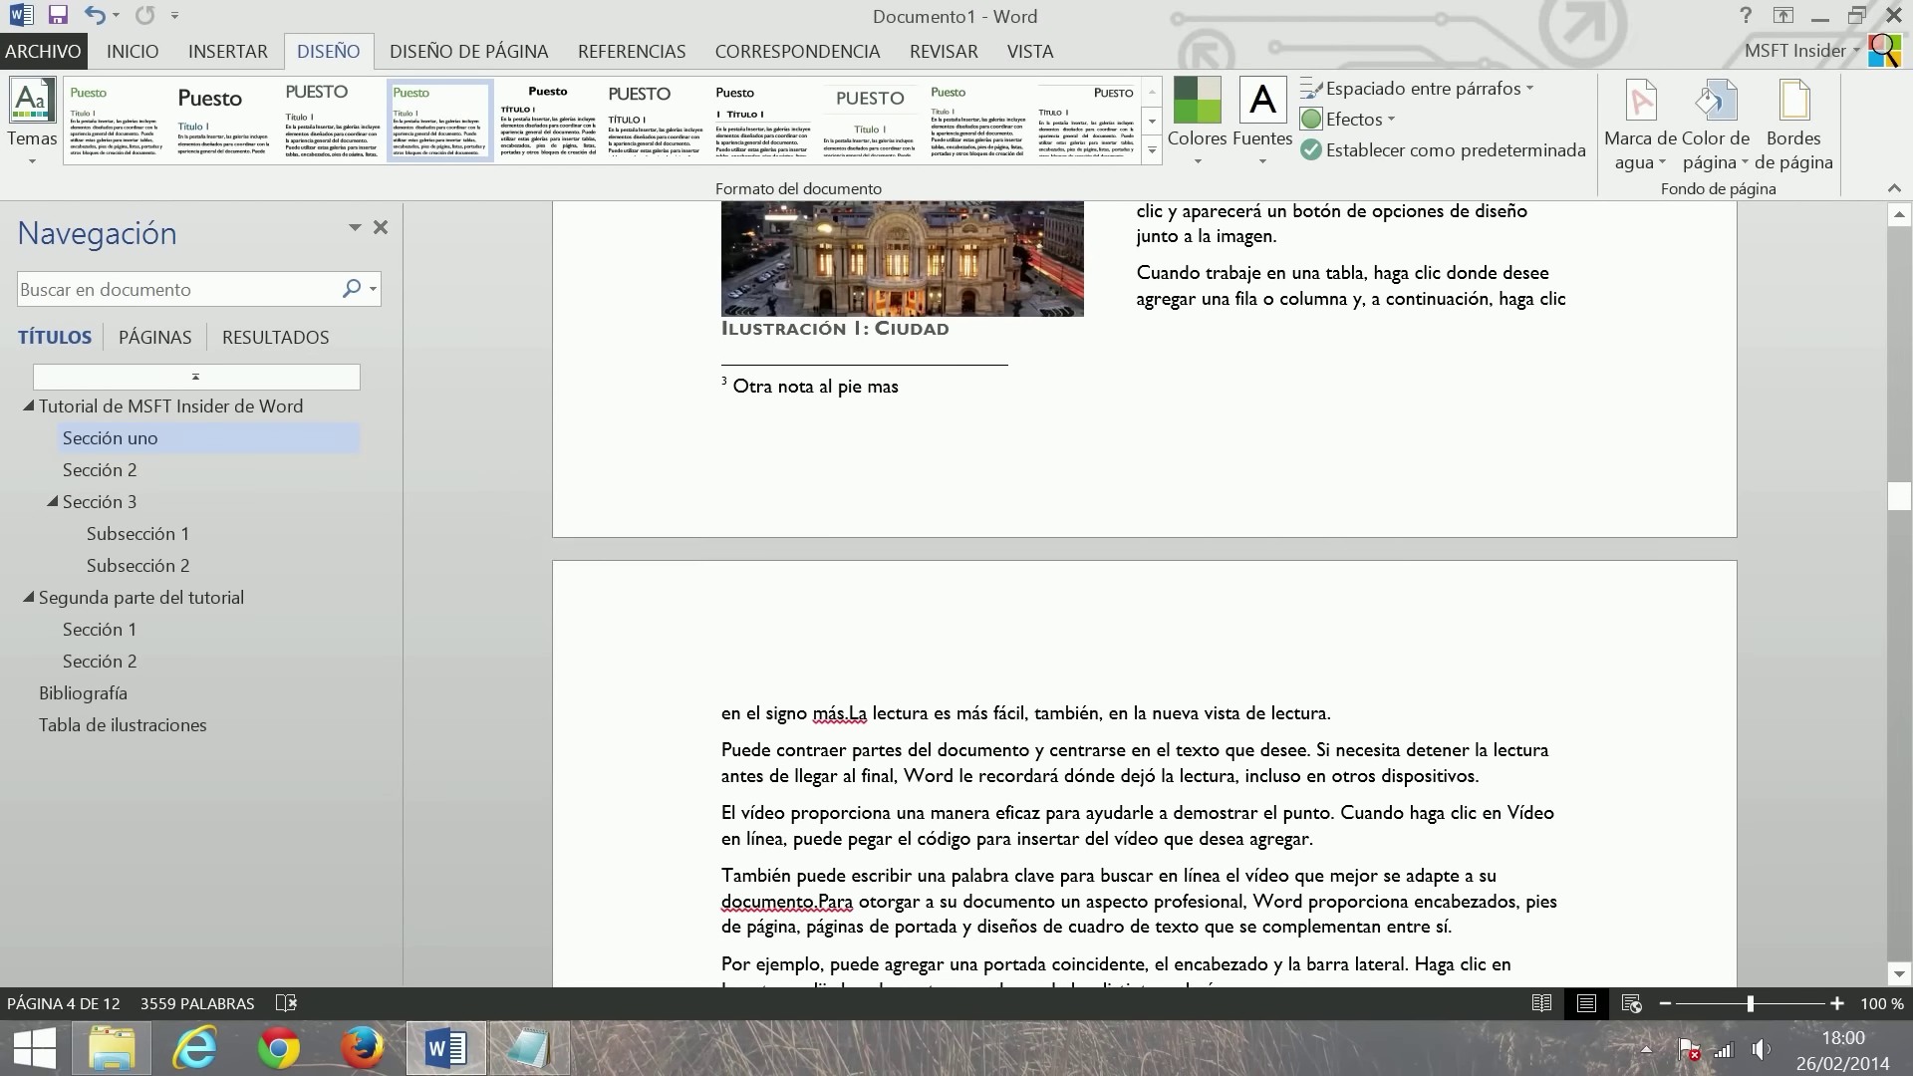
pyautogui.scroll(2, 875, 661)
pyautogui.scroll(-5, 917, 590)
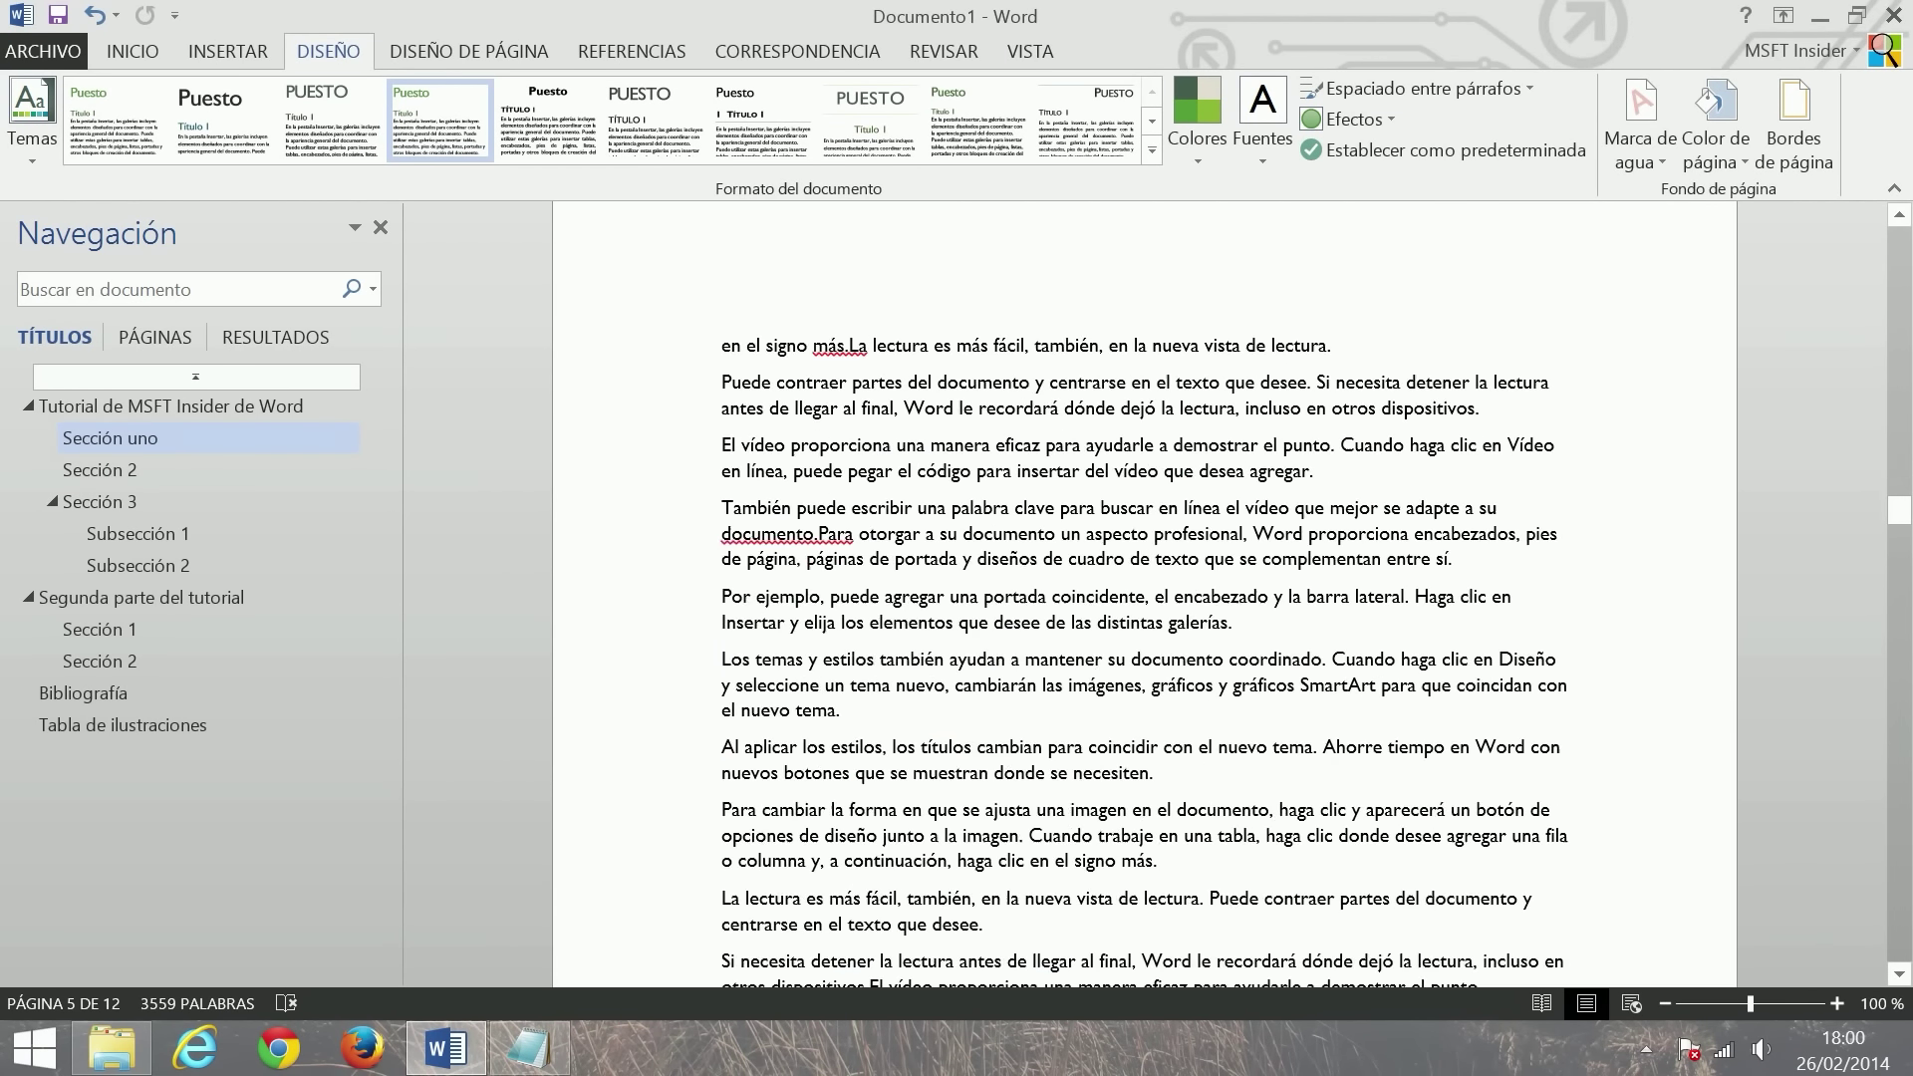
pyautogui.scroll(-5, 916, 590)
pyautogui.scroll(-5, 1144, 595)
pyautogui.scroll(-5, 1143, 595)
pyautogui.scroll(-5, 1144, 595)
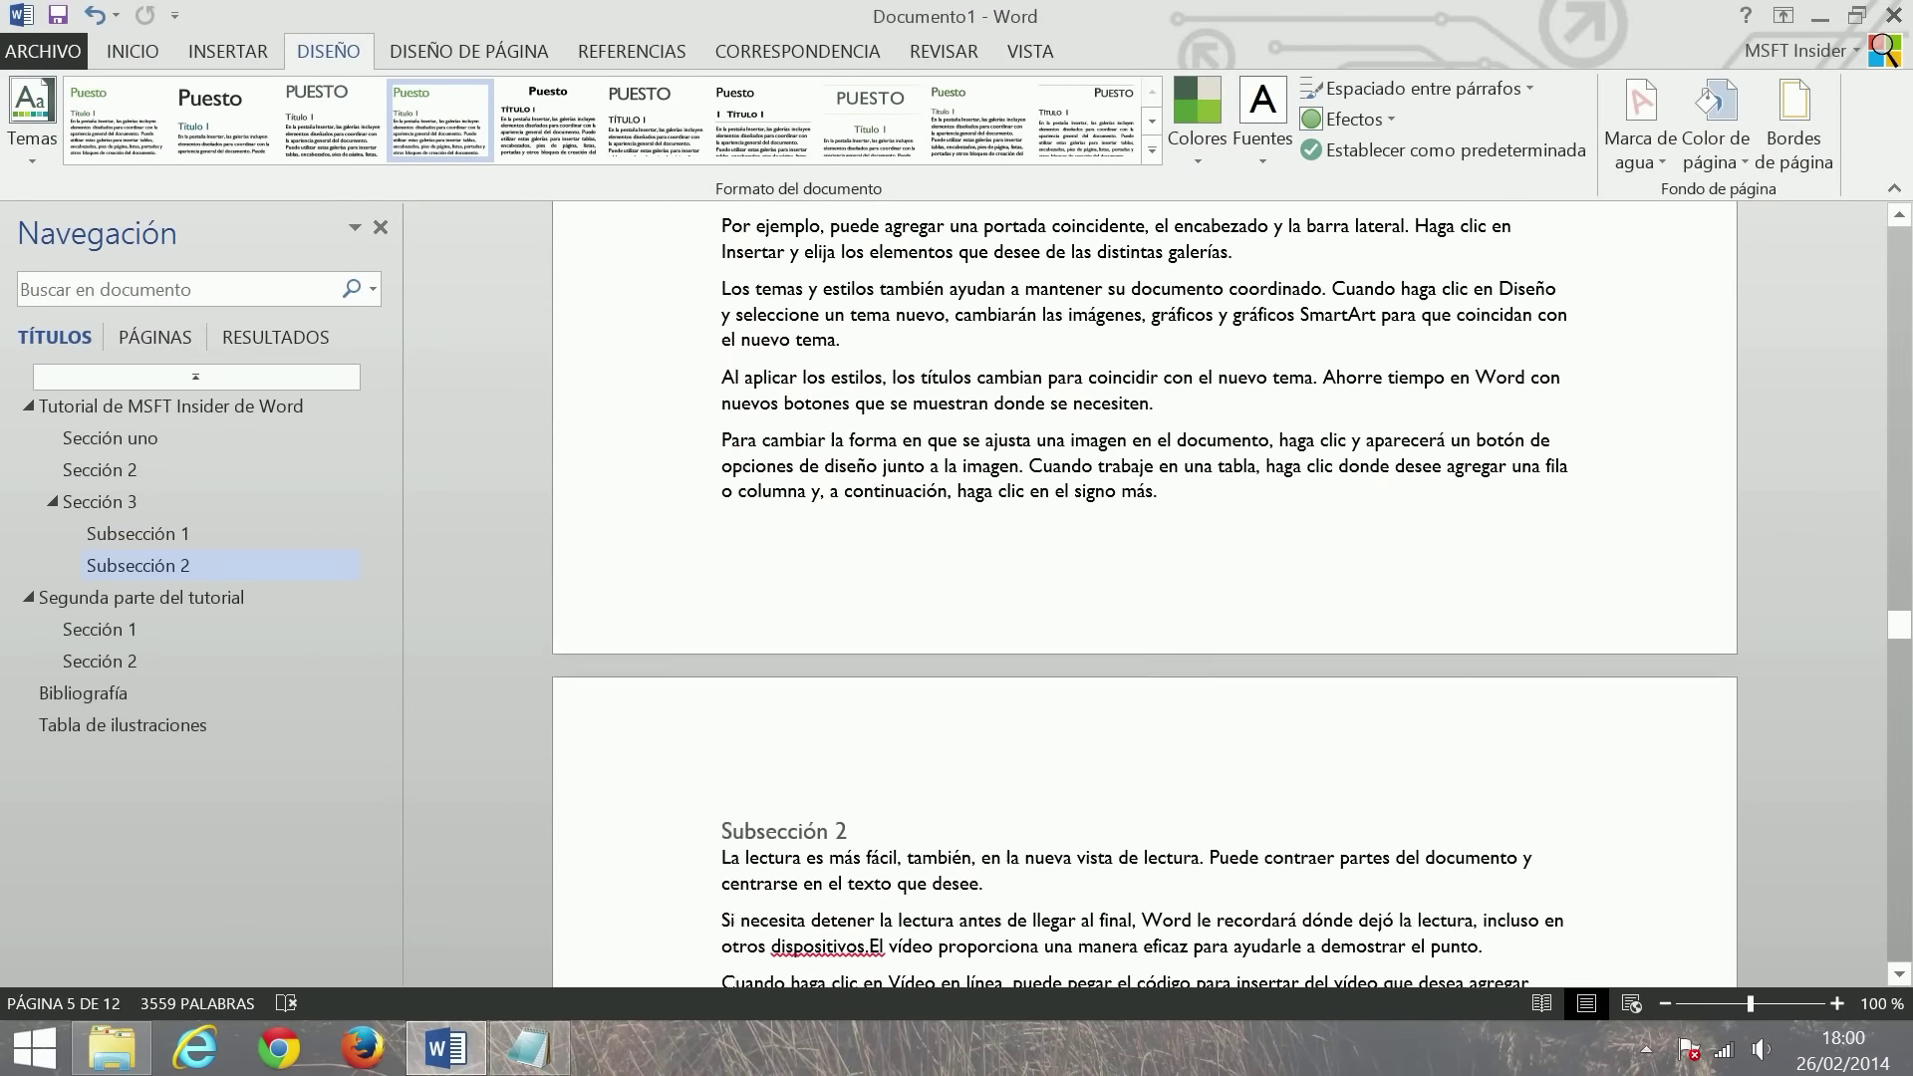
pyautogui.scroll(-4, 1143, 595)
pyautogui.scroll(-5, 1143, 595)
pyautogui.scroll(-1, 1144, 595)
pyautogui.scroll(-5, 1144, 595)
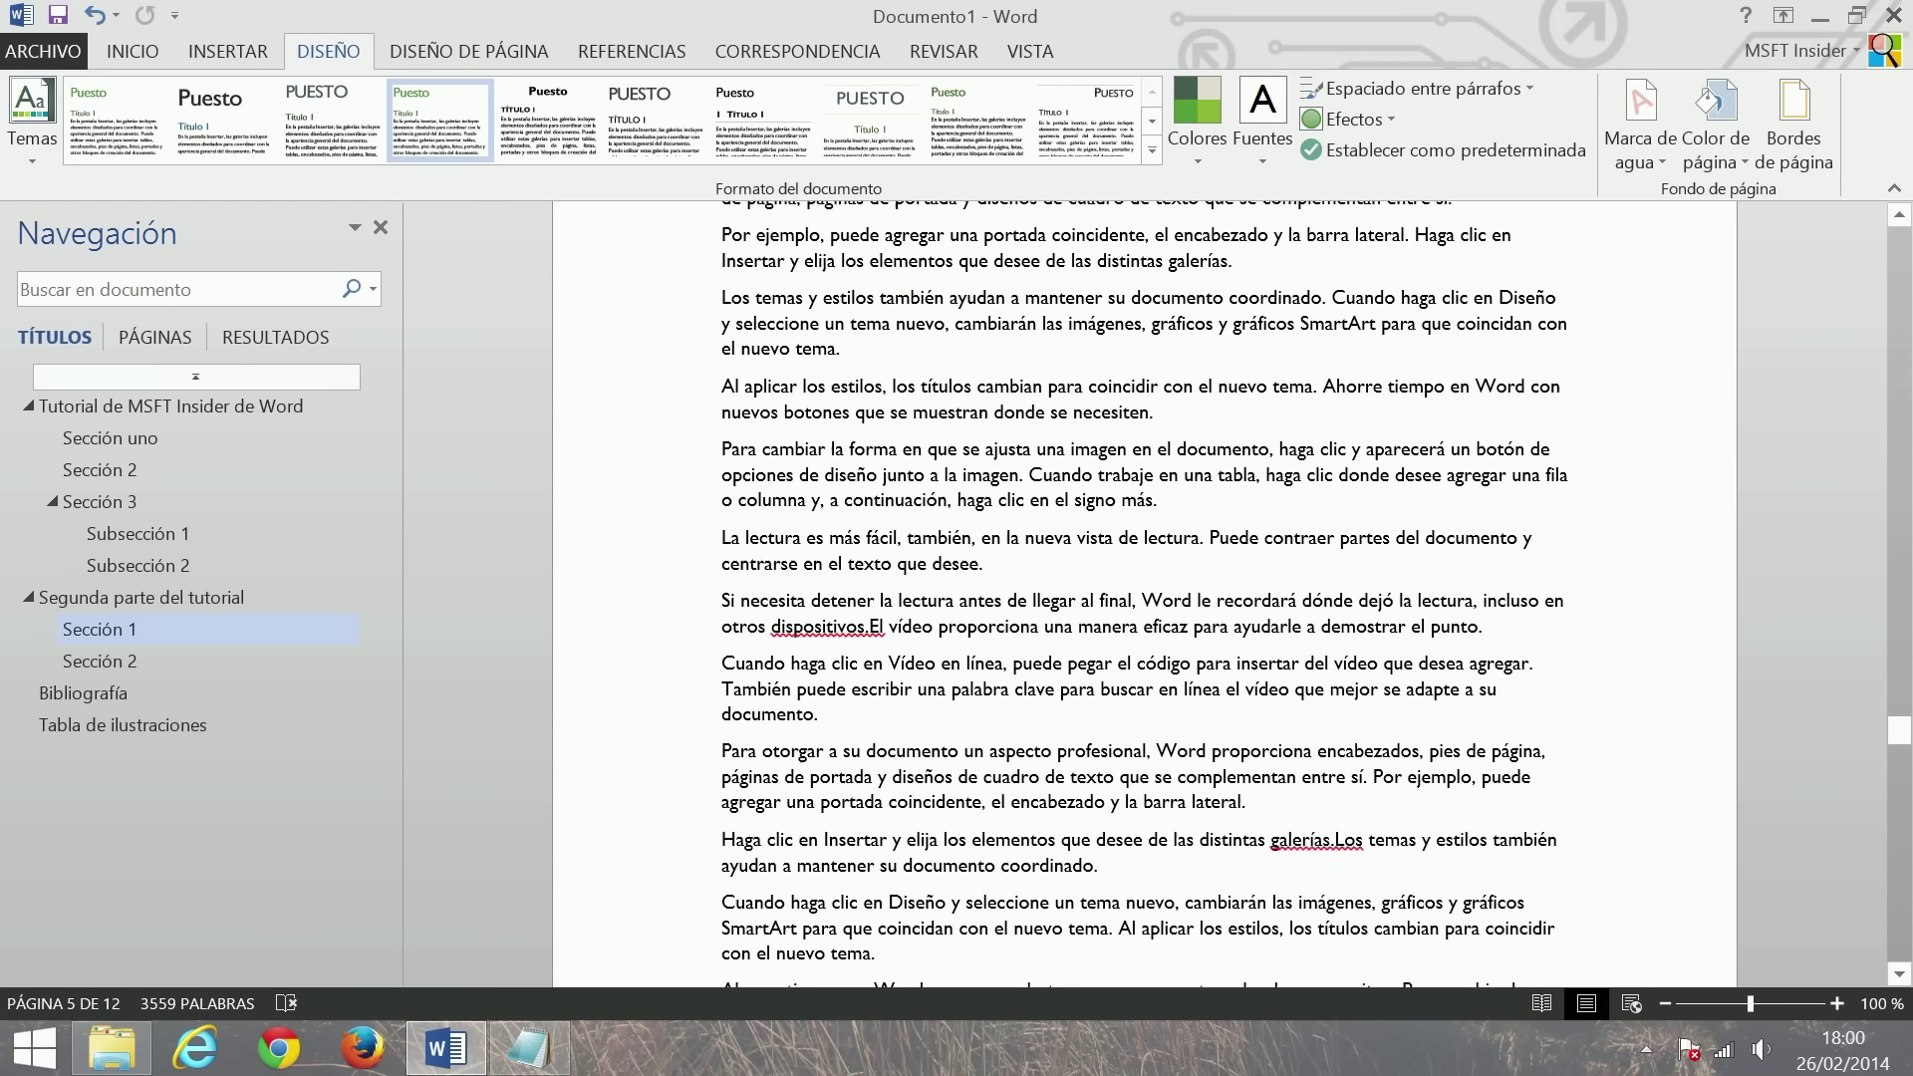
pyautogui.scroll(-5, 1144, 595)
pyautogui.scroll(-1, 1143, 595)
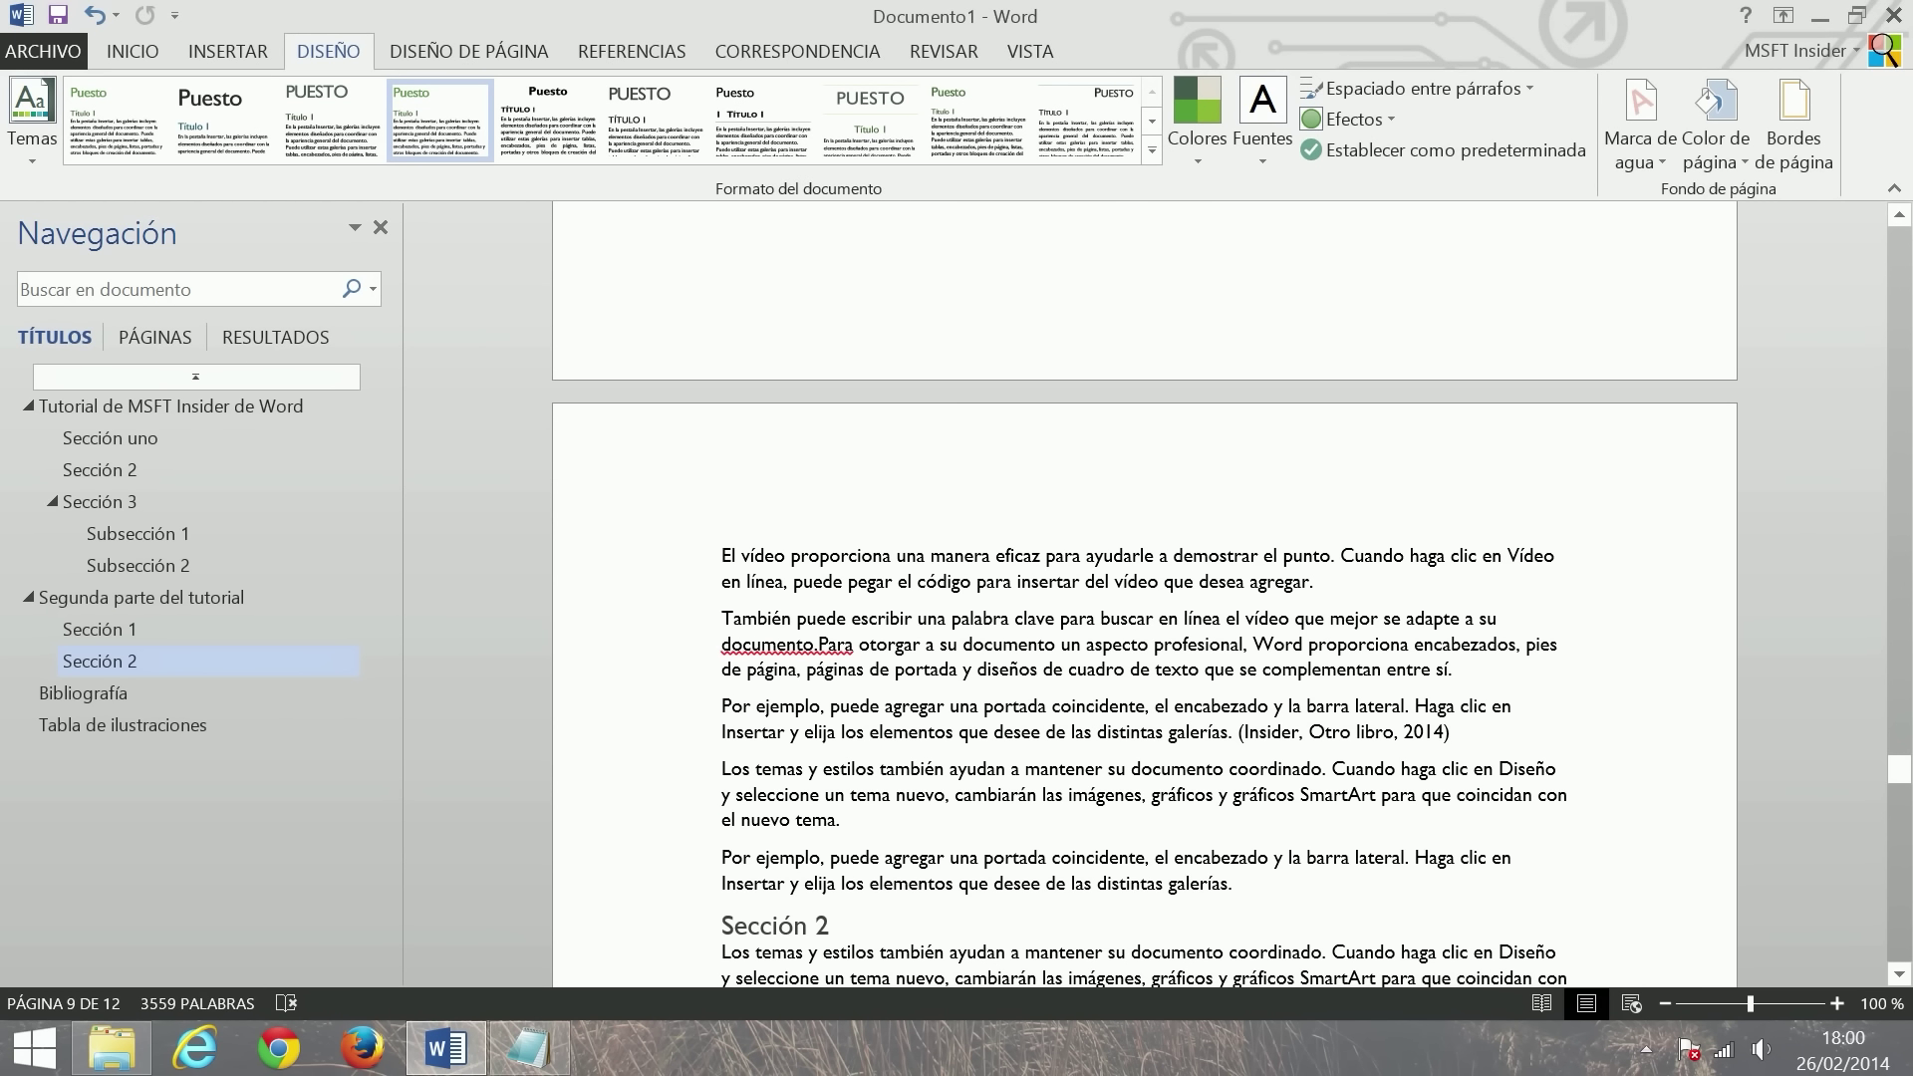
pyautogui.scroll(-4, 1144, 595)
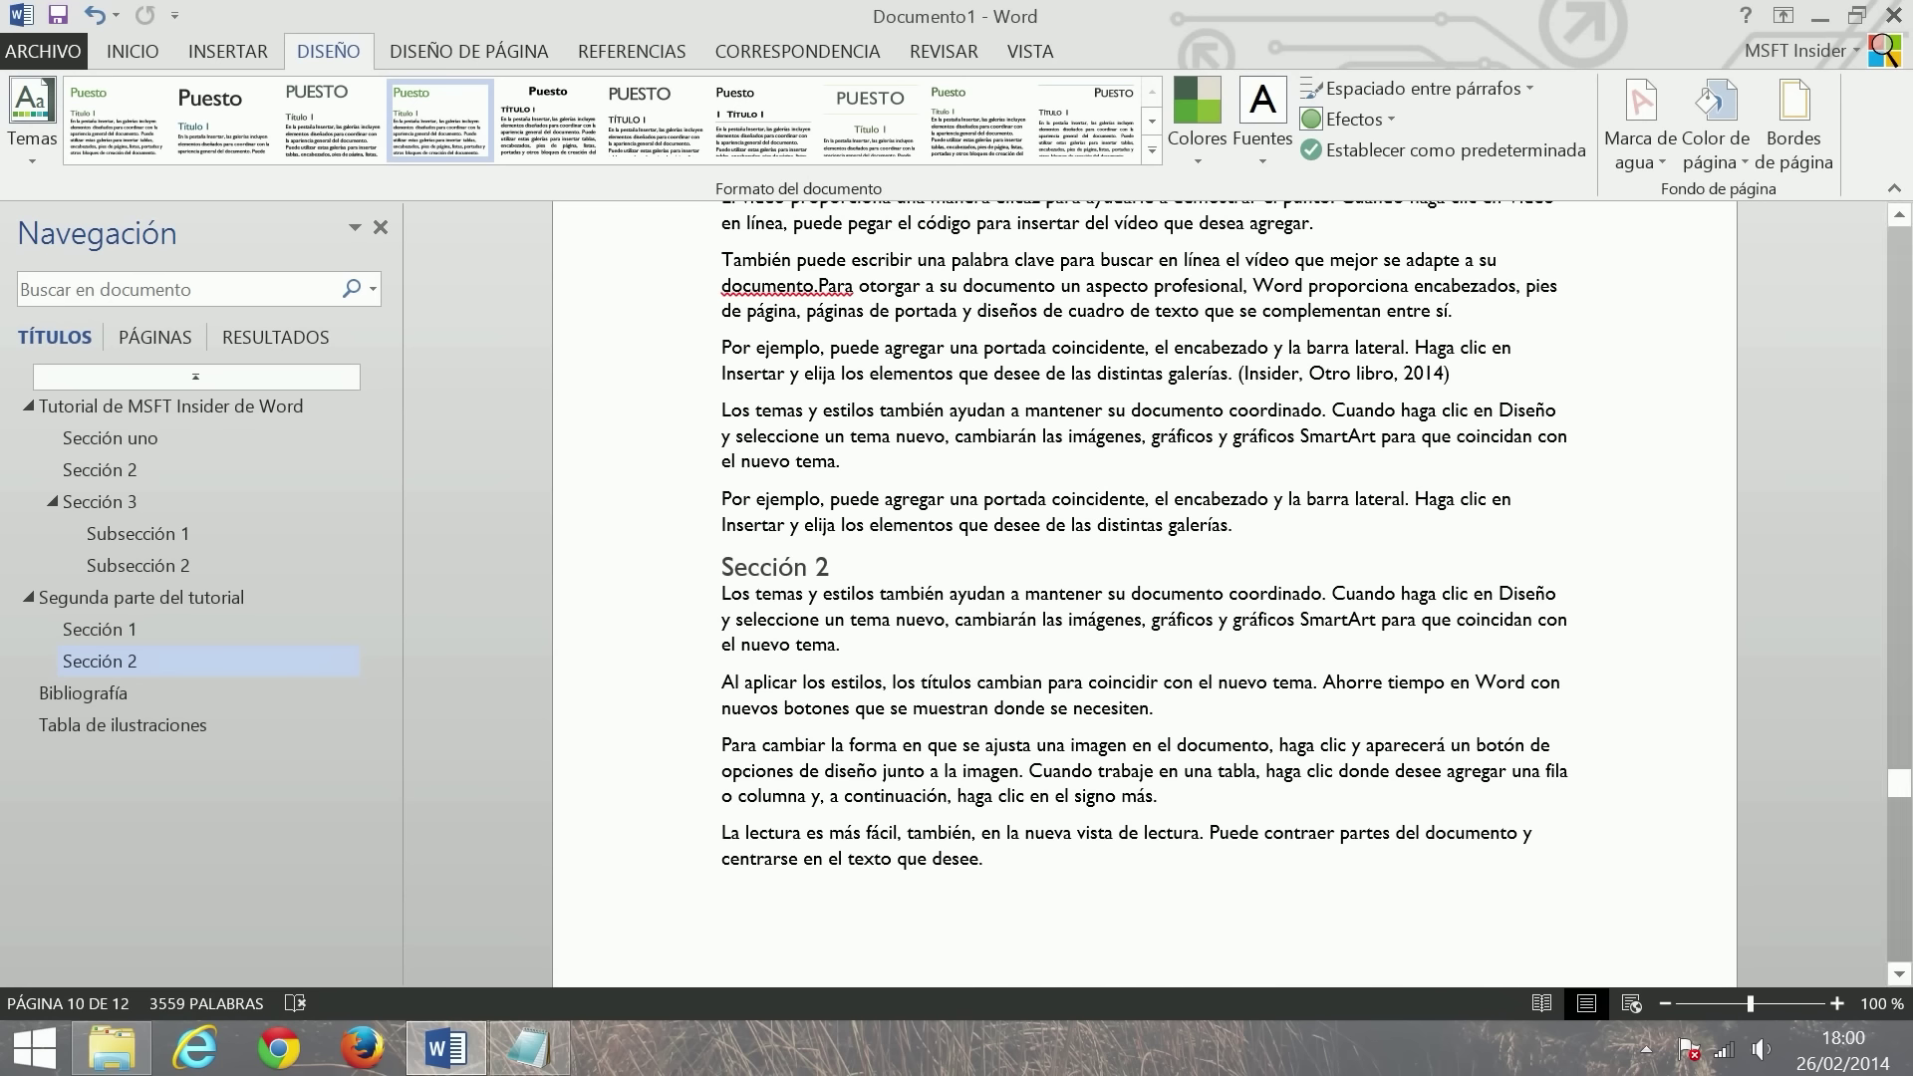
pyautogui.click(1646, 1049)
pyautogui.click(1694, 913)
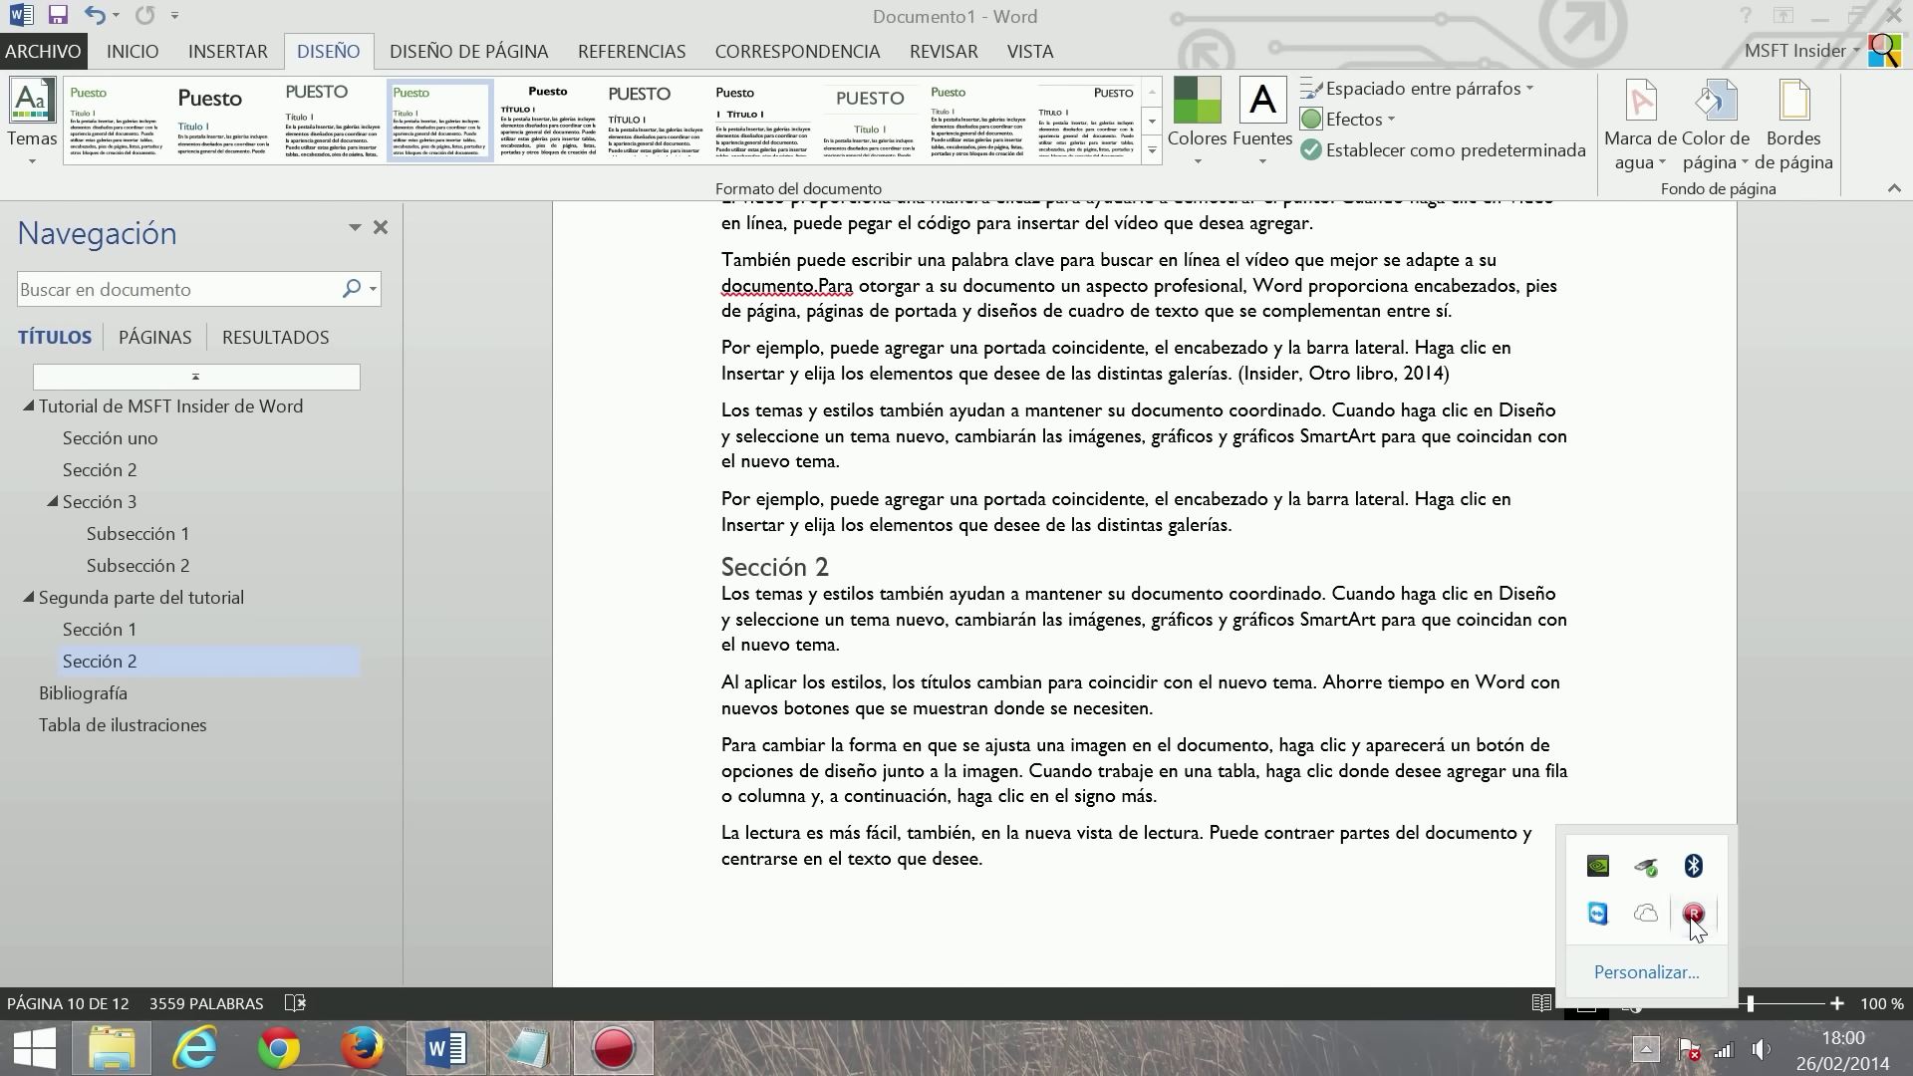